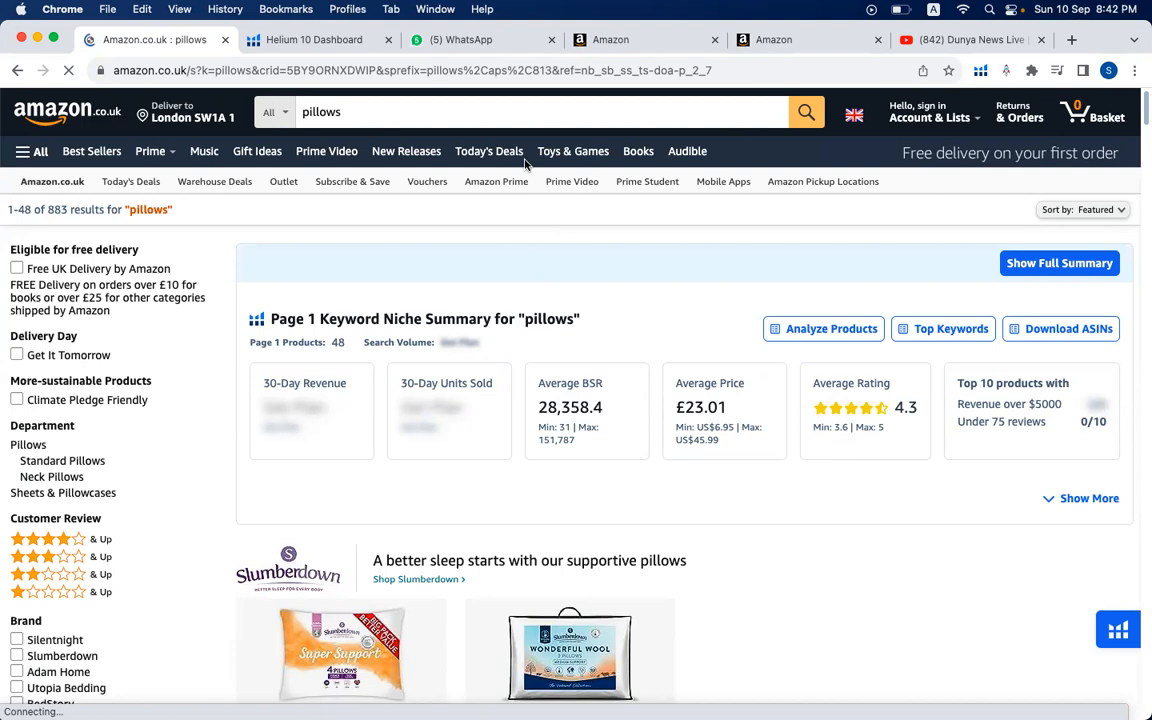
- Search Amazon.co.uk for pillows and run Helium 10's Xray product research on the results
{"action": "left_click", "coordinate": [451, 117]}
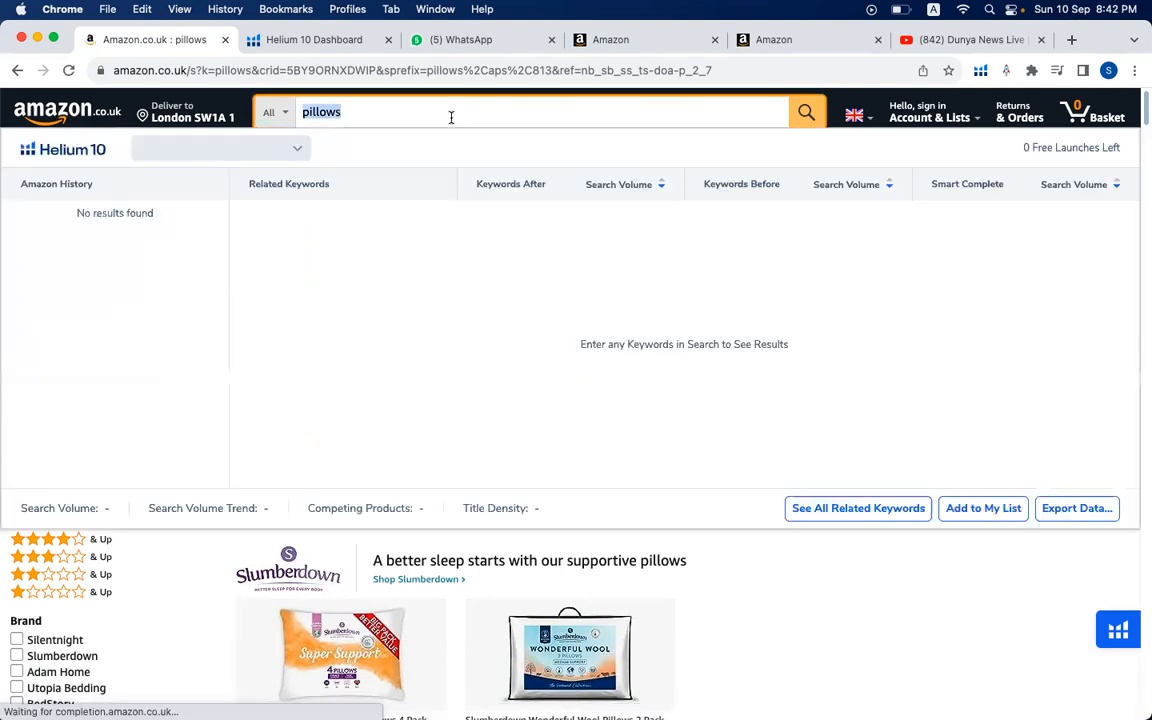
{"action": "left_click", "coordinate": [804, 113]}
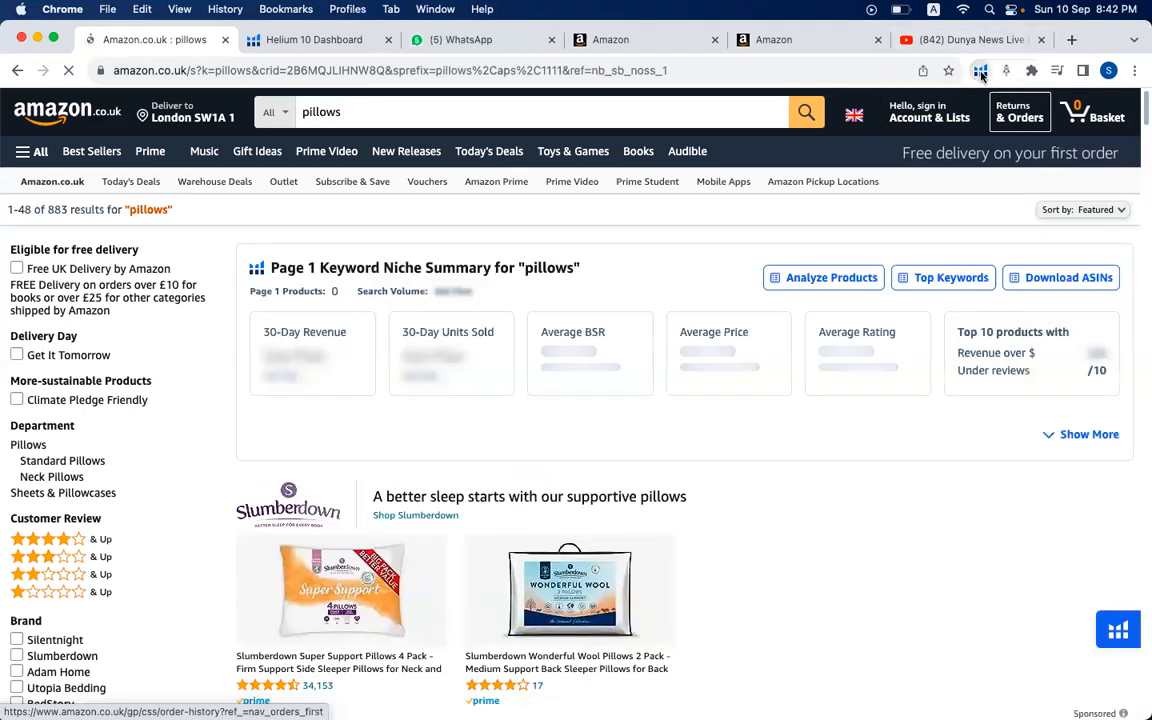
{"action": "left_click", "coordinate": [981, 71]}
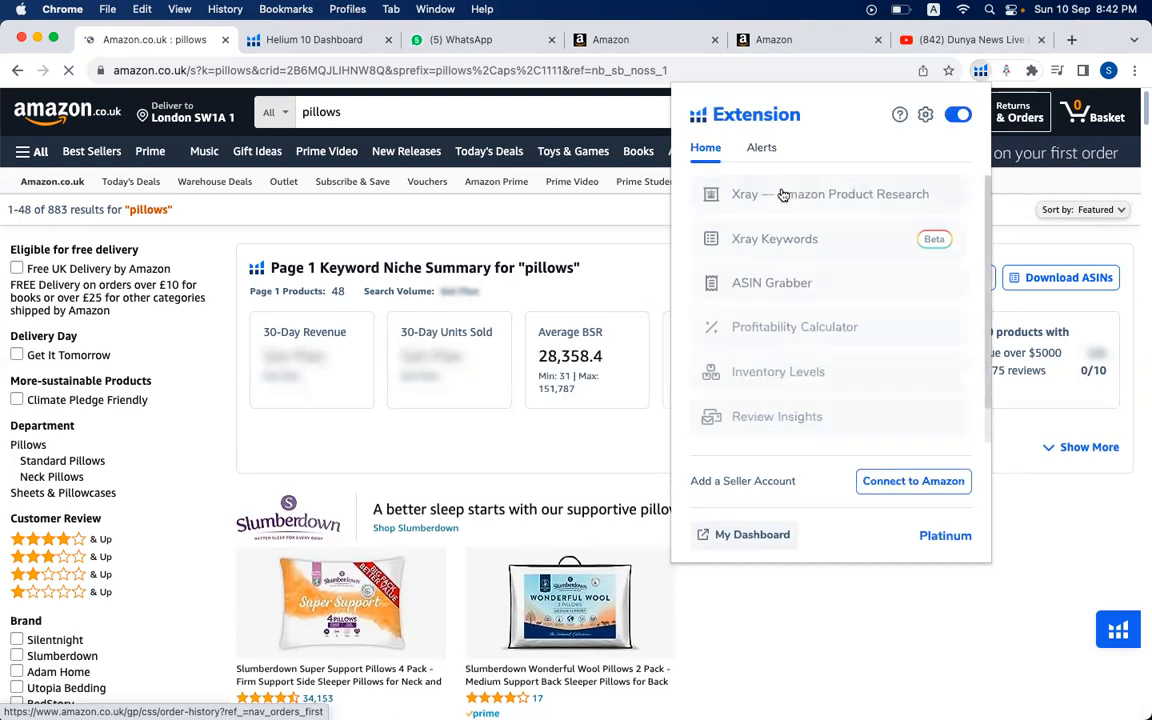
{"action": "left_click", "coordinate": [784, 194]}
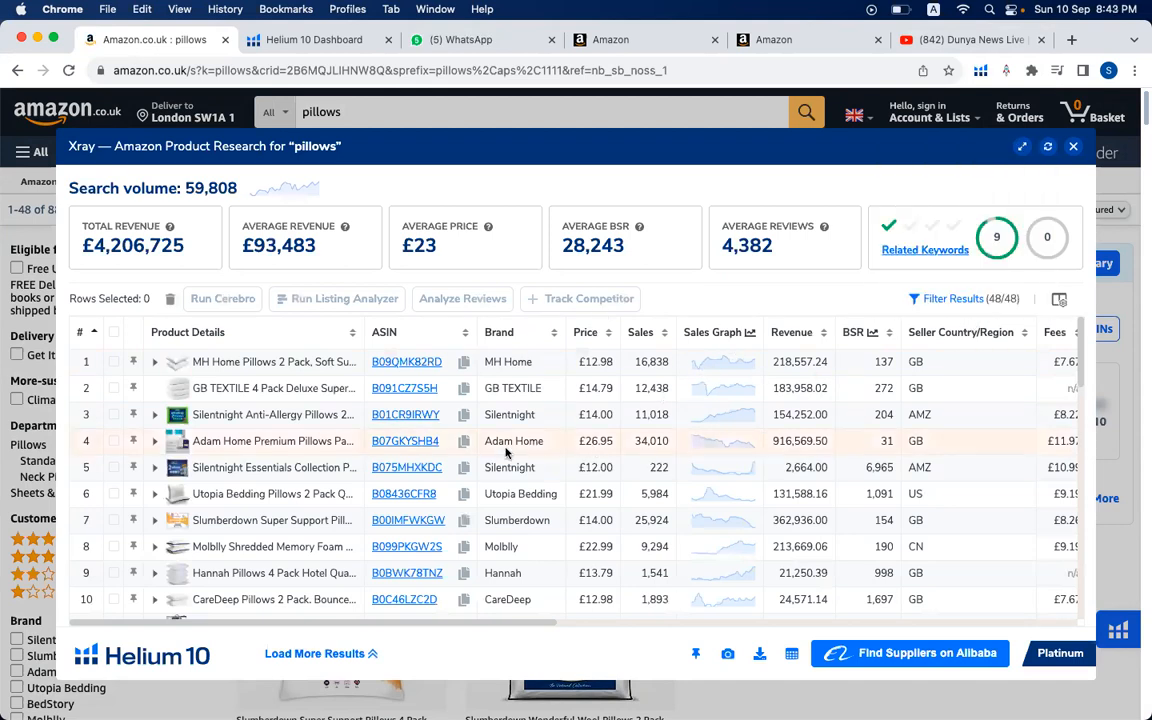
- Filter the Xray results to hide sponsored products
{"action": "left_click", "coordinate": [978, 302]}
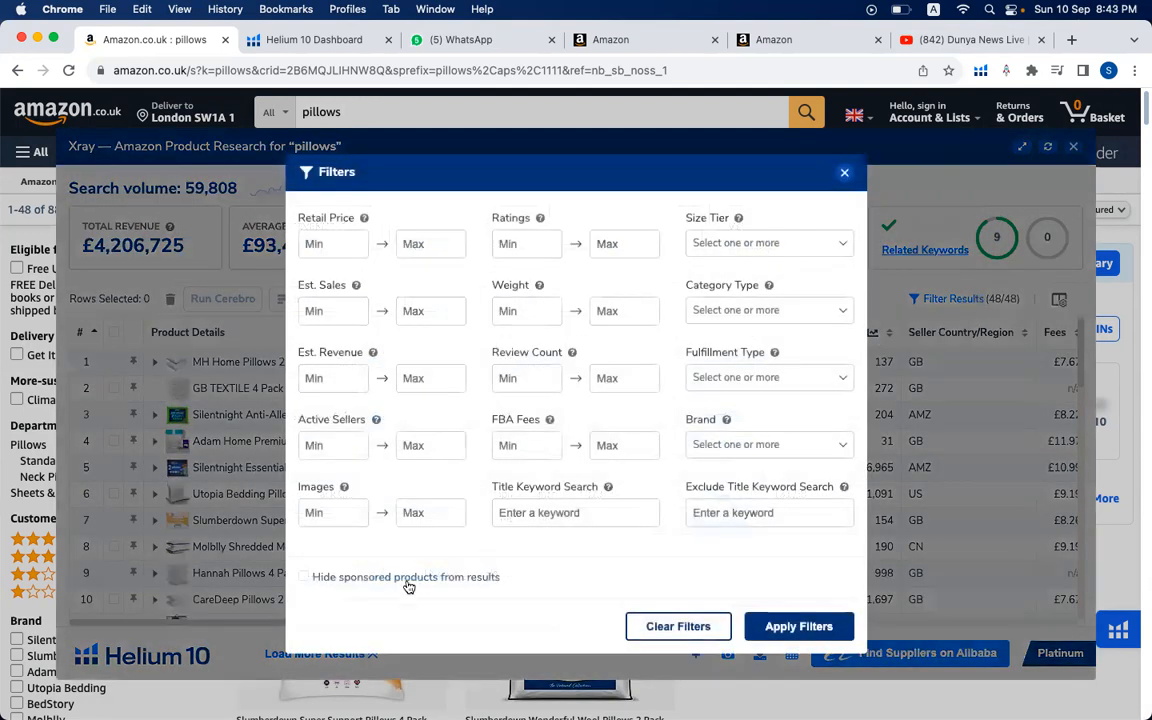
{"action": "left_click", "coordinate": [406, 580]}
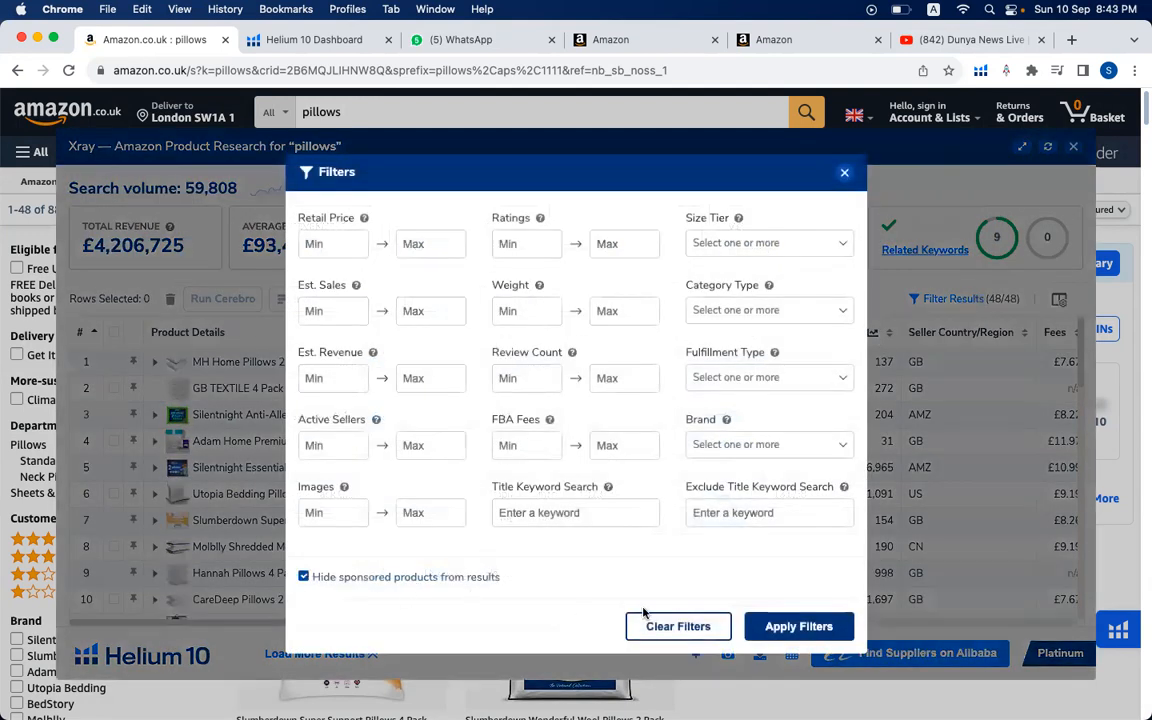
{"action": "left_click", "coordinate": [798, 626]}
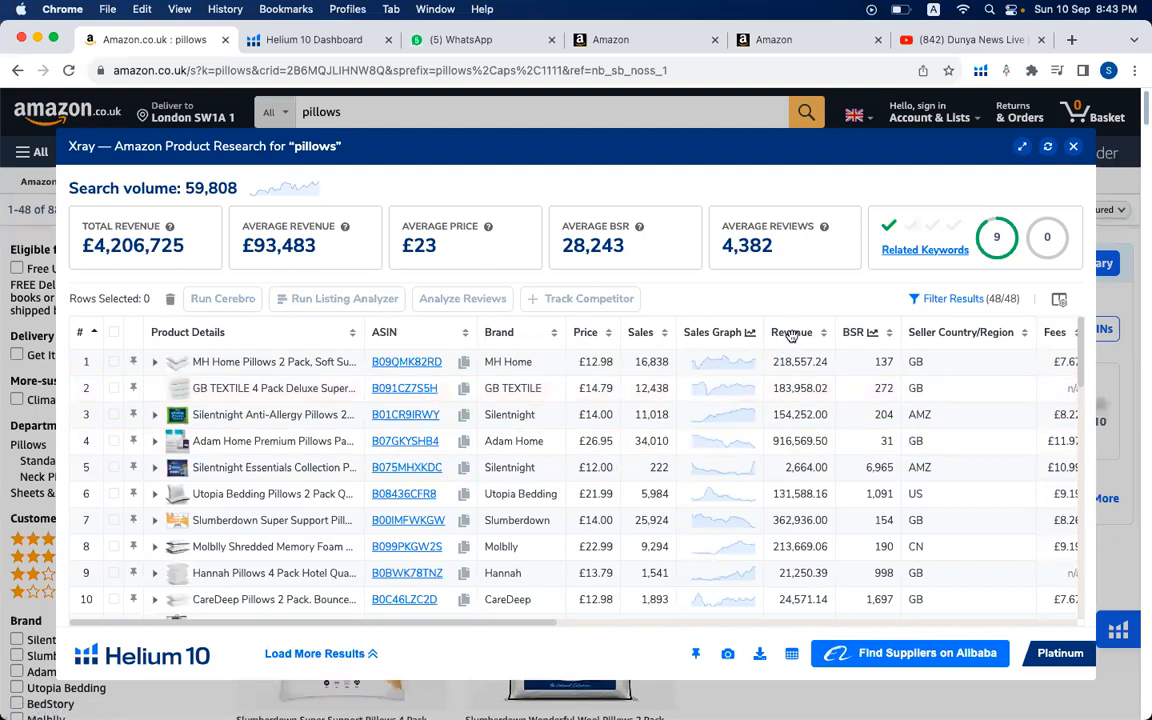
- Sort the Xray product table by revenue, highest first
{"action": "mouse_move", "coordinate": [791, 335]}
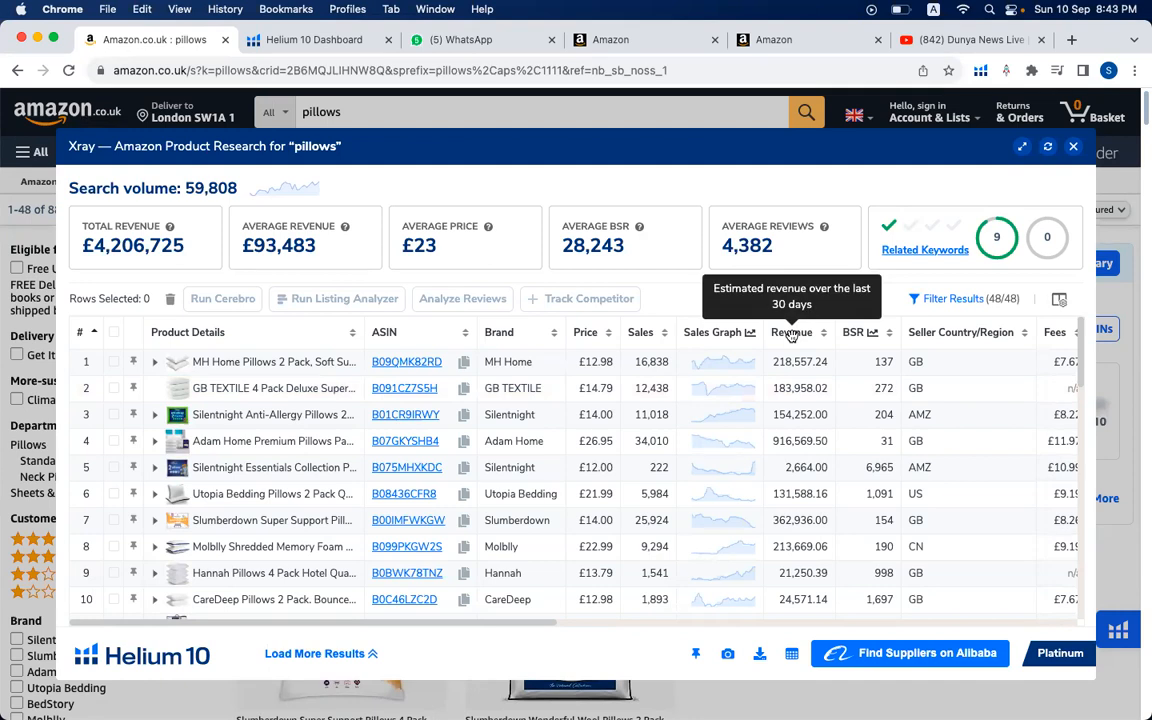
{"action": "left_click", "coordinate": [791, 335]}
{"action": "left_click", "coordinate": [791, 335]}
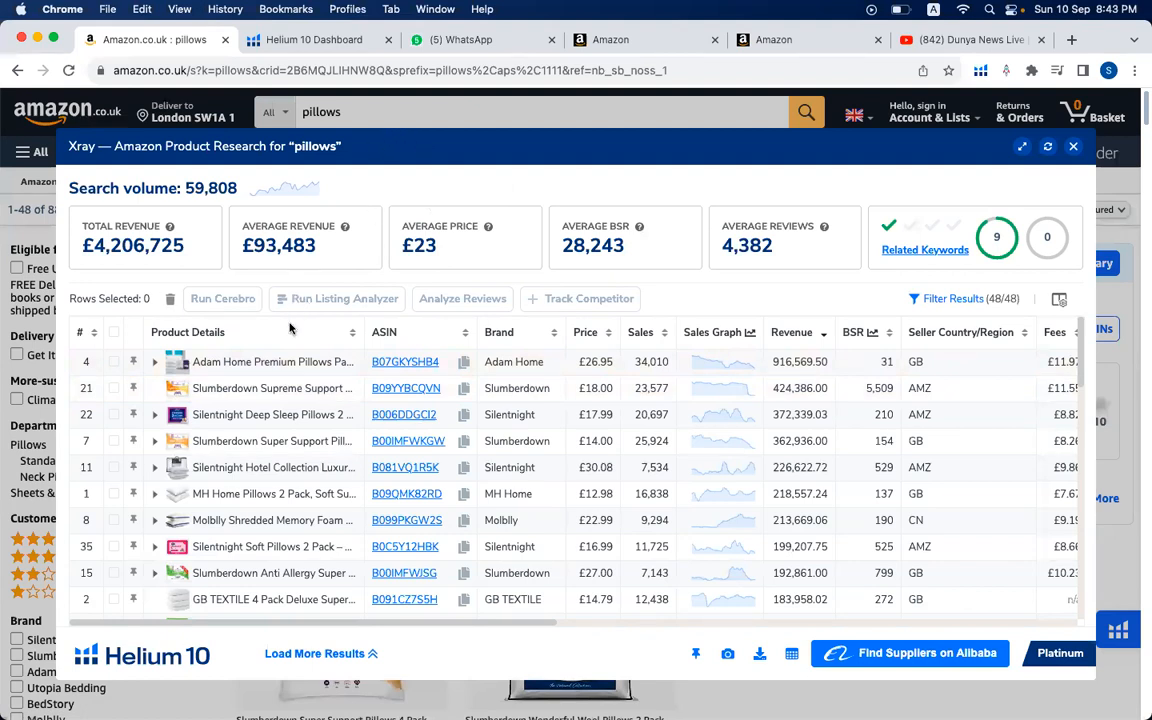
- Select the six highest-revenue pillow listings, from Adam Home Premium Pillows down to MH Home Pillows 2 Pack
{"action": "mouse_move", "coordinate": [297, 371]}
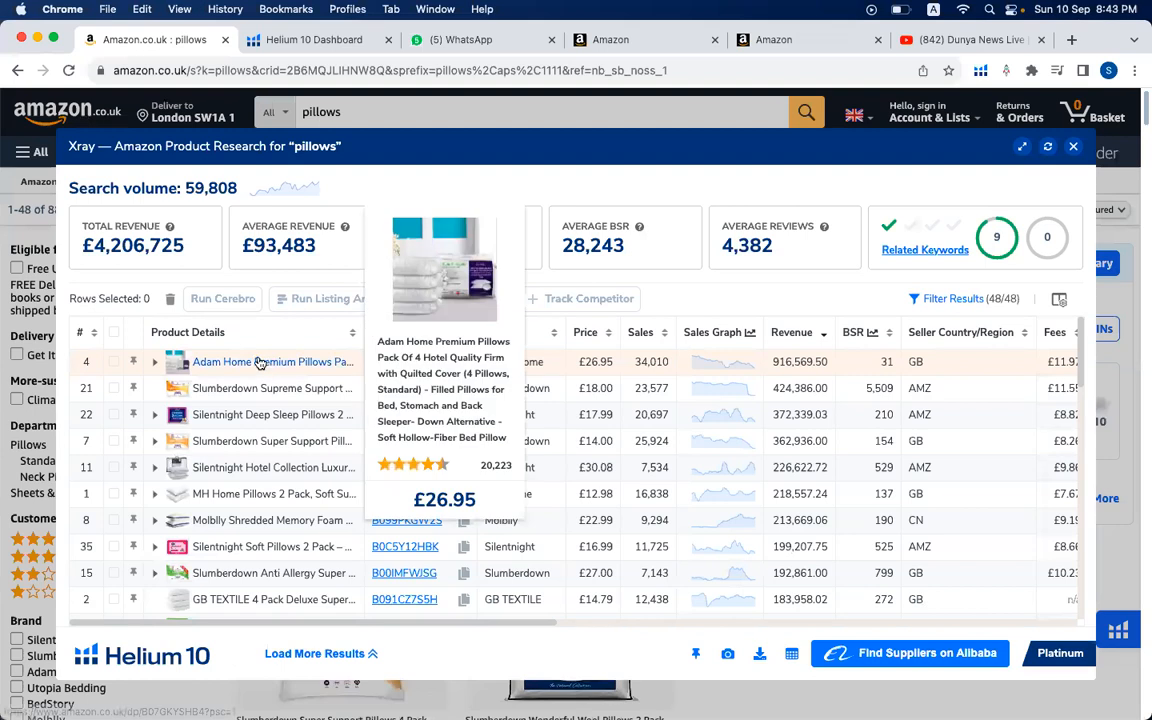
{"action": "left_click", "coordinate": [114, 362]}
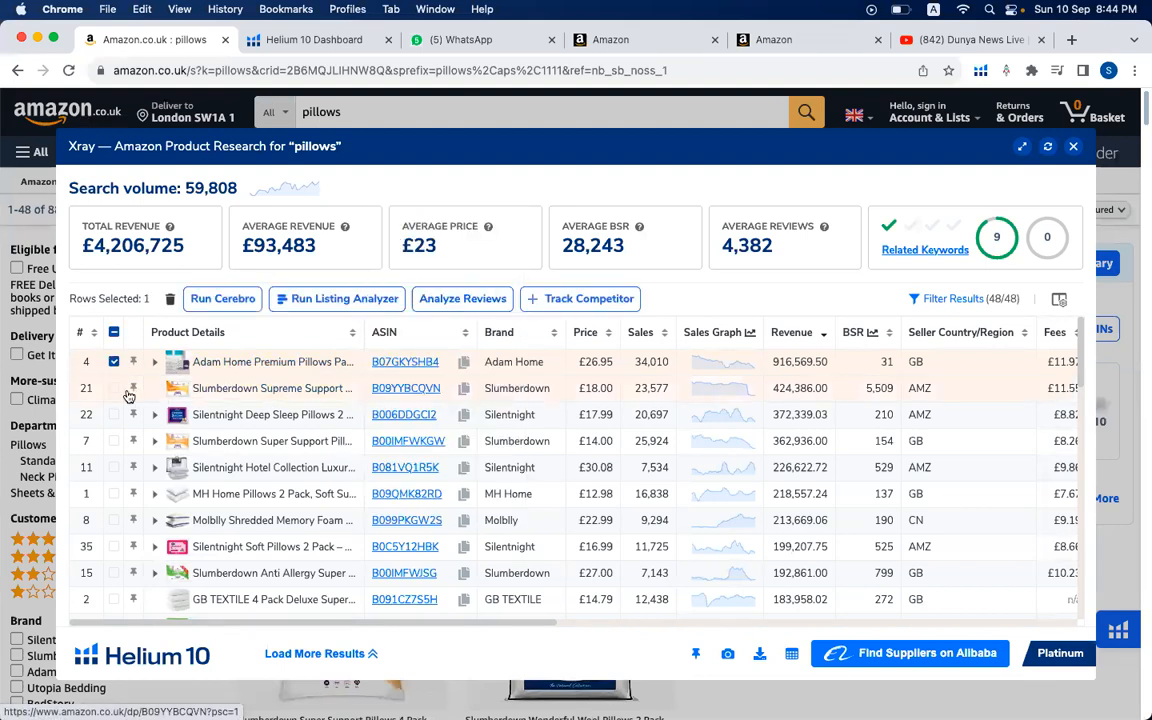
{"action": "left_click", "coordinate": [114, 389]}
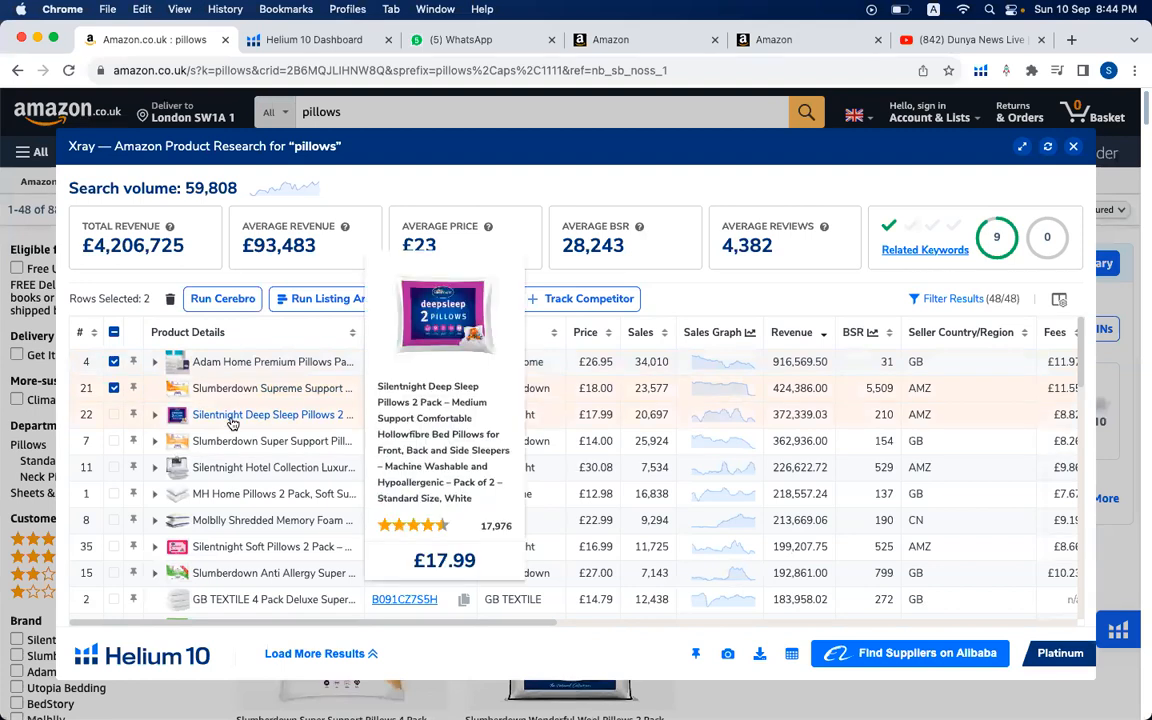
{"action": "left_click", "coordinate": [114, 414]}
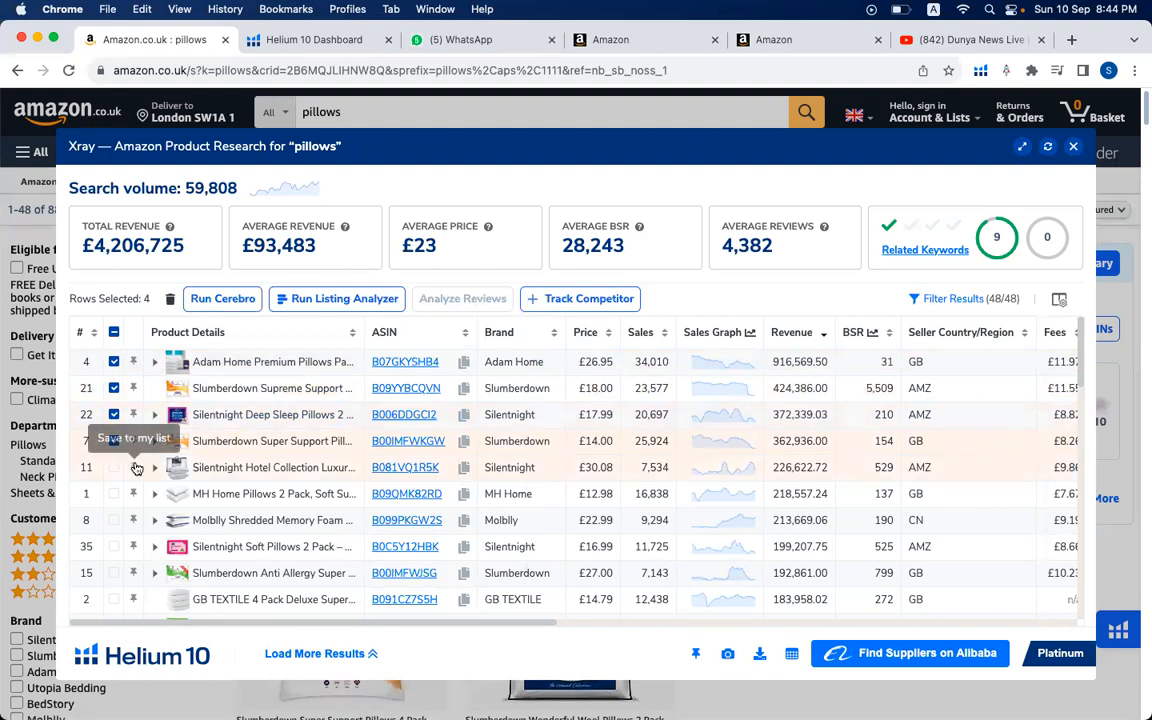
{"action": "mouse_move", "coordinate": [258, 467]}
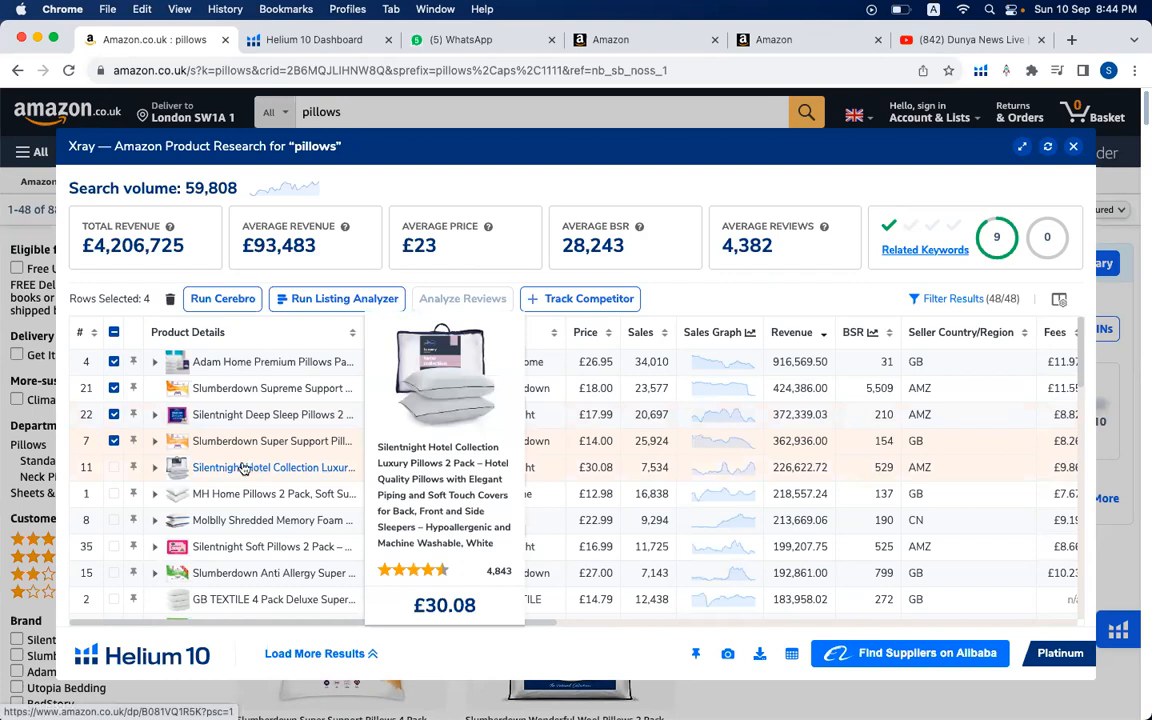
{"action": "left_click", "coordinate": [114, 467]}
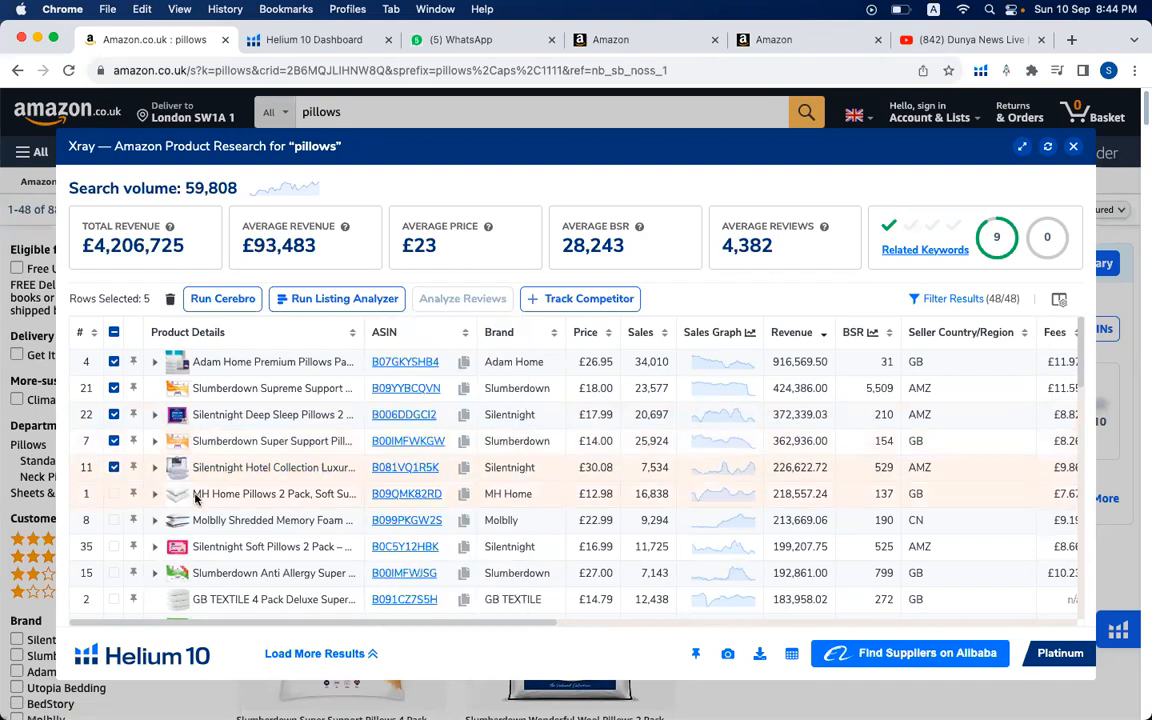
{"action": "left_click", "coordinate": [114, 494]}
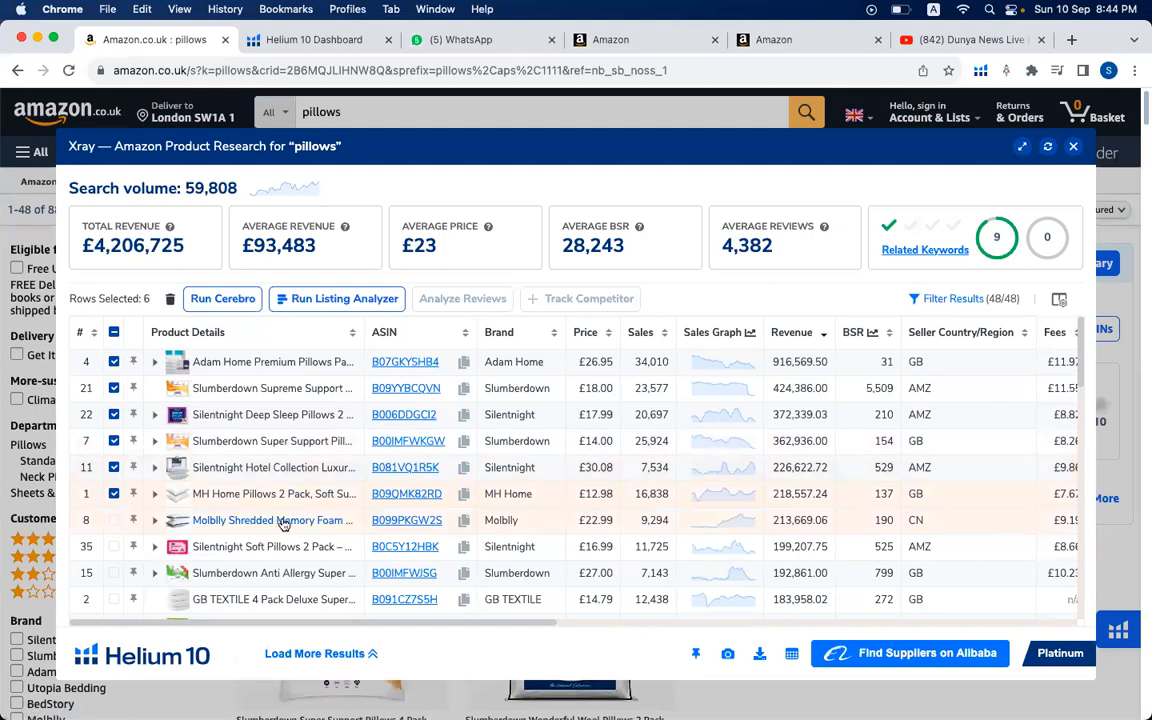
- Add the Silentnight Soft, Slumberdown Anti Allergy, GB TEXTILE and Silentnight Anti-Allergy pillows to the selection, leaving out the Molblly memory foam pillow
{"action": "mouse_move", "coordinate": [283, 524]}
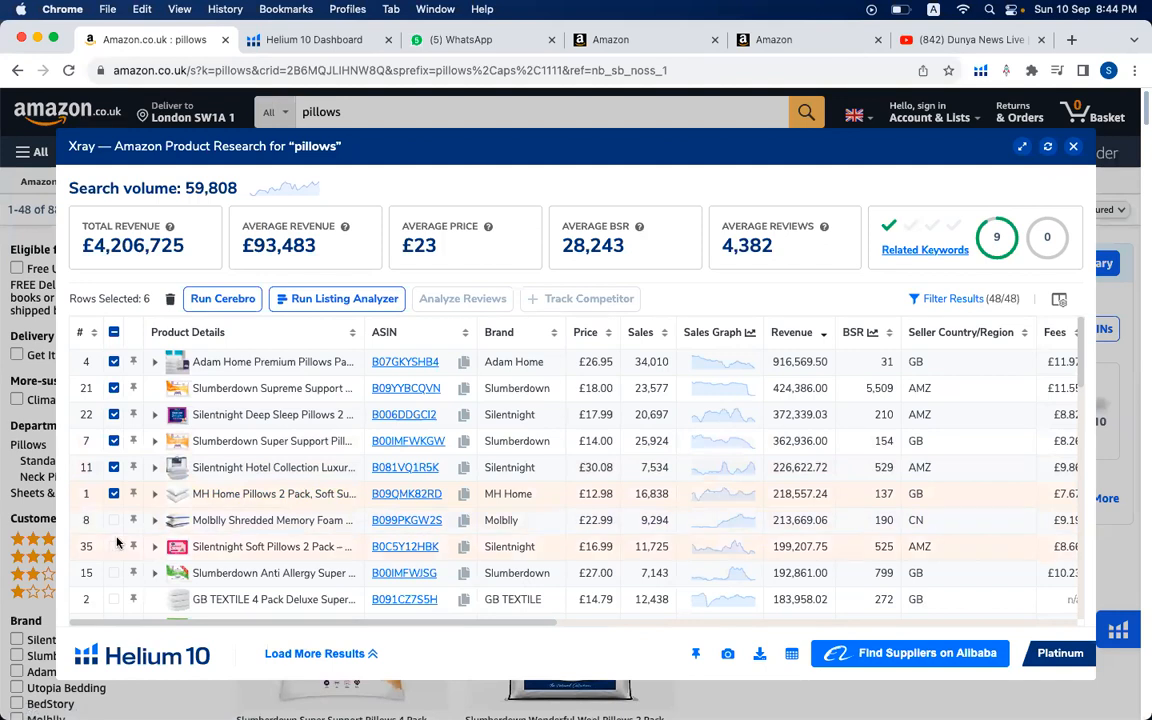
{"action": "mouse_move", "coordinate": [190, 545]}
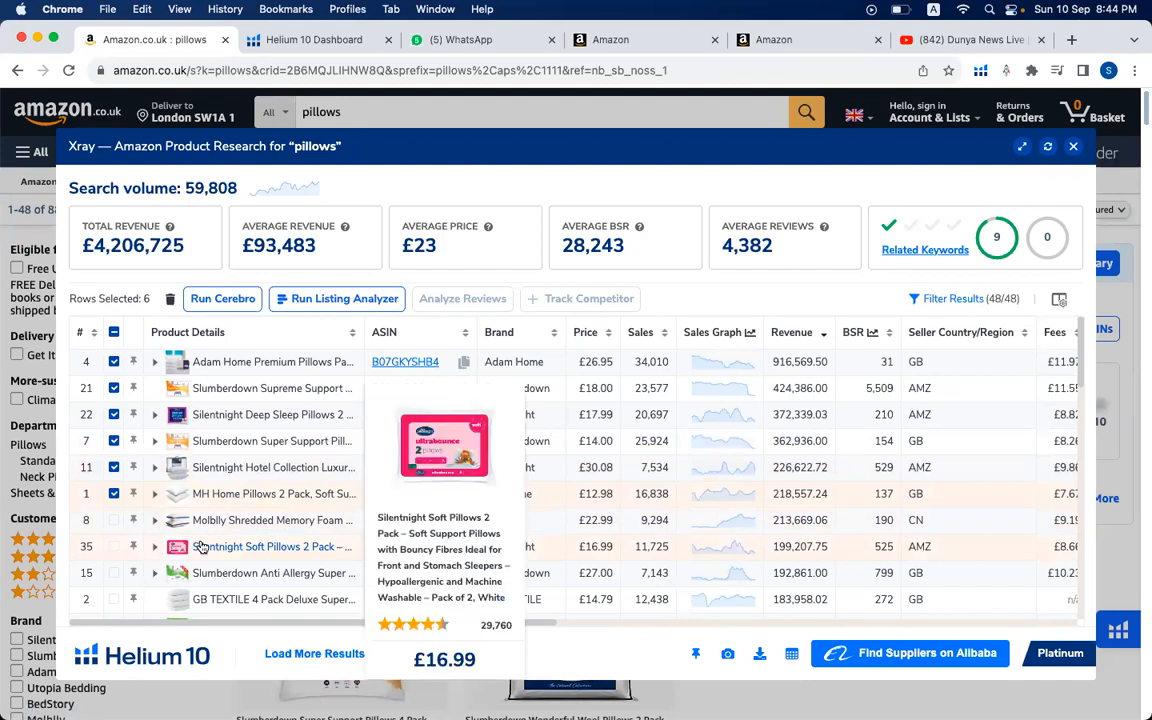
{"action": "left_click", "coordinate": [114, 547]}
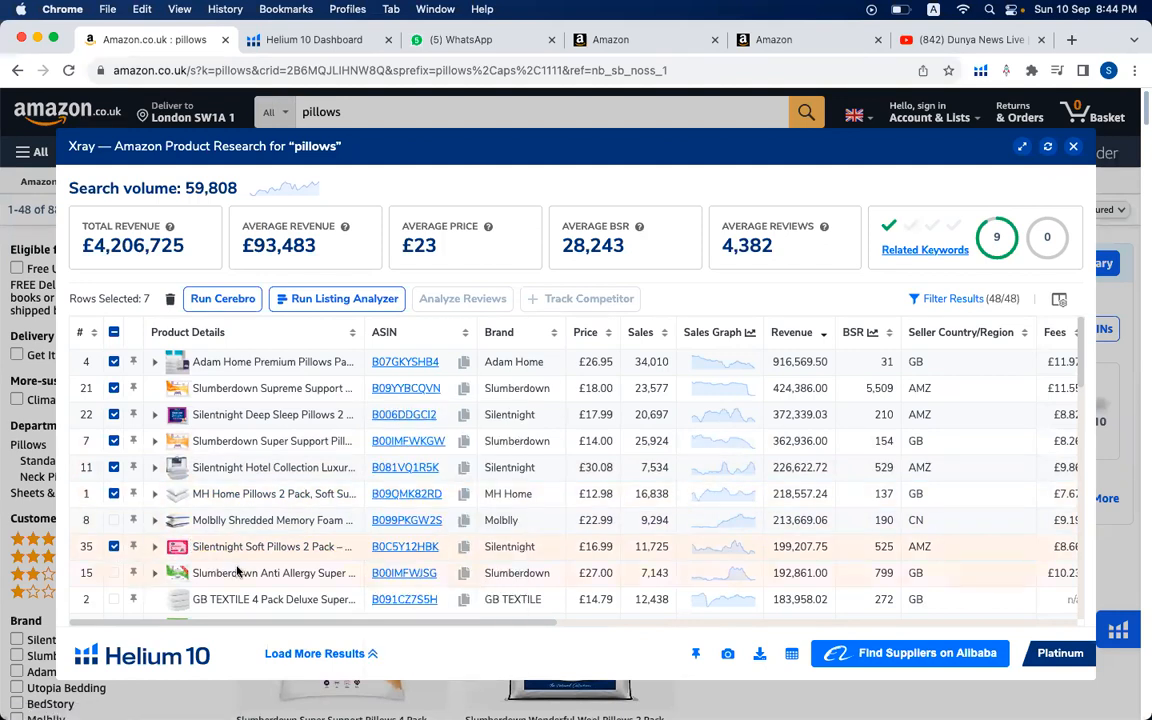
{"action": "left_click", "coordinate": [114, 573]}
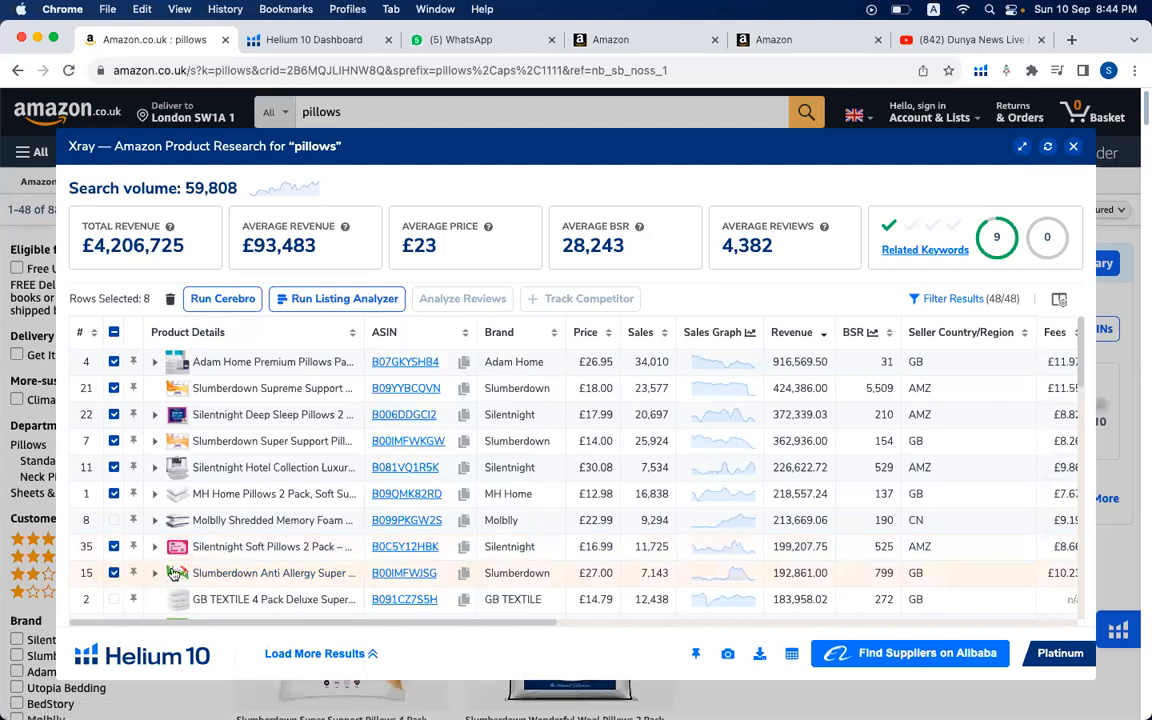
{"action": "scroll", "coordinate": [160, 560], "scroll_direction": "down", "scroll_amount": 2}
{"action": "left_click", "coordinate": [114, 537]}
{"action": "mouse_move", "coordinate": [293, 572]}
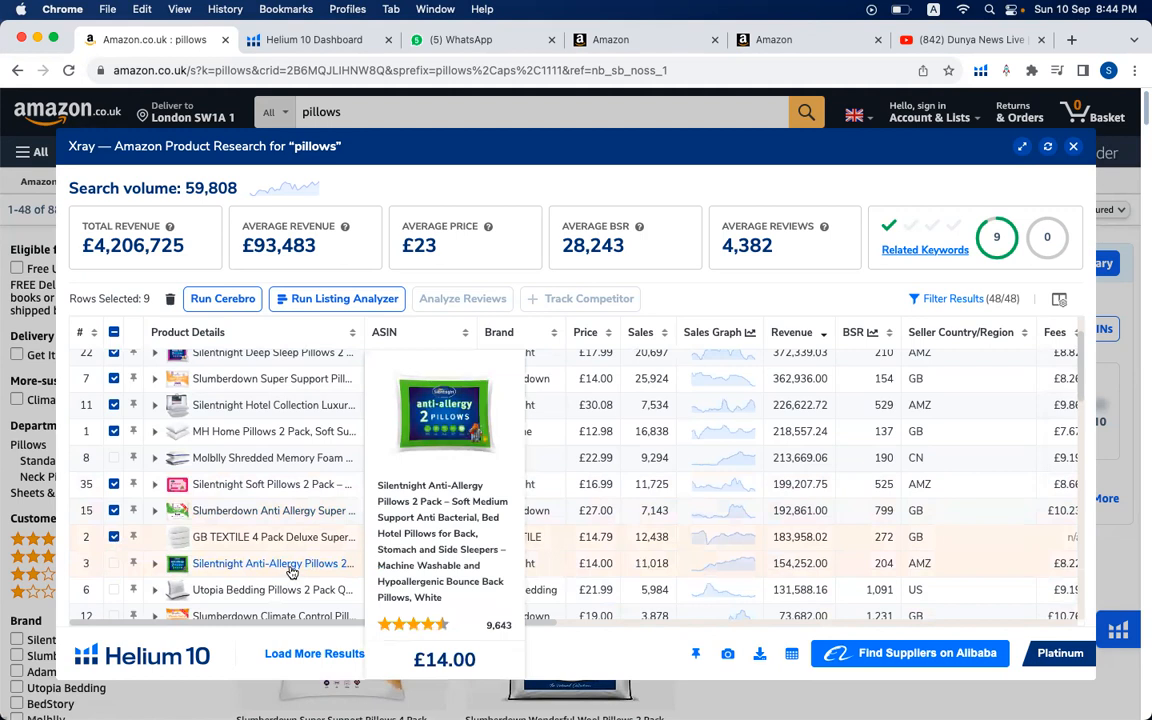
{"action": "left_click", "coordinate": [114, 563]}
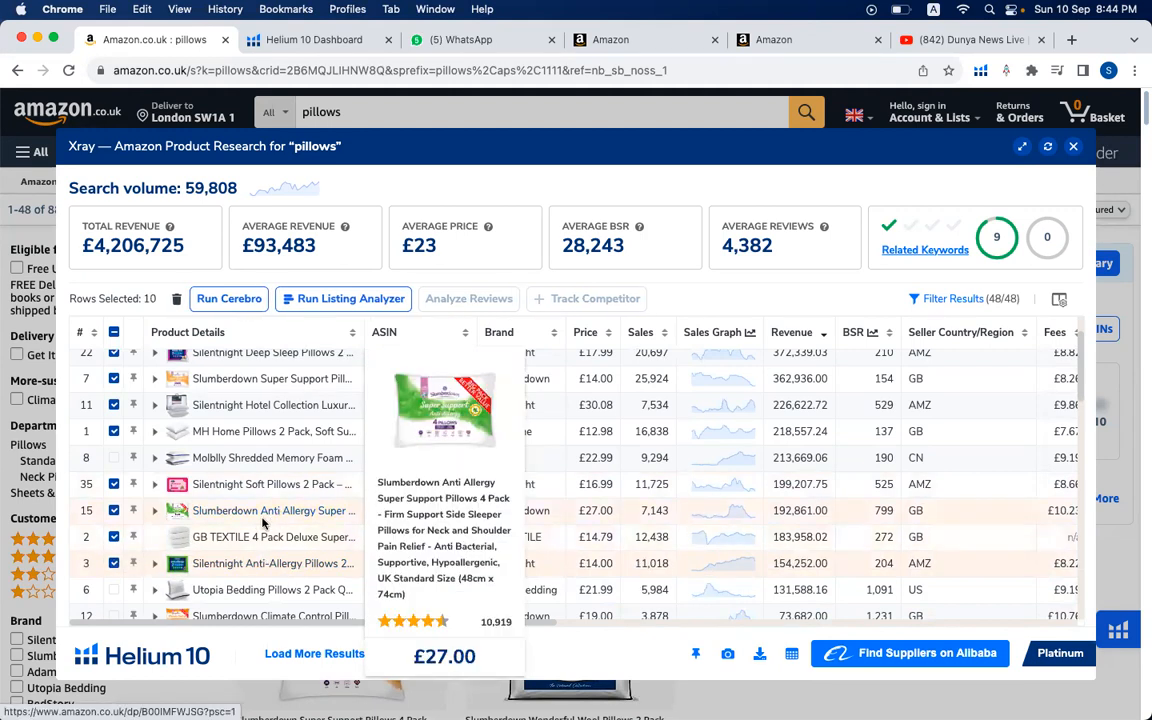
{"action": "mouse_move", "coordinate": [276, 584]}
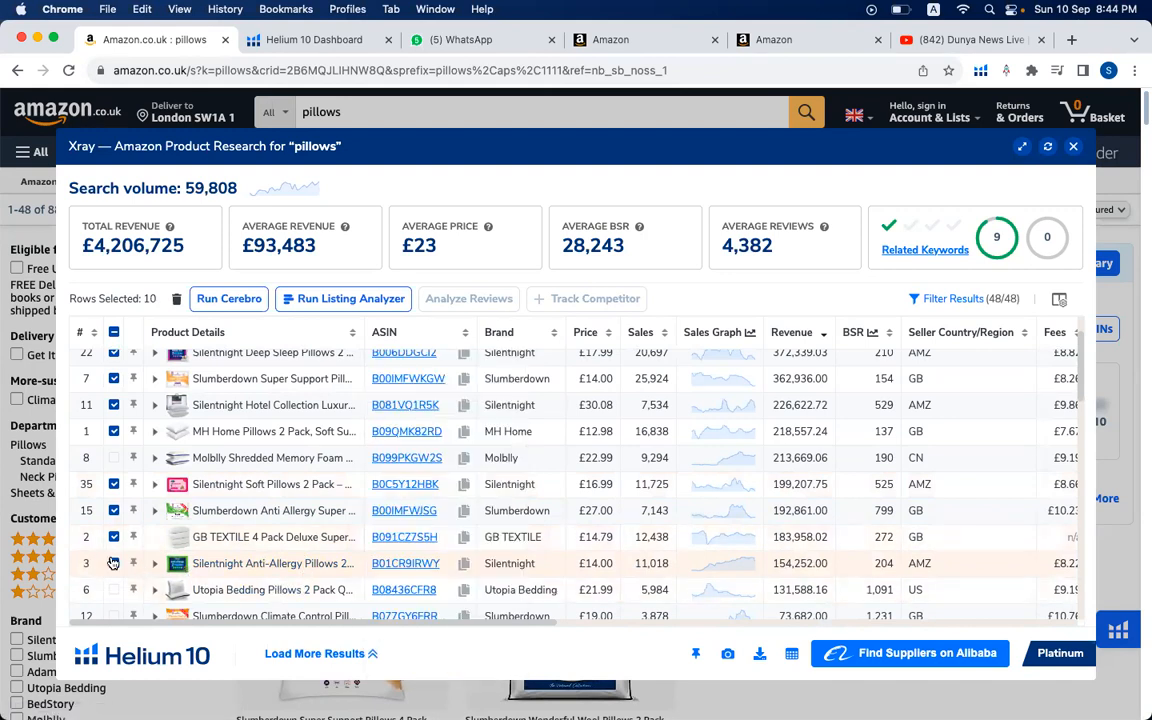
- Run Cerebro on the ten selected products and look through the filters and keyword list
{"action": "left_click", "coordinate": [228, 299]}
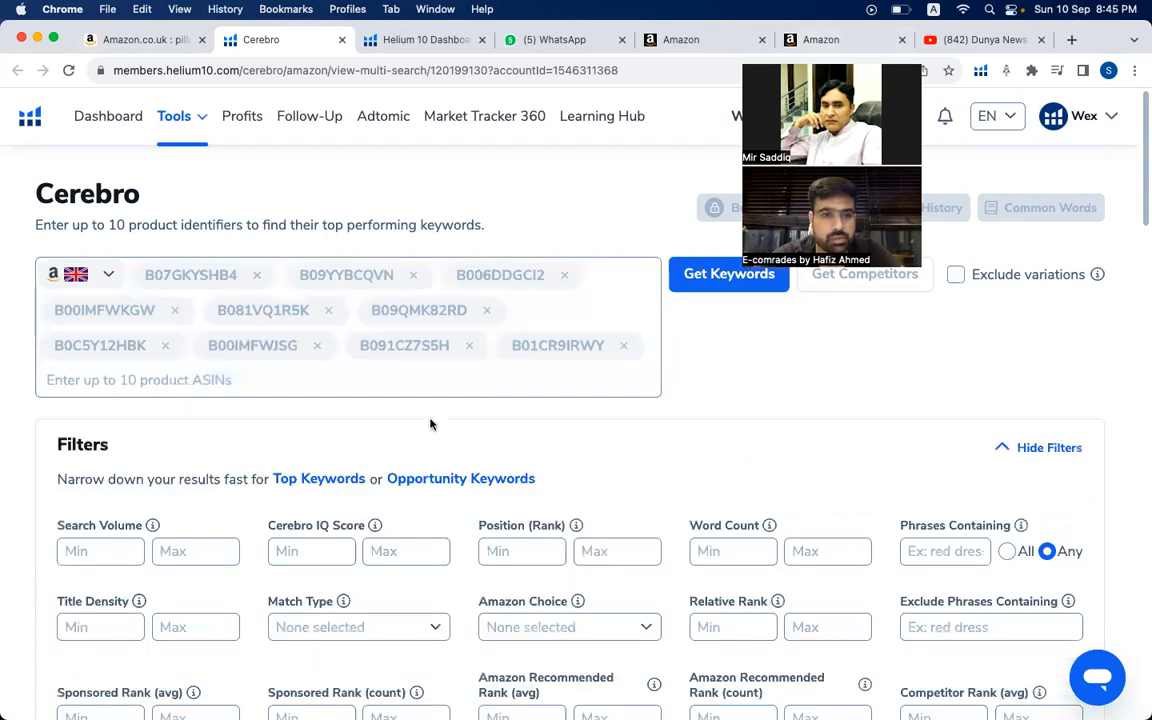
{"action": "scroll", "coordinate": [419, 453], "scroll_direction": "down", "scroll_amount": 3}
{"action": "scroll", "coordinate": [419, 453], "scroll_direction": "down", "scroll_amount": 3}
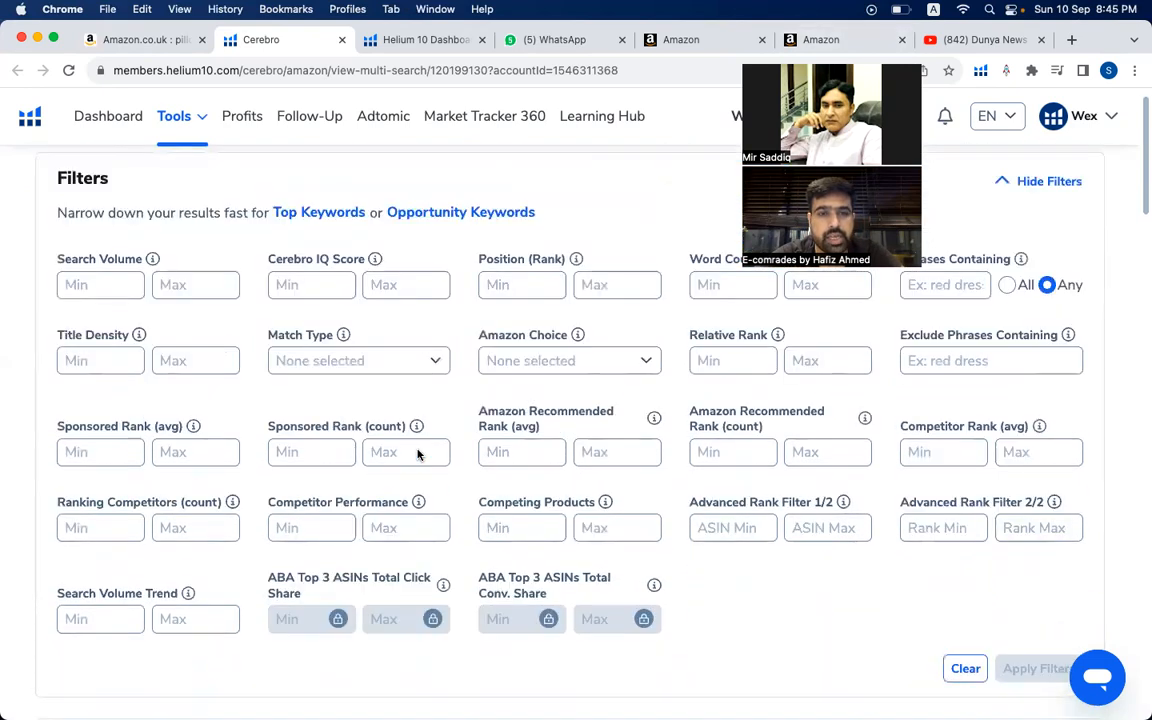
{"action": "scroll", "coordinate": [419, 453], "scroll_direction": "up", "scroll_amount": 5}
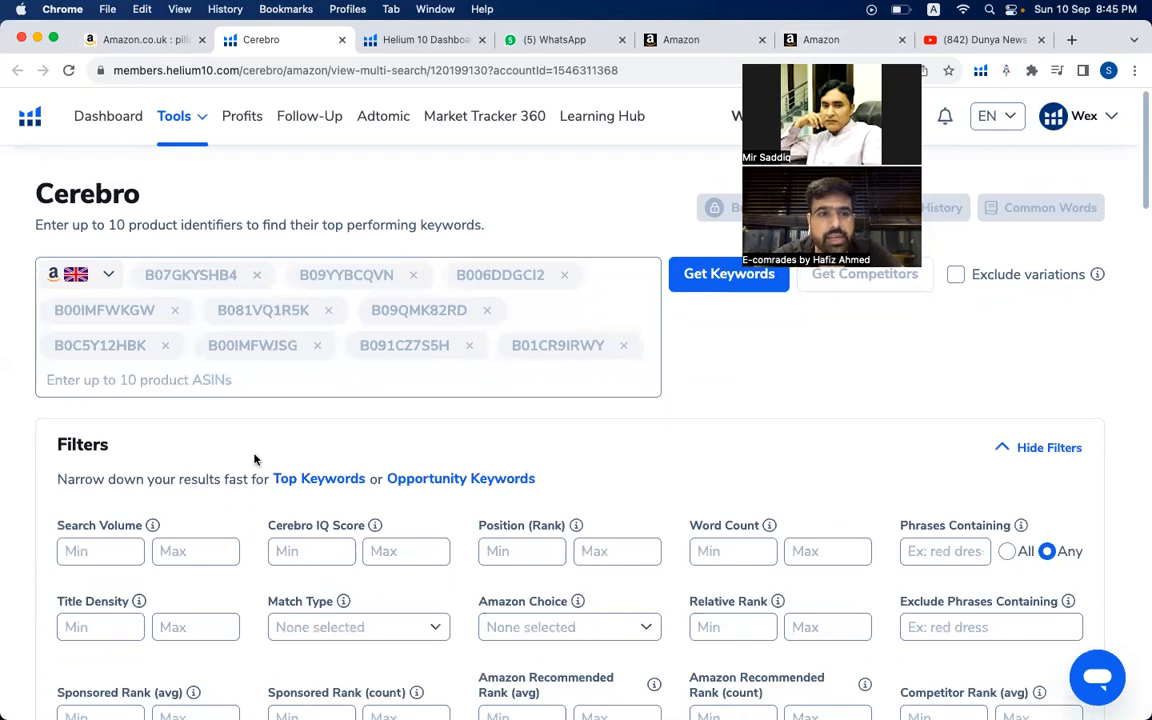
{"action": "scroll", "coordinate": [254, 459], "scroll_direction": "down", "scroll_amount": 15}
{"action": "scroll", "coordinate": [256, 450], "scroll_direction": "down", "scroll_amount": 10}
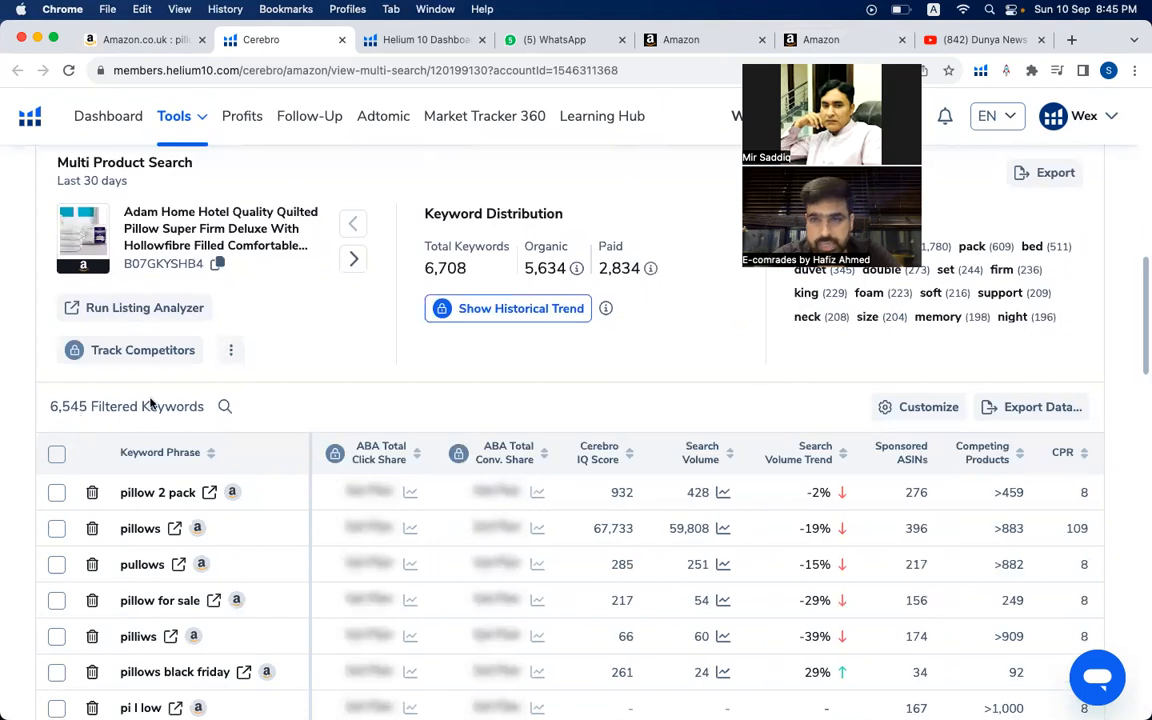
- Set the Position (Rank) filter to a minimum of 1 and a maximum of 30
{"action": "scroll", "coordinate": [187, 391], "scroll_direction": "up", "scroll_amount": 20}
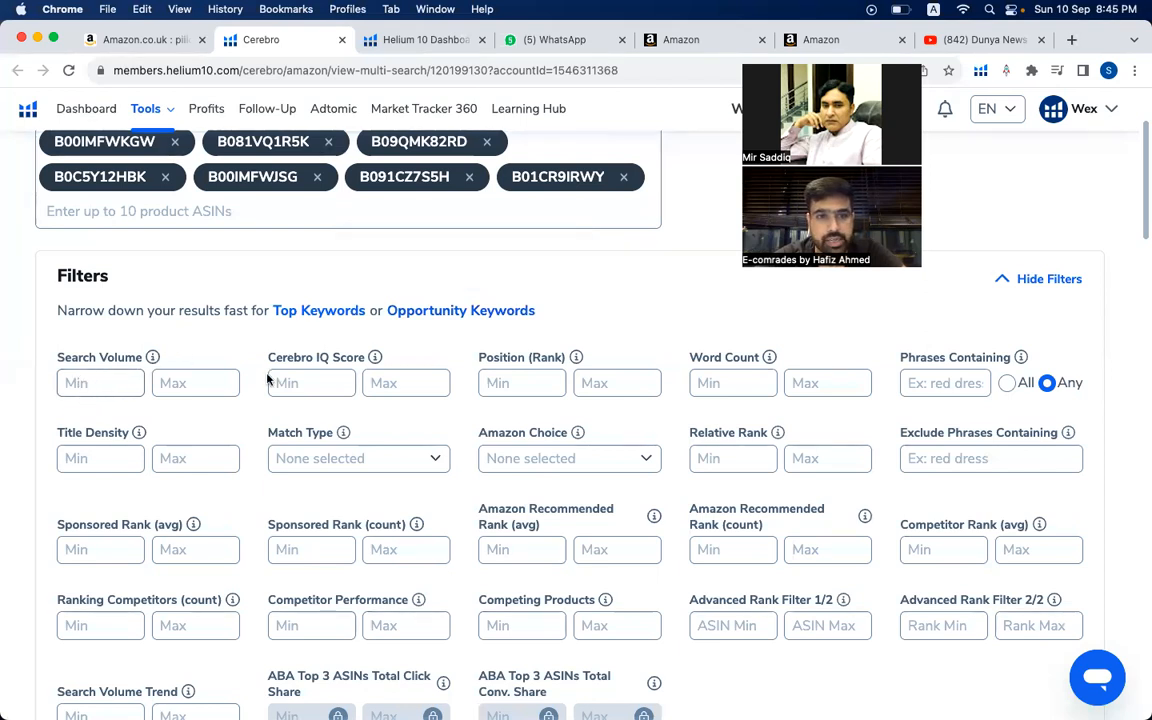
{"action": "left_click", "coordinate": [506, 386]}
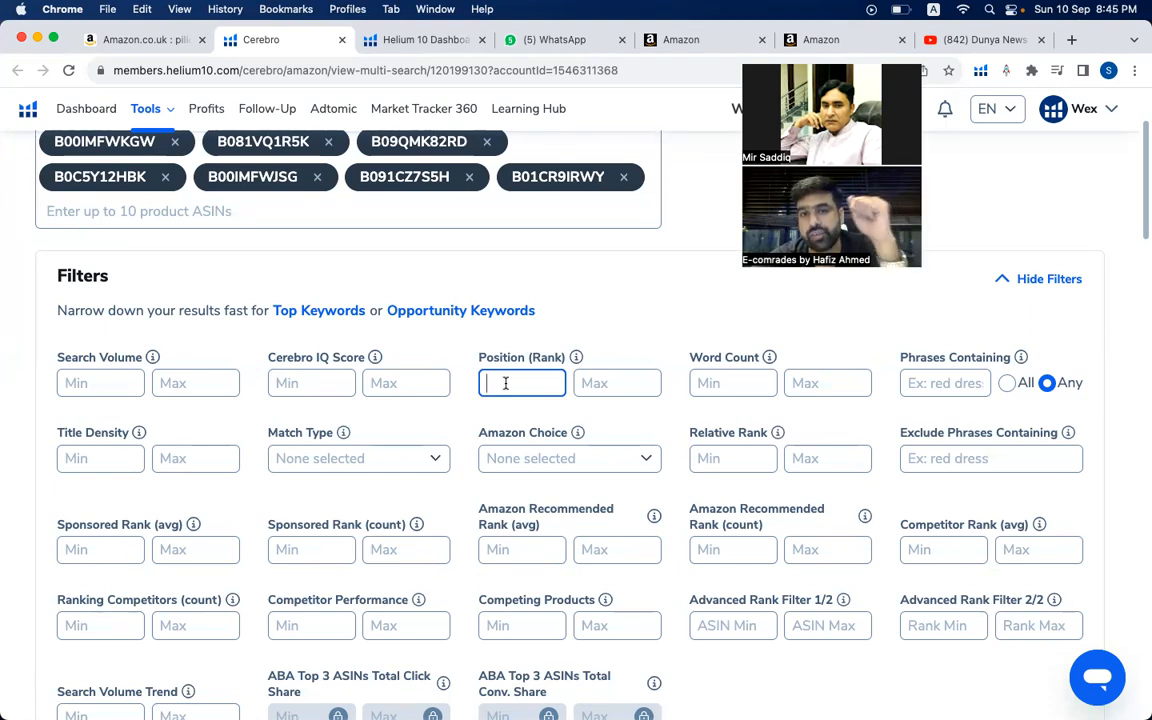
{"action": "type", "text": "1"}
{"action": "left_click", "coordinate": [579, 385]}
{"action": "type", "text": "30"}
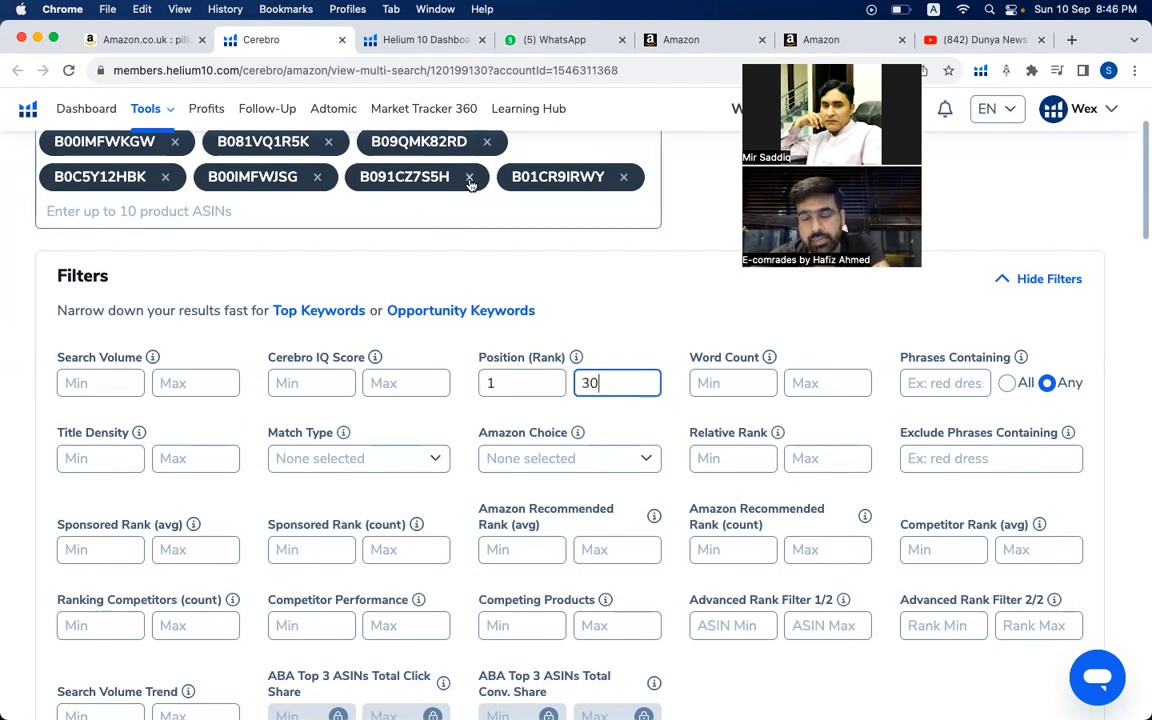
{"action": "scroll", "coordinate": [517, 370], "scroll_direction": "up", "scroll_amount": 1}
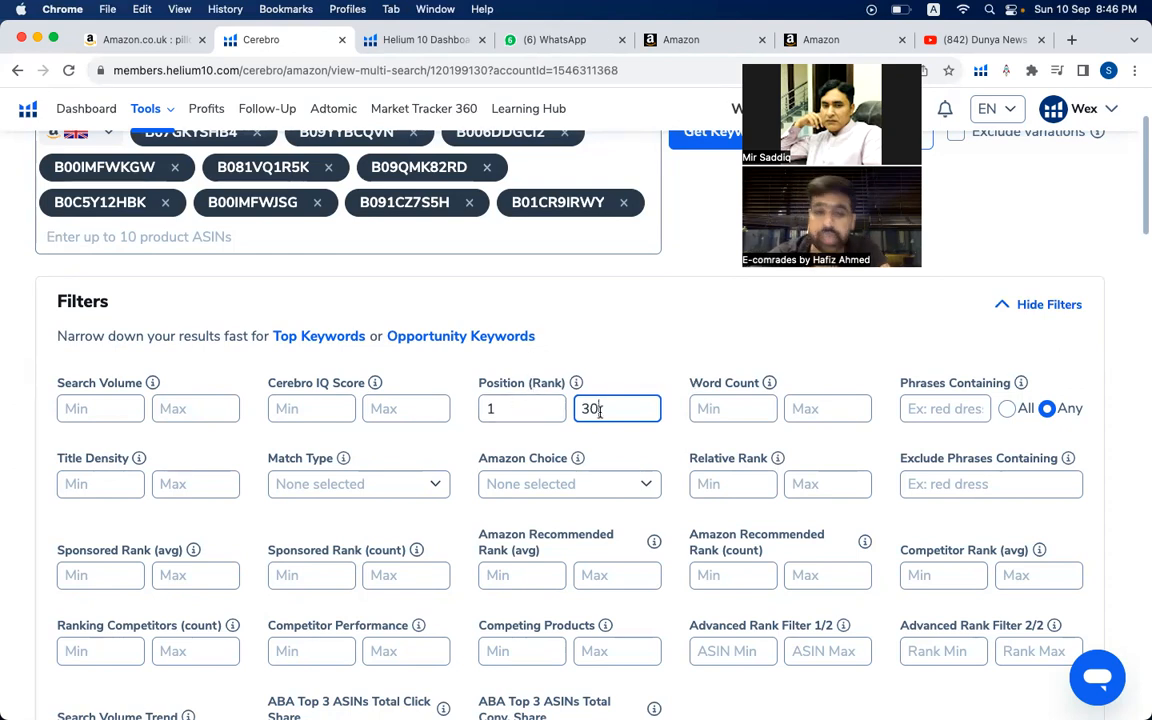
{"action": "scroll", "coordinate": [545, 456], "scroll_direction": "down", "scroll_amount": 1}
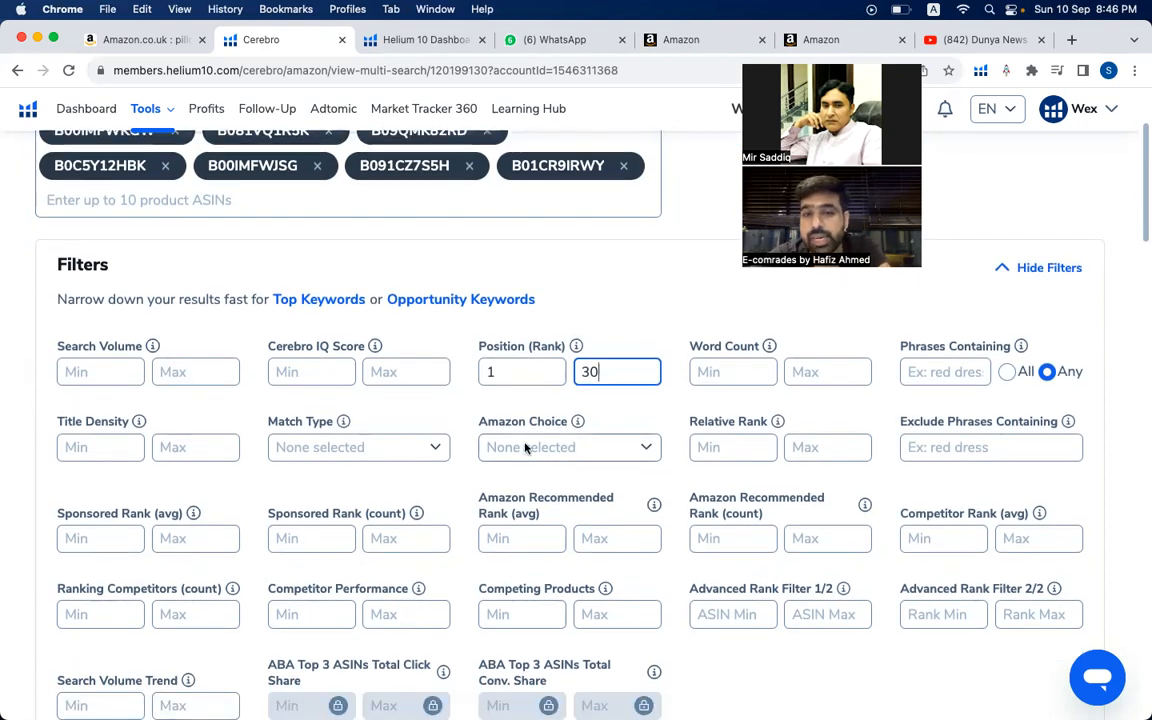
- Set the Match Type filter to Organic
{"action": "left_click", "coordinate": [525, 447]}
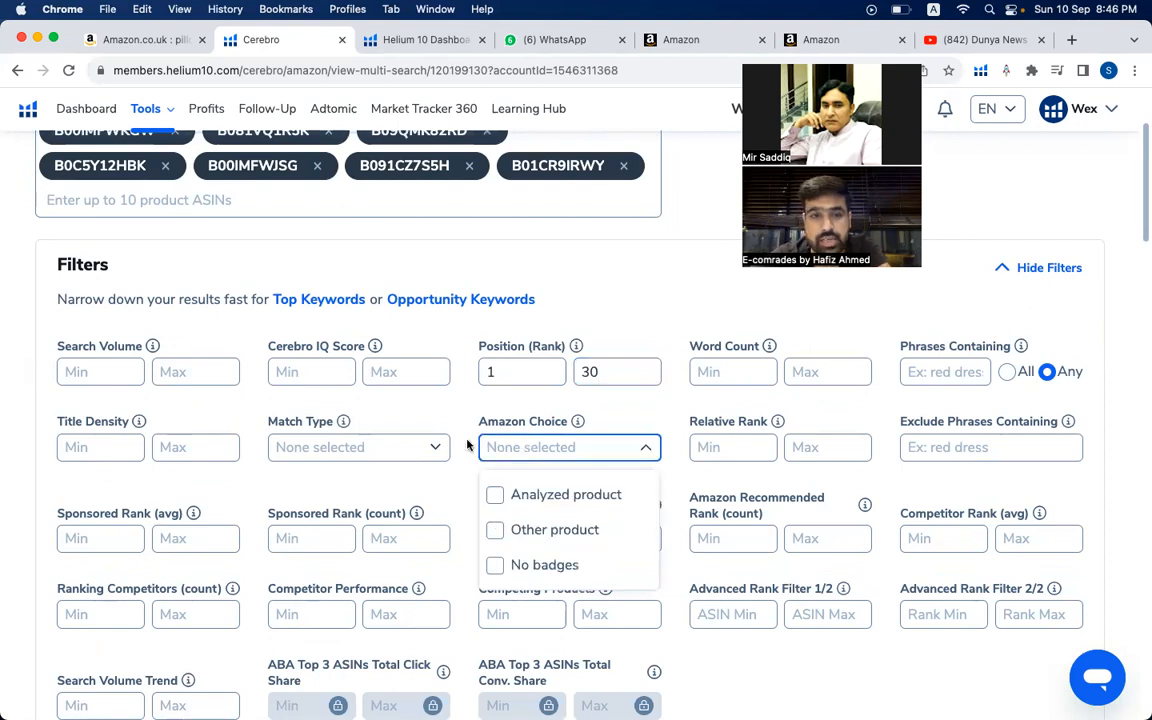
{"action": "left_click", "coordinate": [398, 445]}
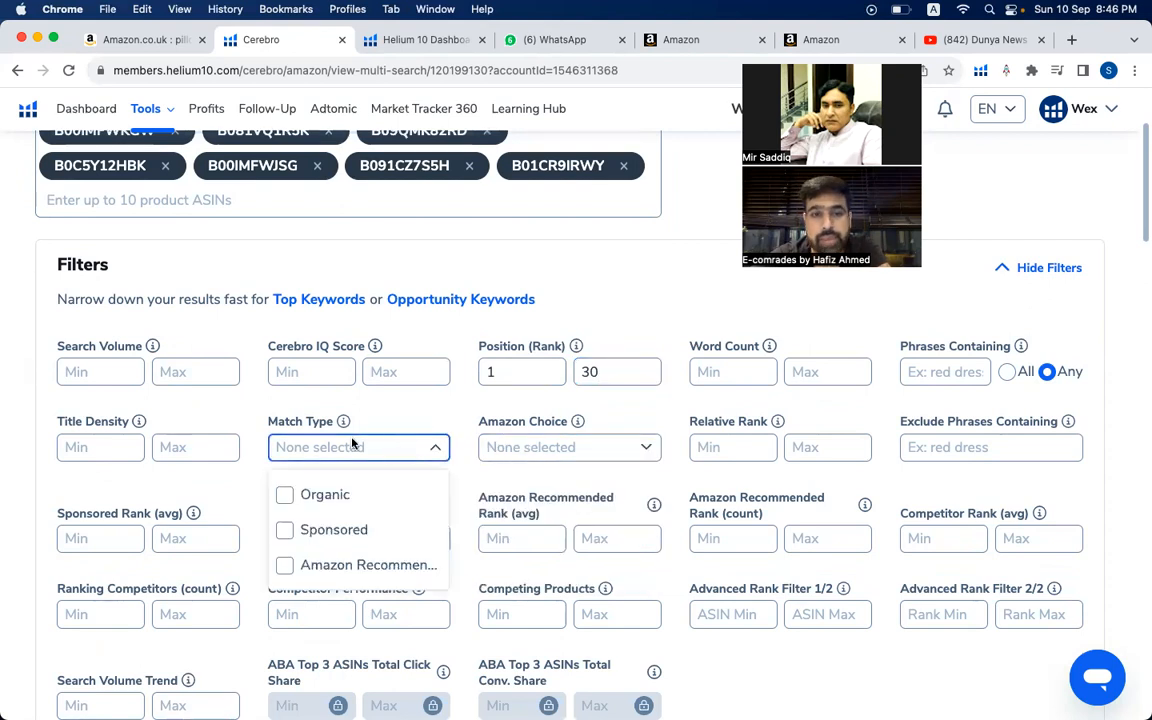
{"action": "left_click", "coordinate": [285, 497]}
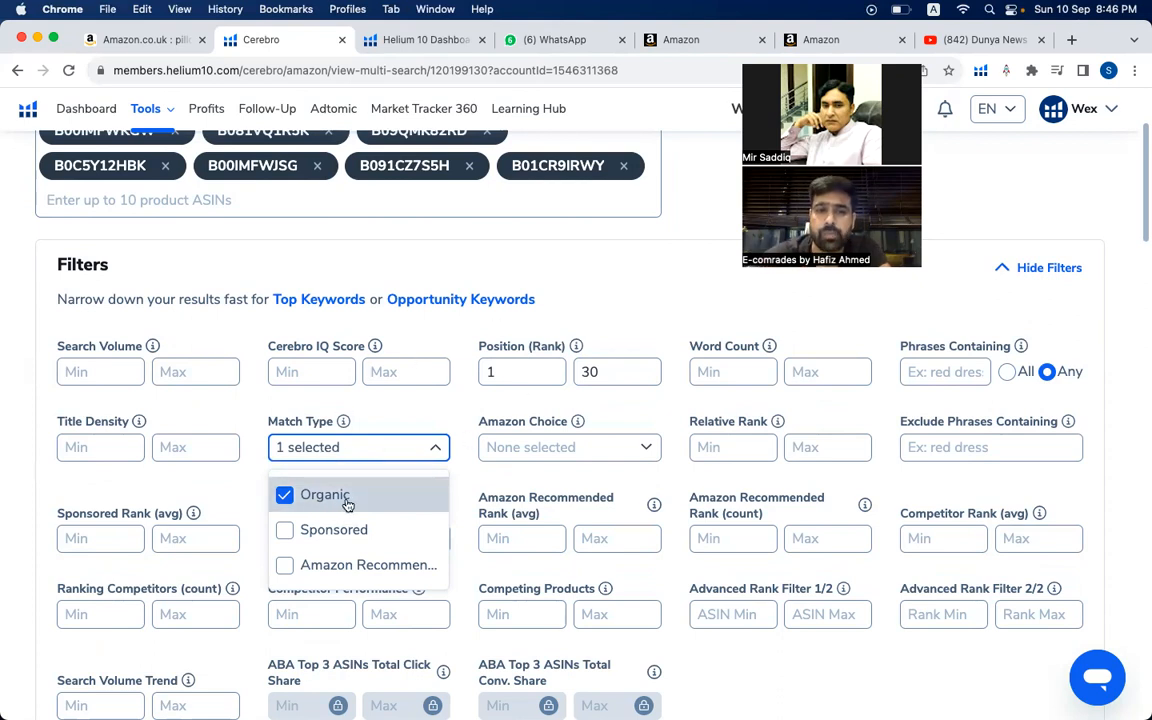
- Apply the Position (Rank) and organic Match Type filters to the Cerebro keyword results
{"action": "left_click", "coordinate": [533, 250]}
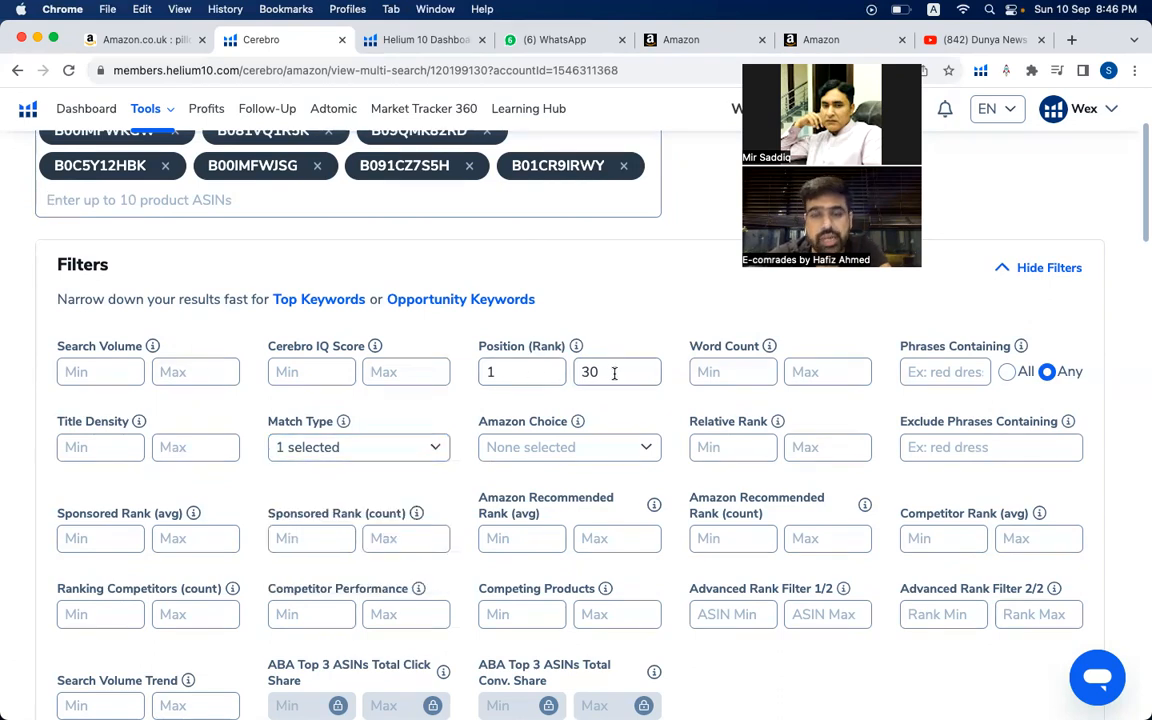
{"action": "scroll", "coordinate": [614, 372], "scroll_direction": "up", "scroll_amount": 2}
{"action": "scroll", "coordinate": [612, 372], "scroll_direction": "down", "scroll_amount": 2}
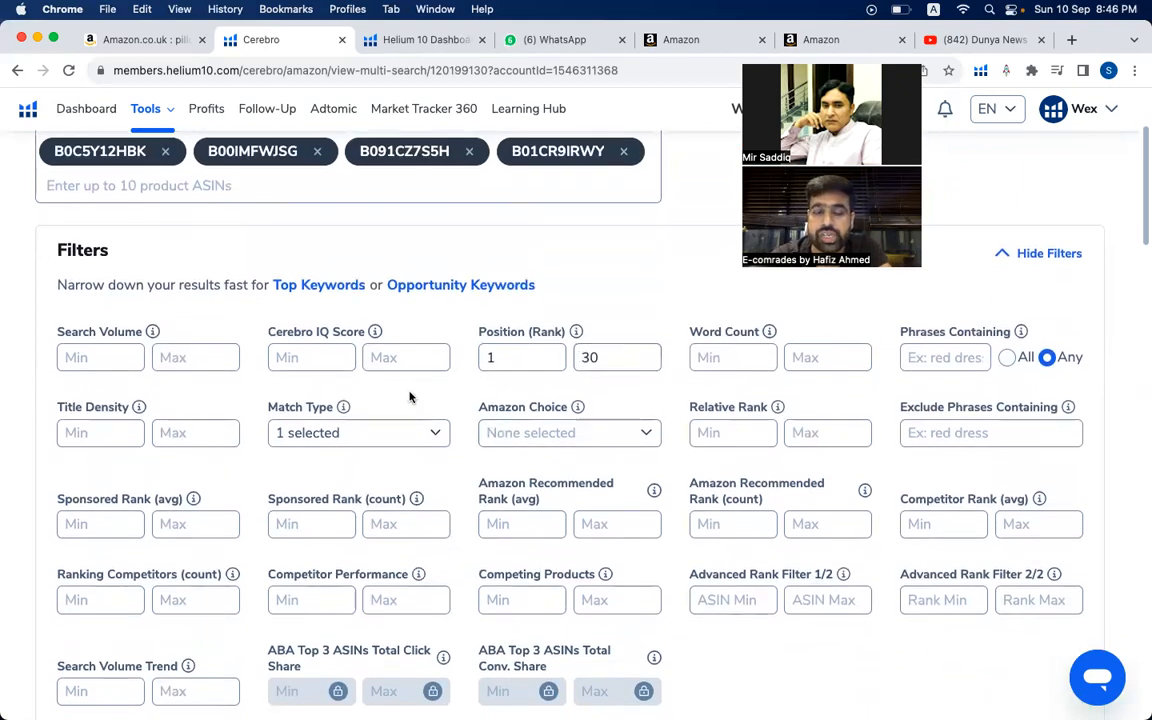
{"action": "scroll", "coordinate": [410, 397], "scroll_direction": "up", "scroll_amount": 5}
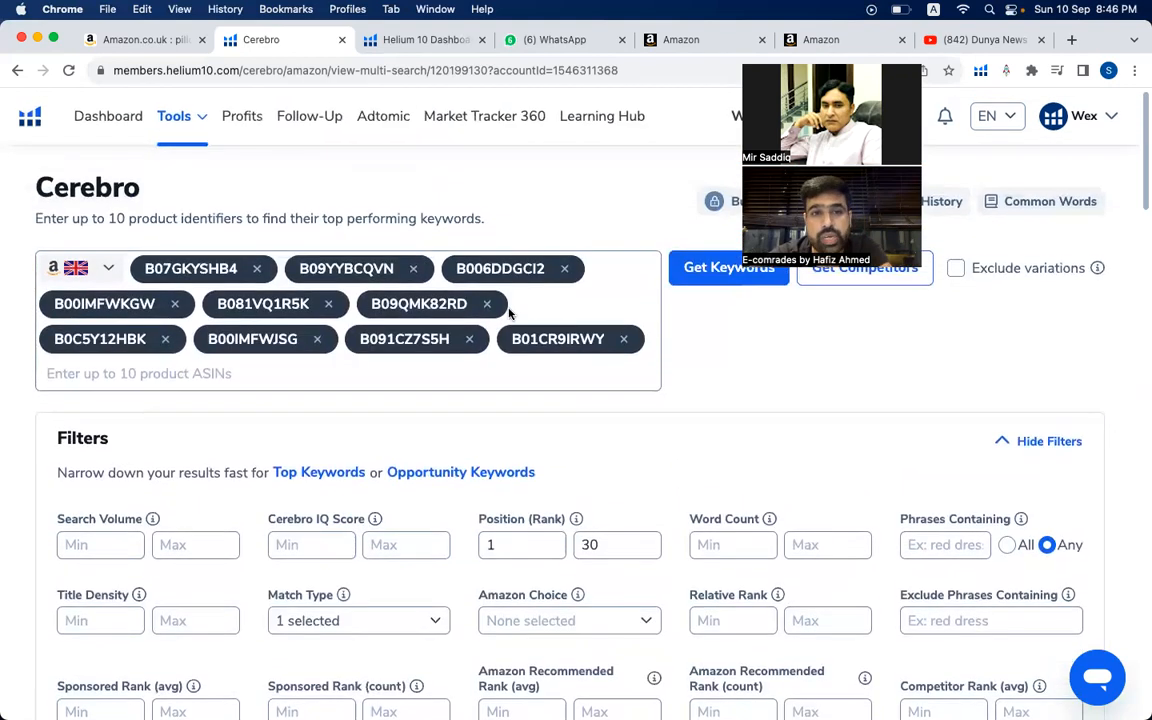
{"action": "scroll", "coordinate": [534, 420], "scroll_direction": "down", "scroll_amount": 10}
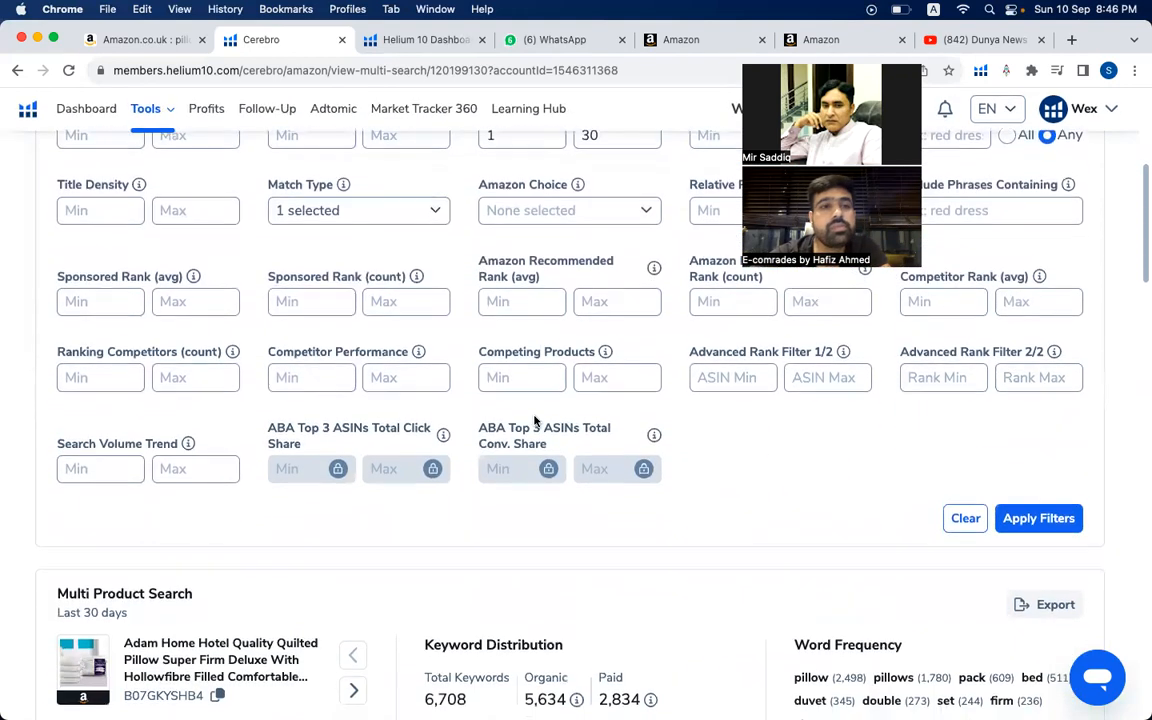
{"action": "scroll", "coordinate": [534, 415], "scroll_direction": "down", "scroll_amount": 7}
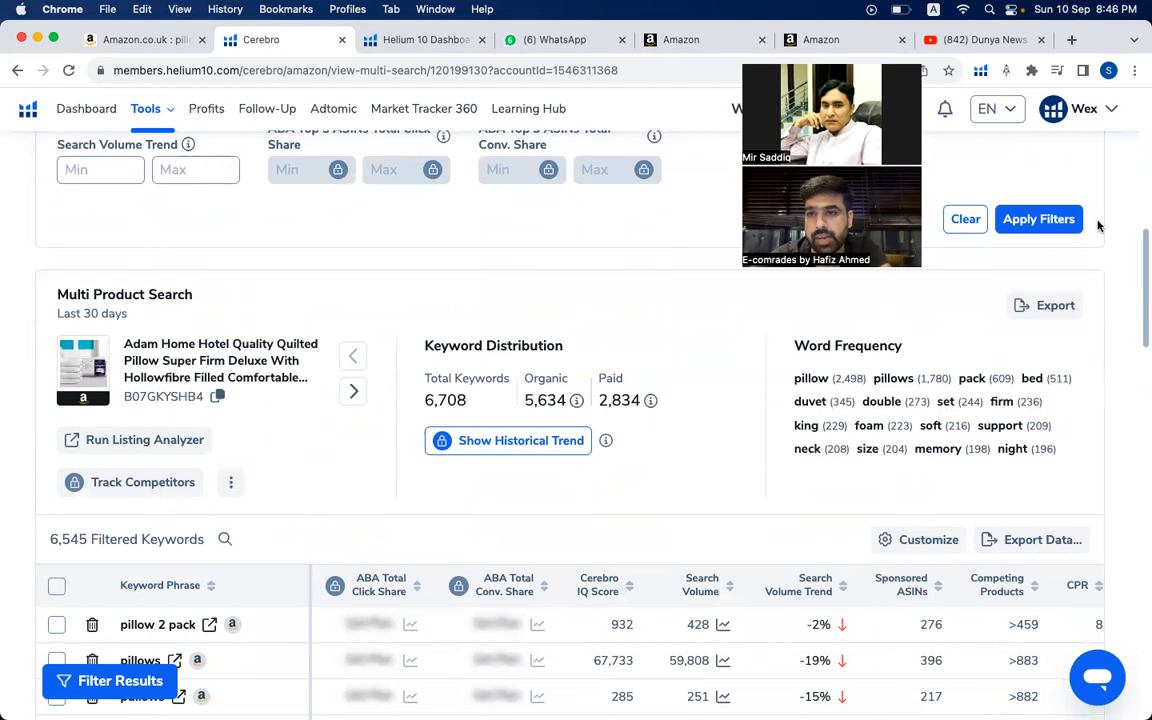
{"action": "left_click", "coordinate": [1061, 220]}
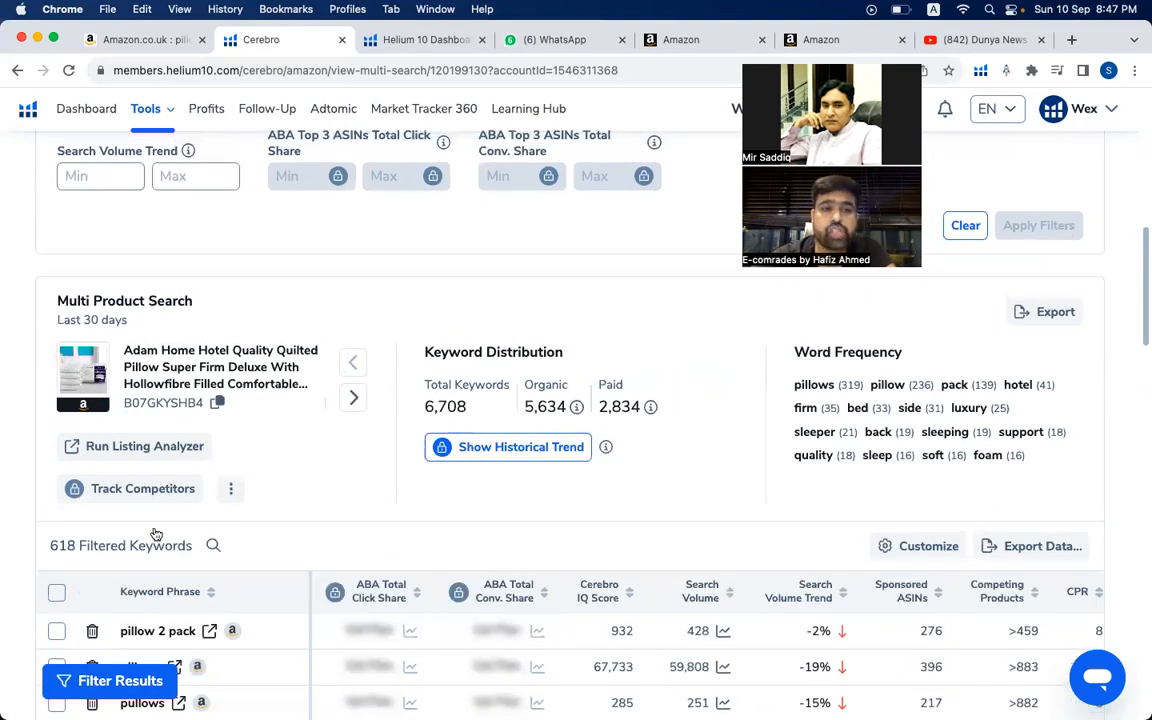
- Set the Search Volume filter to a minimum of 500 and apply the filters again
{"action": "scroll", "coordinate": [376, 429], "scroll_direction": "up", "scroll_amount": 5}
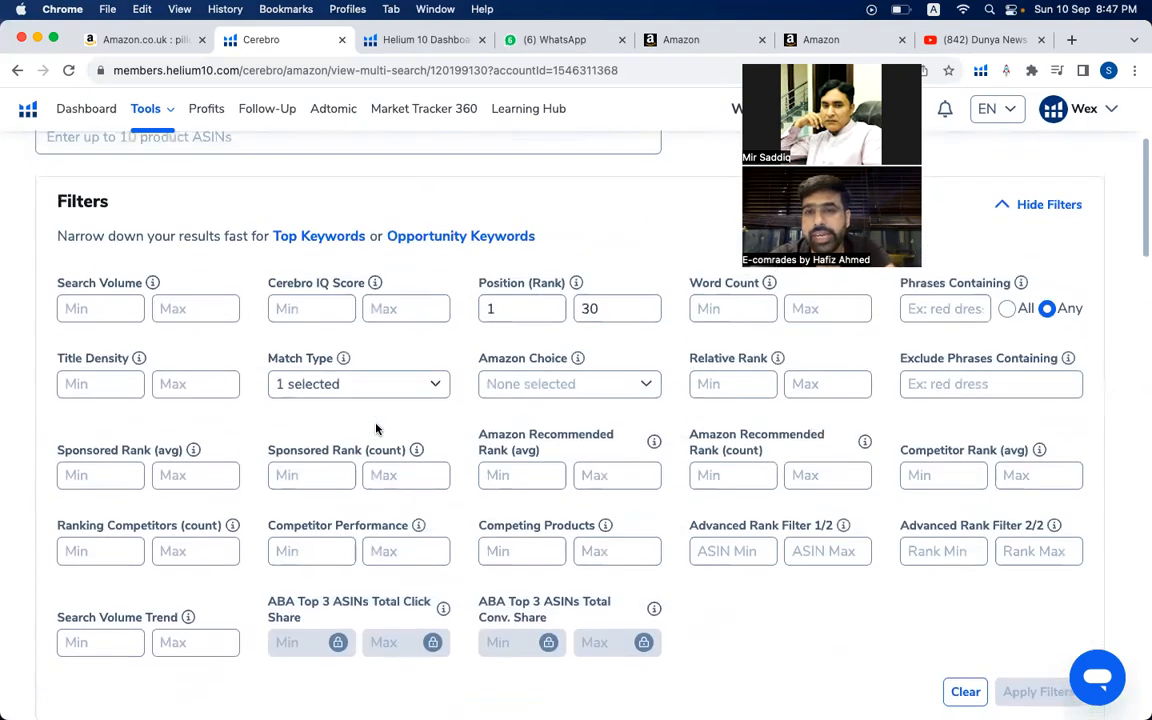
{"action": "scroll", "coordinate": [376, 429], "scroll_direction": "up", "scroll_amount": 1}
{"action": "left_click", "coordinate": [92, 339]}
{"action": "type", "text": "500"}
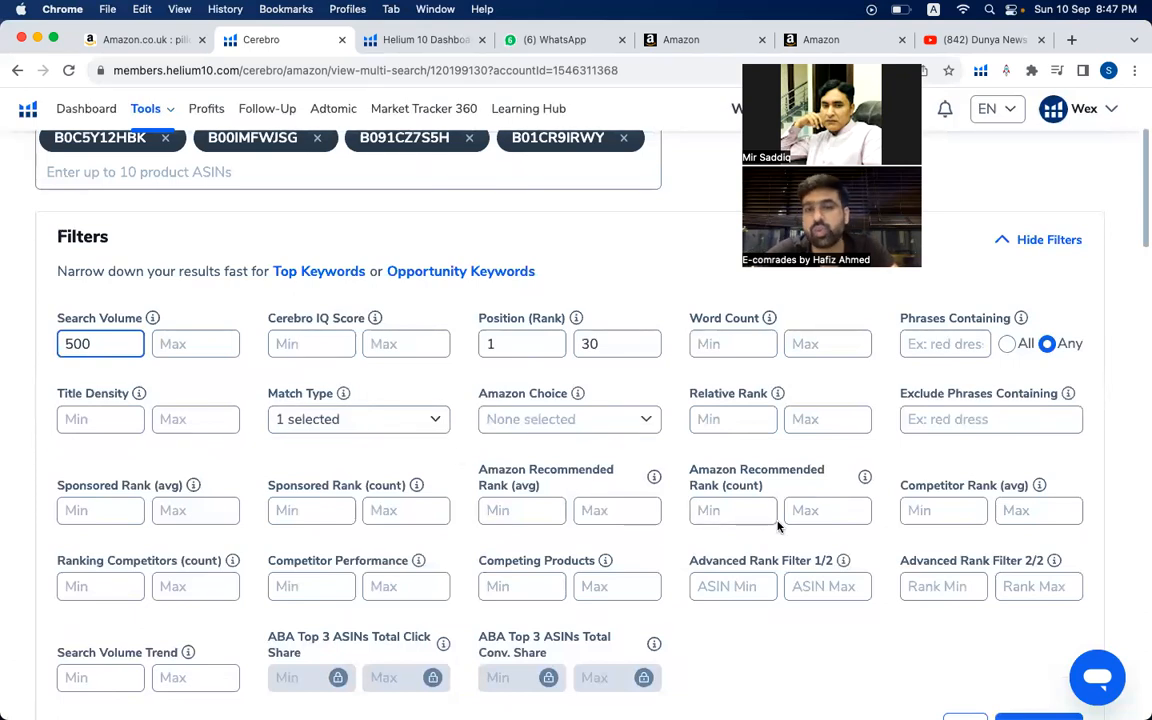
{"action": "scroll", "coordinate": [777, 522], "scroll_direction": "down", "scroll_amount": 5}
{"action": "left_click", "coordinate": [1040, 519]}
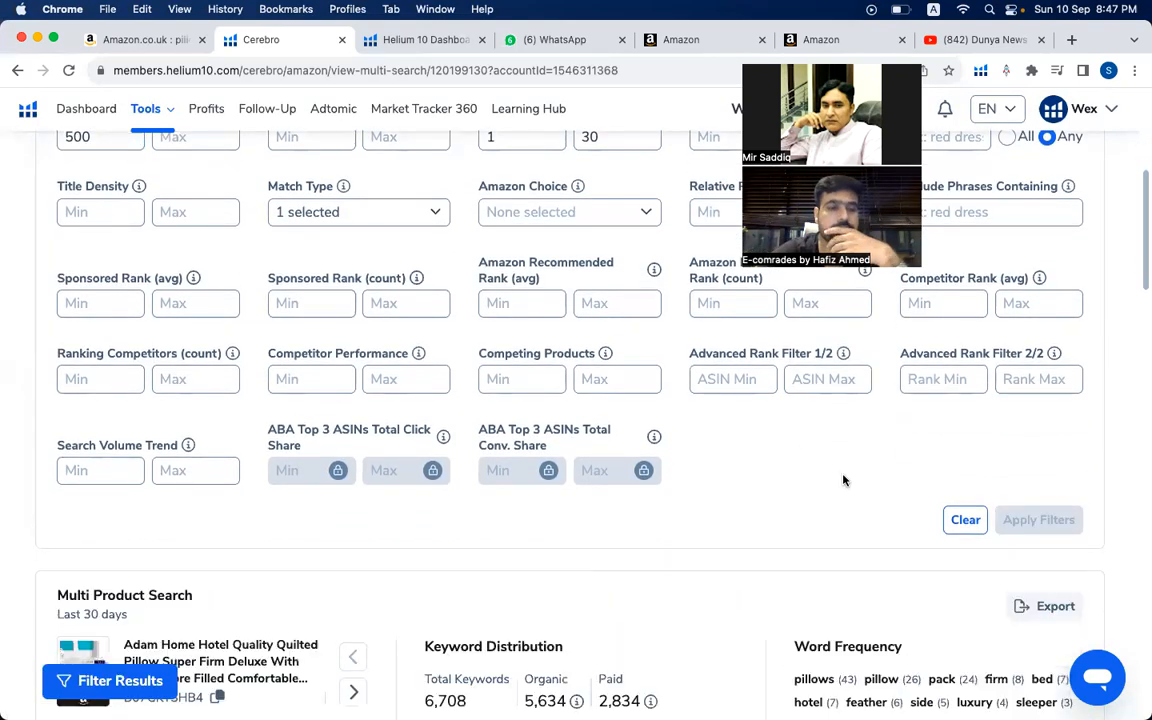
- Review the filtered keyword list with its search volumes and trends against the filters in use
{"action": "scroll", "coordinate": [843, 480], "scroll_direction": "down", "scroll_amount": 3}
{"action": "scroll", "coordinate": [843, 480], "scroll_direction": "down", "scroll_amount": 8}
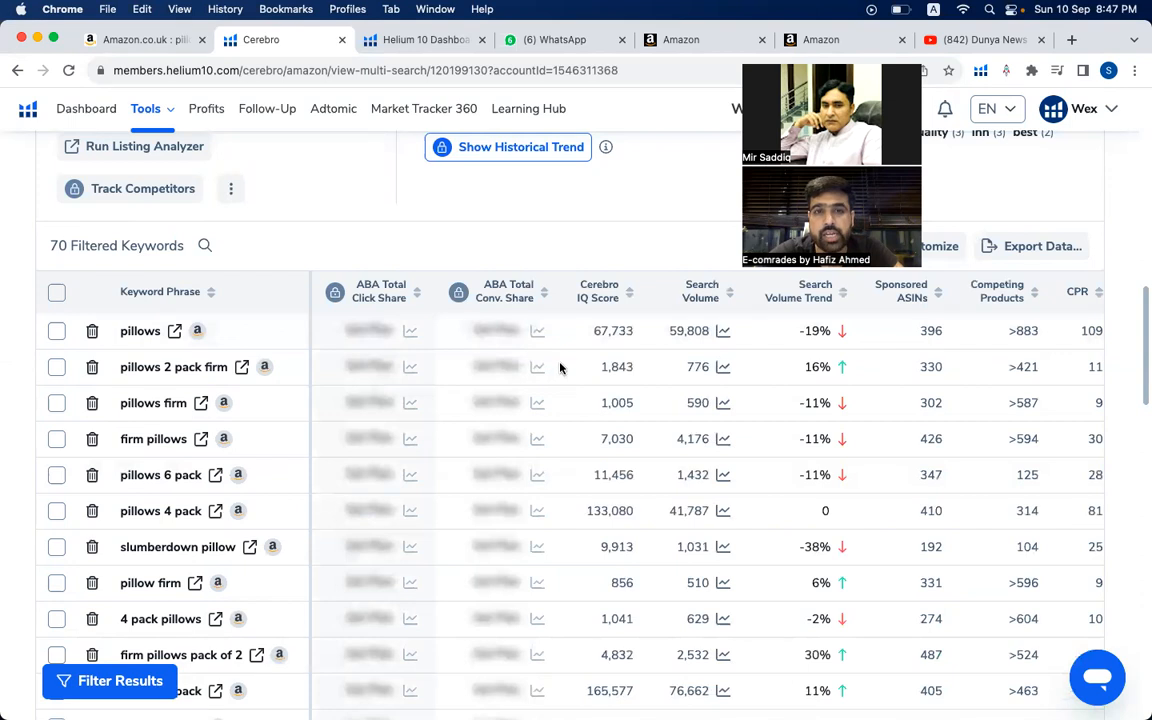
{"action": "scroll", "coordinate": [560, 369], "scroll_direction": "up", "scroll_amount": 10}
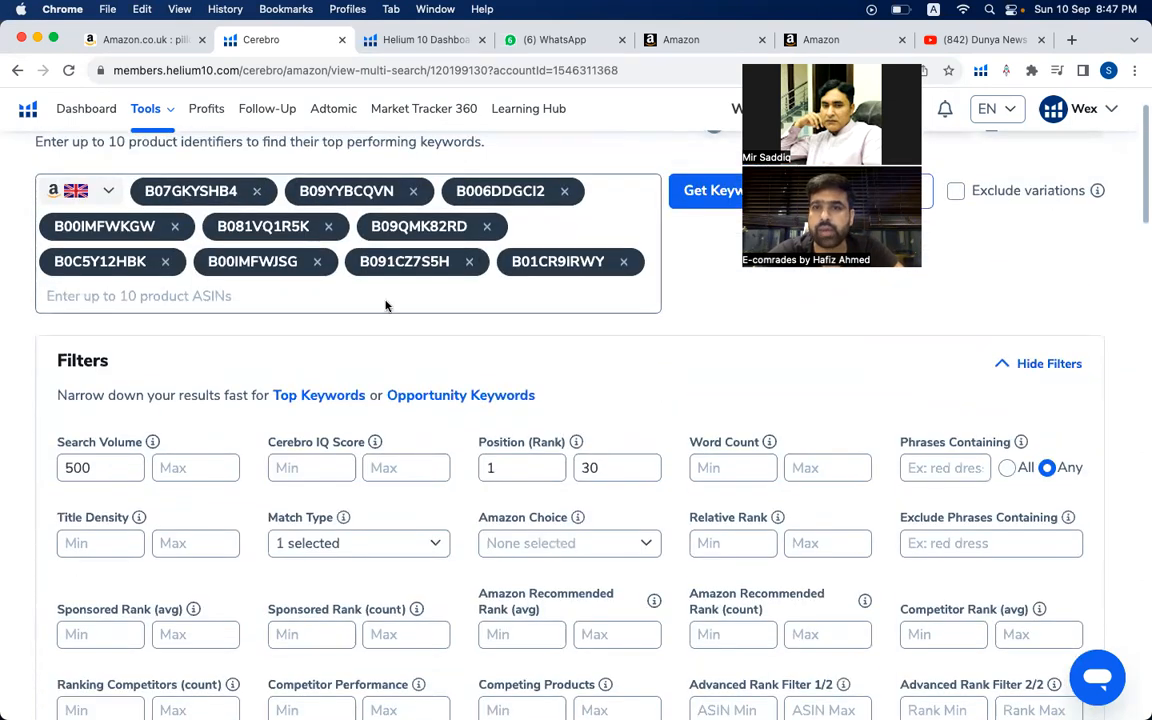
{"action": "scroll", "coordinate": [386, 306], "scroll_direction": "down", "scroll_amount": 5}
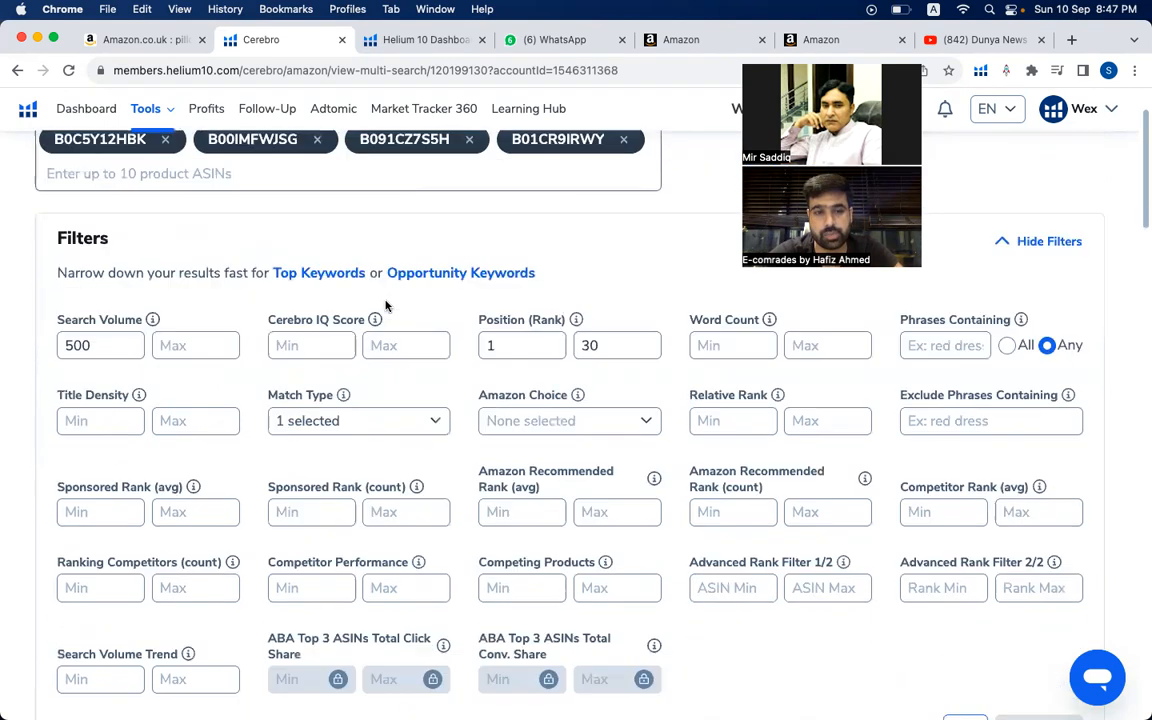
{"action": "scroll", "coordinate": [215, 585], "scroll_direction": "down", "scroll_amount": 3}
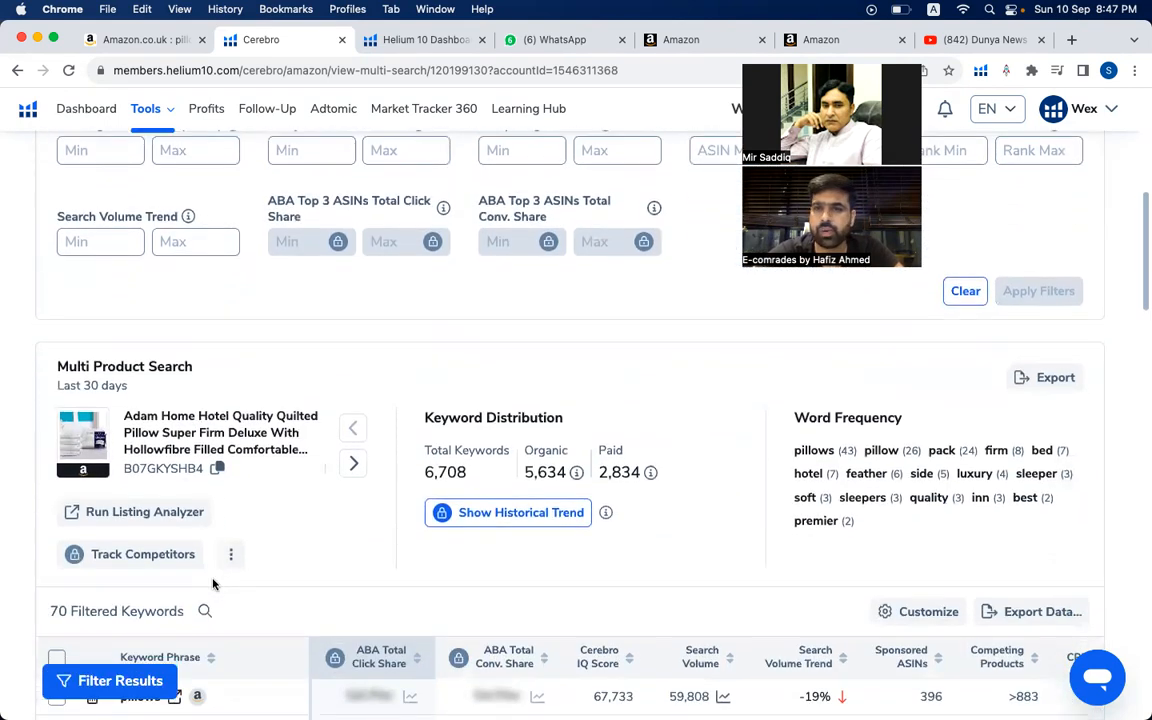
{"action": "scroll", "coordinate": [213, 583], "scroll_direction": "down", "scroll_amount": 3}
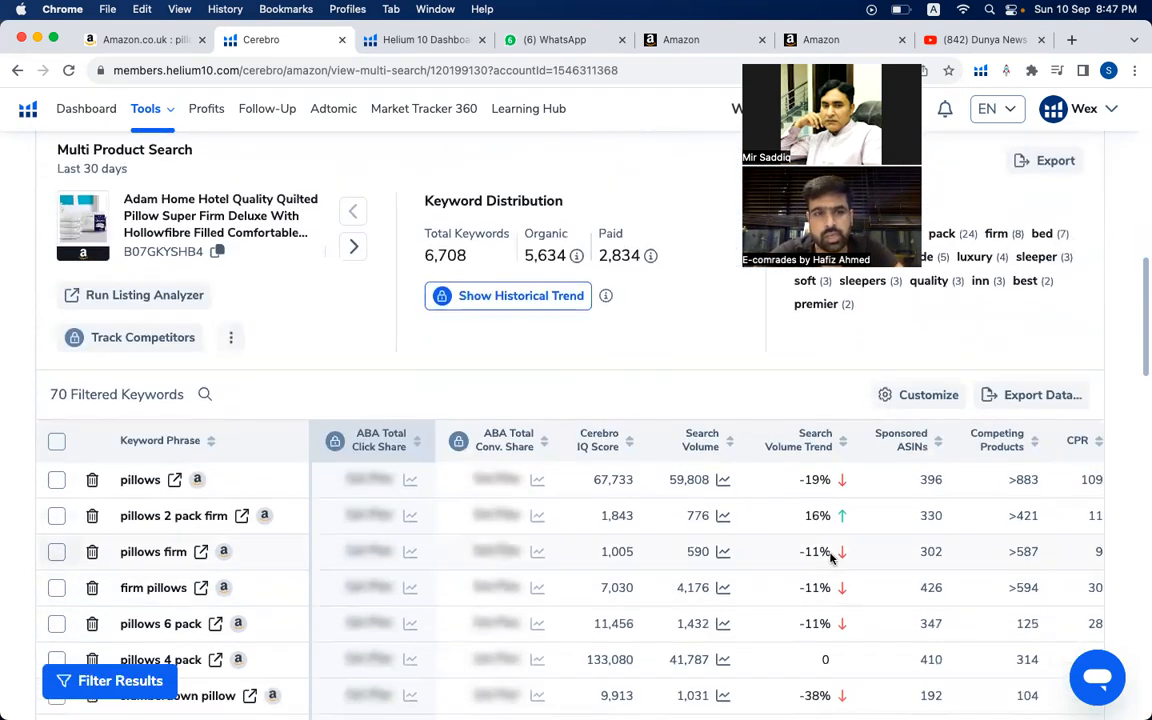
{"action": "scroll", "coordinate": [830, 558], "scroll_direction": "up", "scroll_amount": 1}
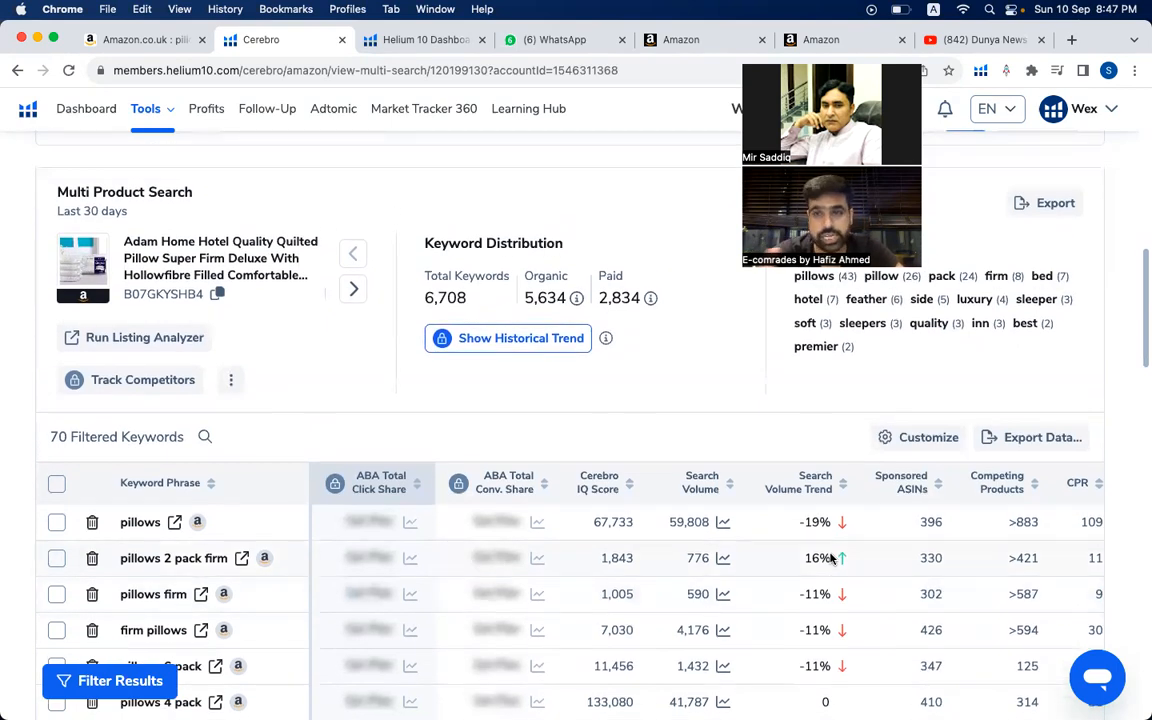
{"action": "scroll", "coordinate": [1064, 515], "scroll_direction": "up", "scroll_amount": 1}
{"action": "scroll", "coordinate": [1064, 515], "scroll_direction": "up", "scroll_amount": 6}
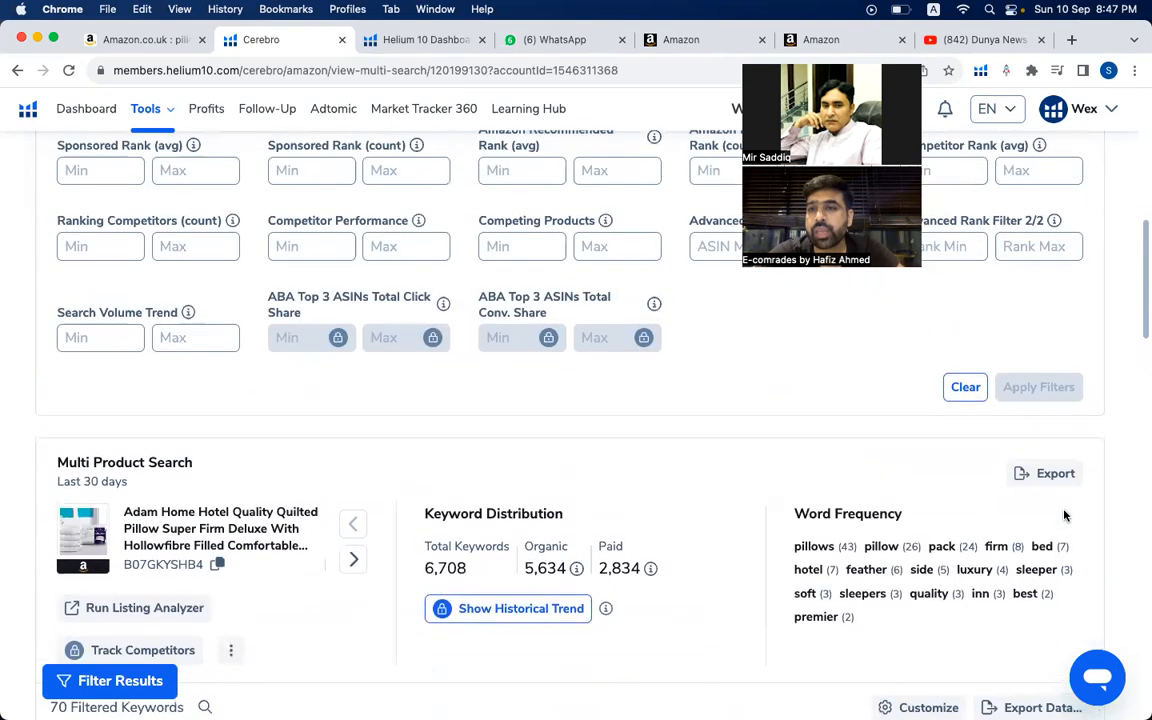
- Export the filtered keywords as an XLSX file and open the downloaded workbook in Excel
{"action": "scroll", "coordinate": [1064, 515], "scroll_direction": "down", "scroll_amount": 10}
{"action": "scroll", "coordinate": [1064, 515], "scroll_direction": "up", "scroll_amount": 5}
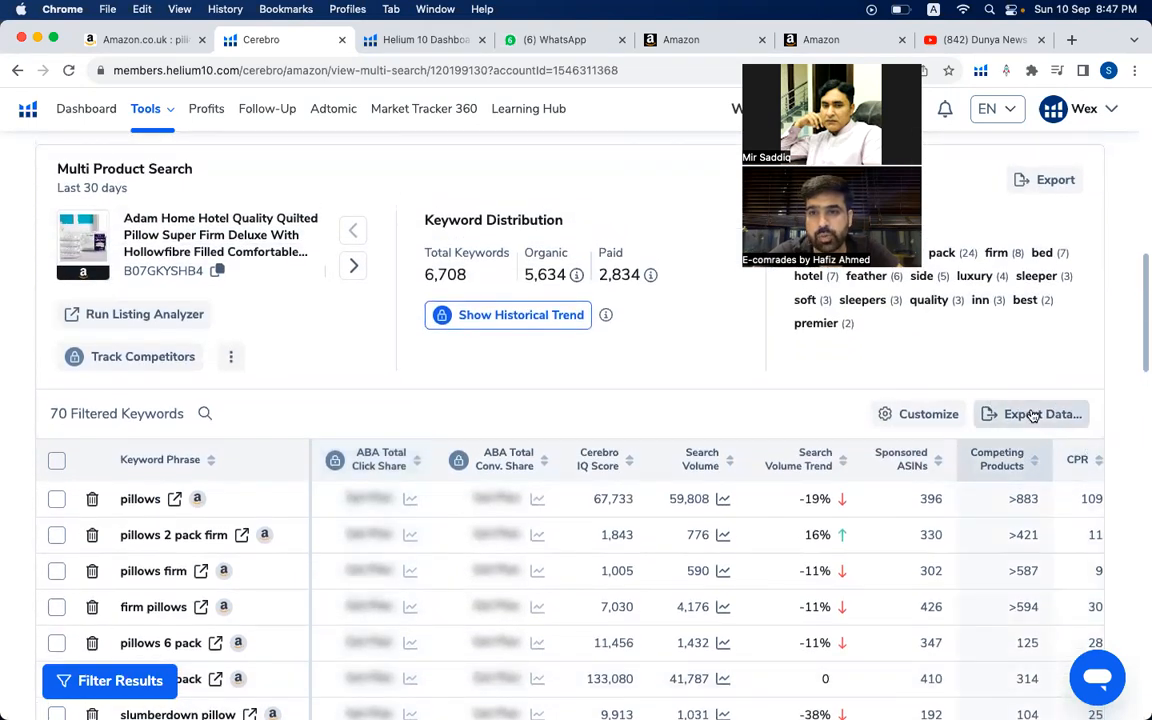
{"action": "left_click", "coordinate": [1034, 416]}
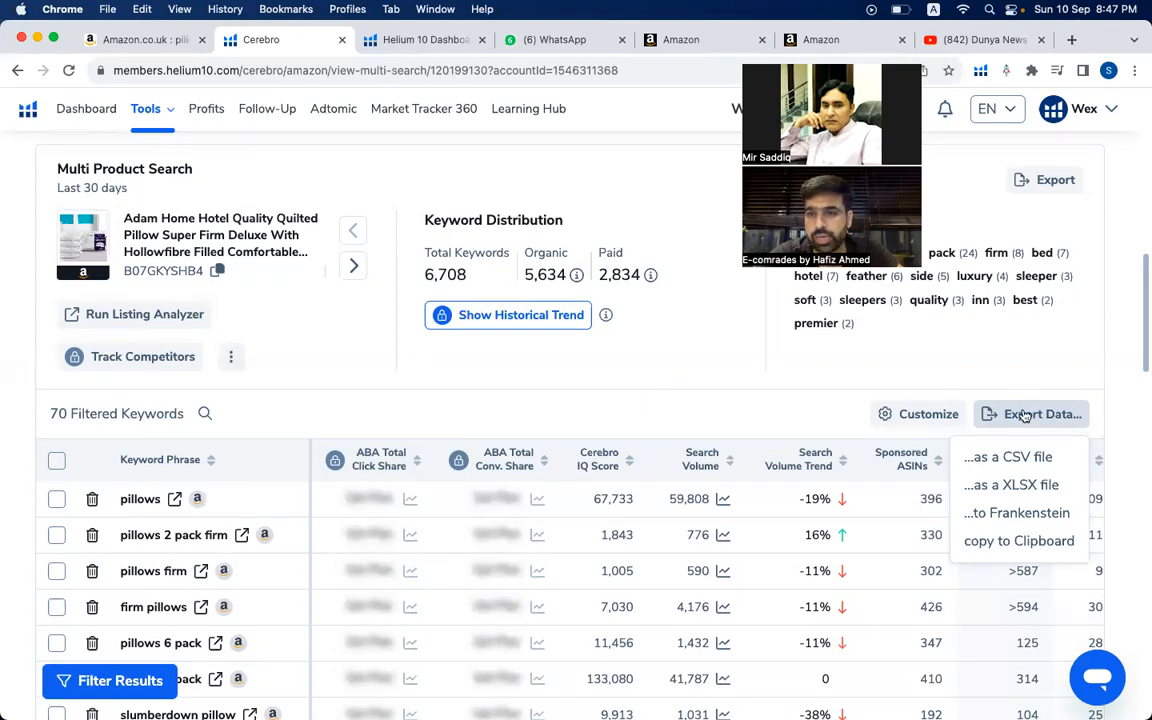
{"action": "left_click", "coordinate": [1026, 488]}
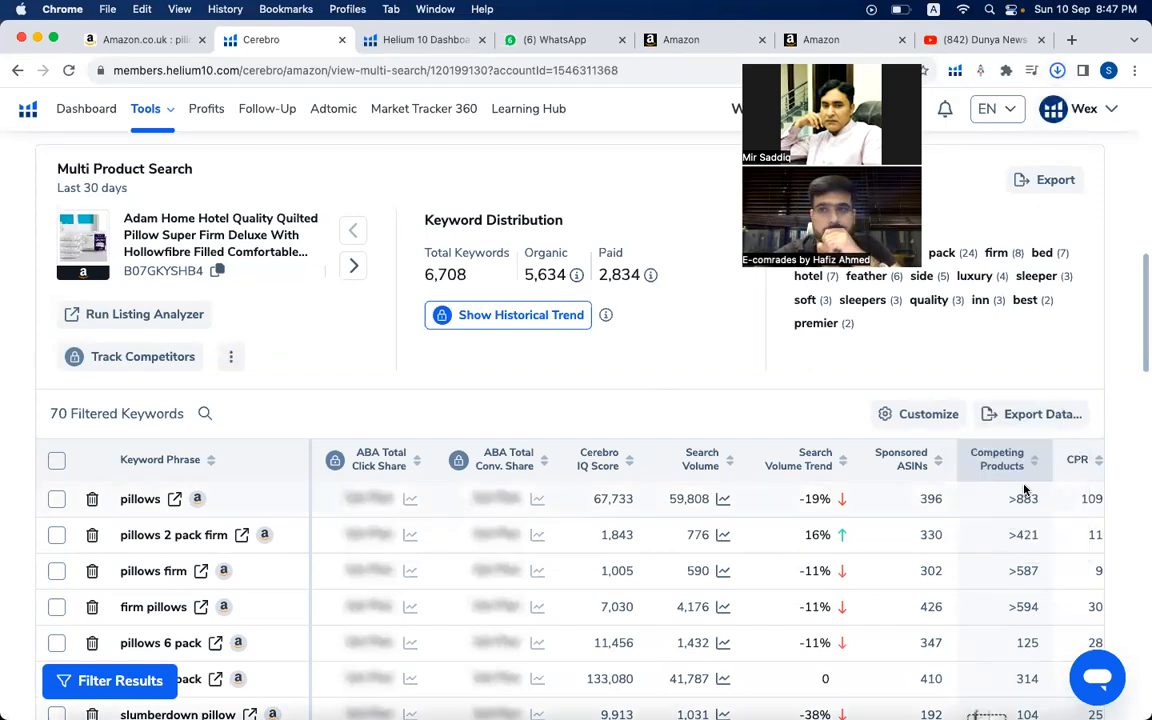
{"action": "mouse_move", "coordinate": [1047, 106]}
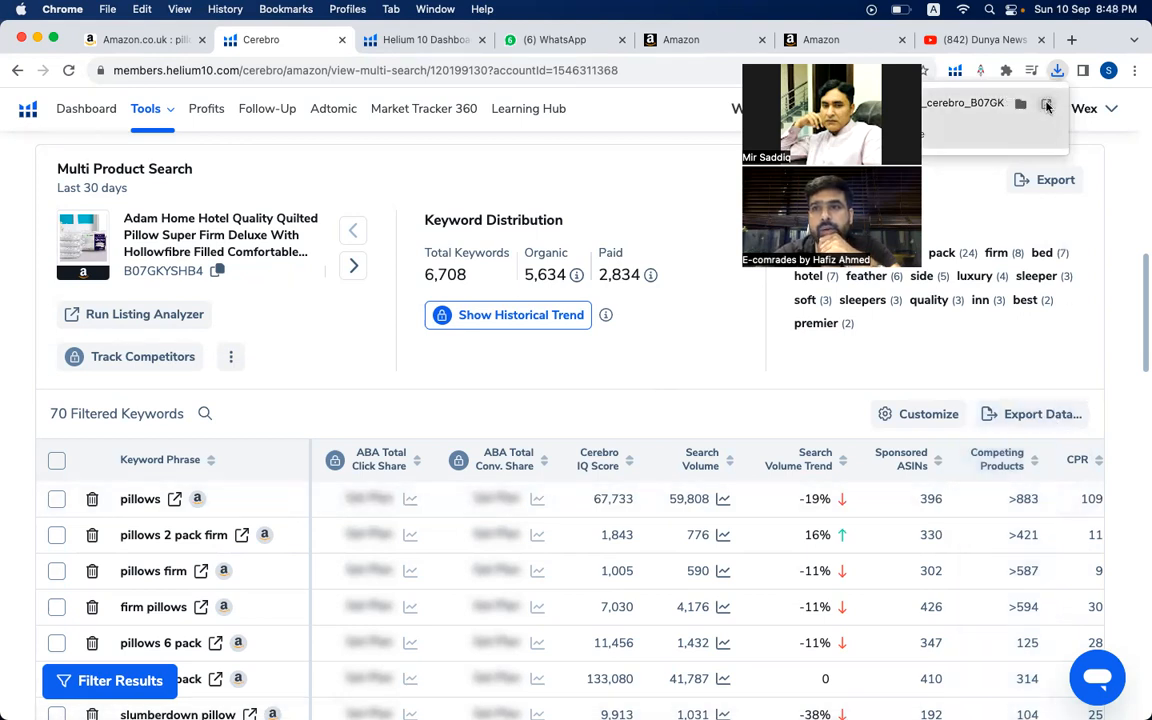
{"action": "left_click", "coordinate": [1047, 106]}
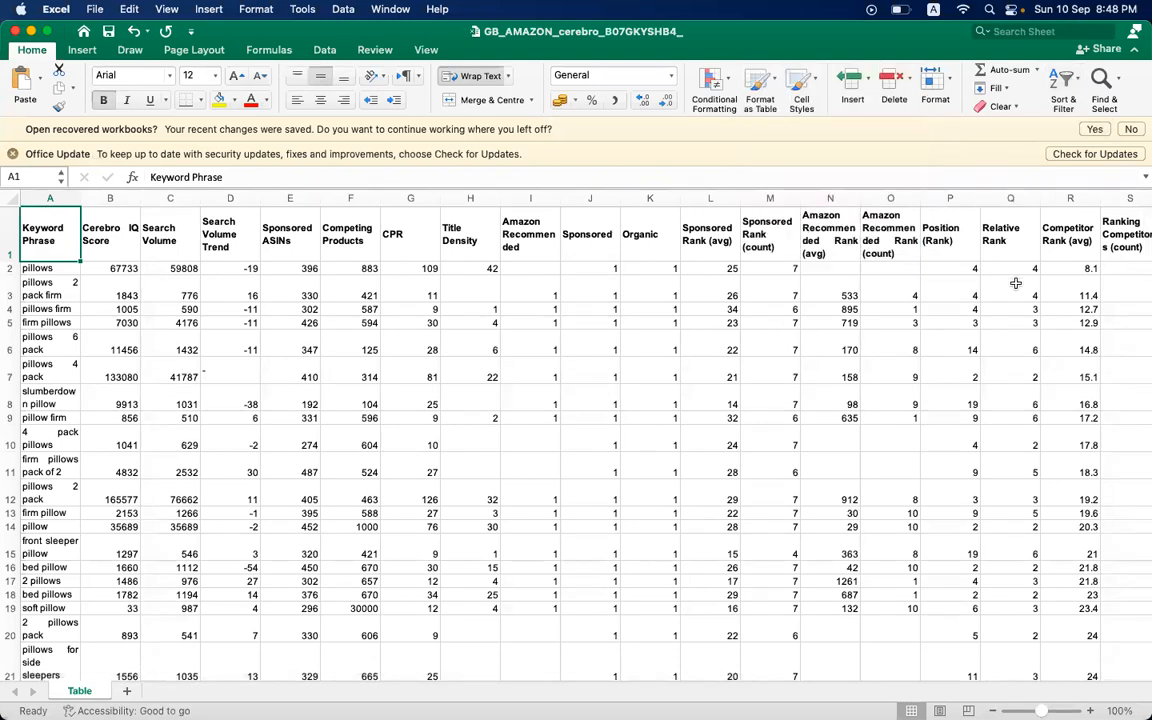
- Look across the exported workbook's columns, from the keyword phrases to the rank columns of the individual ASINs
{"action": "scroll", "coordinate": [1015, 283], "scroll_direction": "up", "scroll_amount": 2}
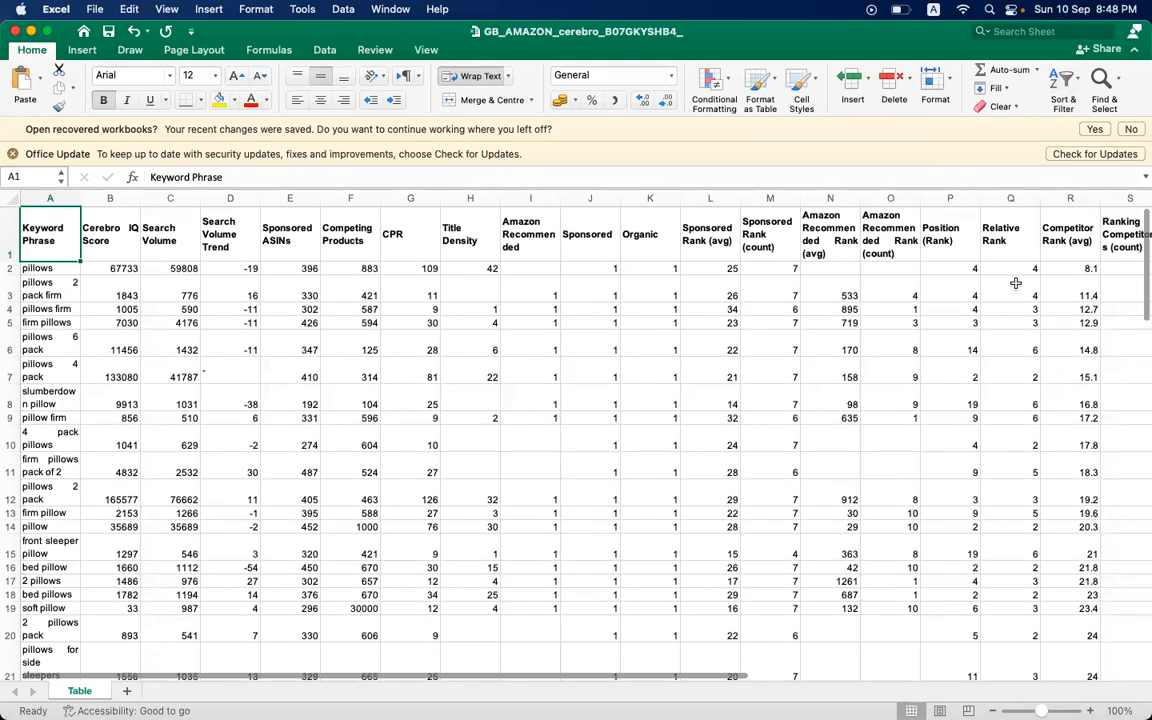
{"action": "scroll", "coordinate": [1015, 283], "scroll_direction": "right", "scroll_amount": 5}
{"action": "scroll", "coordinate": [1015, 283], "scroll_direction": "left", "scroll_amount": 5}
{"action": "scroll", "coordinate": [1015, 283], "scroll_direction": "right", "scroll_amount": 5}
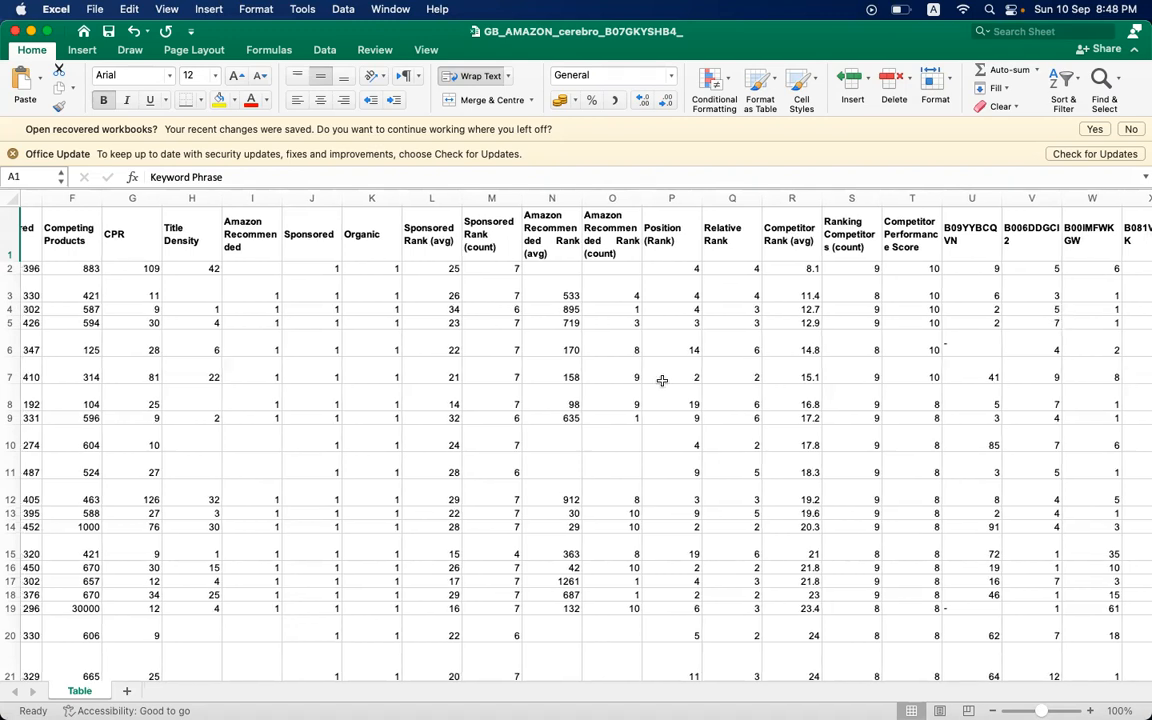
{"action": "scroll", "coordinate": [663, 380], "scroll_direction": "left", "scroll_amount": 5}
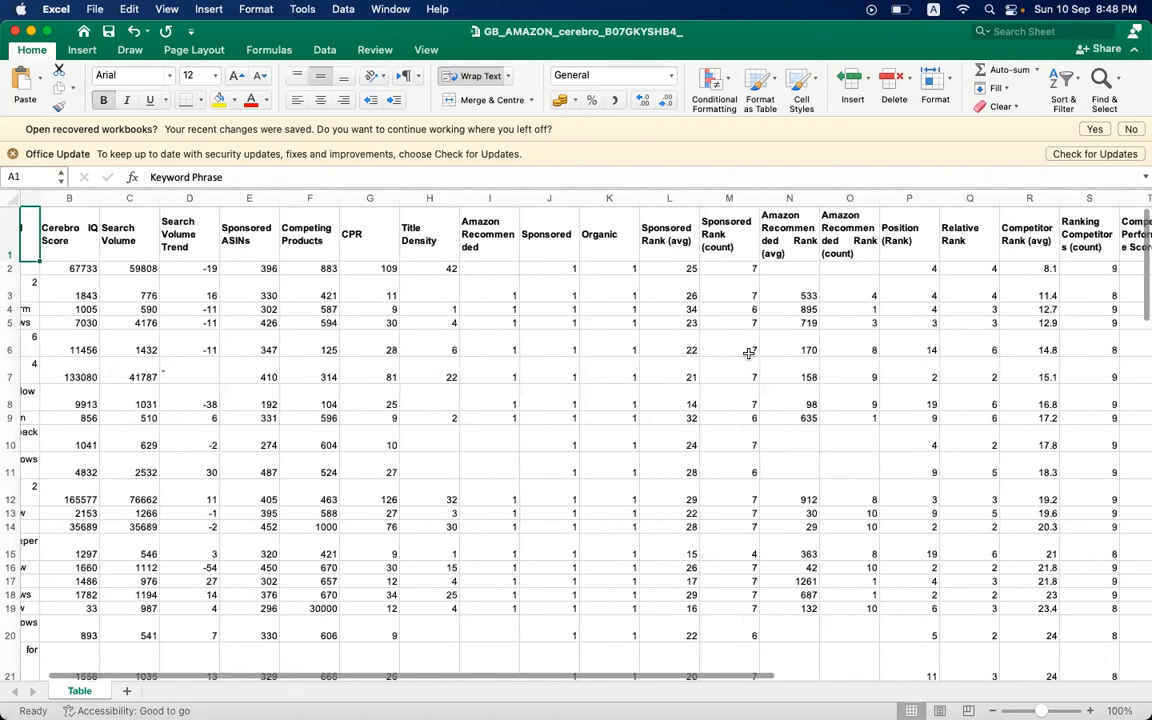
- Switch back to Chrome and review the Cerebro match types, the first product's title, the entered ASINs and the filters
{"action": "mouse_move", "coordinate": [790, 712]}
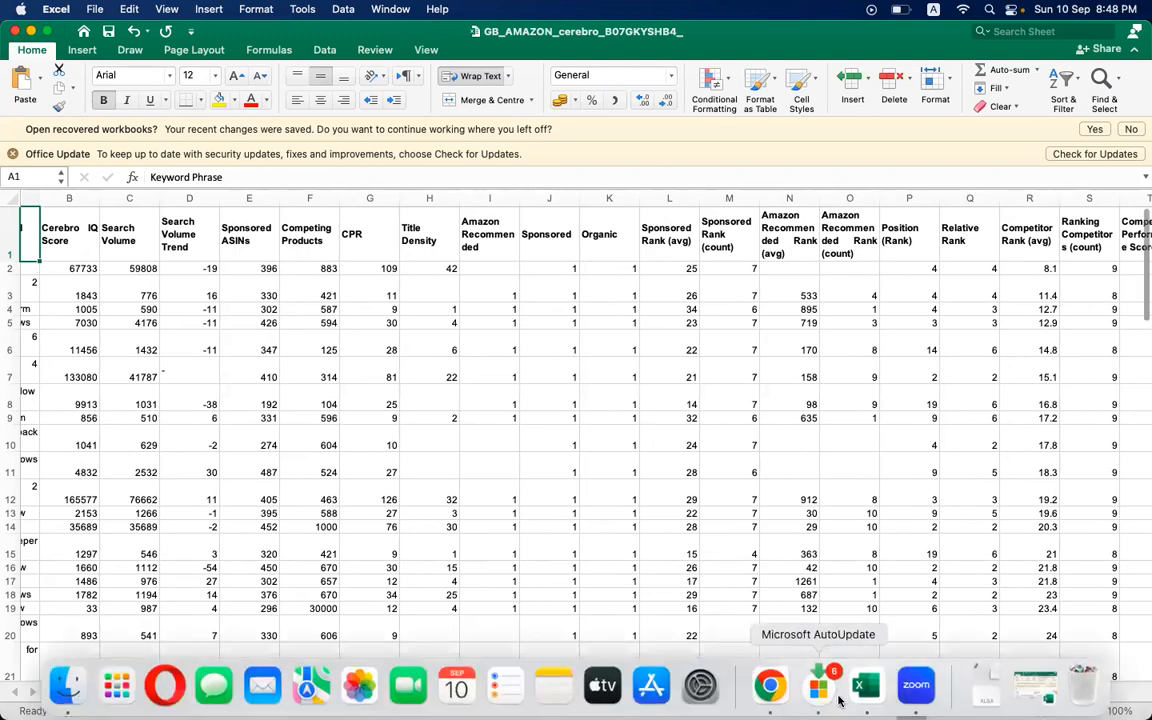
{"action": "left_click", "coordinate": [770, 686]}
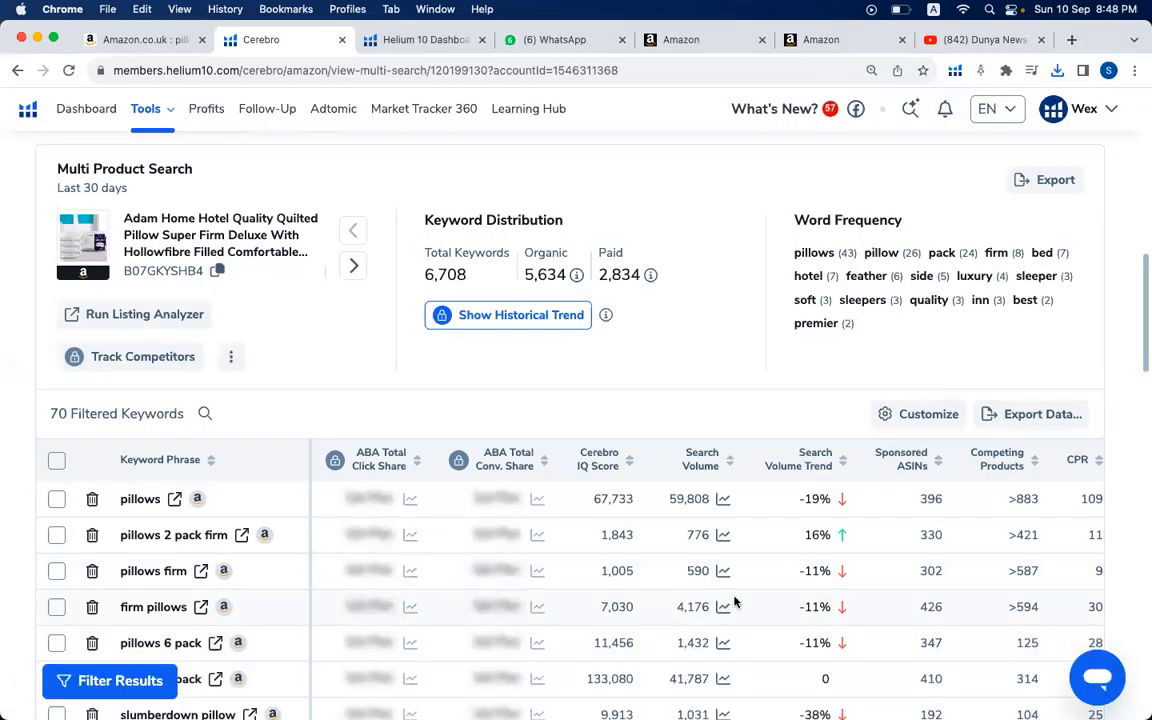
{"action": "scroll", "coordinate": [734, 601], "scroll_direction": "right", "scroll_amount": 10}
{"action": "scroll", "coordinate": [734, 601], "scroll_direction": "up", "scroll_amount": 1}
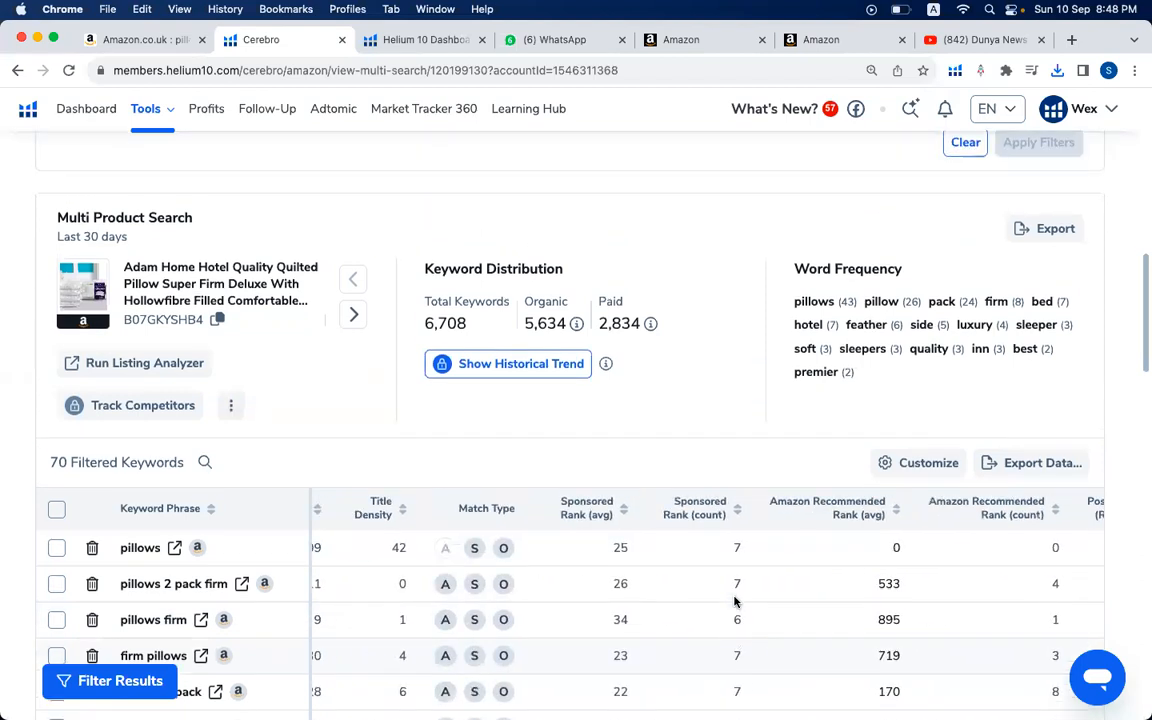
{"action": "scroll", "coordinate": [734, 601], "scroll_direction": "up", "scroll_amount": 1}
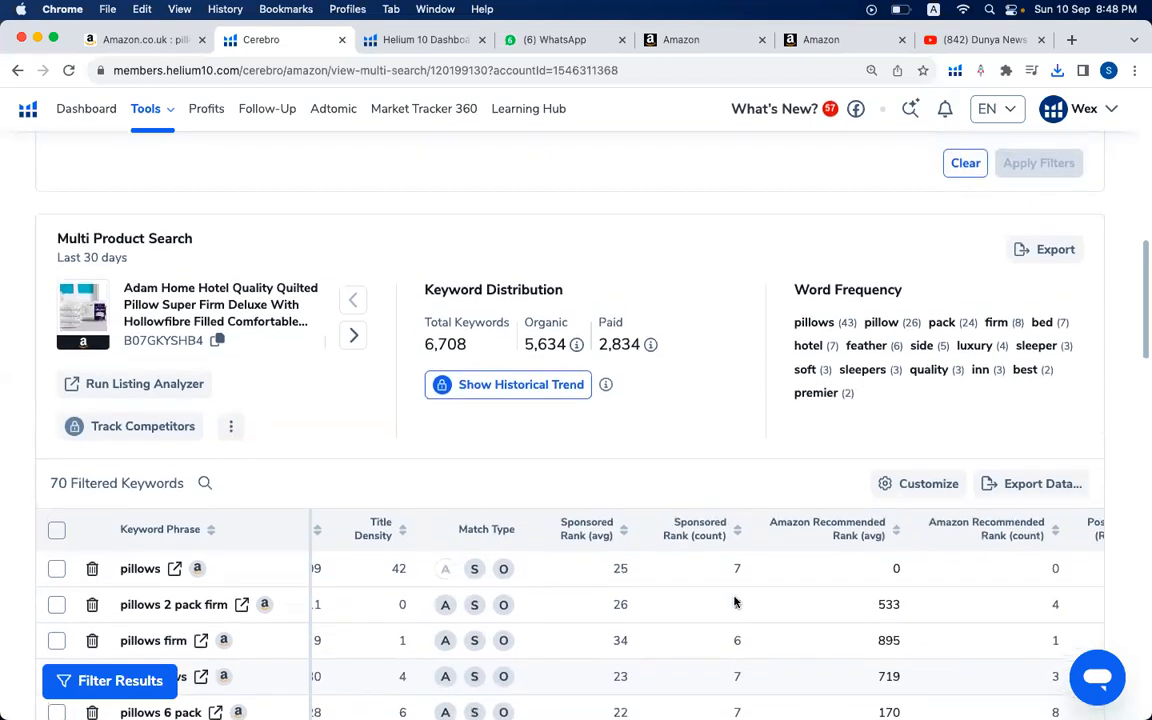
{"action": "triple_click", "coordinate": [174, 285]}
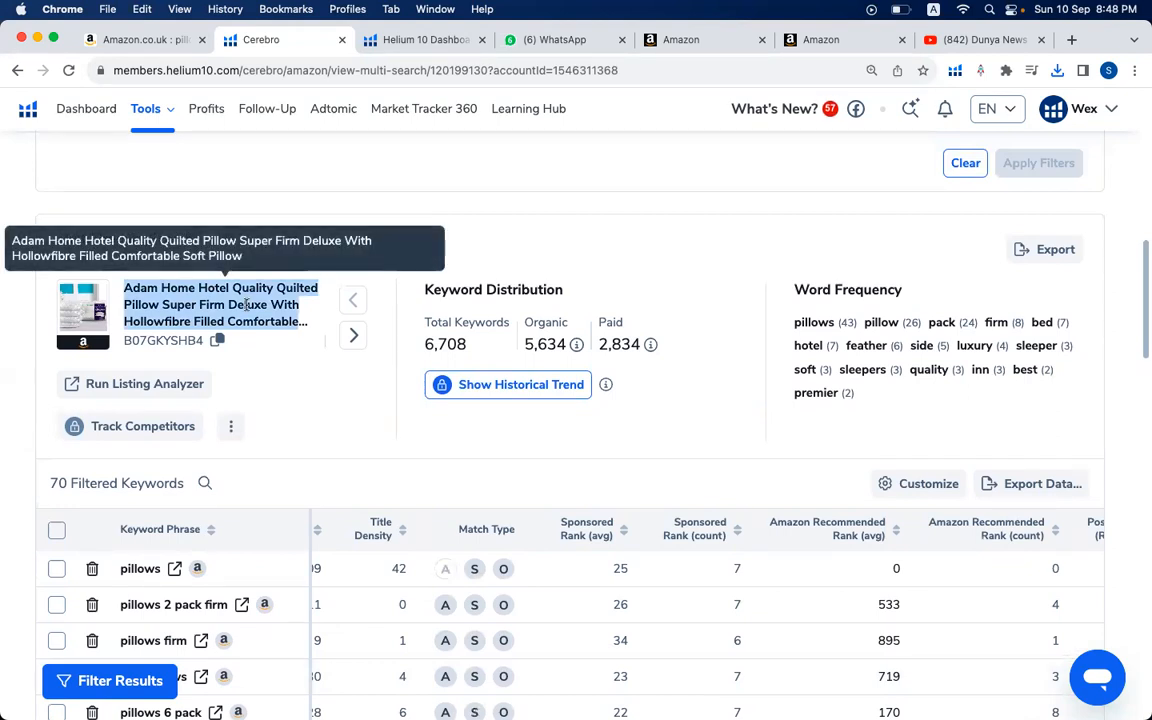
{"action": "scroll", "coordinate": [680, 406], "scroll_direction": "down", "scroll_amount": 5}
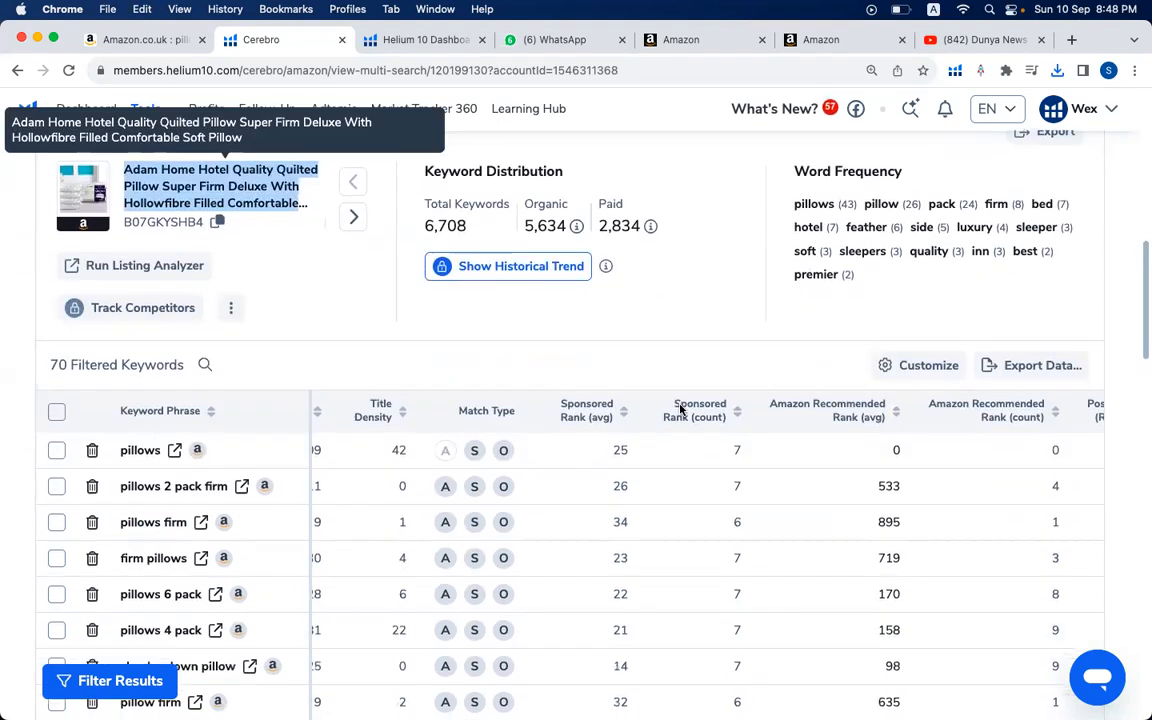
{"action": "scroll", "coordinate": [820, 455], "scroll_direction": "up", "scroll_amount": 7}
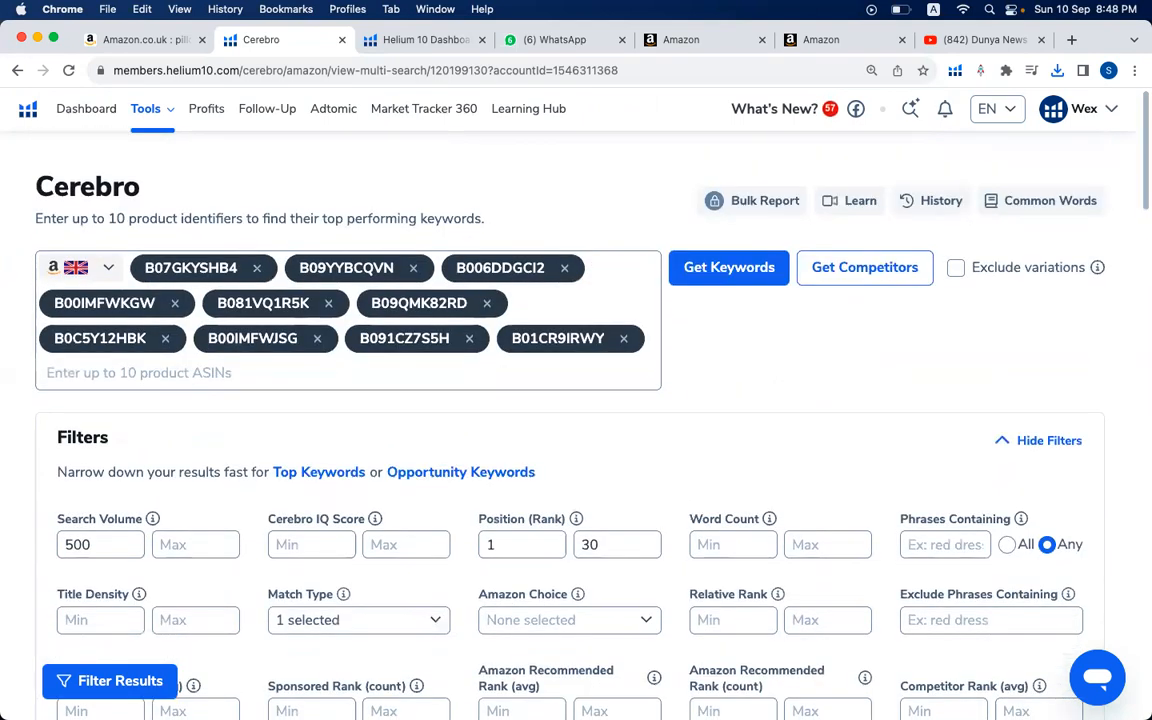
- Return to the exported workbook in Excel and widen the Keyword Phrase column so each phrase fits on one line
{"action": "left_click", "coordinate": [867, 686]}
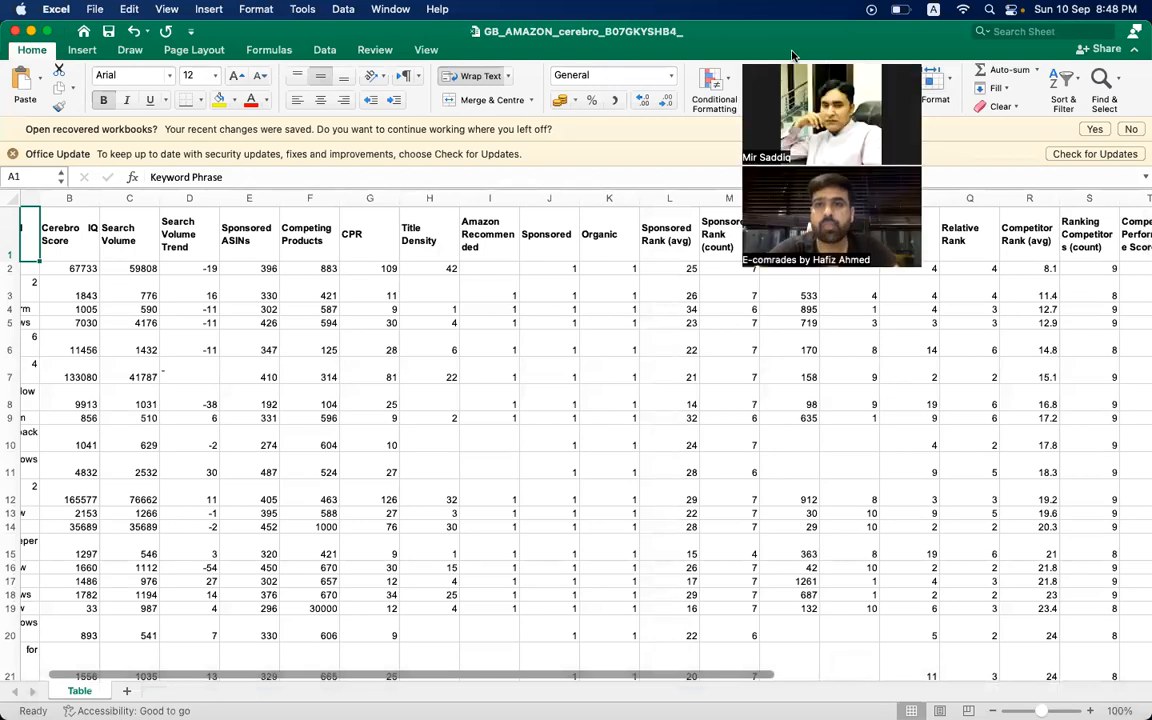
{"action": "scroll", "coordinate": [525, 218], "scroll_direction": "left", "scroll_amount": 1}
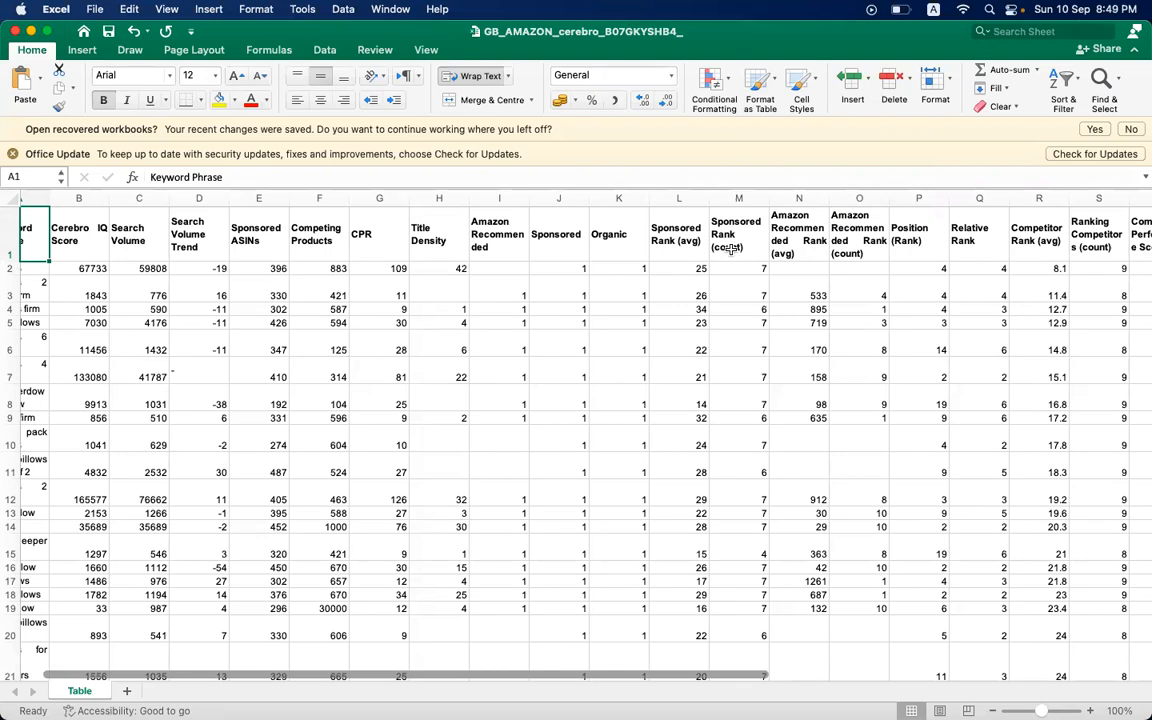
{"action": "scroll", "coordinate": [730, 247], "scroll_direction": "left", "scroll_amount": 2}
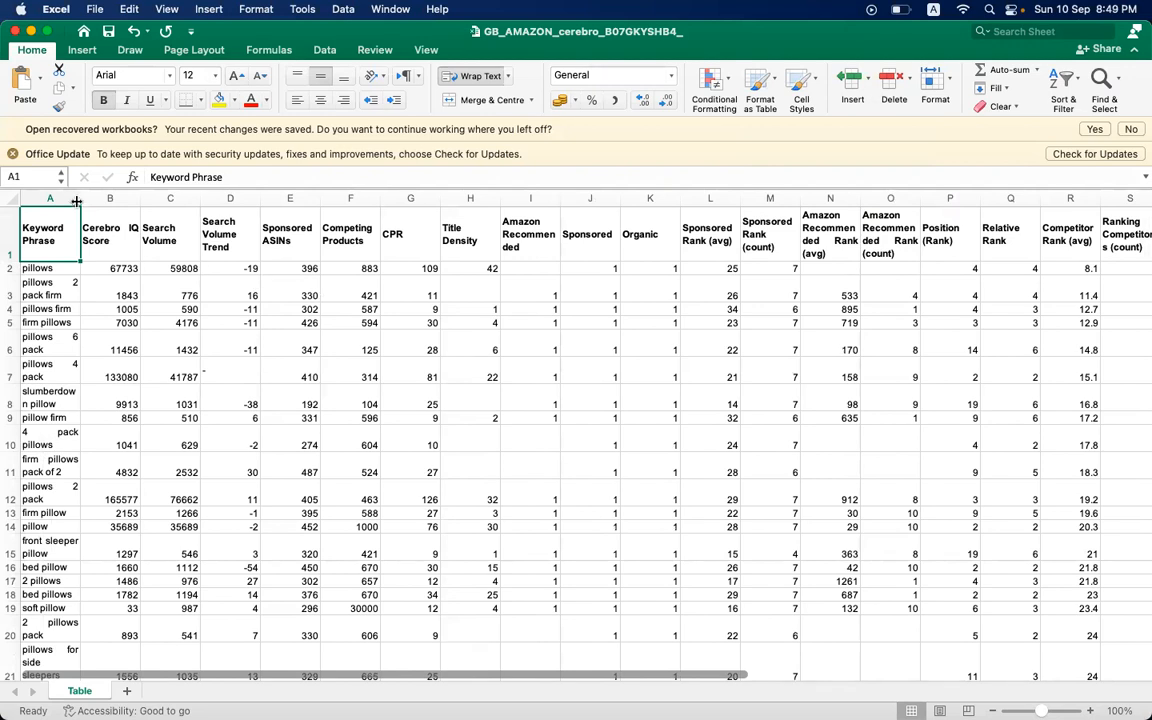
{"action": "left_click_drag", "start_coordinate": [78, 198], "coordinate": [183, 198]}
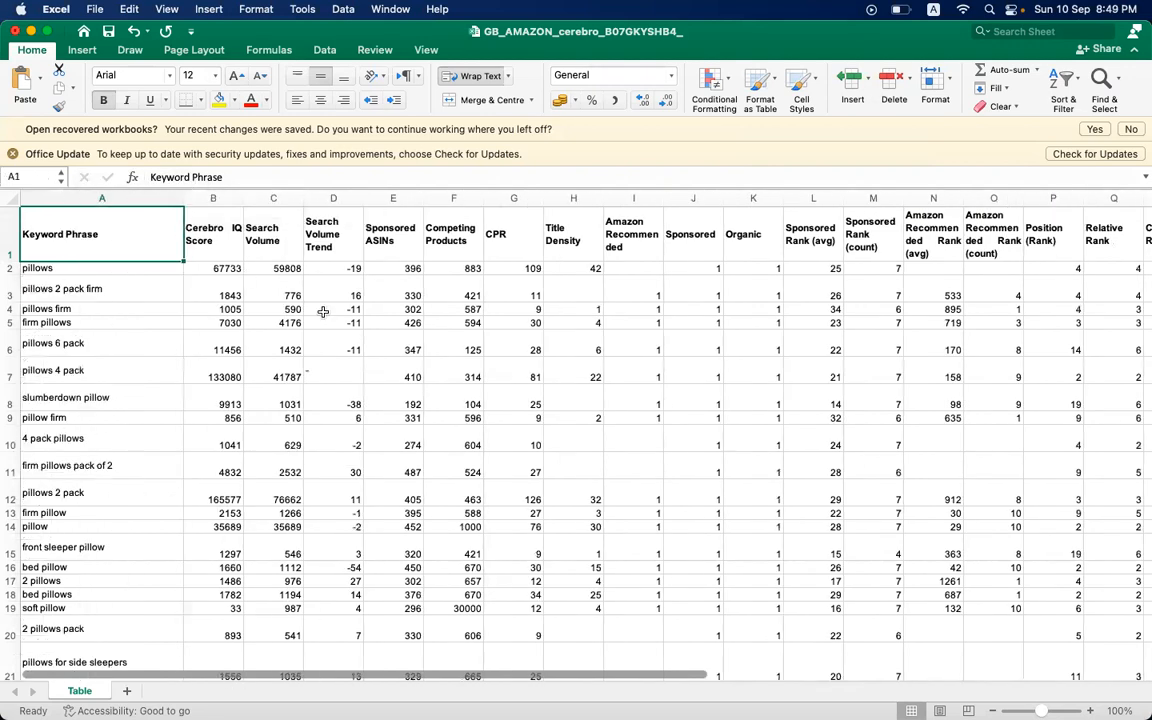
- Review the Keyword Phrase, Search Volume and Position (Rank) columns, plus the ASIN columns beyond them, to decide which ones matter
{"action": "left_click", "coordinate": [323, 311]}
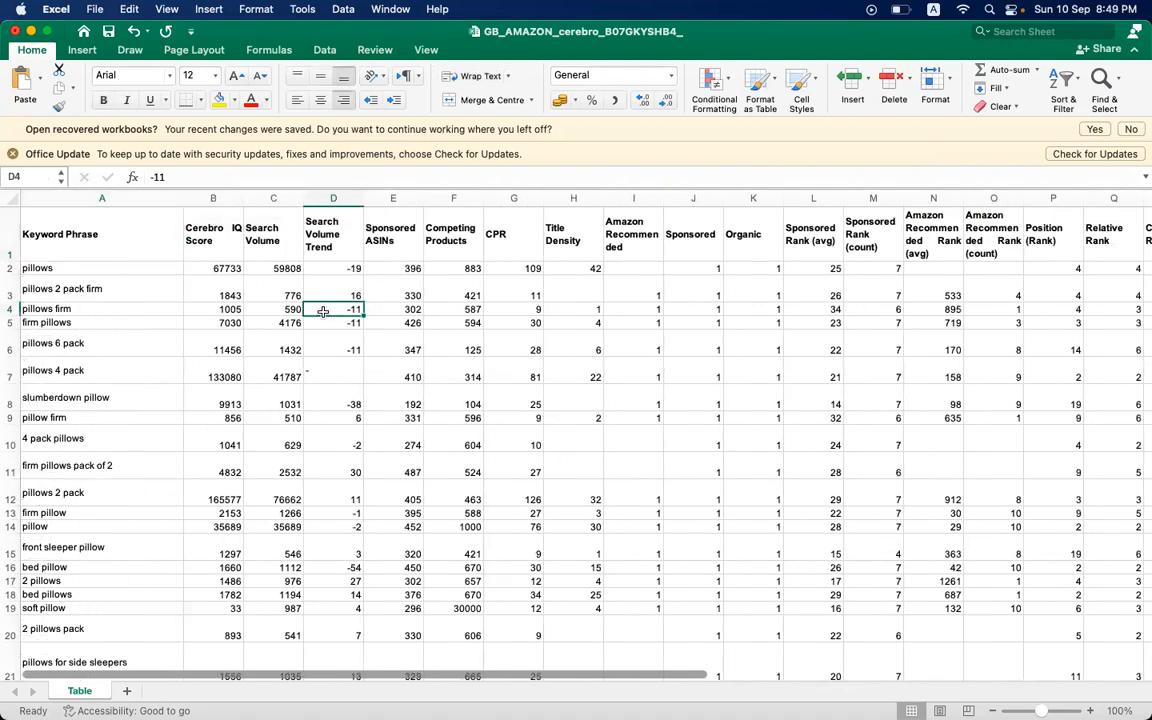
{"action": "left_click", "coordinate": [69, 202]}
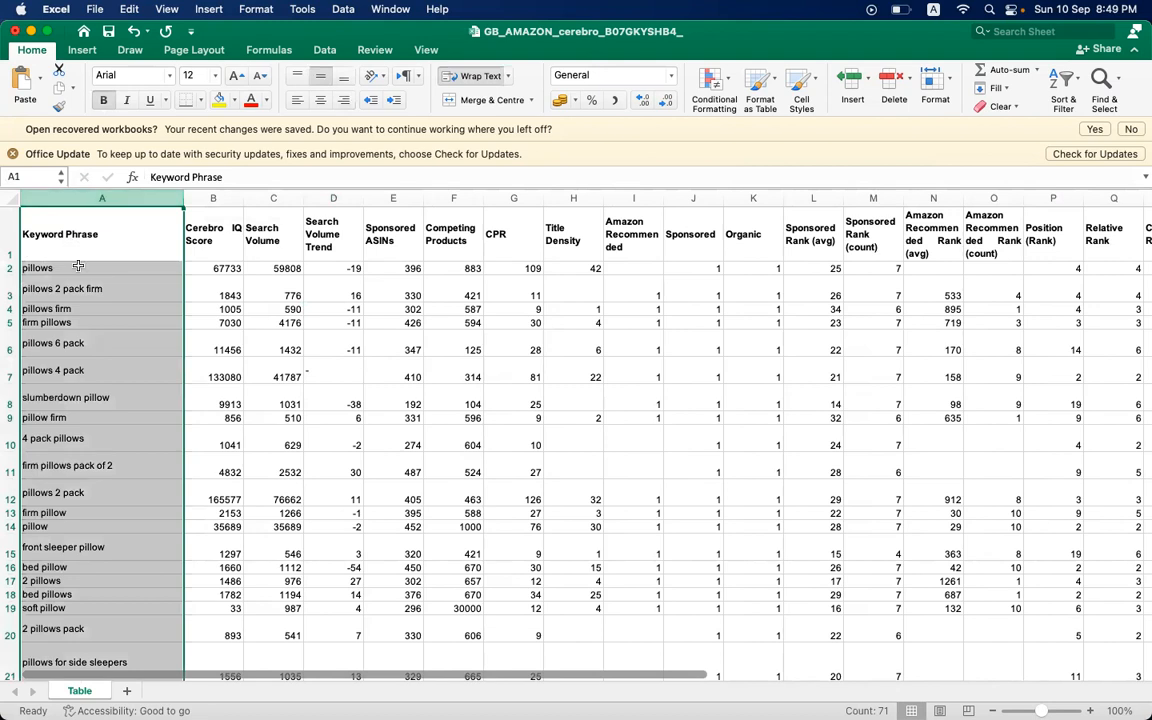
{"action": "left_click", "coordinate": [270, 199]}
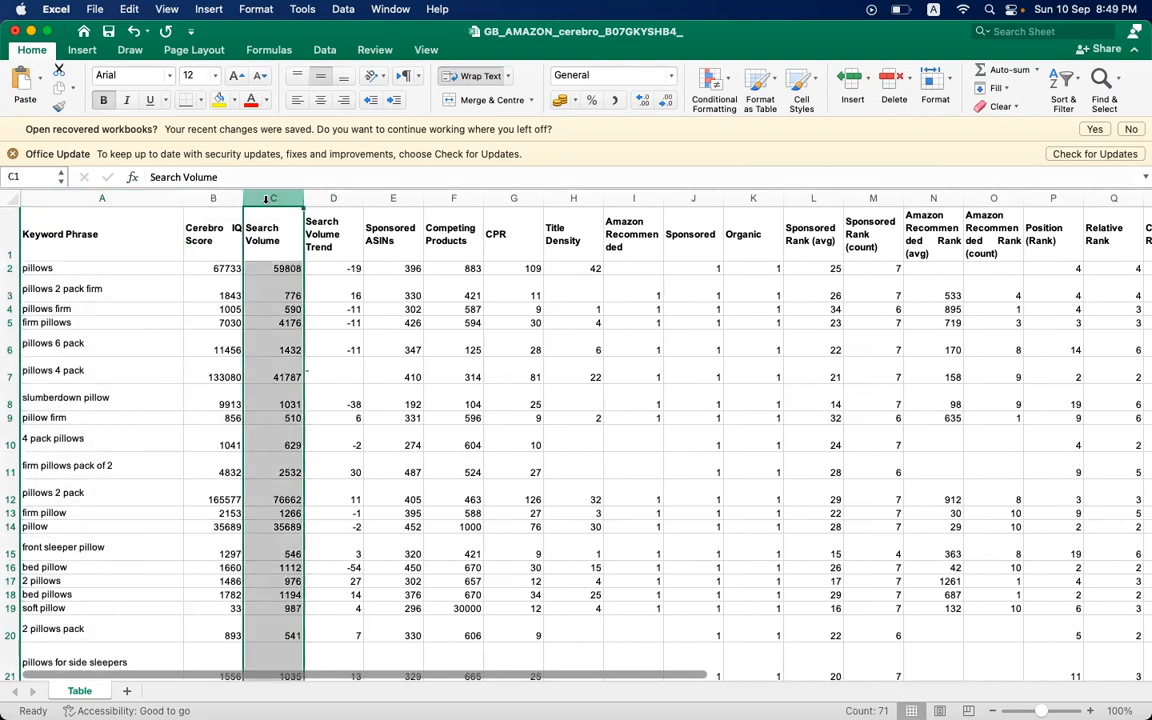
{"action": "scroll", "coordinate": [676, 297], "scroll_direction": "right", "scroll_amount": 5}
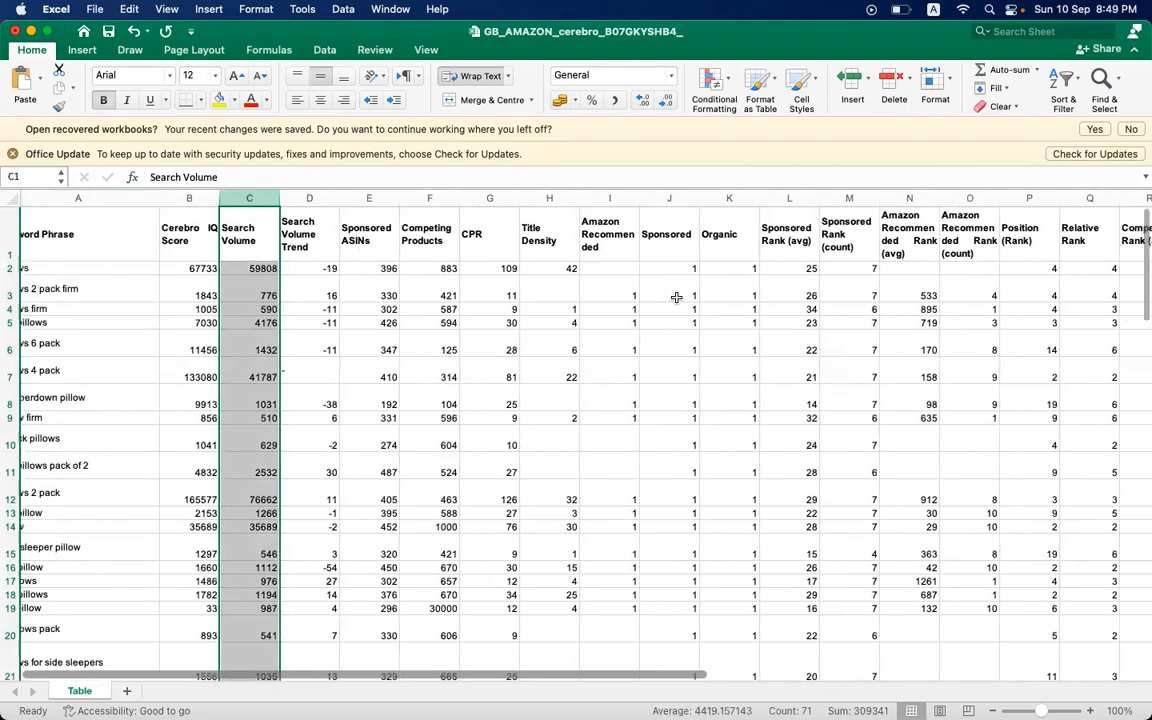
{"action": "scroll", "coordinate": [676, 297], "scroll_direction": "right", "scroll_amount": 6}
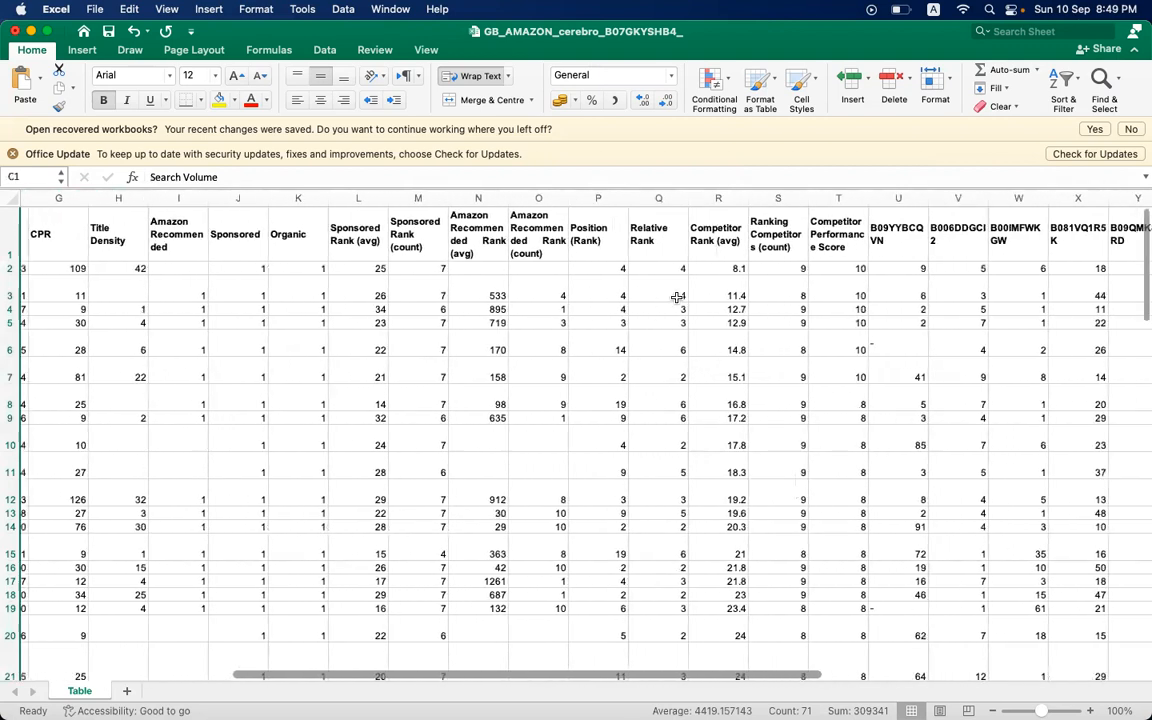
{"action": "scroll", "coordinate": [676, 297], "scroll_direction": "right", "scroll_amount": 1}
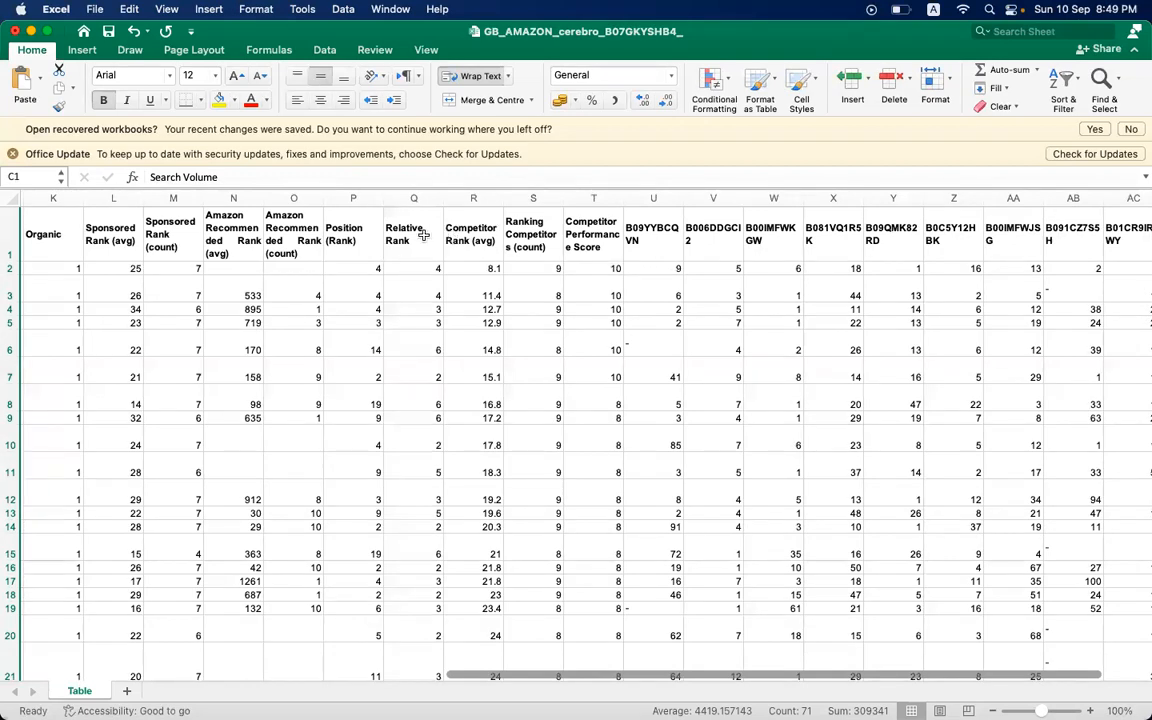
{"action": "left_click", "coordinate": [345, 225]}
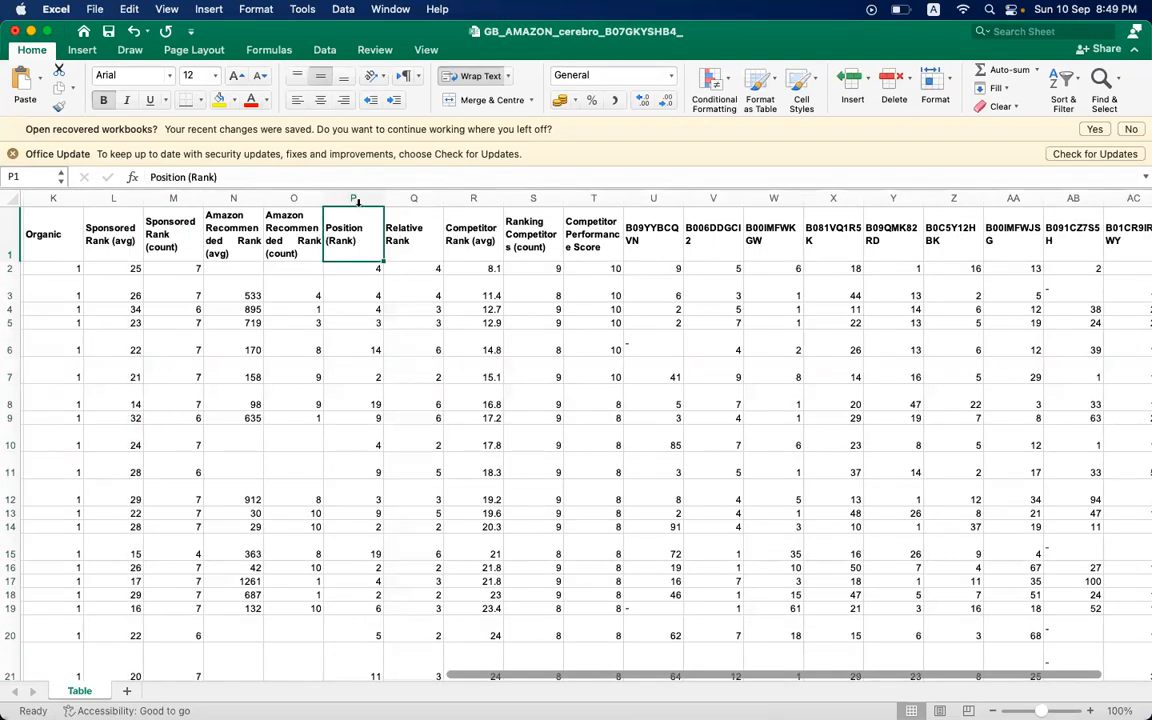
{"action": "left_click", "coordinate": [354, 199]}
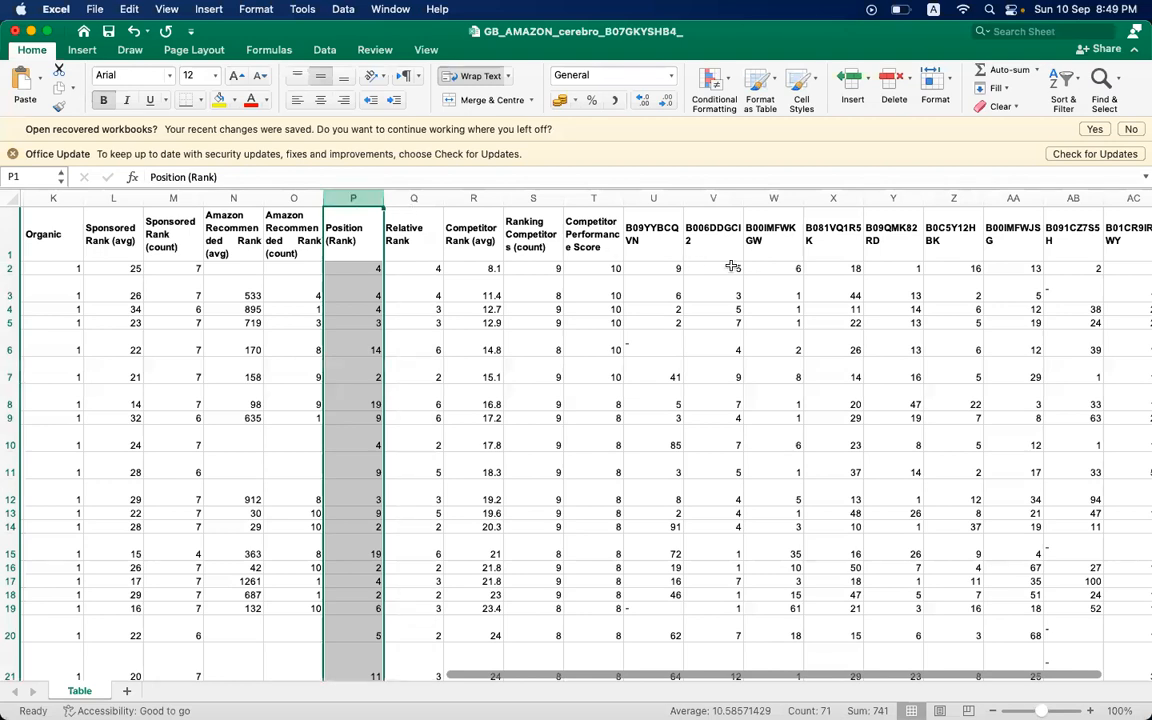
{"action": "scroll", "coordinate": [753, 264], "scroll_direction": "right", "scroll_amount": 3}
{"action": "scroll", "coordinate": [753, 264], "scroll_direction": "right", "scroll_amount": 2}
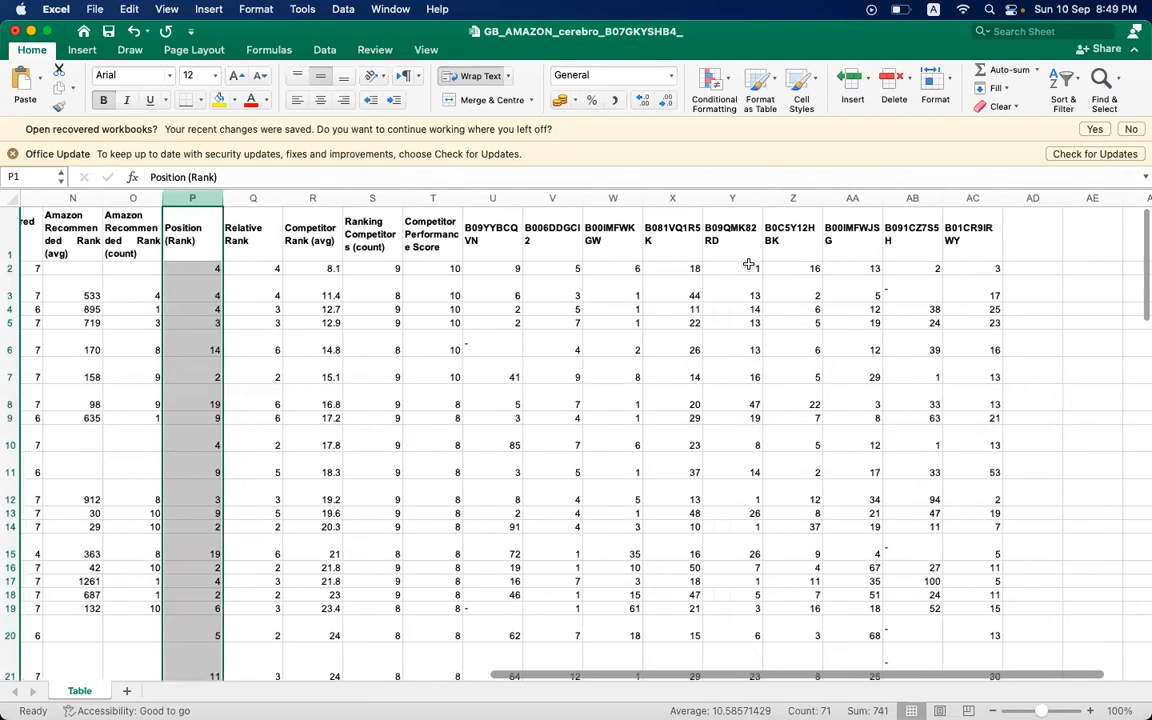
- Go through the header cells of the rank and ASIN columns one by one, ending back at the Keyword Phrase header
{"action": "left_click", "coordinate": [458, 257]}
{"action": "key", "text": "Right"}
{"action": "key", "text": "Right"}
{"action": "key", "text": "Right"}
{"action": "key", "text": "Right"}
{"action": "key", "text": "Right"}
{"action": "key", "text": "Right"}
{"action": "key", "text": "Right"}
{"action": "key", "text": "Right"}
{"action": "key", "text": "Left"}
{"action": "key", "text": "Left"}
{"action": "key", "text": "Left"}
{"action": "key", "text": "Left"}
{"action": "key", "text": "Left"}
{"action": "key", "text": "Left"}
{"action": "key", "text": "Left"}
{"action": "key", "text": "Left"}
{"action": "key", "text": "Left"}
{"action": "key", "text": "Left"}
{"action": "key", "text": "Left"}
{"action": "key", "text": "Left"}
{"action": "key", "text": "Left"}
{"action": "key", "text": "Left"}
{"action": "key", "text": "Left"}
{"action": "key", "text": "Left"}
{"action": "key", "text": "Left"}
{"action": "key", "text": "Left"}
{"action": "key", "text": "Left"}
{"action": "key", "text": "Left"}
{"action": "key", "text": "Left"}
{"action": "key", "text": "Left"}
{"action": "key", "text": "Left"}
{"action": "key", "text": "Left"}
{"action": "key", "text": "Left"}
{"action": "key", "text": "Left"}
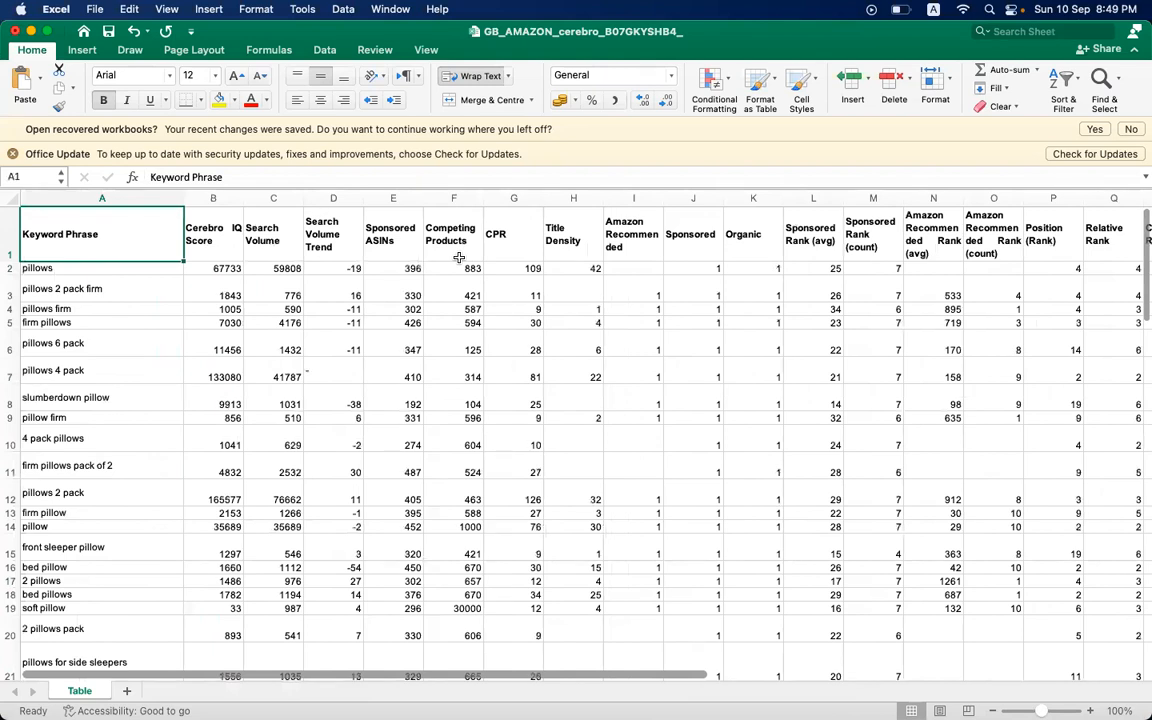
- Delete the Cerebro IQ Score column
{"action": "left_click", "coordinate": [210, 198]}
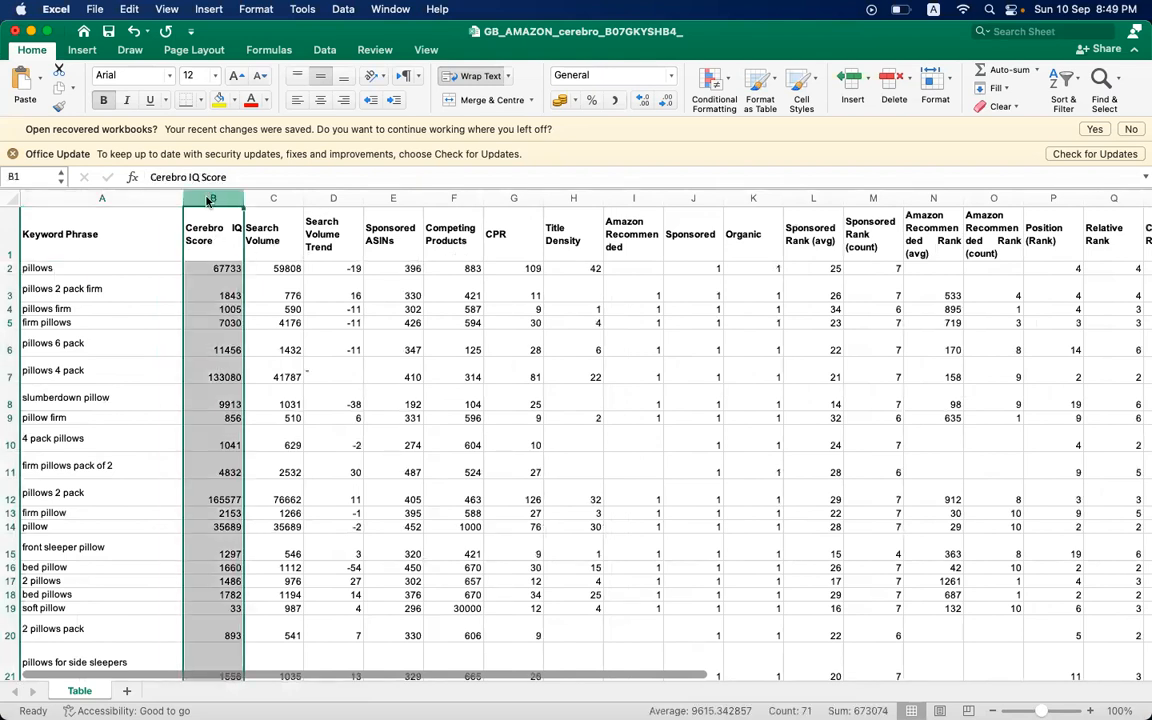
{"action": "right_click", "coordinate": [208, 200]}
{"action": "left_click", "coordinate": [234, 303]}
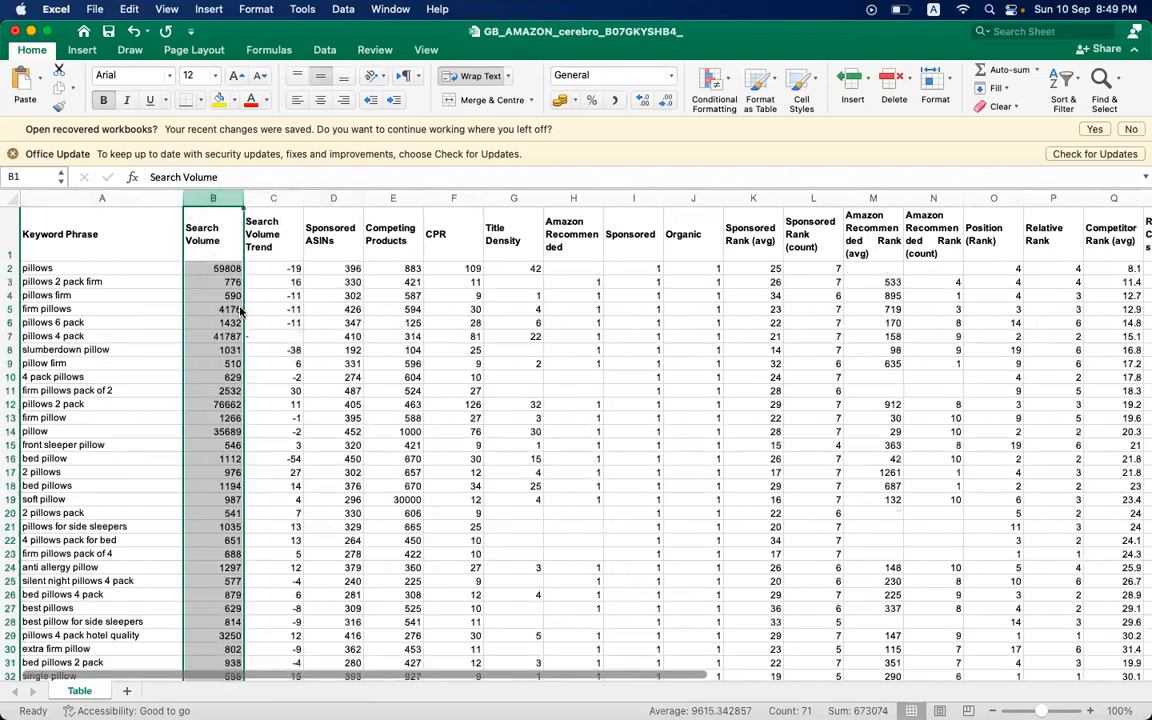
- Delete all columns from Search Volume Trend through Amazon Recommended Rank (count)
{"action": "left_click", "coordinate": [257, 199]}
{"action": "key", "text": "shift+Right"}
{"action": "key", "text": "shift+Right"}
{"action": "key", "text": "shift+Right"}
{"action": "key", "text": "shift+Right"}
{"action": "key", "text": "shift+Right"}
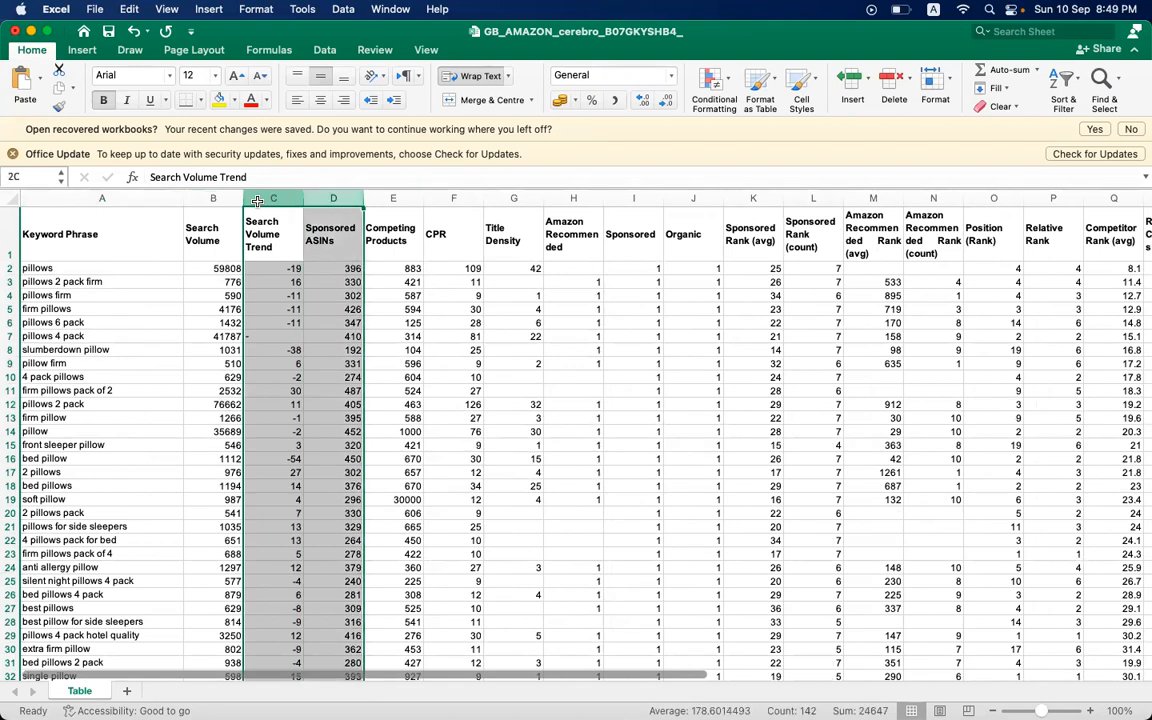
{"action": "key", "text": "shift+Right"}
{"action": "key", "text": "shift+Right"}
{"action": "key", "text": "shift+Right"}
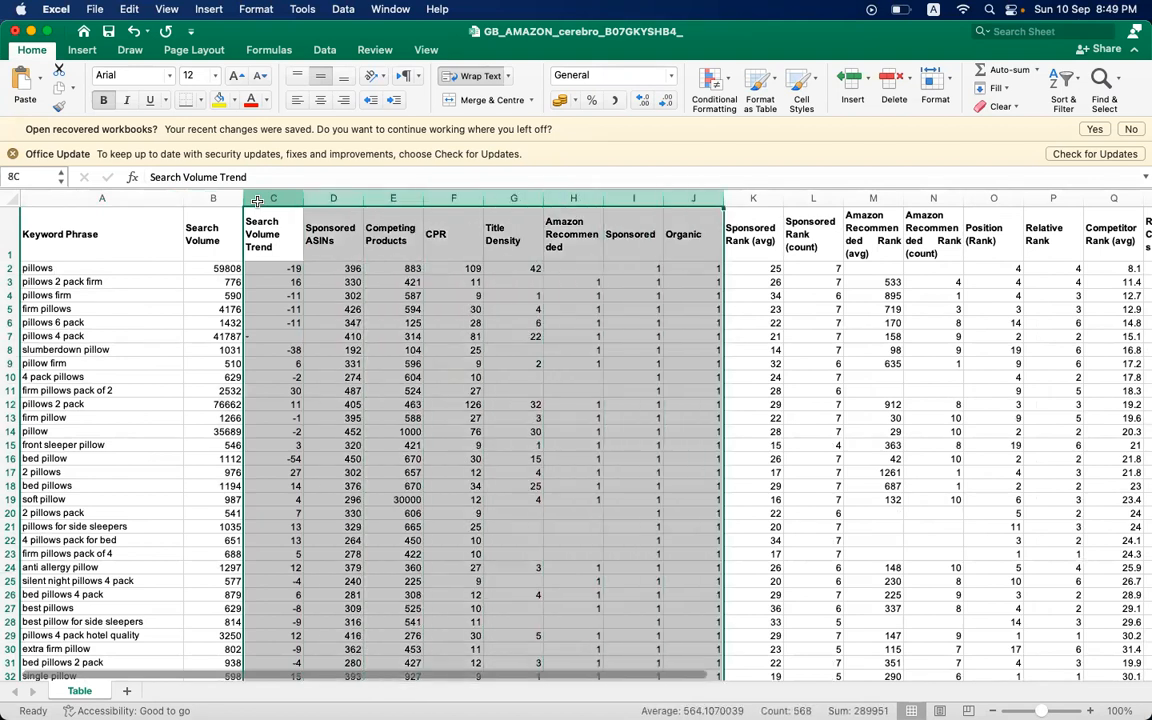
{"action": "key", "text": "shift+Right"}
{"action": "key", "text": "shift+Right"}
{"action": "key", "text": "shift+Right"}
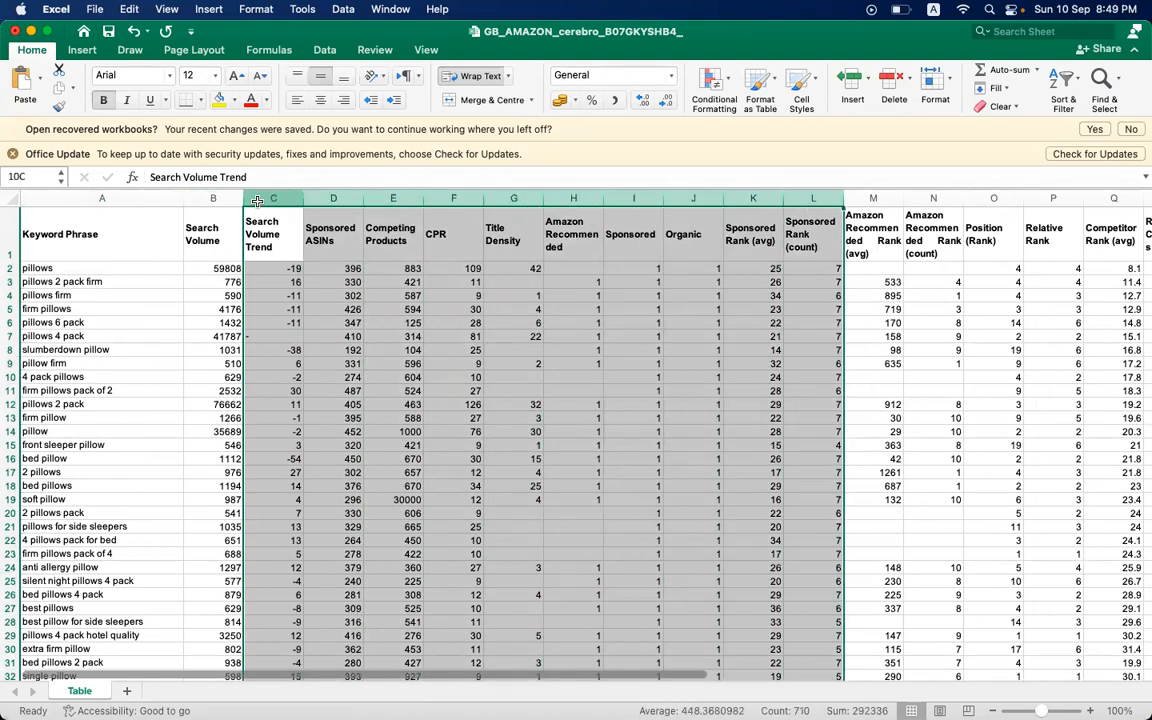
{"action": "right_click", "coordinate": [258, 200]}
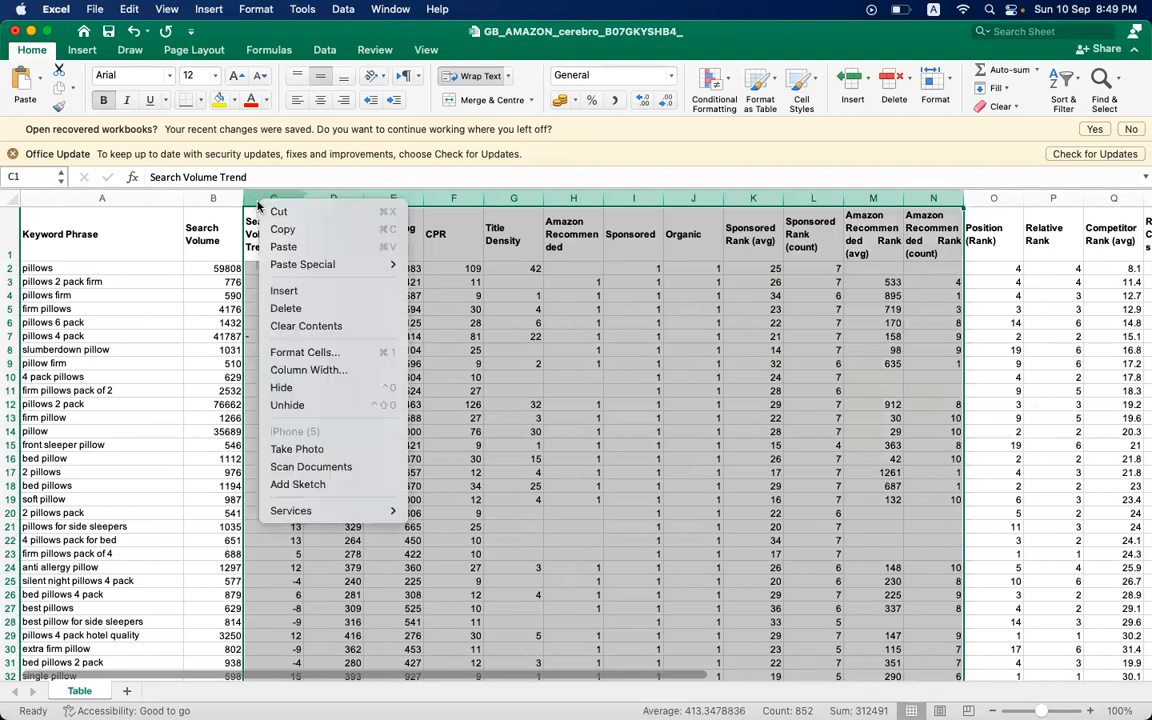
{"action": "left_click", "coordinate": [285, 310]}
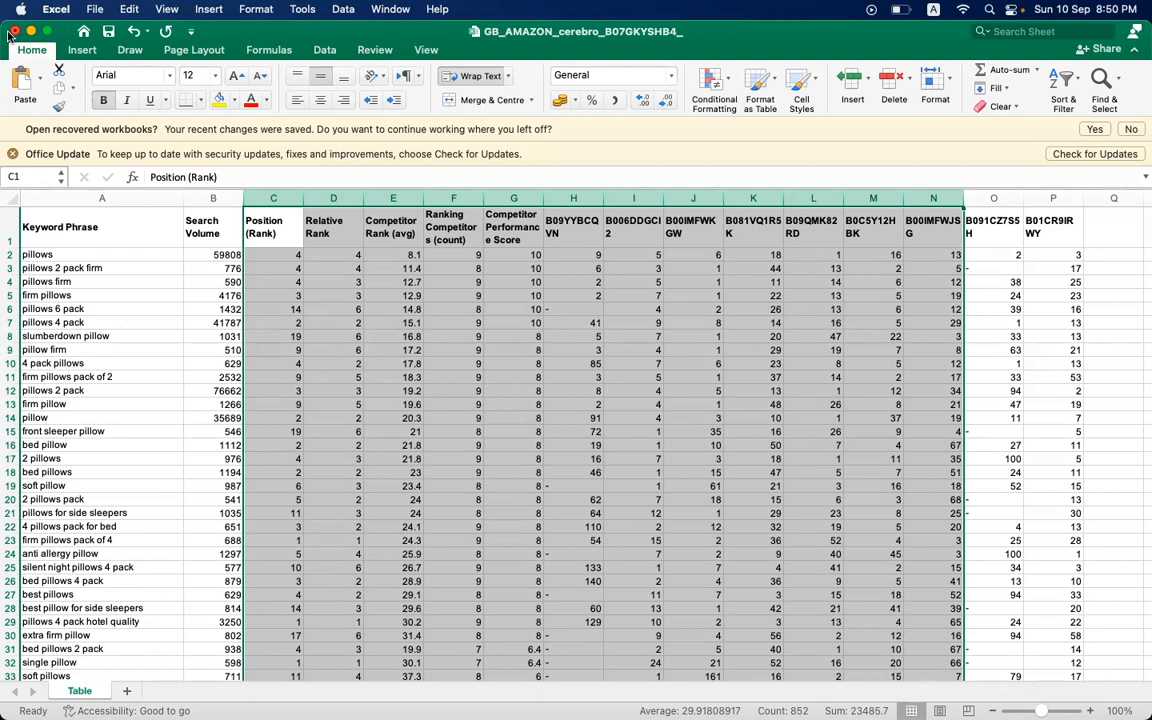
{"action": "left_click", "coordinate": [474, 418]}
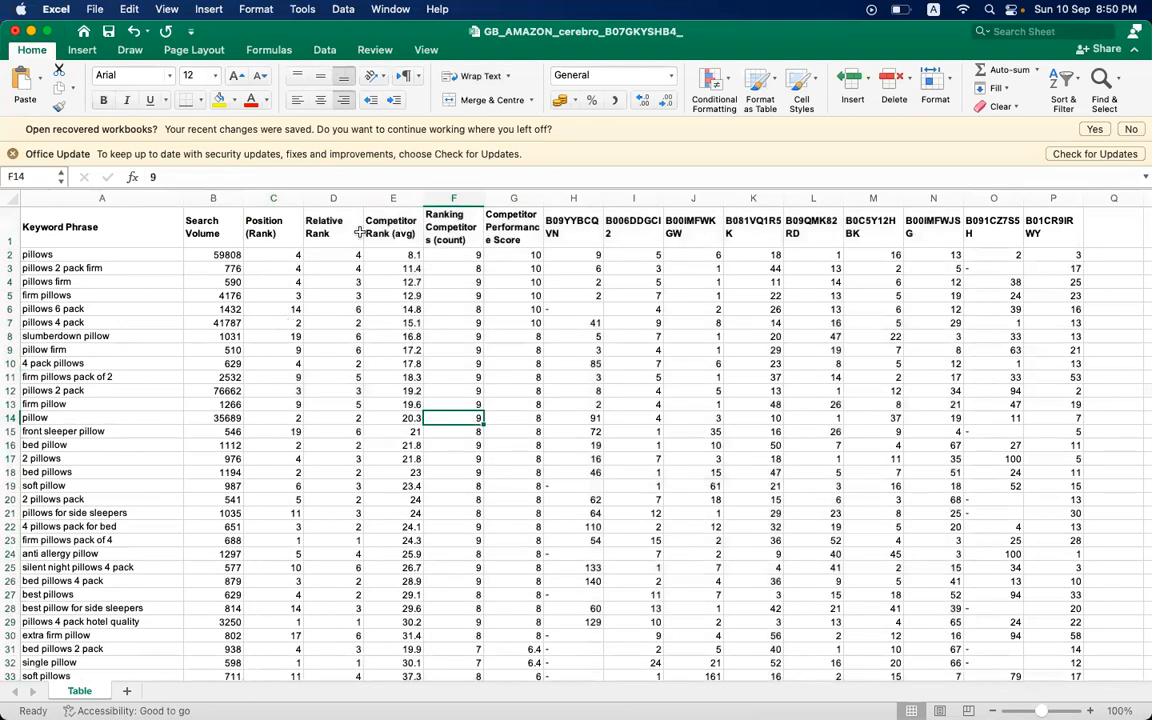
- Delete the four columns from Relative Rank through Competitor Performance Score
{"action": "left_click", "coordinate": [328, 198]}
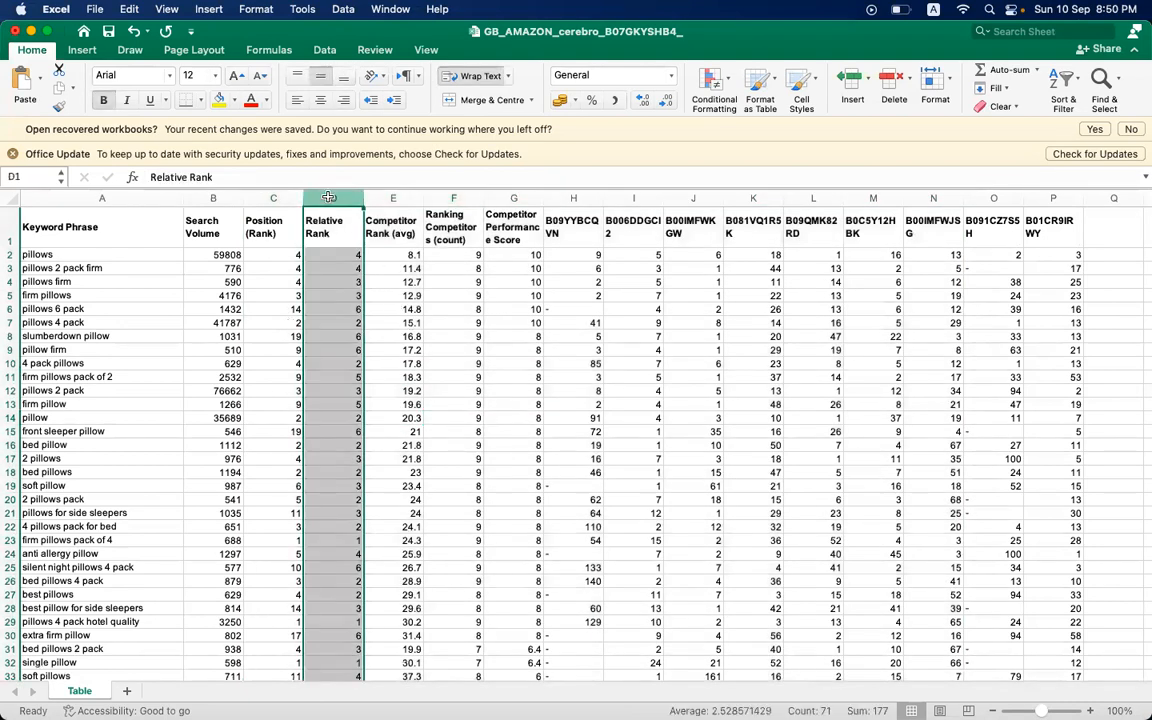
{"action": "key", "text": "shift+Right"}
{"action": "key", "text": "shift+Right"}
{"action": "key", "text": "shift+Right"}
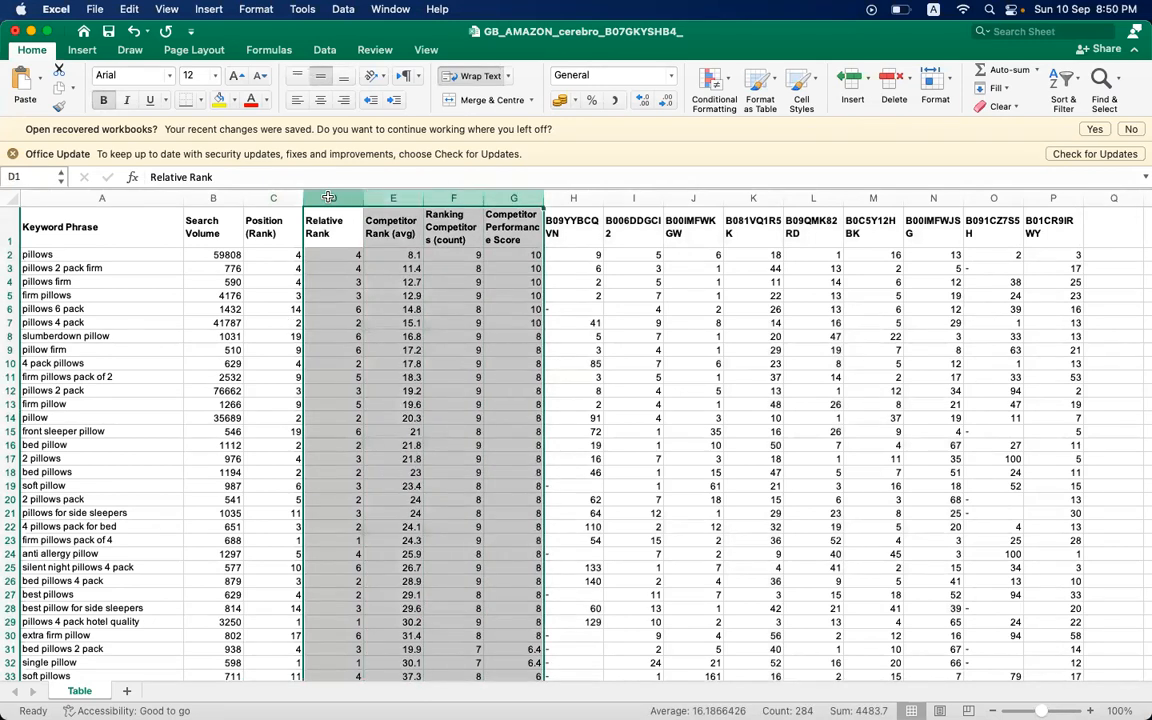
{"action": "right_click", "coordinate": [328, 198]}
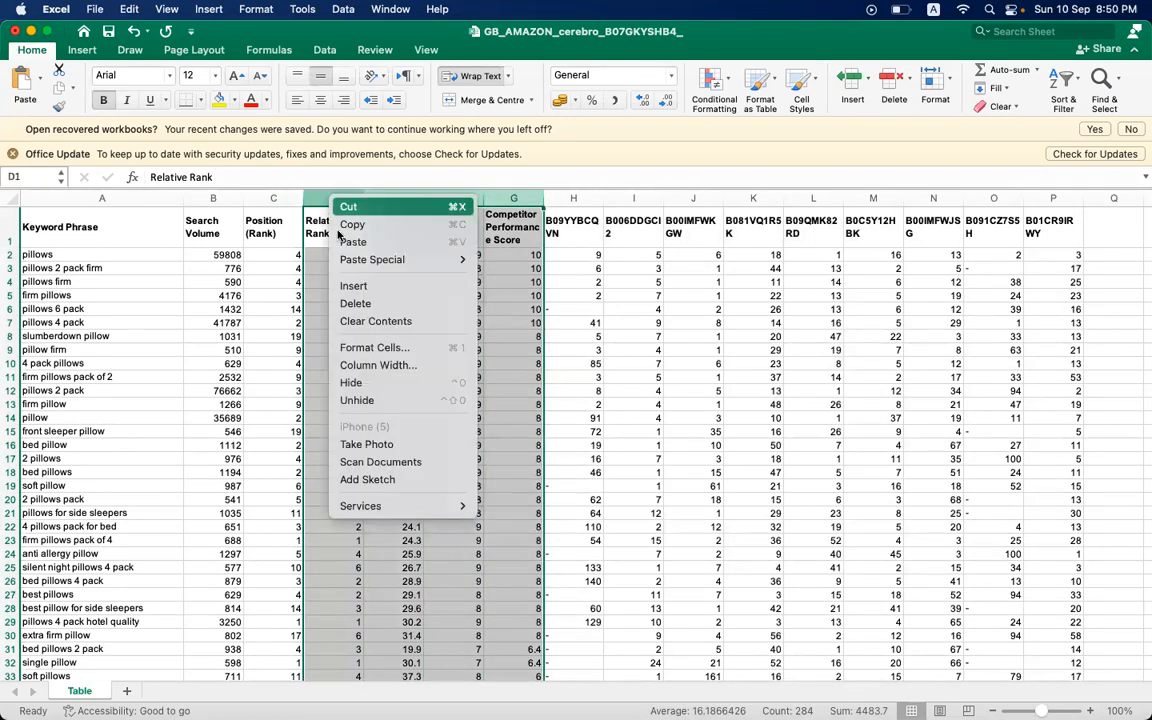
{"action": "left_click", "coordinate": [355, 303]}
{"action": "left_click", "coordinate": [513, 322]}
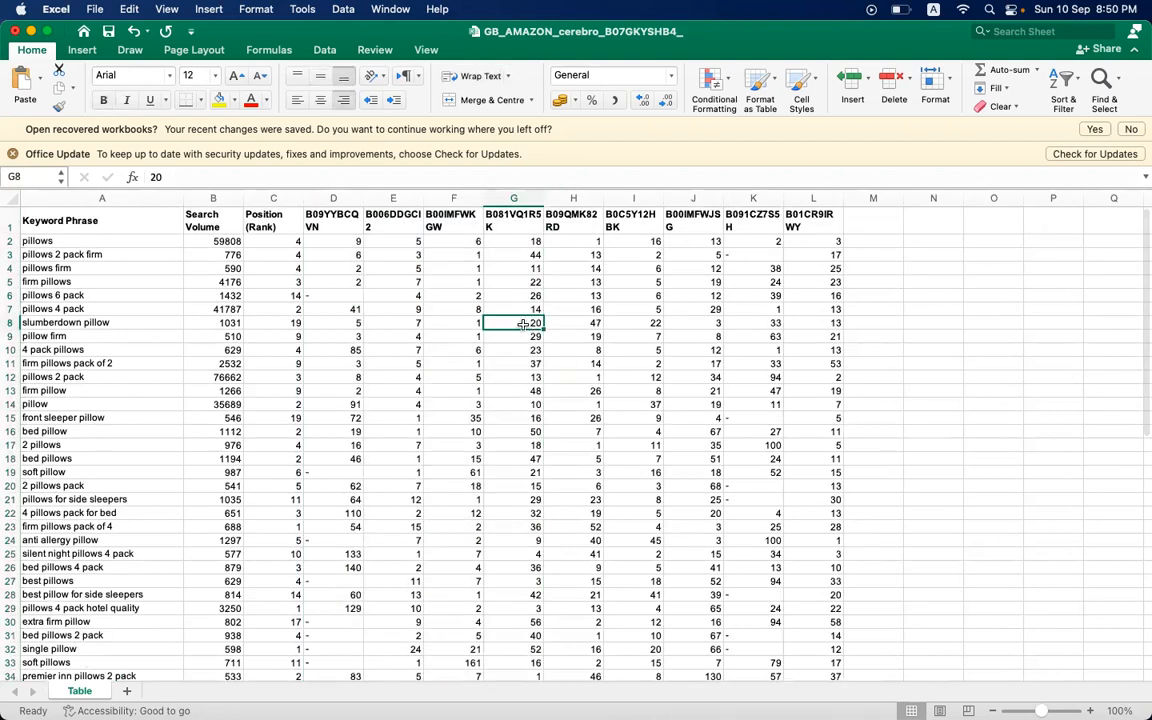
- Check the remaining headers: Search Volume, Position (Rank) and the individual competitor ASINs
{"action": "left_click", "coordinate": [205, 212]}
{"action": "left_click", "coordinate": [262, 218]}
{"action": "left_click", "coordinate": [400, 224]}
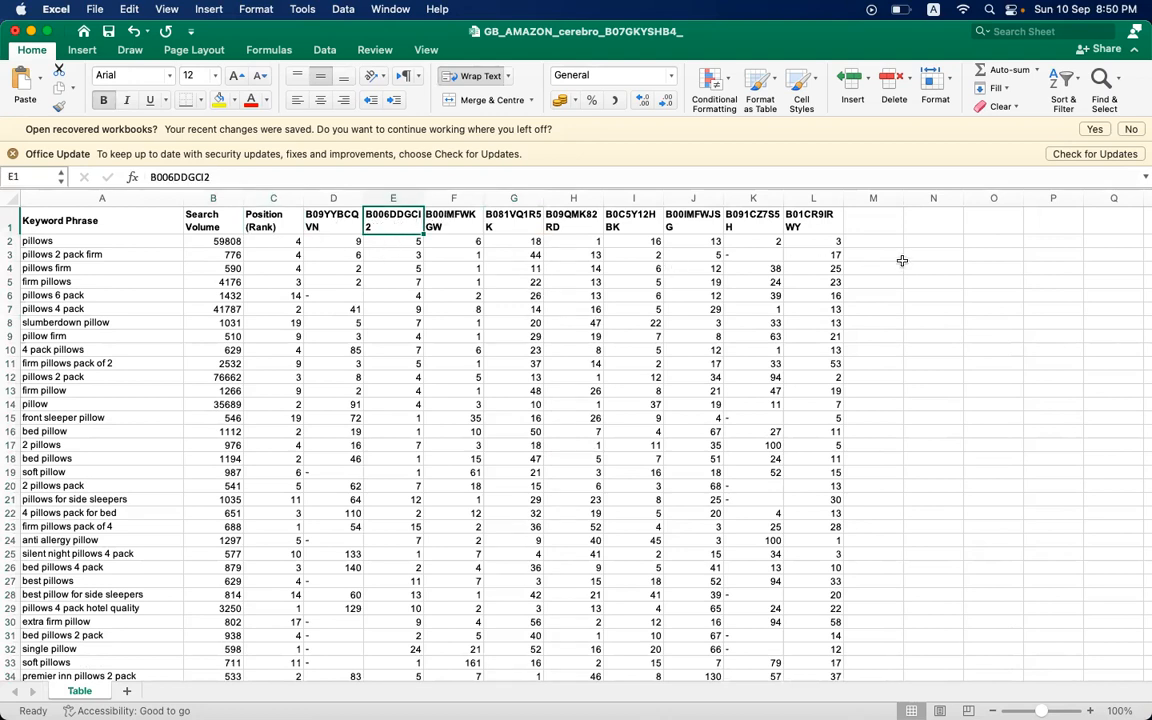
{"action": "left_click", "coordinate": [821, 225]}
{"action": "key", "text": "Left"}
{"action": "key", "text": "Left"}
{"action": "key", "text": "Left"}
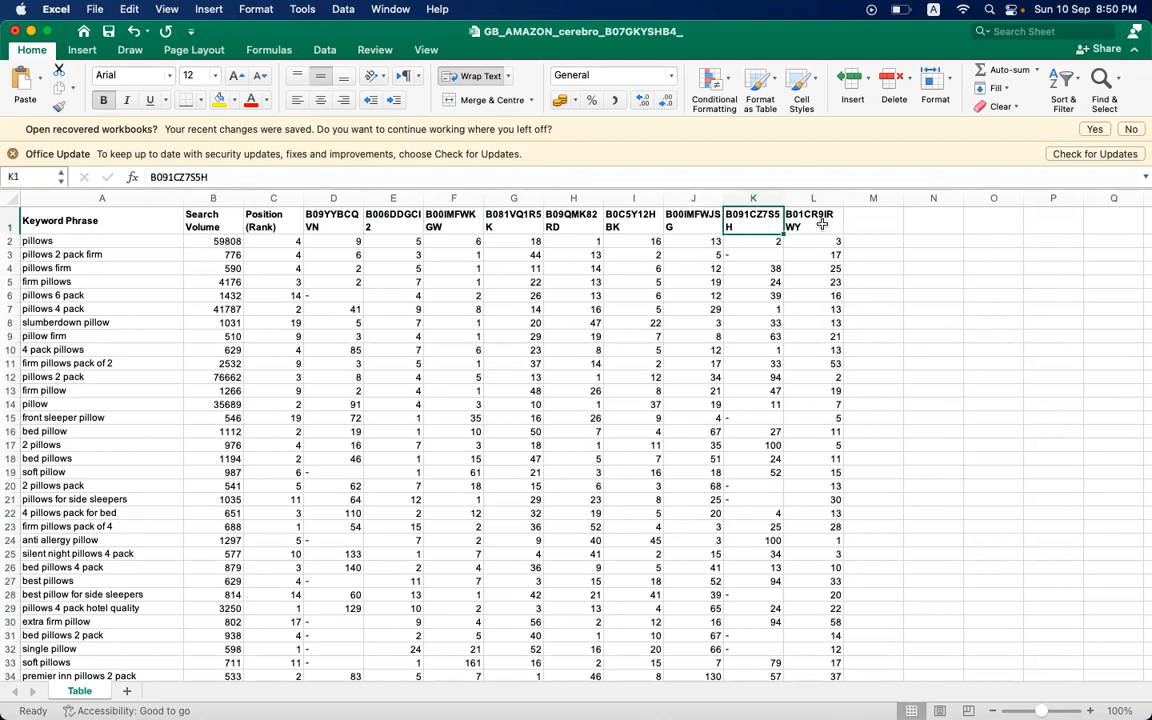
{"action": "key", "text": "Left"}
{"action": "key", "text": "Left"}
{"action": "key", "text": "Left"}
{"action": "key", "text": "Left"}
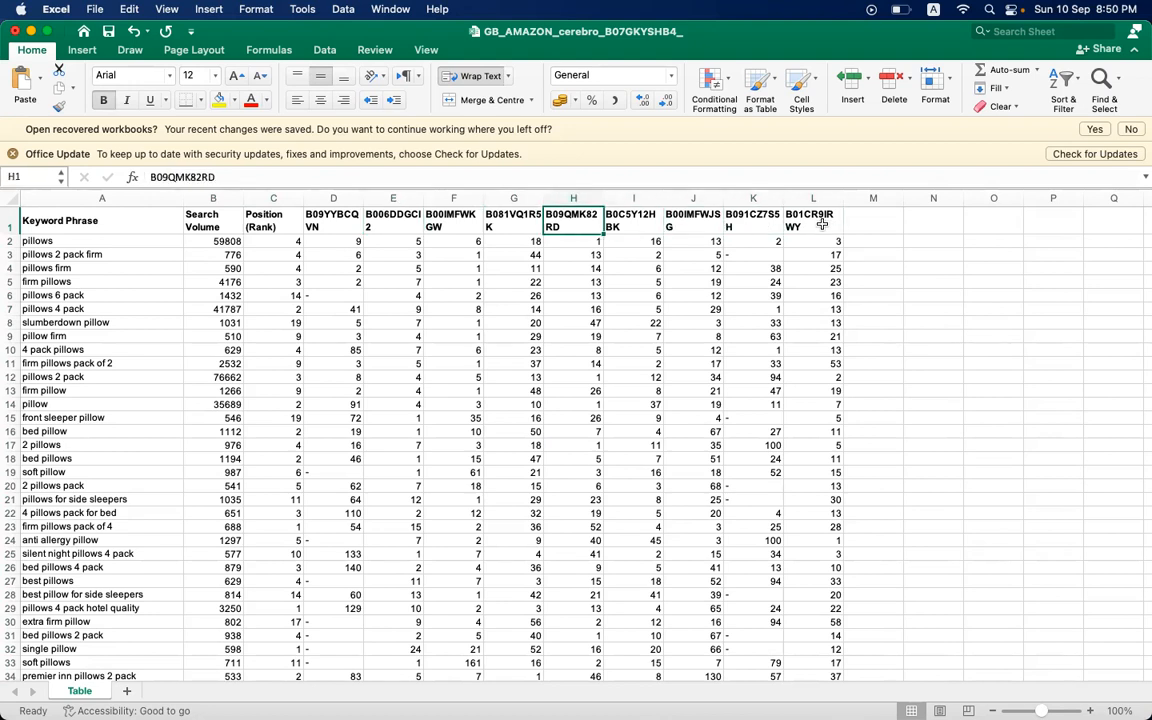
{"action": "key", "text": "Left"}
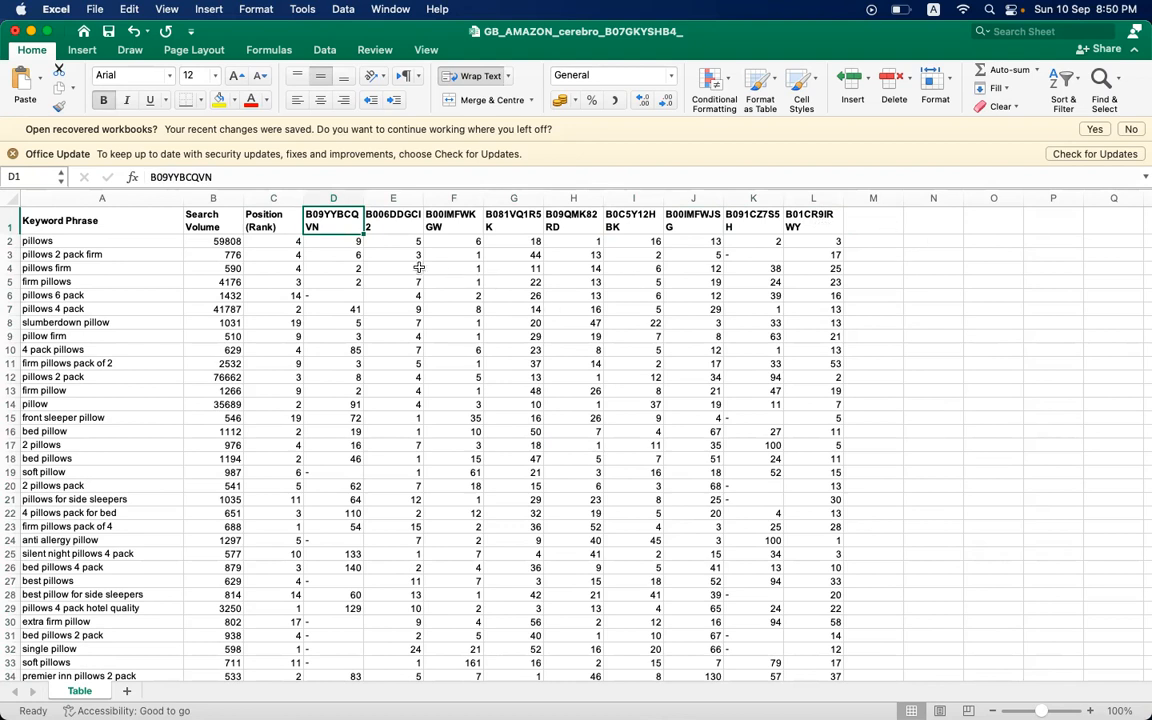
- Replace the Position (Rank) header in C1 with the first product's ASIN, B07GKYSHB4, copied from the Cerebro page in Chrome
{"action": "left_click", "coordinate": [255, 221]}
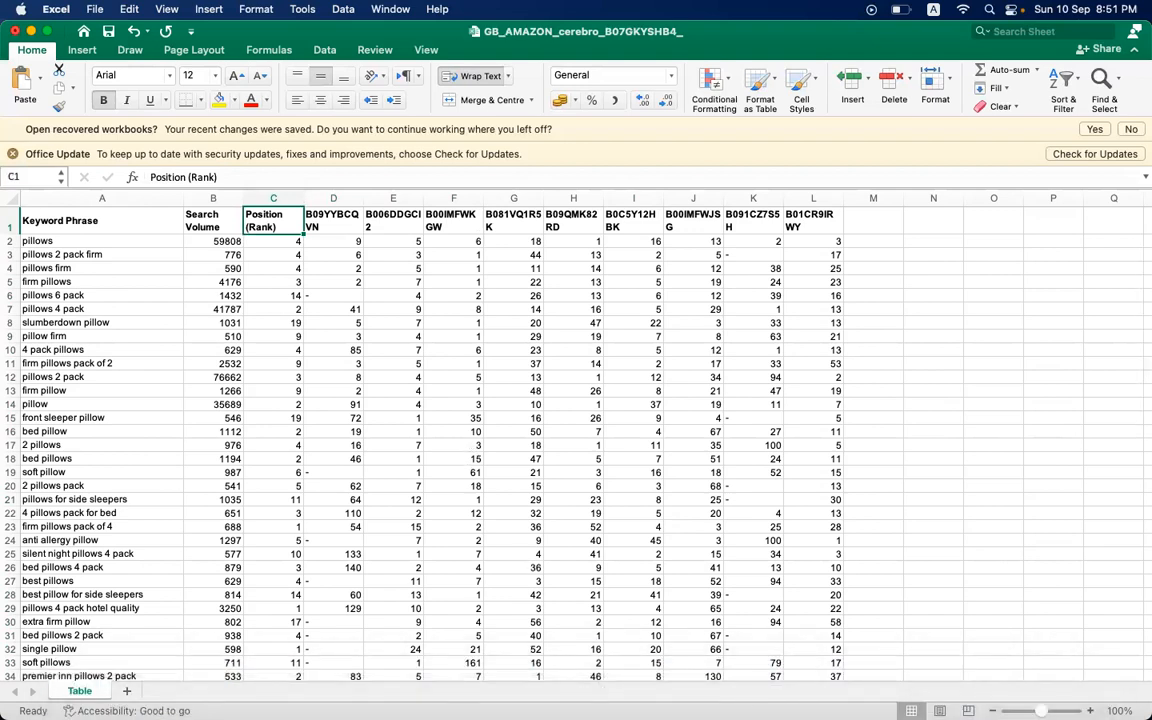
{"action": "mouse_move", "coordinate": [785, 707]}
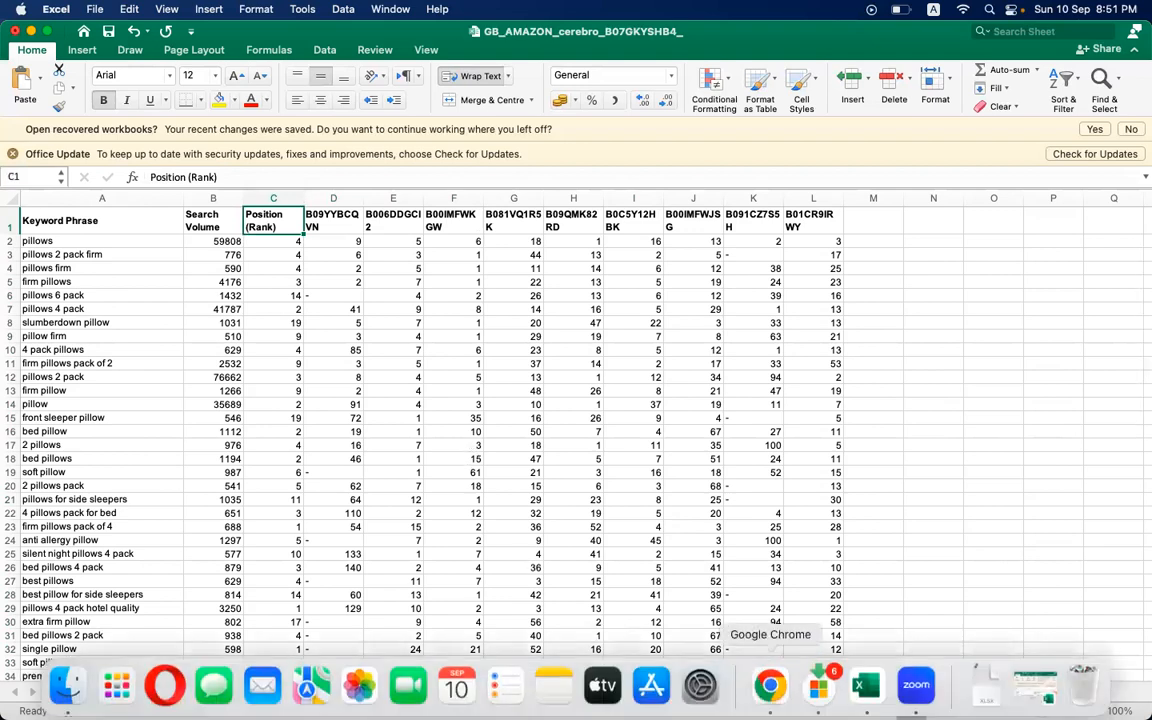
{"action": "left_click", "coordinate": [770, 686]}
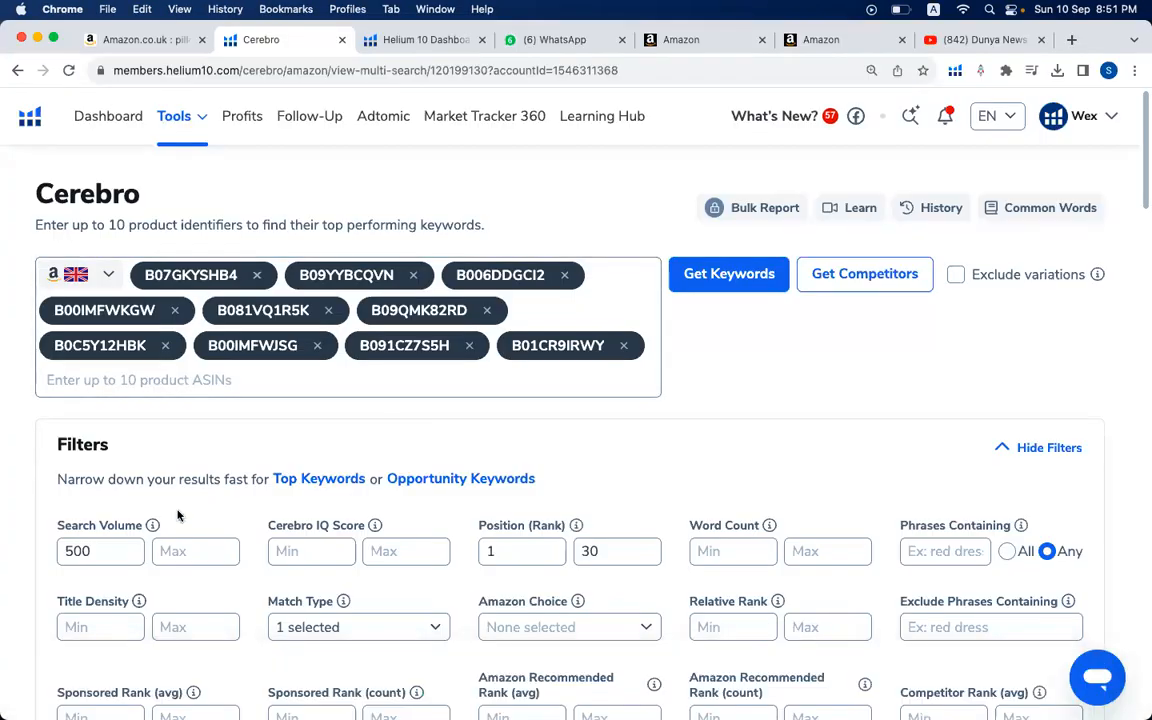
{"action": "scroll", "coordinate": [178, 515], "scroll_direction": "down", "scroll_amount": 10}
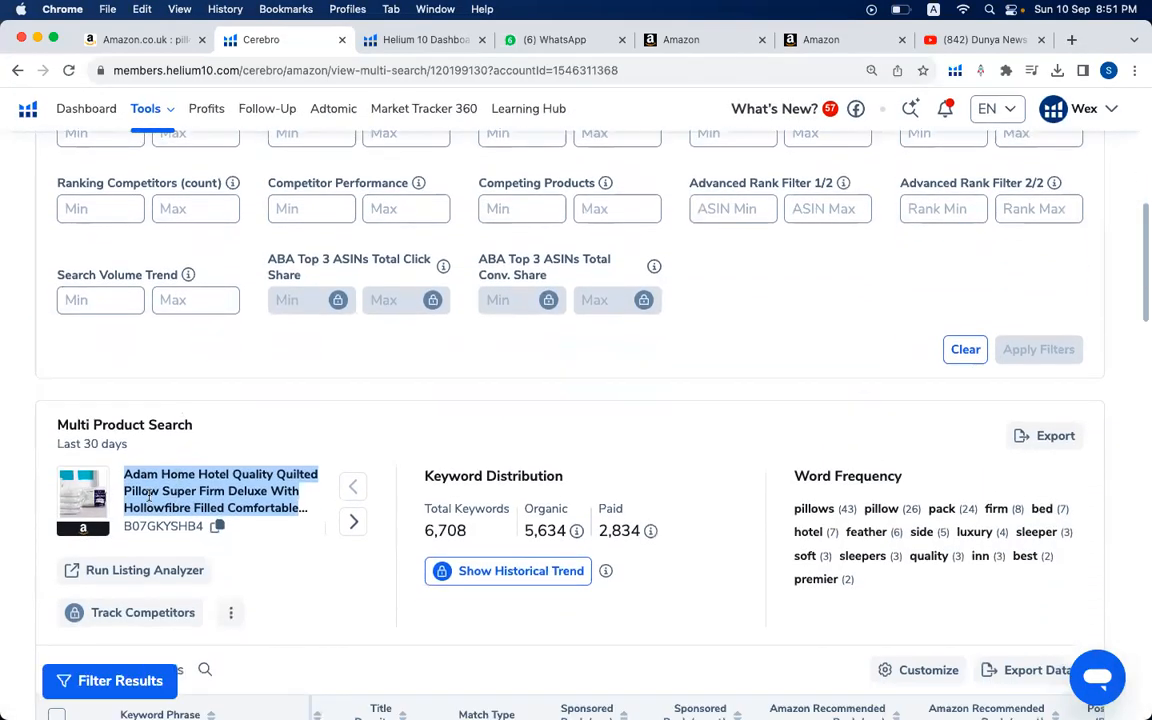
{"action": "double_click", "coordinate": [153, 527]}
{"action": "key", "text": "super+c"}
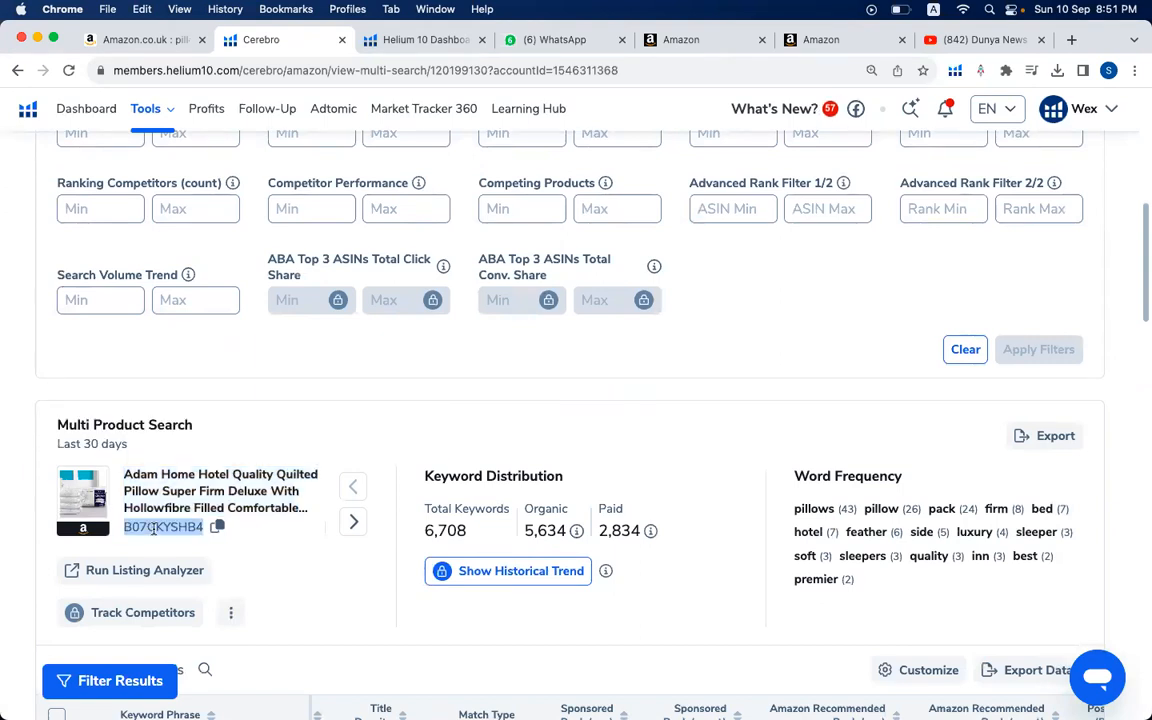
{"action": "mouse_move", "coordinate": [770, 684]}
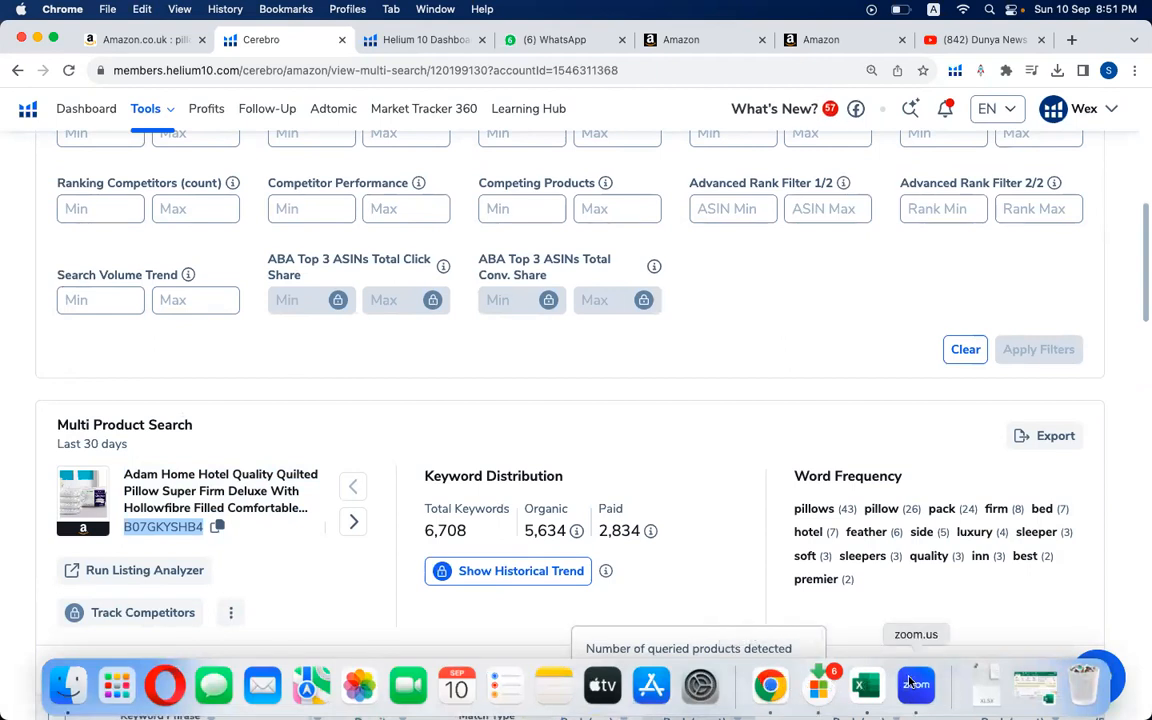
{"action": "left_click", "coordinate": [866, 684]}
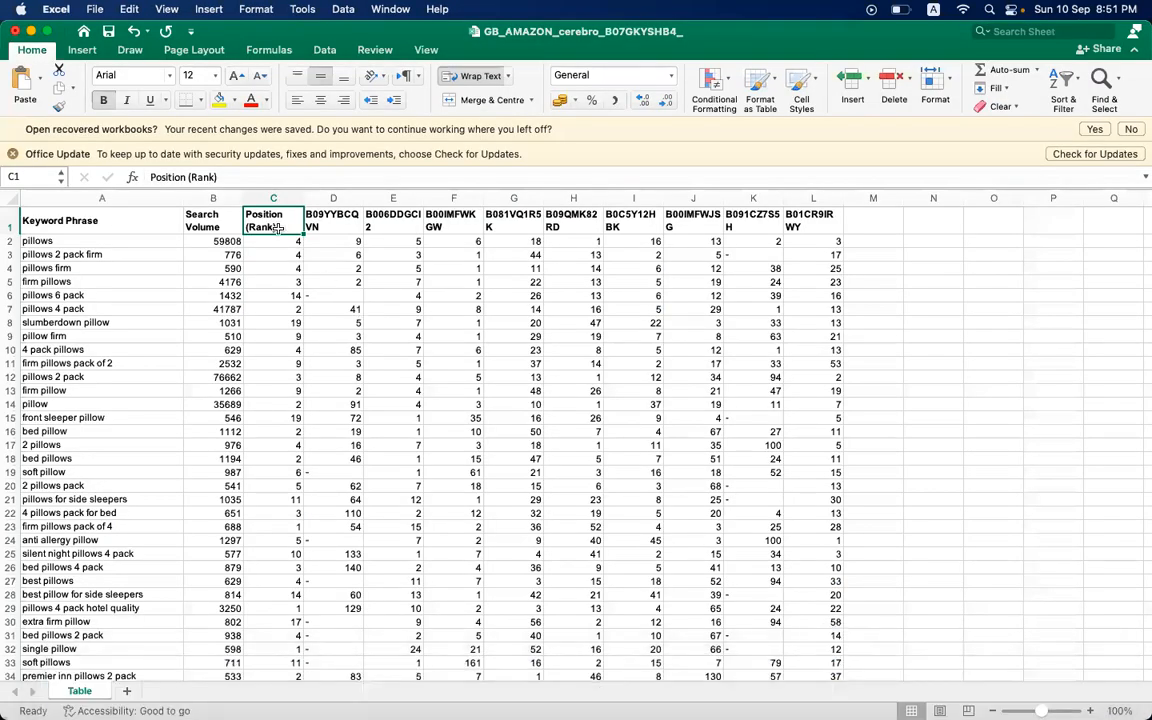
{"action": "key", "text": "super+v"}
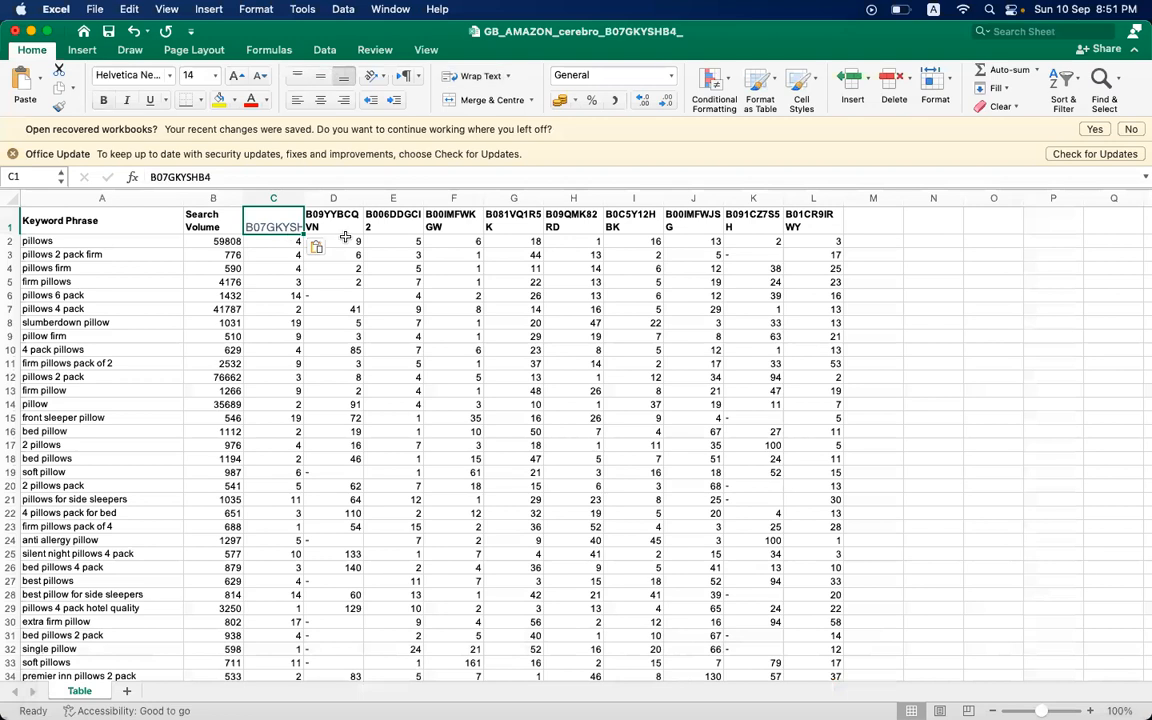
- Widen the ASIN columns C to L so that each ASIN header fits on one line
{"action": "left_click", "coordinate": [405, 254]}
{"action": "left_click_drag", "start_coordinate": [303, 201], "coordinate": [873, 196]}
{"action": "left_click_drag", "start_coordinate": [934, 196], "coordinate": [1035, 197]}
{"action": "left_click_drag", "start_coordinate": [1110, 194], "coordinate": [1111, 193]}
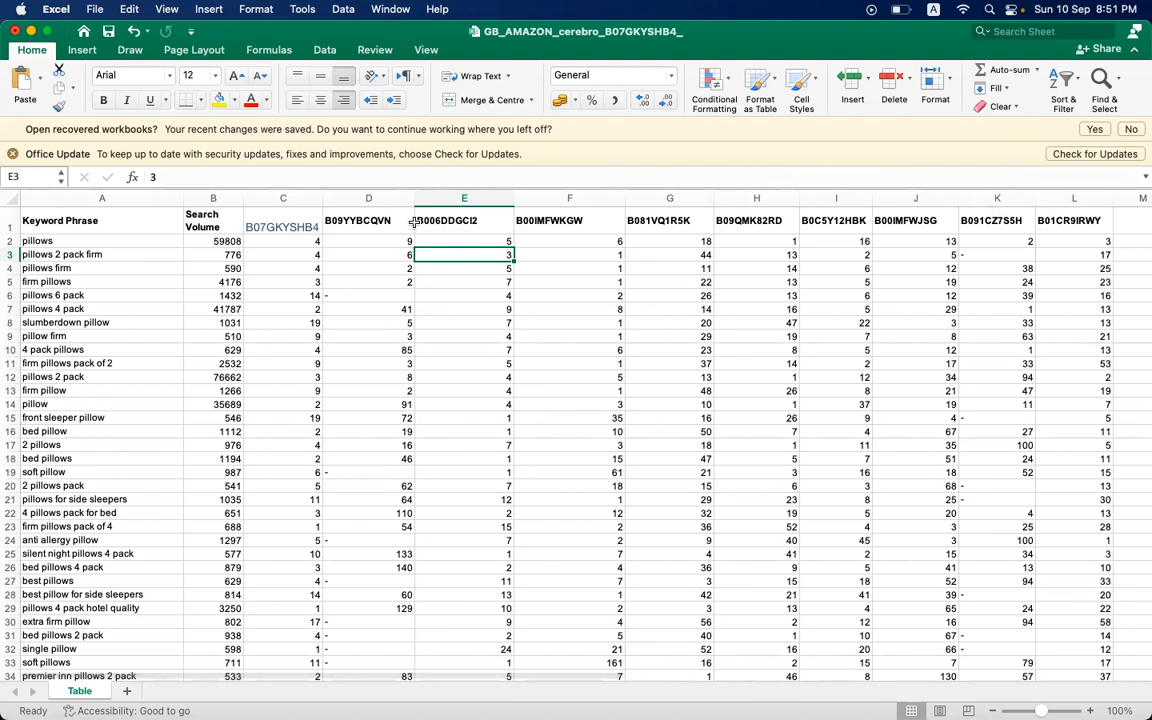
- Narrow the ASIN columns D to L so that each is just wide enough for its header
{"action": "left_click_drag", "start_coordinate": [415, 200], "coordinate": [396, 199]}
{"action": "left_click_drag", "start_coordinate": [494, 198], "coordinate": [461, 198]}
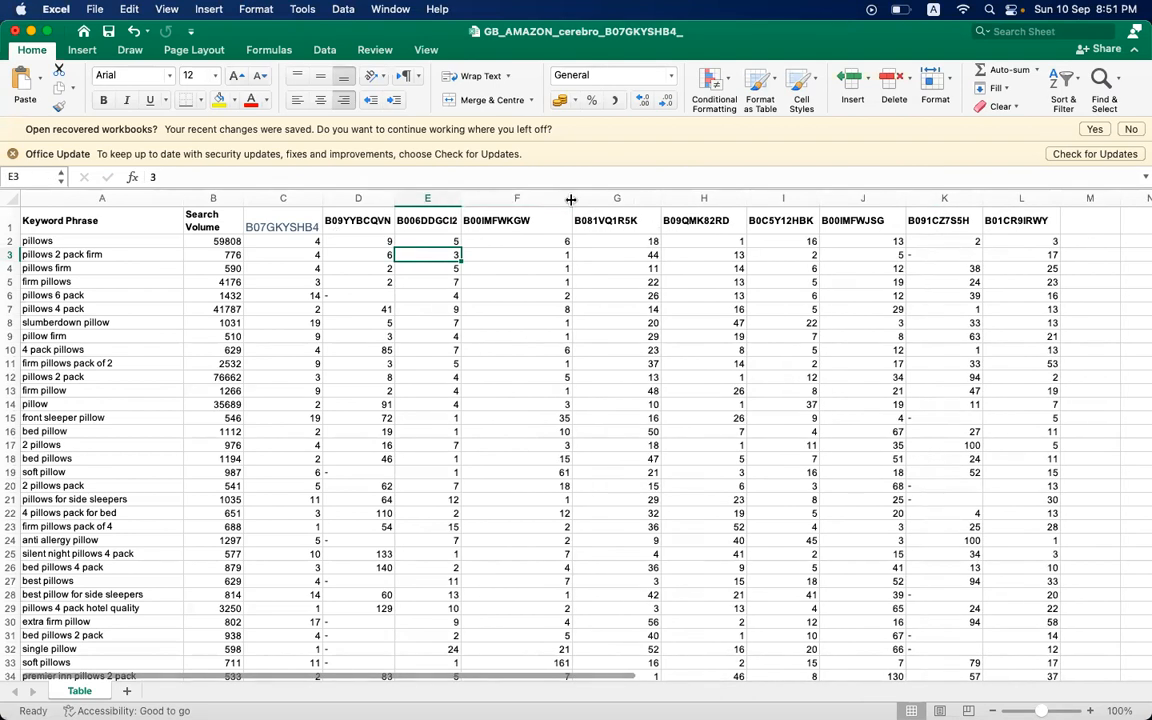
{"action": "left_click_drag", "start_coordinate": [571, 198], "coordinate": [535, 198]}
{"action": "left_click_drag", "start_coordinate": [620, 199], "coordinate": [602, 199]}
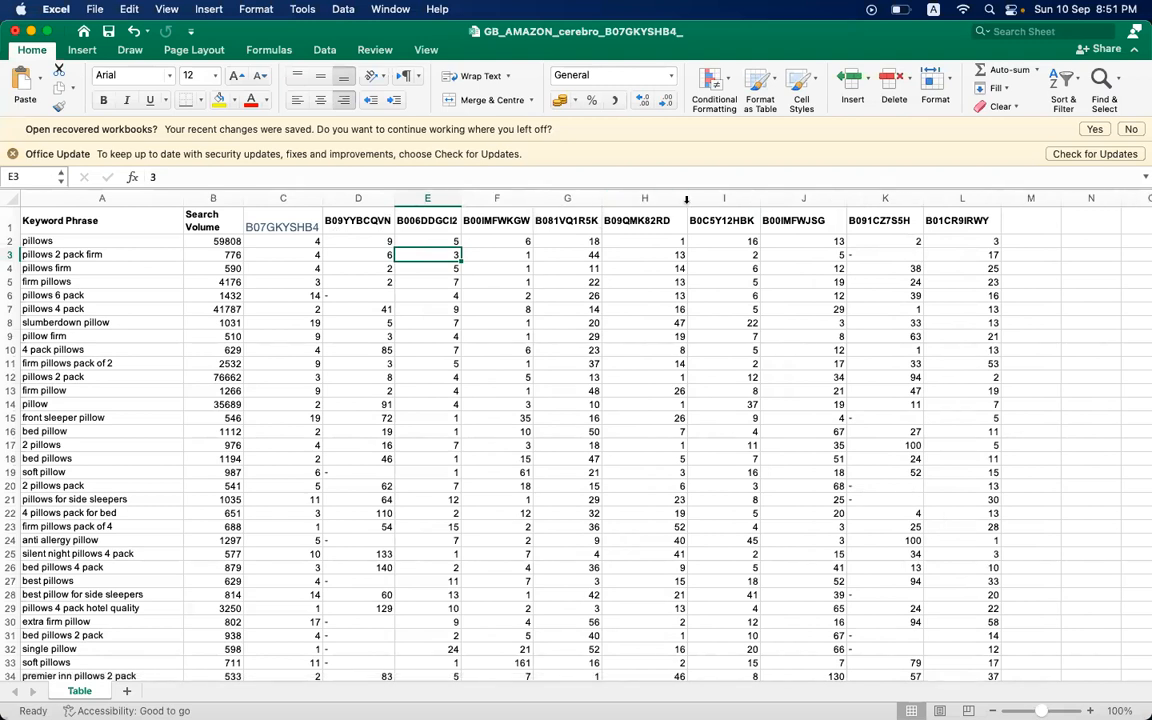
{"action": "left_click_drag", "start_coordinate": [686, 199], "coordinate": [672, 199]}
{"action": "left_click_drag", "start_coordinate": [830, 199], "coordinate": [814, 199]}
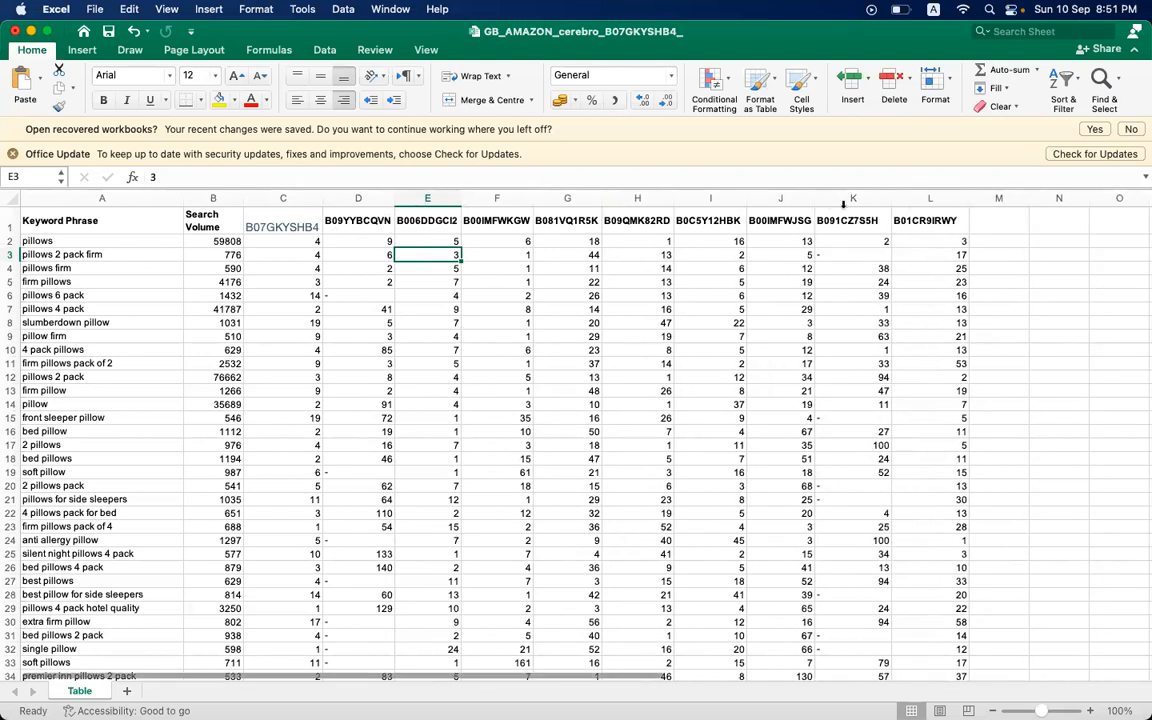
{"action": "left_click_drag", "start_coordinate": [890, 198], "coordinate": [880, 198]}
{"action": "left_click_drag", "start_coordinate": [962, 196], "coordinate": [952, 196]}
{"action": "left_click_drag", "start_coordinate": [750, 206], "coordinate": [746, 204]}
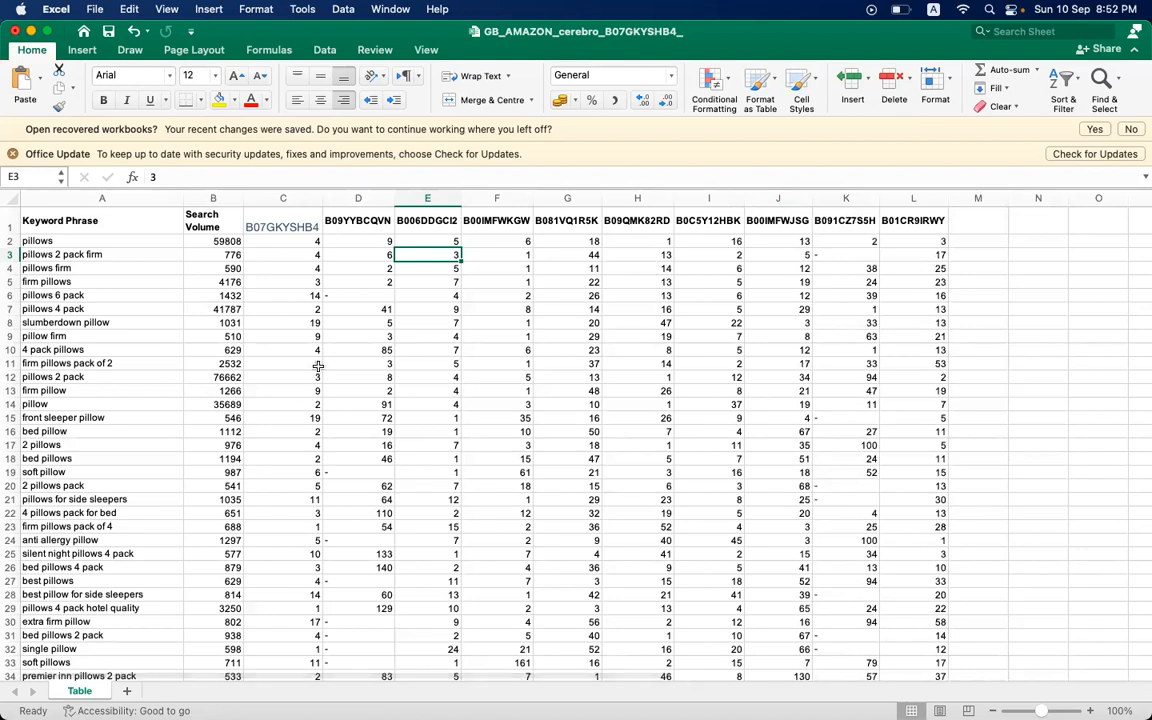
{"action": "scroll", "coordinate": [318, 366], "scroll_direction": "down", "scroll_amount": 2}
{"action": "scroll", "coordinate": [318, 366], "scroll_direction": "up", "scroll_amount": 2}
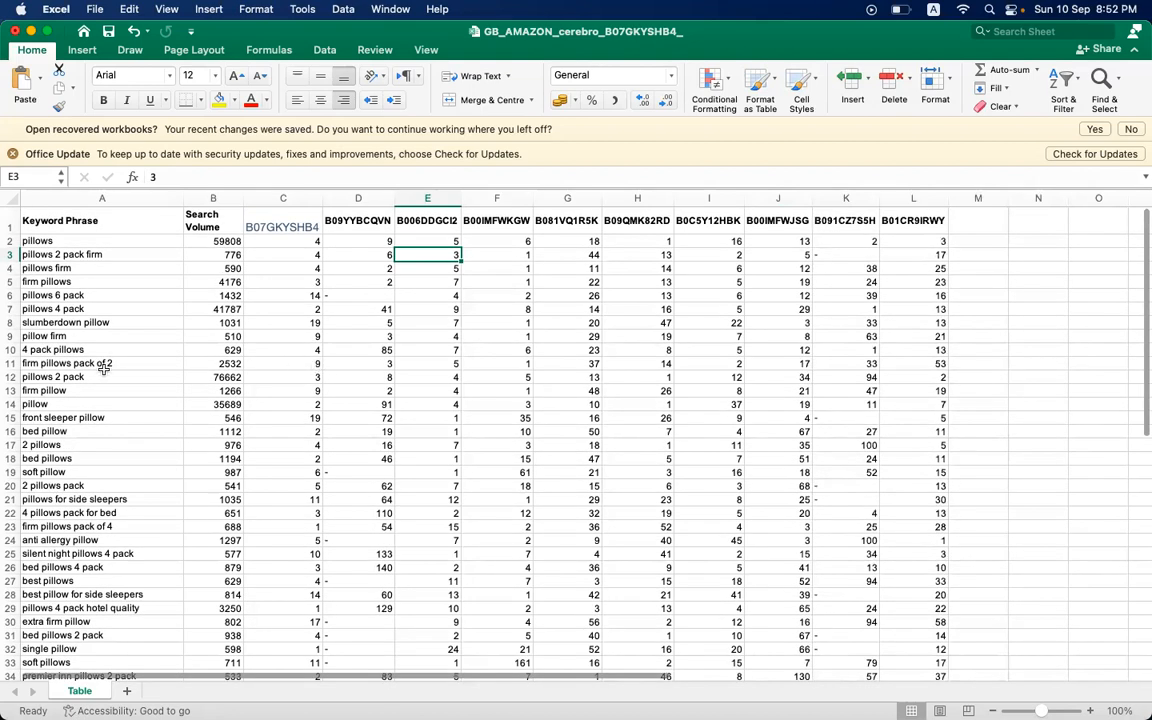
{"action": "left_click", "coordinate": [90, 254]}
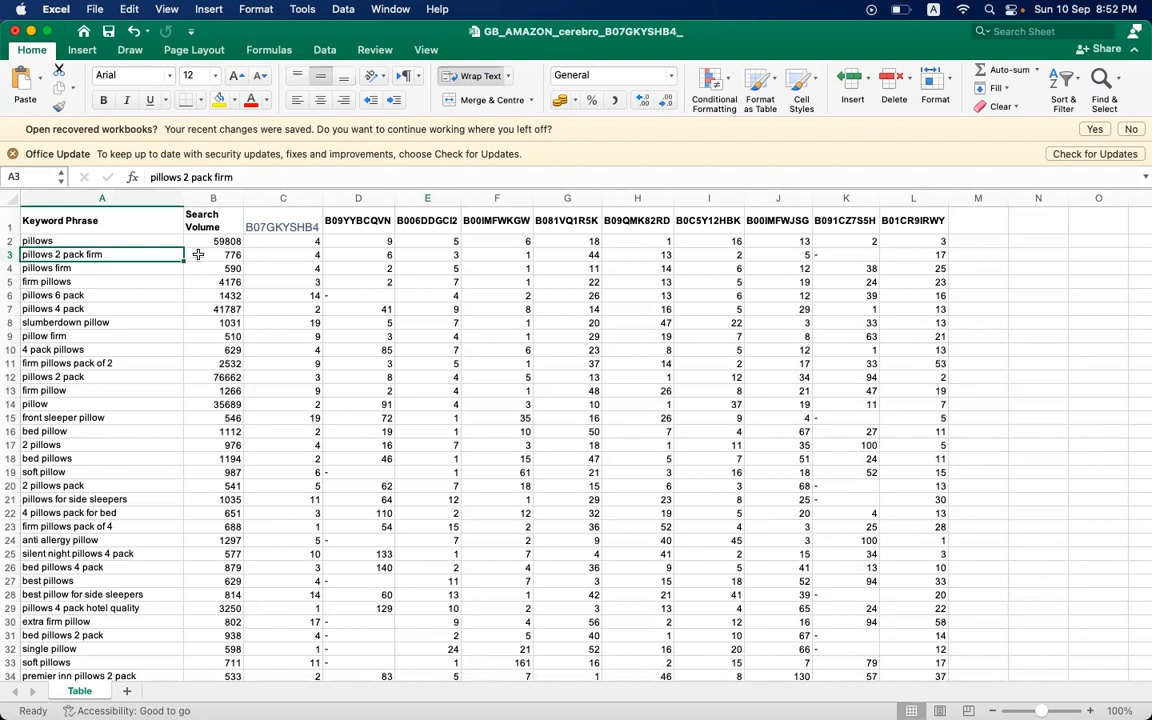
{"action": "left_click", "coordinate": [347, 227]}
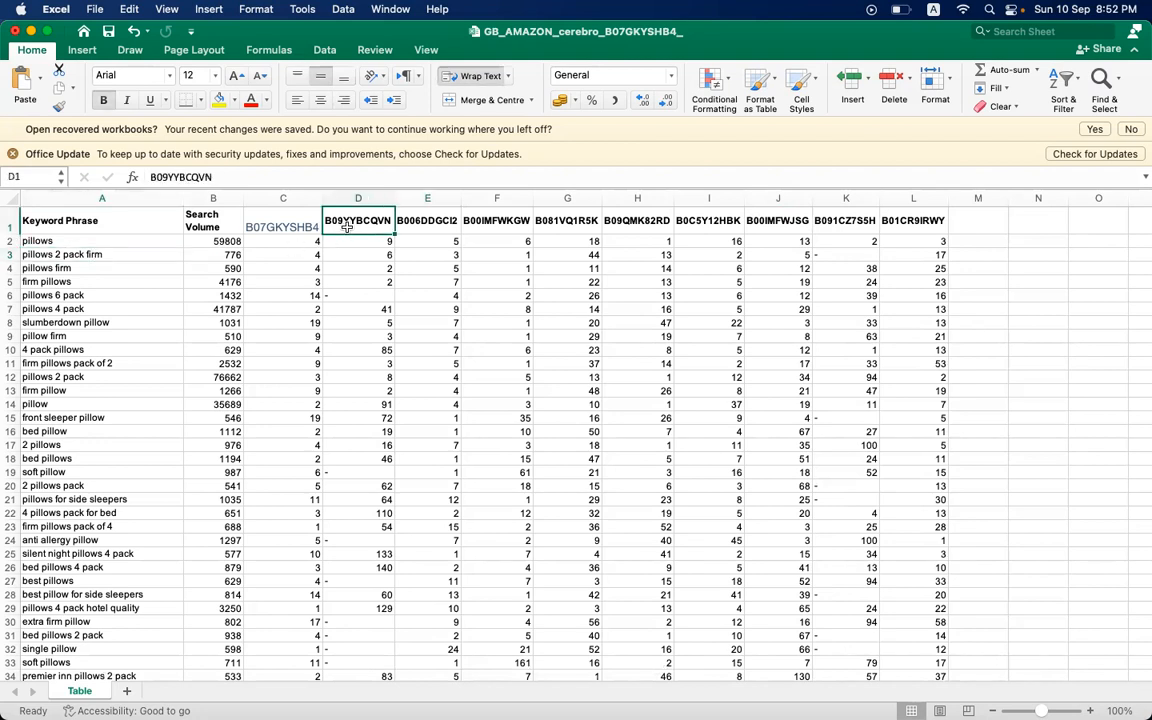
{"action": "left_click", "coordinate": [58, 240]}
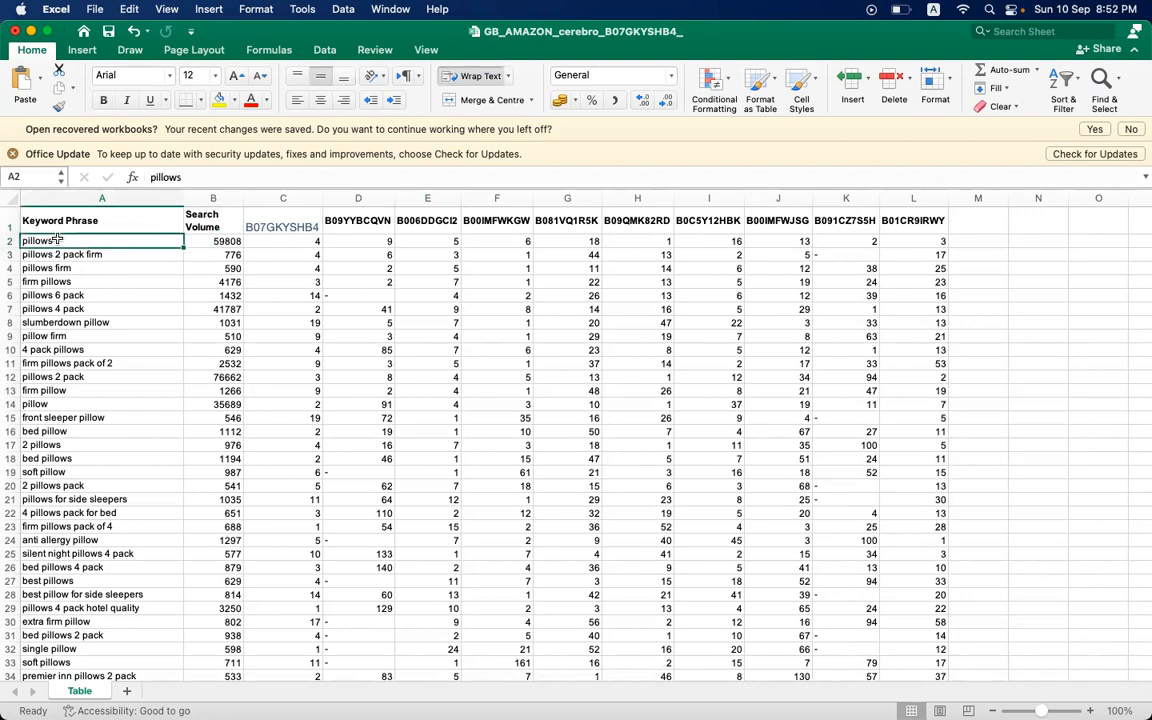
- Insert eleven blank rows above the header row so that the keyword table starts at row 12
{"action": "left_click", "coordinate": [8, 216]}
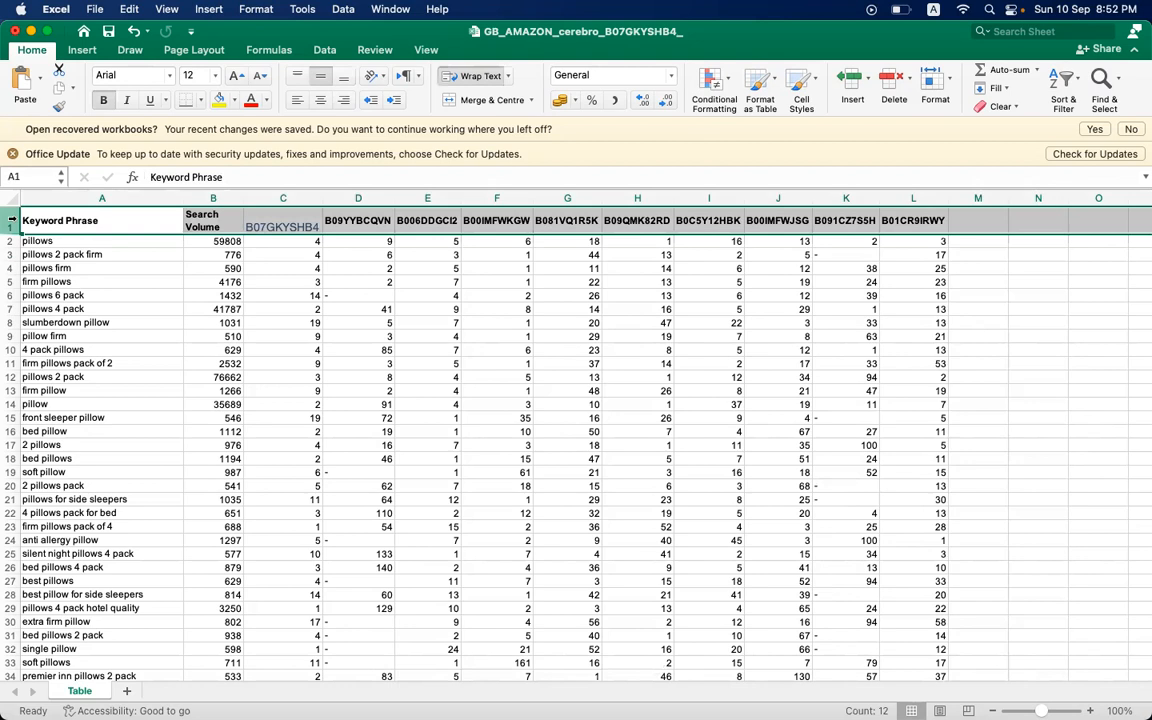
{"action": "right_click", "coordinate": [10, 218]}
{"action": "left_click", "coordinate": [38, 303]}
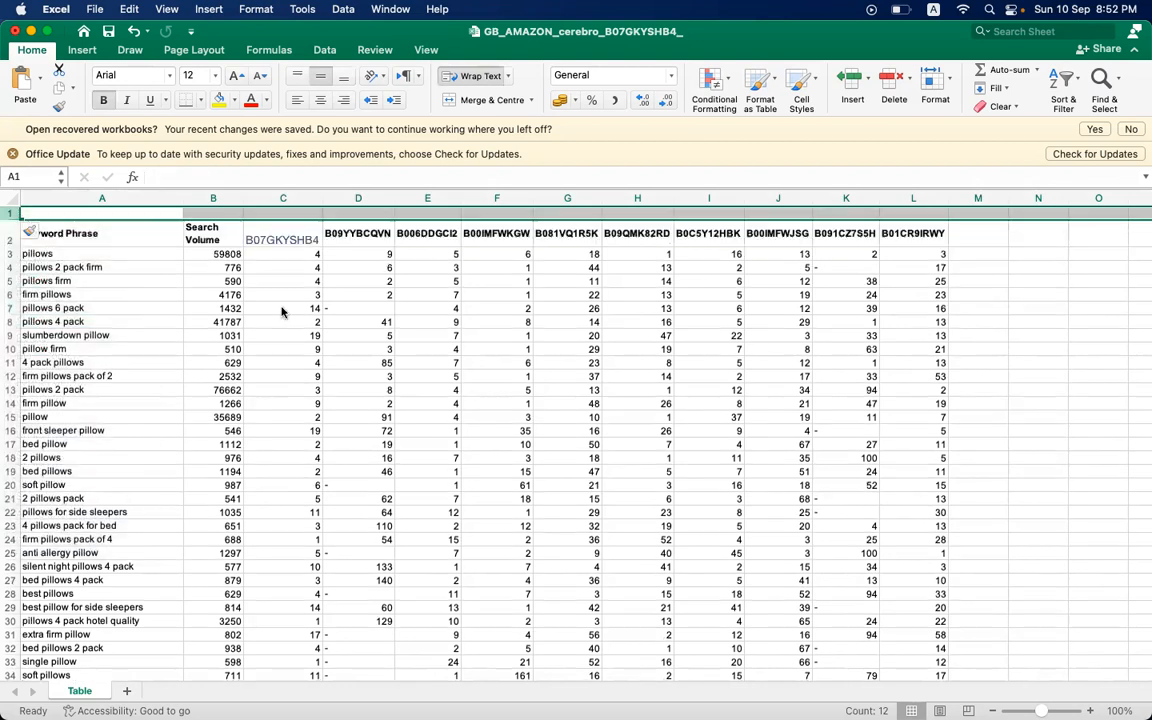
{"action": "left_click", "coordinate": [9, 229]}
{"action": "right_click", "coordinate": [8, 230]}
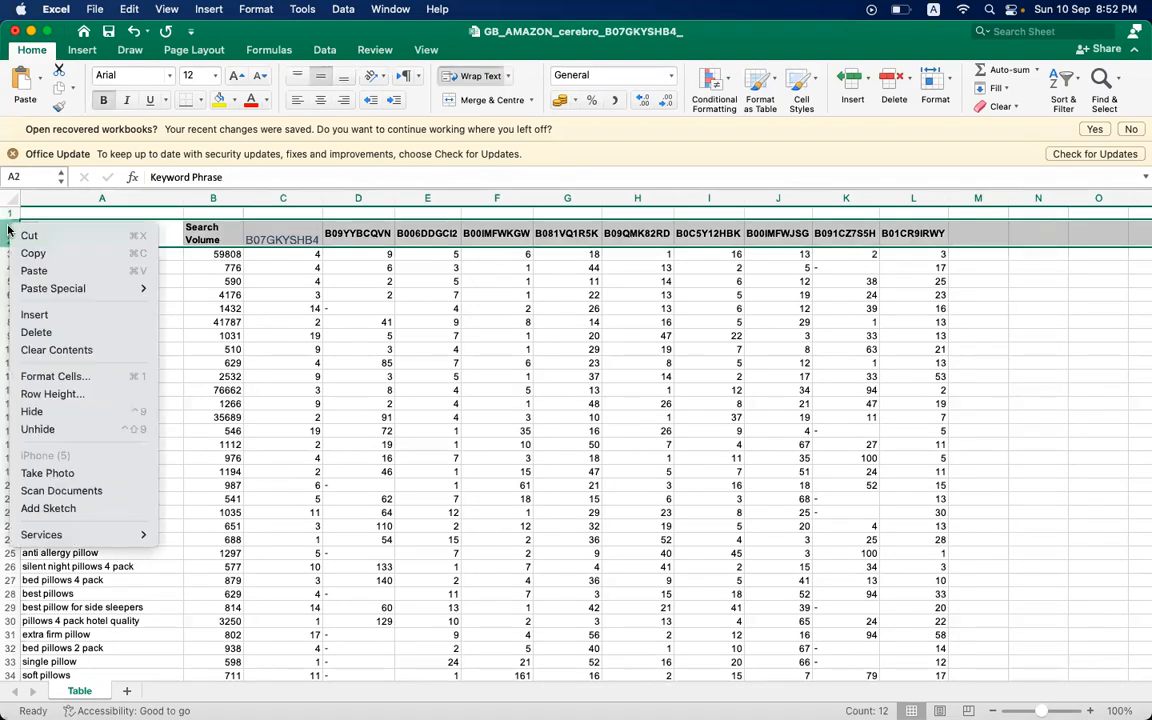
{"action": "left_click", "coordinate": [32, 316]}
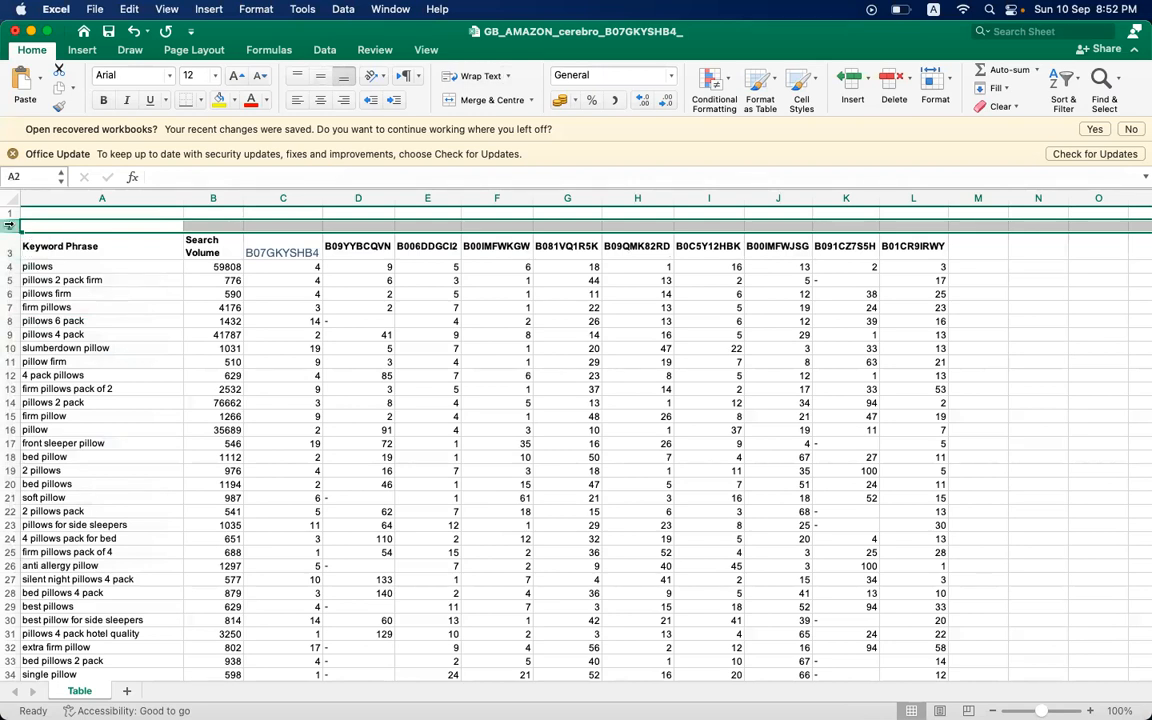
{"action": "right_click", "coordinate": [11, 226]}
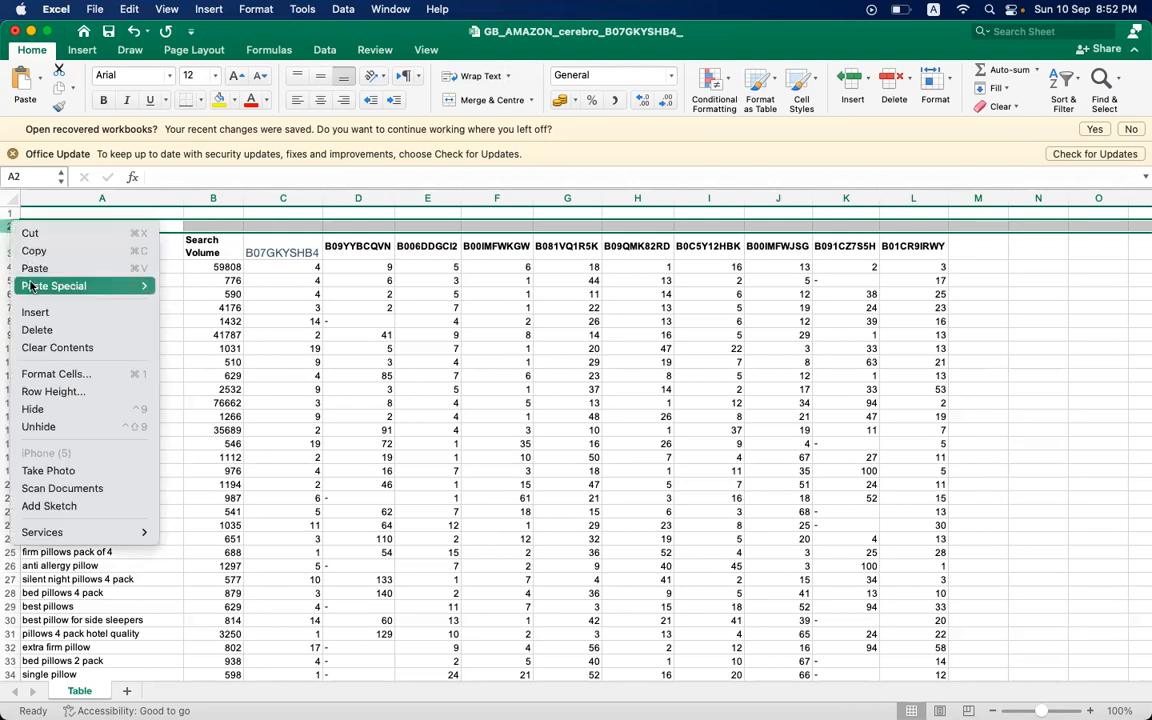
{"action": "left_click", "coordinate": [41, 314]}
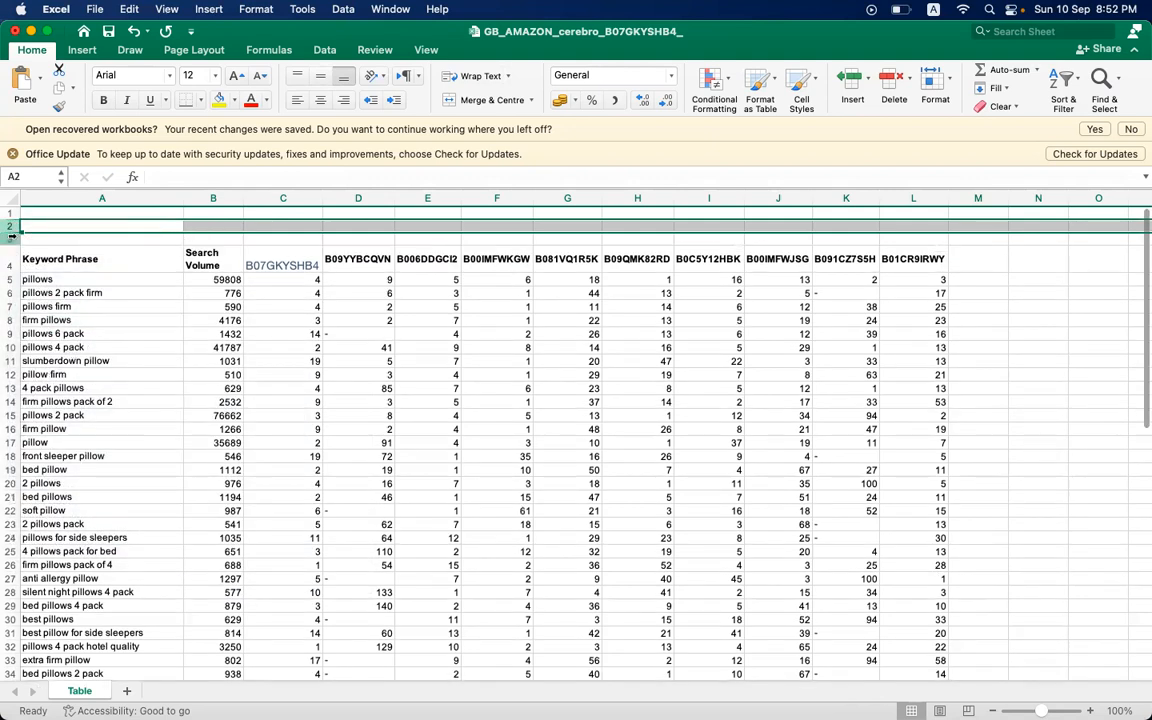
{"action": "right_click", "coordinate": [12, 240]}
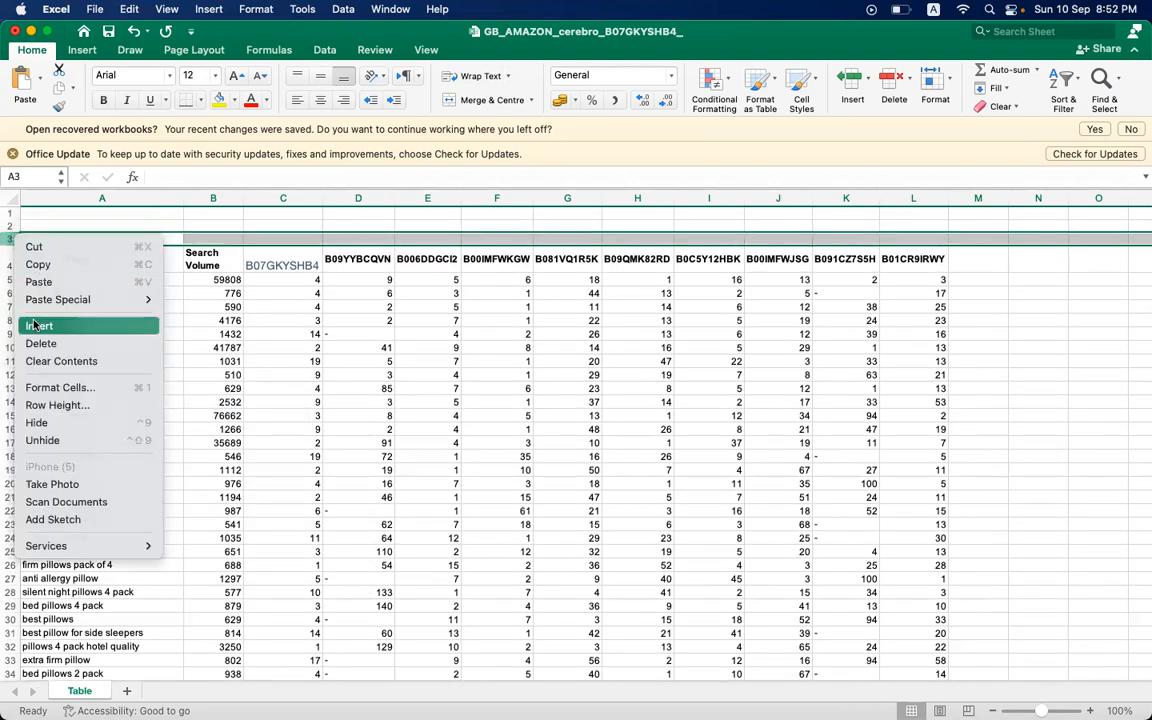
{"action": "left_click", "coordinate": [38, 326]}
{"action": "right_click", "coordinate": [12, 251]}
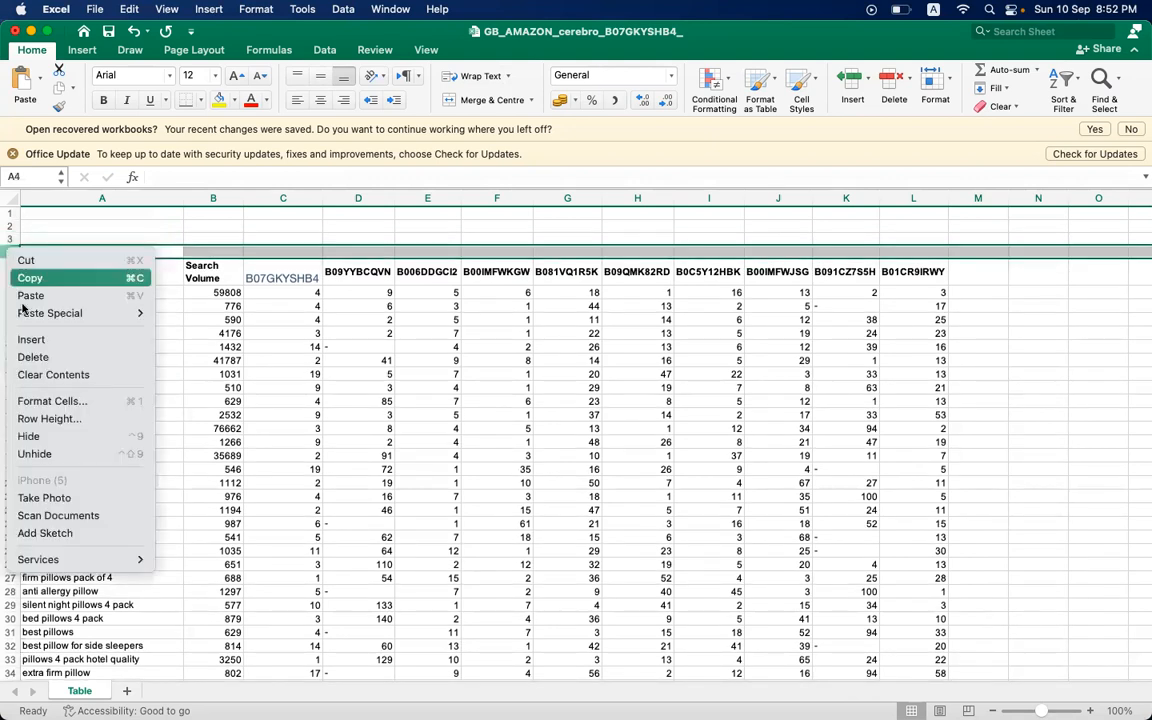
{"action": "left_click", "coordinate": [37, 342]}
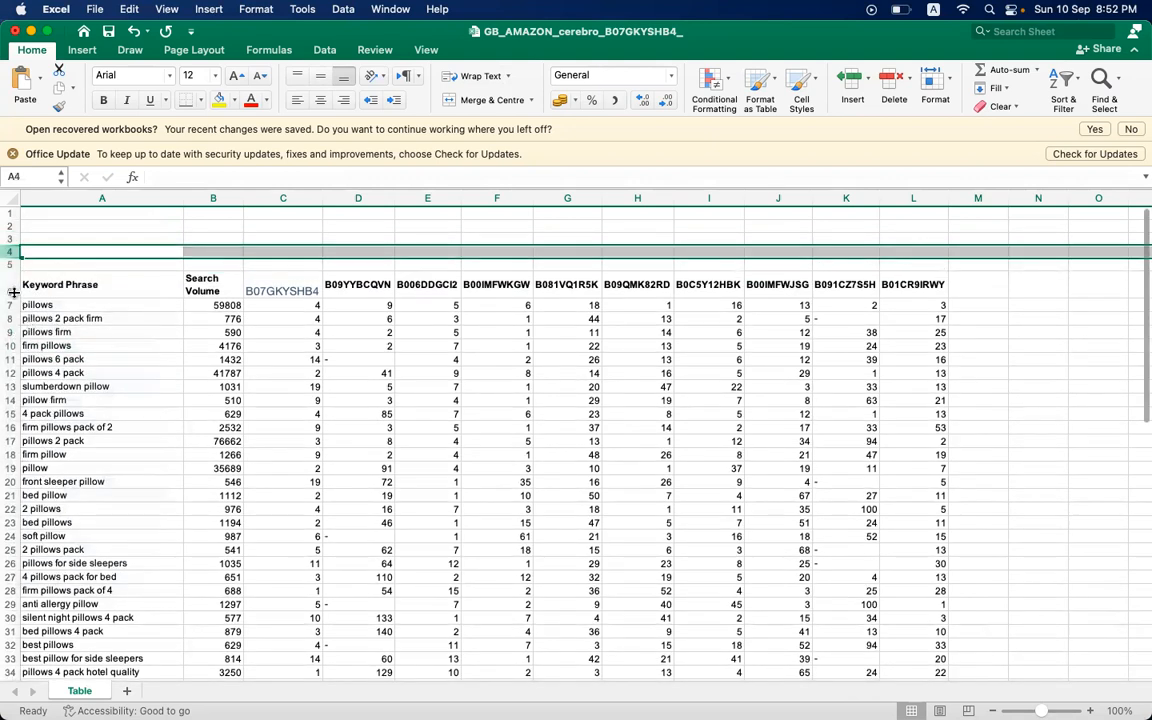
{"action": "right_click", "coordinate": [12, 262]}
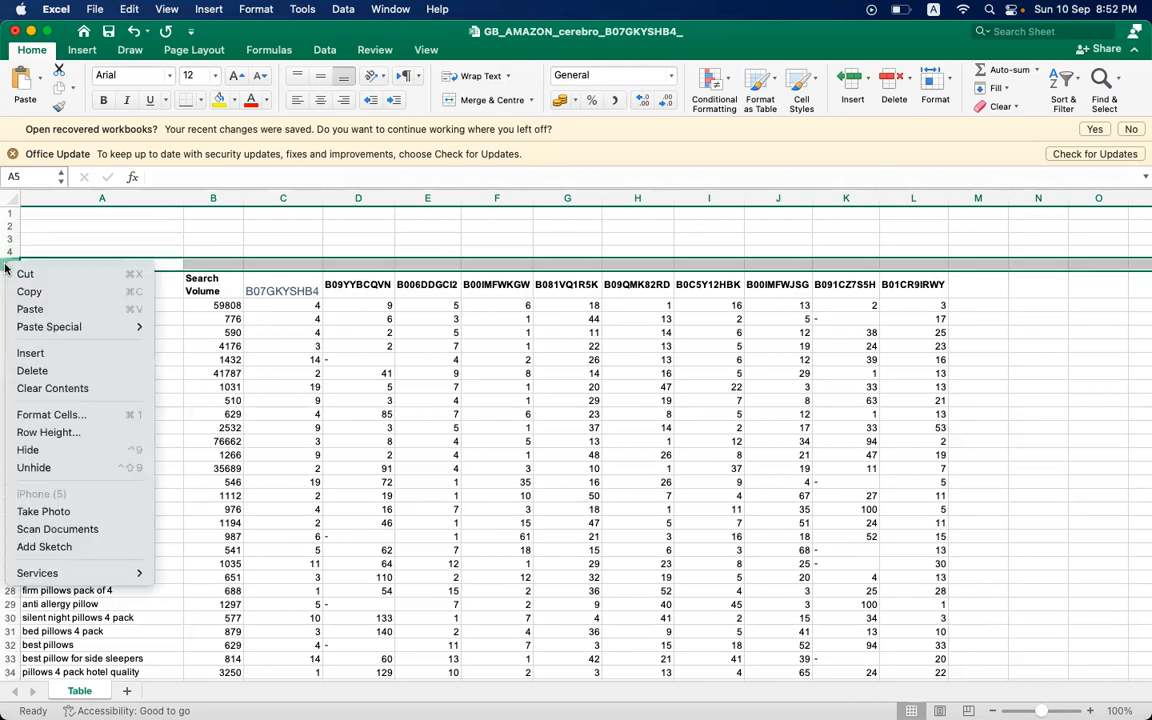
{"action": "left_click", "coordinate": [35, 352]}
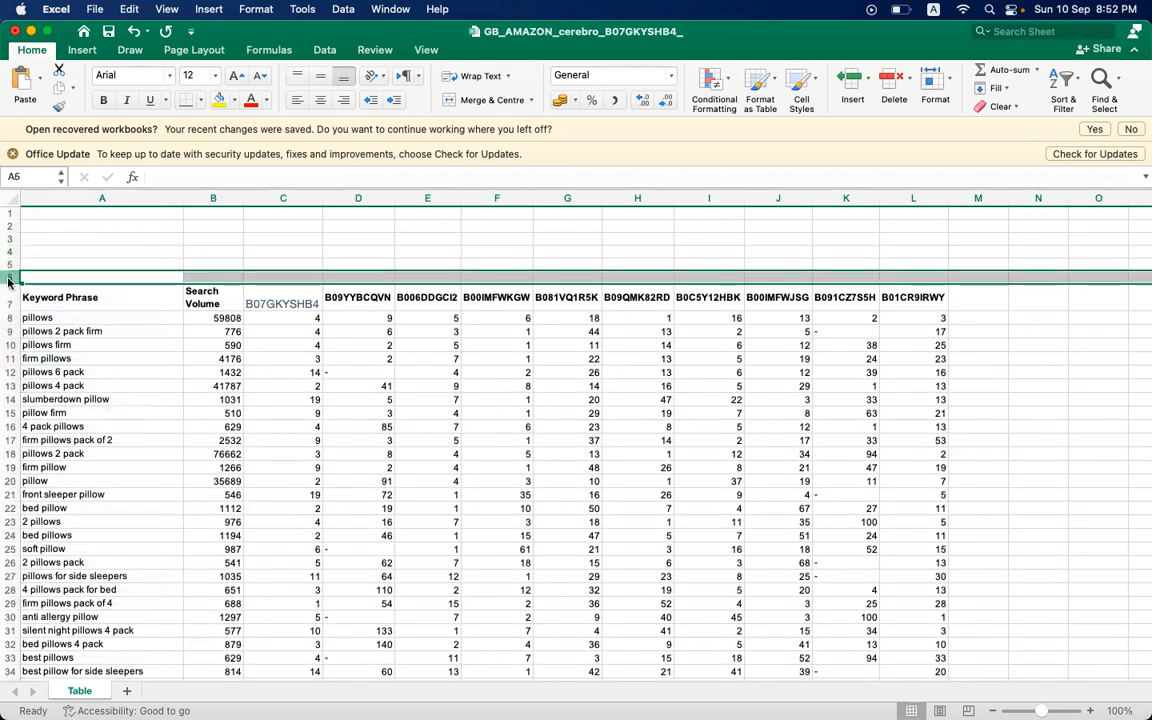
{"action": "right_click", "coordinate": [10, 283]}
{"action": "left_click", "coordinate": [35, 366]}
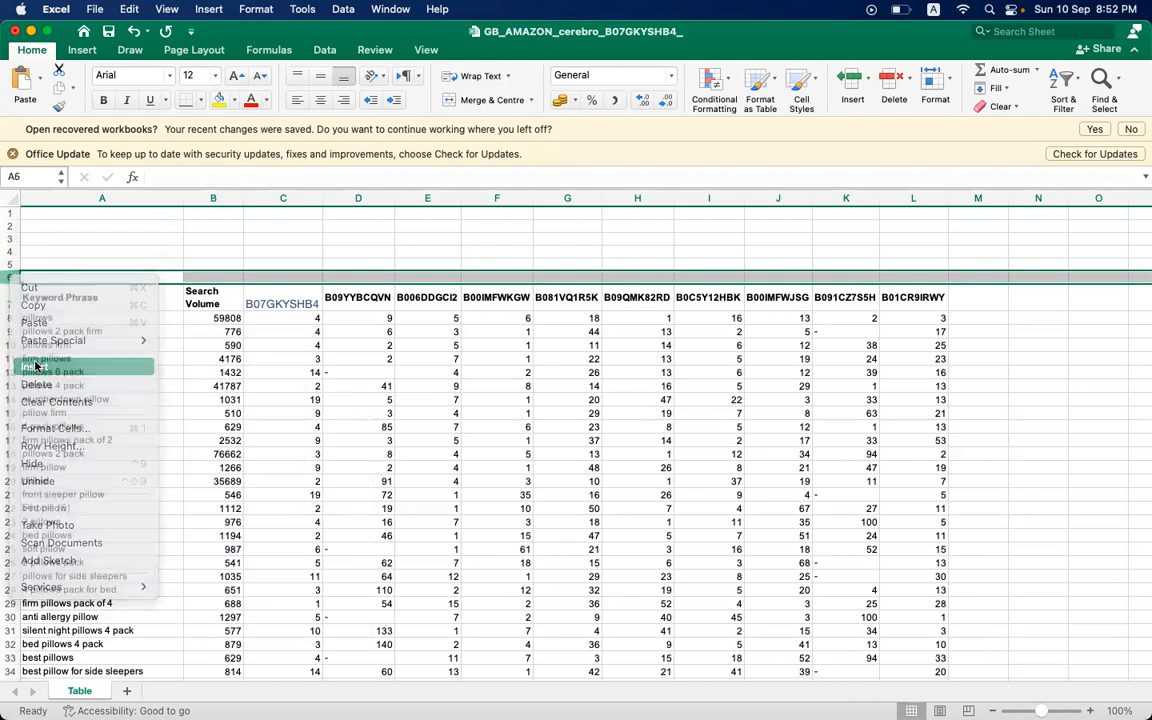
{"action": "right_click", "coordinate": [10, 290]}
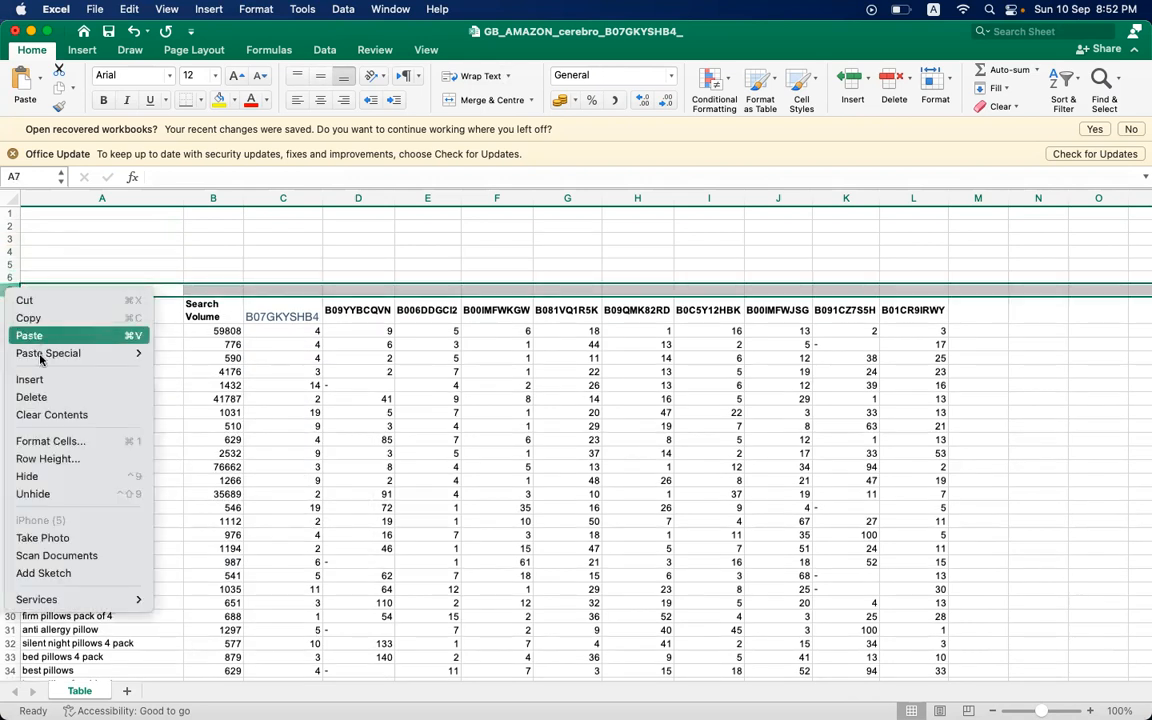
{"action": "left_click", "coordinate": [30, 379]}
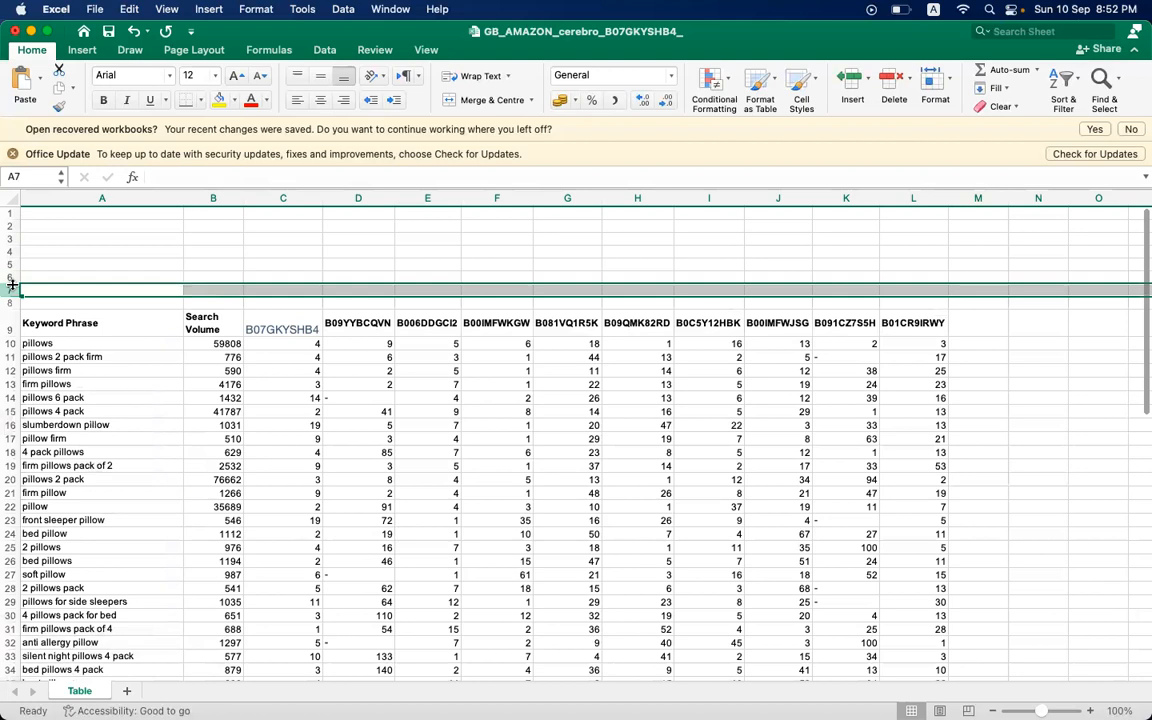
{"action": "right_click", "coordinate": [11, 289]}
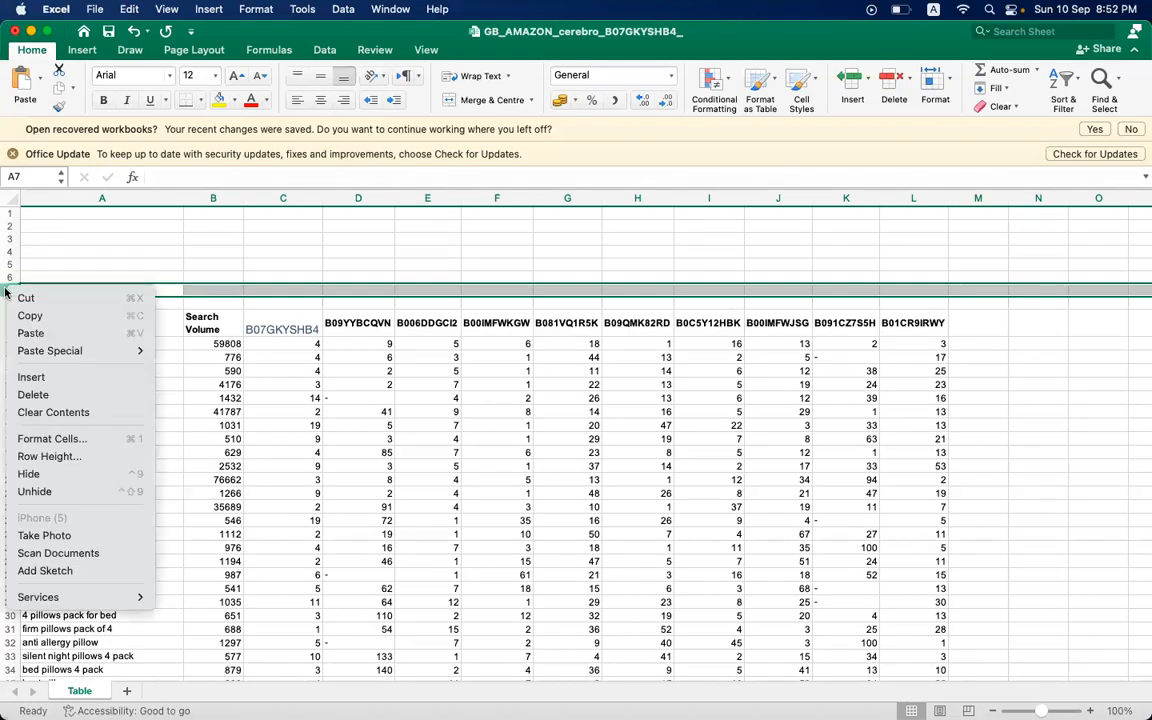
{"action": "left_click", "coordinate": [44, 384]}
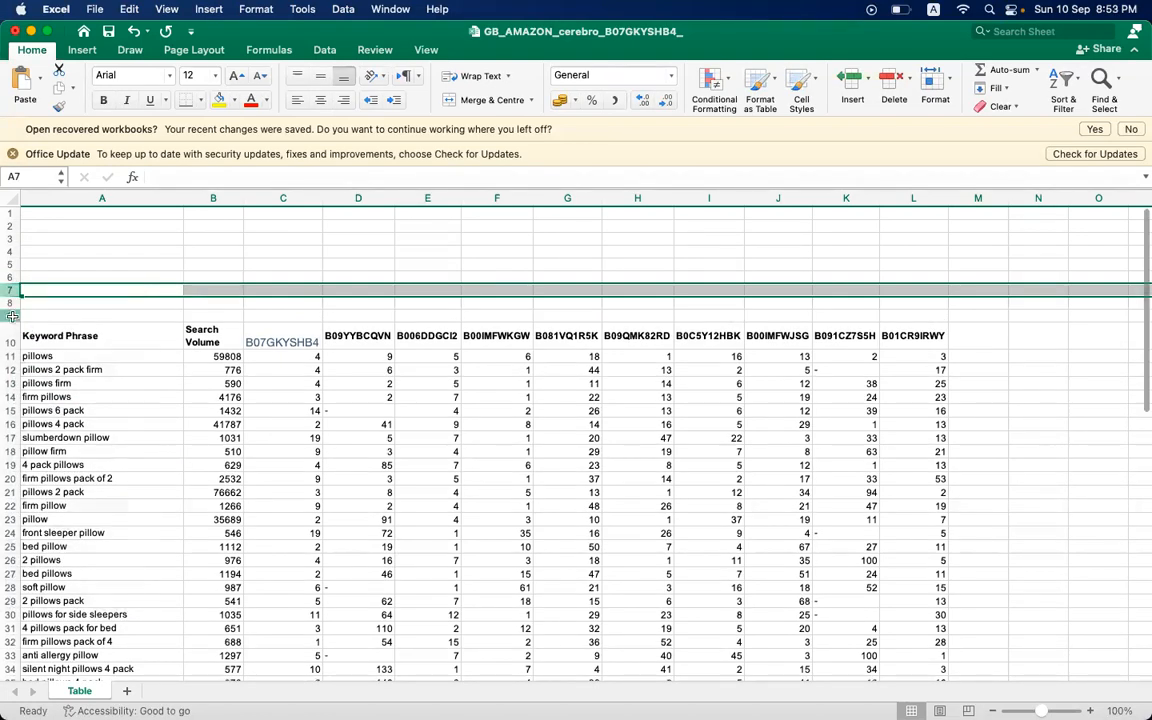
{"action": "left_click", "coordinate": [12, 316]}
{"action": "right_click", "coordinate": [12, 316]}
{"action": "left_click", "coordinate": [46, 407]}
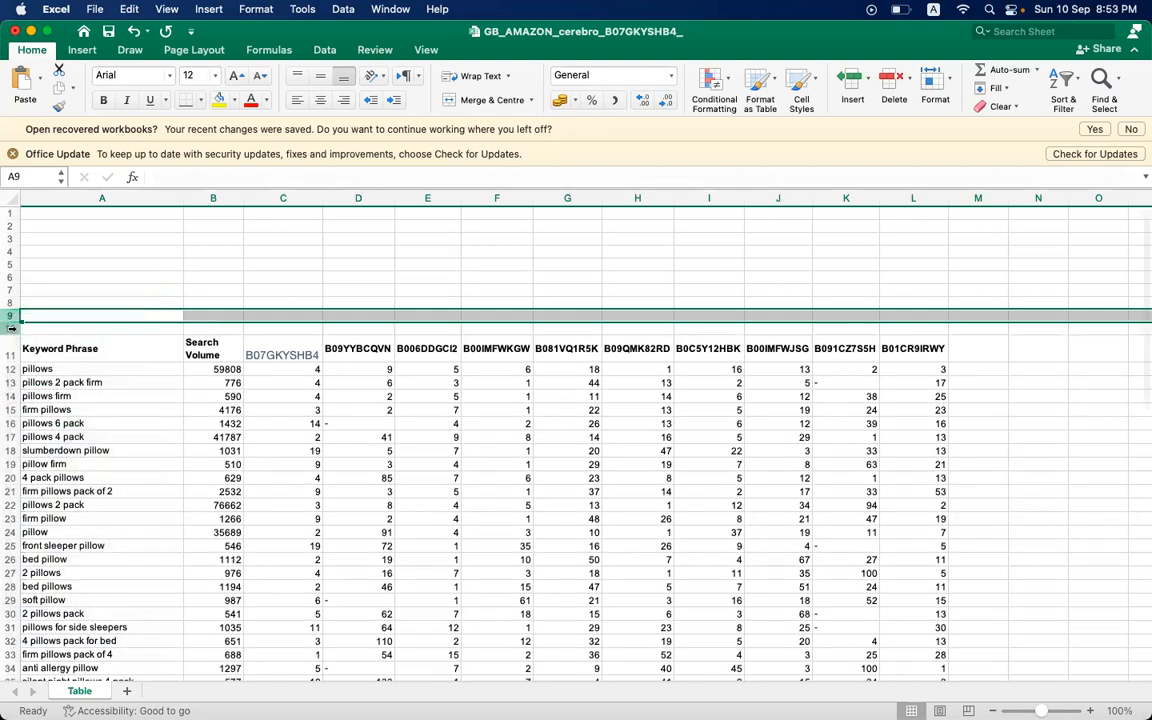
{"action": "right_click", "coordinate": [6, 329]}
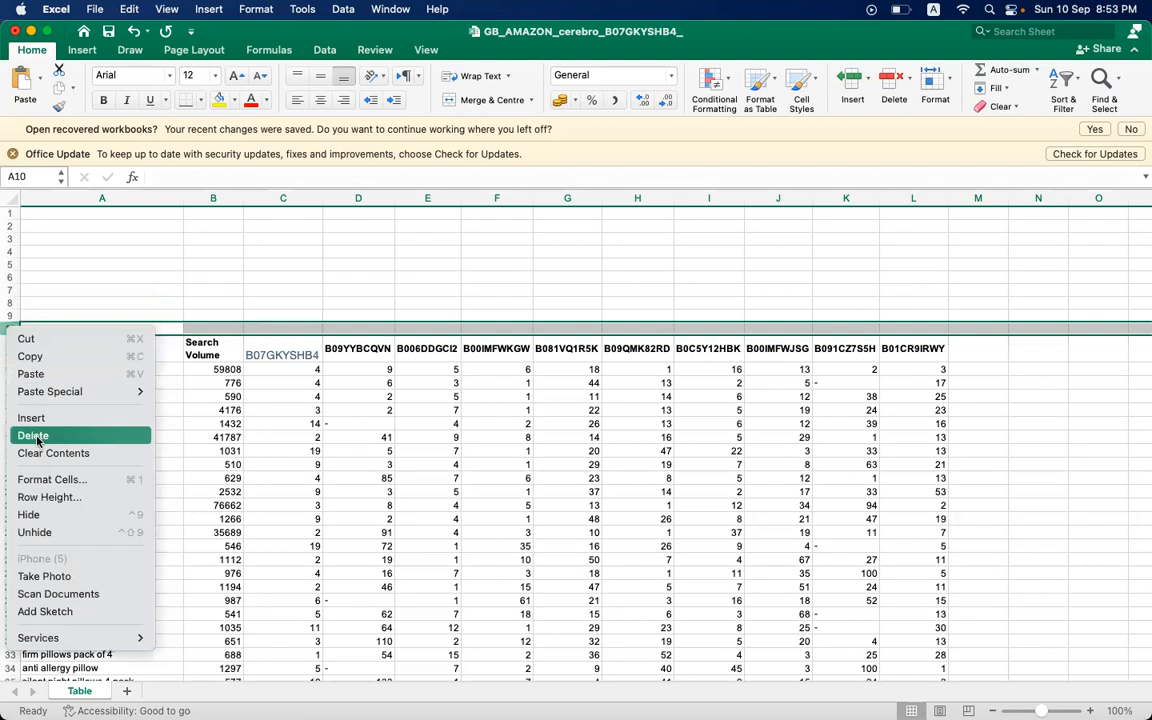
{"action": "left_click", "coordinate": [43, 420]}
{"action": "left_click", "coordinate": [440, 478]}
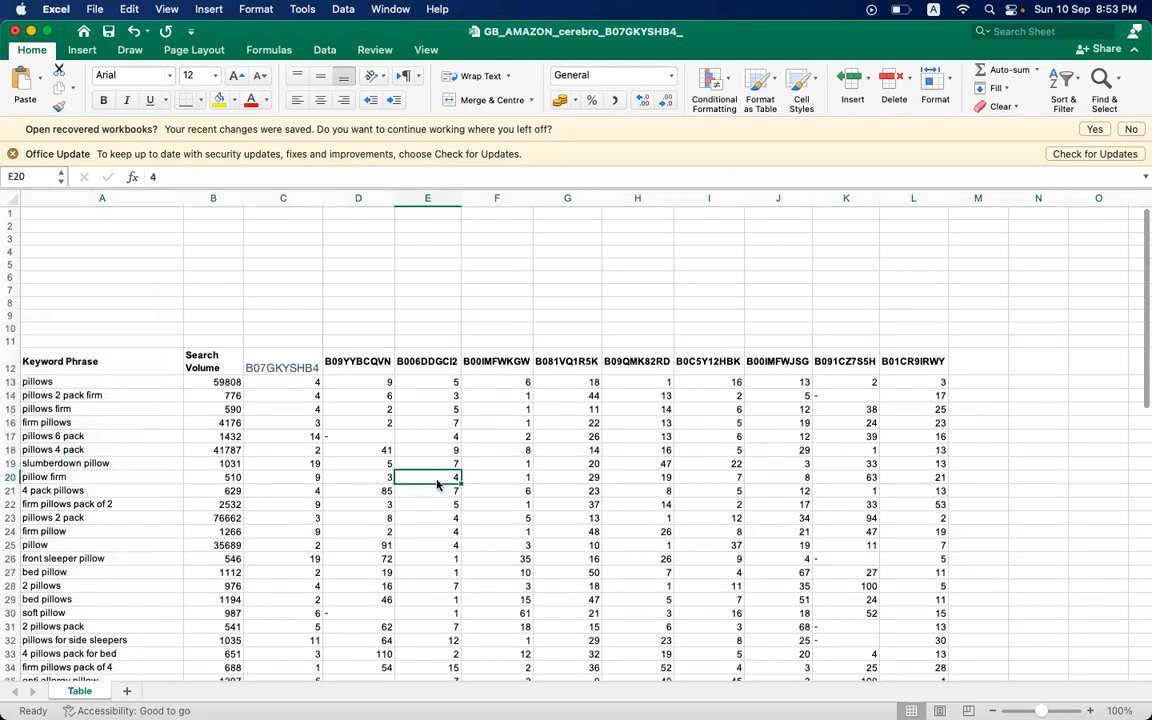
- Add filters to the header cells in row 12, from Keyword Phrase in column A across to column M
{"action": "left_click", "coordinate": [61, 362]}
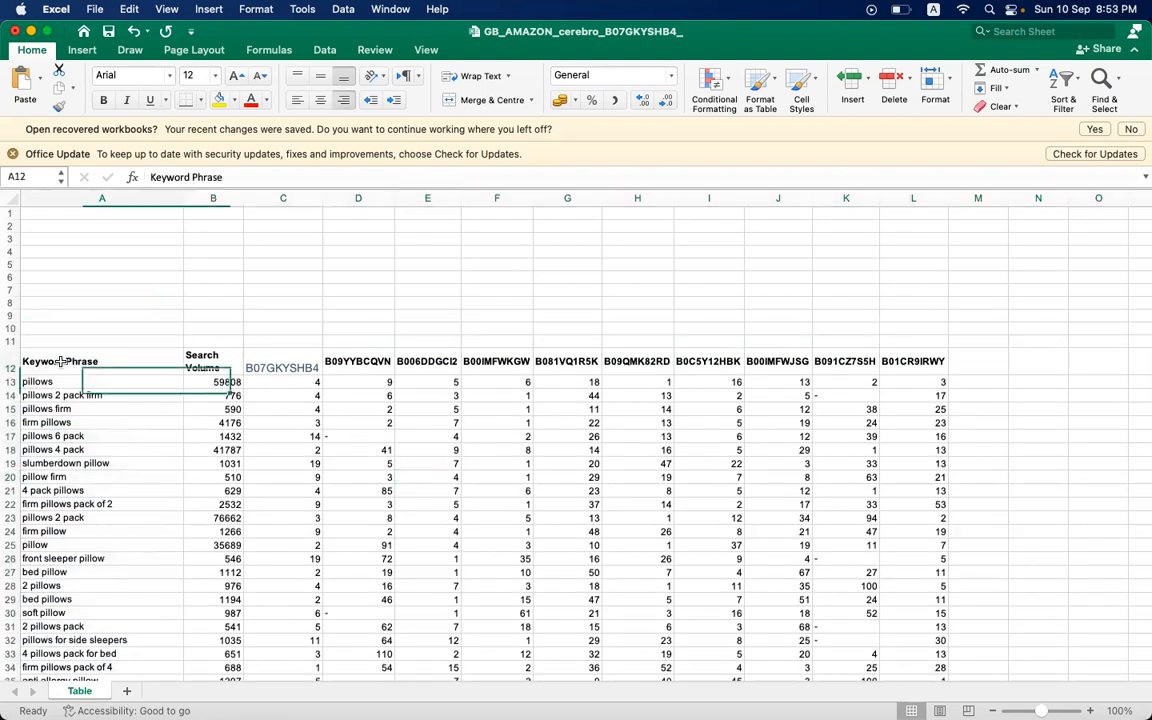
{"action": "key", "text": "shift+Right"}
{"action": "key", "text": "shift+Right"}
{"action": "key", "text": "shift+Right"}
{"action": "key", "text": "shift+Right"}
{"action": "key", "text": "shift+Right"}
{"action": "key", "text": "shift+Right"}
{"action": "key", "text": "shift+Right"}
{"action": "key", "text": "shift+Right"}
{"action": "key", "text": "shift+Right"}
{"action": "key", "text": "shift+Right"}
{"action": "key", "text": "shift+Right"}
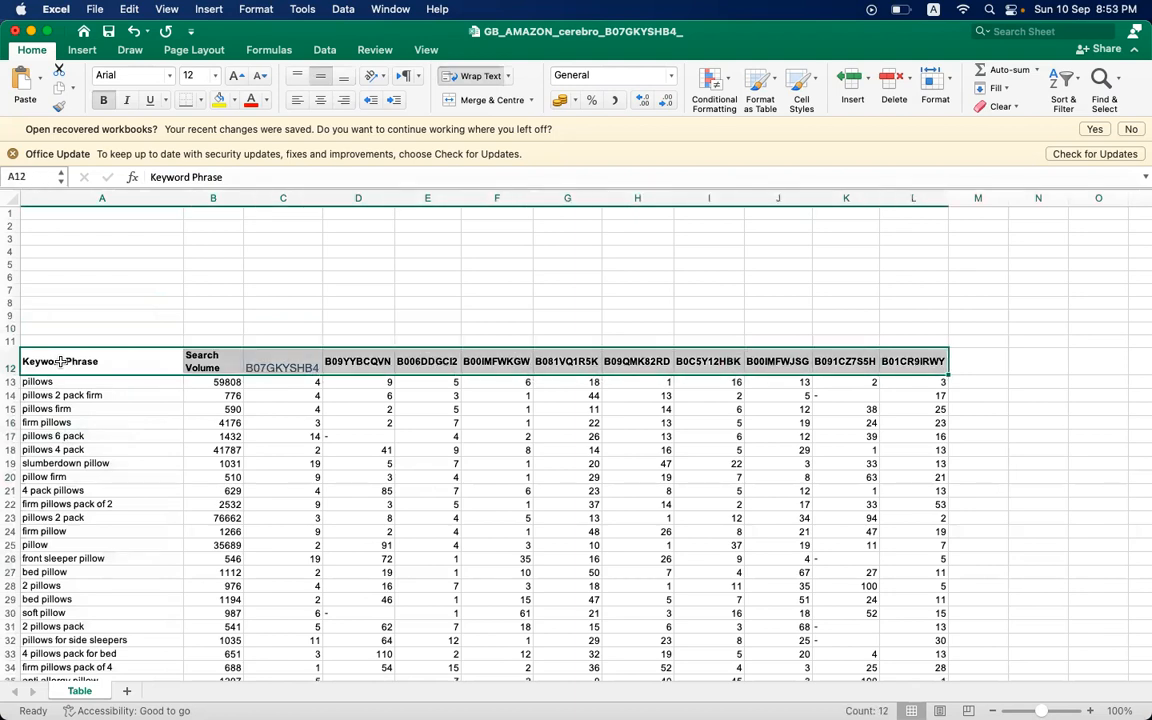
{"action": "key", "text": "shift+Right"}
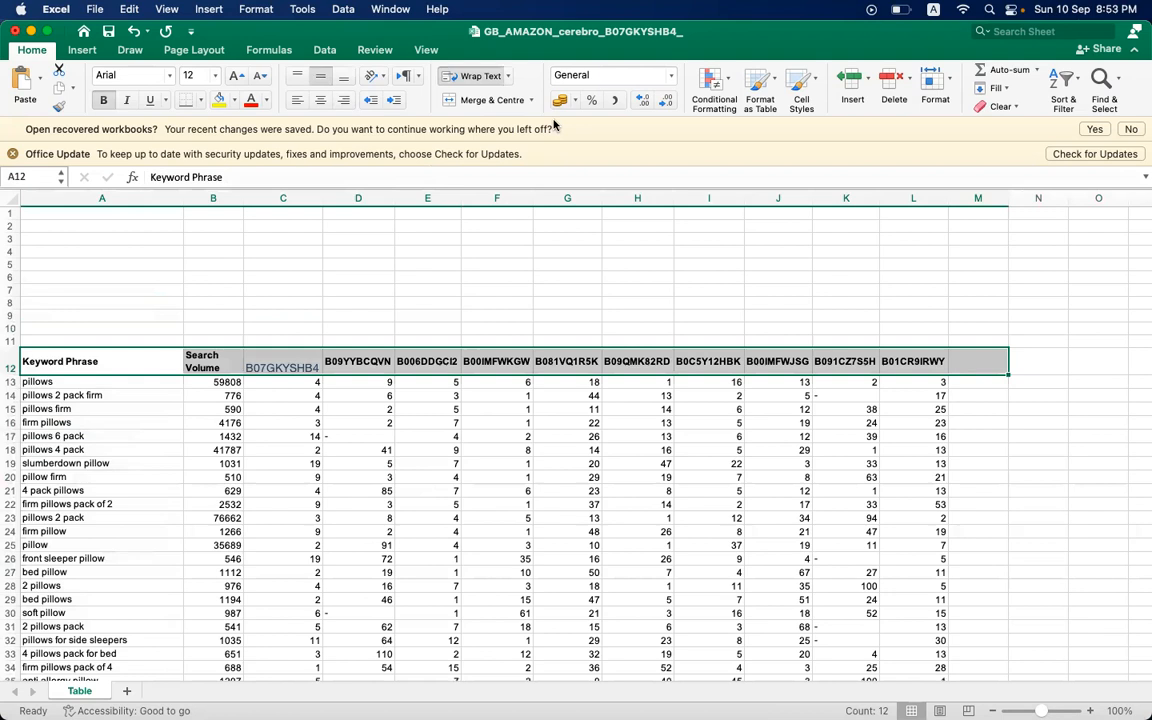
{"action": "left_click", "coordinate": [1066, 100]}
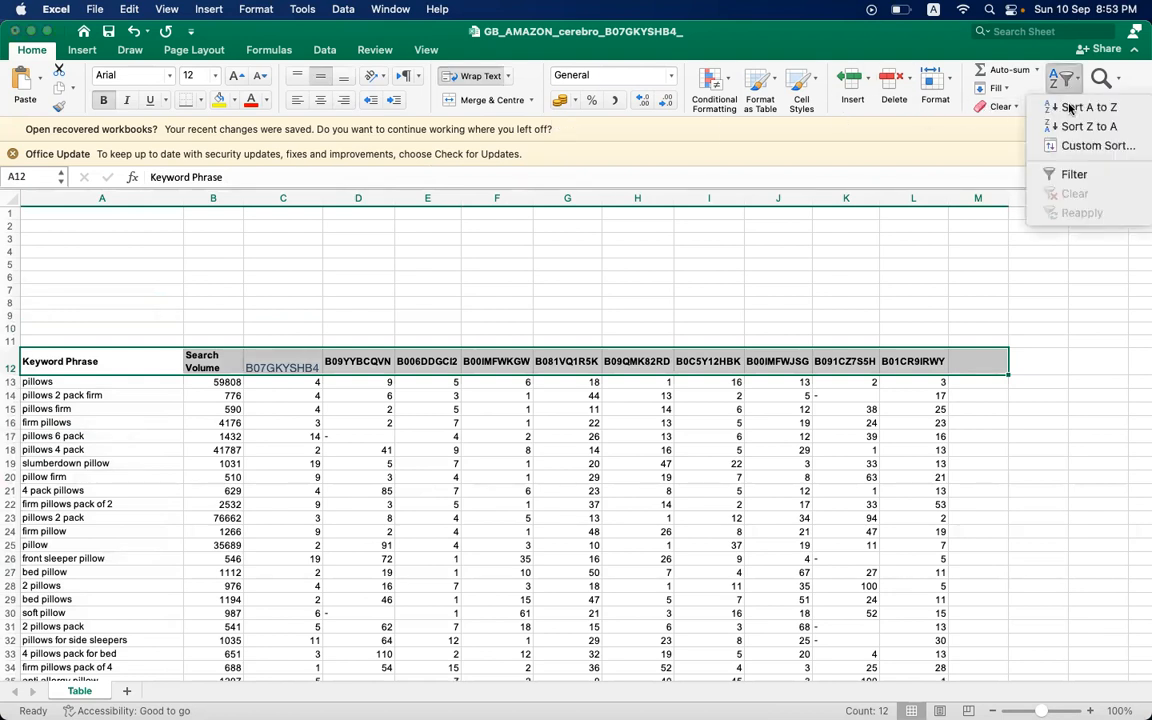
{"action": "left_click", "coordinate": [1070, 174]}
{"action": "left_click", "coordinate": [441, 395]}
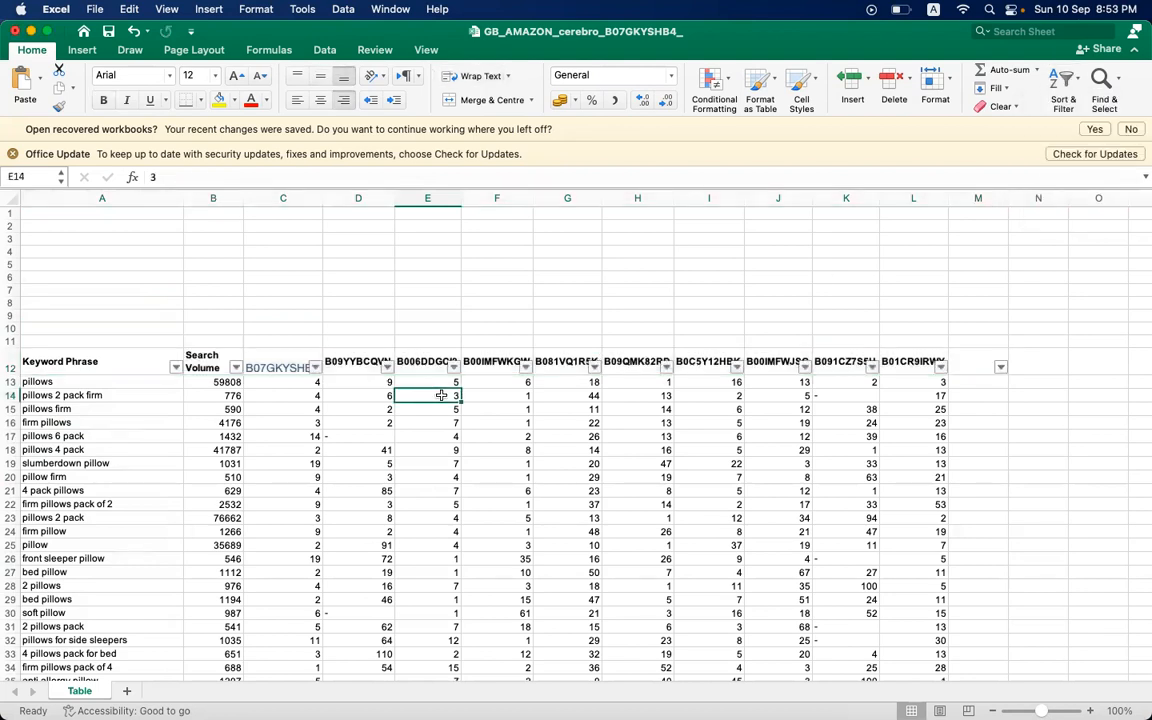
- Insert a blank column between Search Volume and the first ASIN column, B07GKYSHB4
{"action": "left_click", "coordinate": [292, 409]}
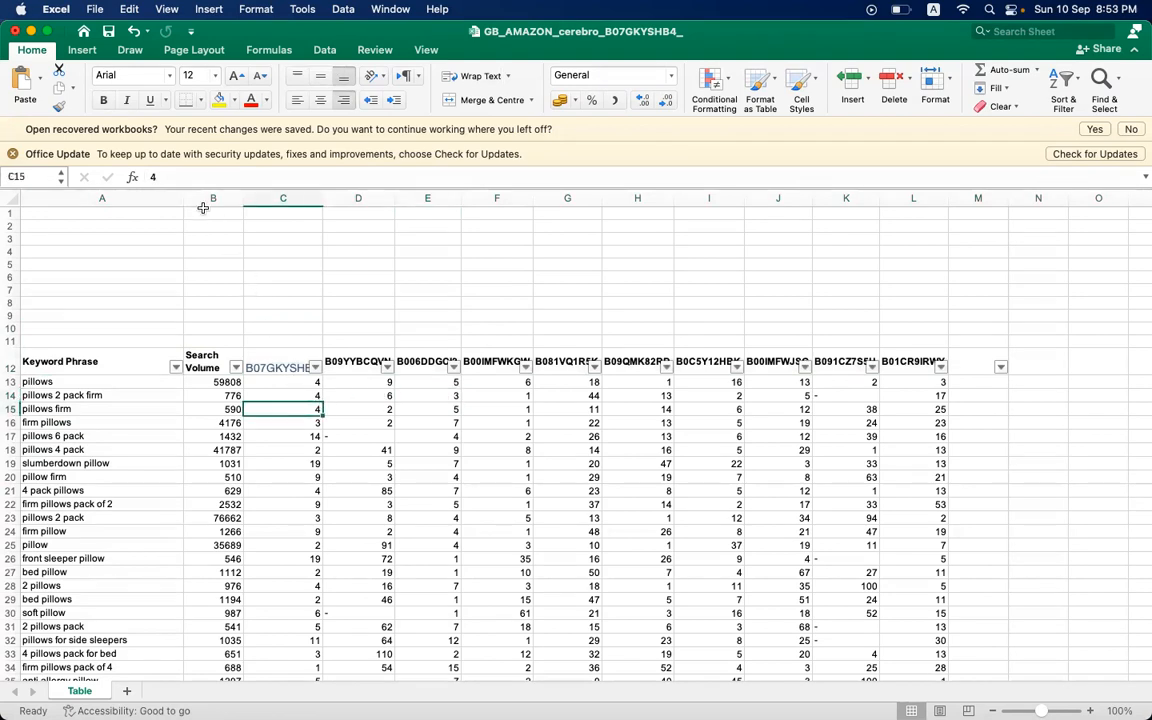
{"action": "left_click", "coordinate": [276, 358]}
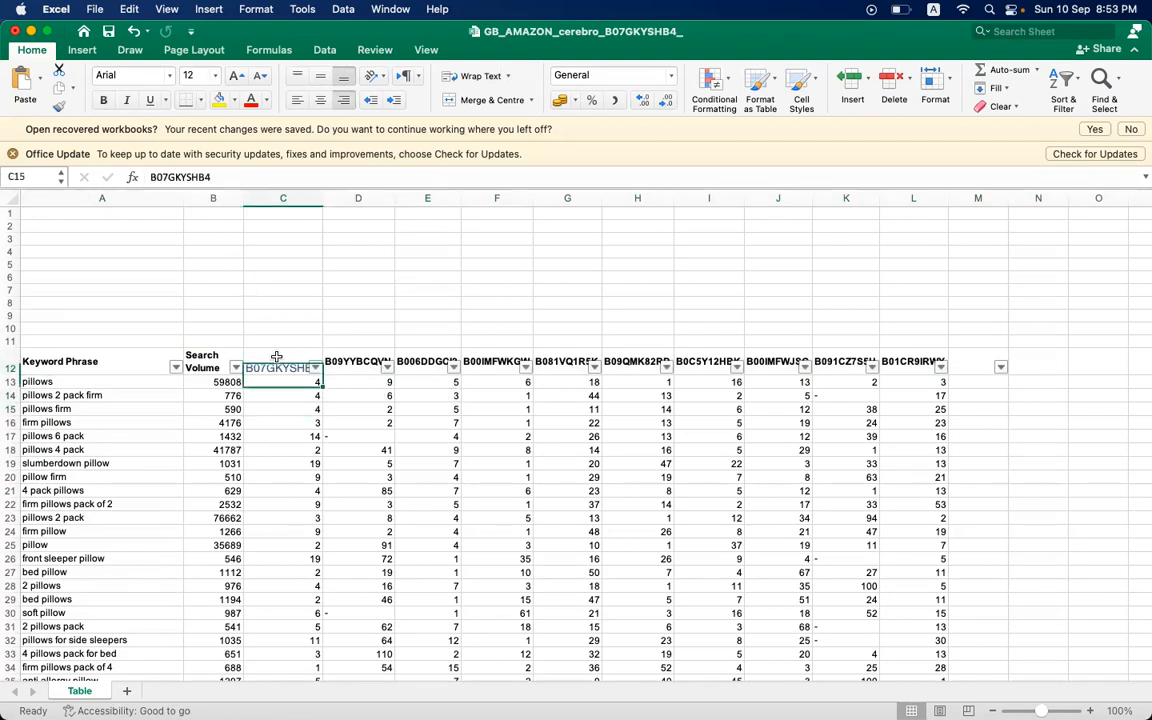
{"action": "left_click", "coordinate": [216, 352]}
{"action": "left_click", "coordinate": [268, 197]}
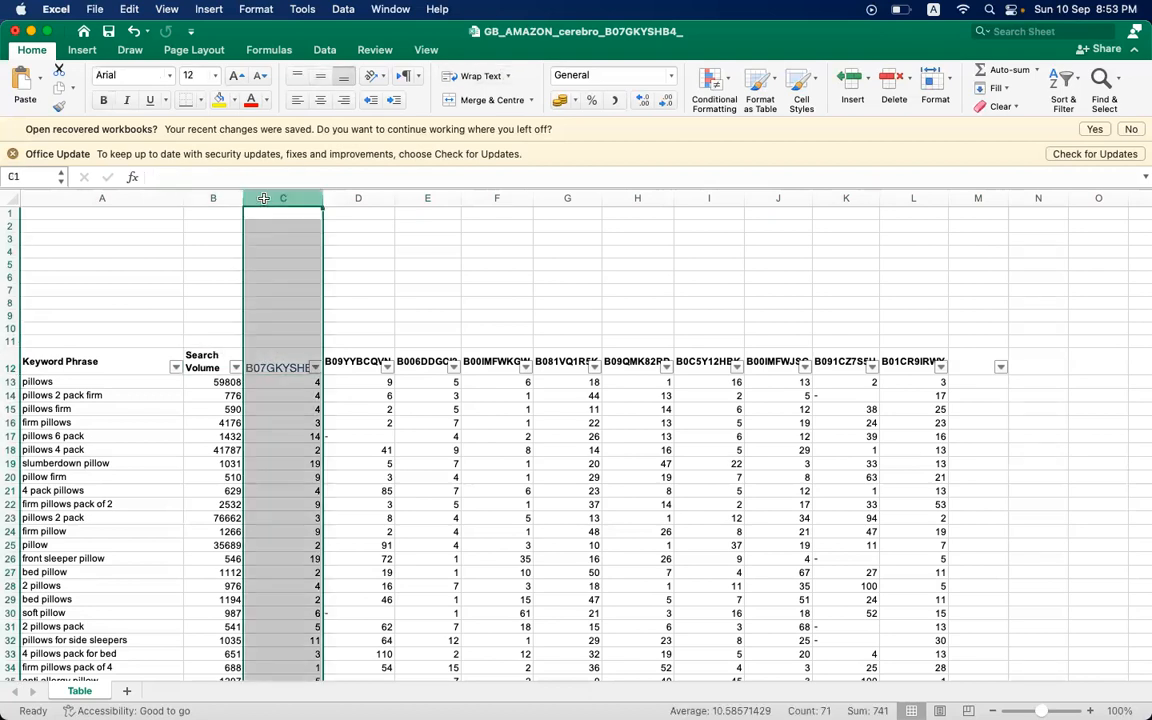
{"action": "right_click", "coordinate": [268, 198]}
{"action": "left_click", "coordinate": [297, 288]}
{"action": "left_click", "coordinate": [545, 340]}
- Enter the header RELIVANCY in C12 and size column C to be just wide enough for it
{"action": "left_click_drag", "start_coordinate": [302, 196], "coordinate": [385, 198]}
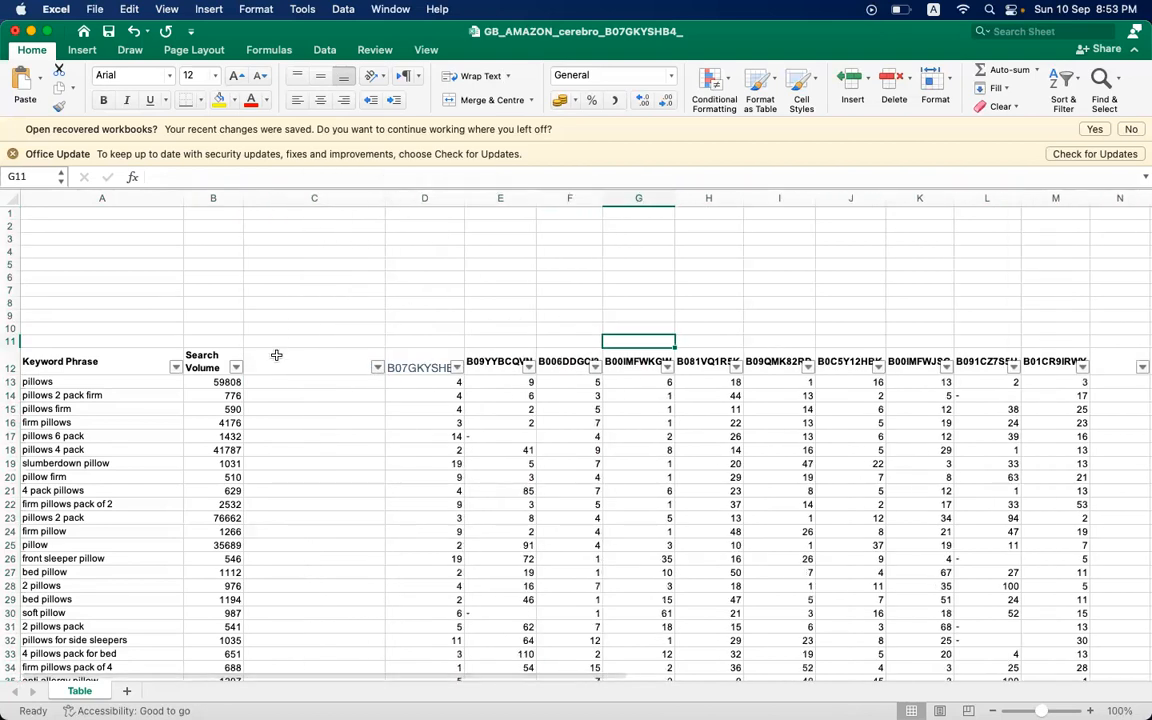
{"action": "left_click", "coordinate": [276, 355]}
{"action": "type", "text": "R"}
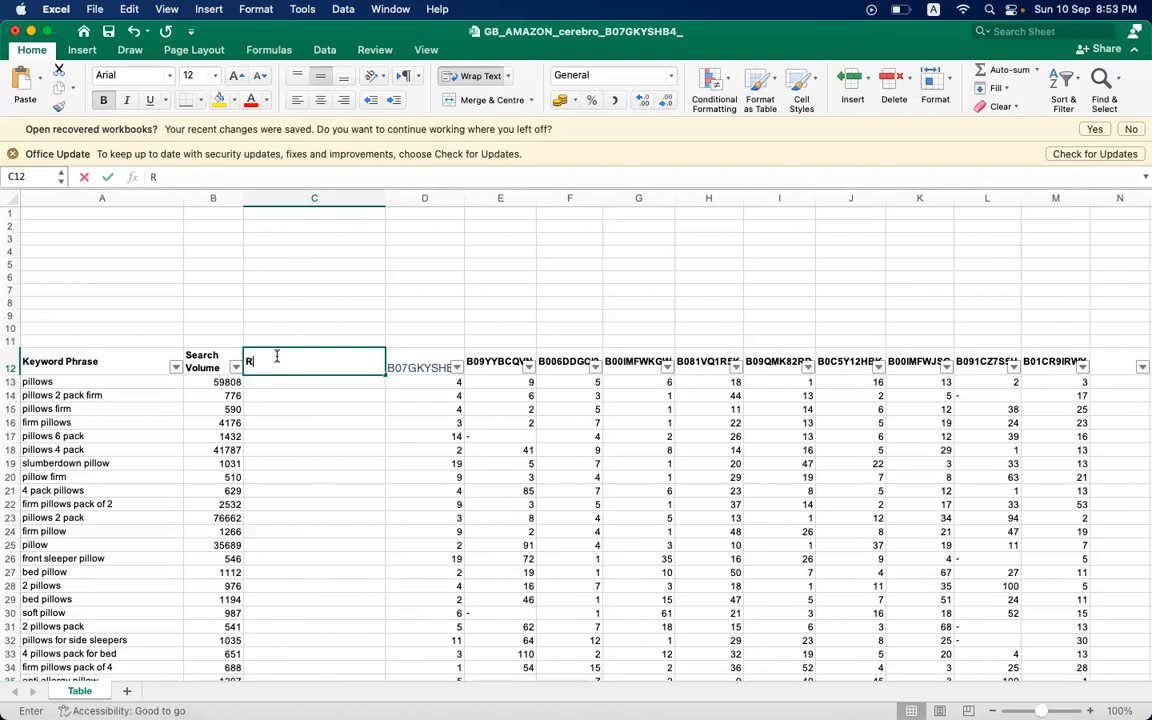
{"action": "type", "text": "ELIVANCY"}
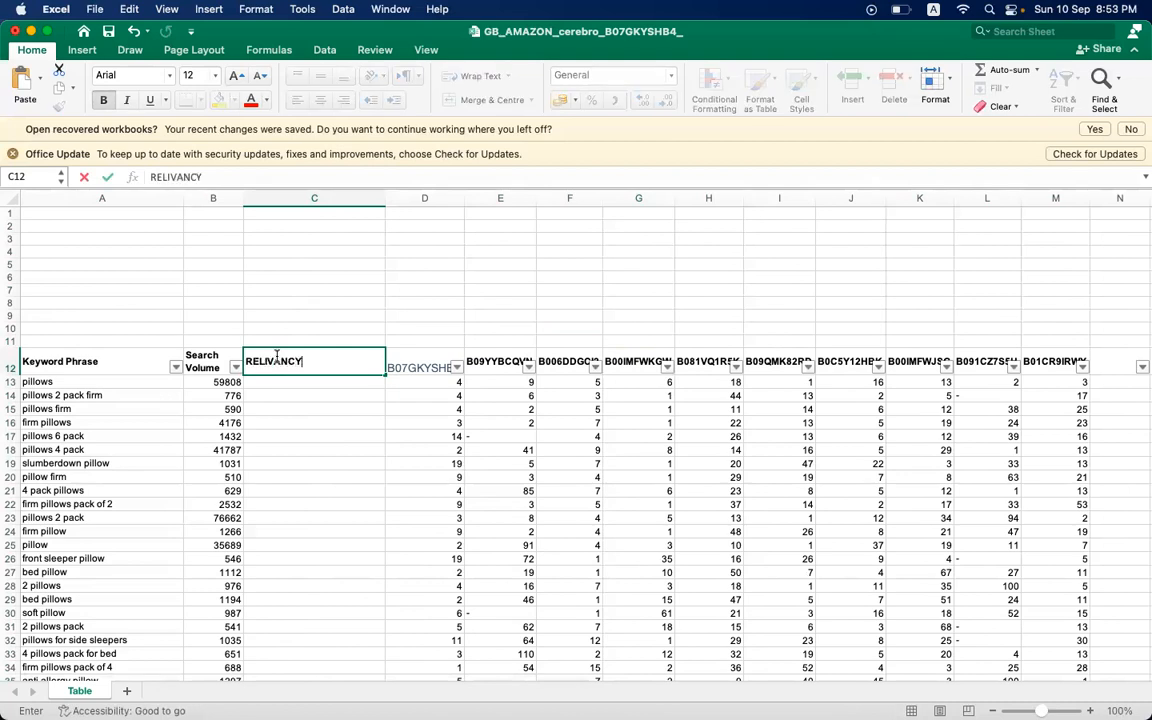
{"action": "key", "text": "Return"}
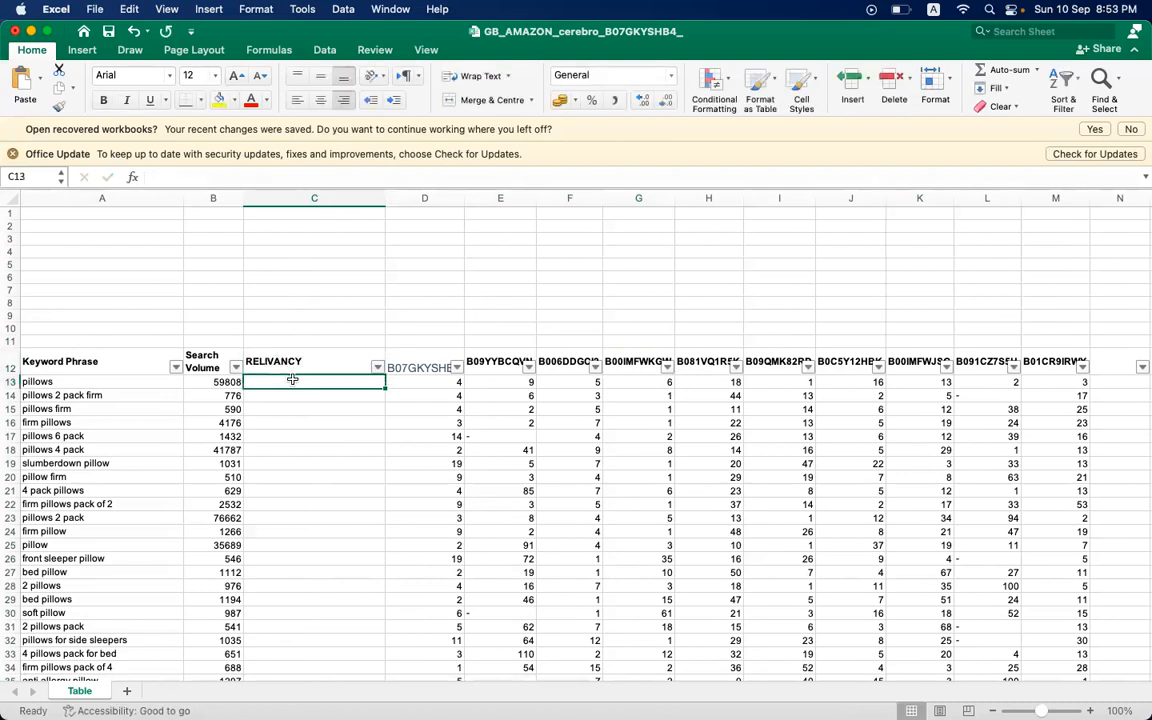
{"action": "left_click_drag", "start_coordinate": [385, 198], "coordinate": [302, 191]}
{"action": "left_click", "coordinate": [553, 400]}
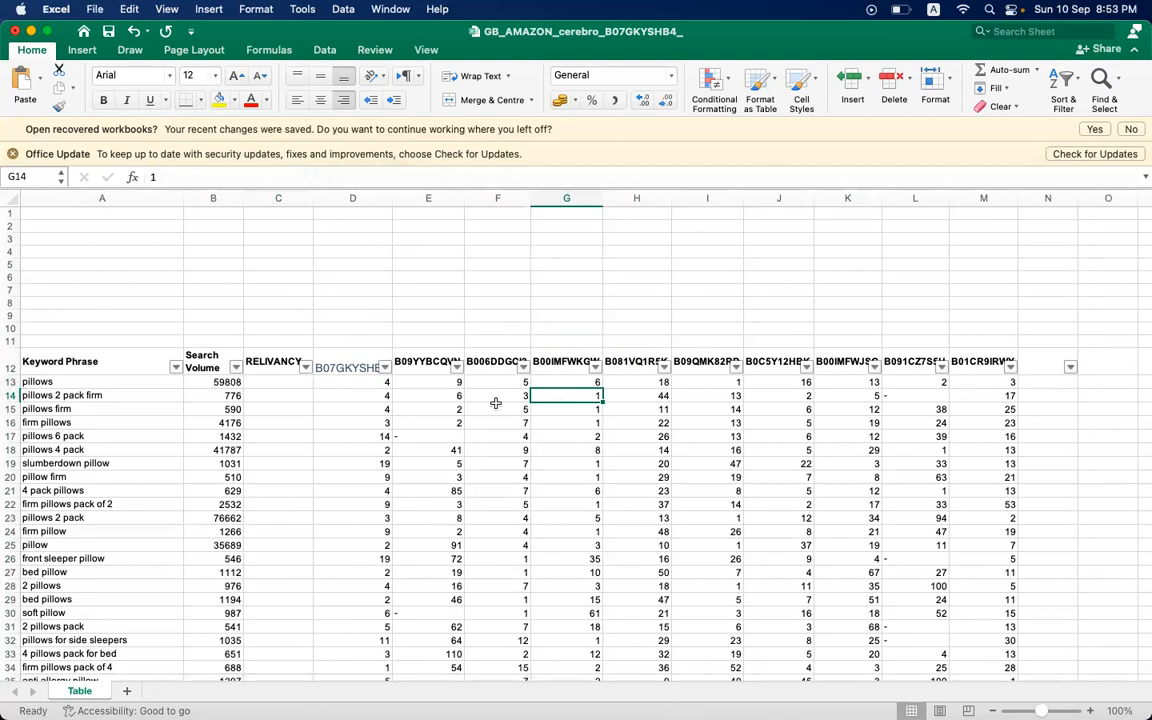
- Switch from the "pillows" keyword row to Chrome, close the Xray overlay and examine the Amazon UK search results for "pillows"
{"action": "left_click", "coordinate": [79, 381]}
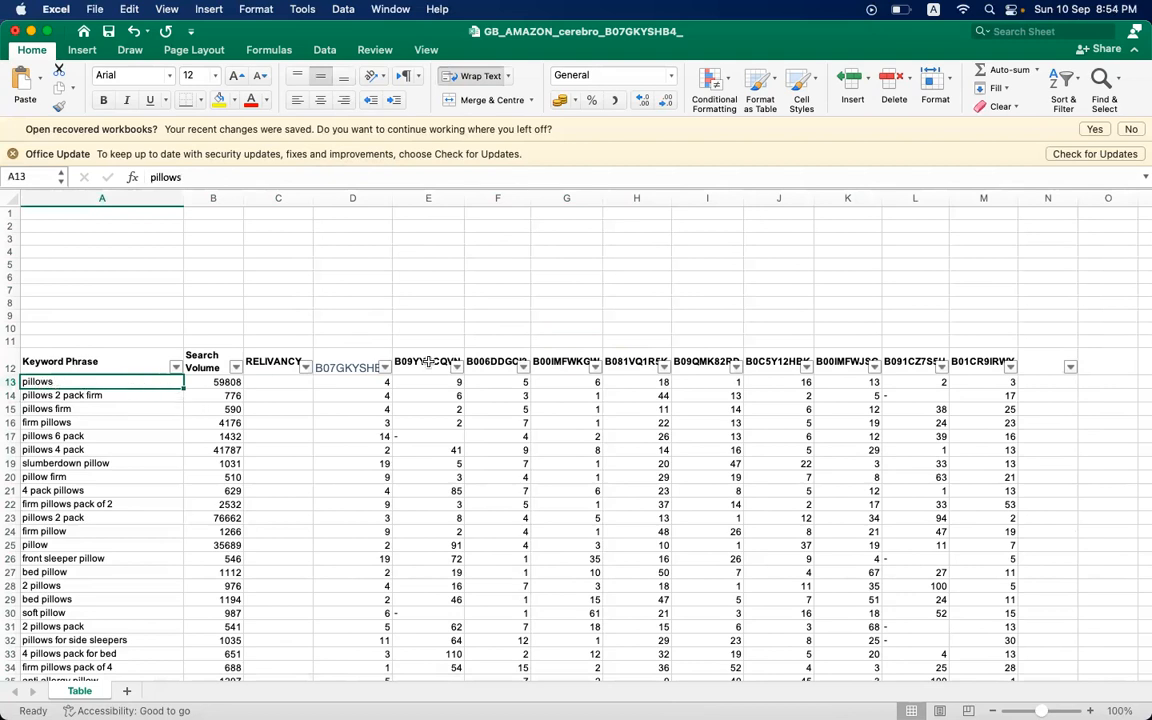
{"action": "left_click", "coordinate": [360, 366]}
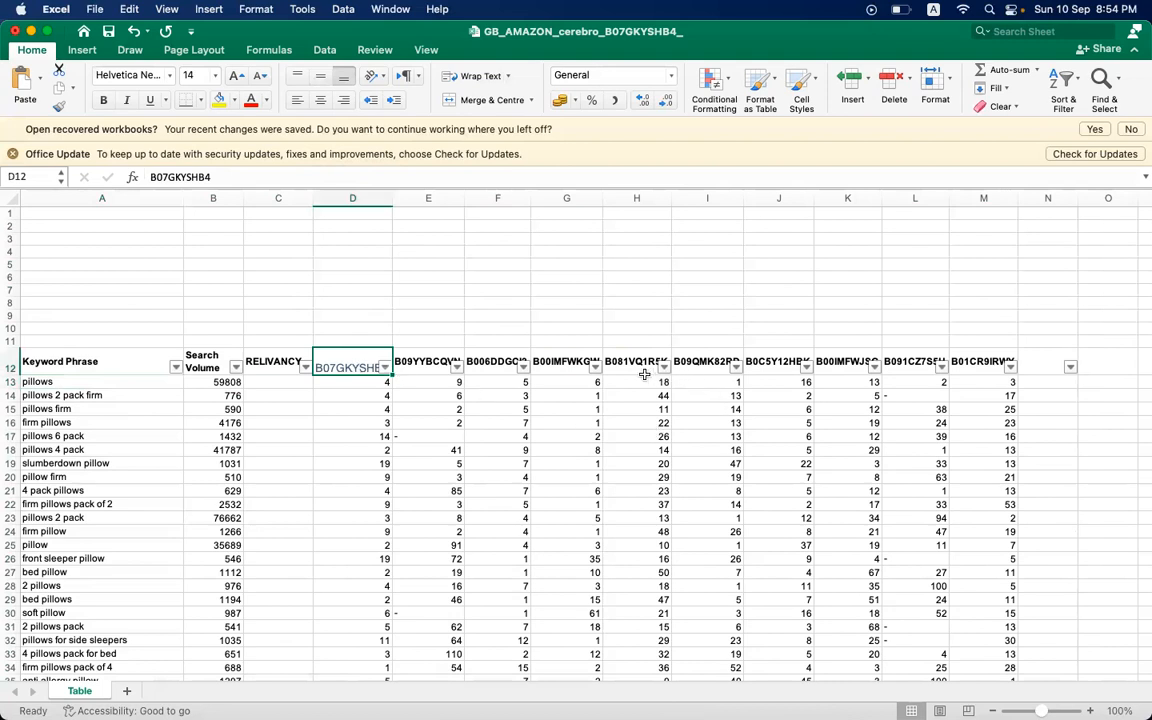
{"action": "left_click", "coordinate": [139, 382]}
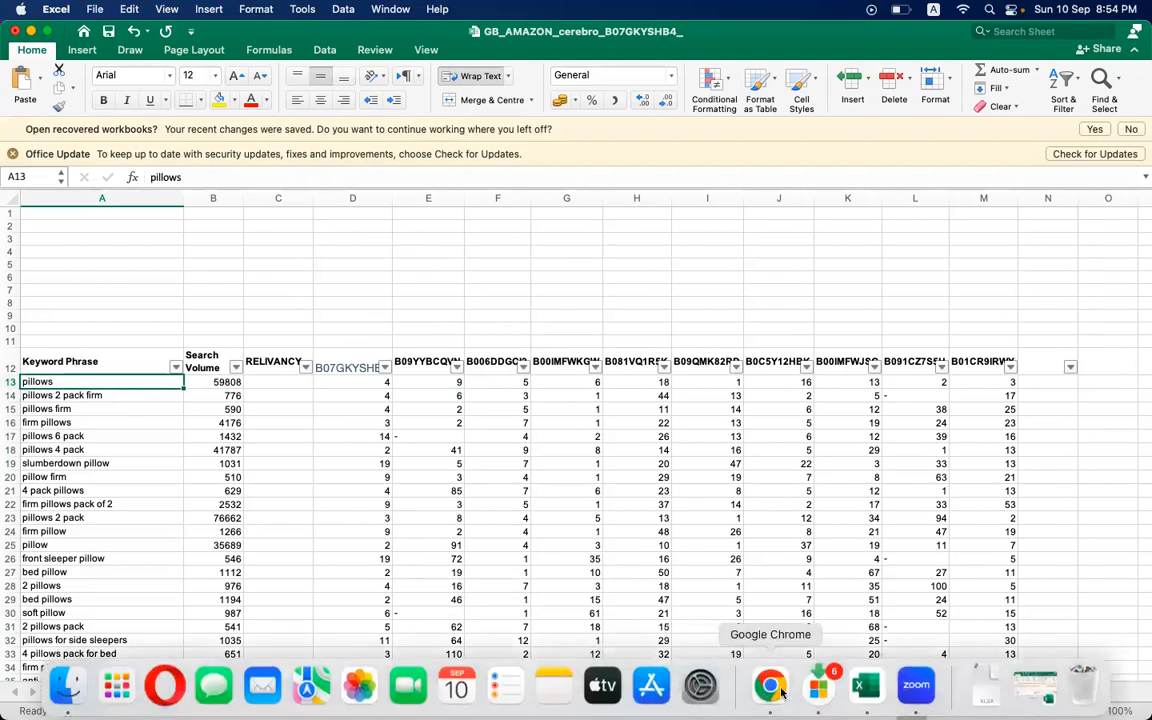
{"action": "left_click", "coordinate": [771, 688]}
{"action": "scroll", "coordinate": [560, 350], "scroll_direction": "up", "scroll_amount": 10}
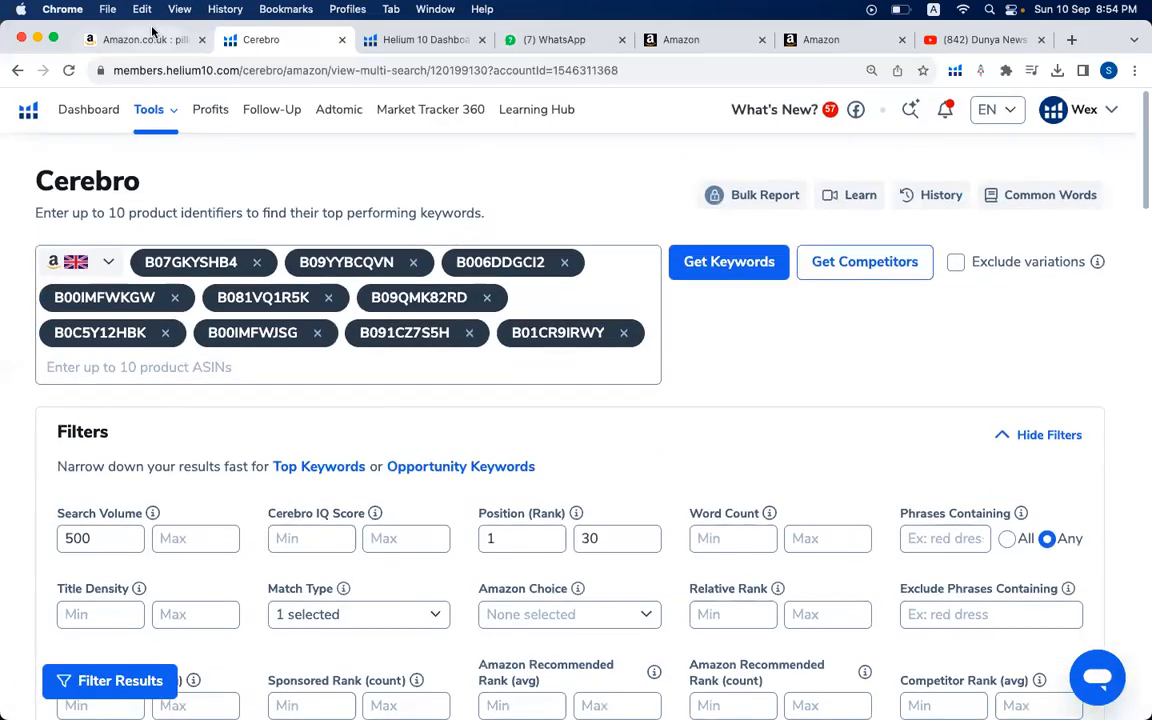
{"action": "left_click", "coordinate": [150, 38]}
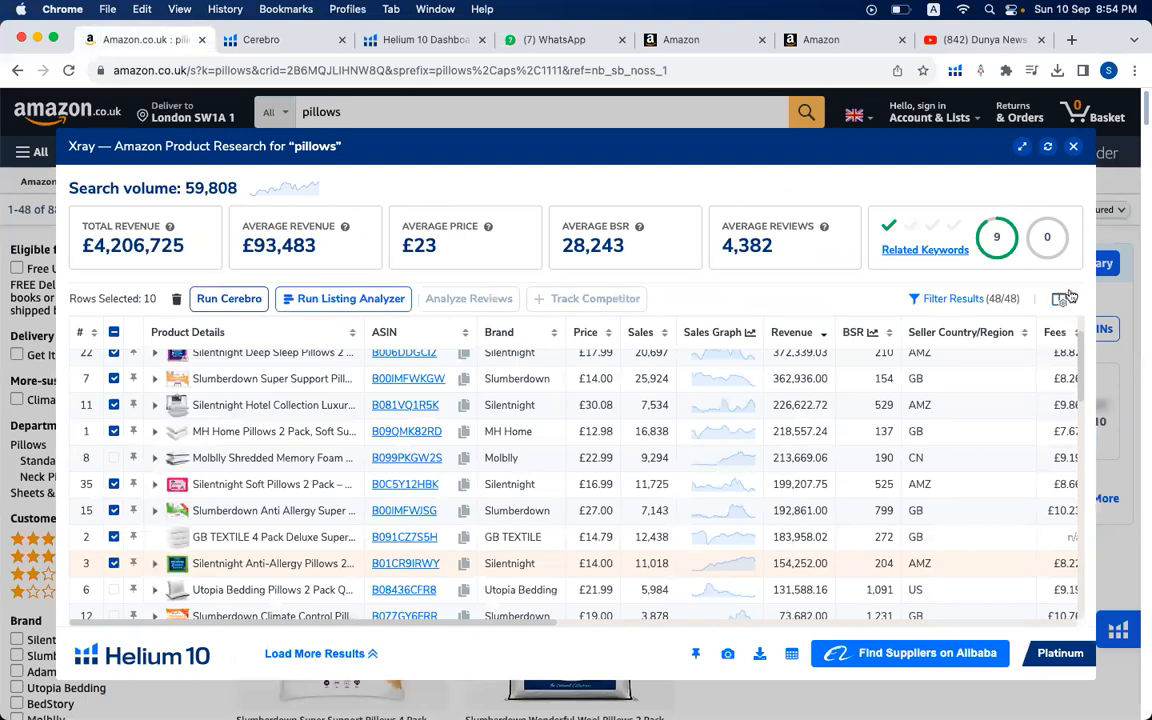
{"action": "left_click", "coordinate": [1075, 148]}
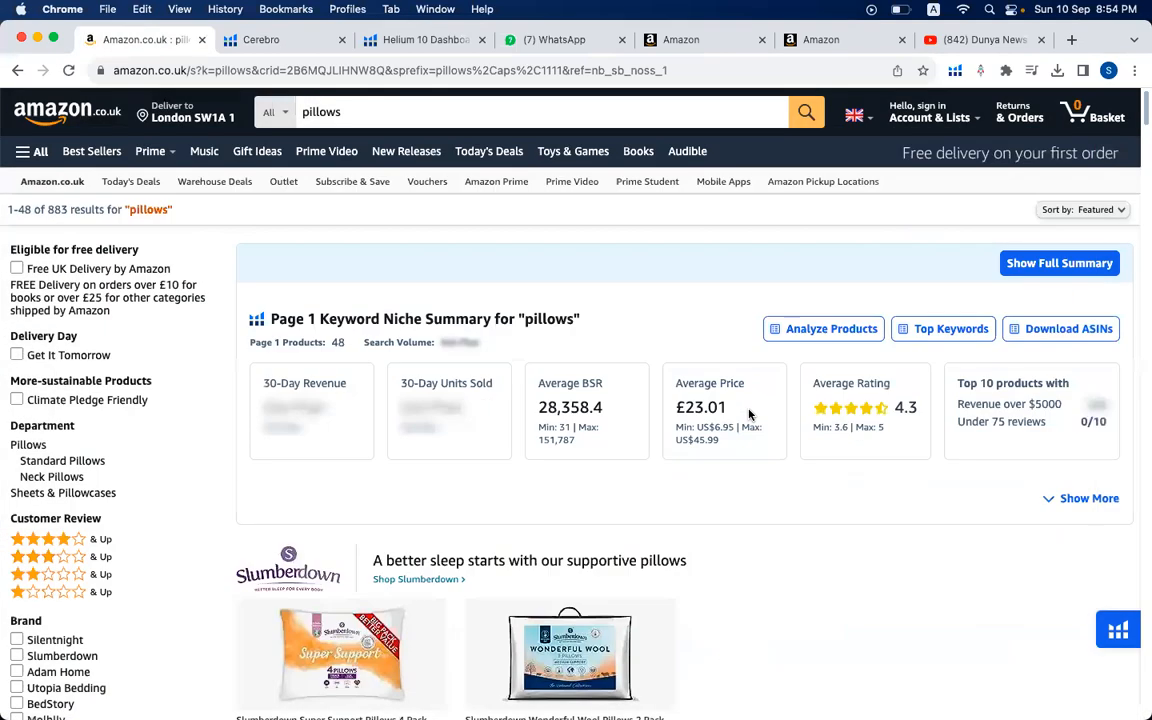
{"action": "scroll", "coordinate": [746, 411], "scroll_direction": "down", "scroll_amount": 5}
{"action": "scroll", "coordinate": [749, 415], "scroll_direction": "down", "scroll_amount": 10}
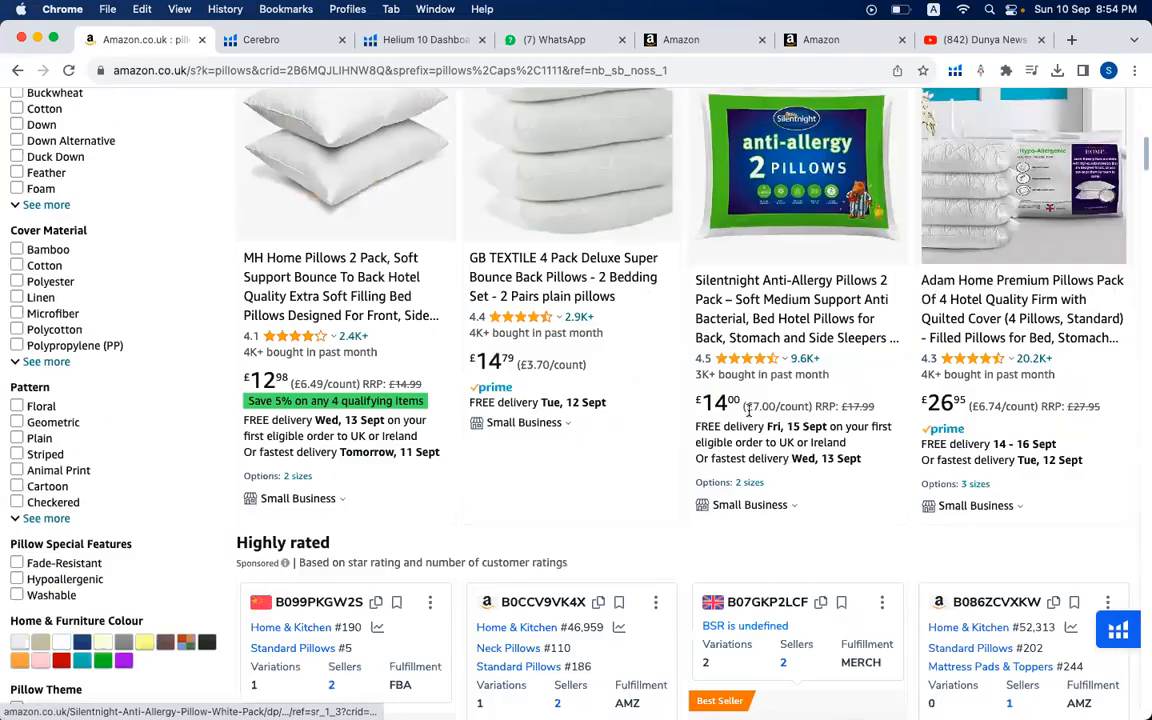
{"action": "scroll", "coordinate": [749, 415], "scroll_direction": "down", "scroll_amount": 4}
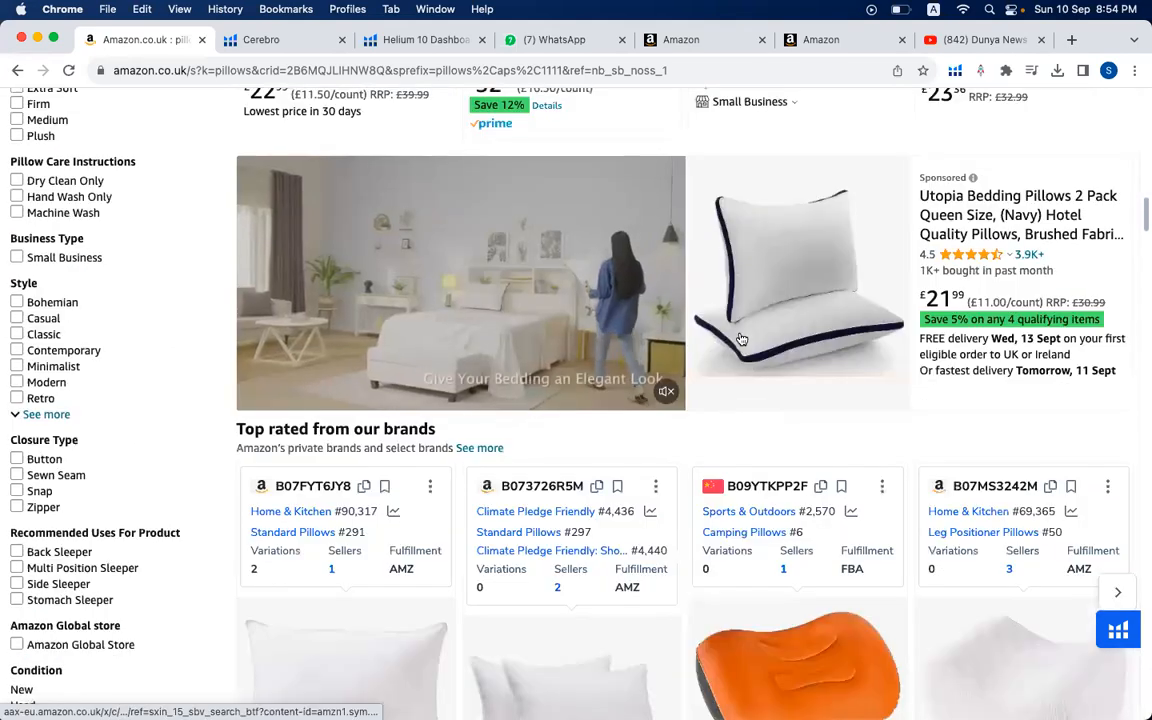
{"action": "scroll", "coordinate": [532, 319], "scroll_direction": "down", "scroll_amount": 7}
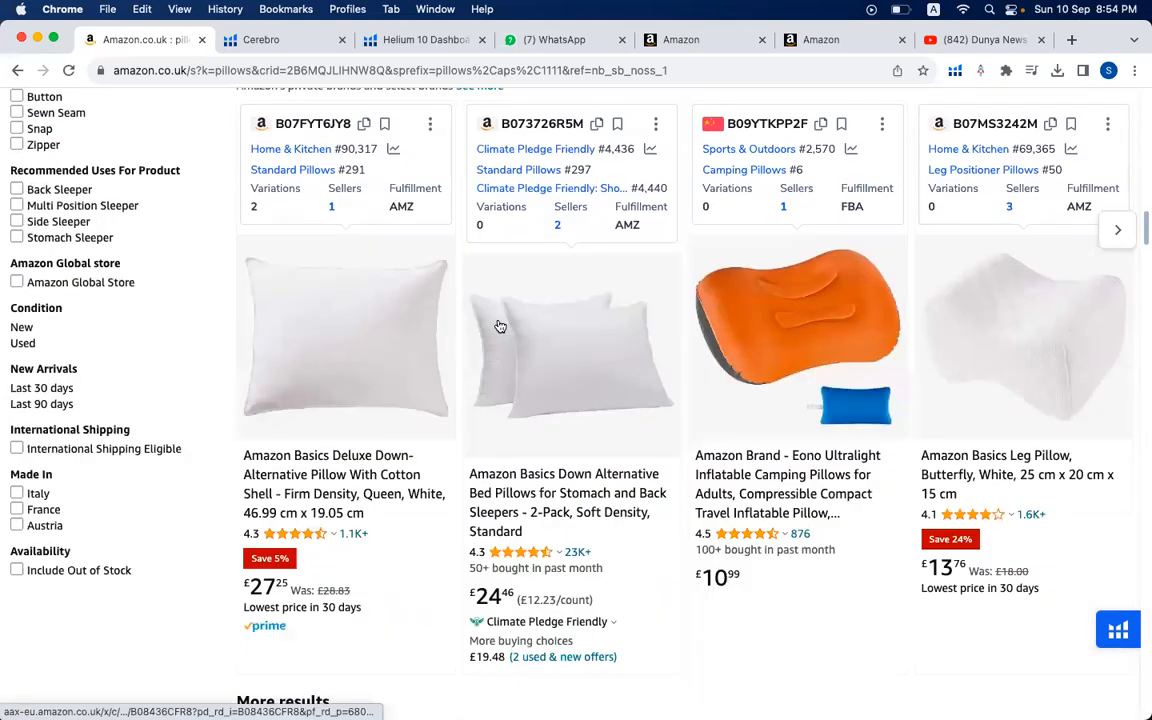
{"action": "scroll", "coordinate": [464, 418], "scroll_direction": "down", "scroll_amount": 7}
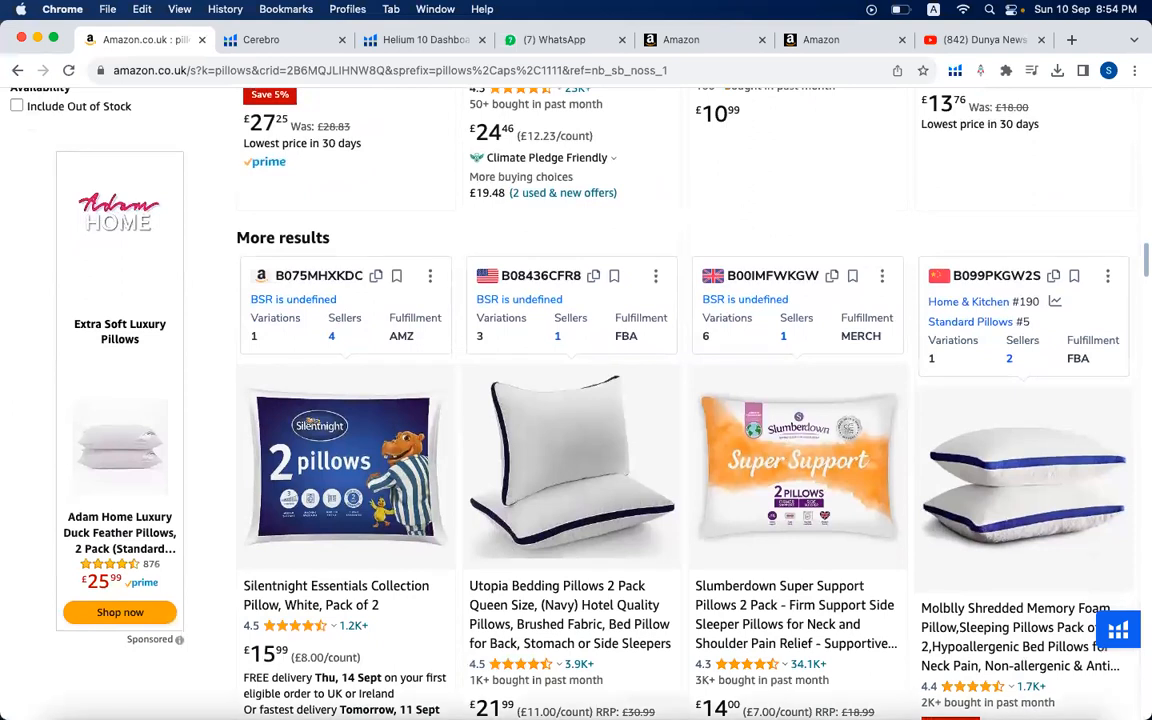
- Switch back to Excel and start a COUNTIFS formula in C13 with the ASIN ranks D13:M13 as its criteria range
{"action": "left_click", "coordinate": [866, 686]}
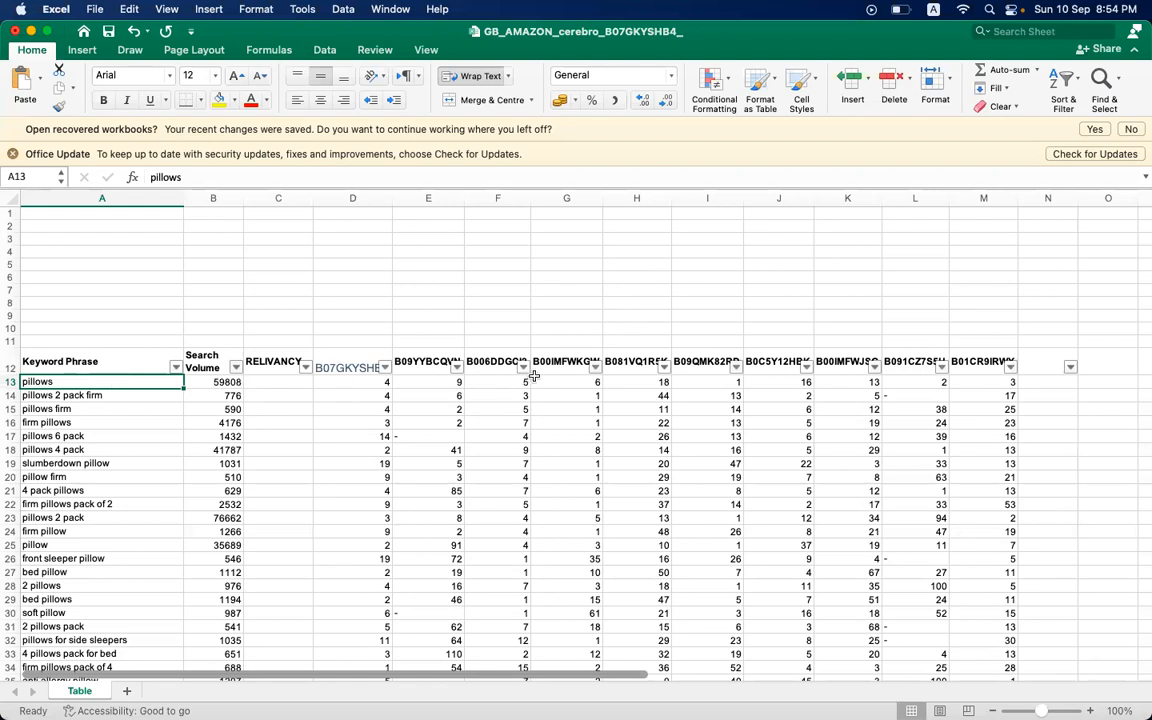
{"action": "left_click", "coordinate": [270, 385]}
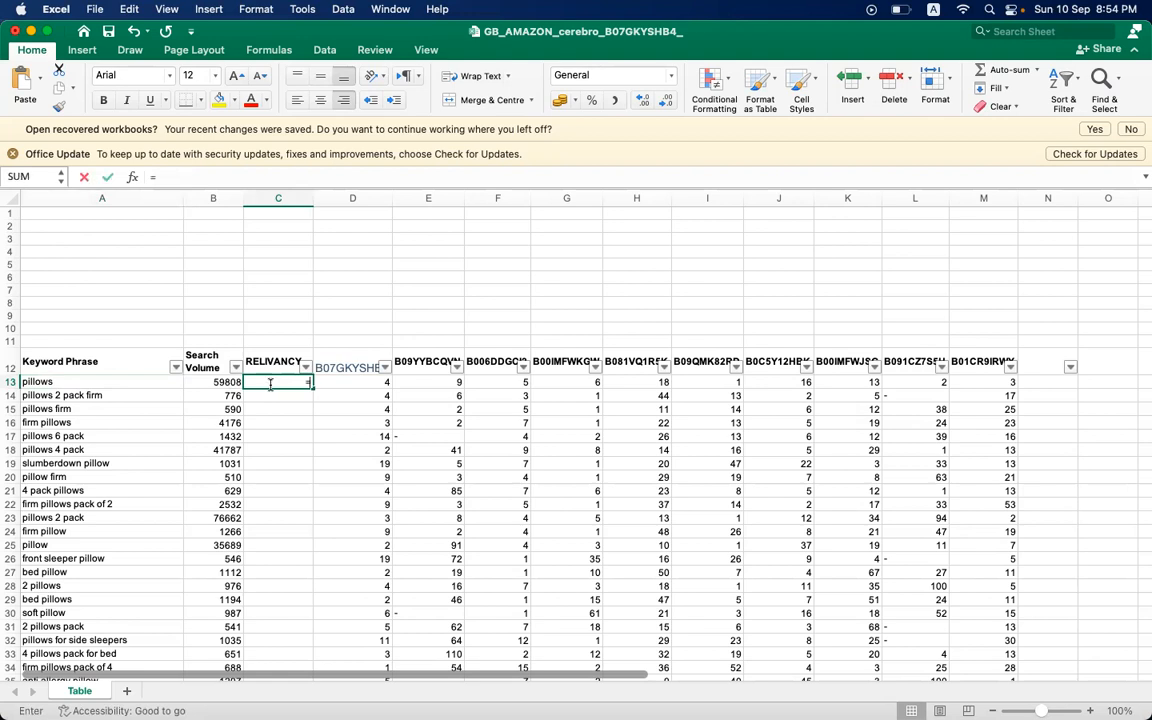
{"action": "type", "text": "="}
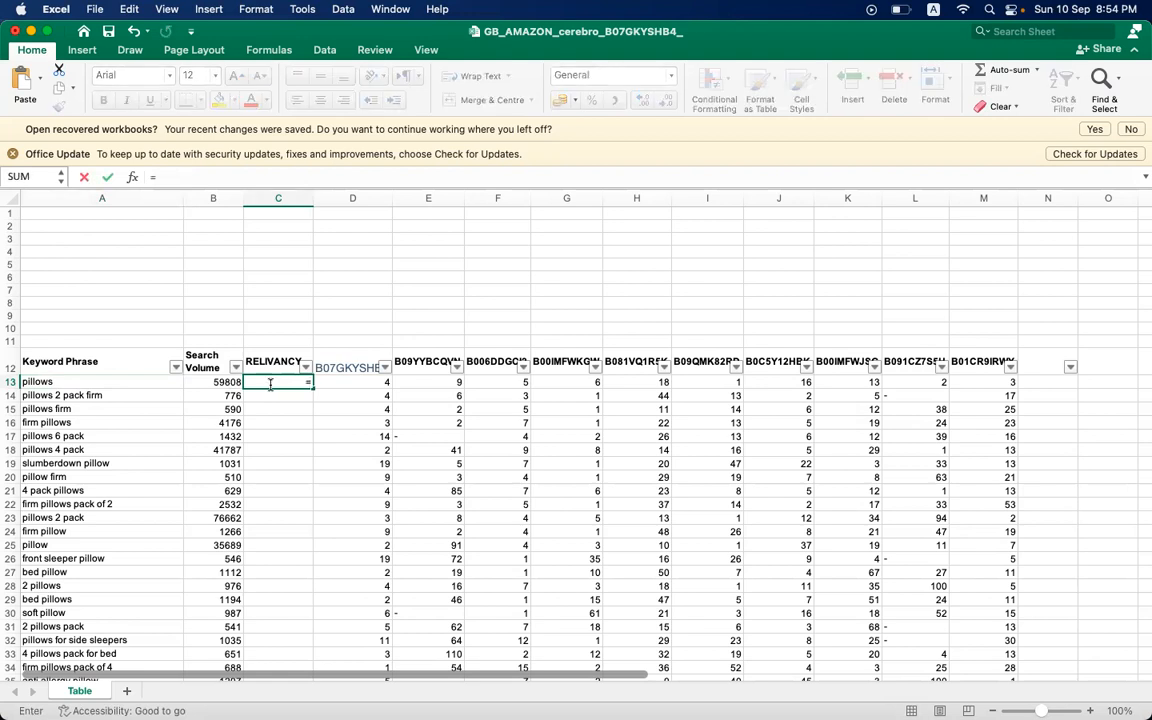
{"action": "type", "text": "COUNTIF"}
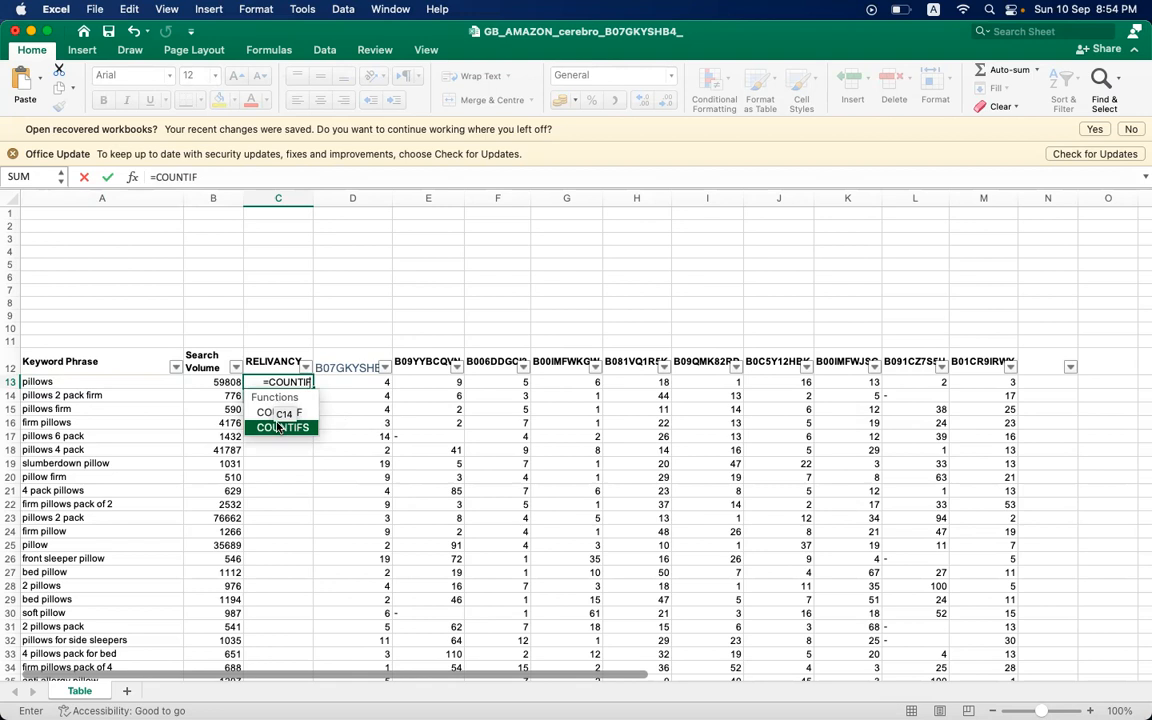
{"action": "double_click", "coordinate": [294, 427]}
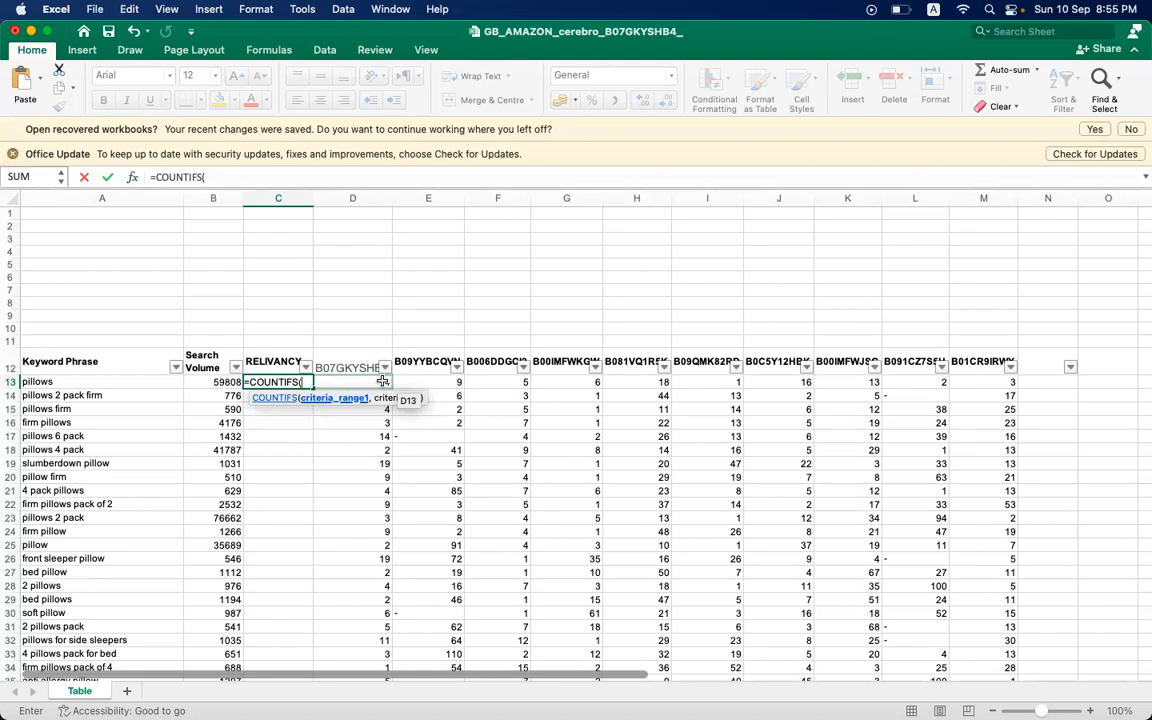
{"action": "left_click", "coordinate": [383, 382]}
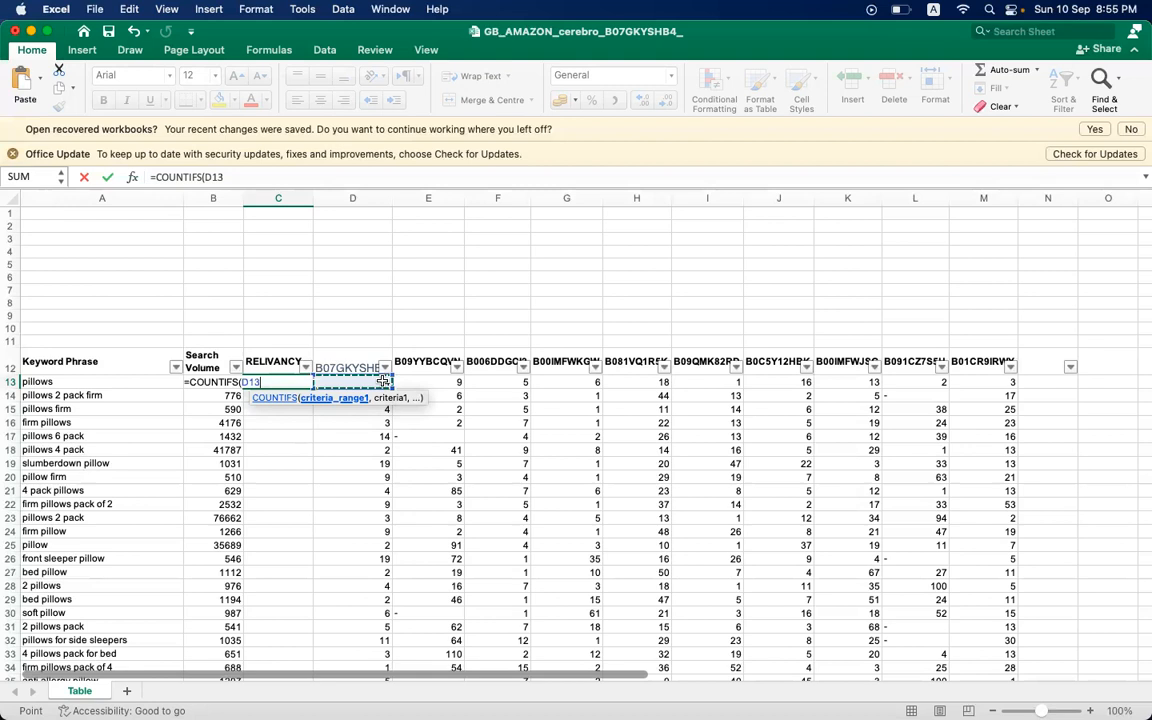
{"action": "key", "text": "shift+Right"}
{"action": "key", "text": "shift+Right"}
{"action": "key", "text": "shift+Right"}
{"action": "key", "text": "shift+Right"}
{"action": "key", "text": "shift+Right"}
{"action": "key", "text": "shift+Right"}
{"action": "key", "text": "shift+Right"}
{"action": "key", "text": "shift+Right"}
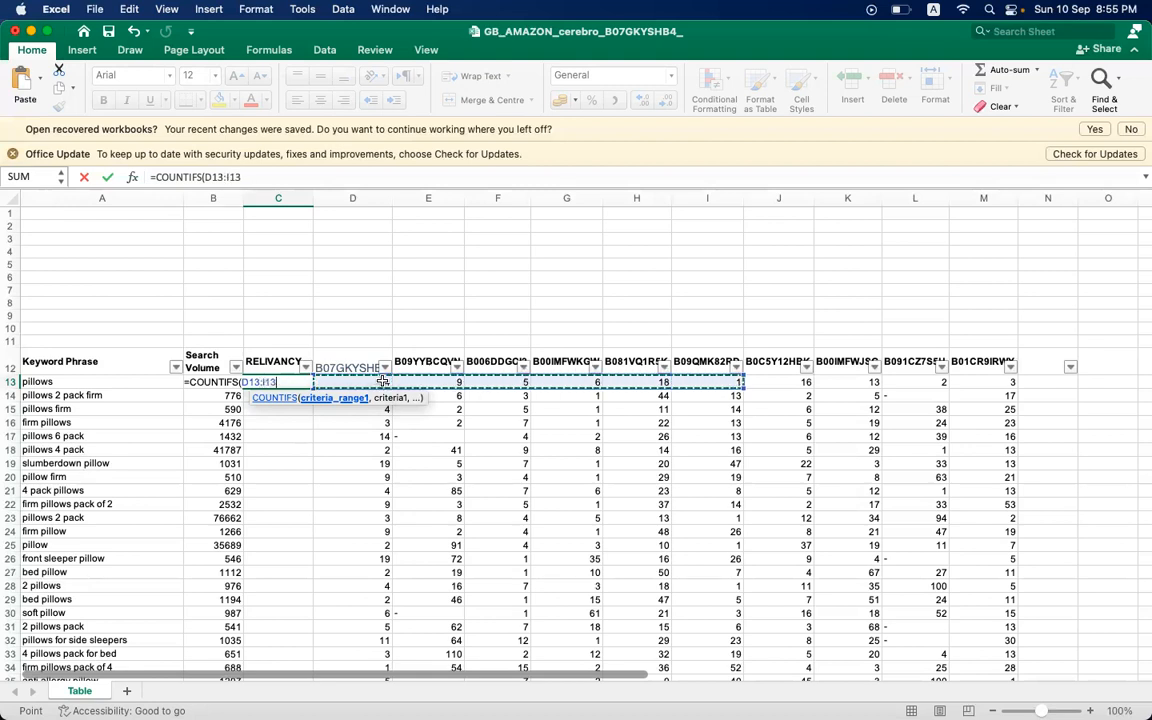
{"action": "key", "text": "shift+Right"}
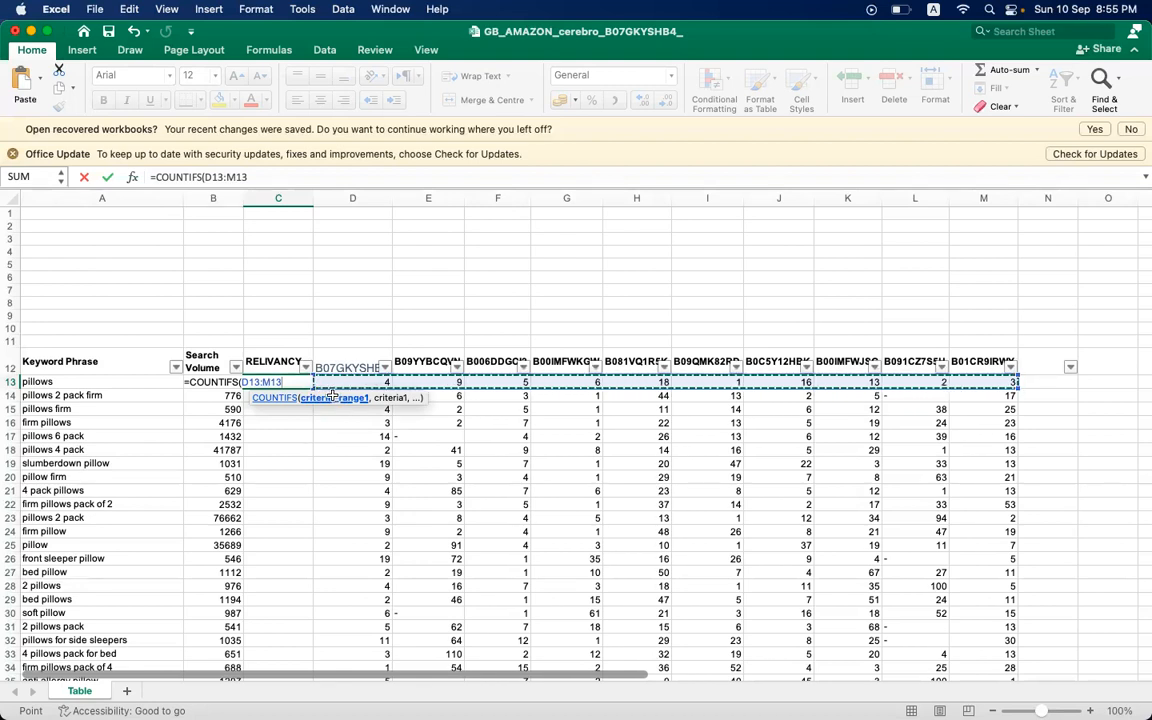
- Complete the COUNTIFS formula in C13 with the criterion "<30"
{"action": "type", "text": ","}
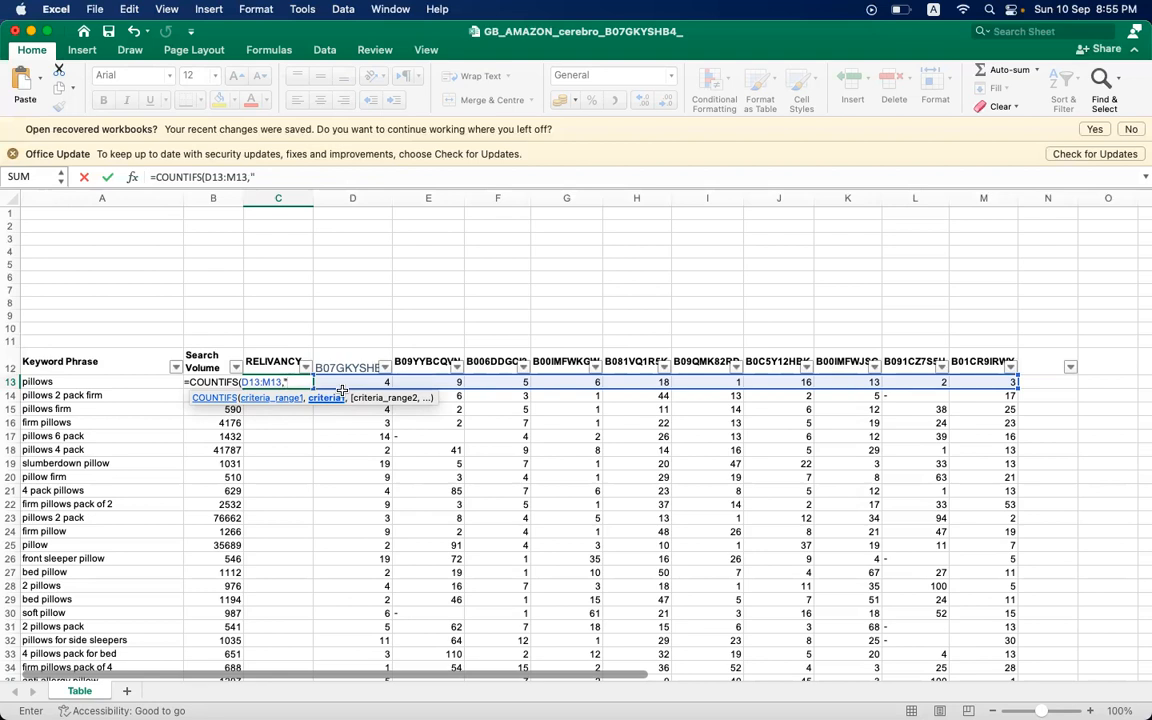
{"action": "type", "text": "30"}
{"action": "type", "text": ")"}
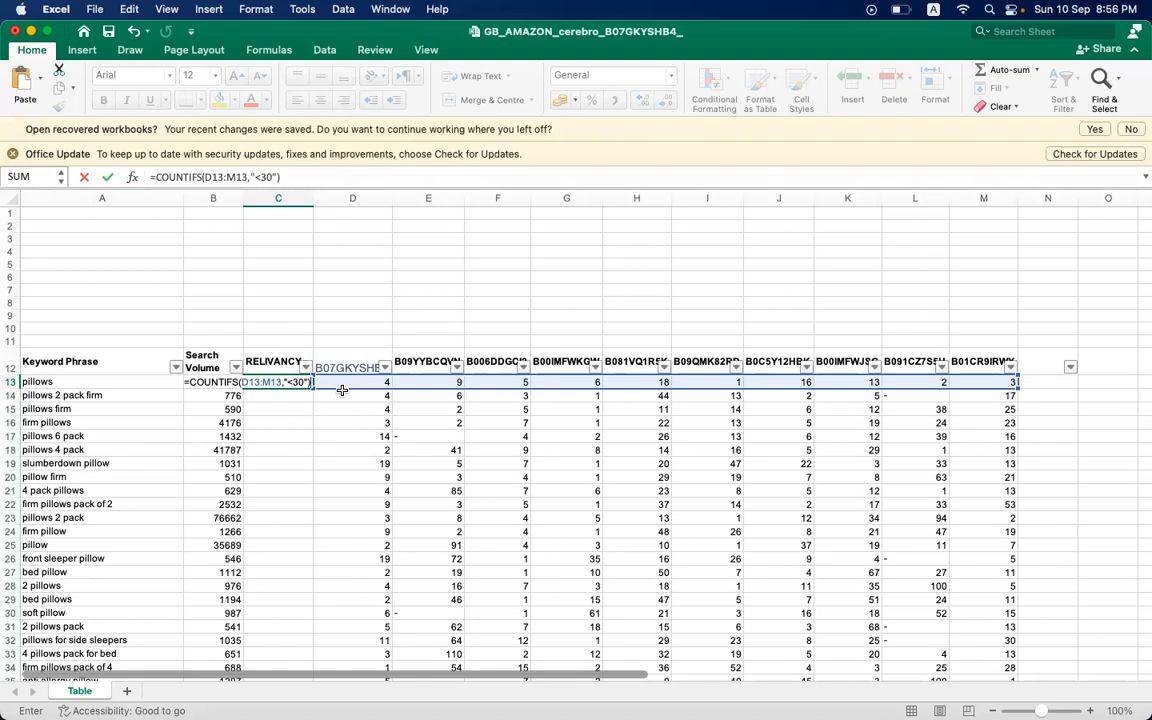
{"action": "key", "text": "Return"}
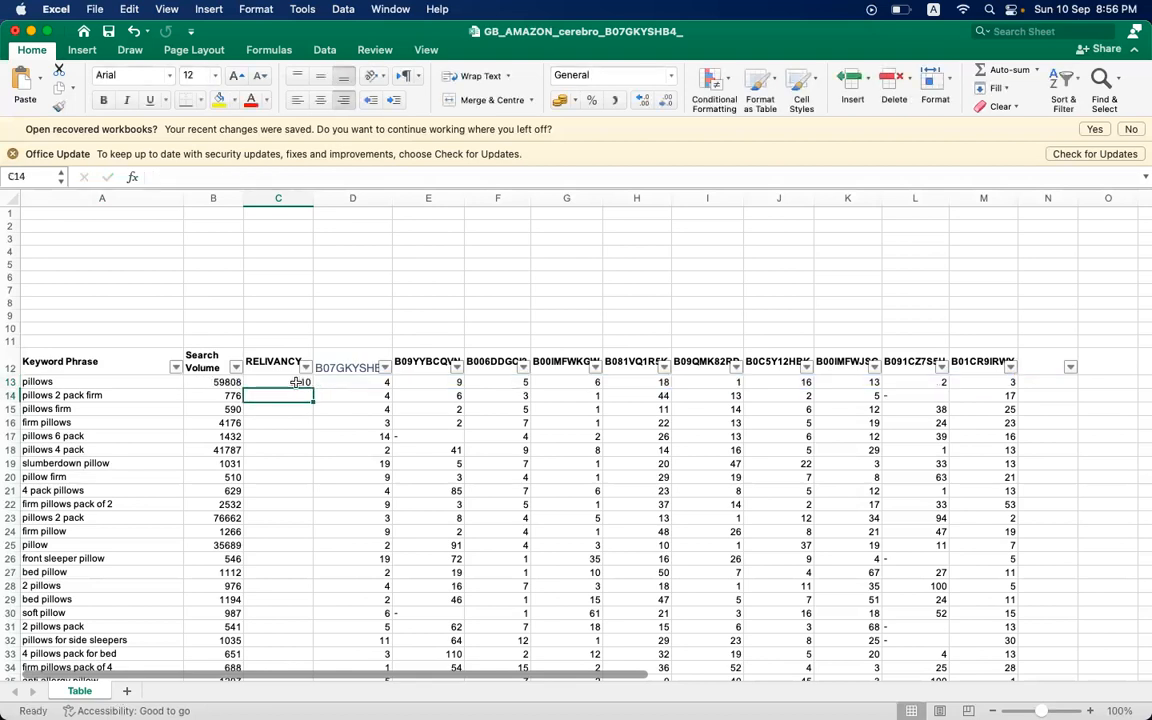
- Check the RELIVANCY count for "pillows" in C13 against the individual ASIN ranks in D13 to M13
{"action": "left_click", "coordinate": [297, 382]}
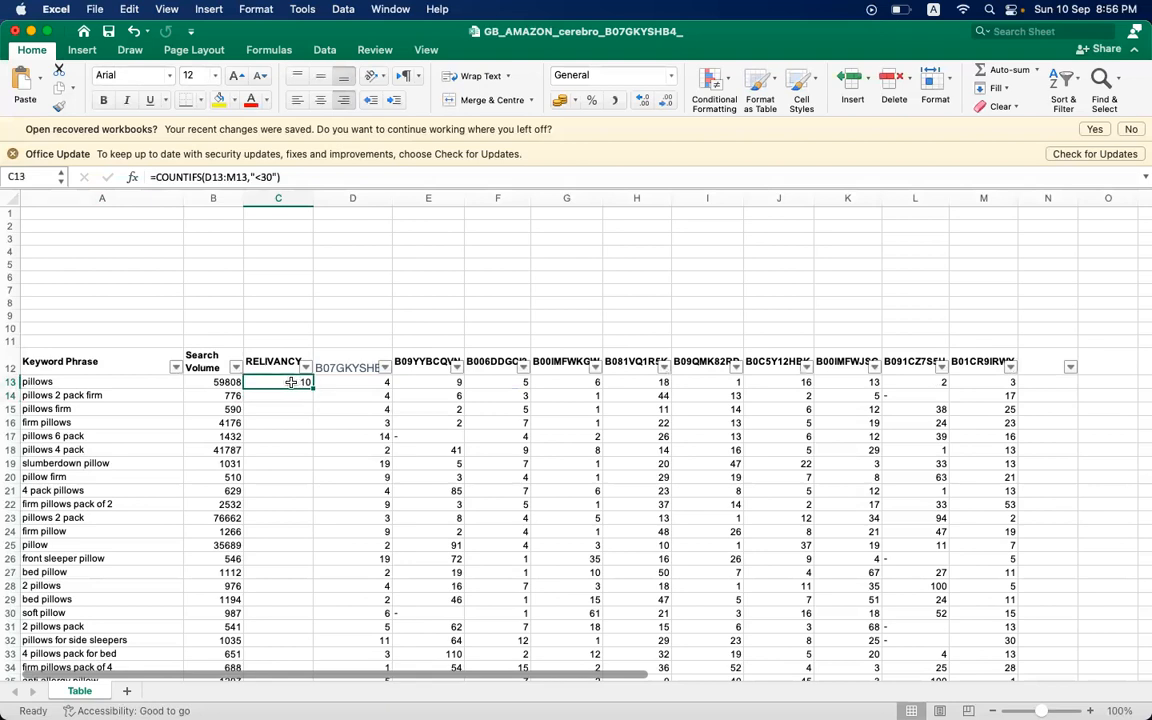
{"action": "left_click", "coordinate": [94, 382]}
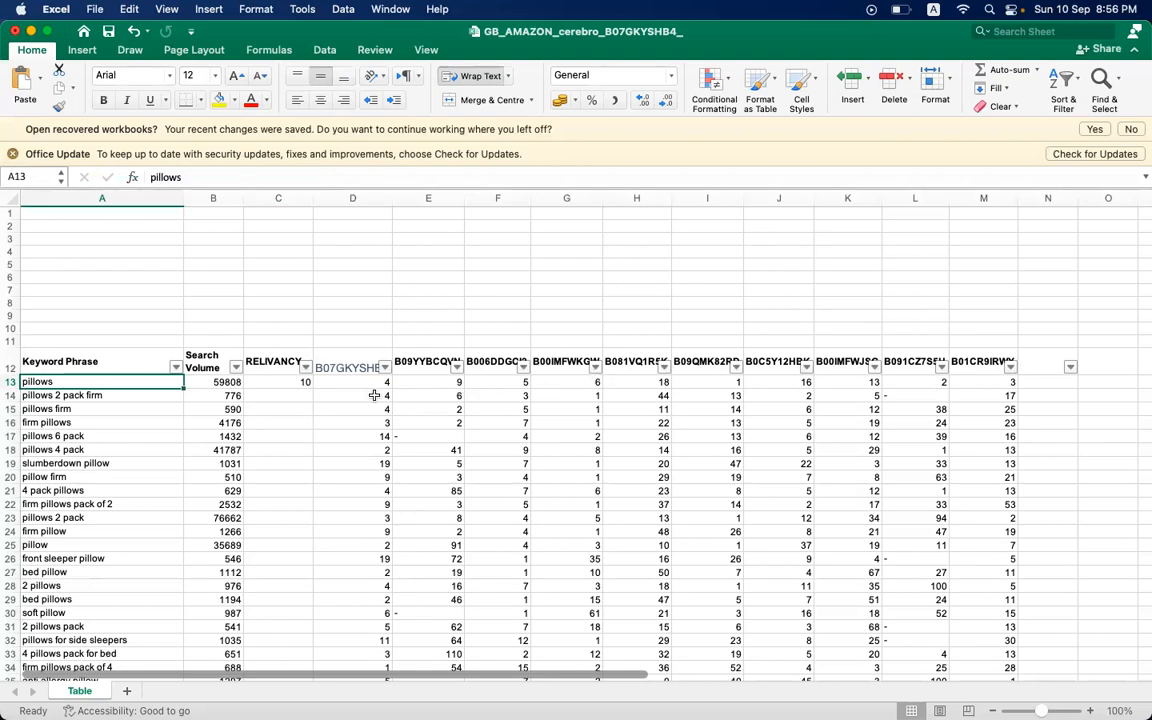
{"action": "left_click", "coordinate": [285, 382]}
{"action": "left_click", "coordinate": [361, 384]}
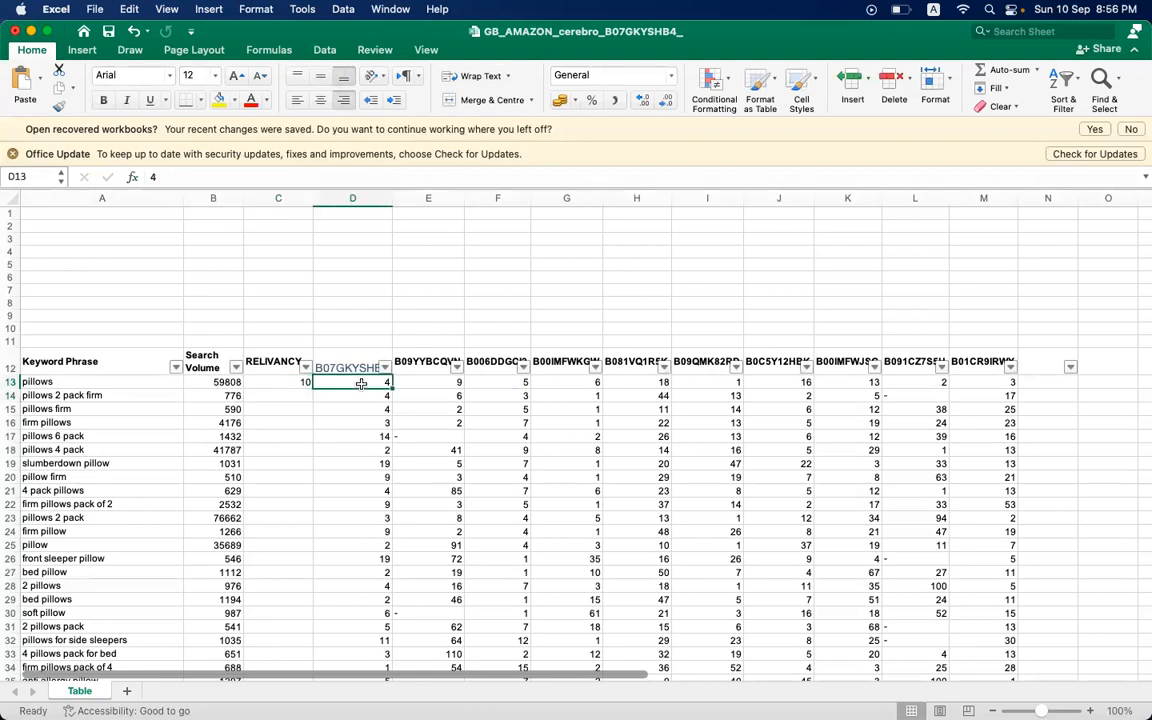
{"action": "left_click", "coordinate": [398, 380]}
{"action": "key", "text": "Right"}
{"action": "key", "text": "Right"}
{"action": "key", "text": "Right"}
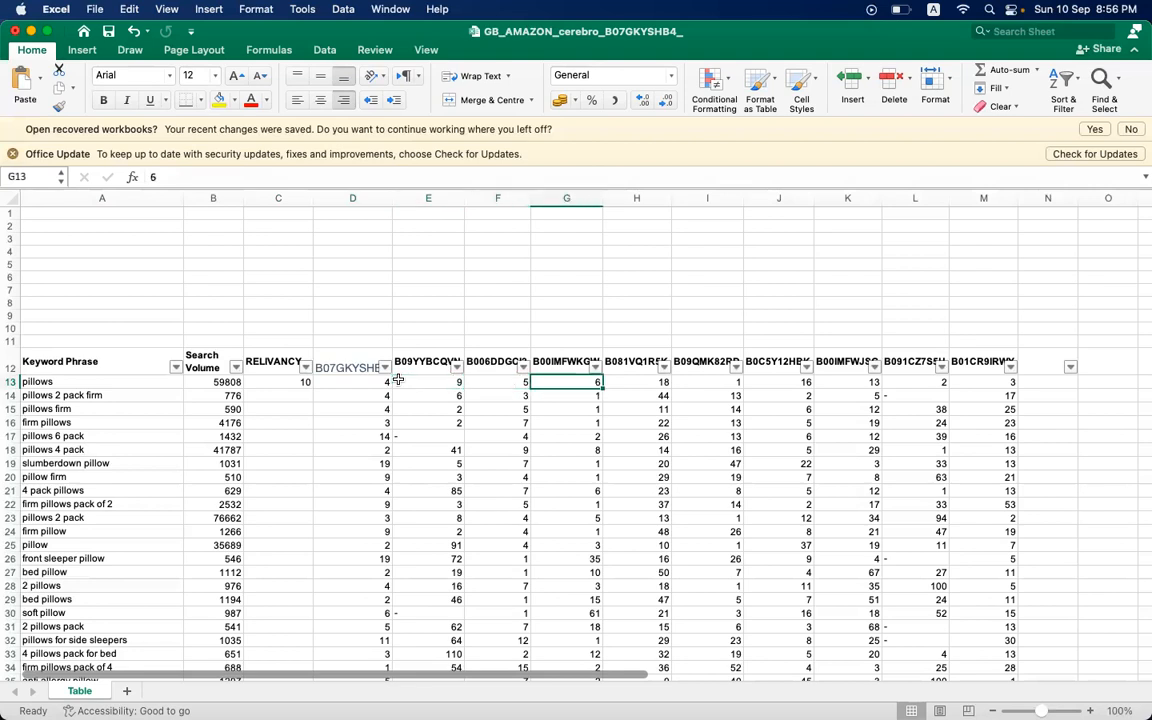
{"action": "key", "text": "Right"}
{"action": "key", "text": "Right"}
{"action": "key", "text": "Right"}
{"action": "key", "text": "Right"}
{"action": "key", "text": "Right"}
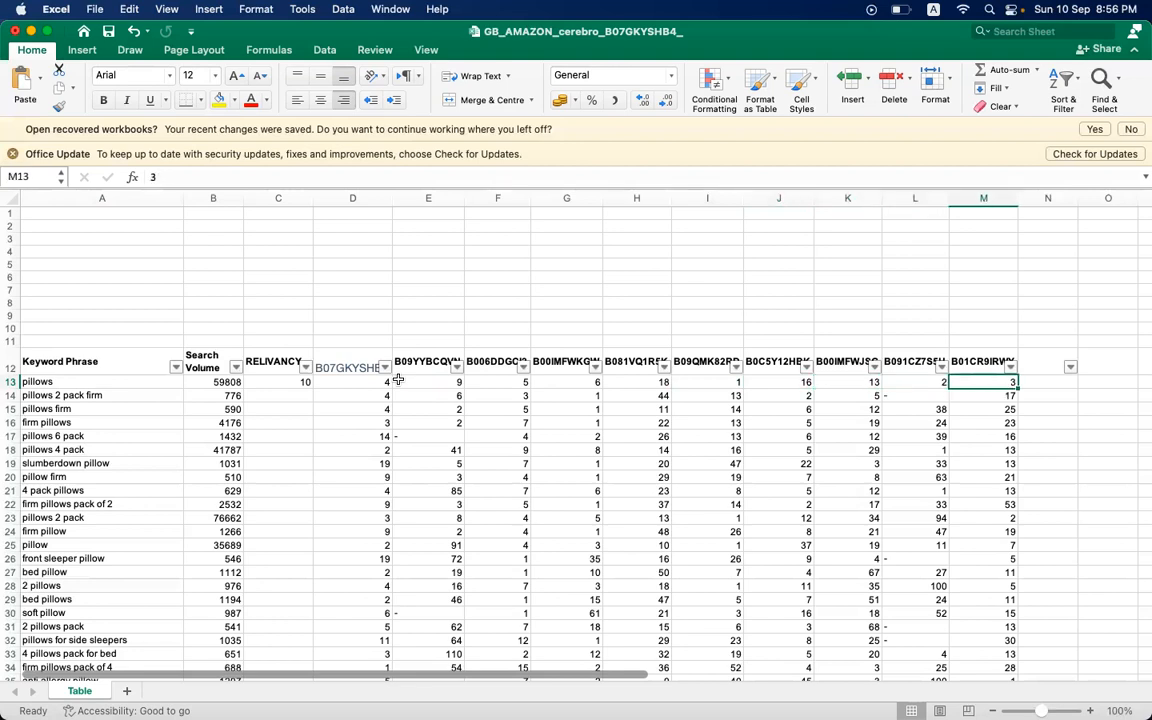
{"action": "key", "text": "Left"}
{"action": "key", "text": "Left"}
{"action": "key", "text": "Left"}
{"action": "key", "text": "Left"}
{"action": "key", "text": "Left"}
{"action": "key", "text": "Left"}
{"action": "key", "text": "Left"}
{"action": "key", "text": "Left"}
{"action": "key", "text": "Left"}
{"action": "key", "text": "Left"}
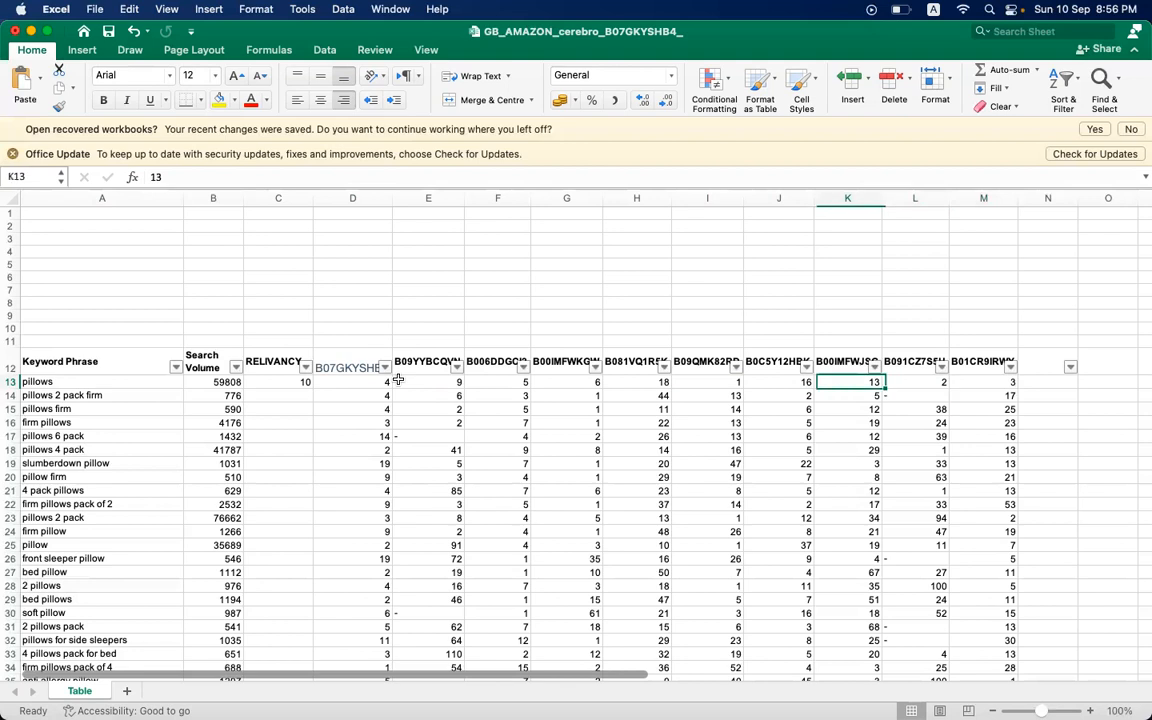
- Fill the COUNTIFS formula from C13 down the RELIVANCY column for every keyword in the list
{"action": "scroll", "coordinate": [382, 434], "scroll_direction": "down", "scroll_amount": 5}
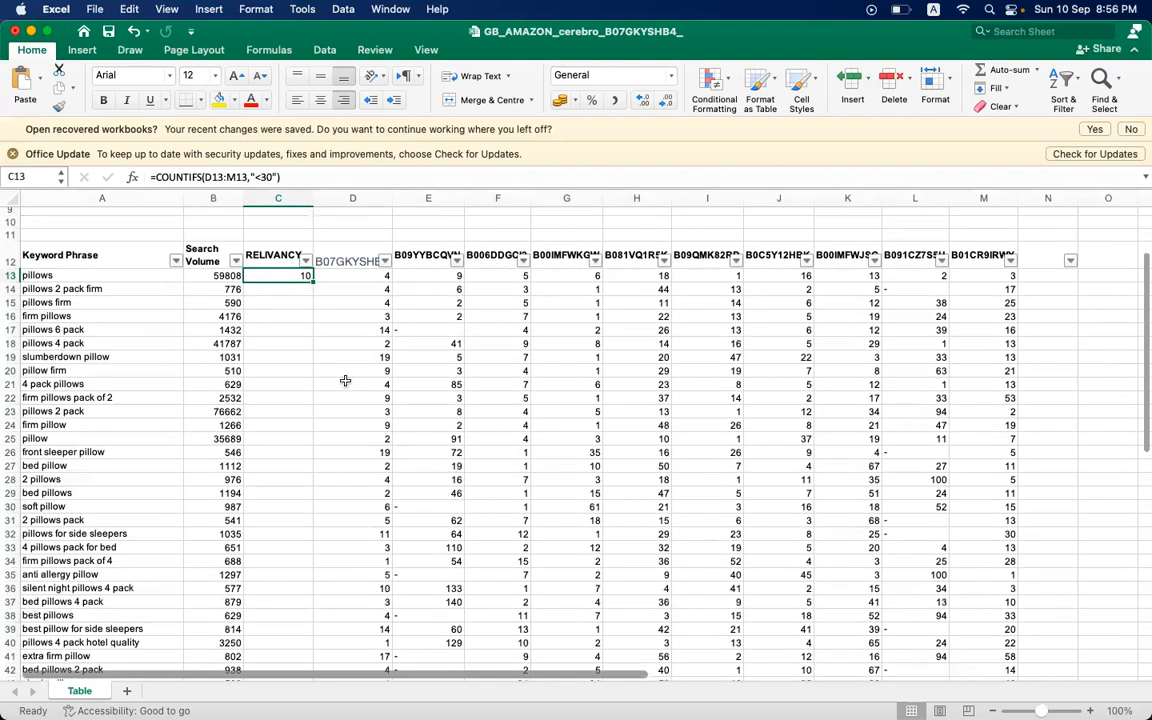
{"action": "double_click", "coordinate": [312, 281]}
{"action": "left_click", "coordinate": [370, 371]}
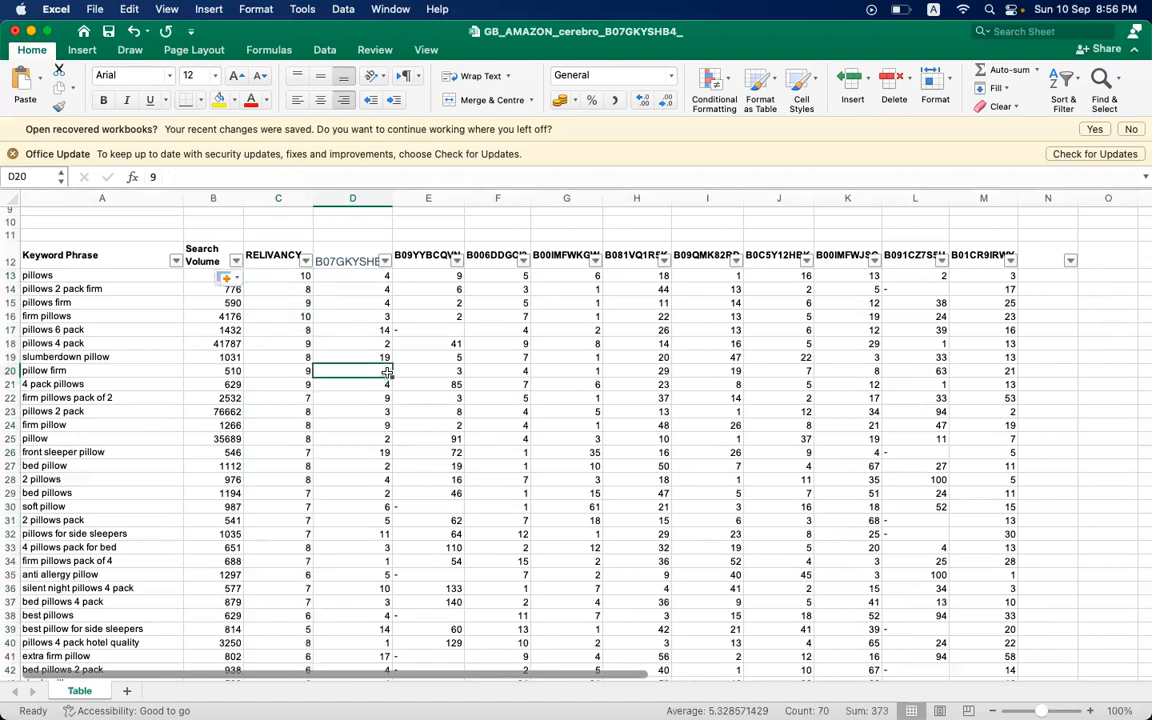
{"action": "left_click", "coordinate": [287, 355]}
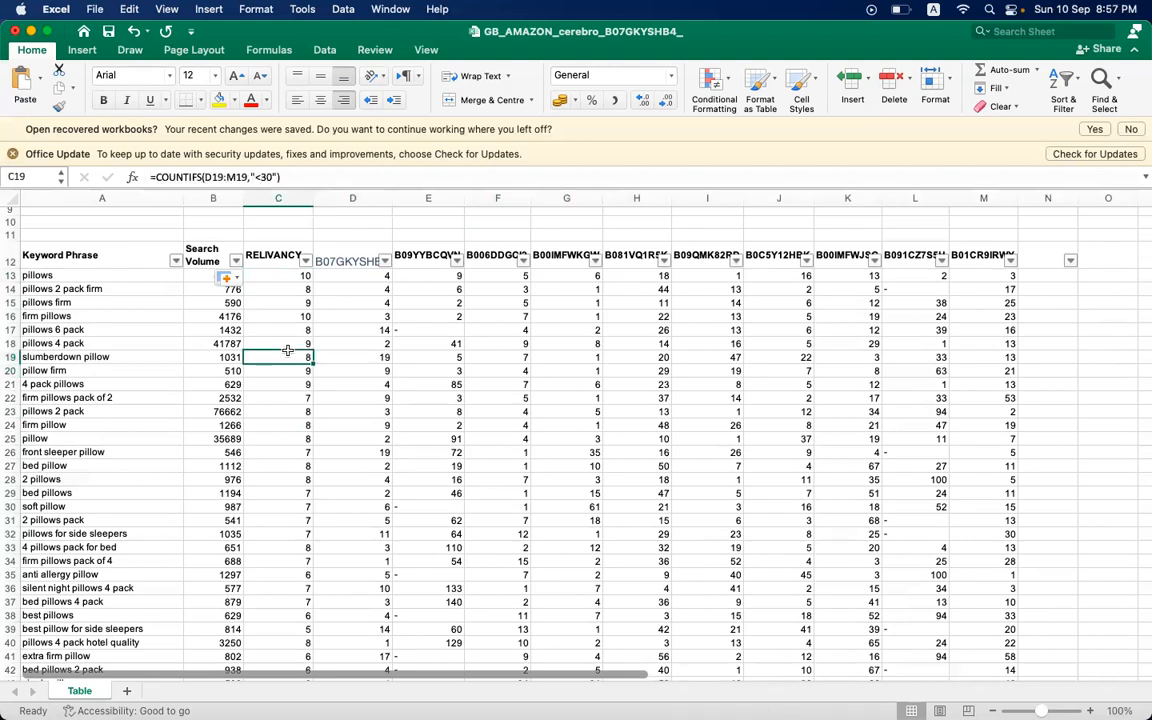
{"action": "scroll", "coordinate": [287, 350], "scroll_direction": "down", "scroll_amount": 15}
{"action": "scroll", "coordinate": [287, 350], "scroll_direction": "up", "scroll_amount": 18}
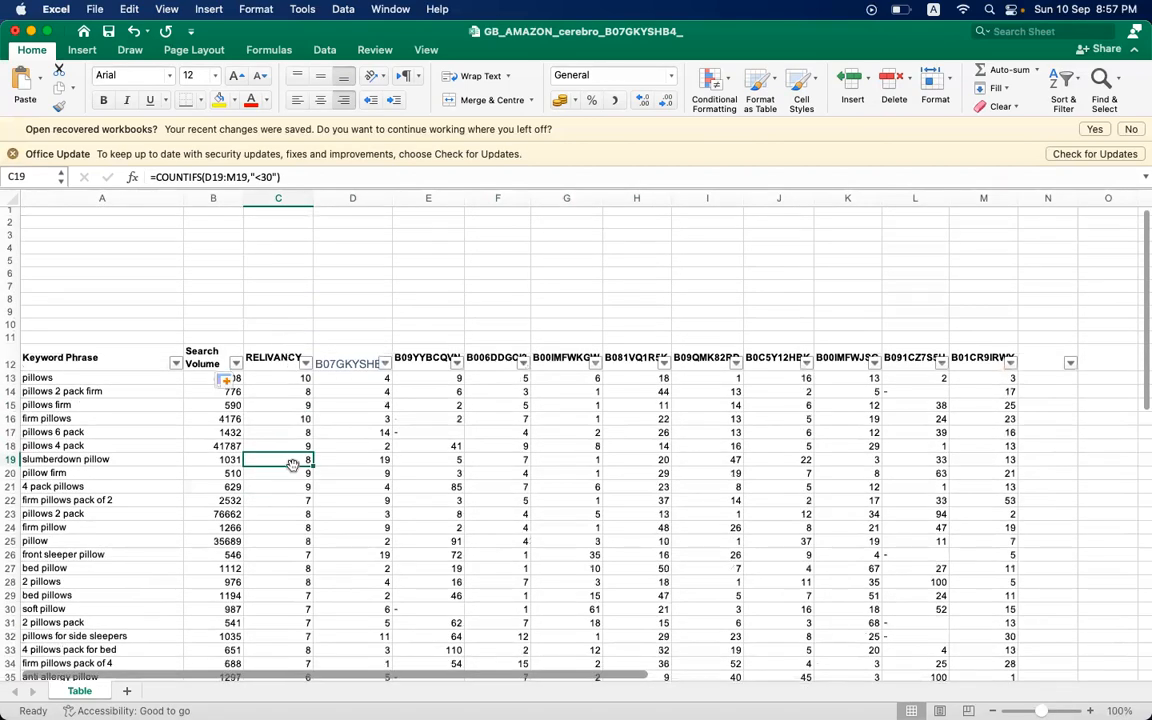
- Sort the keyword table by the RELIVANCY column in descending order
{"action": "left_click", "coordinate": [295, 500]}
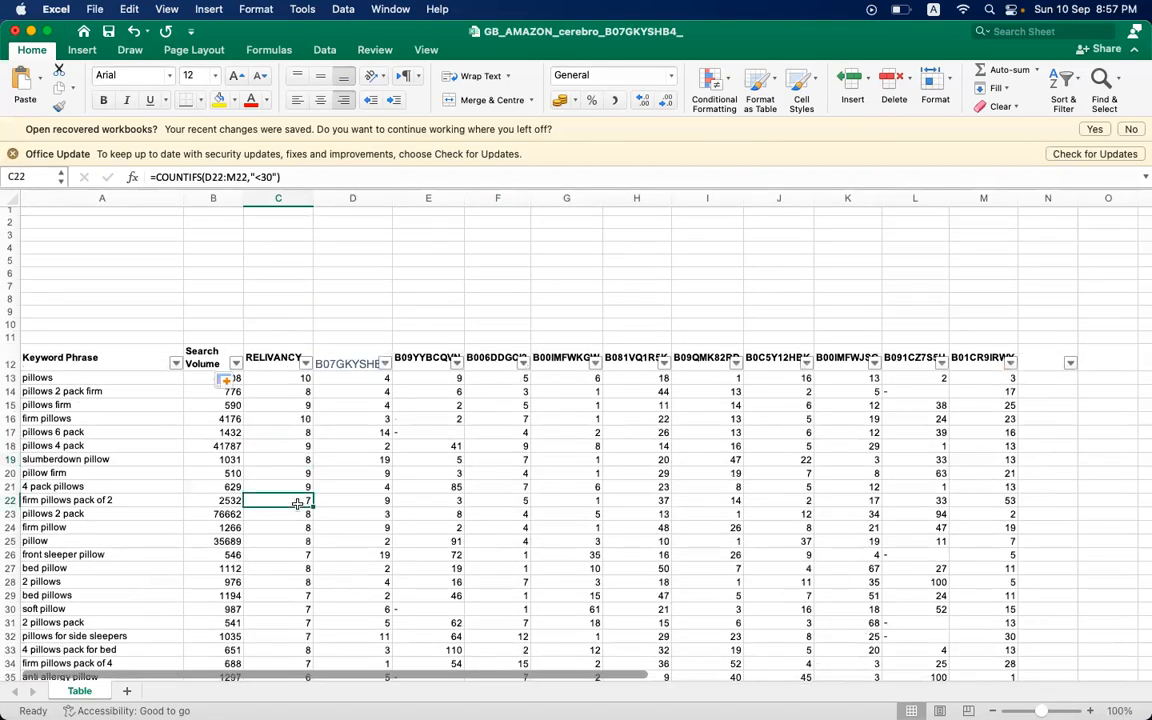
{"action": "left_click", "coordinate": [307, 364]}
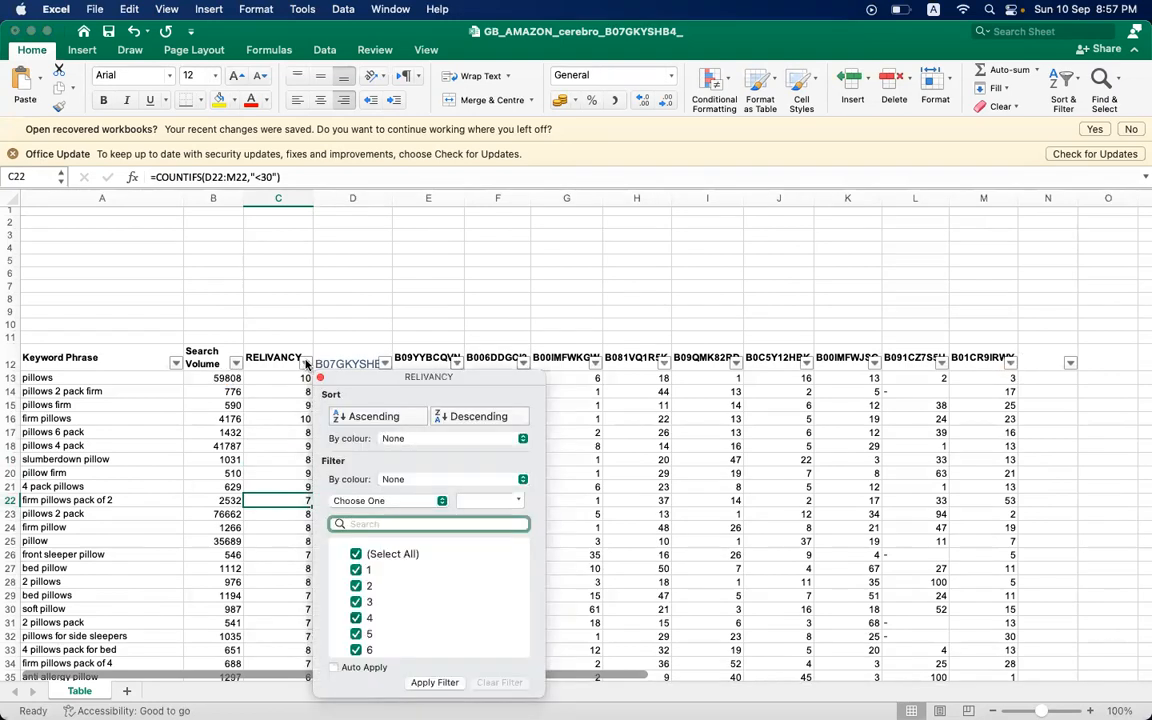
{"action": "left_click", "coordinate": [470, 416]}
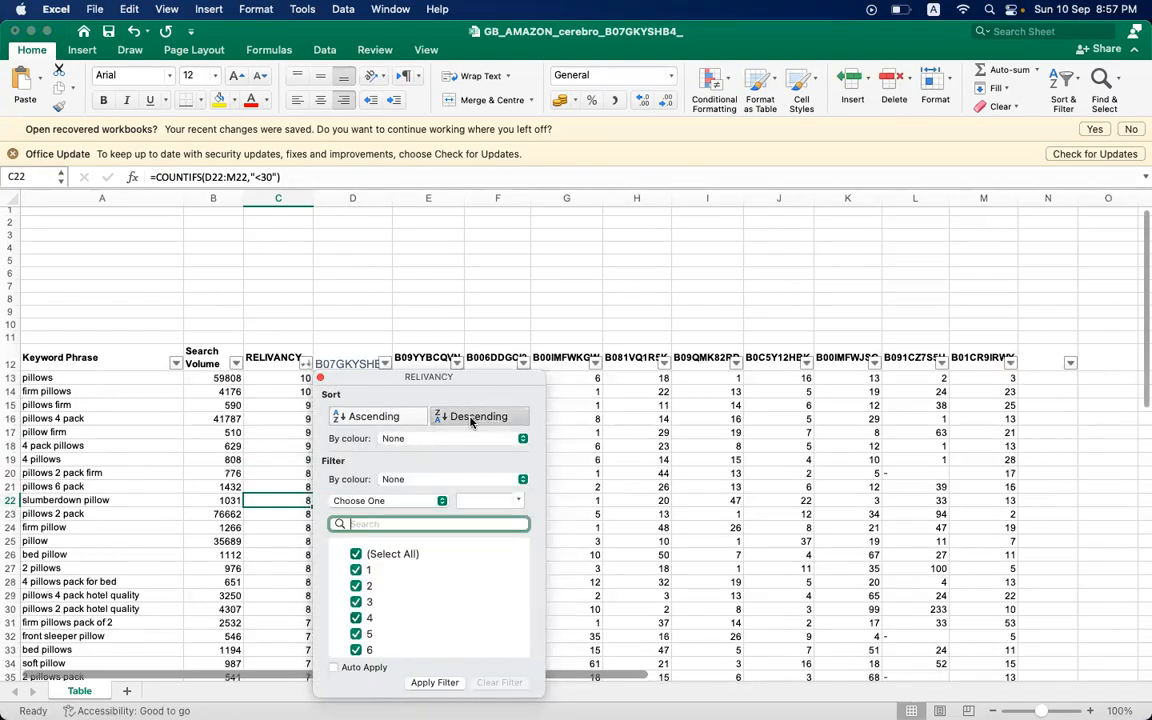
{"action": "left_click", "coordinate": [261, 398]}
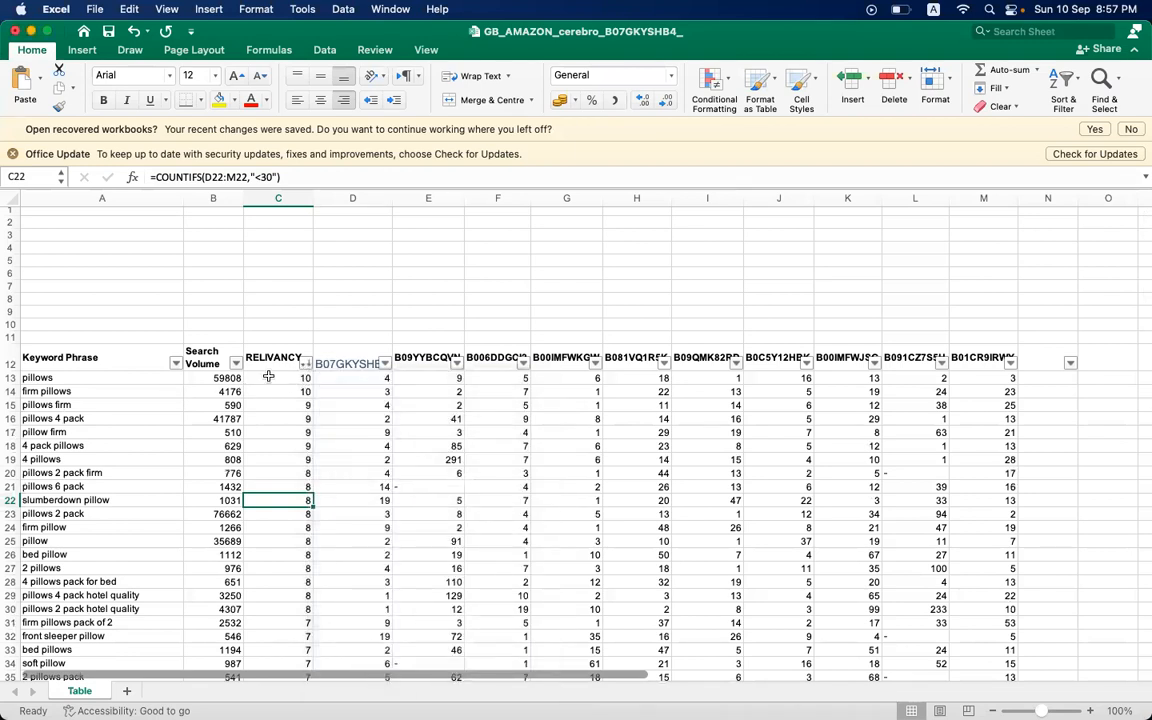
- Examine the RELIVANCY scores of the first sorted keywords: "pillows", "firm pillows" and "pillows firm"
{"action": "left_click", "coordinate": [270, 381]}
{"action": "left_click", "coordinate": [271, 414]}
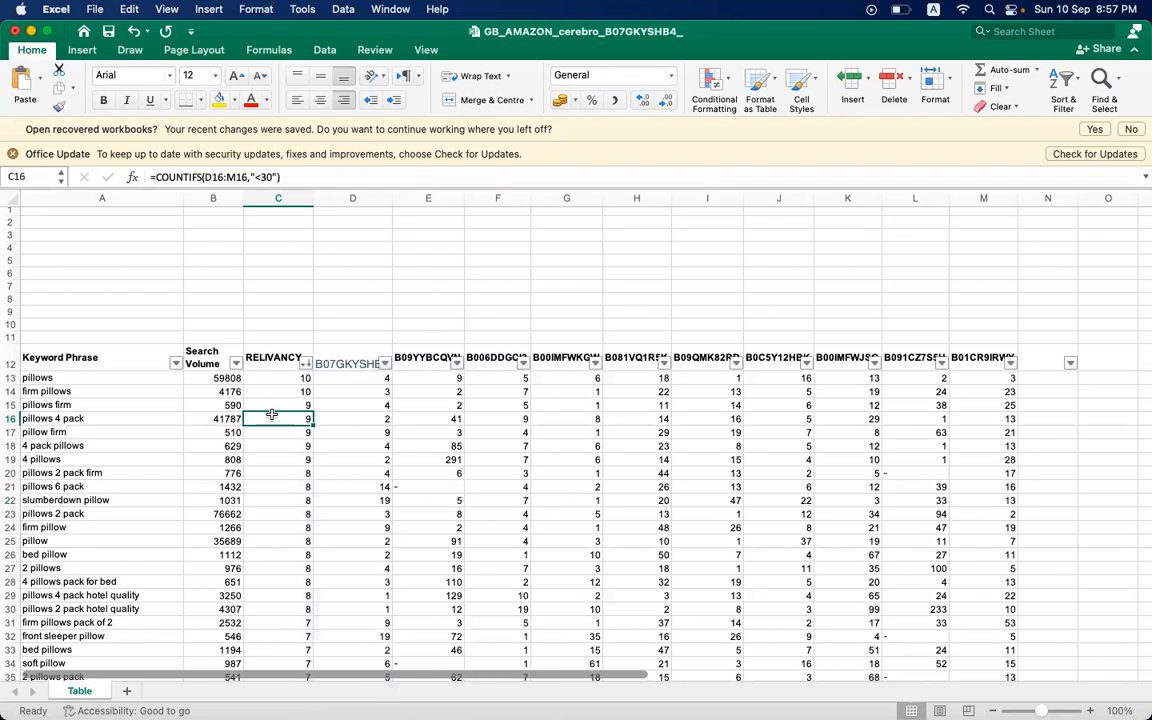
{"action": "left_click", "coordinate": [97, 377]}
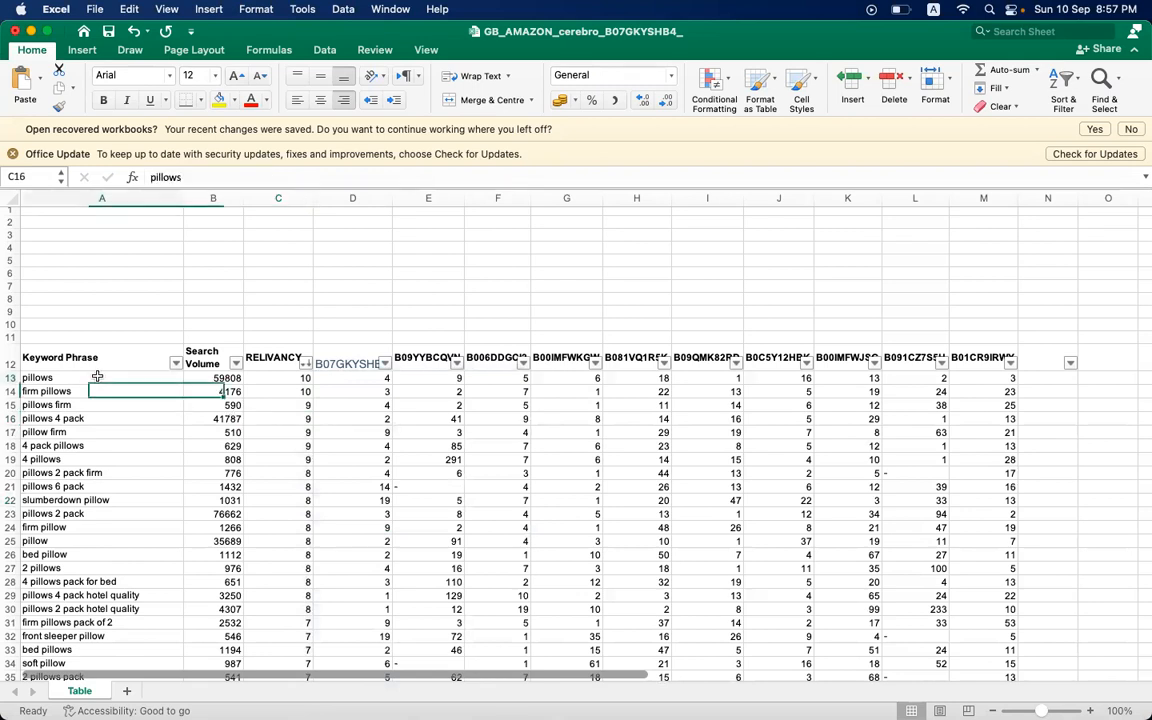
{"action": "left_click", "coordinate": [275, 377]}
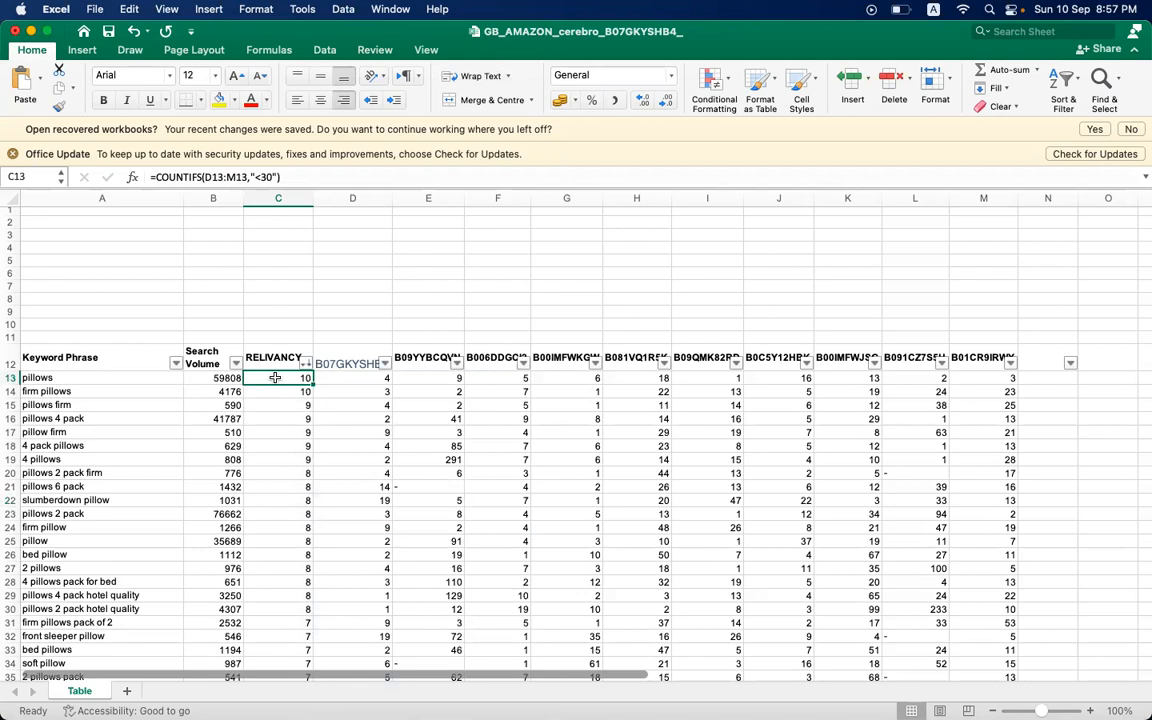
{"action": "left_click", "coordinate": [103, 391]}
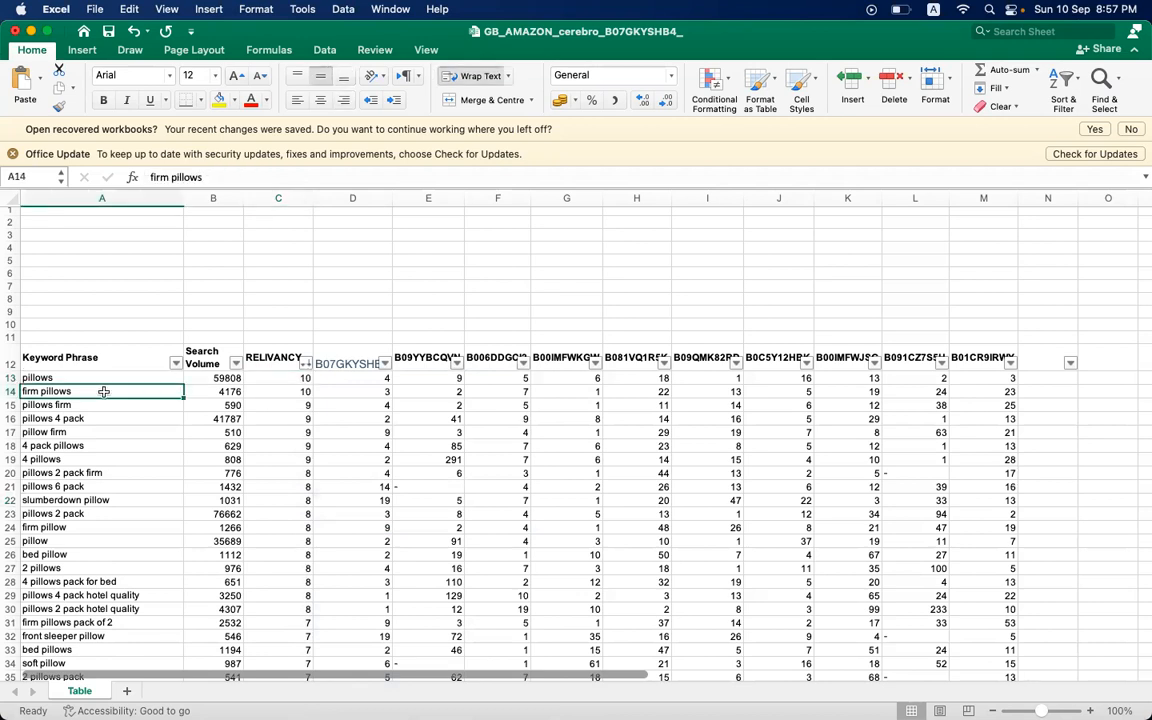
{"action": "left_click", "coordinate": [281, 391]}
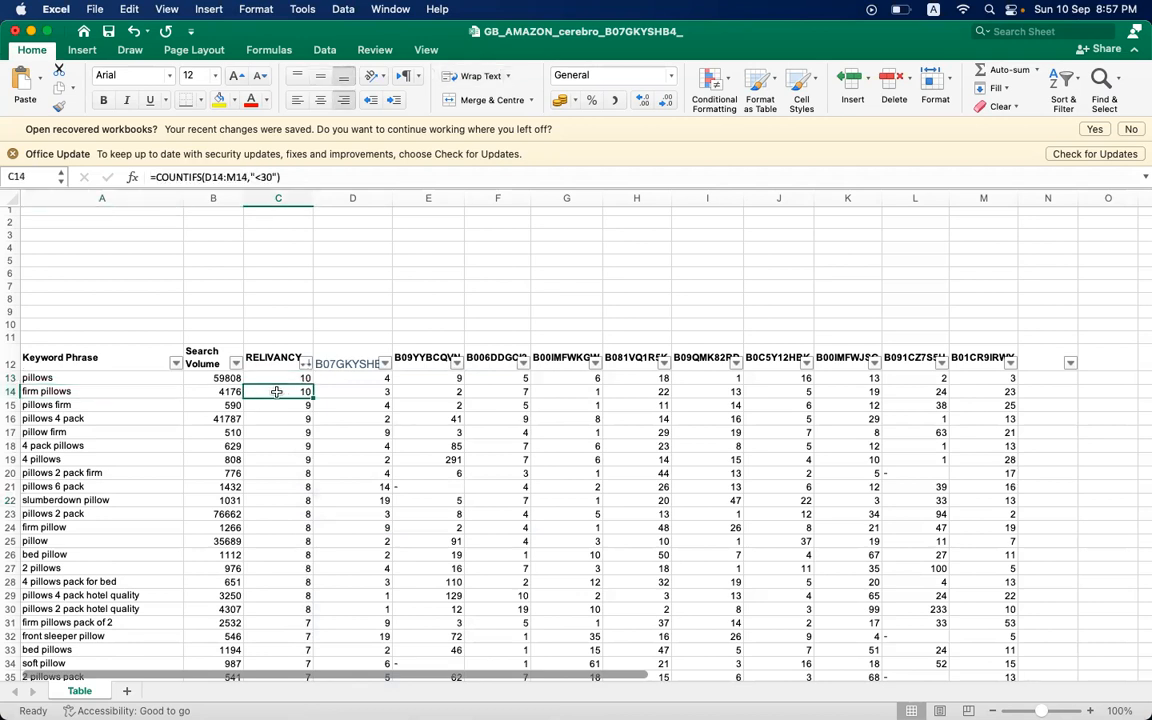
{"action": "left_click", "coordinate": [160, 404]}
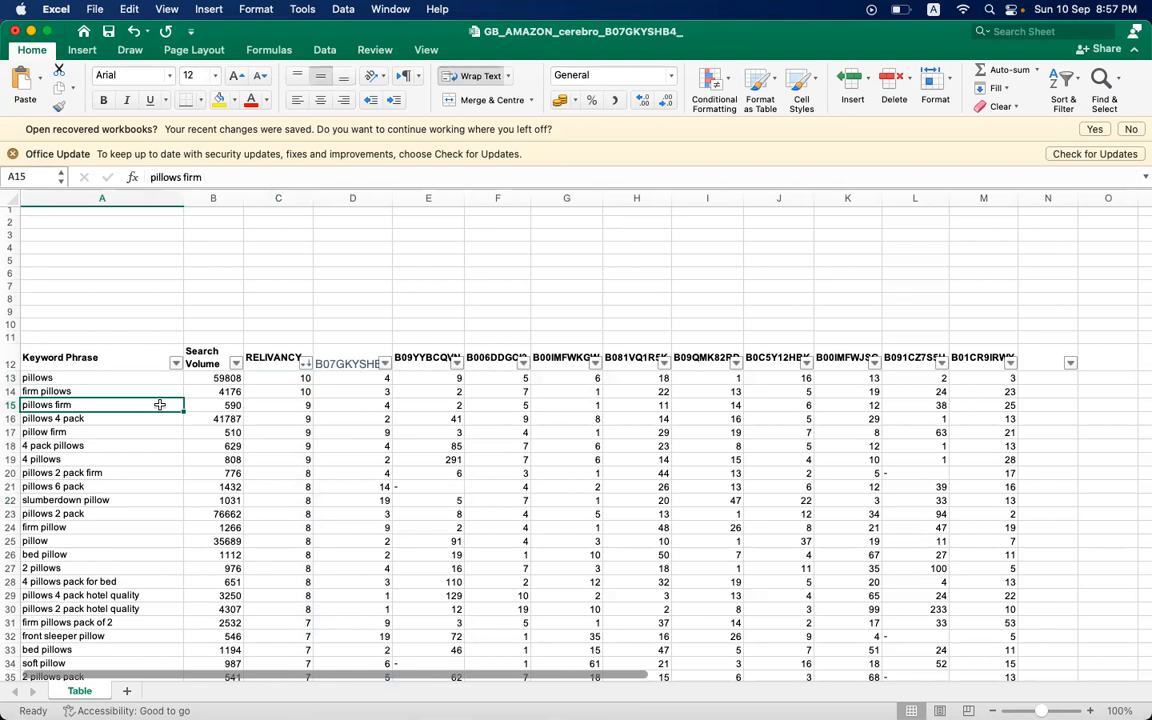
{"action": "left_click", "coordinate": [289, 405]}
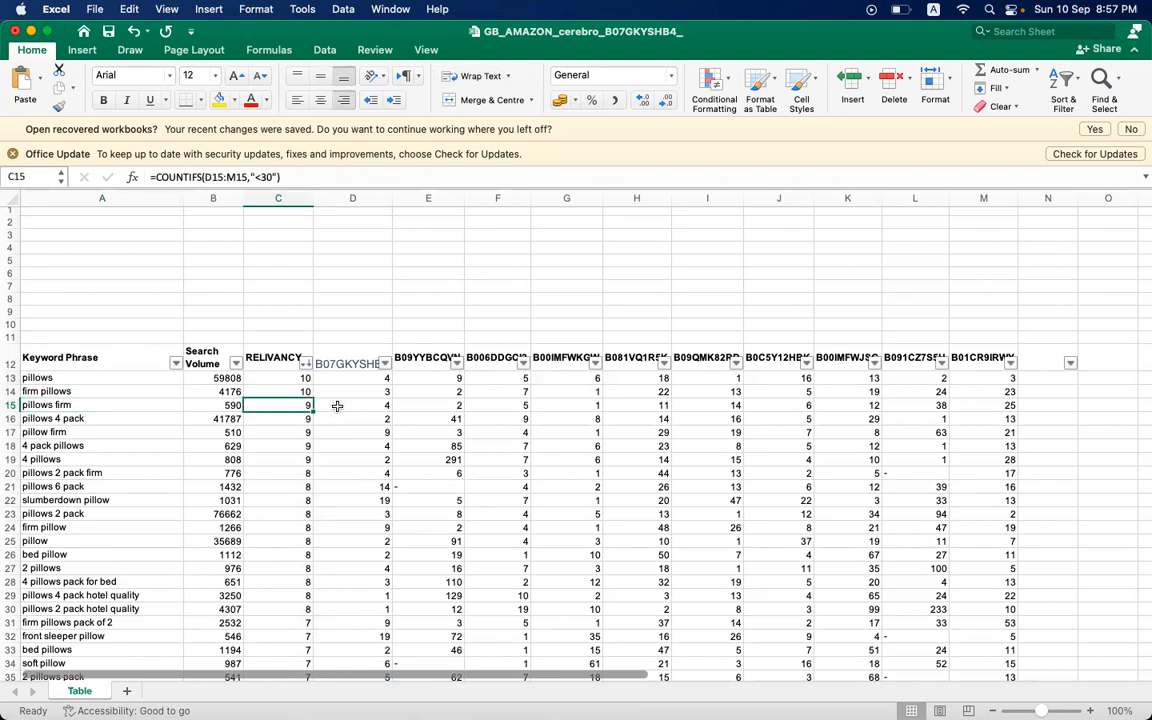
- Check the individual ASIN ranks of "pillows firm" in D15 to M15 against its RELIVANCY score
{"action": "left_click", "coordinate": [337, 405]}
{"action": "key", "text": "Right"}
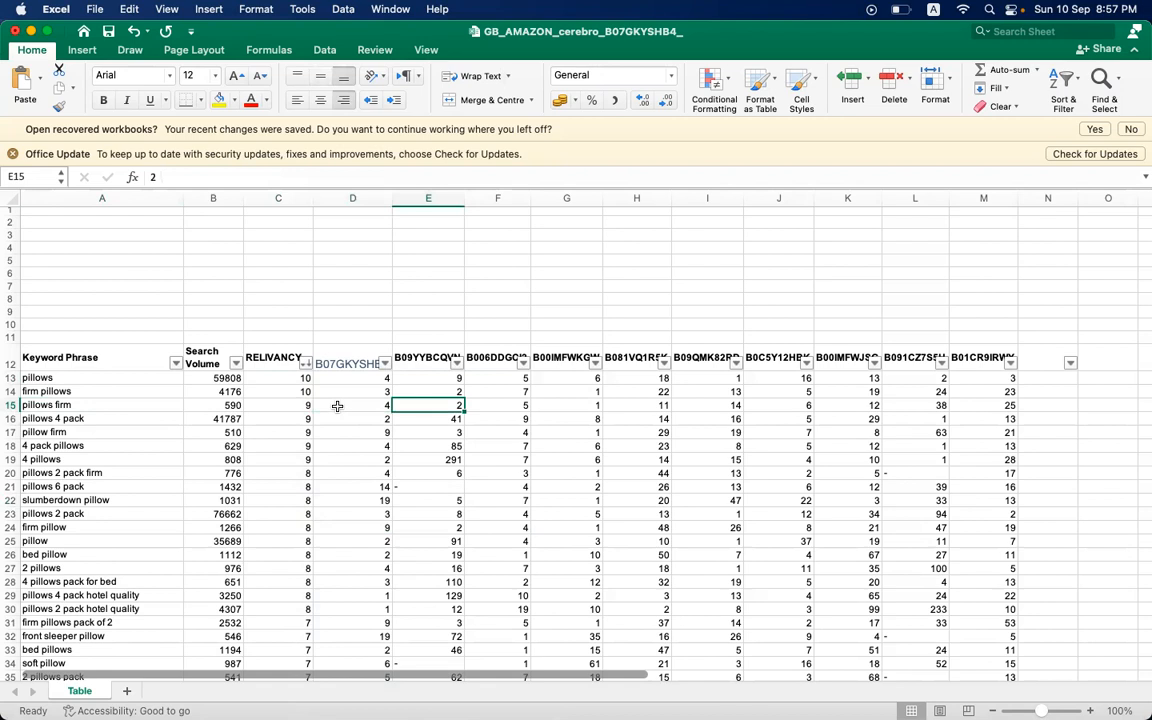
{"action": "key", "text": "Left"}
{"action": "key", "text": "Up"}
{"action": "key", "text": "Up"}
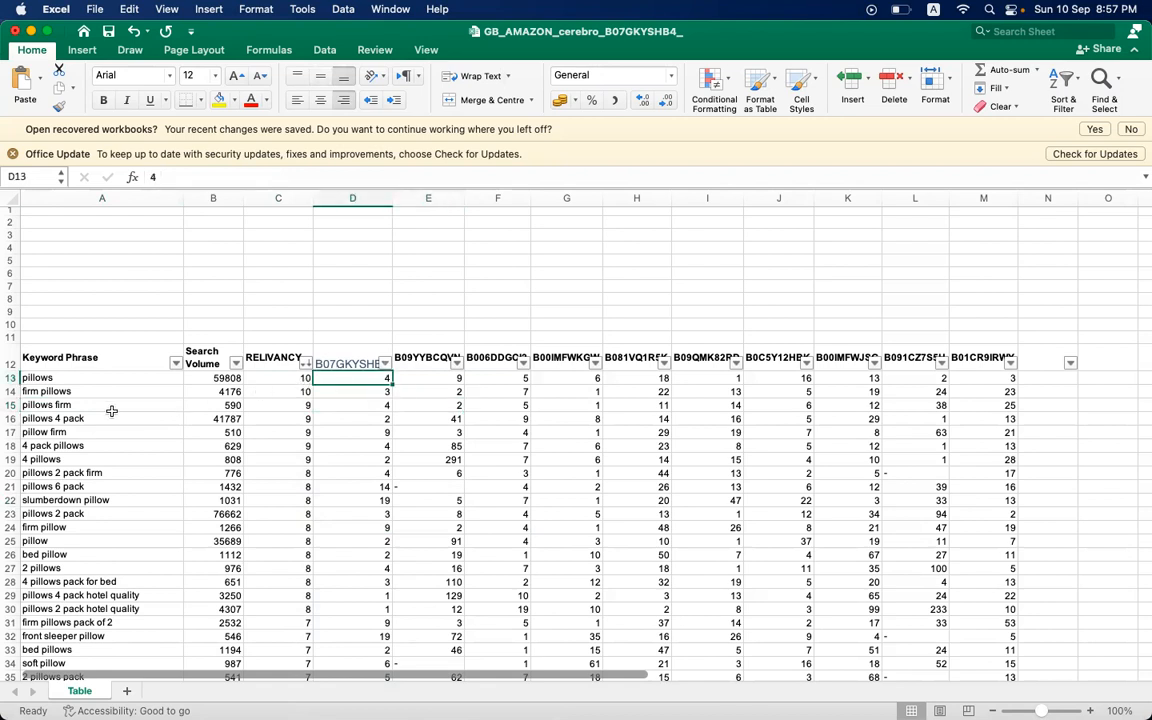
{"action": "left_click", "coordinate": [355, 407]}
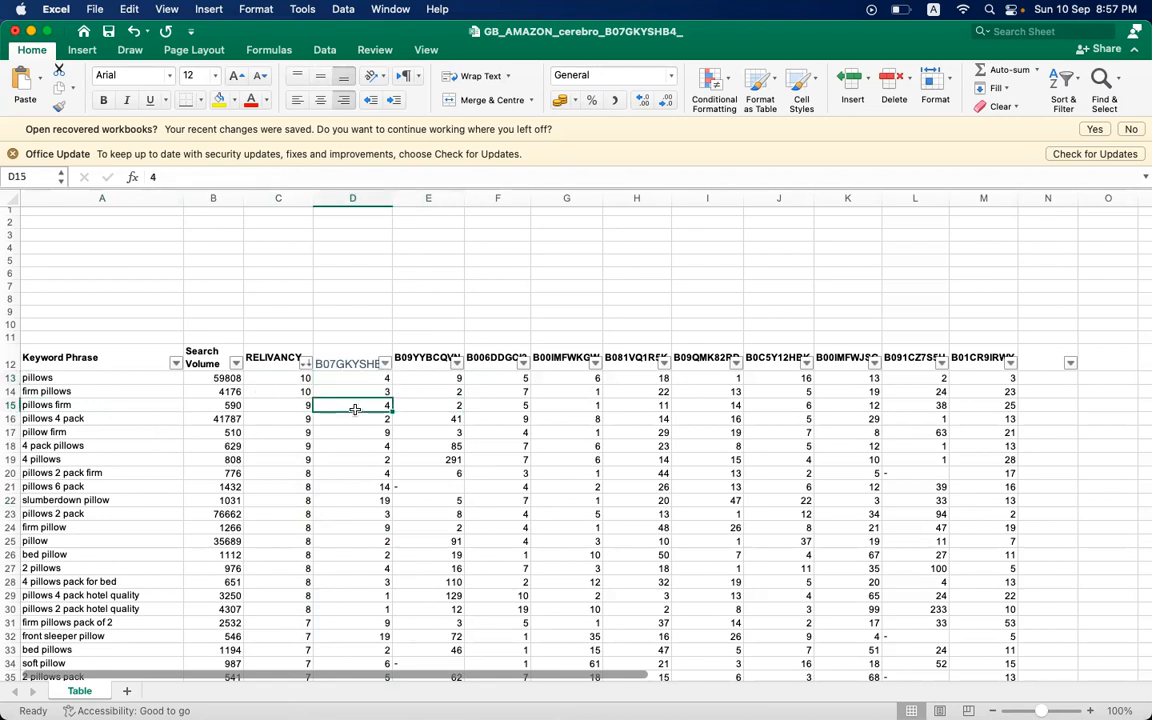
{"action": "left_click", "coordinate": [420, 409]}
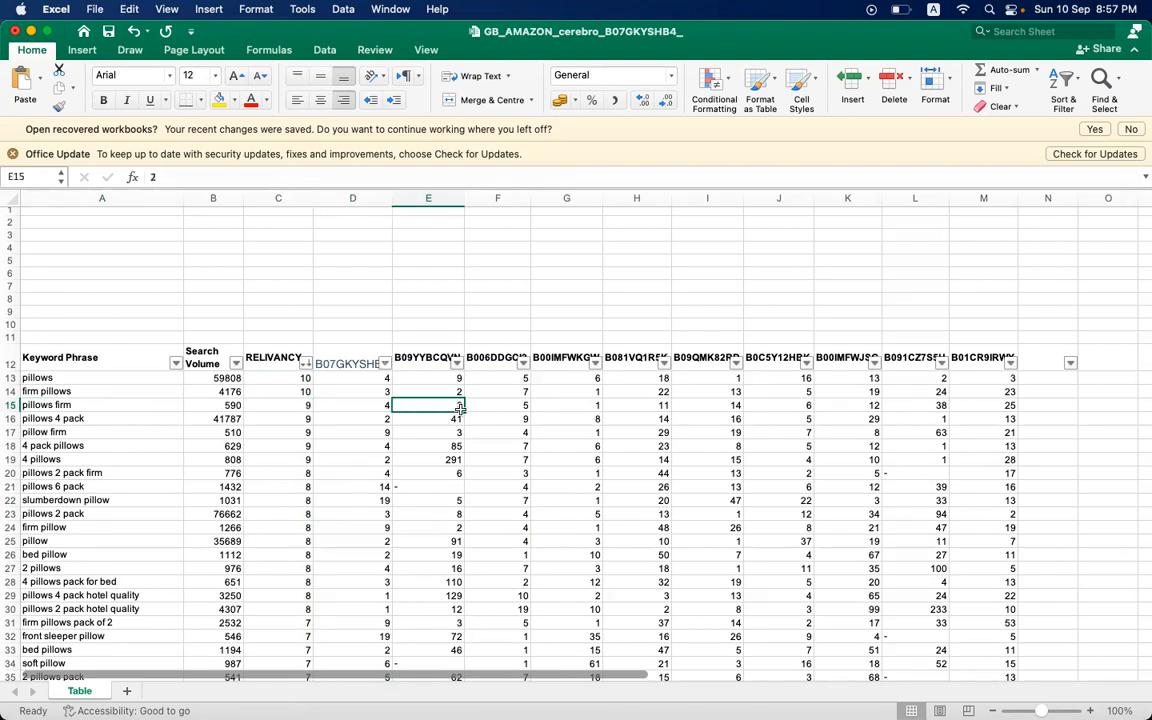
{"action": "left_click", "coordinate": [494, 409]}
{"action": "left_click", "coordinate": [574, 414]}
{"action": "key", "text": "Up"}
{"action": "key", "text": "Right"}
{"action": "key", "text": "Right"}
{"action": "key", "text": "Right"}
{"action": "key", "text": "Right"}
{"action": "key", "text": "Right"}
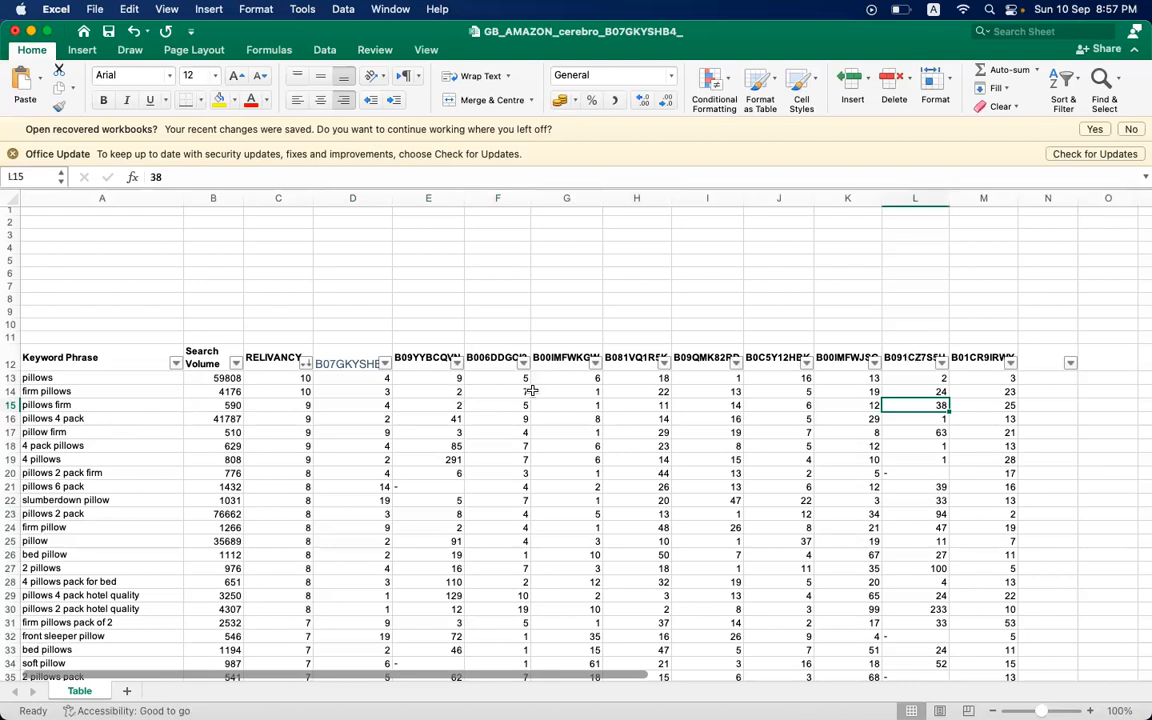
{"action": "key", "text": "Right"}
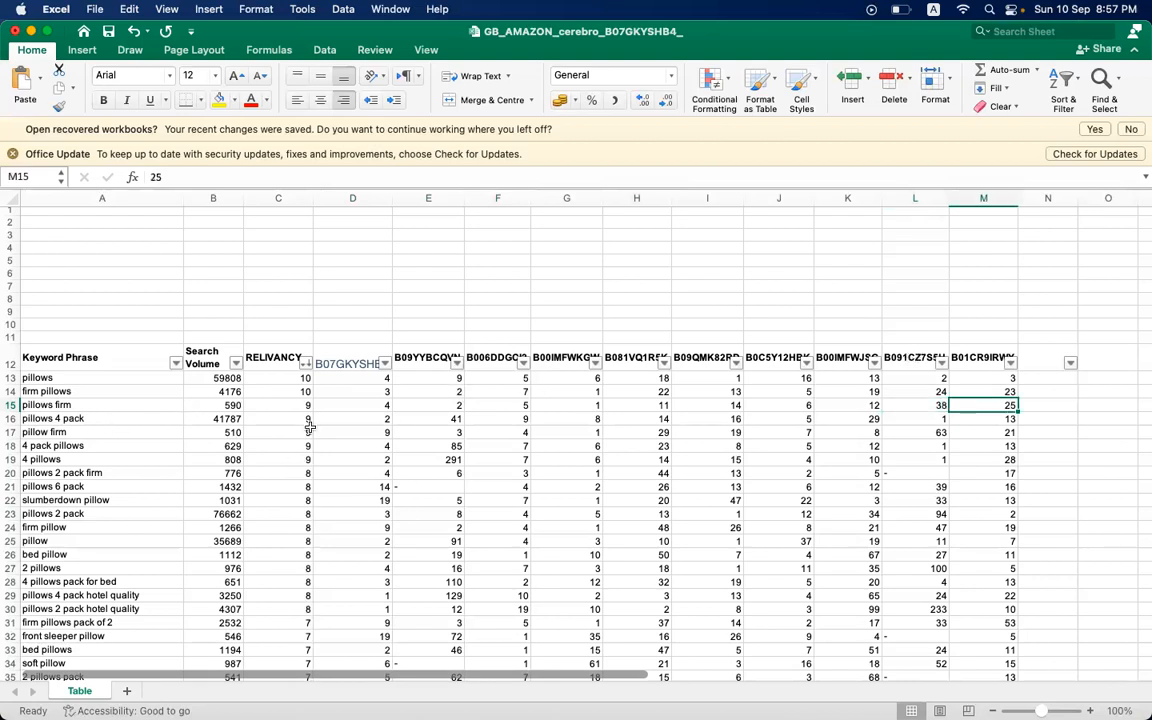
- Review the sorted RELIVANCY scores down the whole keyword list to locate the cutoff for weakly relevant keywords
{"action": "left_click", "coordinate": [309, 428]}
{"action": "left_click", "coordinate": [303, 472]}
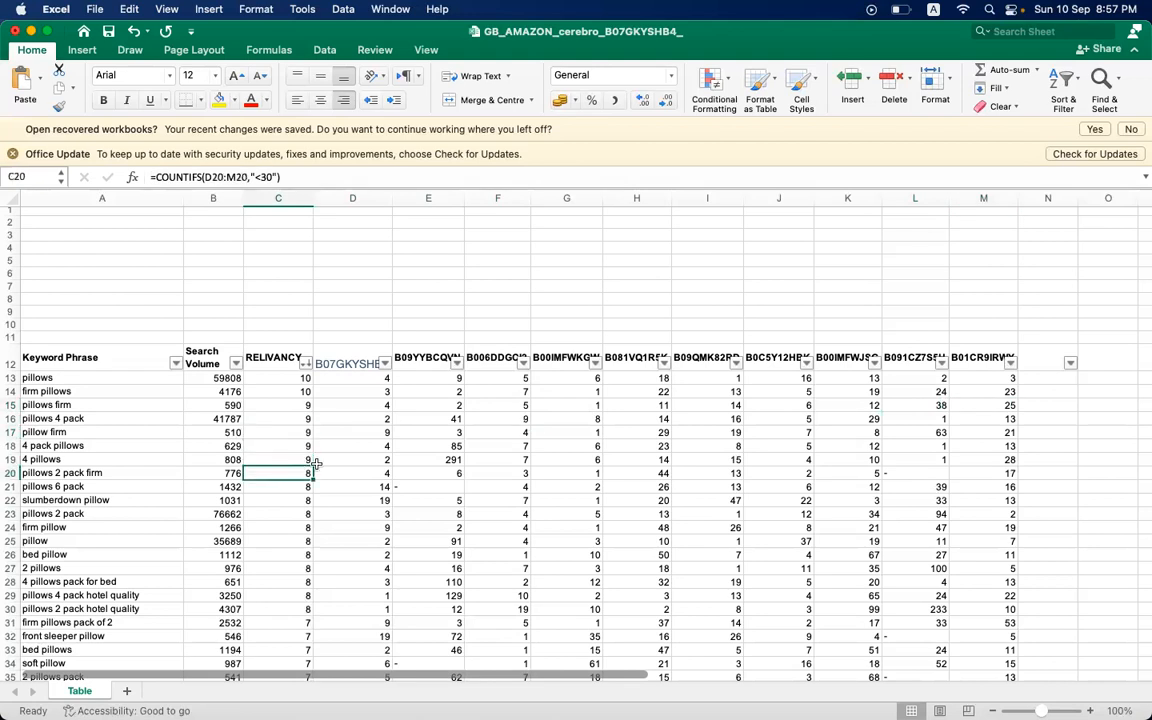
{"action": "left_click", "coordinate": [292, 527]}
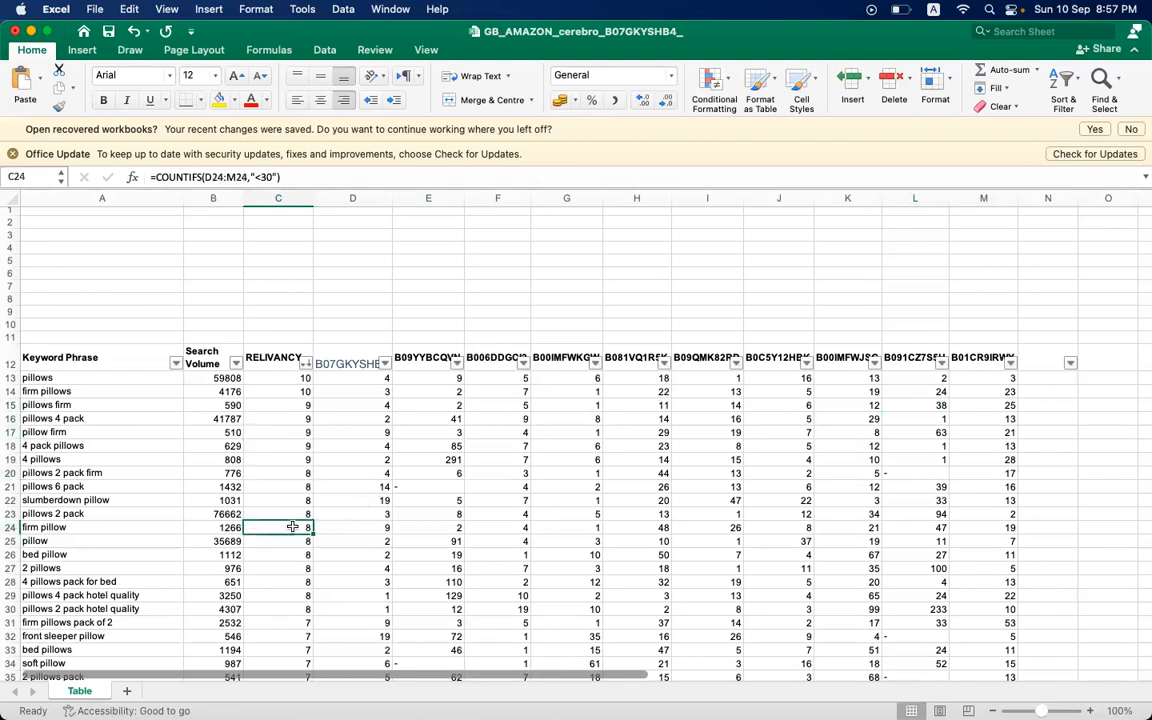
{"action": "scroll", "coordinate": [292, 527], "scroll_direction": "down", "scroll_amount": 3}
{"action": "scroll", "coordinate": [292, 527], "scroll_direction": "down", "scroll_amount": 10}
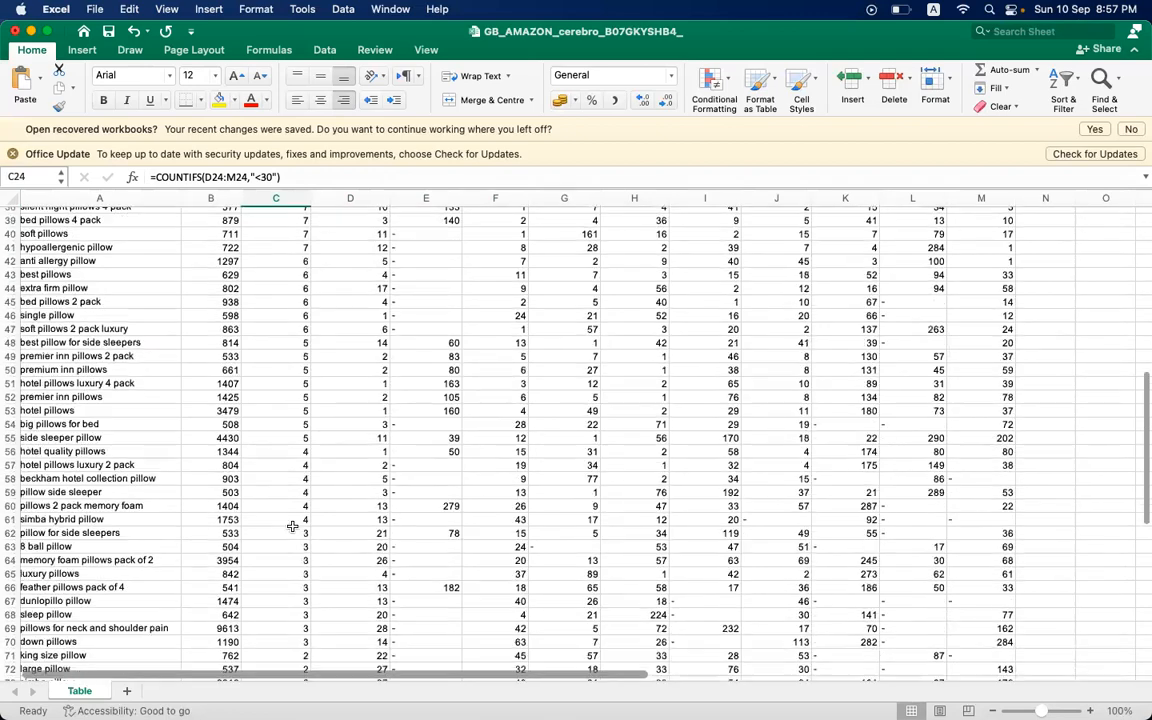
{"action": "scroll", "coordinate": [292, 527], "scroll_direction": "up", "scroll_amount": 13}
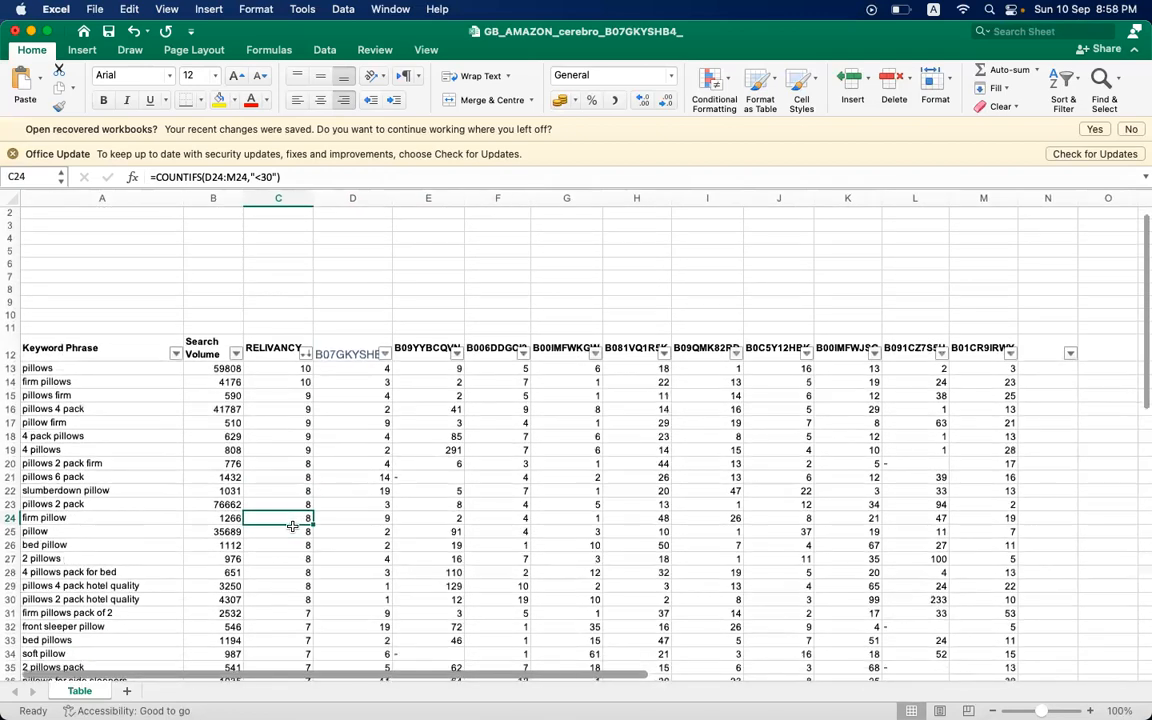
{"action": "scroll", "coordinate": [292, 527], "scroll_direction": "down", "scroll_amount": 12}
{"action": "scroll", "coordinate": [292, 527], "scroll_direction": "down", "scroll_amount": 2}
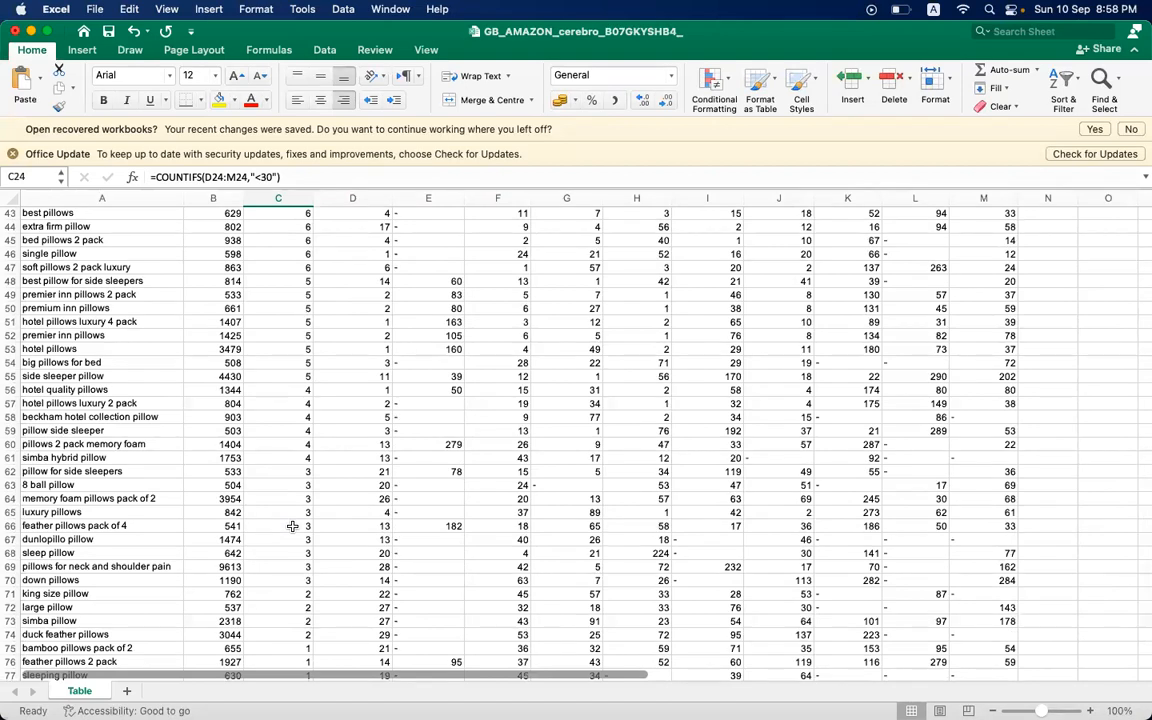
{"action": "left_click", "coordinate": [299, 458]}
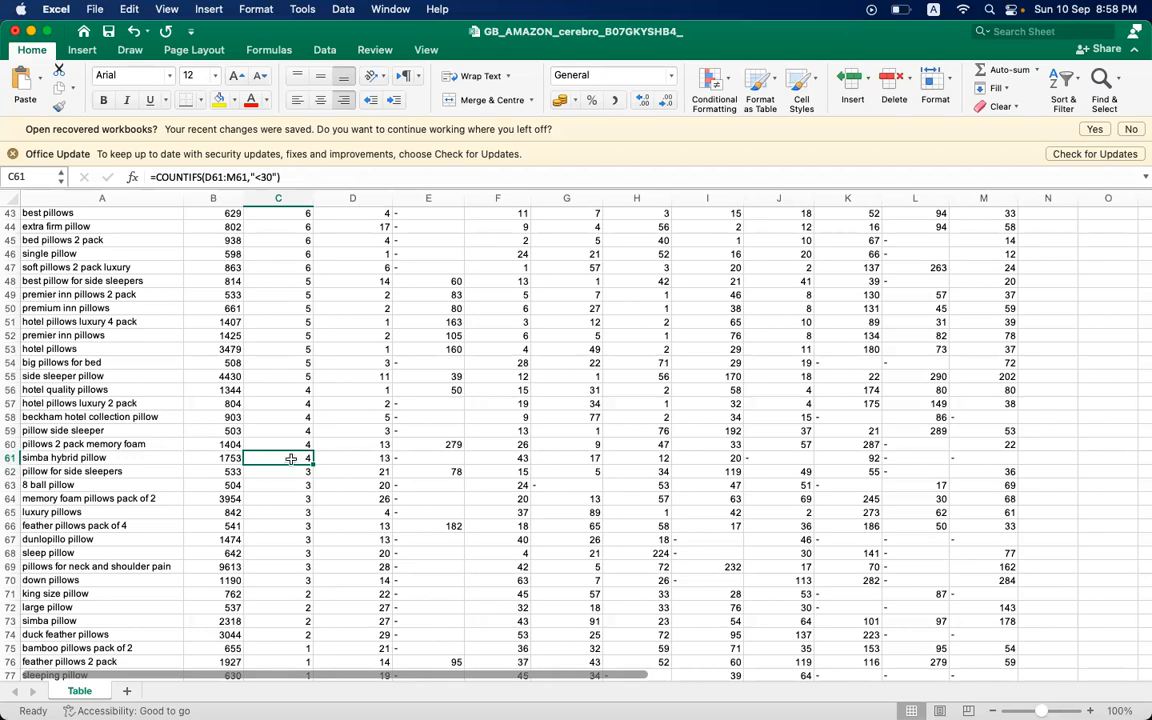
{"action": "scroll", "coordinate": [276, 459], "scroll_direction": "up", "scroll_amount": 1}
{"action": "scroll", "coordinate": [276, 459], "scroll_direction": "up", "scroll_amount": 10}
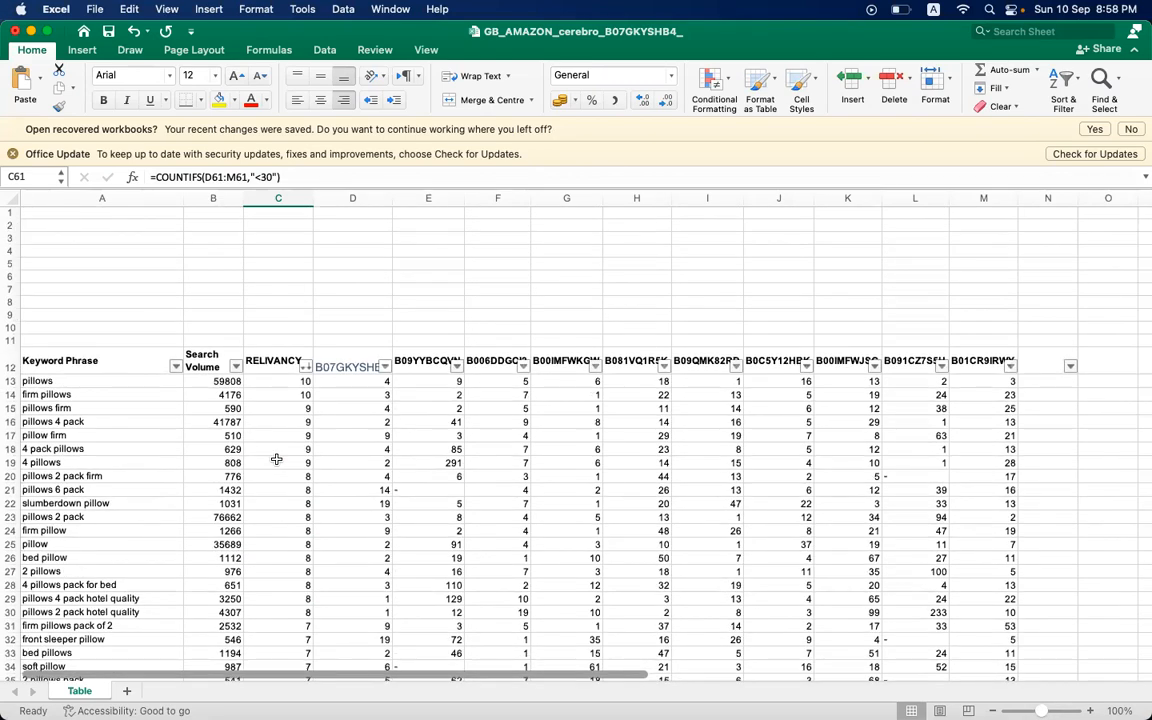
{"action": "scroll", "coordinate": [276, 459], "scroll_direction": "down", "scroll_amount": 10}
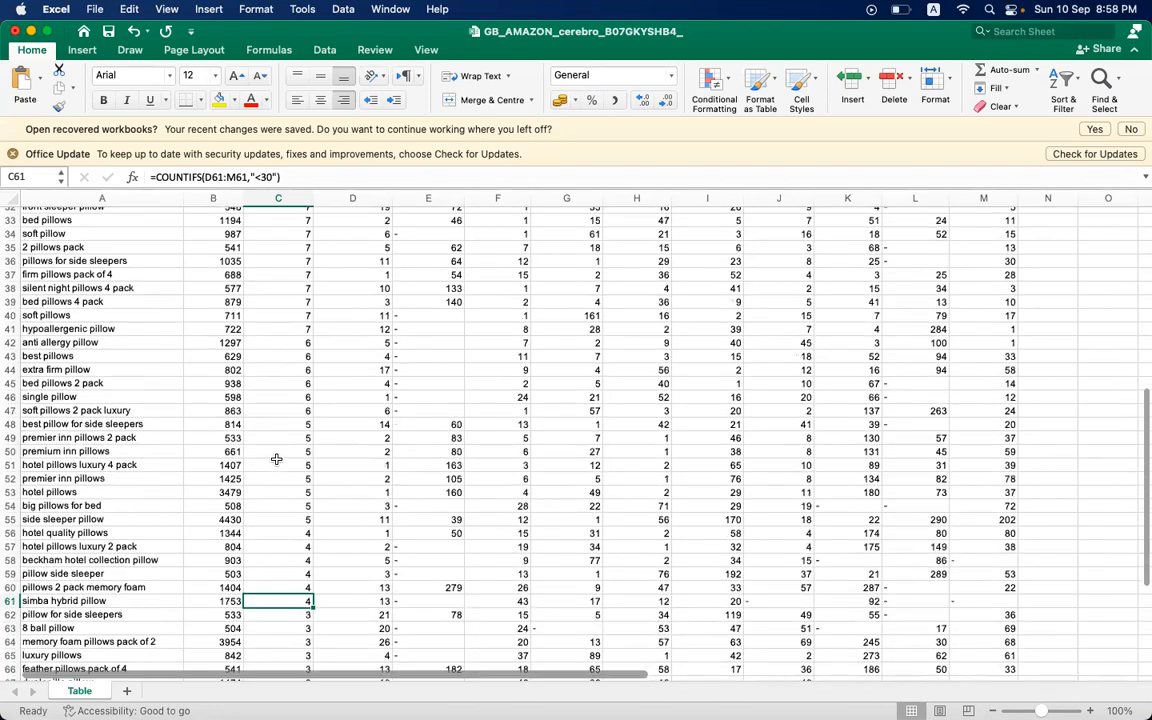
{"action": "left_click", "coordinate": [98, 395]}
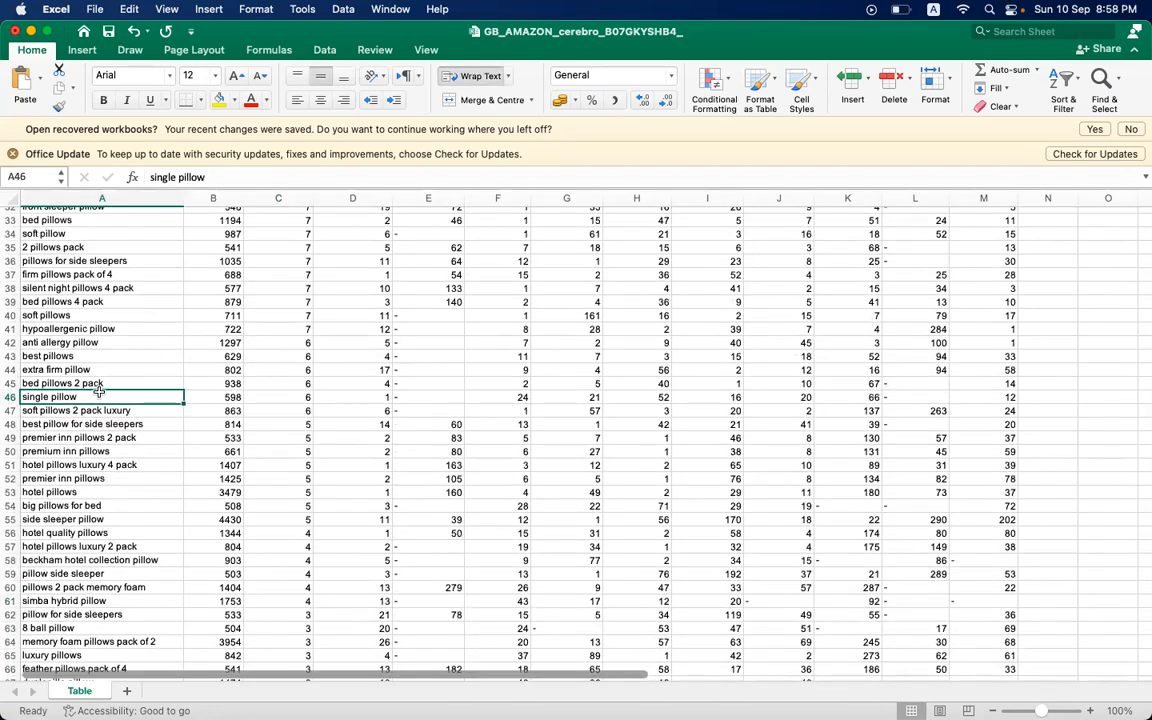
{"action": "scroll", "coordinate": [471, 457], "scroll_direction": "up", "scroll_amount": 10}
{"action": "scroll", "coordinate": [471, 457], "scroll_direction": "down", "scroll_amount": 9}
{"action": "scroll", "coordinate": [471, 457], "scroll_direction": "down", "scroll_amount": 5}
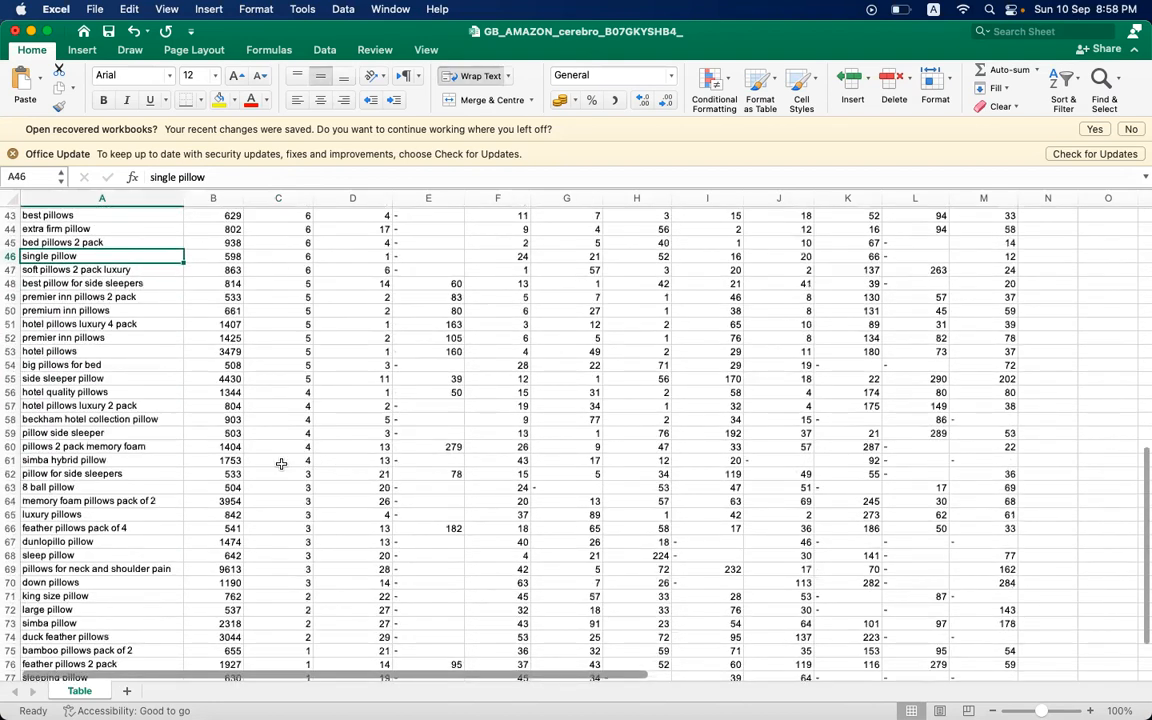
- Delete rows 62 to 83, from "pillow for side sleepers" downward, removing the keywords with a RELIVANCY score of 3 or less
{"action": "left_click", "coordinate": [281, 461]}
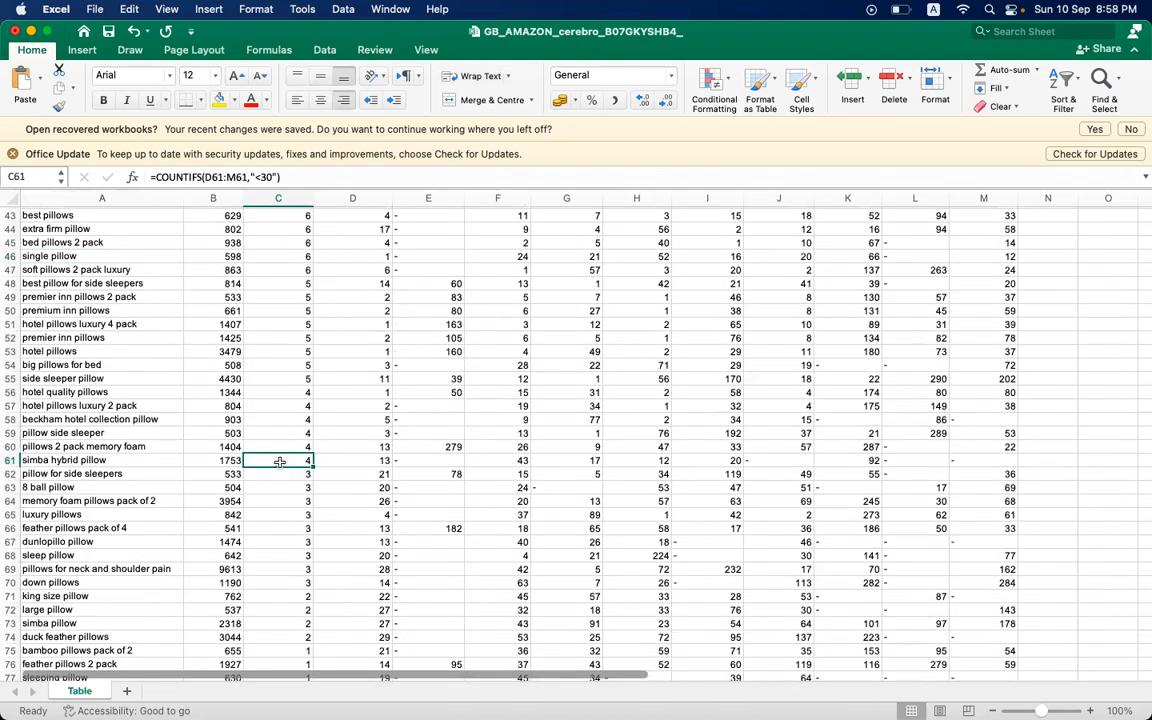
{"action": "left_click", "coordinate": [11, 473]}
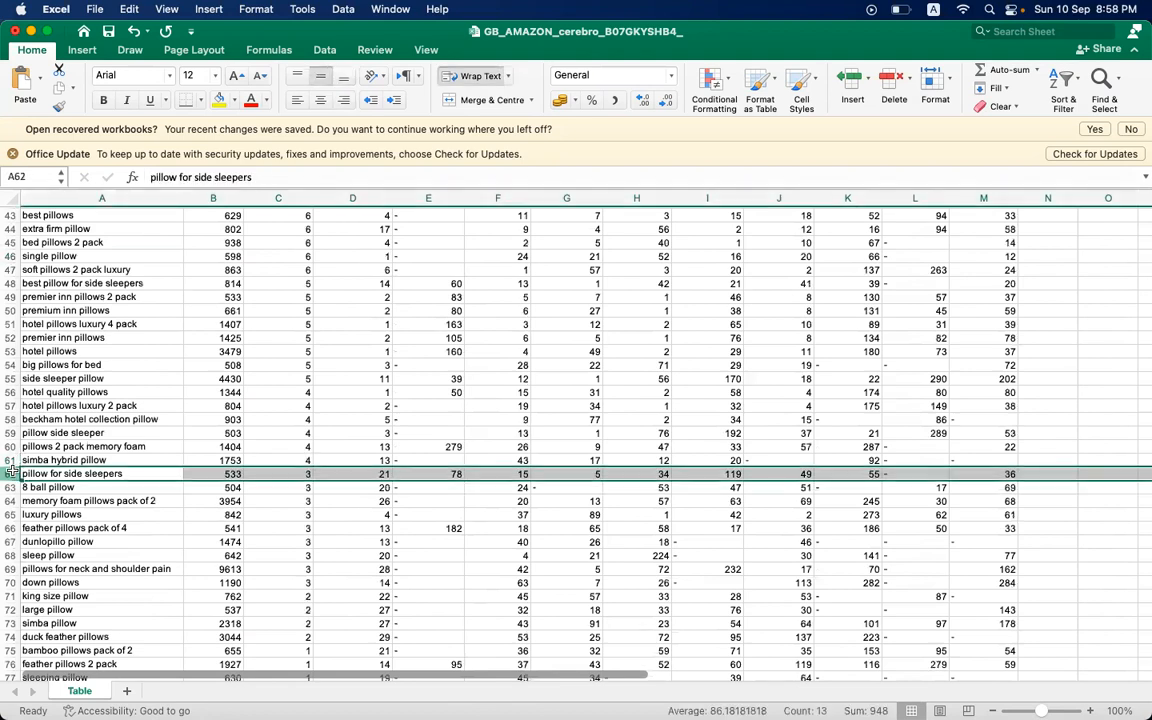
{"action": "left_click_drag", "start_coordinate": [11, 473], "coordinate": [11, 675]}
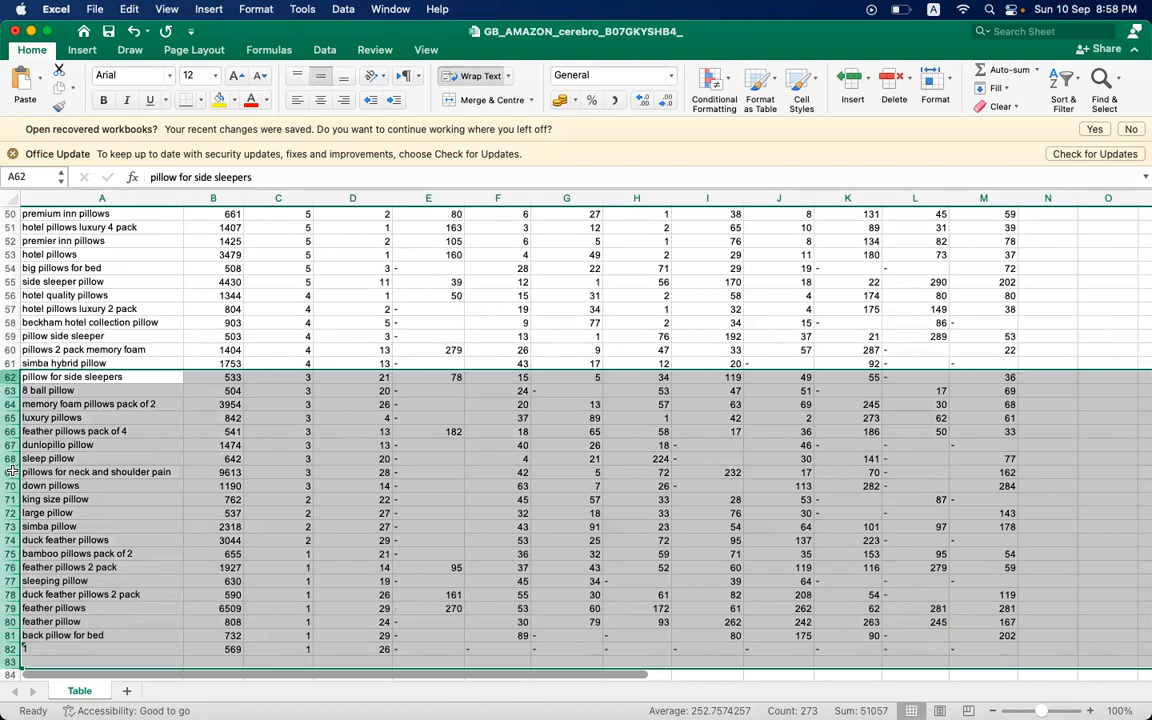
{"action": "right_click", "coordinate": [65, 455]}
{"action": "left_click", "coordinate": [82, 450]}
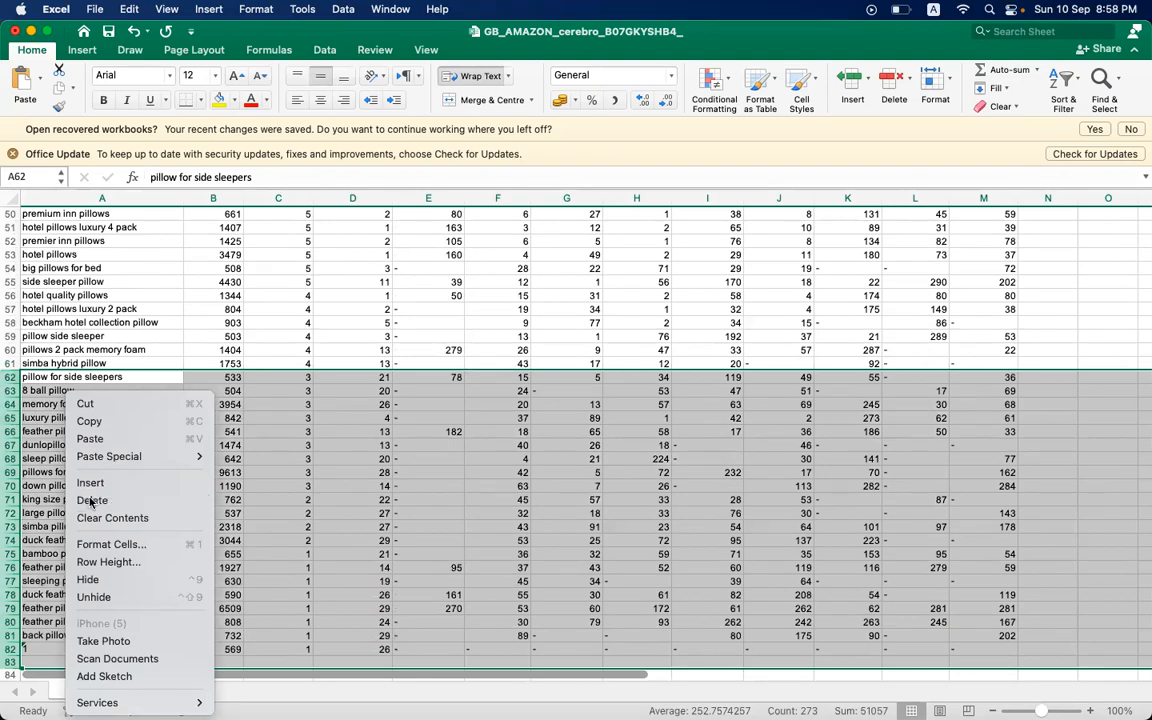
- Inspect the D13:M13 range and the "<30" criterion of the COUNTIFS formula in C13 for the keyword "pillows"
{"action": "scroll", "coordinate": [364, 467], "scroll_direction": "up", "scroll_amount": 15}
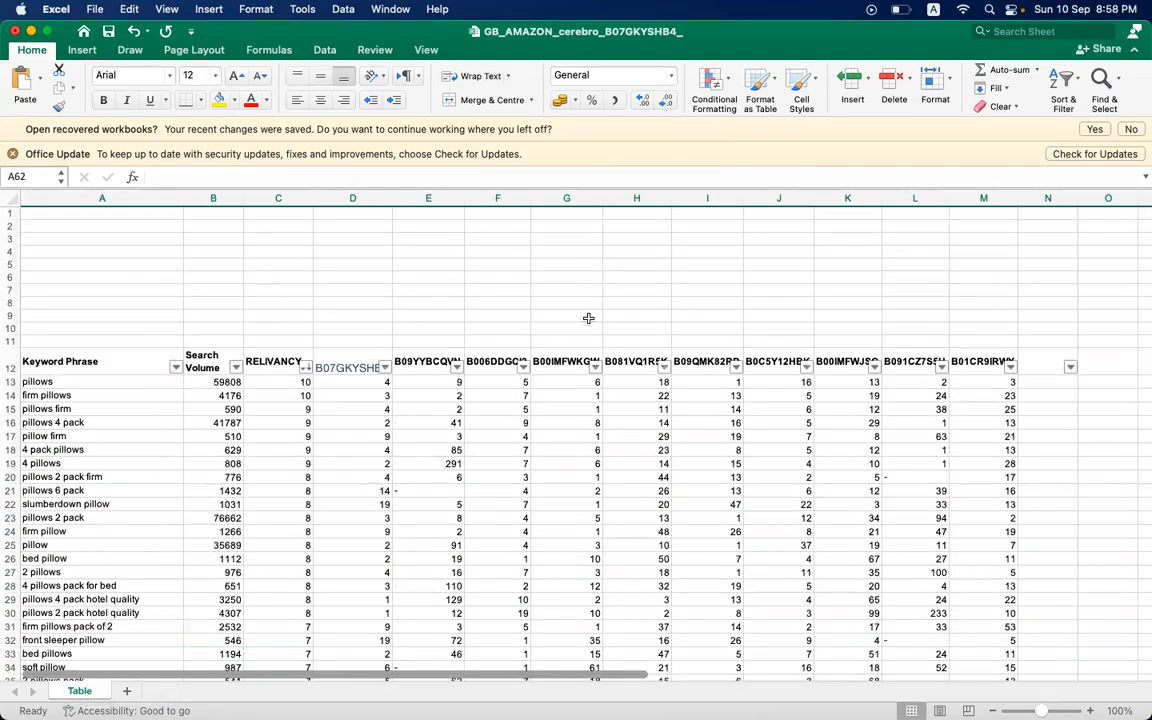
{"action": "left_click", "coordinate": [289, 380]}
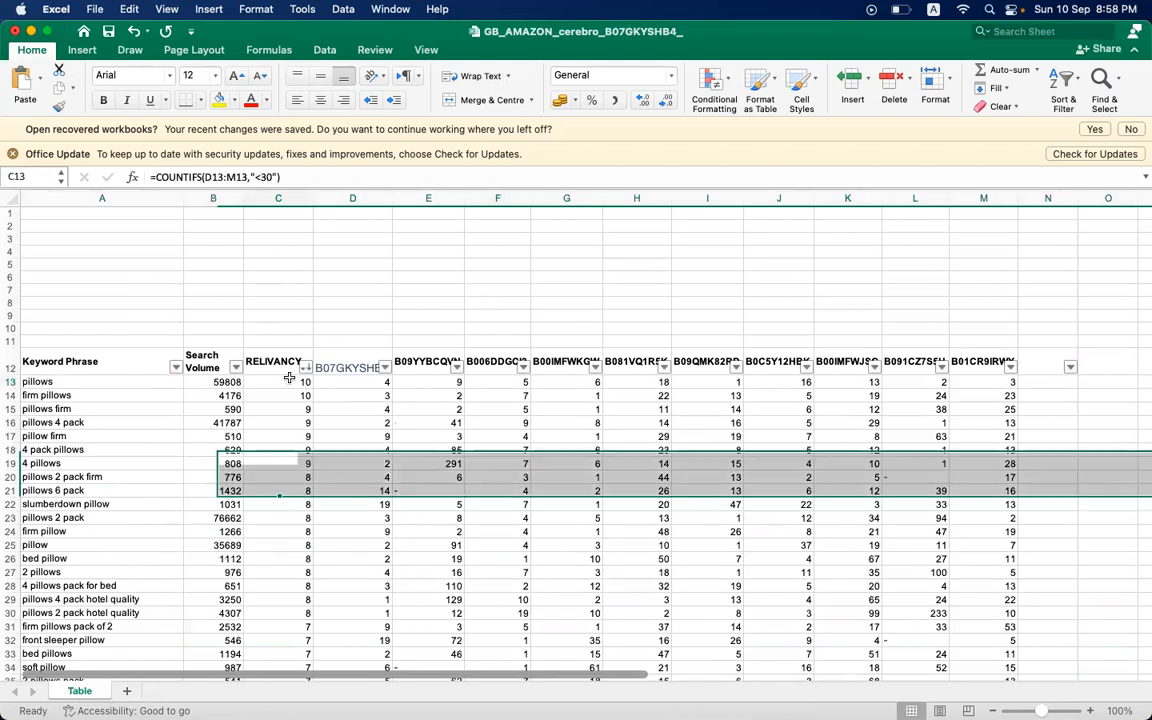
{"action": "double_click", "coordinate": [213, 177]}
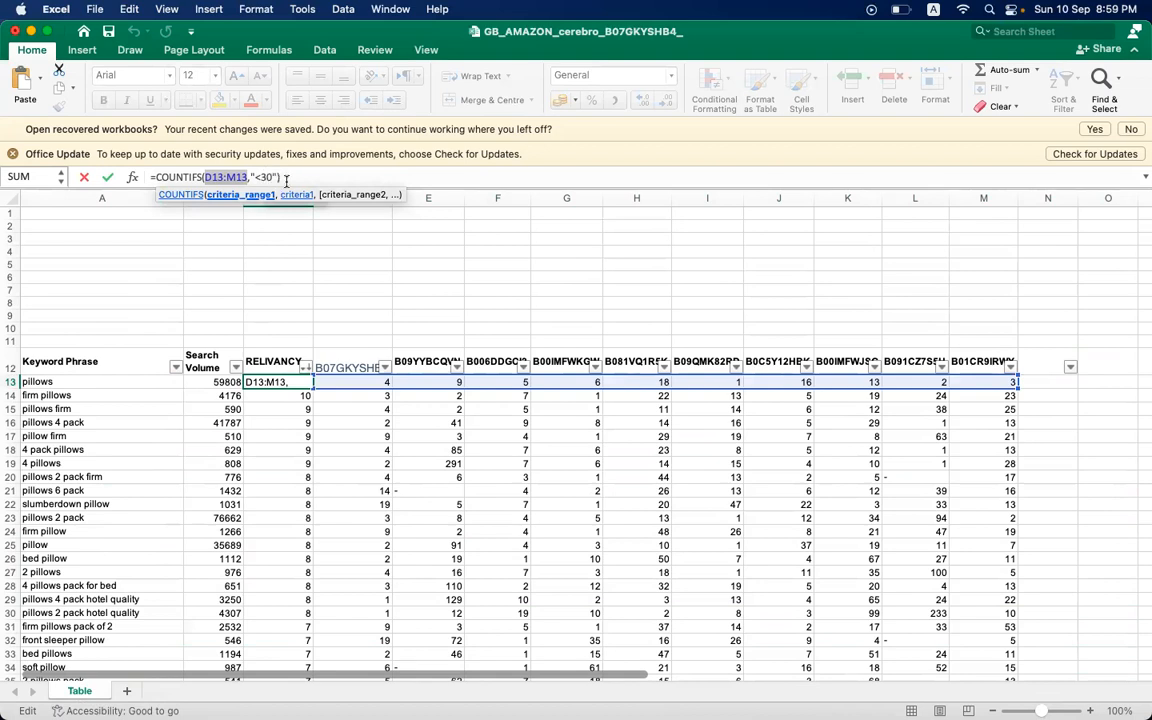
{"action": "key", "text": "Return"}
{"action": "left_click", "coordinate": [286, 384]}
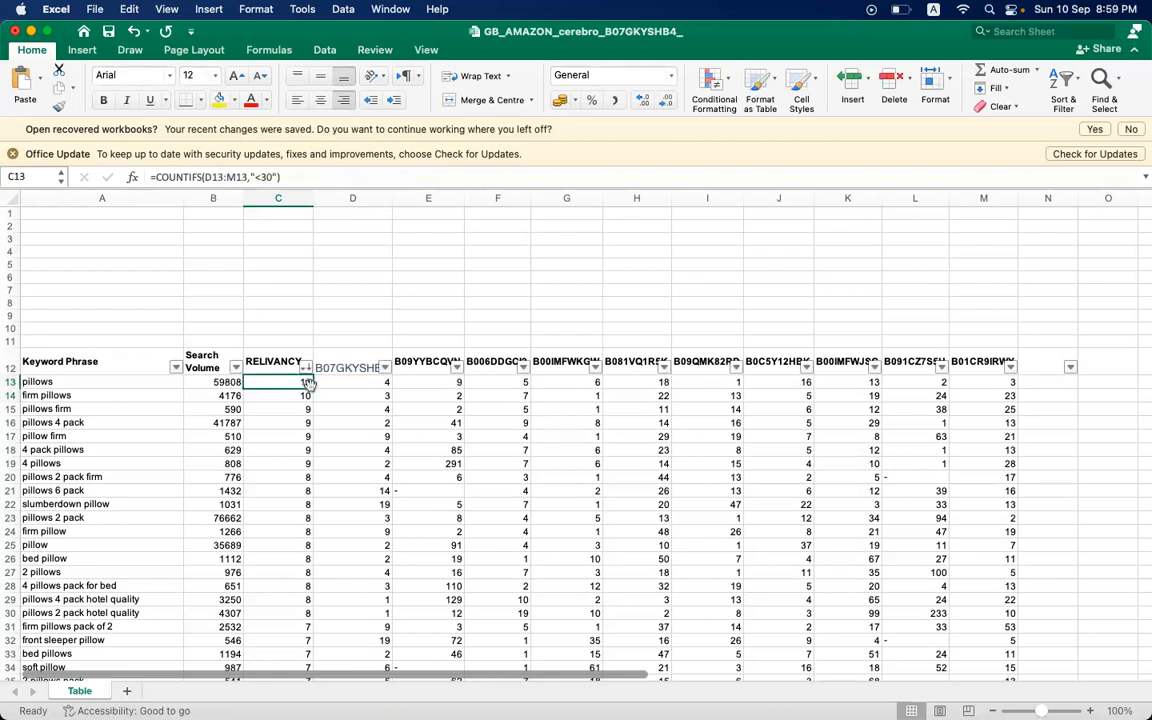
- Review the RELIVANCY scores of the remaining keywords from "pillows" down to the end of the list at row 61
{"action": "scroll", "coordinate": [362, 480], "scroll_direction": "down", "scroll_amount": 1}
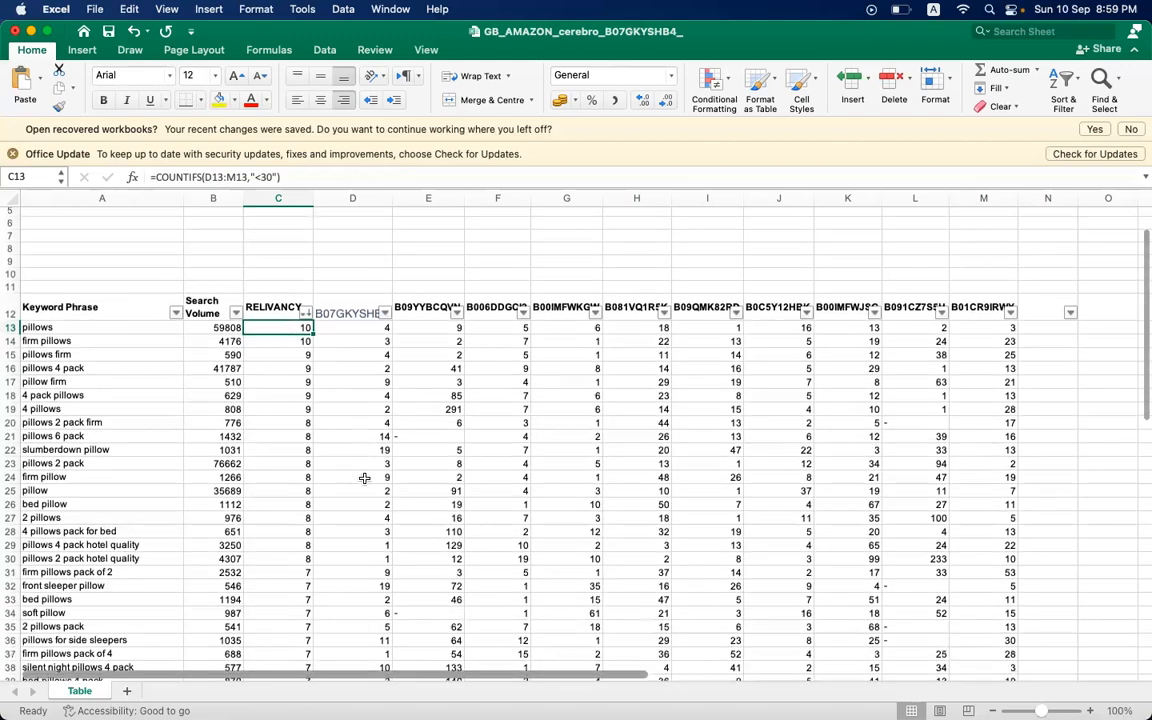
{"action": "scroll", "coordinate": [364, 478], "scroll_direction": "down", "scroll_amount": 5}
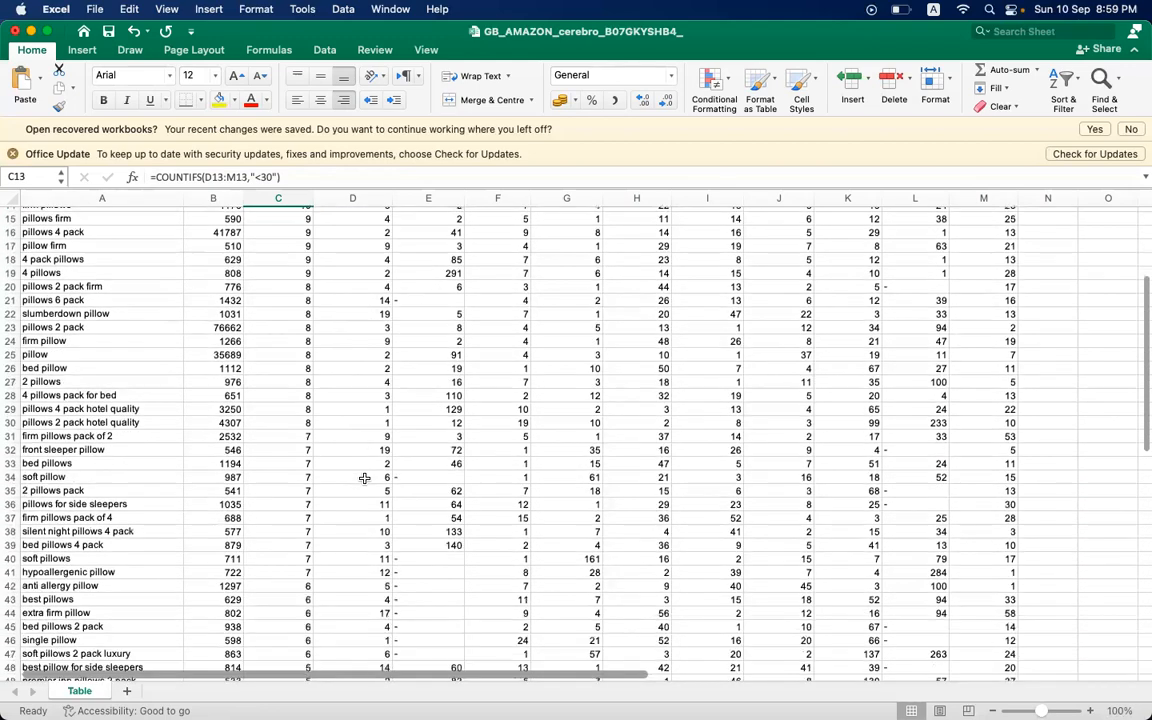
{"action": "left_click", "coordinate": [285, 496]}
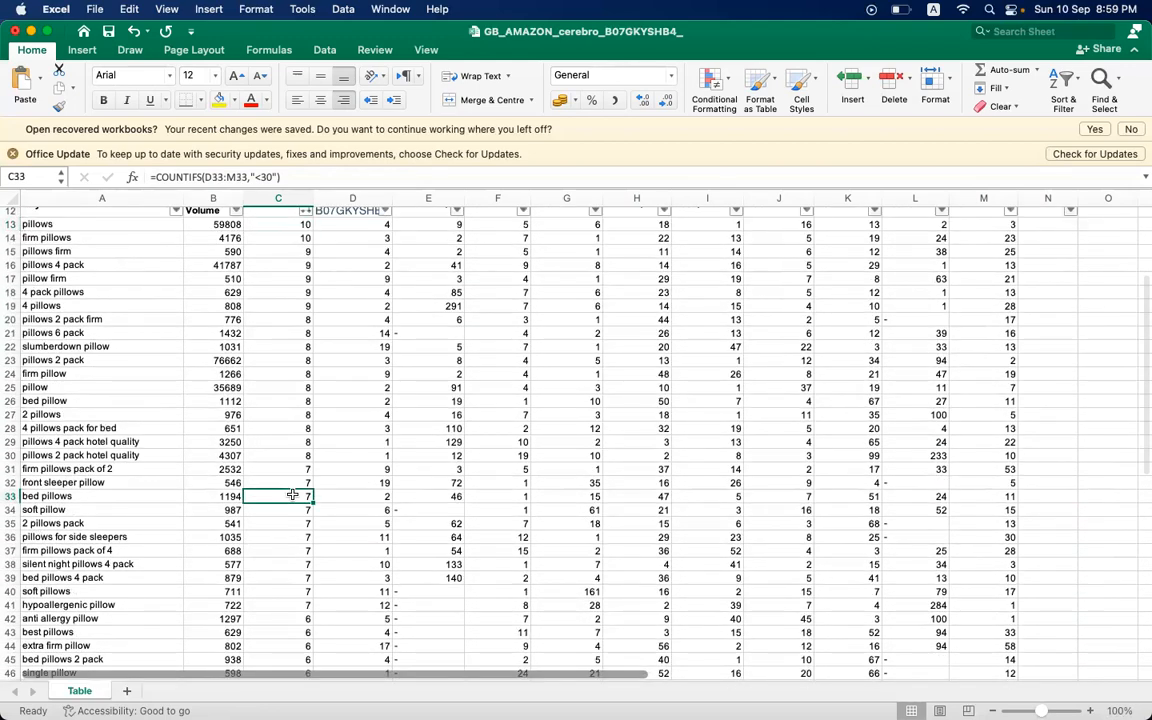
{"action": "left_click", "coordinate": [140, 537]}
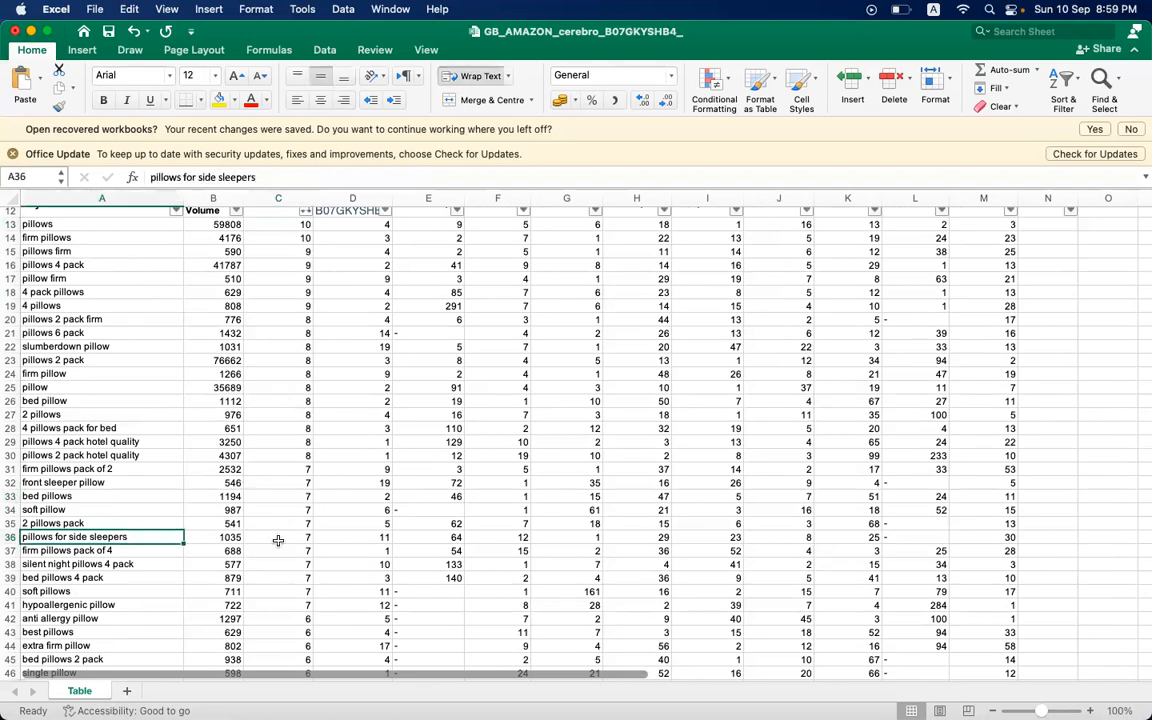
{"action": "scroll", "coordinate": [278, 540], "scroll_direction": "down", "scroll_amount": 15}
{"action": "left_click", "coordinate": [278, 402]}
{"action": "left_click", "coordinate": [276, 443]}
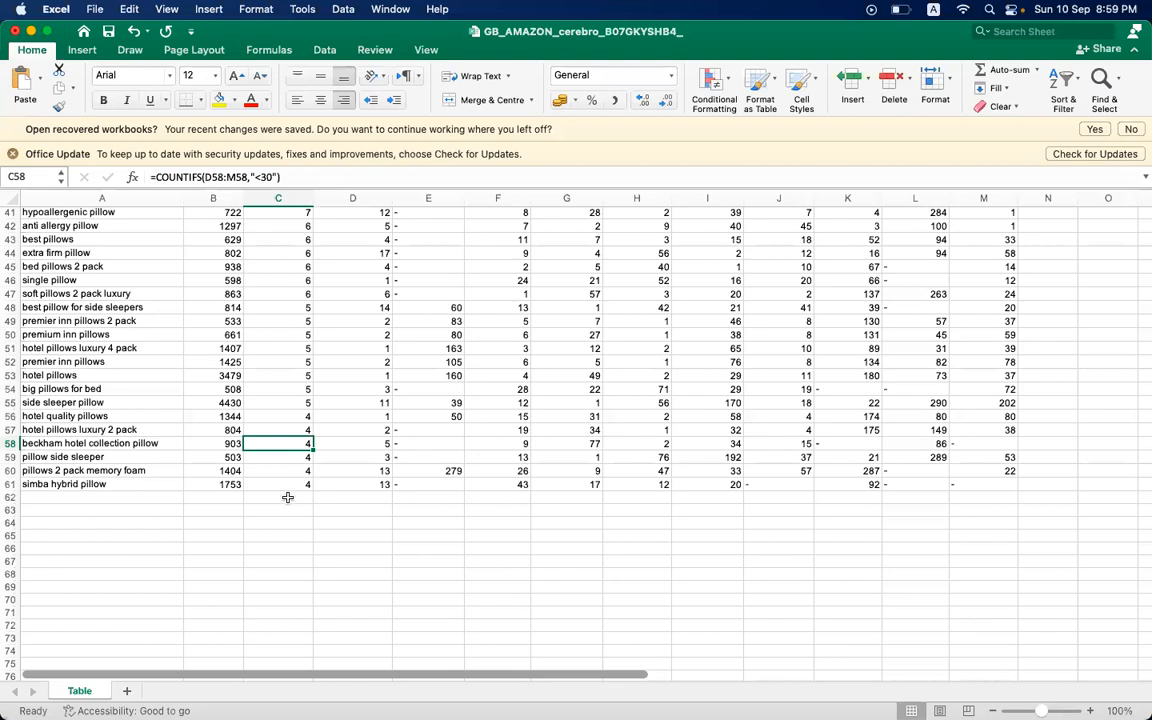
{"action": "left_click", "coordinate": [287, 497]}
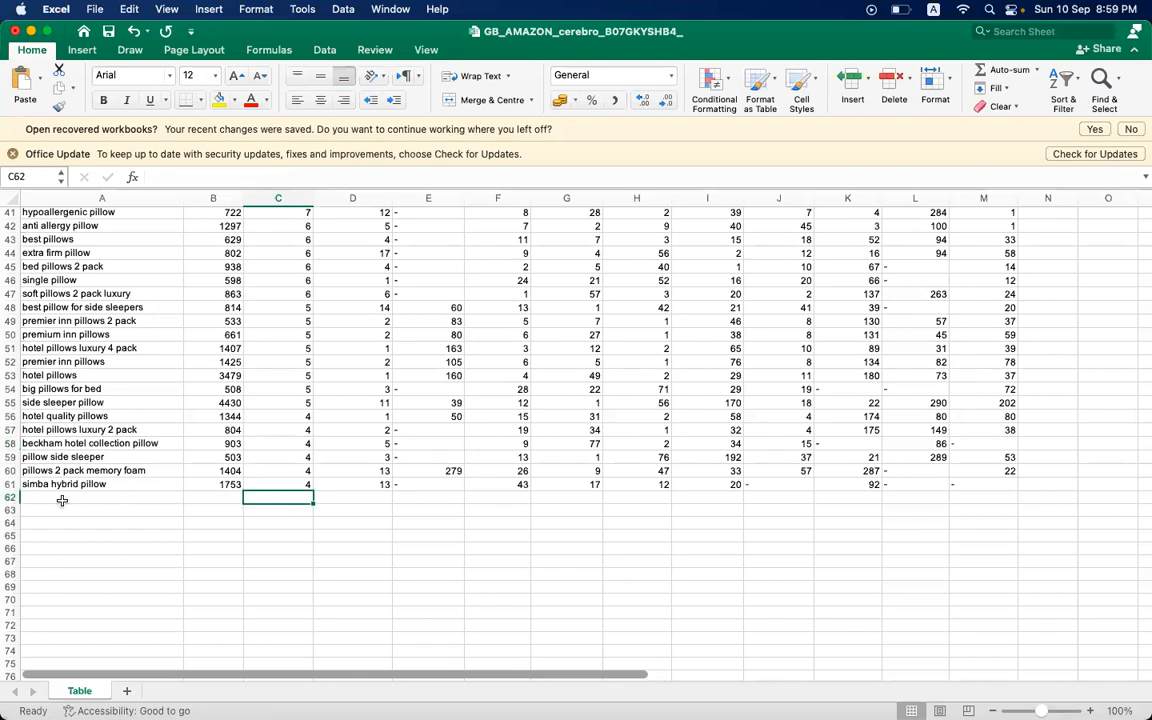
- Look over the trimmed keyword phrases once more, from the header row through the list and back
{"action": "scroll", "coordinate": [62, 500], "scroll_direction": "up", "scroll_amount": 12}
{"action": "scroll", "coordinate": [62, 500], "scroll_direction": "down", "scroll_amount": 6}
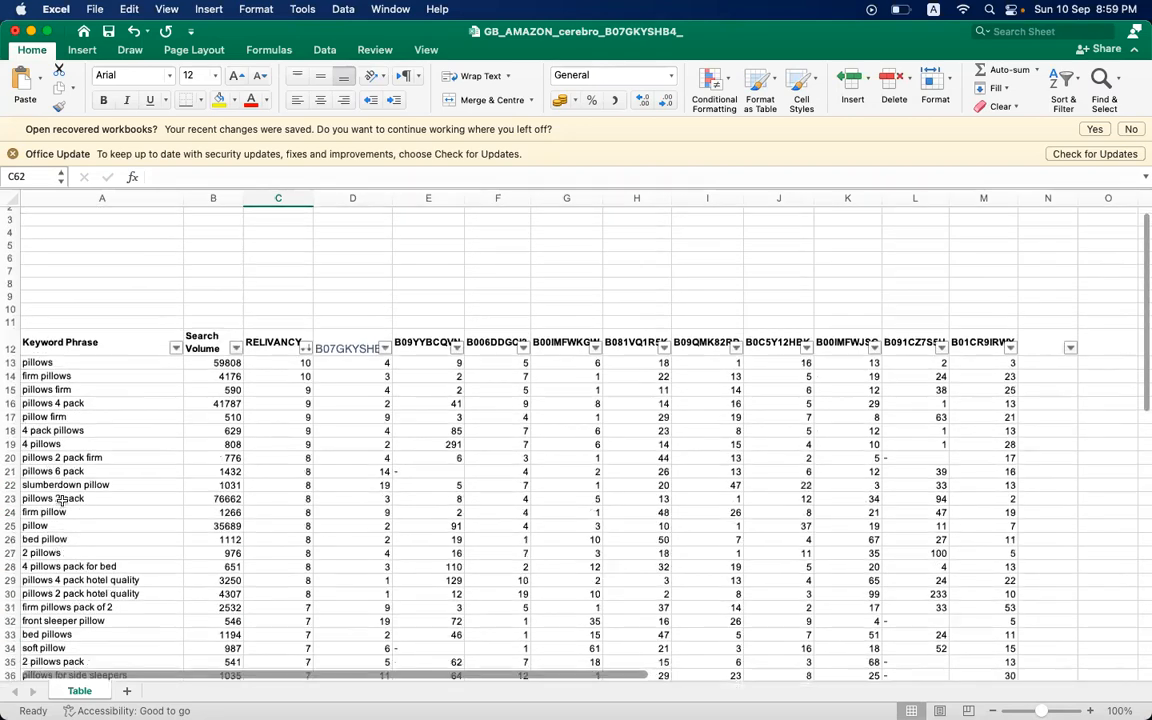
{"action": "scroll", "coordinate": [62, 500], "scroll_direction": "down", "scroll_amount": 4}
{"action": "scroll", "coordinate": [62, 500], "scroll_direction": "up", "scroll_amount": 10}
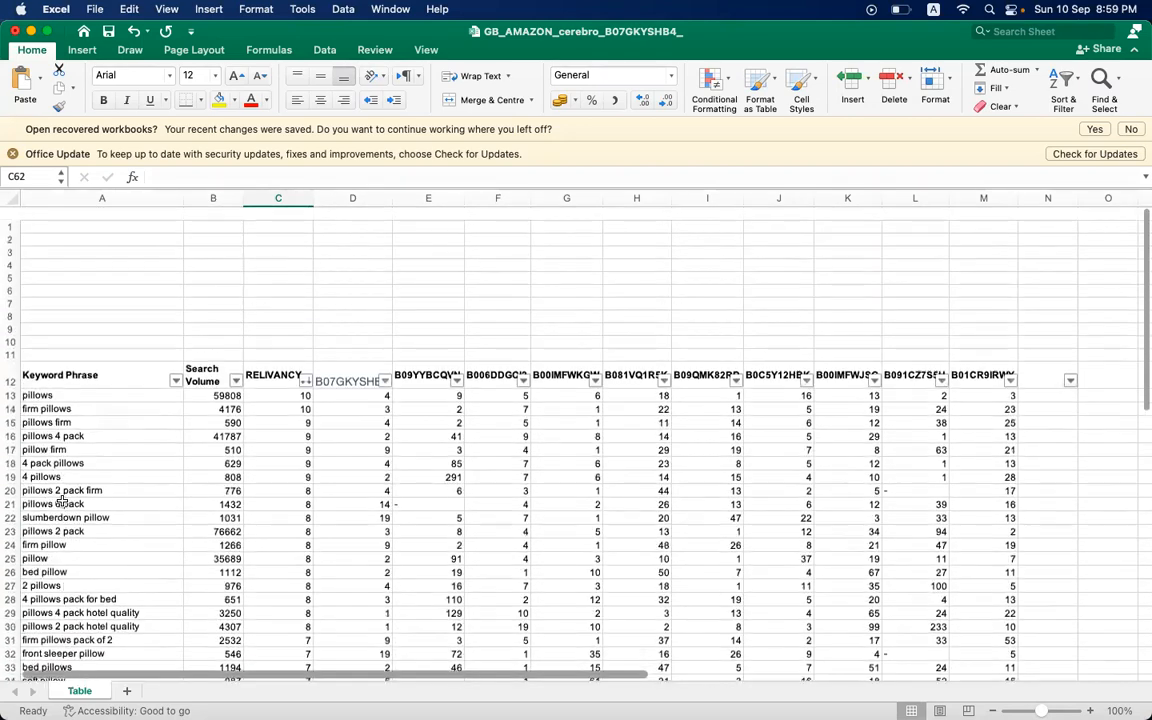
{"action": "scroll", "coordinate": [62, 500], "scroll_direction": "down", "scroll_amount": 4}
{"action": "scroll", "coordinate": [70, 470], "scroll_direction": "up", "scroll_amount": 5}
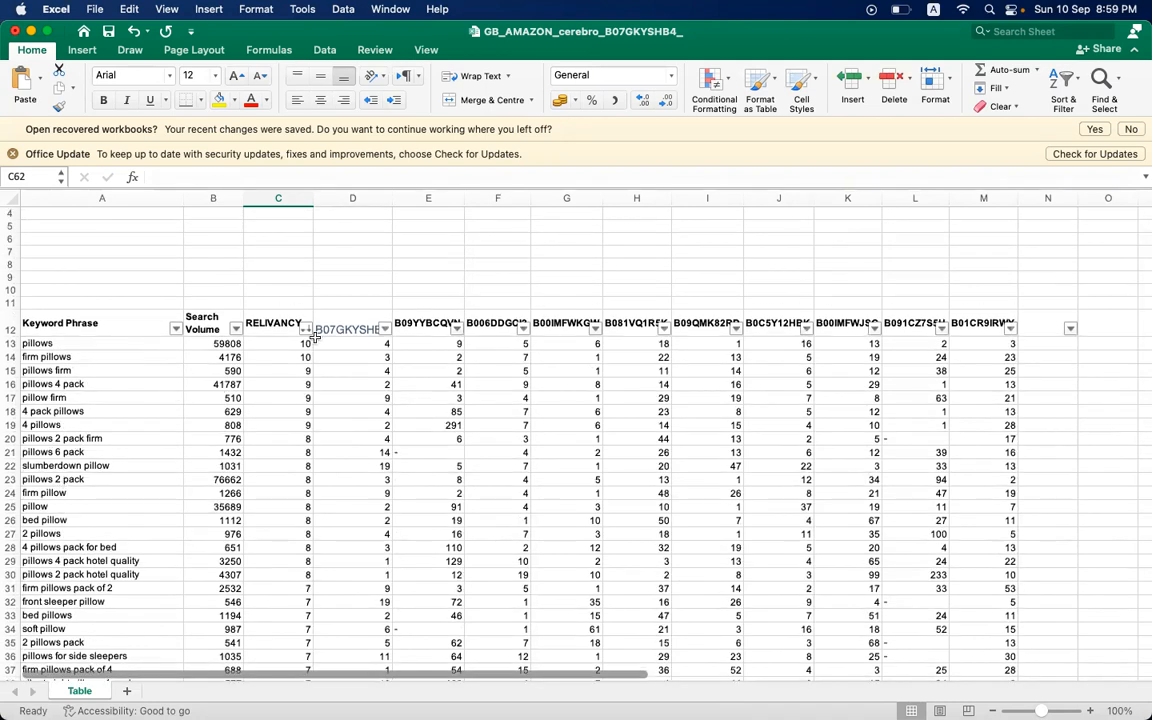
- Examine the ASIN ranks of the keyword "pillows" in row 13 and the B07GKYSHB4 column header in D12
{"action": "left_click", "coordinate": [43, 344]}
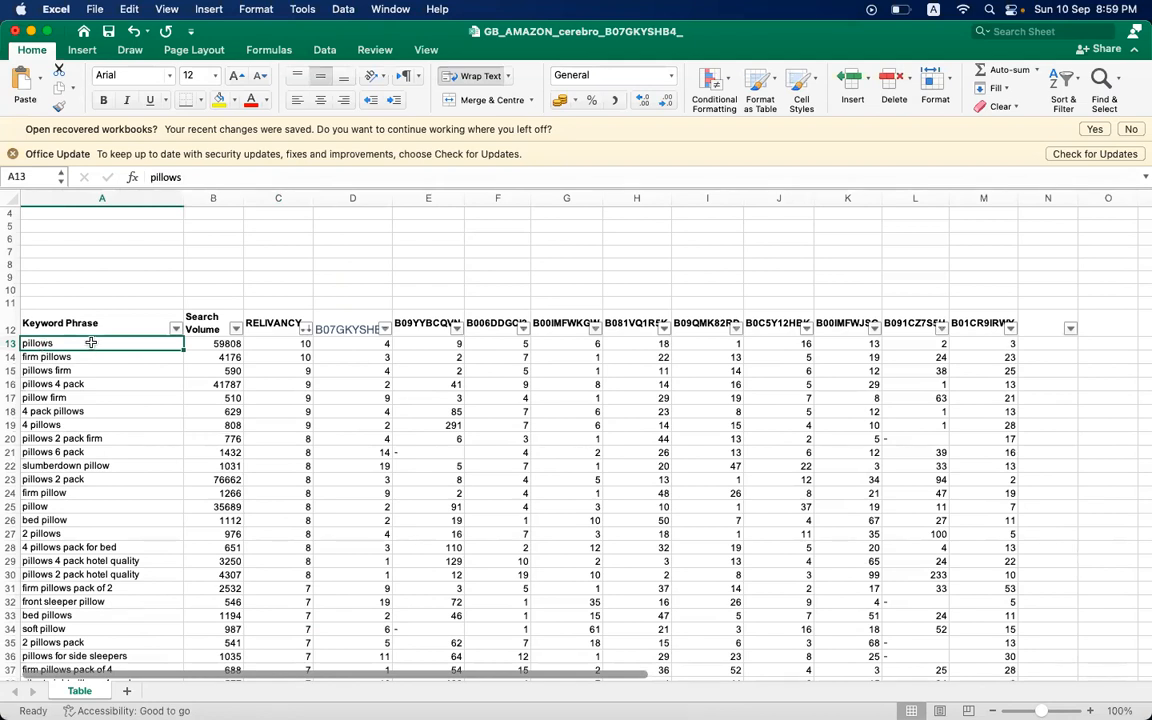
{"action": "left_click", "coordinate": [481, 345]}
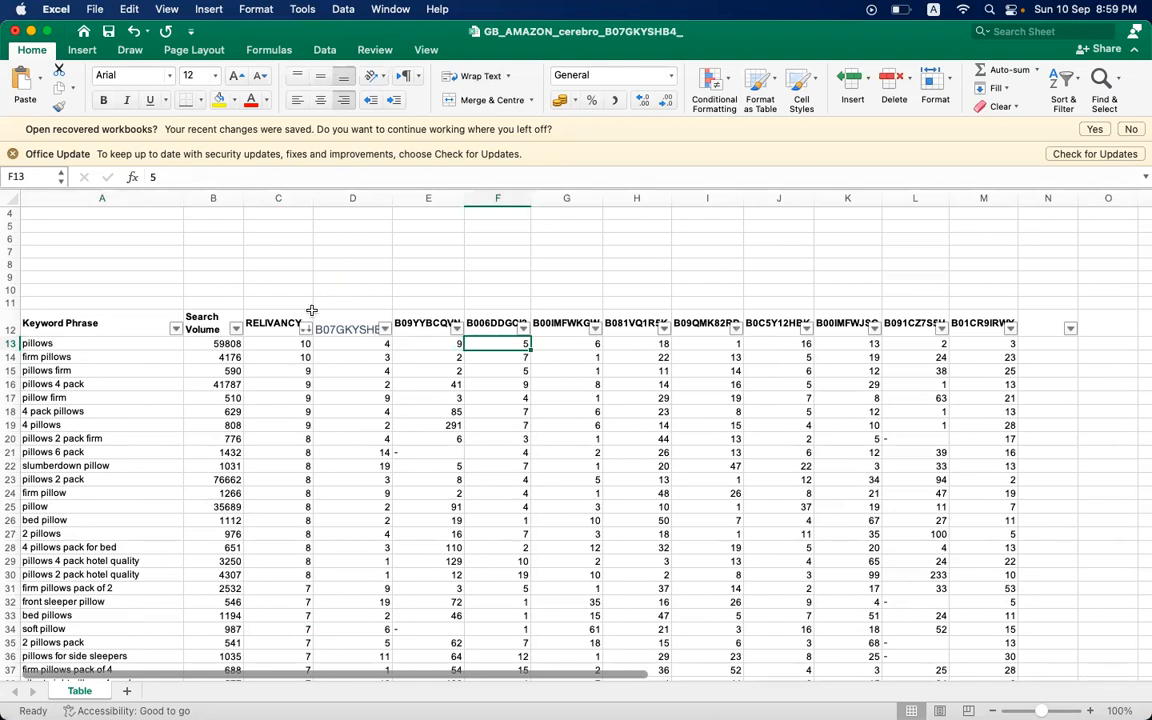
{"action": "left_click", "coordinate": [275, 303]}
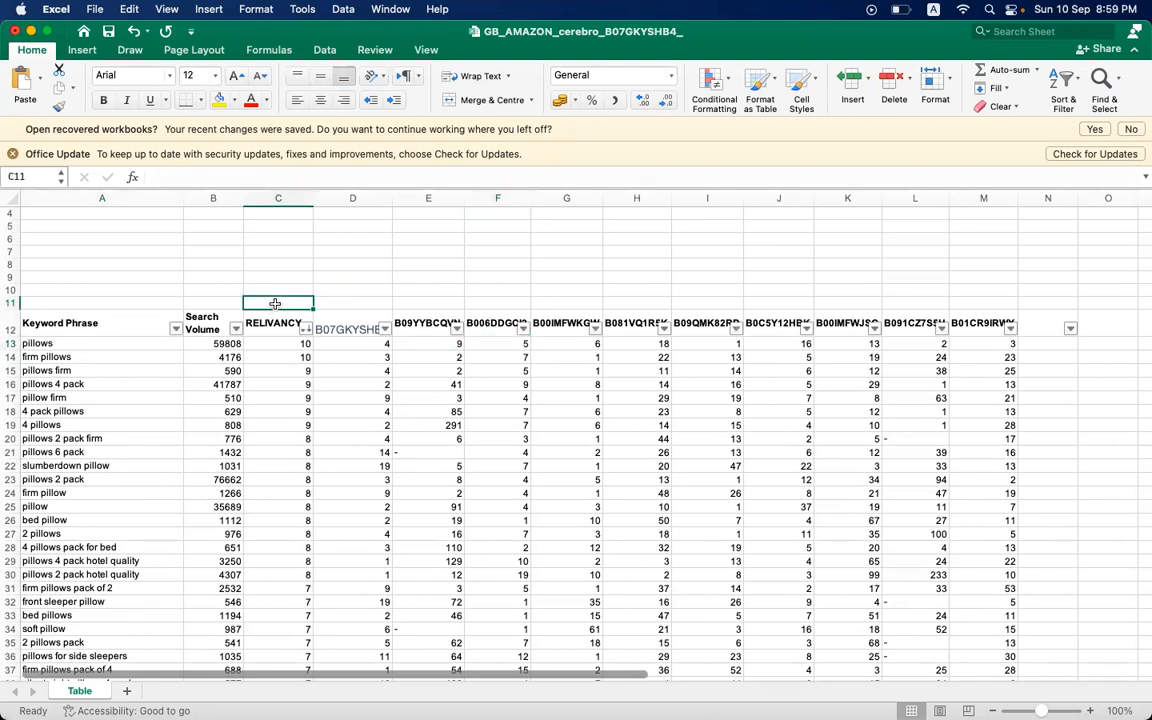
{"action": "left_click", "coordinate": [339, 302]}
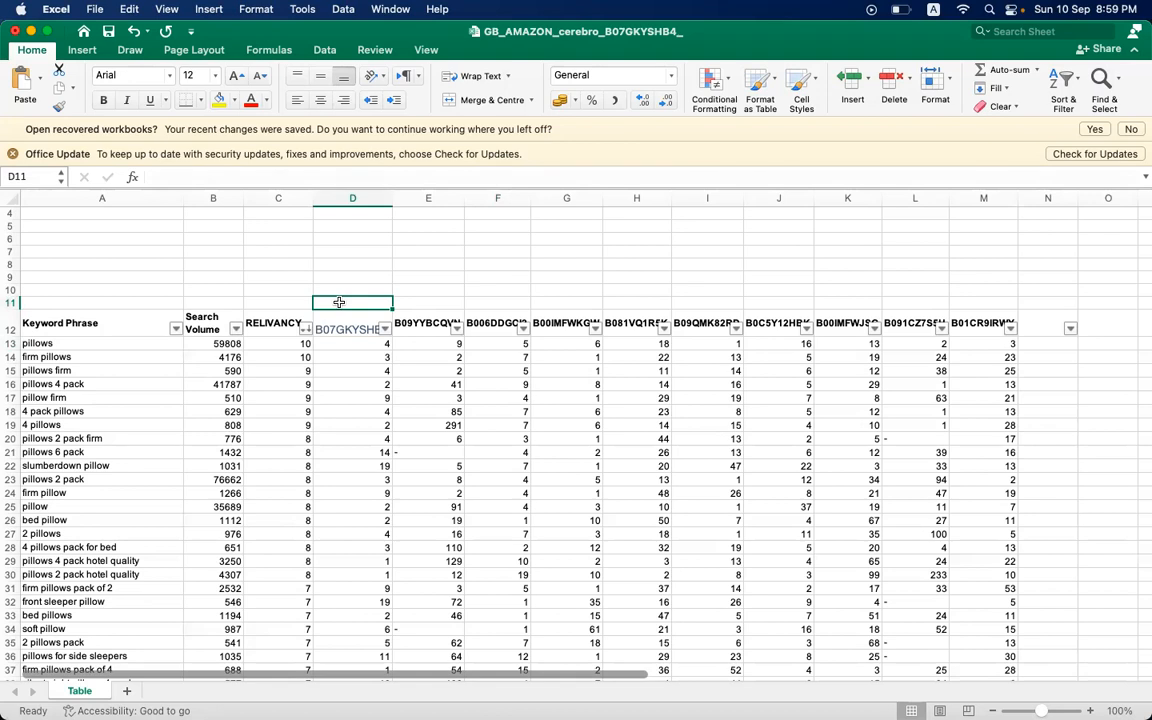
{"action": "left_click", "coordinate": [343, 328]}
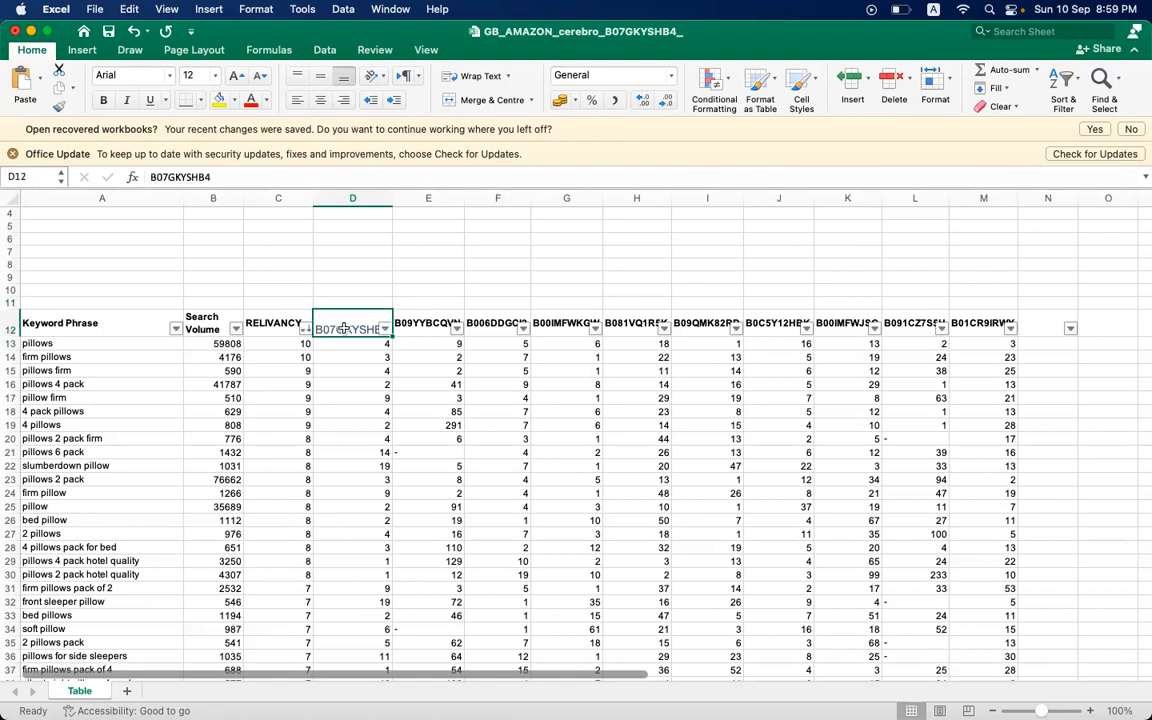
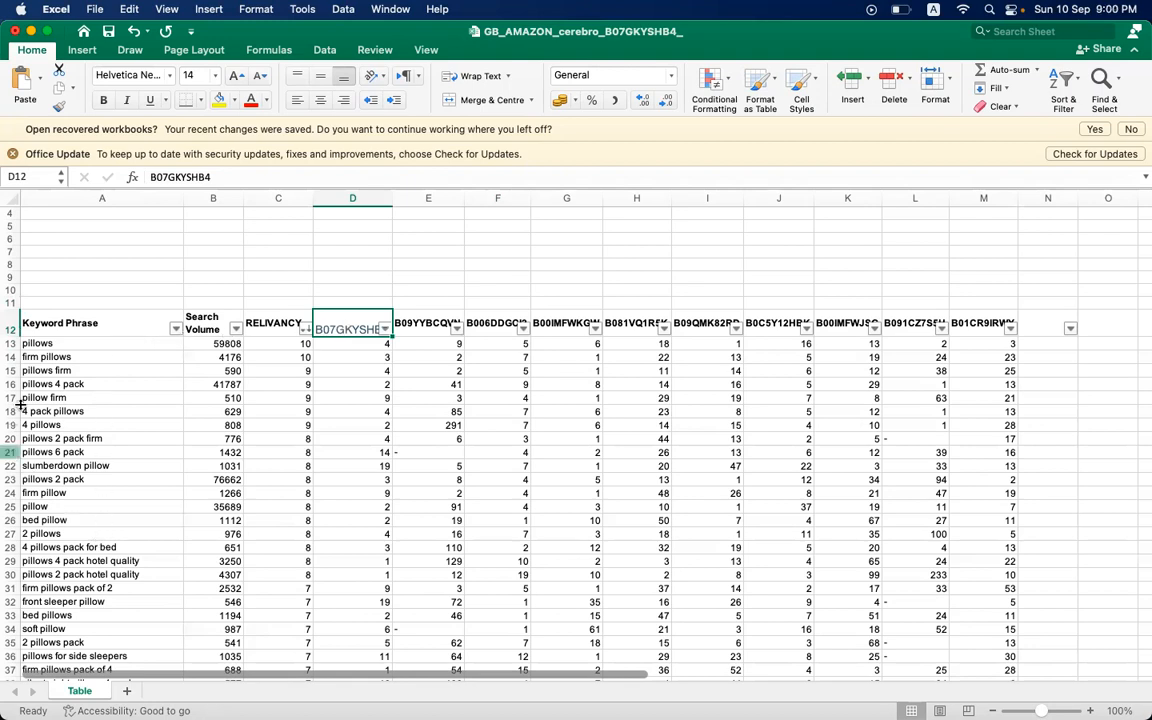
- Compare the keyword phrases from "pillows" down the list with the B07GKYSHB4 column header
{"action": "left_click", "coordinate": [93, 342]}
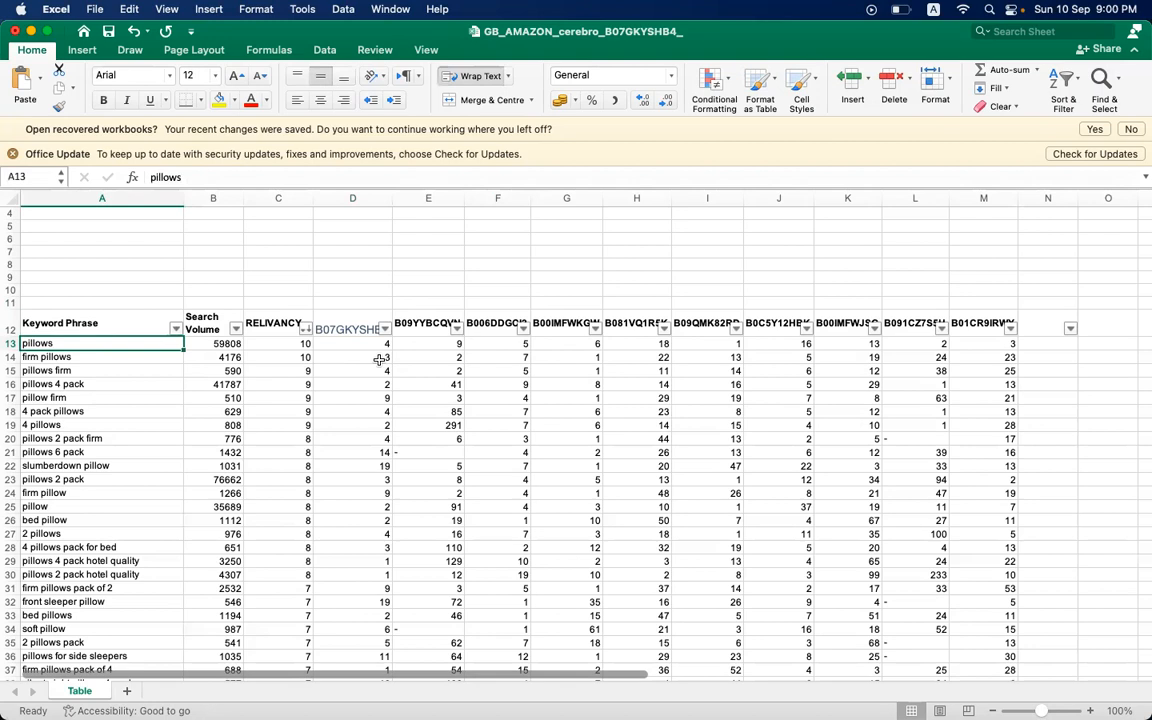
{"action": "left_click", "coordinate": [348, 329]}
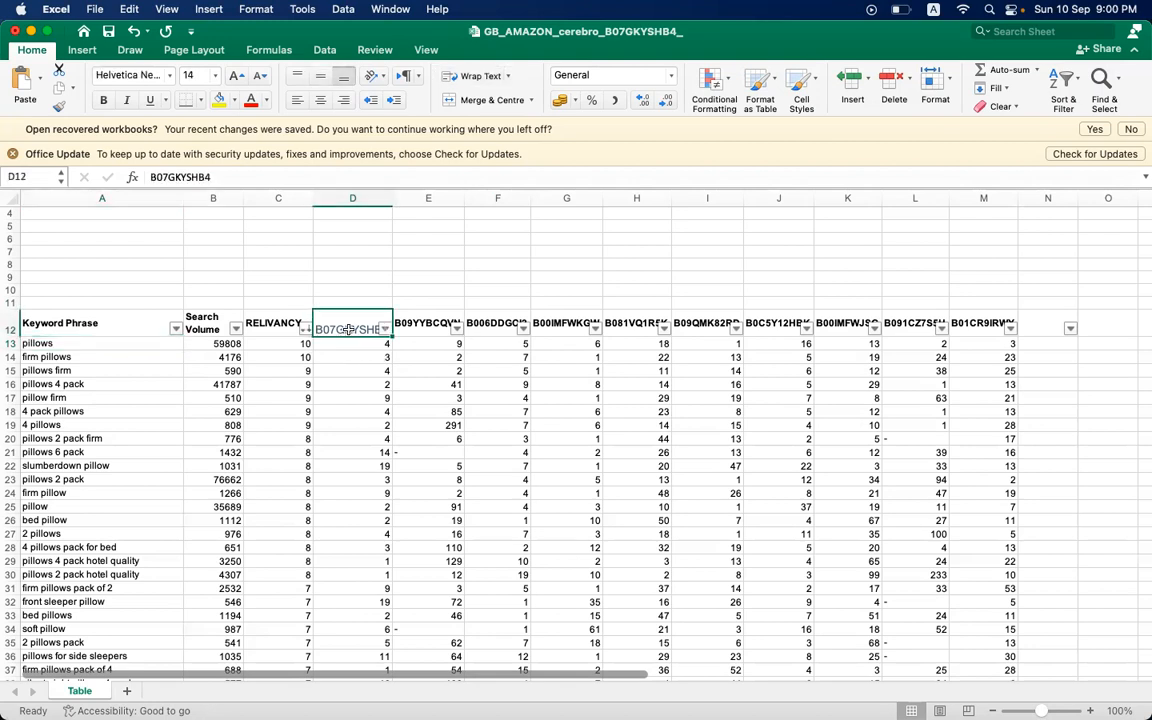
{"action": "left_click", "coordinate": [104, 356]}
{"action": "scroll", "coordinate": [105, 352], "scroll_direction": "down", "scroll_amount": 1}
{"action": "scroll", "coordinate": [105, 352], "scroll_direction": "down", "scroll_amount": 7}
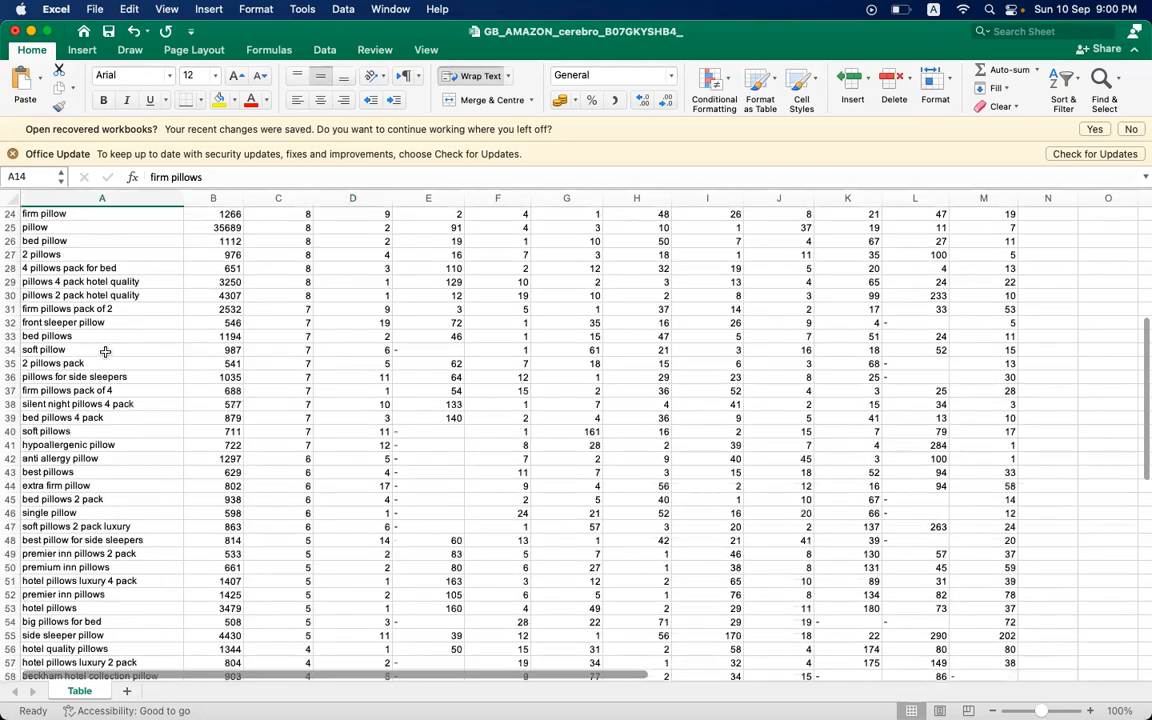
{"action": "scroll", "coordinate": [105, 352], "scroll_direction": "up", "scroll_amount": 8}
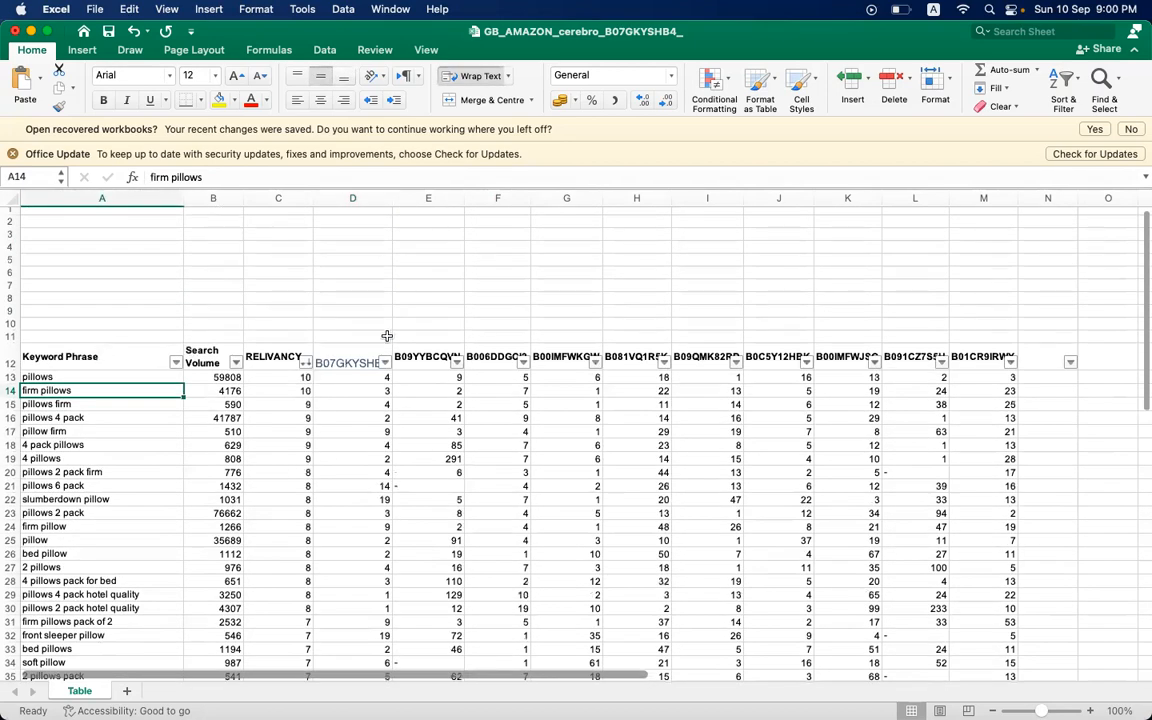
- Start a COUNTIFS formula in D11 above the B07GKYSHB4 header, with D13:D61 as the criteria range
{"action": "left_click", "coordinate": [364, 335]}
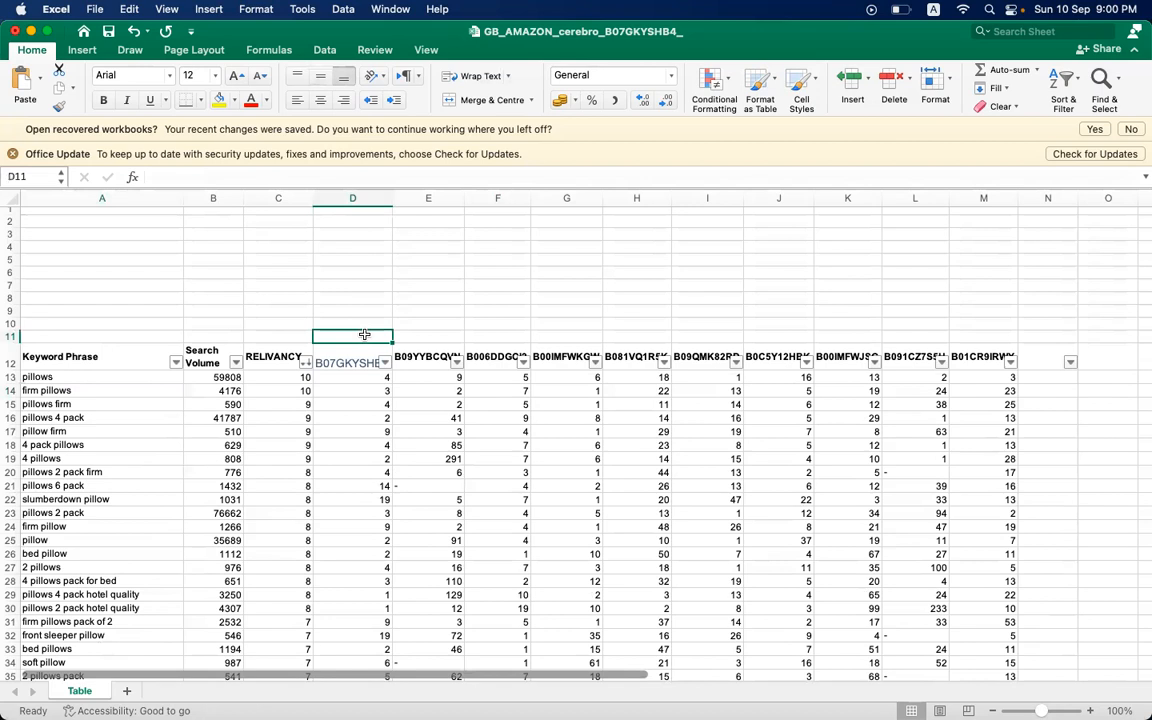
{"action": "type", "text": "="}
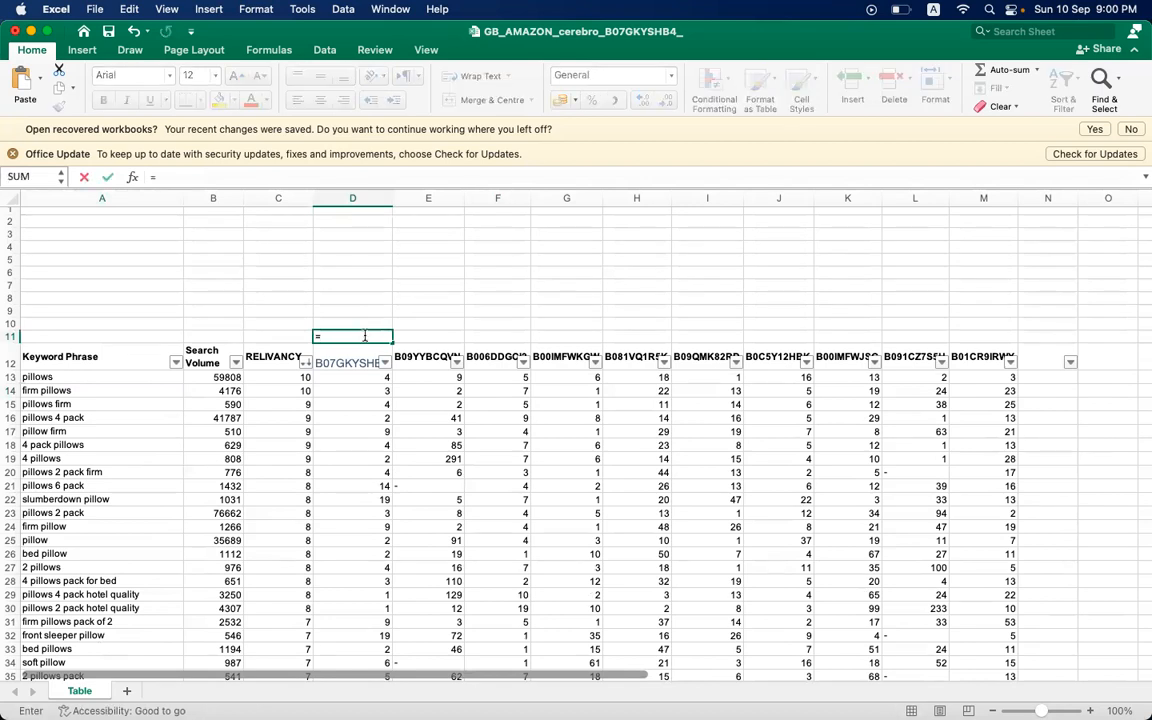
{"action": "type", "text": "COUNTI"}
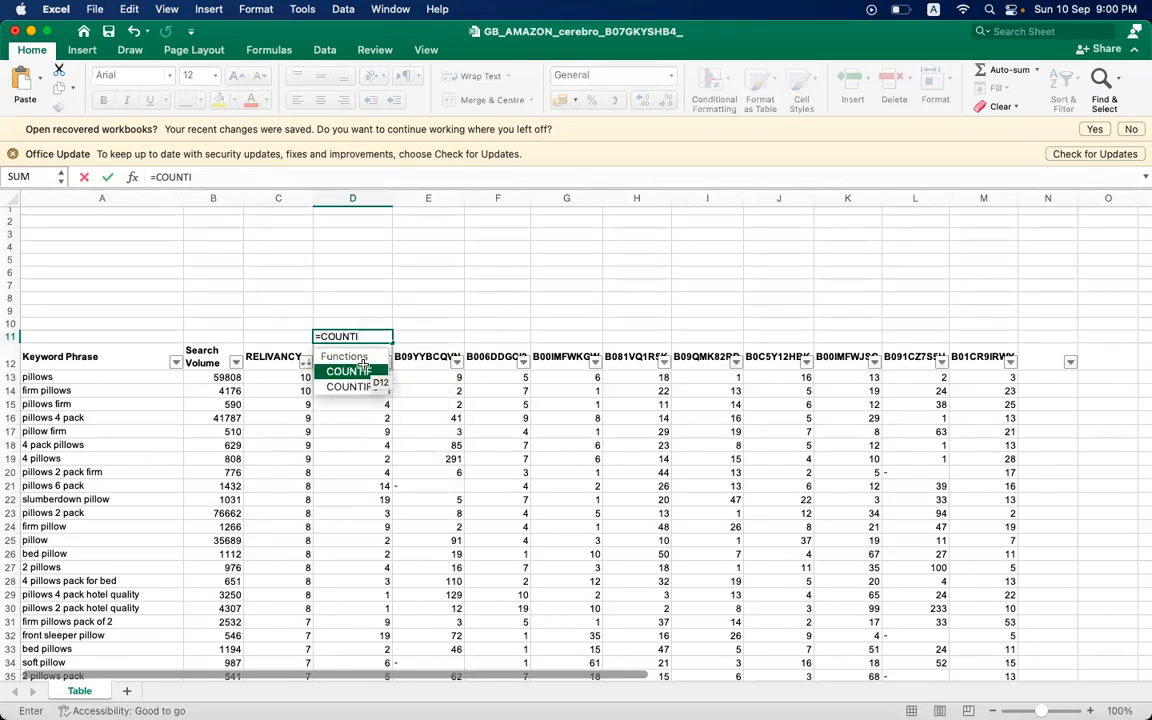
{"action": "double_click", "coordinate": [358, 387]}
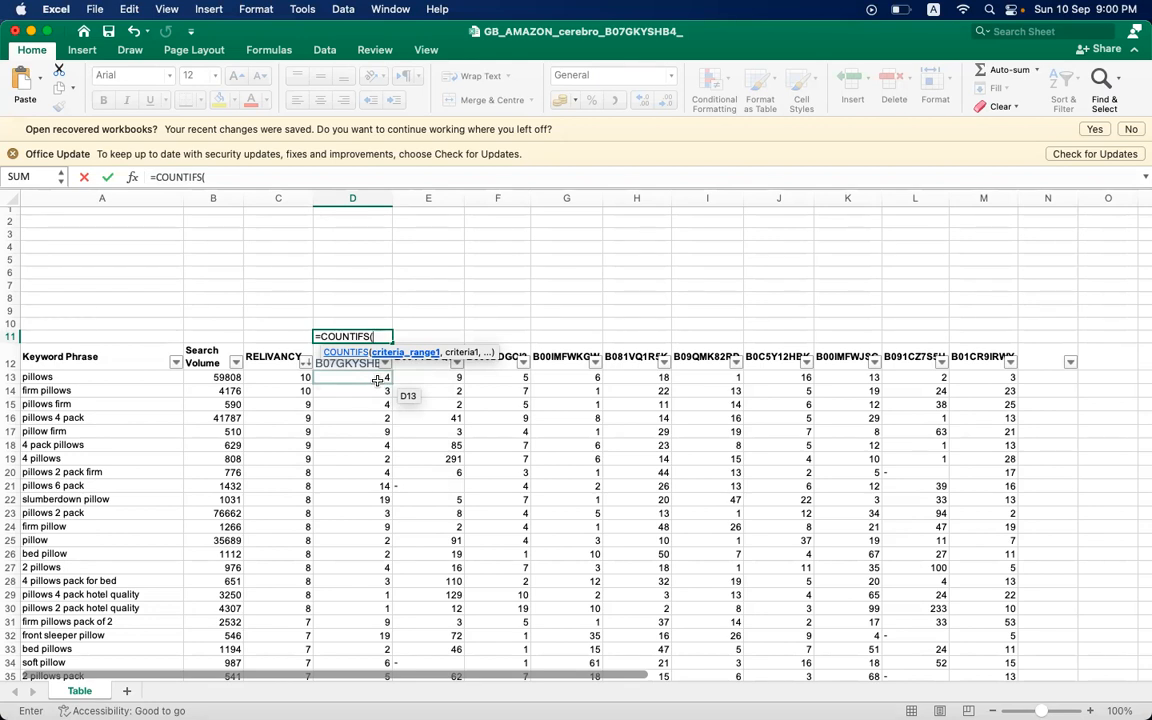
{"action": "left_click", "coordinate": [377, 381]}
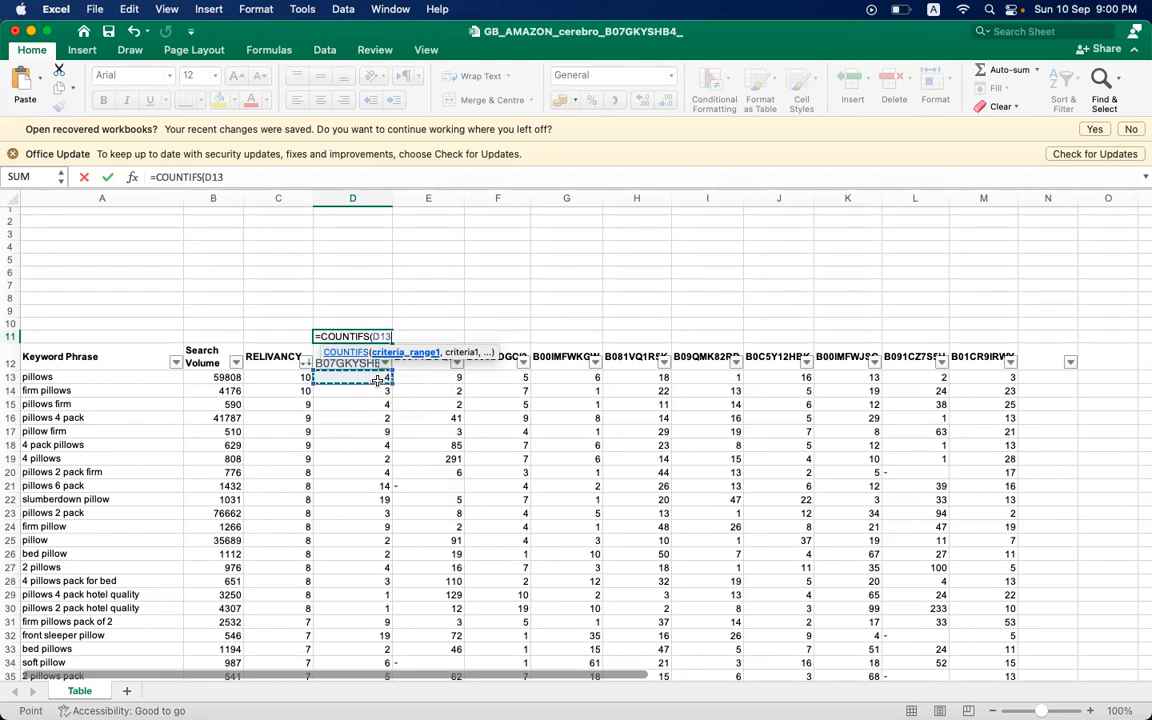
{"action": "key", "text": "shift+Down"}
{"action": "key", "text": "shift+Down"}
{"action": "key", "text": "shift+Down"}
{"action": "key", "text": "shift+Down"}
{"action": "key", "text": "shift+Down"}
{"action": "key", "text": "shift+Down"}
{"action": "key", "text": "shift+Down"}
{"action": "key", "text": "shift+Down"}
{"action": "key", "text": "shift+Down"}
{"action": "key", "text": "shift+Down"}
{"action": "key", "text": "shift+Down"}
{"action": "key", "text": "shift+Down"}
{"action": "key", "text": "shift+Down"}
{"action": "key", "text": "shift+Down"}
{"action": "key", "text": "shift+Down"}
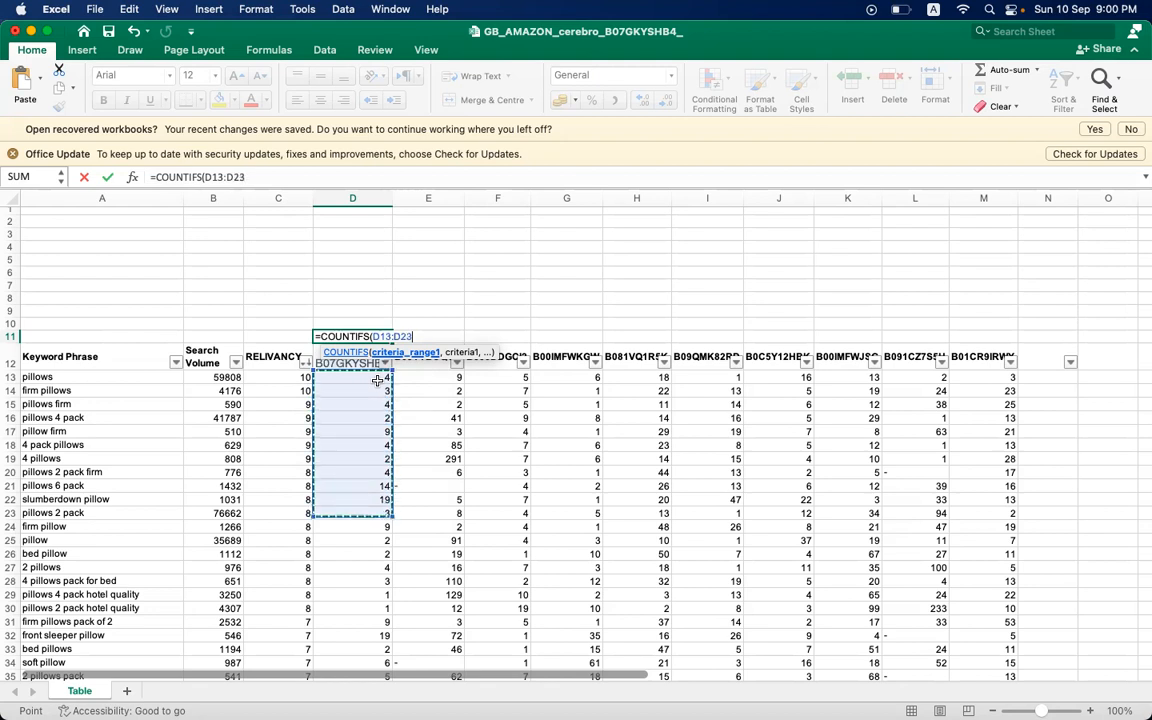
{"action": "key", "text": "shift+Down"}
{"action": "key", "text": "shift+Down"}
{"action": "key", "text": "shift+Down"}
{"action": "key", "text": "shift+Down"}
{"action": "key", "text": "shift+Down"}
{"action": "key", "text": "shift+Down"}
{"action": "key", "text": "shift+Down"}
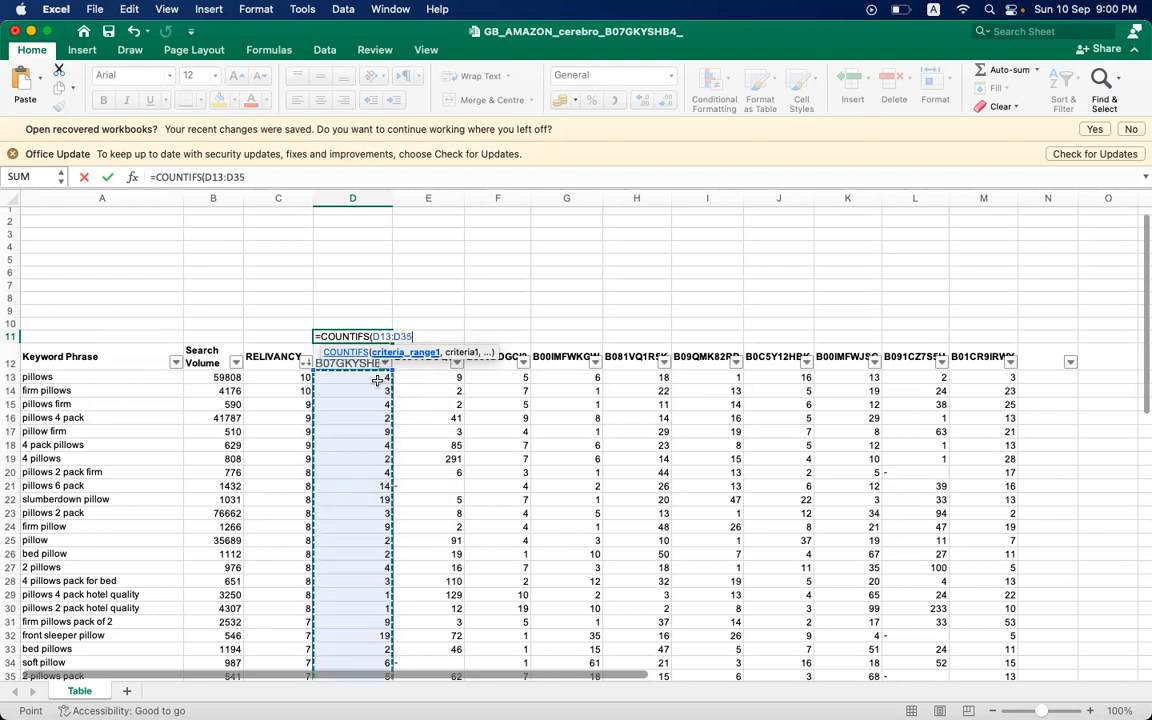
{"action": "key", "text": "shift+Down"}
{"action": "key", "text": "shift+Down"}
{"action": "key", "text": "shift+Down"}
{"action": "key", "text": "shift+Down"}
{"action": "key", "text": "shift+Down"}
{"action": "key", "text": "shift+Down"}
{"action": "key", "text": "shift+Down"}
{"action": "key", "text": "shift+Down"}
{"action": "key", "text": "shift+Down"}
{"action": "key", "text": "shift+Down"}
{"action": "key", "text": "shift+Down"}
{"action": "key", "text": "shift+Down"}
{"action": "key", "text": "shift+Down"}
{"action": "key", "text": "shift+Down"}
{"action": "key", "text": "shift+Down"}
{"action": "key", "text": "shift+Down"}
{"action": "key", "text": "shift+Down"}
{"action": "key", "text": "shift+Down"}
{"action": "key", "text": "shift+Down"}
{"action": "key", "text": "shift+Down"}
{"action": "key", "text": "shift+Down"}
{"action": "key", "text": "shift+Down"}
{"action": "key", "text": "shift+Down"}
{"action": "key", "text": "shift+Down"}
{"action": "key", "text": "shift+Down"}
{"action": "key", "text": "shift+Down"}
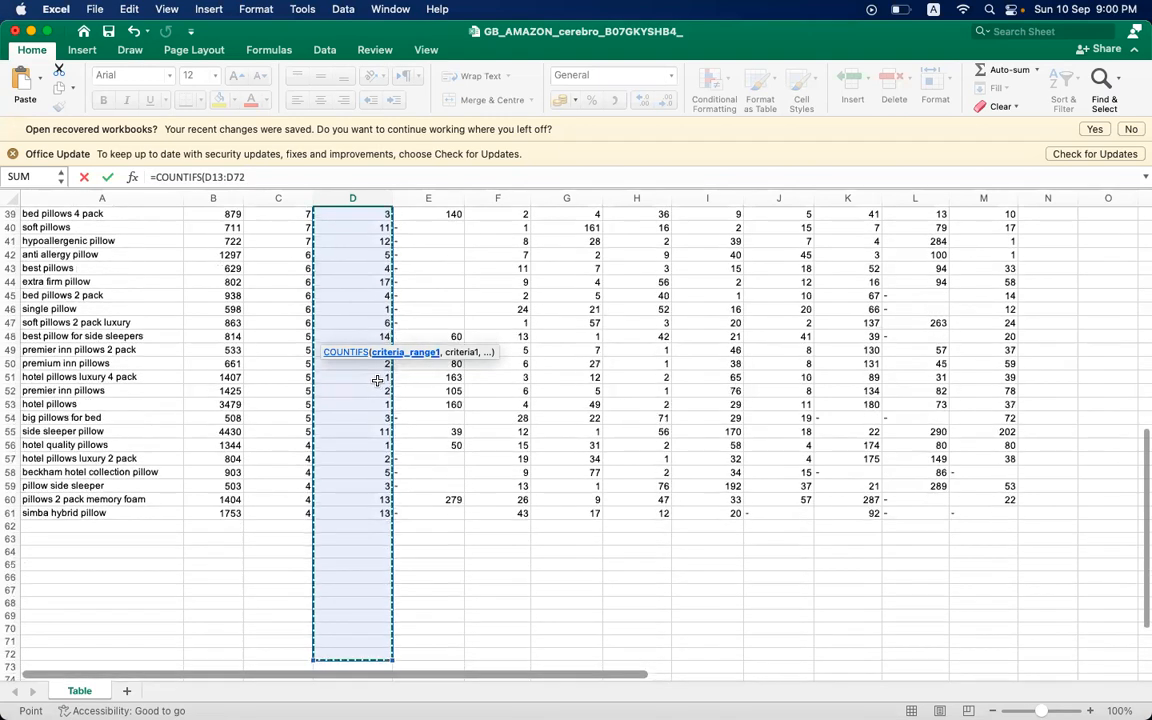
{"action": "key", "text": "shift+Up"}
{"action": "key", "text": "shift+Up"}
{"action": "key", "text": "shift+Up"}
{"action": "key", "text": "shift+Up"}
{"action": "key", "text": "shift+Up"}
{"action": "key", "text": "shift+Up"}
{"action": "key", "text": "shift+Up"}
{"action": "key", "text": "shift+Up"}
{"action": "key", "text": "shift+Up"}
{"action": "key", "text": "shift+Up"}
{"action": "key", "text": "shift+Up"}
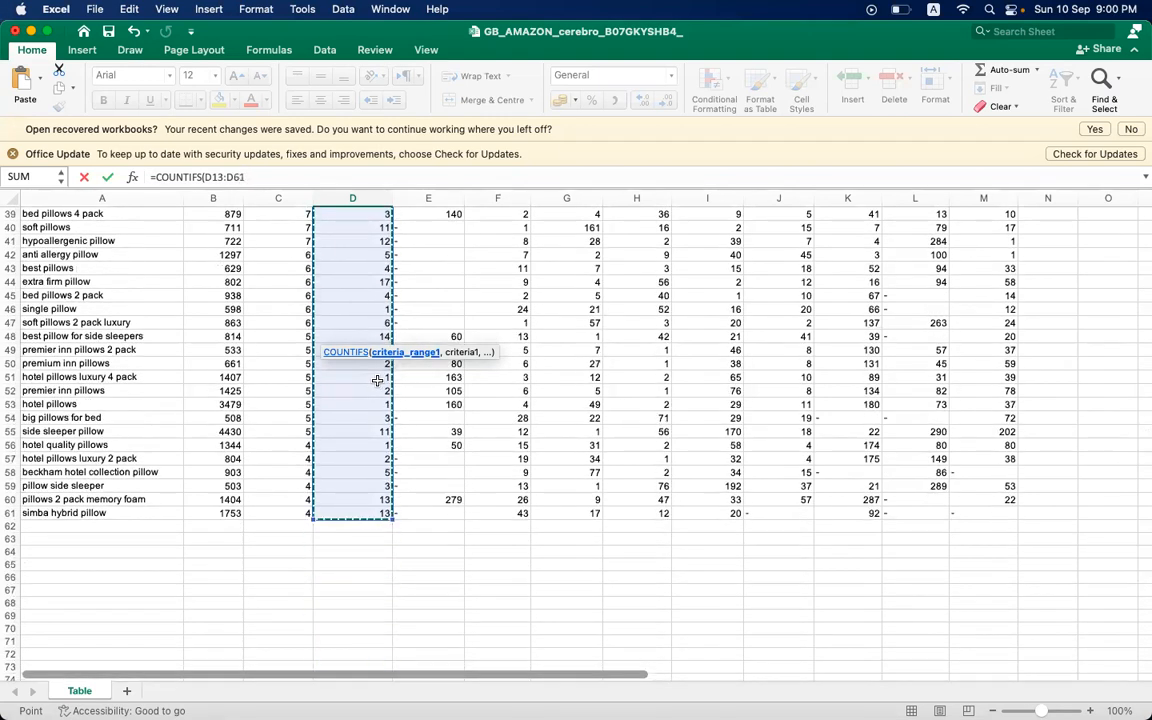
- Complete the COUNTIFS formula in D11 with the criterion "<30" and check it
{"action": "type", "text": ","}
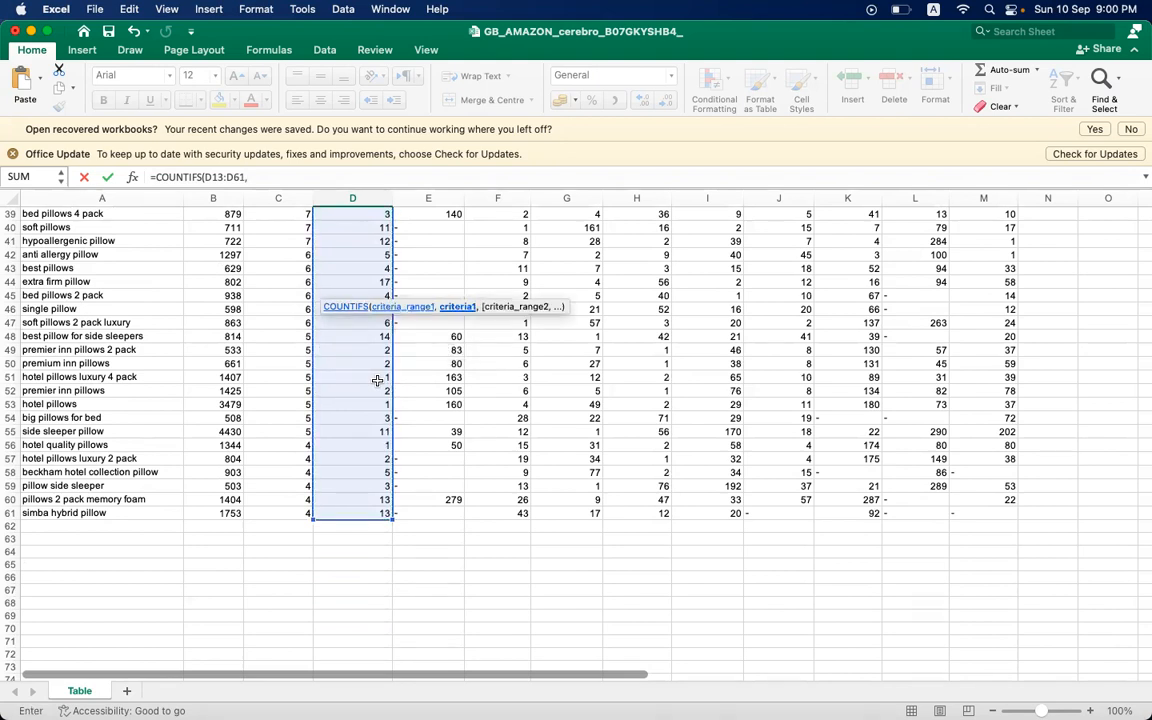
{"action": "scroll", "coordinate": [377, 381], "scroll_direction": "up", "scroll_amount": 10}
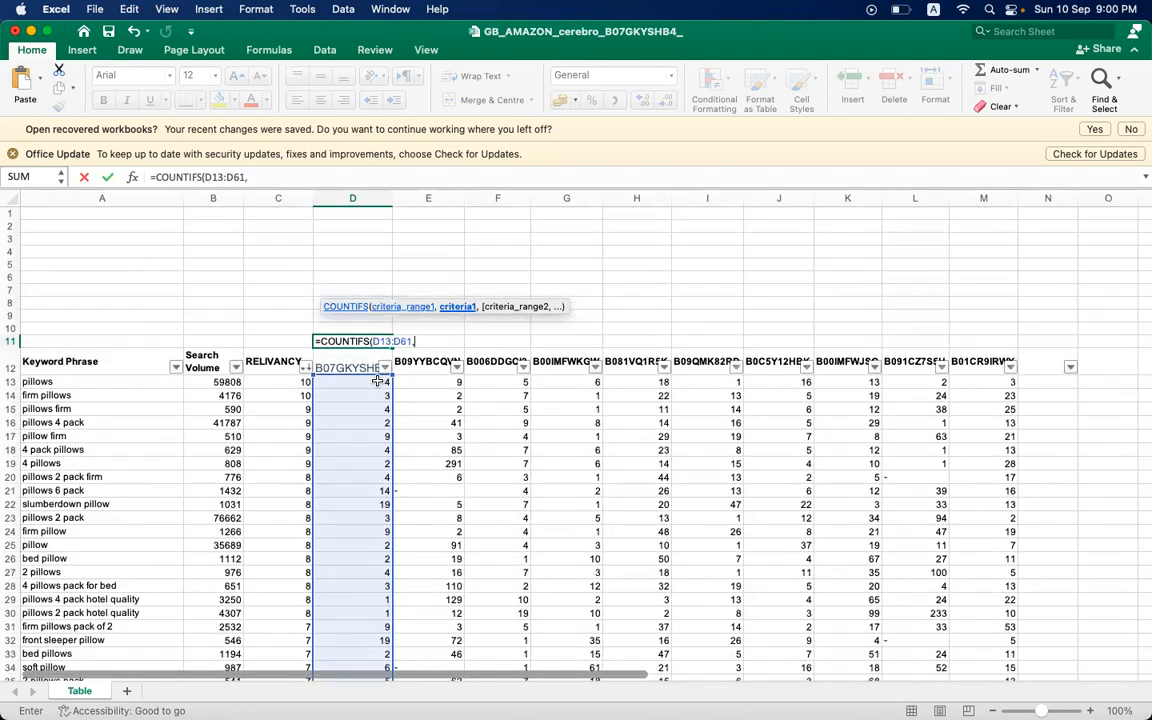
{"action": "type", "text": "\"<30"}
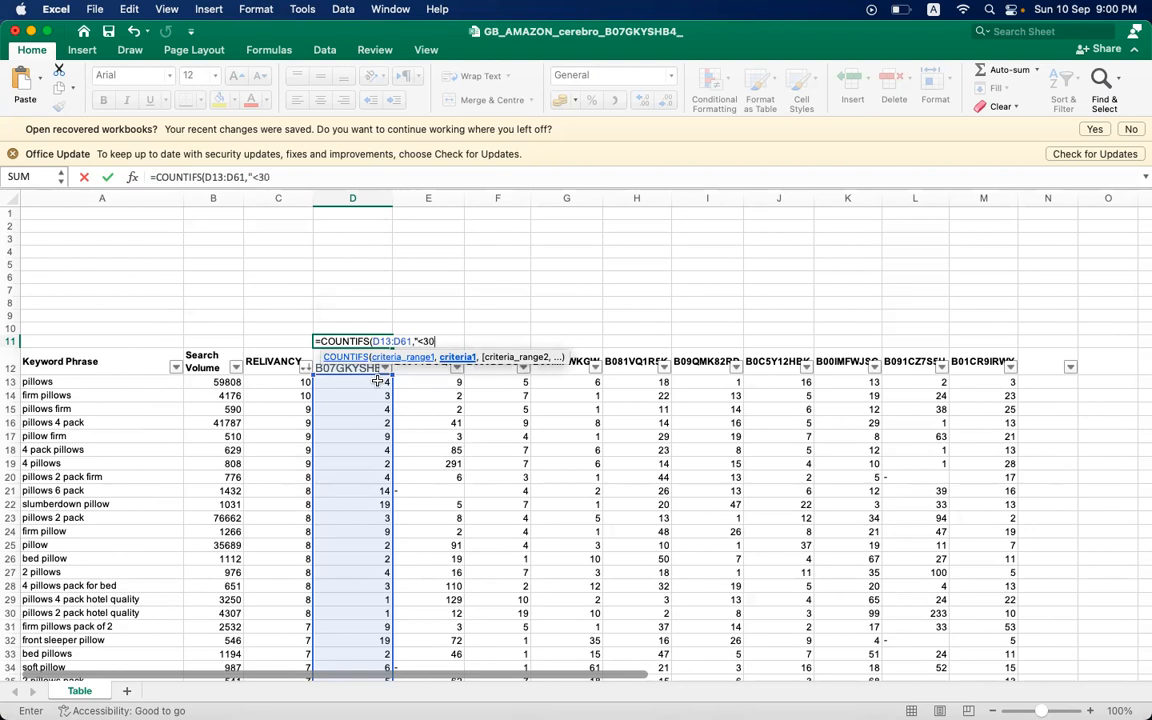
{"action": "type", "text": "\")"}
{"action": "key", "text": "Return"}
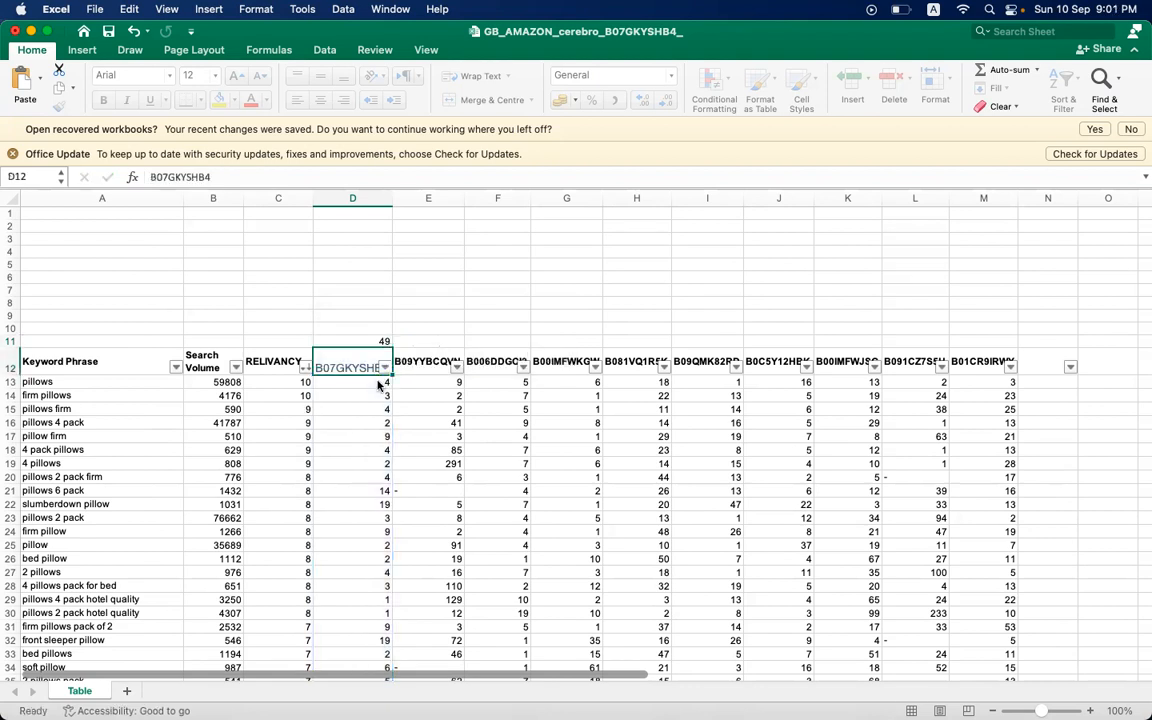
{"action": "left_click", "coordinate": [378, 341]}
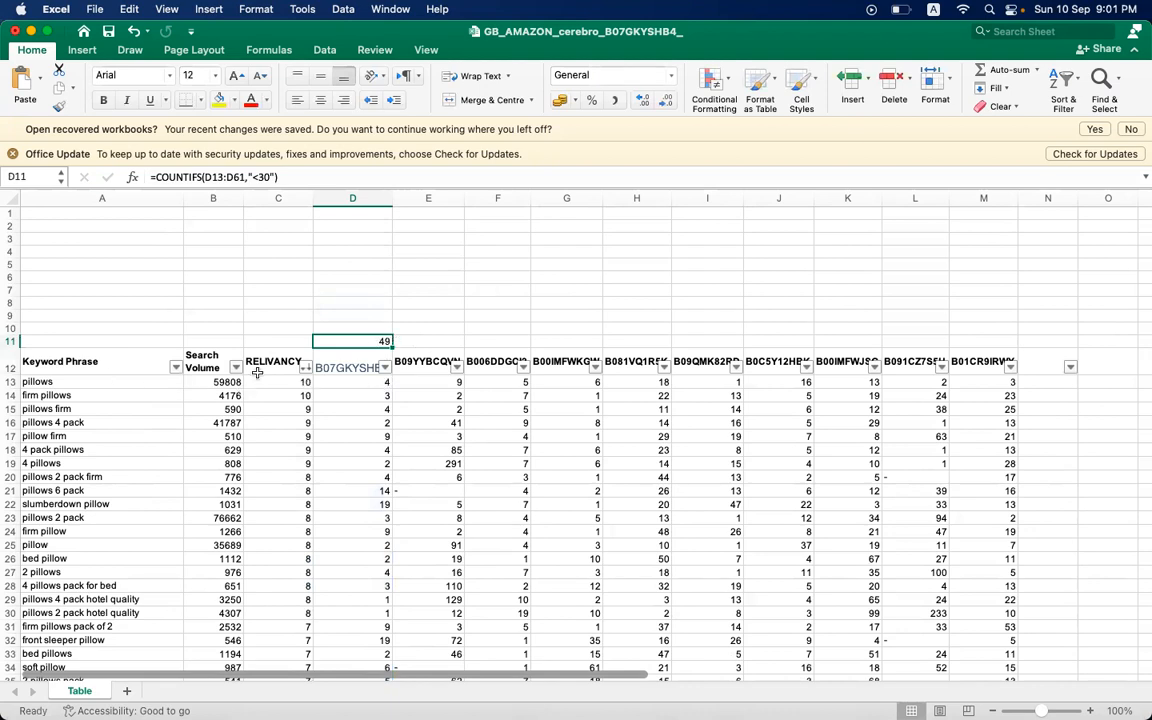
{"action": "key", "text": "Down"}
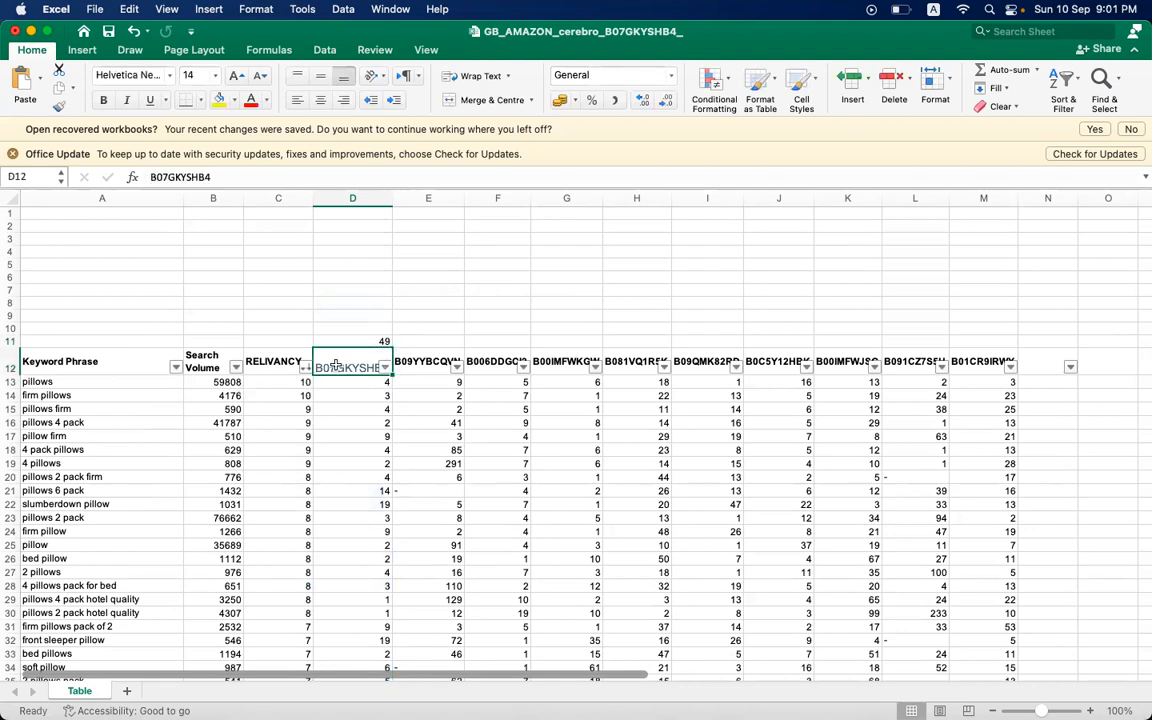
- Count the keyword phrases by selecting A13:A61, from "pillows" to "simba hybrid pillow"
{"action": "left_click", "coordinate": [138, 382]}
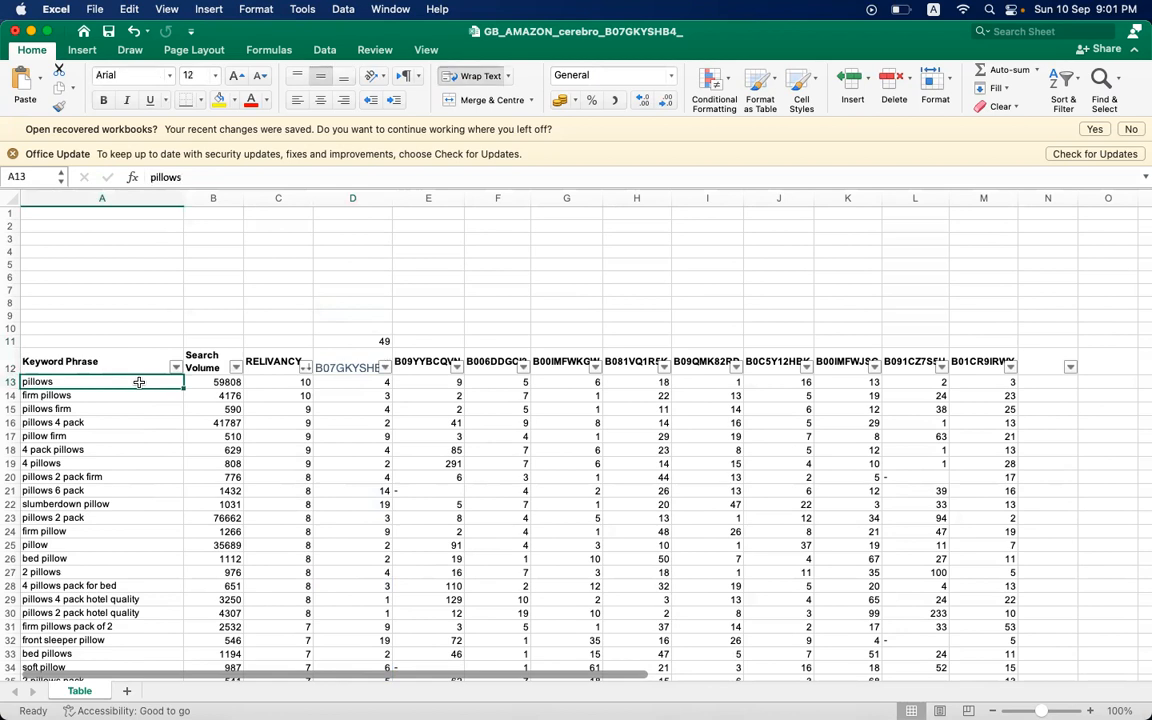
{"action": "key", "text": "shift+Down"}
{"action": "key", "text": "shift+Down"}
{"action": "key", "text": "shift+Down"}
{"action": "key", "text": "shift+Down"}
{"action": "key", "text": "shift+Down"}
{"action": "key", "text": "shift+Down"}
{"action": "key", "text": "shift+Down"}
{"action": "key", "text": "shift+Down"}
{"action": "key", "text": "shift+Down"}
{"action": "key", "text": "shift+Down"}
{"action": "key", "text": "shift+Down"}
{"action": "key", "text": "shift+Down"}
{"action": "key", "text": "shift+Down"}
{"action": "key", "text": "shift+Down"}
{"action": "key", "text": "shift+Down"}
{"action": "key", "text": "shift+Down"}
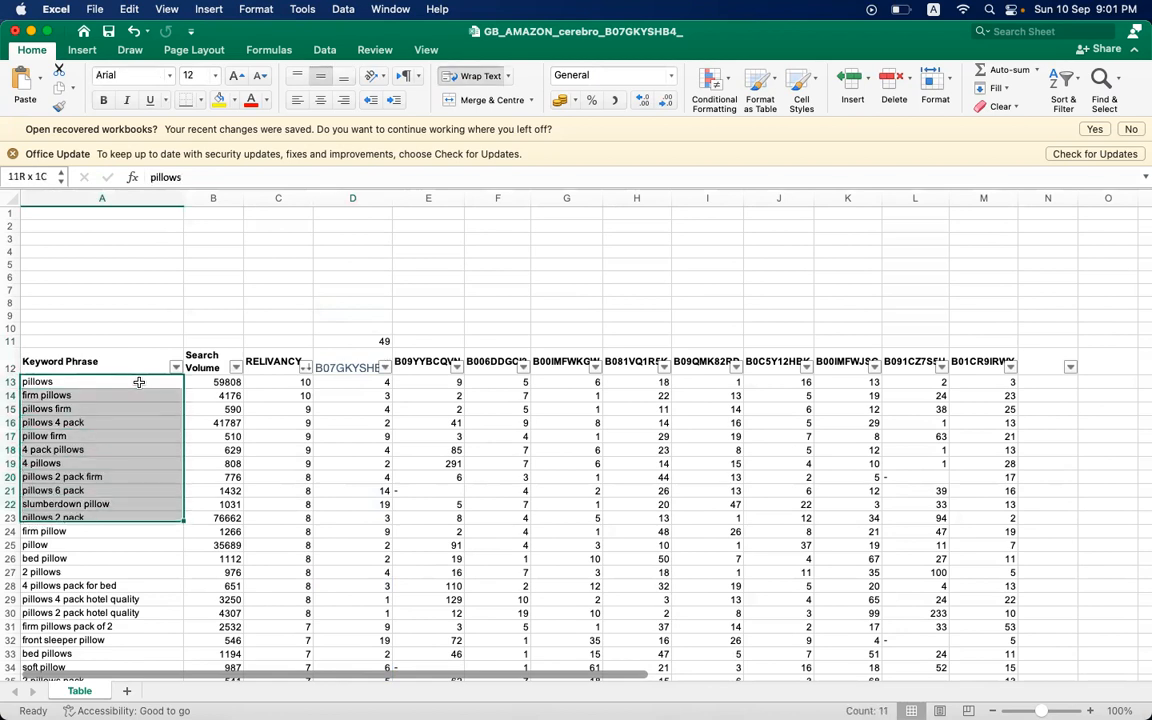
{"action": "key", "text": "shift+Down"}
{"action": "key", "text": "shift+Down"}
{"action": "key", "text": "shift+Down"}
{"action": "key", "text": "shift+Down"}
{"action": "key", "text": "shift+Down"}
{"action": "key", "text": "shift+Down"}
{"action": "key", "text": "shift+Down"}
{"action": "key", "text": "shift+Down"}
{"action": "key", "text": "shift+Down"}
{"action": "key", "text": "shift+Down"}
{"action": "key", "text": "shift+Down"}
{"action": "key", "text": "shift+Down"}
{"action": "key", "text": "shift+Down"}
{"action": "key", "text": "shift+Down"}
{"action": "key", "text": "shift+Down"}
{"action": "key", "text": "shift+Down"}
{"action": "key", "text": "shift+Down"}
{"action": "key", "text": "shift+Down"}
{"action": "key", "text": "shift+Down"}
{"action": "key", "text": "shift+Down"}
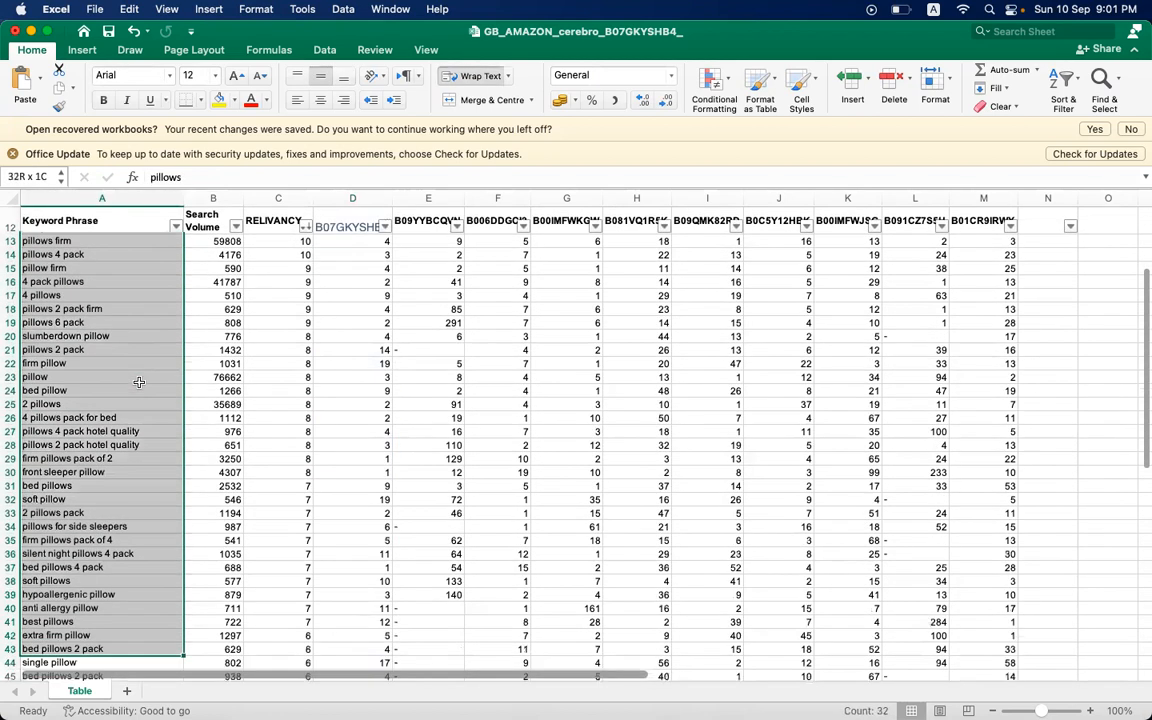
{"action": "key", "text": "shift+Down"}
{"action": "key", "text": "shift+Down"}
{"action": "key", "text": "shift+Down"}
{"action": "key", "text": "shift+Down"}
{"action": "key", "text": "shift+Down"}
{"action": "key", "text": "shift+Down"}
{"action": "key", "text": "shift+Down"}
{"action": "key", "text": "shift+Down"}
{"action": "key", "text": "shift+Down"}
{"action": "key", "text": "shift+Down"}
{"action": "key", "text": "shift+Down"}
{"action": "key", "text": "shift+Down"}
{"action": "key", "text": "shift+Down"}
{"action": "key", "text": "shift+Down"}
{"action": "key", "text": "shift+Down"}
{"action": "key", "text": "shift+Down"}
{"action": "key", "text": "shift+Down"}
{"action": "key", "text": "shift+Down"}
{"action": "key", "text": "shift+Down"}
{"action": "key", "text": "shift+Down"}
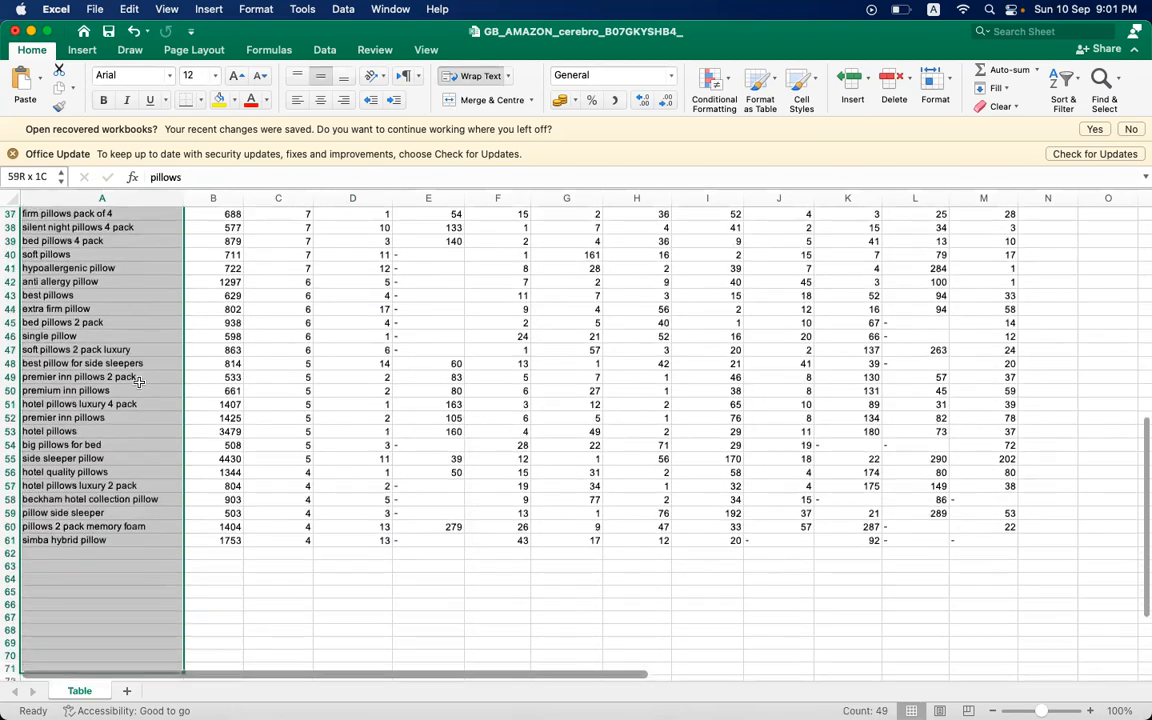
{"action": "key", "text": "shift+Up"}
{"action": "key", "text": "shift+Up"}
{"action": "key", "text": "shift+Up"}
{"action": "key", "text": "shift+Up"}
{"action": "key", "text": "shift+Up"}
{"action": "key", "text": "shift+Up"}
{"action": "key", "text": "shift+Up"}
{"action": "key", "text": "shift+Up"}
{"action": "key", "text": "shift+Up"}
{"action": "key", "text": "shift+Up"}
{"action": "key", "text": "shift+Up"}
{"action": "key", "text": "shift+Up"}
{"action": "key", "text": "shift+Up"}
{"action": "key", "text": "shift+Up"}
{"action": "key", "text": "shift+Up"}
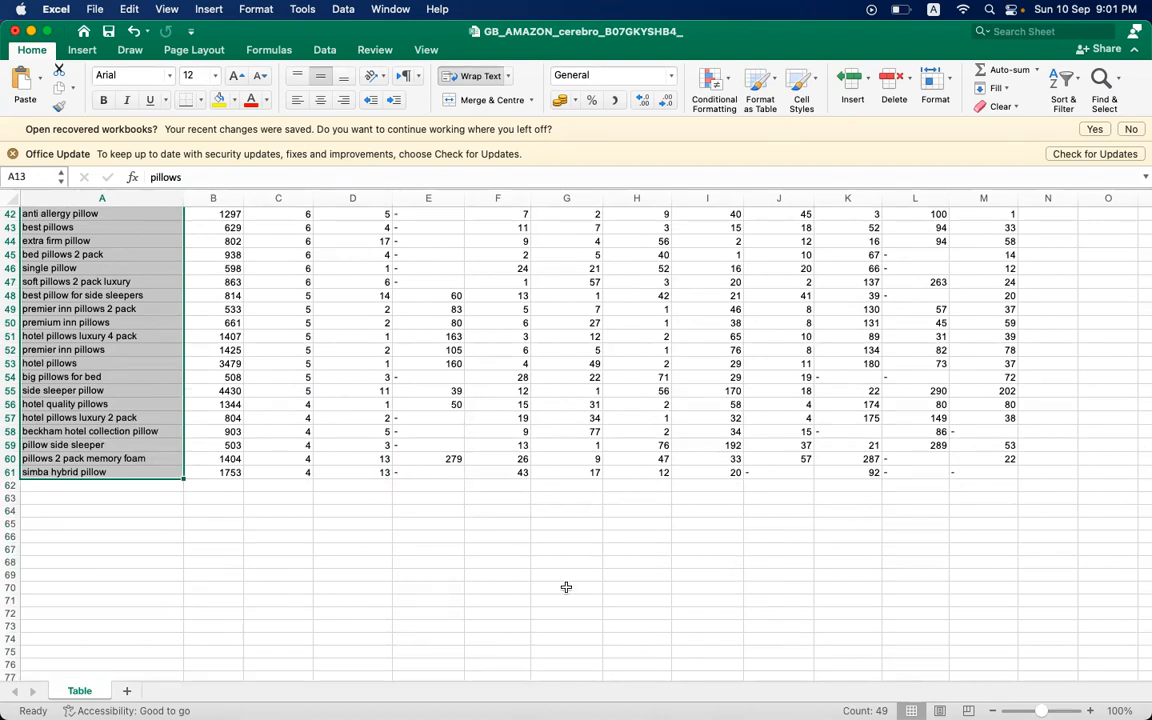
- Enter the keyword total 49 in A11 above the Keyword Phrase header
{"action": "scroll", "coordinate": [566, 586], "scroll_direction": "up", "scroll_amount": 10}
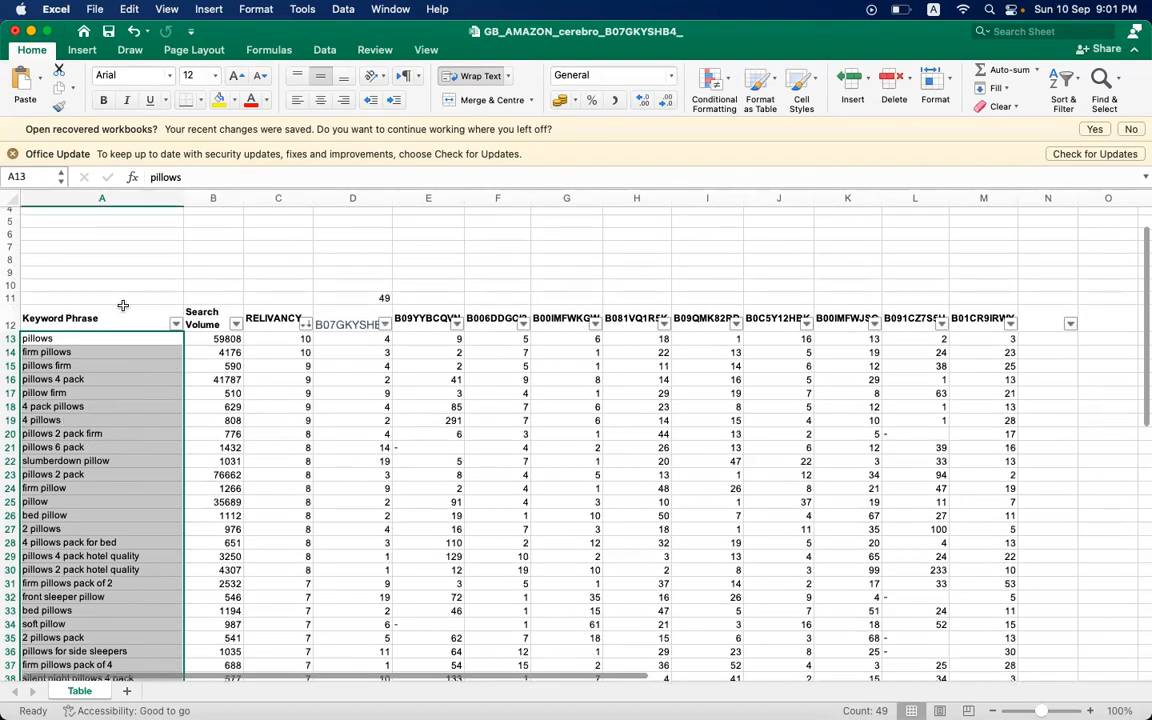
{"action": "left_click", "coordinate": [124, 299]}
{"action": "type", "text": "4"}
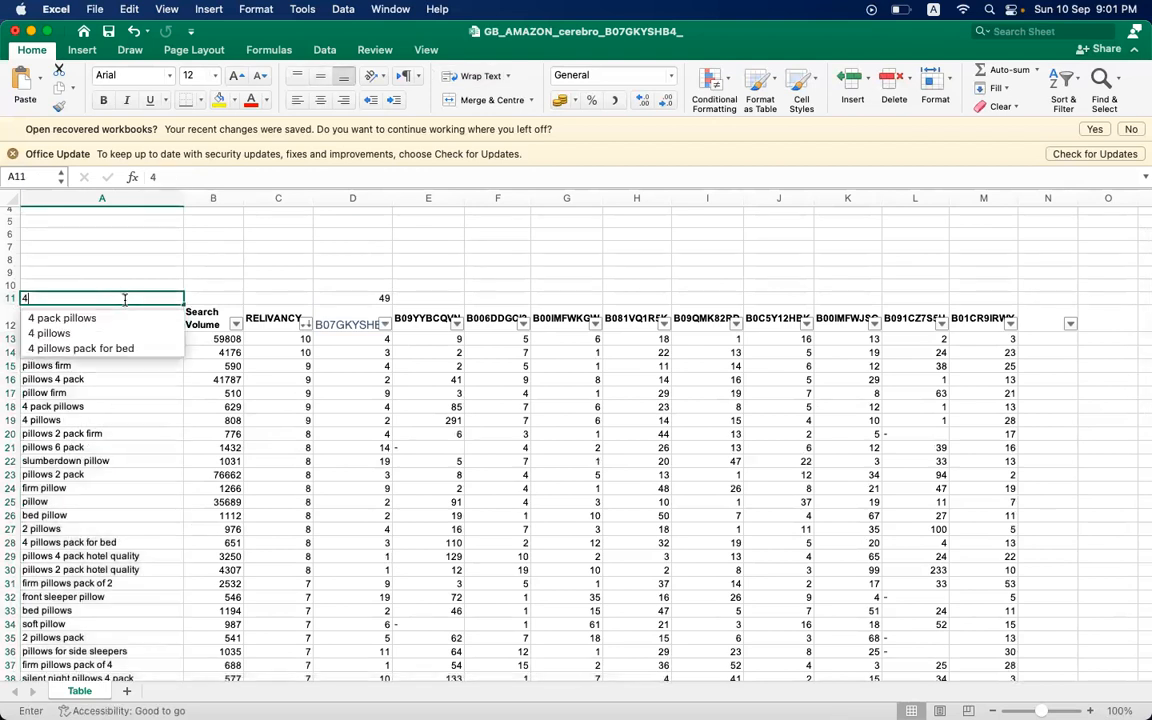
{"action": "type", "text": "9"}
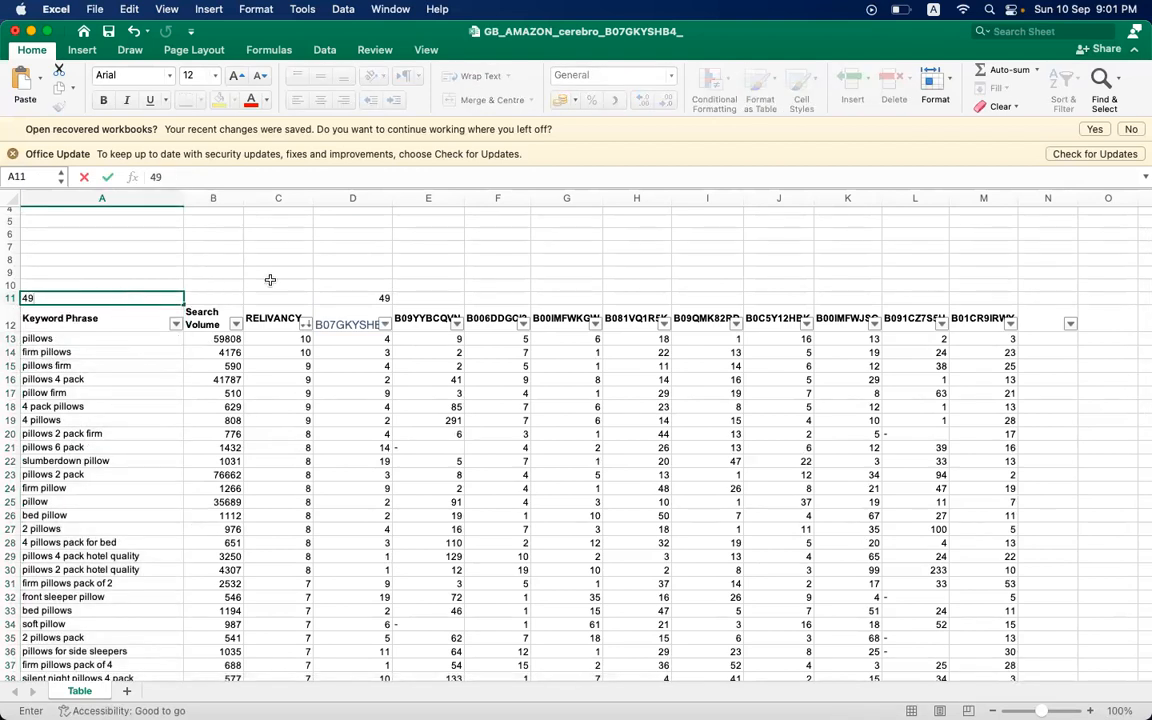
{"action": "left_click", "coordinate": [353, 298]}
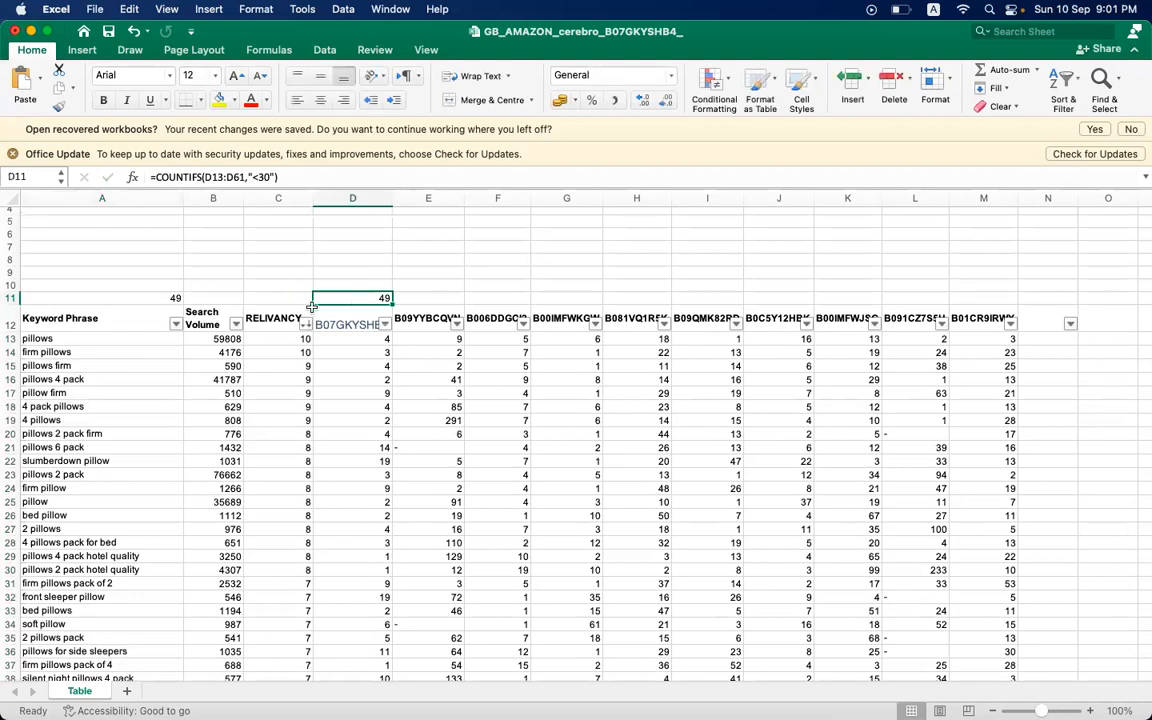
- Copy the COUNTIFS formula from D11 across row 11 to M11 for the other ASIN columns
{"action": "left_click", "coordinate": [352, 325]}
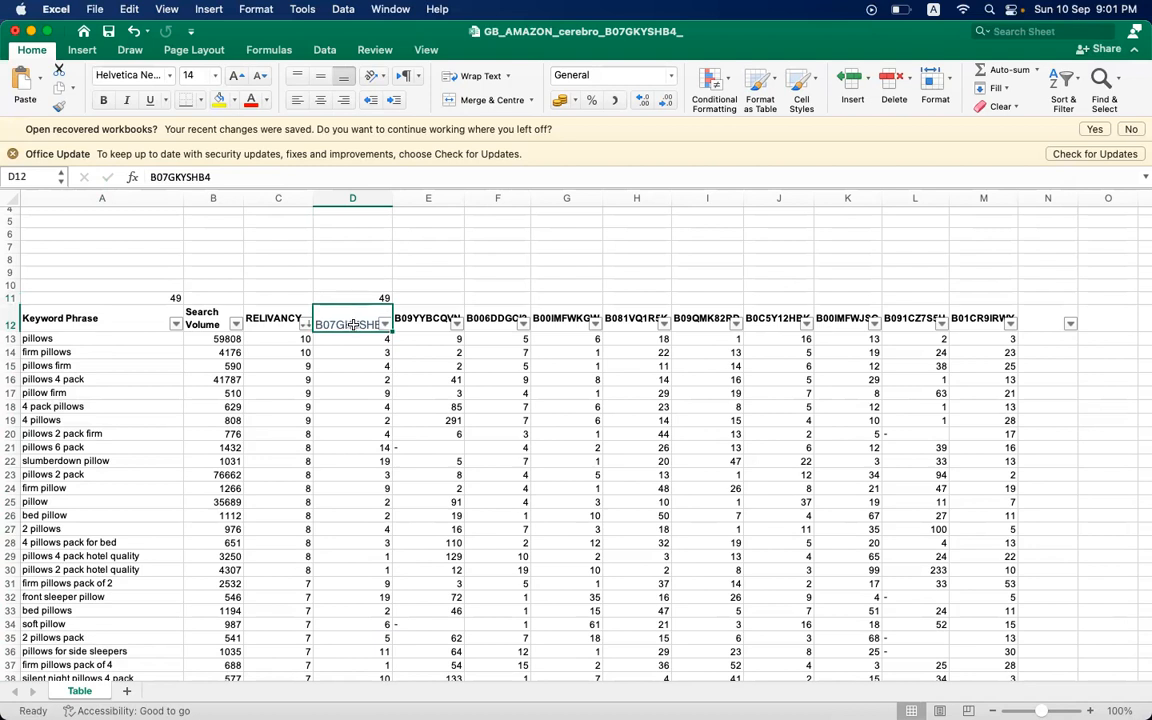
{"action": "left_click", "coordinate": [384, 298]}
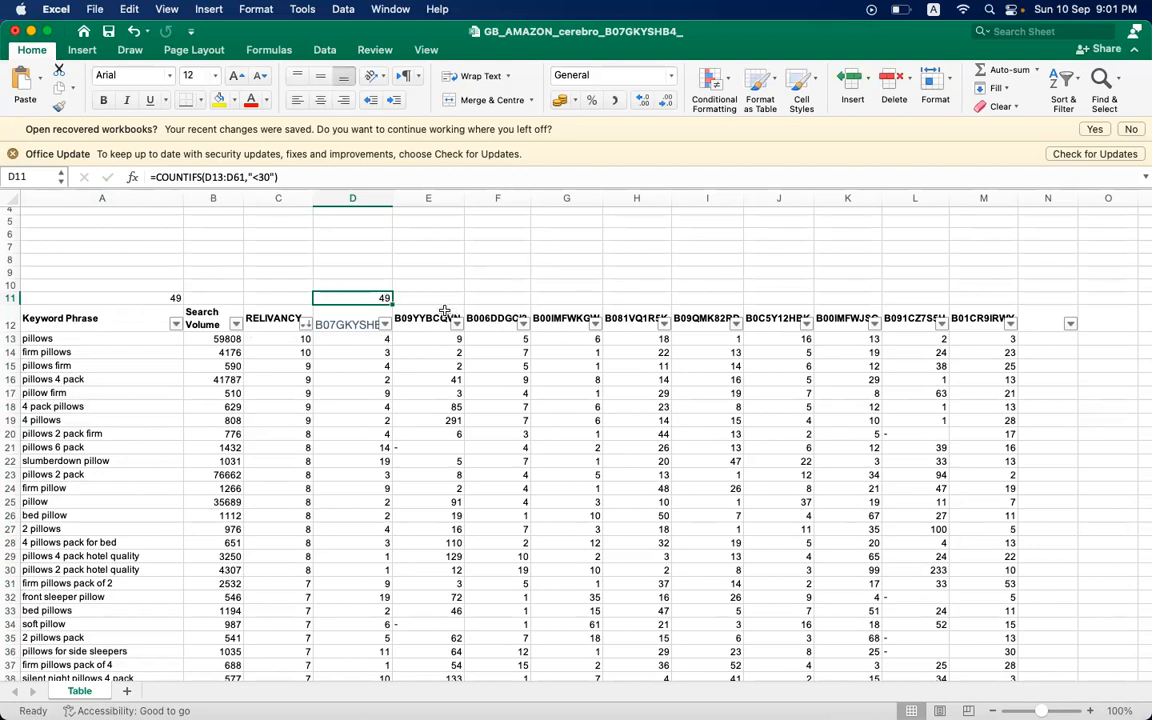
{"action": "left_click_drag", "start_coordinate": [393, 302], "coordinate": [1006, 297]}
{"action": "left_click", "coordinate": [566, 318]}
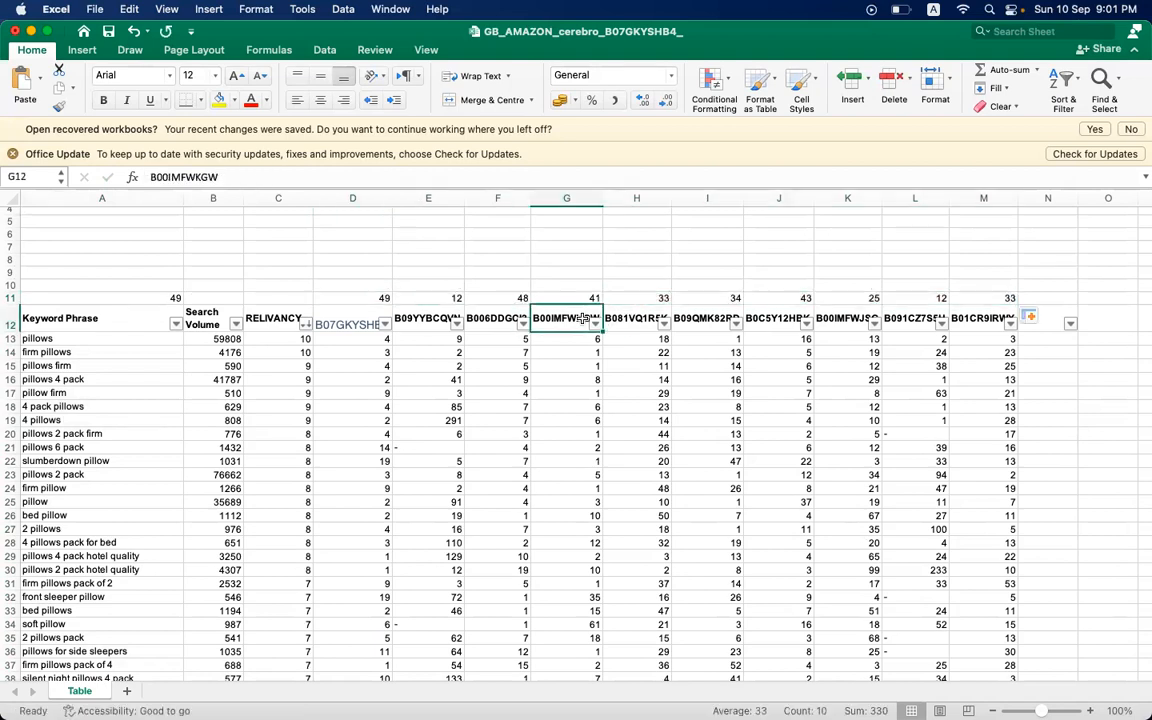
- Examine the COUNTIFS formulas and keyword counts in E11 through H11, one ASIN at a time
{"action": "left_click", "coordinate": [414, 298]}
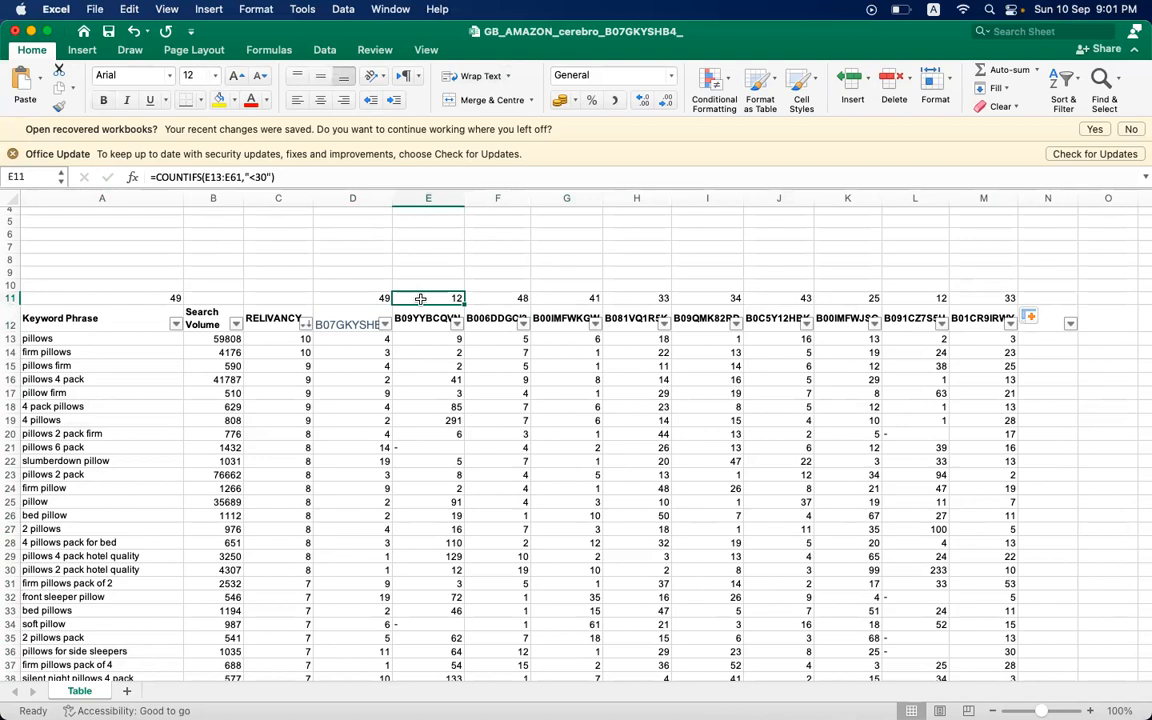
{"action": "left_click", "coordinate": [500, 300]}
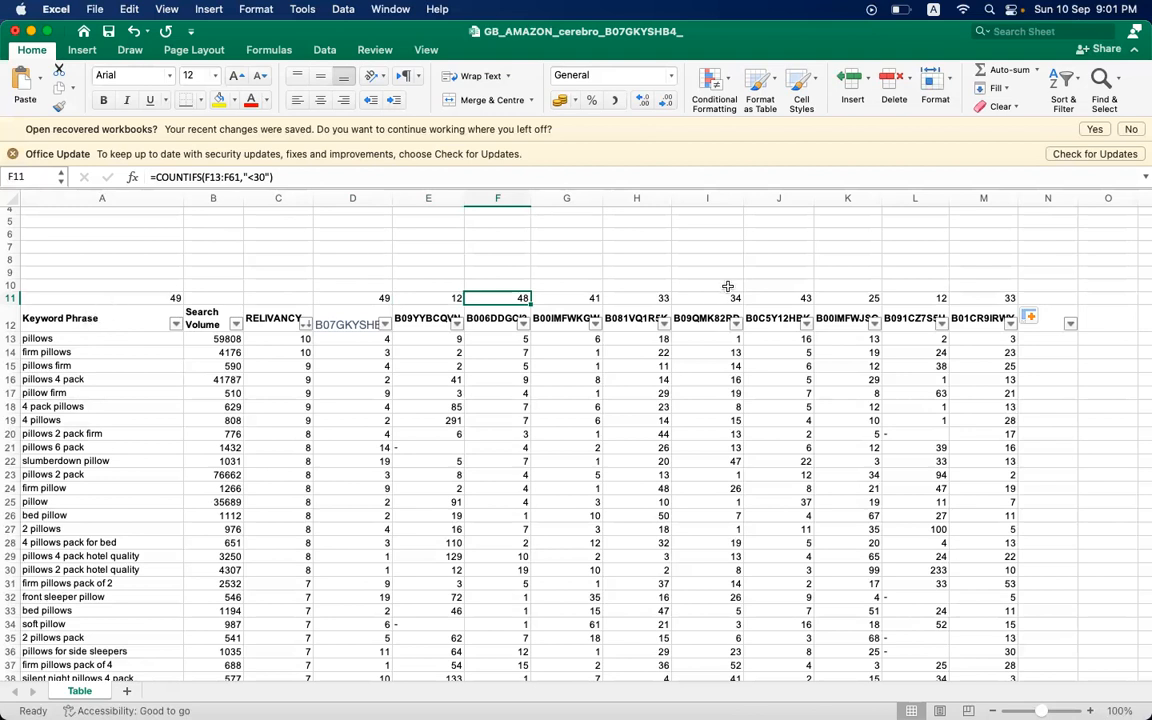
{"action": "left_click", "coordinate": [576, 299]}
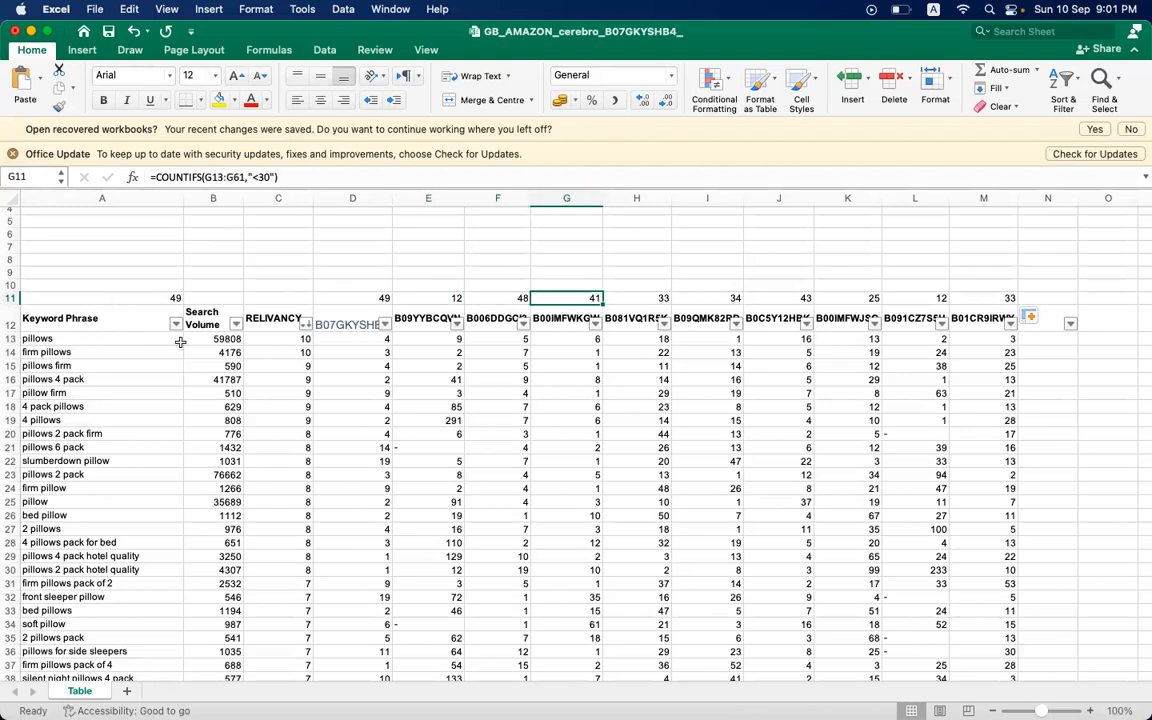
{"action": "left_click", "coordinate": [657, 298]}
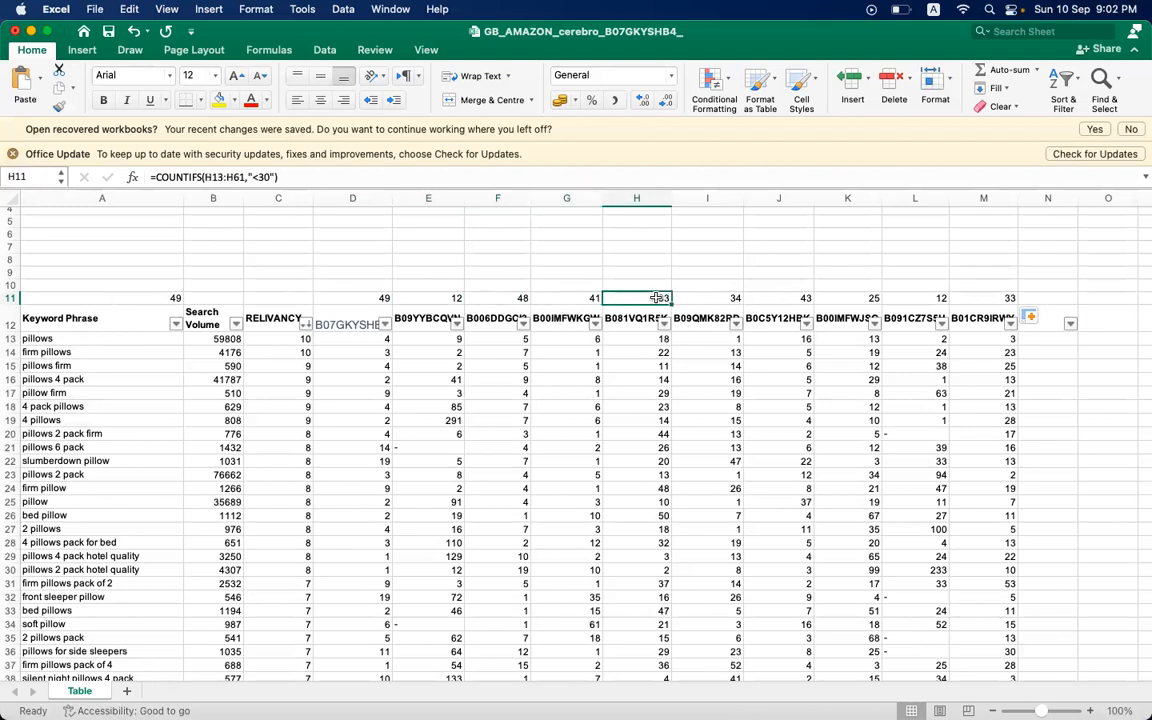
- Examine the ASIN headers in J12, D12 and E12 and the COUNTIFS formula in D11
{"action": "left_click", "coordinate": [116, 339]}
{"action": "left_click", "coordinate": [778, 322]}
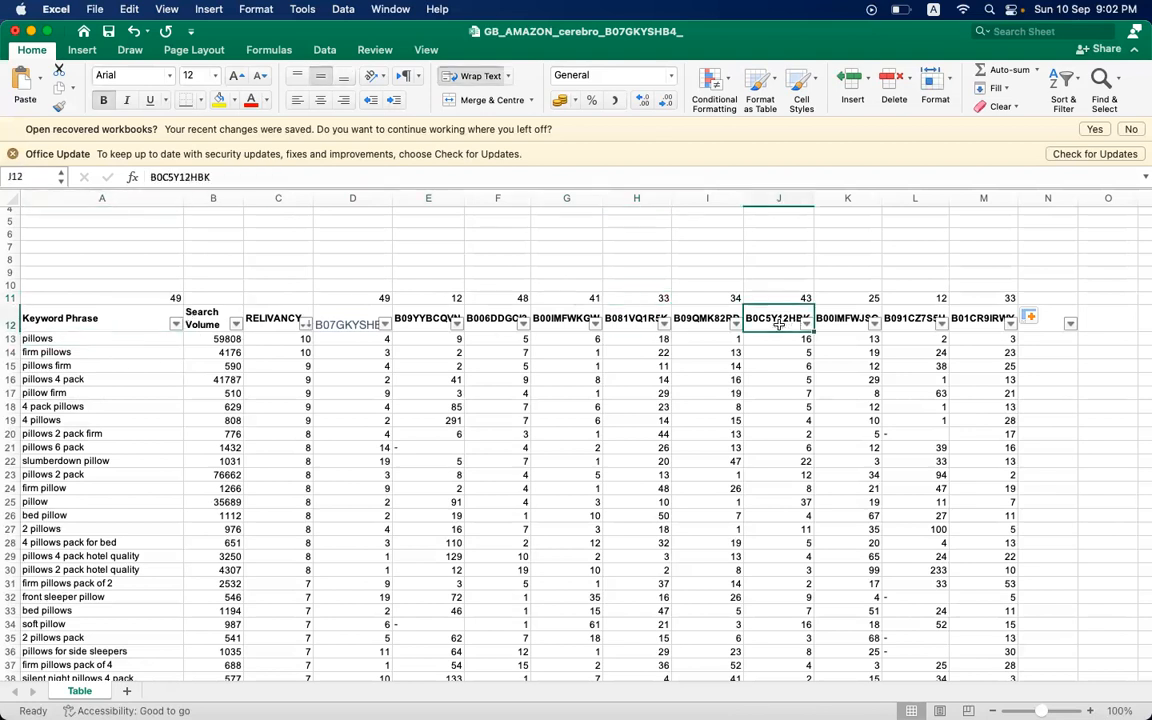
{"action": "left_click", "coordinate": [358, 320]}
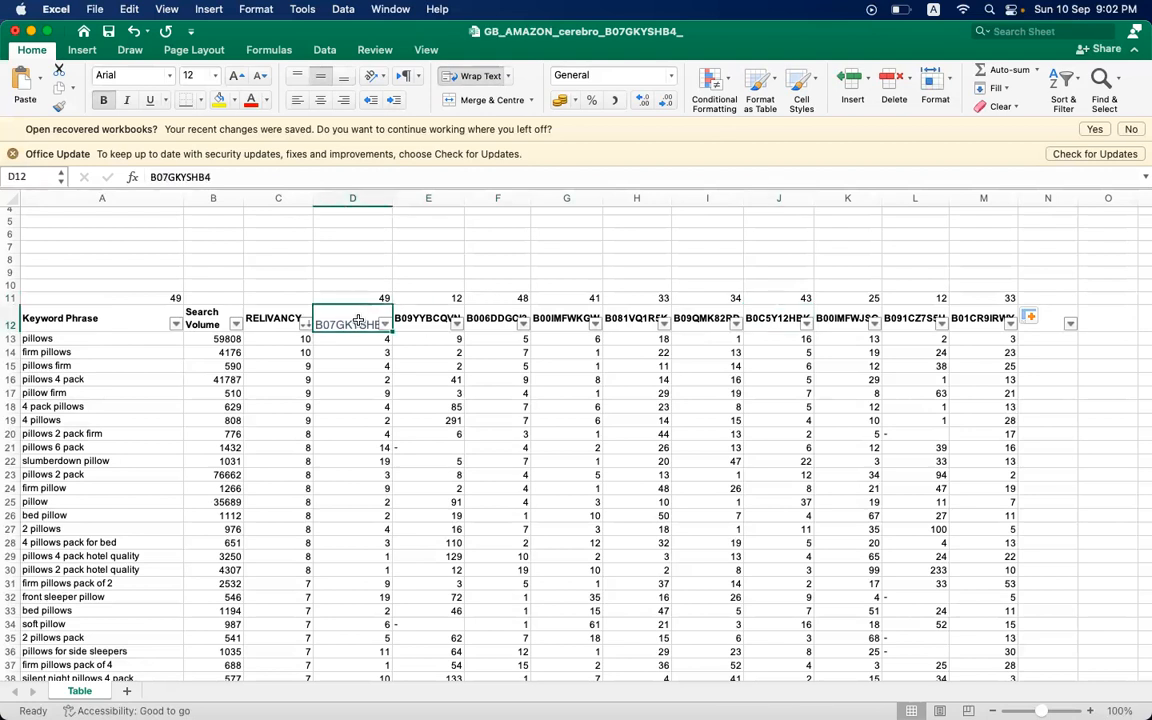
{"action": "left_click", "coordinate": [436, 318]}
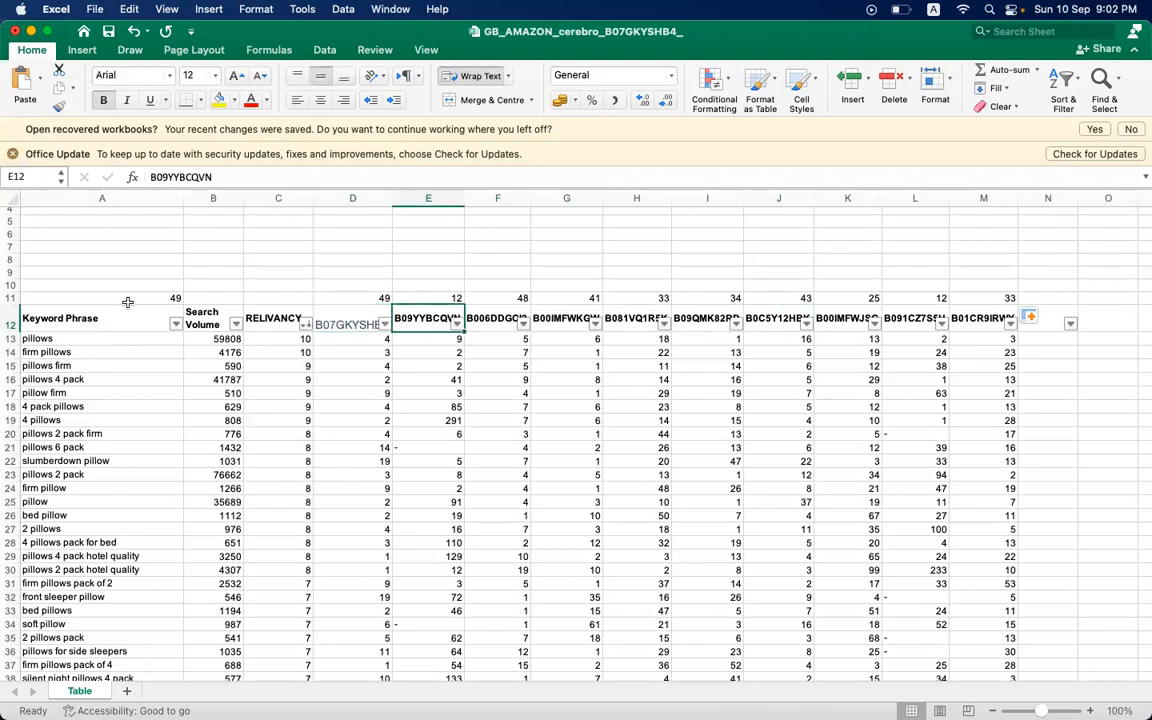
{"action": "left_click", "coordinate": [333, 297]}
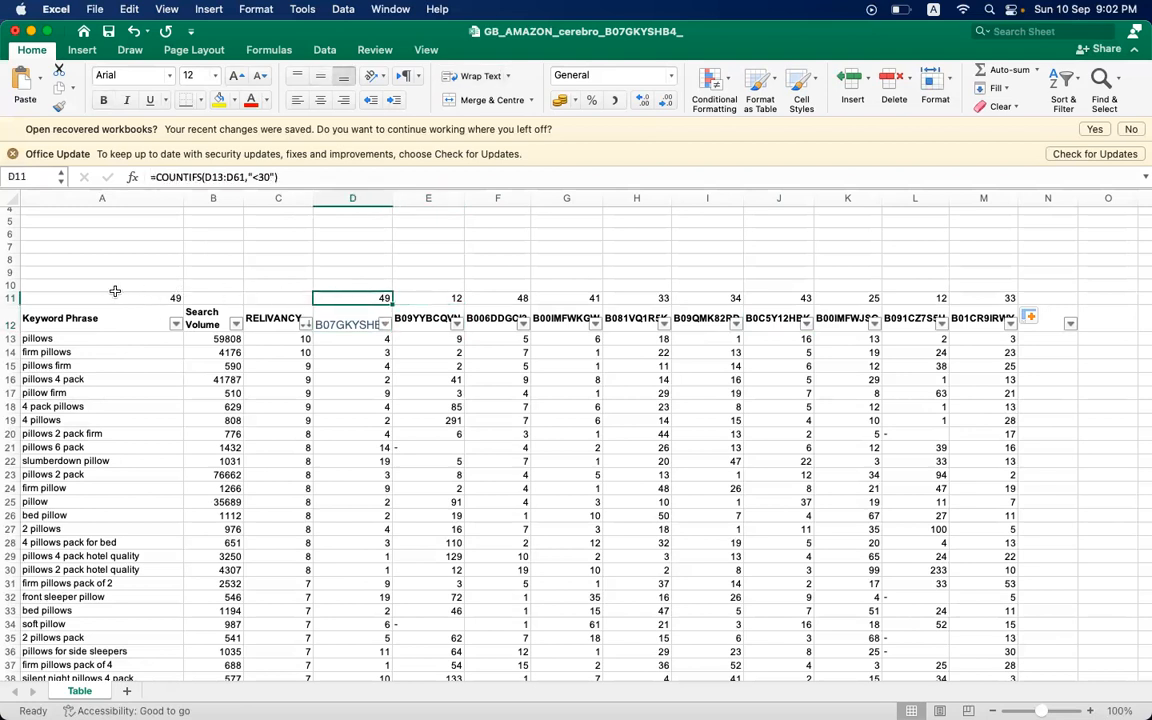
{"action": "left_click", "coordinate": [211, 294]}
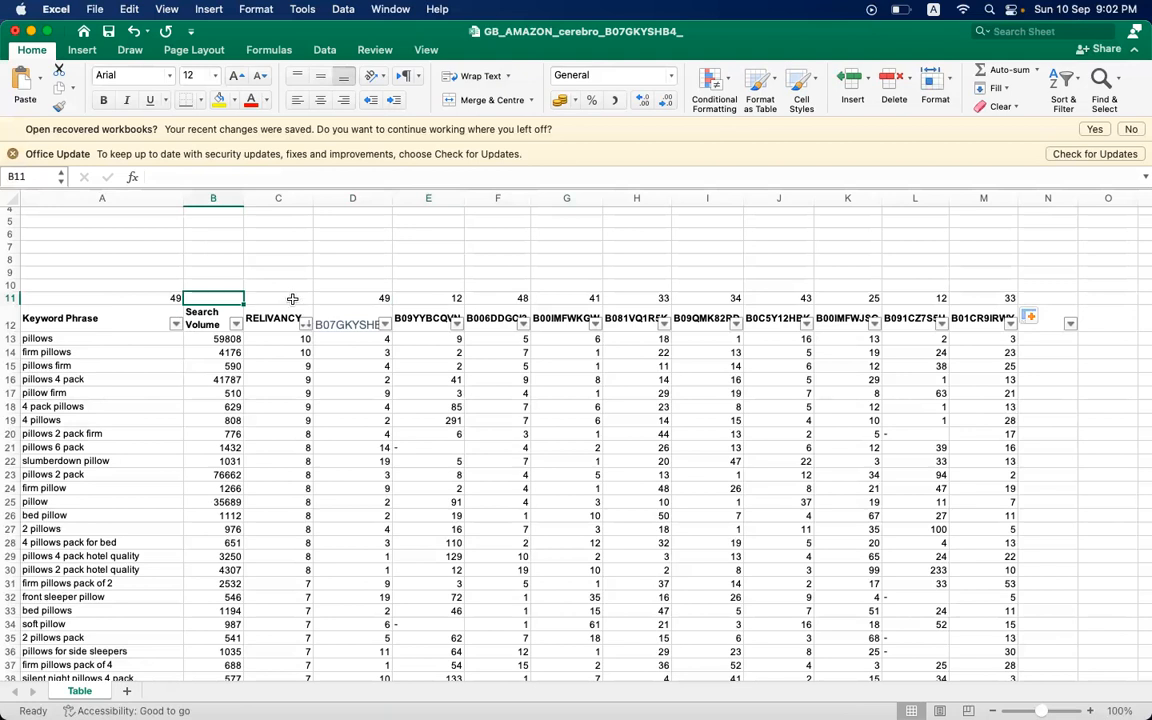
{"action": "type", "text": "KW "}
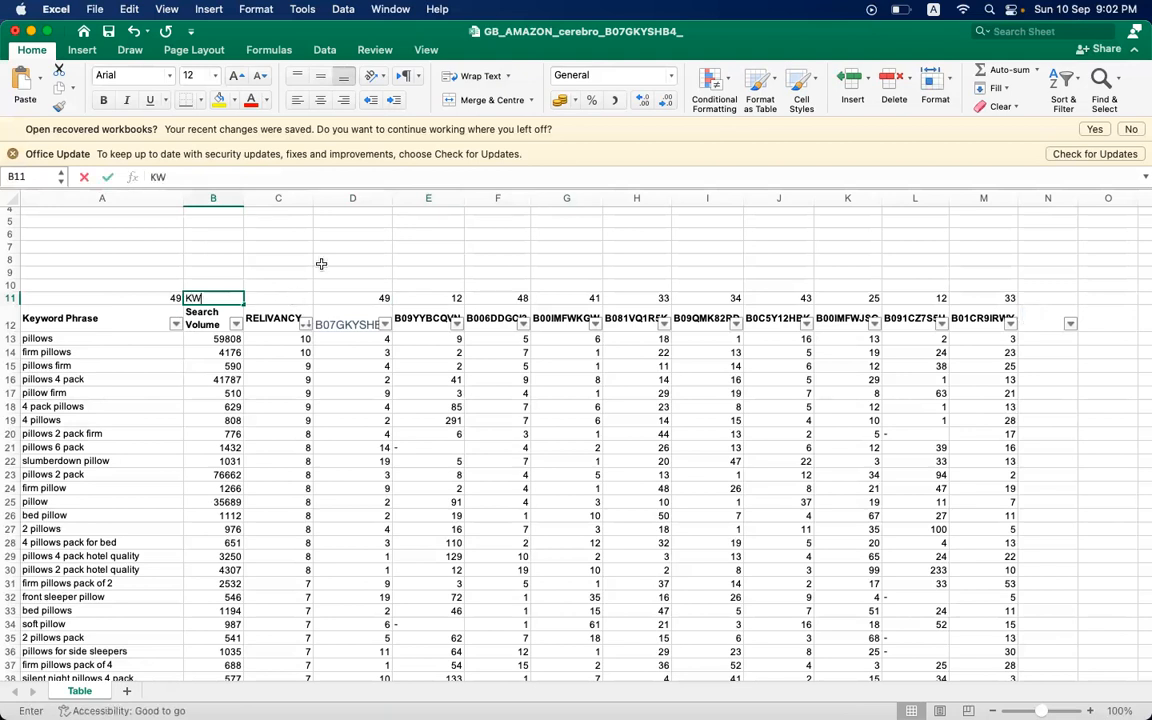
{"action": "type", "text": "REL"}
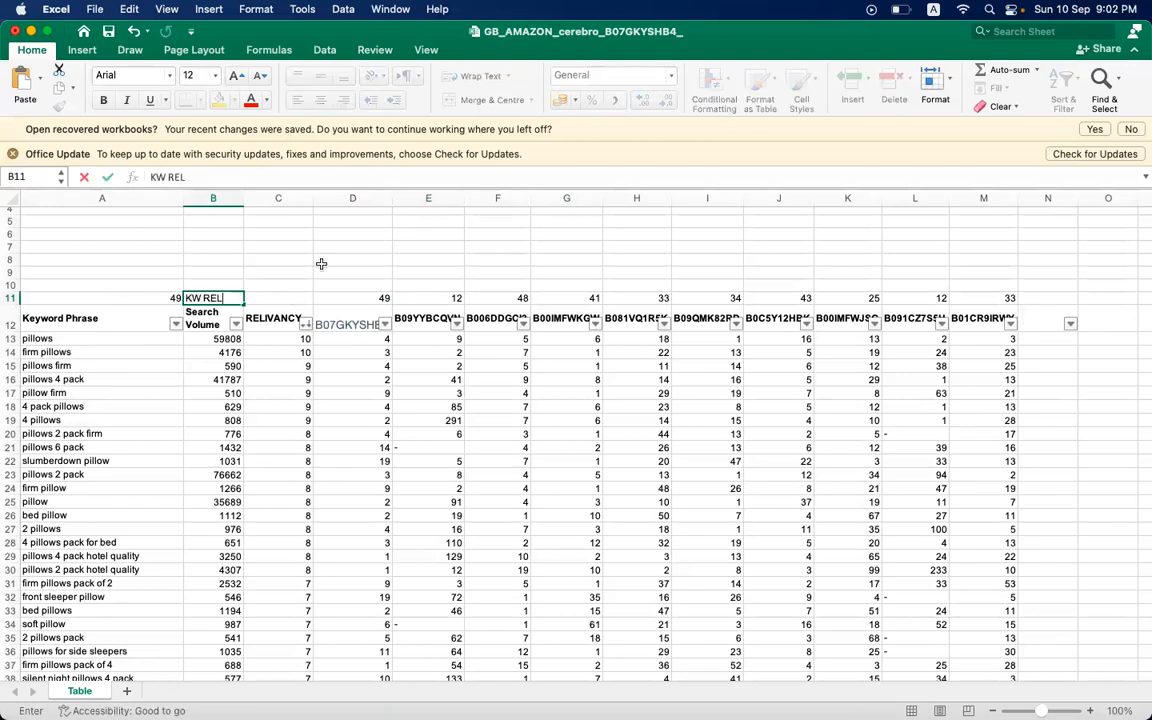
{"action": "key", "text": "BackSpace"}
{"action": "key", "text": "BackSpace"}
{"action": "key", "text": "BackSpace"}
{"action": "key", "text": "BackSpace"}
{"action": "key", "text": "BackSpace"}
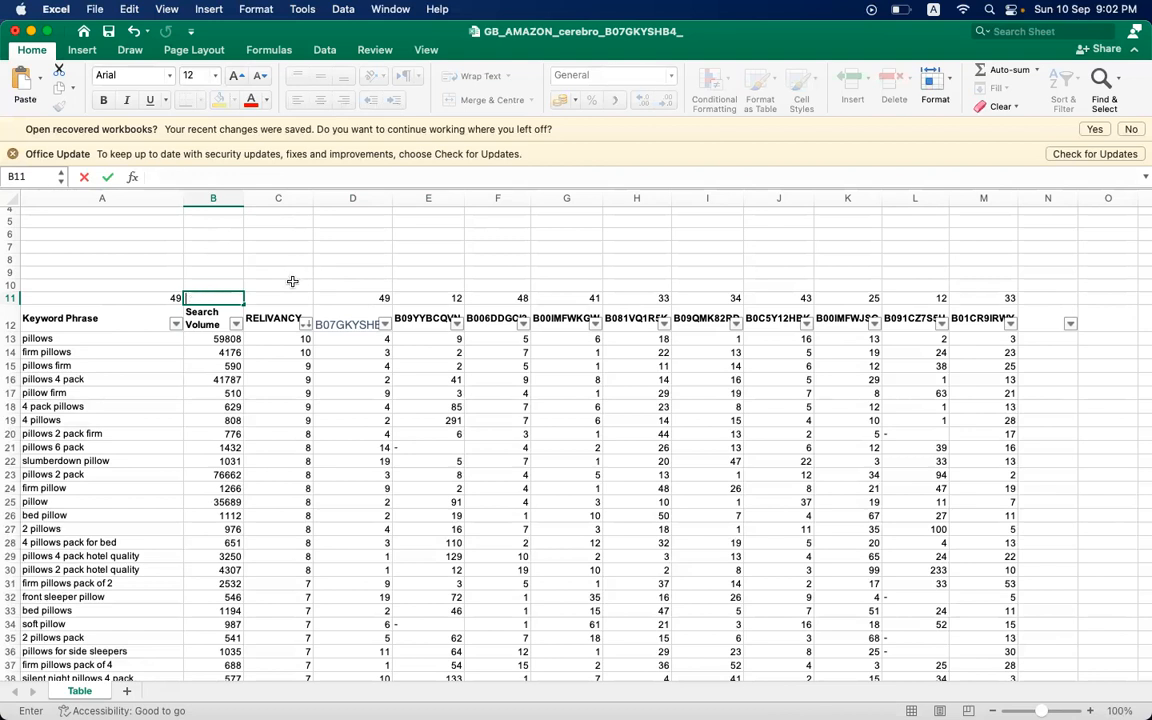
- Enter the label KW RELIVANCY in C11 and widen the Search Volume column so its header fits on one line
{"action": "left_click", "coordinate": [284, 294]}
{"action": "type", "text": "KW "}
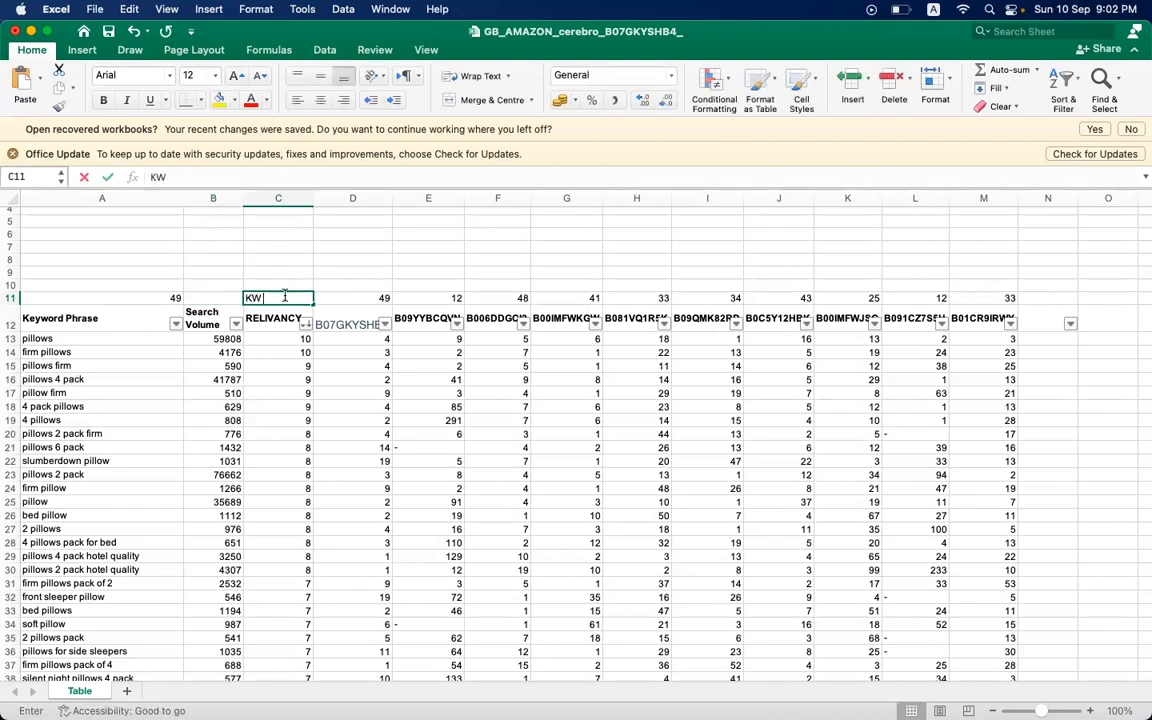
{"action": "type", "text": "RELIVANC"}
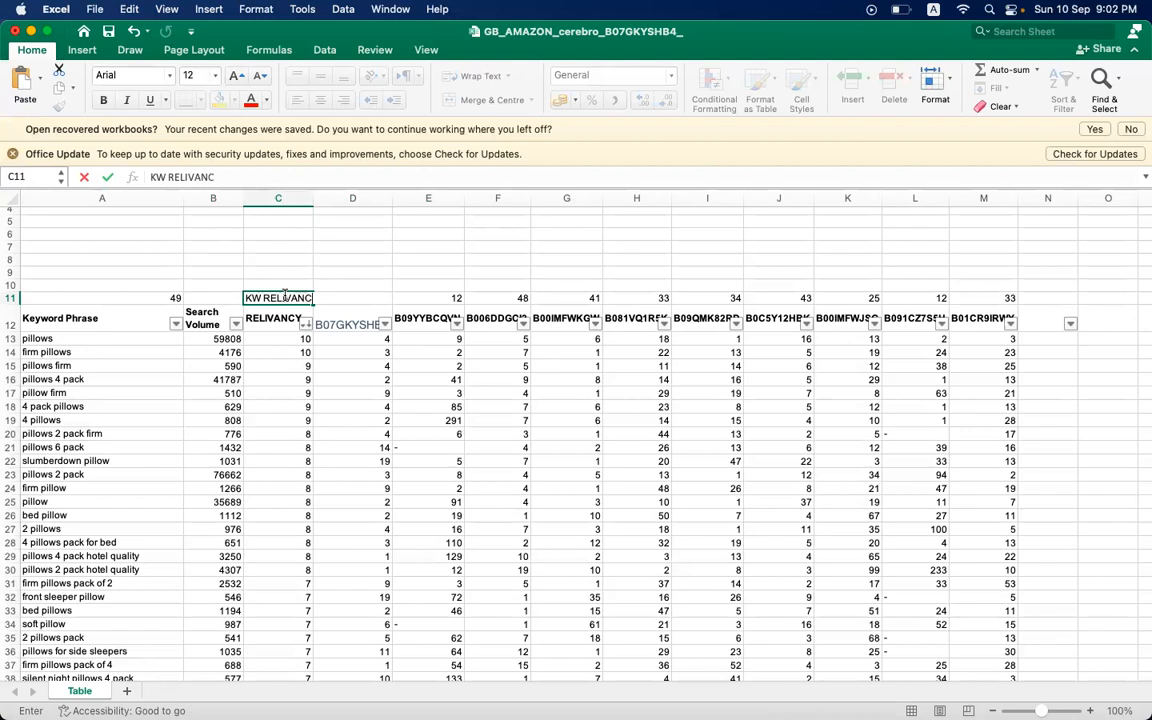
{"action": "type", "text": "Y"}
{"action": "key", "text": "Return"}
{"action": "left_click", "coordinate": [356, 319]}
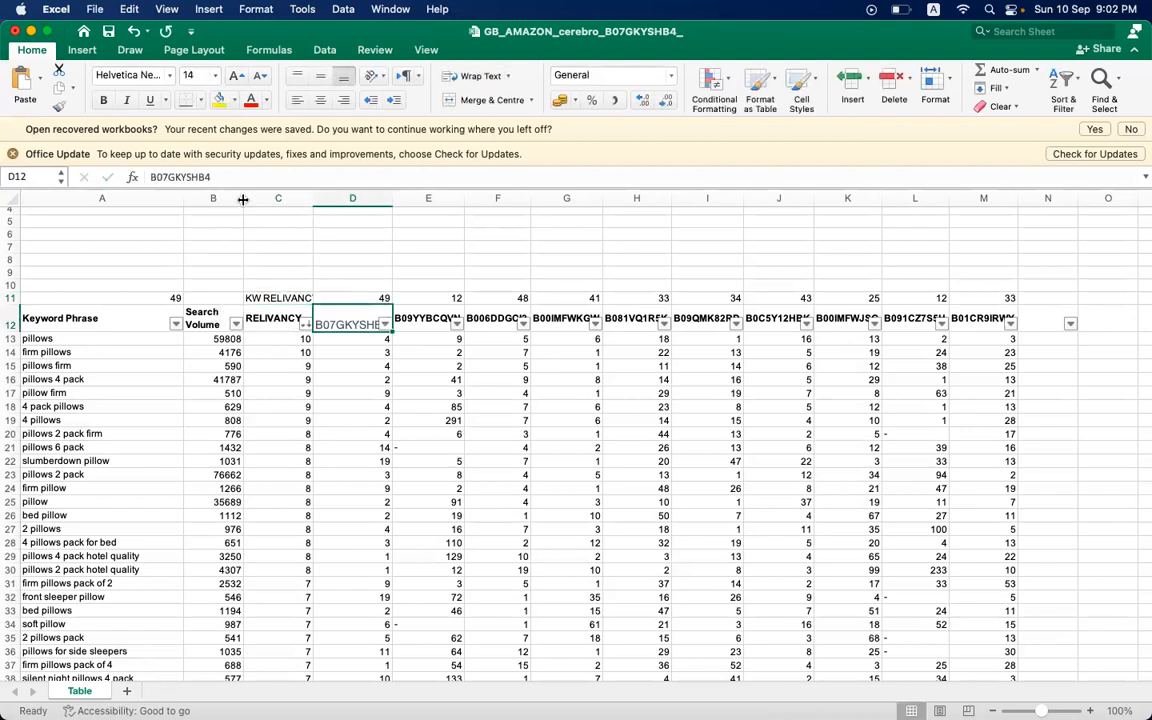
{"action": "left_click_drag", "start_coordinate": [241, 198], "coordinate": [274, 200]}
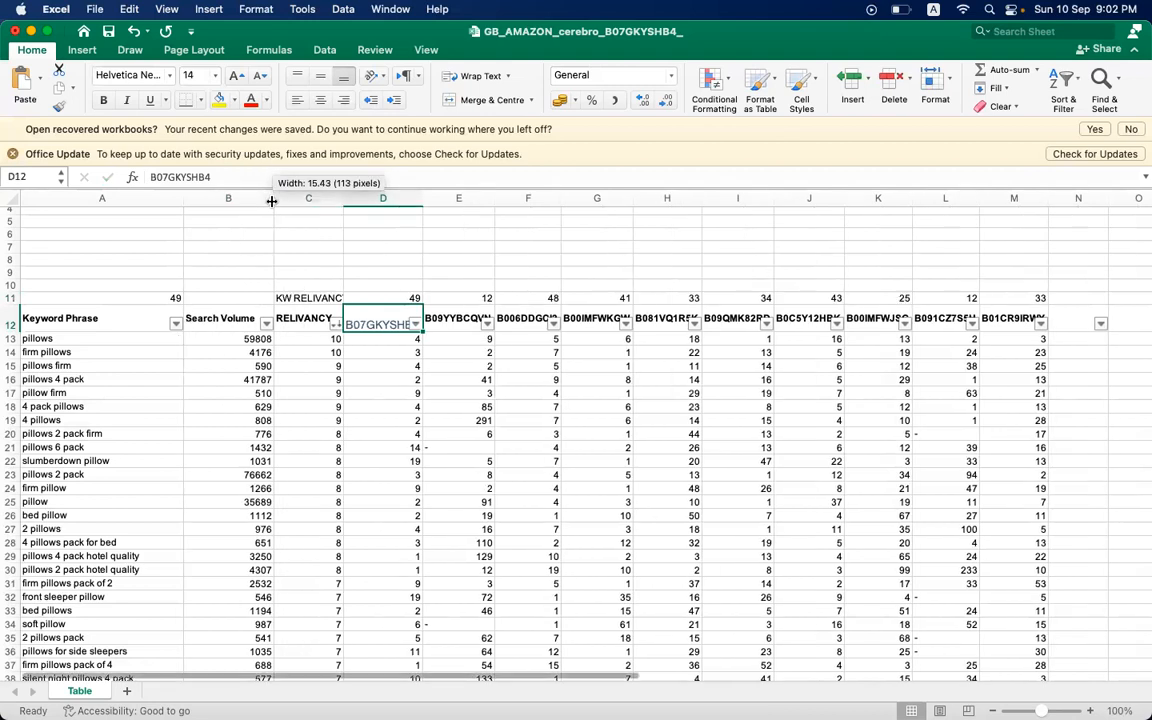
- Compare the ranked keyword counts in D11 and E11 with the keyword total in A11
{"action": "left_click", "coordinate": [401, 297]}
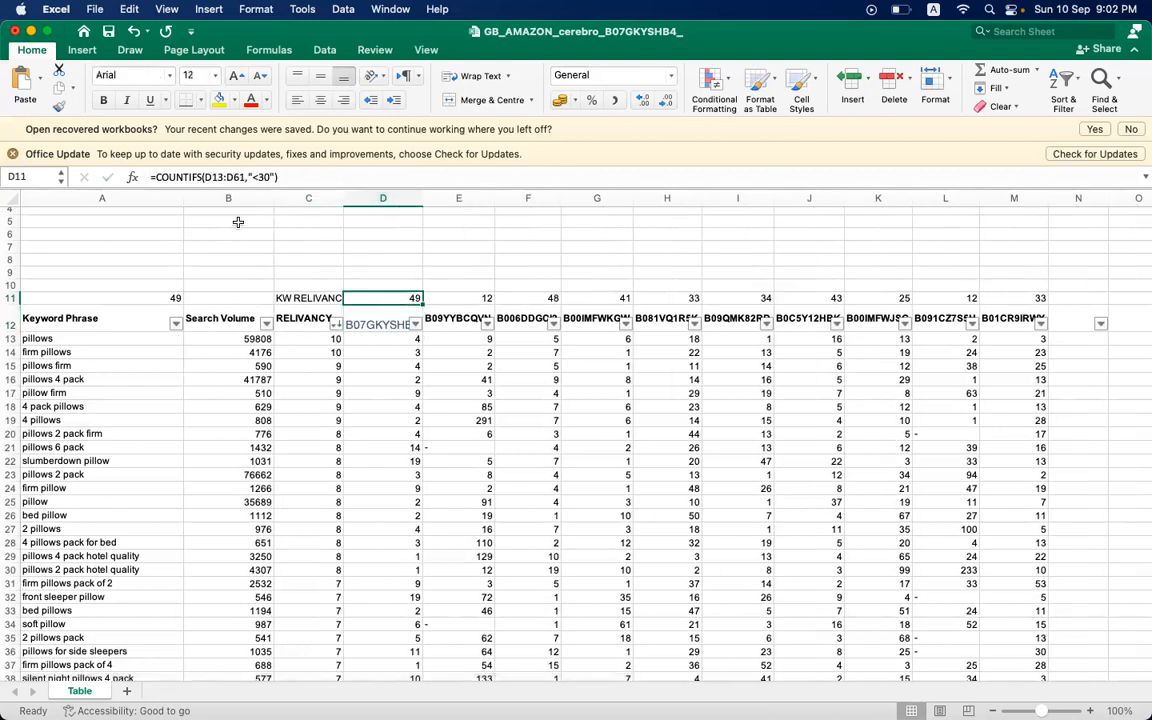
{"action": "left_click", "coordinate": [132, 295]}
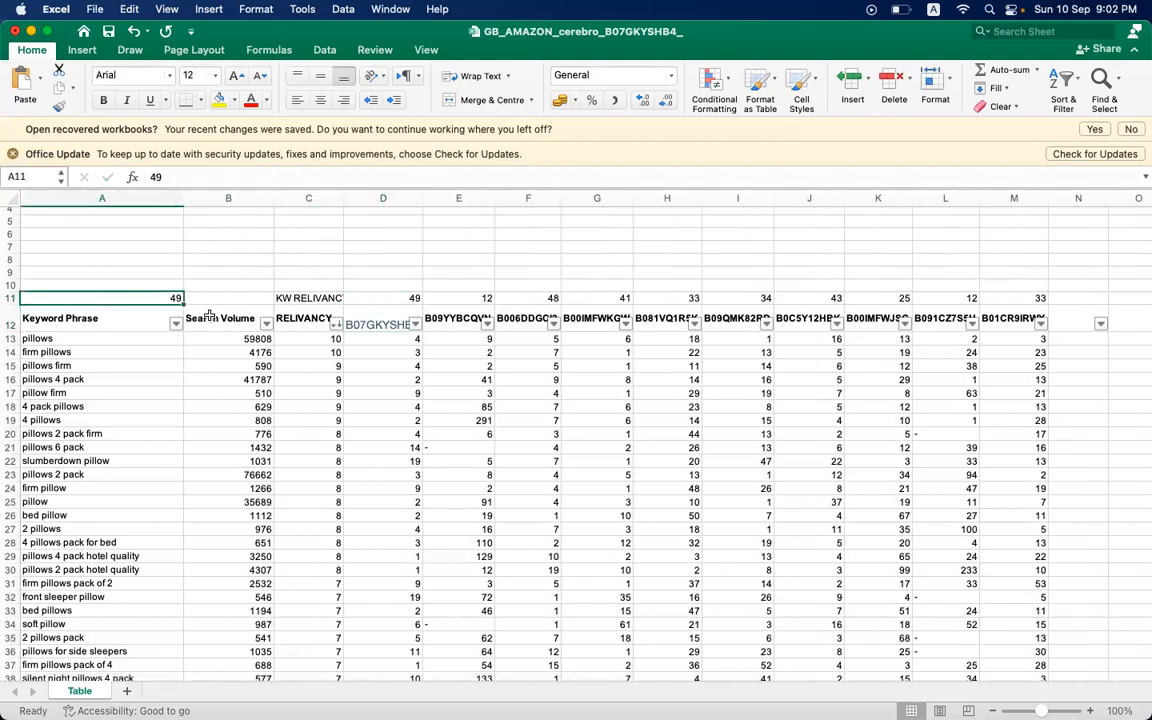
{"action": "left_click", "coordinate": [456, 293]}
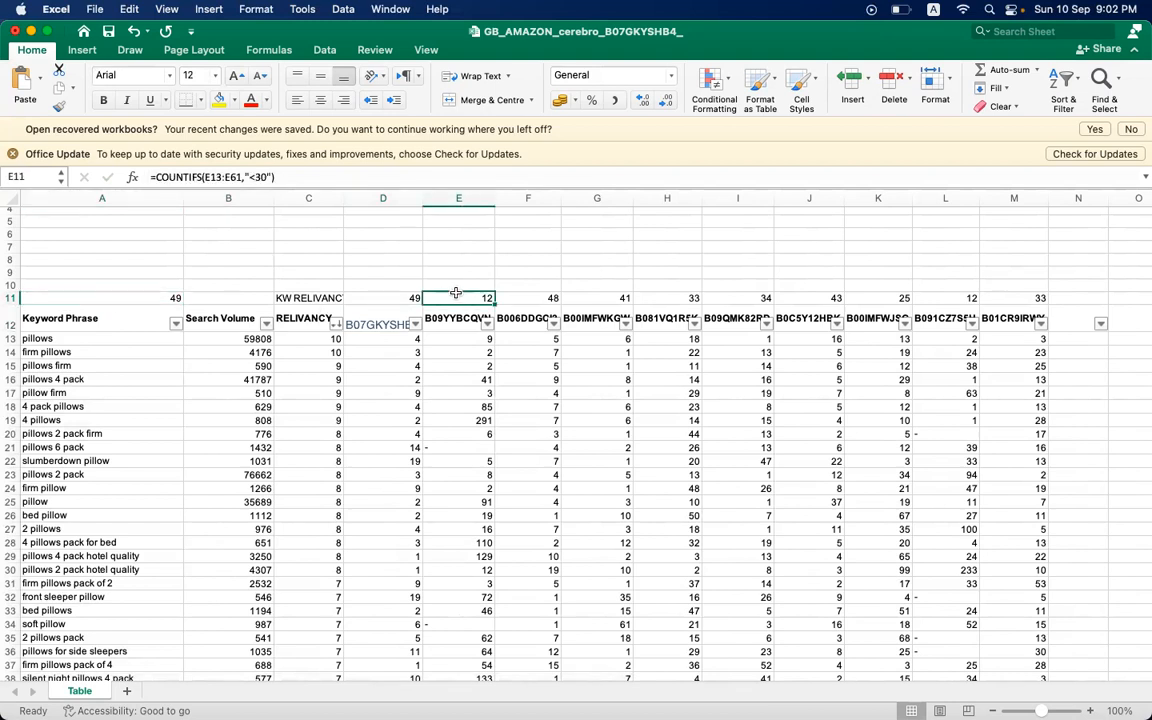
{"action": "left_click", "coordinate": [161, 295]}
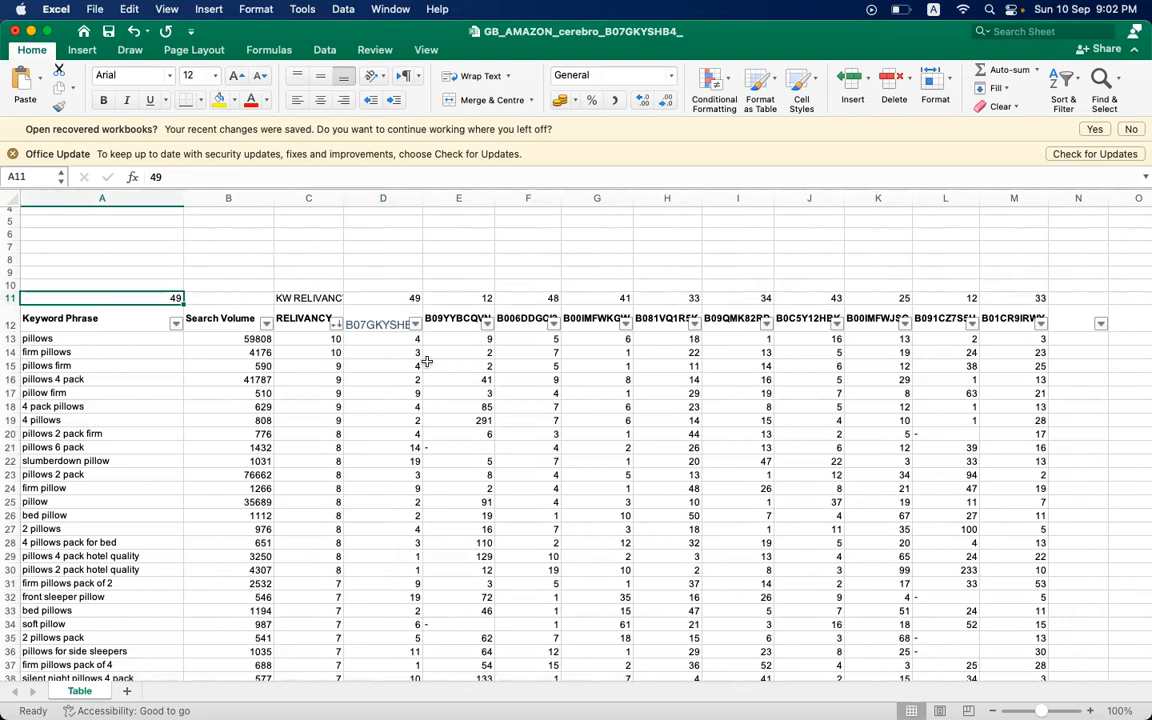
{"action": "left_click", "coordinate": [482, 299]}
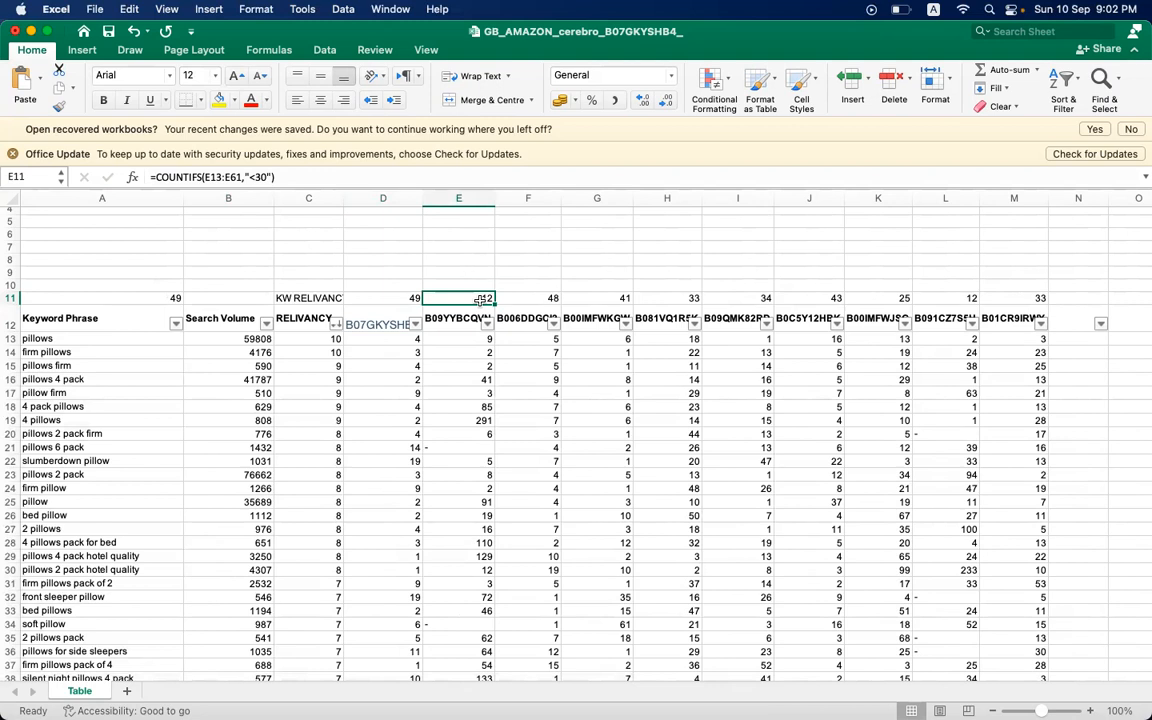
- Total the search volumes in B13:B61 with AutoSum, placing the sum in B62 below the last keyword
{"action": "left_click", "coordinate": [240, 298]}
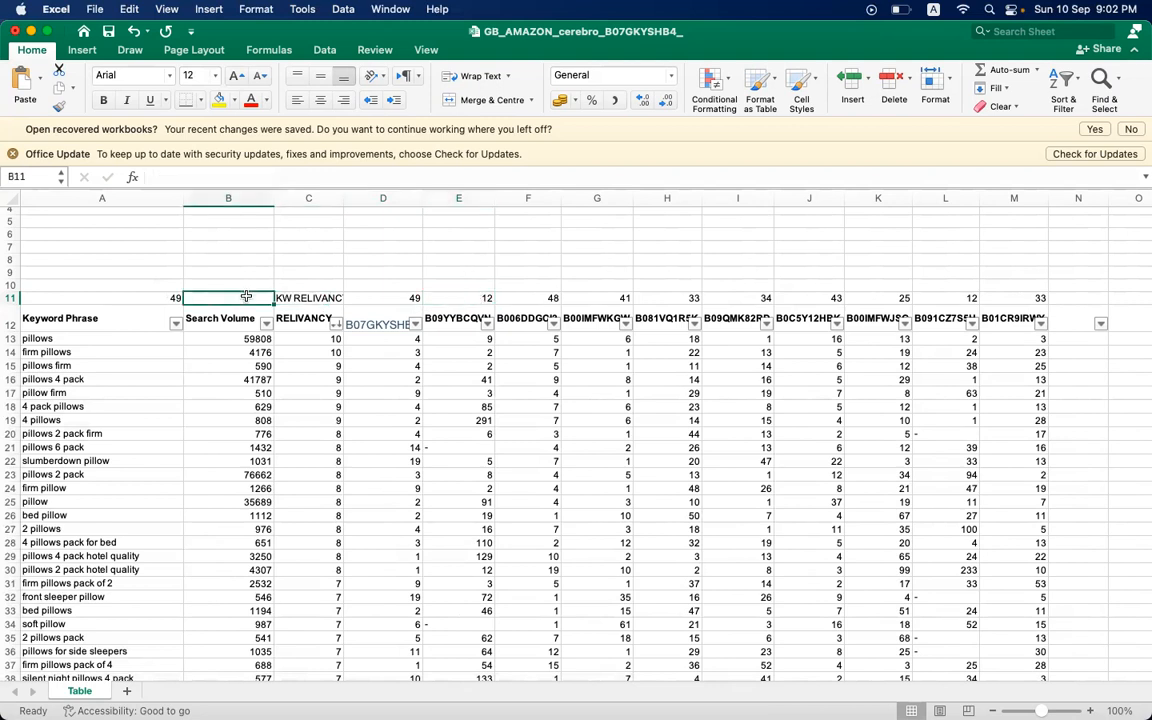
{"action": "left_click", "coordinate": [255, 340]}
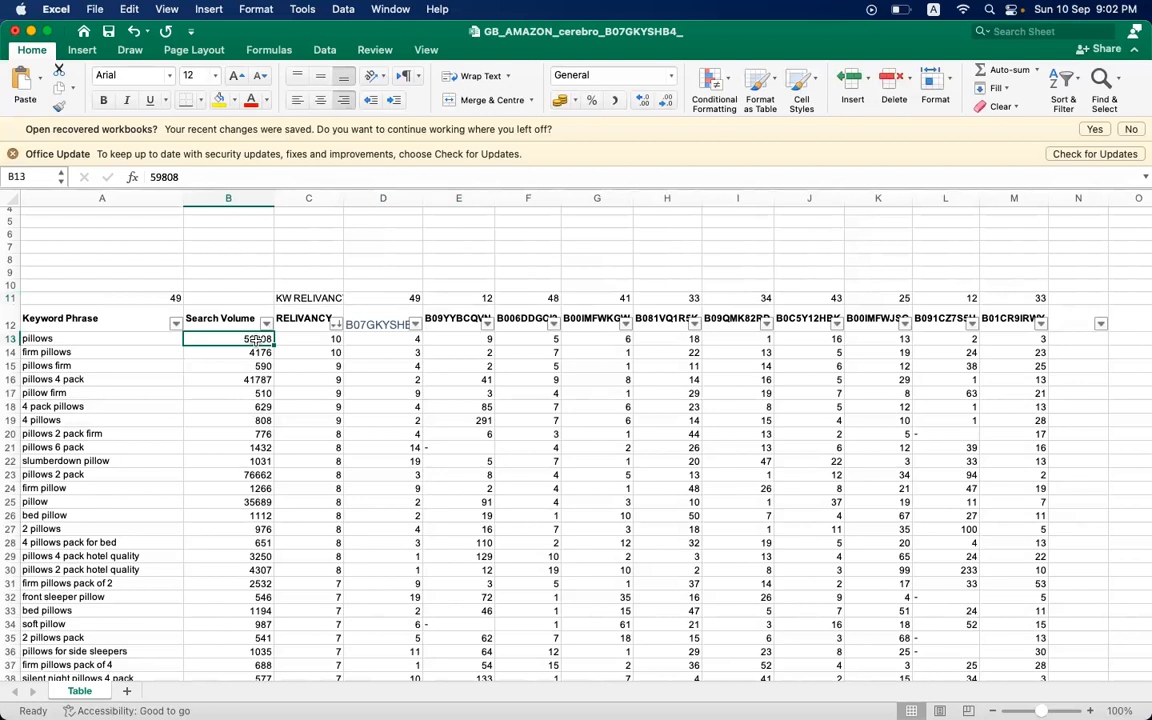
{"action": "key", "text": "shift+Down"}
{"action": "key", "text": "shift+Down"}
{"action": "key", "text": "shift+Down"}
{"action": "key", "text": "shift+Down"}
{"action": "key", "text": "shift+Down"}
{"action": "key", "text": "shift+Down"}
{"action": "key", "text": "shift+Down"}
{"action": "key", "text": "shift+Down"}
{"action": "key", "text": "shift+Down"}
{"action": "key", "text": "shift+Down"}
{"action": "key", "text": "shift+Down"}
{"action": "key", "text": "shift+Down"}
{"action": "key", "text": "shift+Down"}
{"action": "key", "text": "shift+Down"}
{"action": "key", "text": "shift+Down"}
{"action": "key", "text": "shift+Down"}
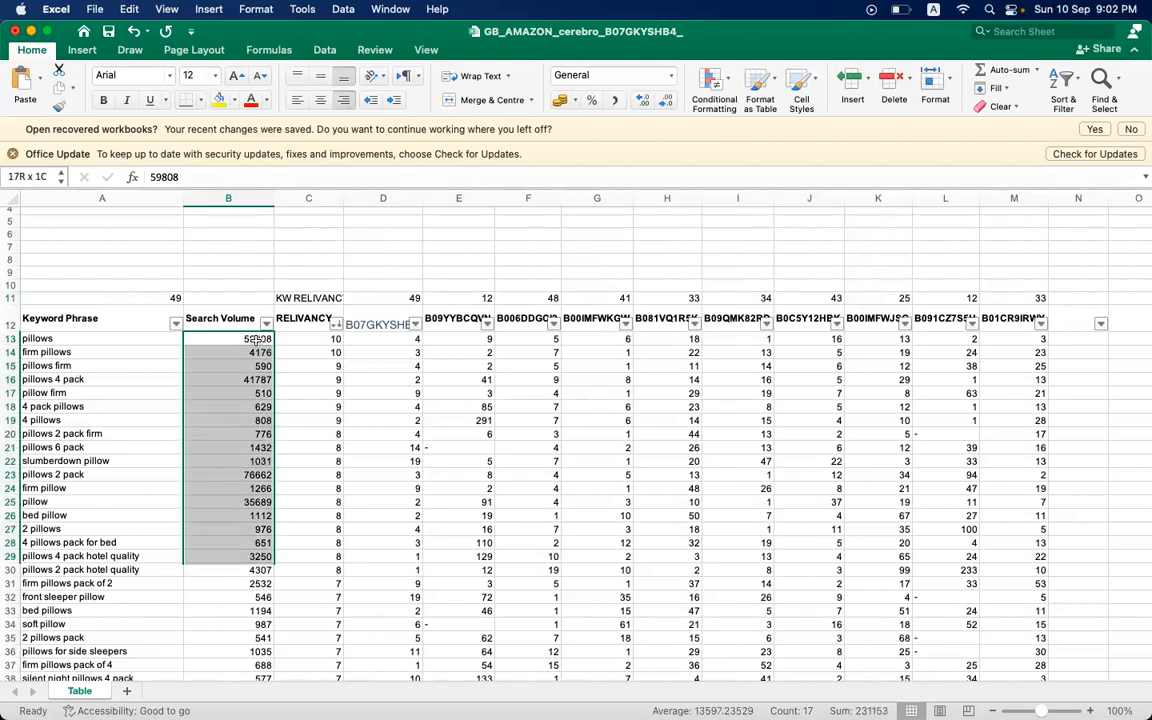
{"action": "key", "text": "shift+Down"}
{"action": "key", "text": "shift+Down"}
{"action": "key", "text": "shift+Down"}
{"action": "key", "text": "shift+Down"}
{"action": "key", "text": "shift+Down"}
{"action": "key", "text": "shift+Down"}
{"action": "key", "text": "shift+Down"}
{"action": "key", "text": "shift+Down"}
{"action": "key", "text": "shift+Down"}
{"action": "key", "text": "shift+Down"}
{"action": "key", "text": "shift+Down"}
{"action": "key", "text": "shift+Down"}
{"action": "key", "text": "shift+Down"}
{"action": "key", "text": "shift+Down"}
{"action": "key", "text": "shift+Down"}
{"action": "key", "text": "shift+Down"}
{"action": "key", "text": "shift+Down"}
{"action": "key", "text": "shift+Down"}
{"action": "key", "text": "shift+Down"}
{"action": "key", "text": "shift+Down"}
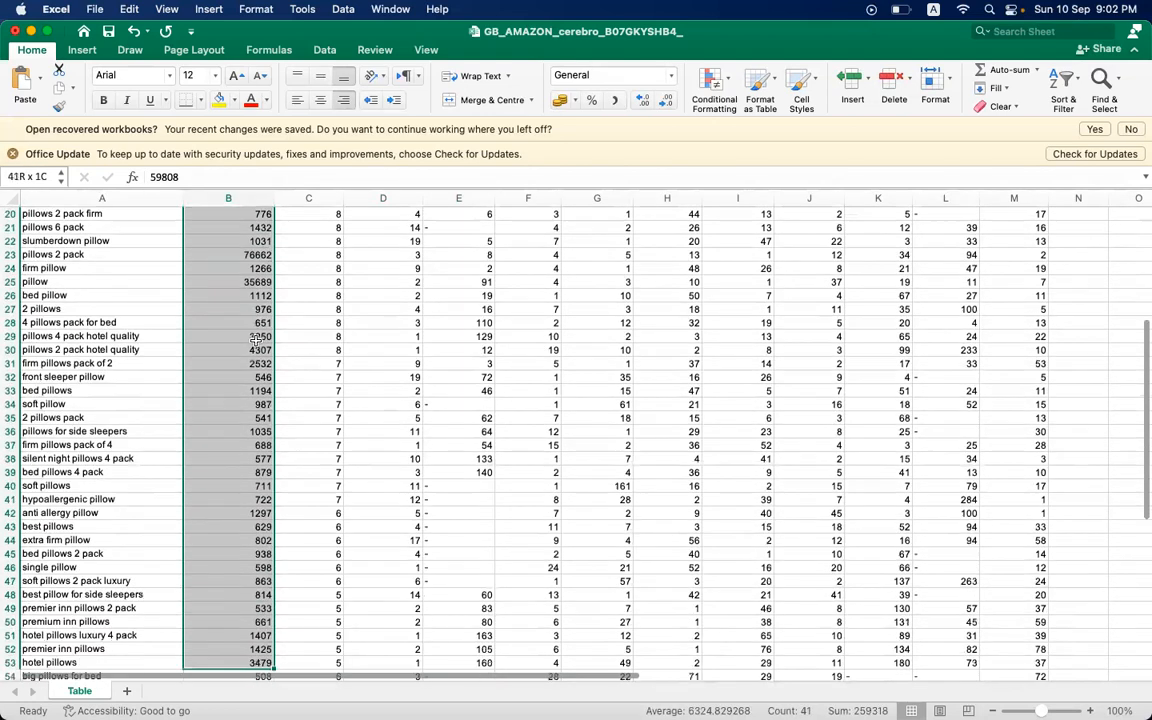
{"action": "key", "text": "shift+Down"}
{"action": "key", "text": "shift+Down"}
{"action": "key", "text": "shift+Down"}
{"action": "key", "text": "shift+Down"}
{"action": "key", "text": "shift+Down"}
{"action": "key", "text": "shift+Down"}
{"action": "key", "text": "shift+Down"}
{"action": "key", "text": "shift+Down"}
{"action": "key", "text": "shift+Down"}
{"action": "key", "text": "shift+Up"}
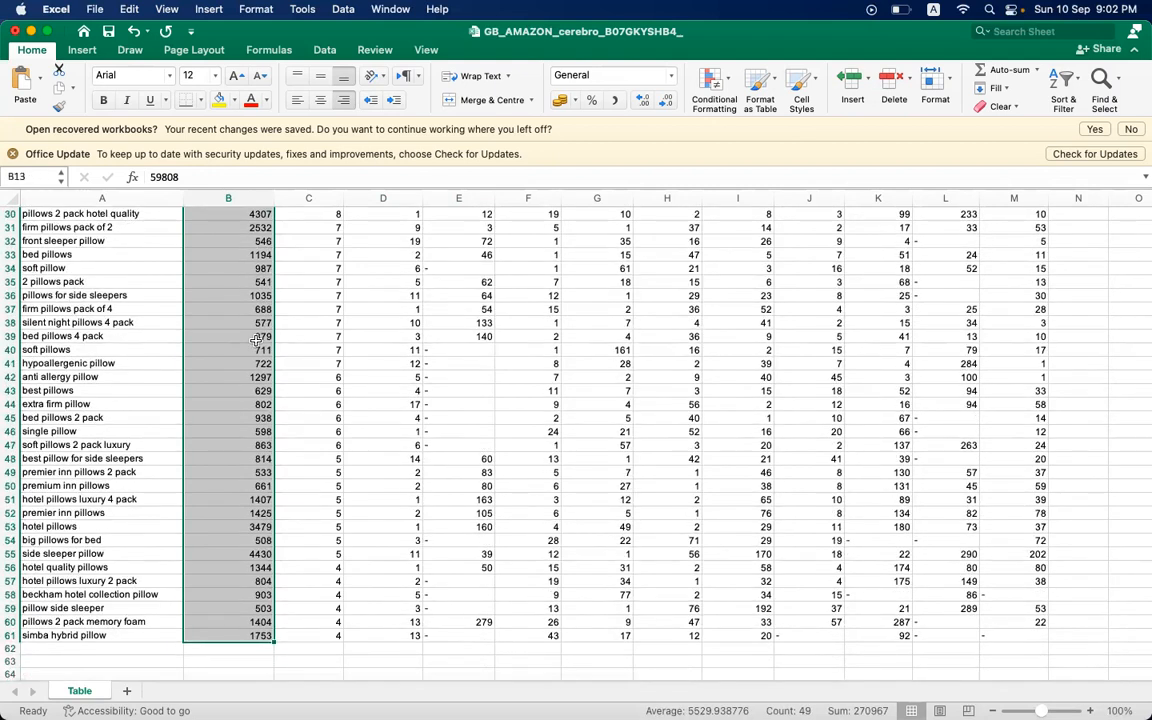
{"action": "left_click", "coordinate": [1007, 70]}
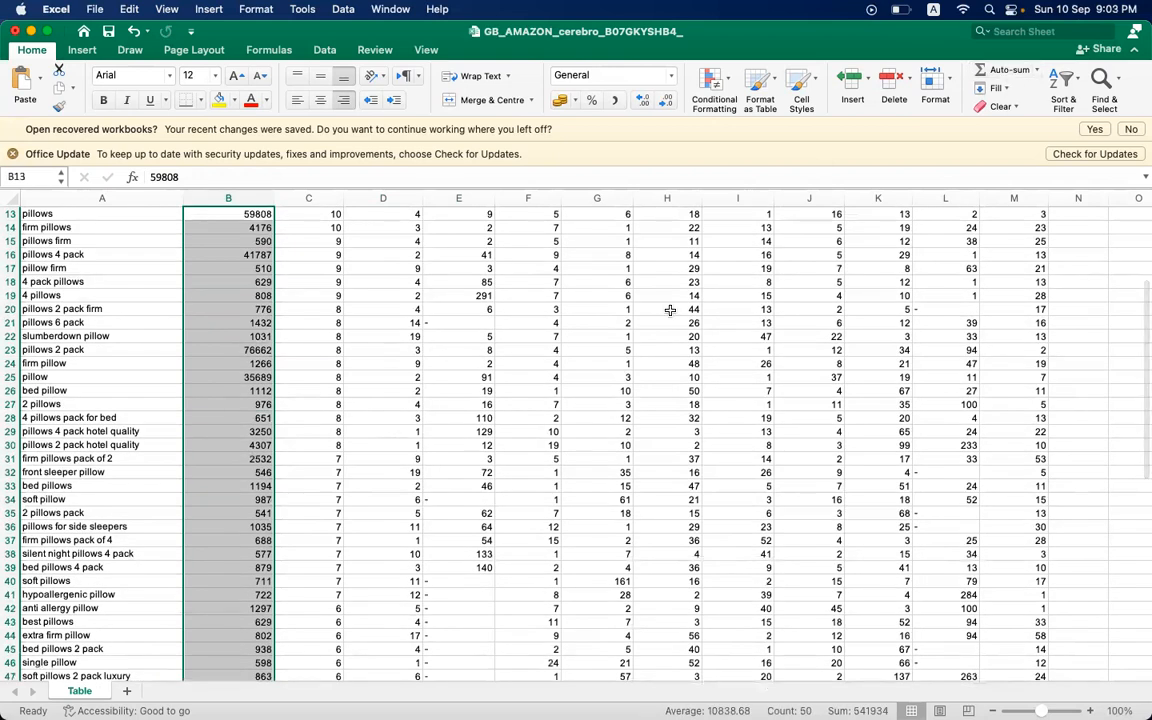
{"action": "scroll", "coordinate": [663, 315], "scroll_direction": "down", "scroll_amount": 6}
{"action": "scroll", "coordinate": [663, 315], "scroll_direction": "down", "scroll_amount": 2}
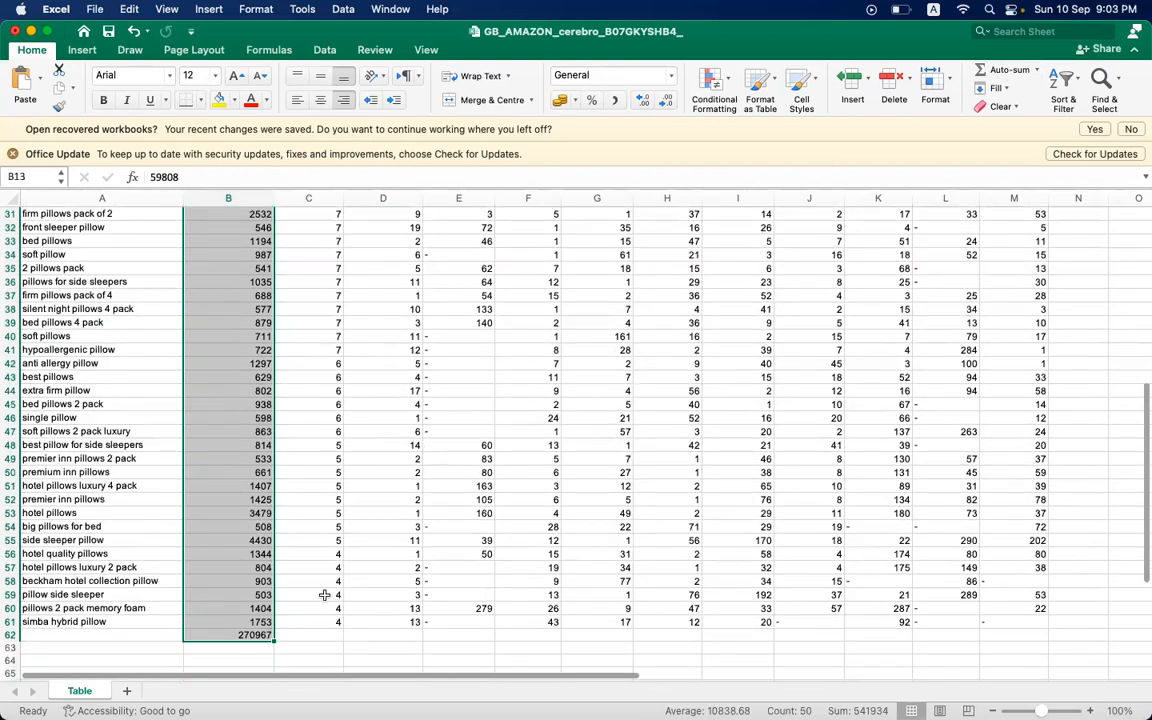
{"action": "left_click", "coordinate": [262, 634]}
- Enter the search volume total 270967 in B11 above the Search Volume header
{"action": "scroll", "coordinate": [342, 621], "scroll_direction": "up", "scroll_amount": 1}
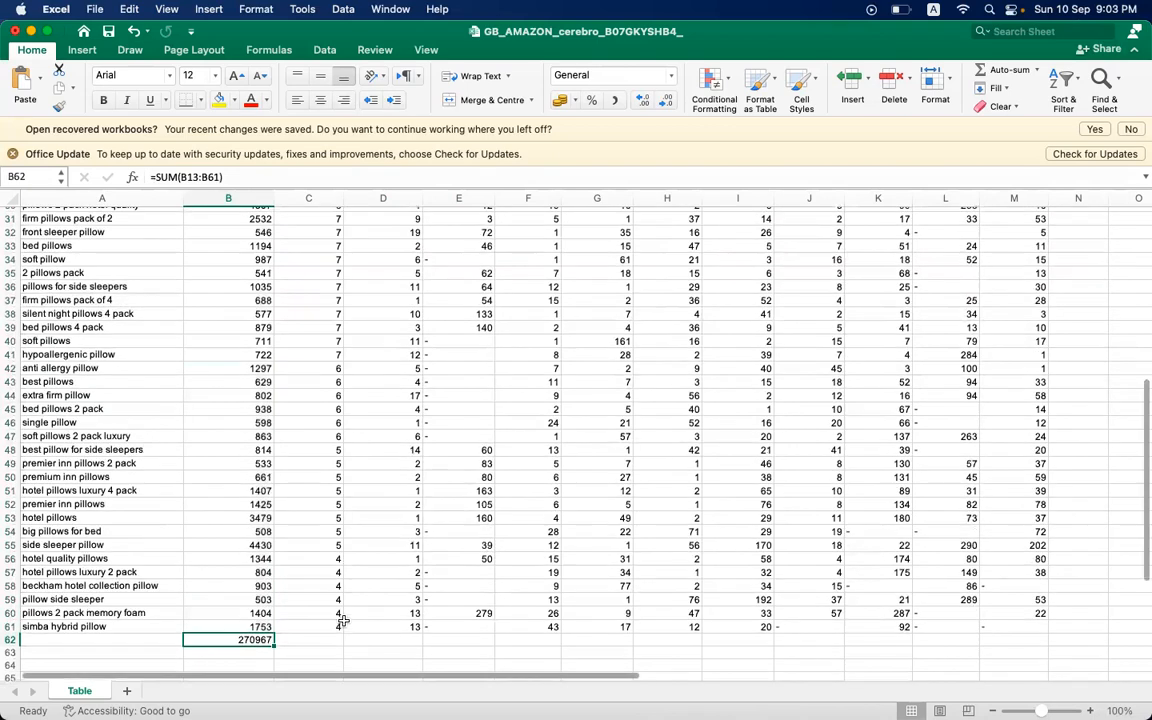
{"action": "scroll", "coordinate": [342, 621], "scroll_direction": "up", "scroll_amount": 10}
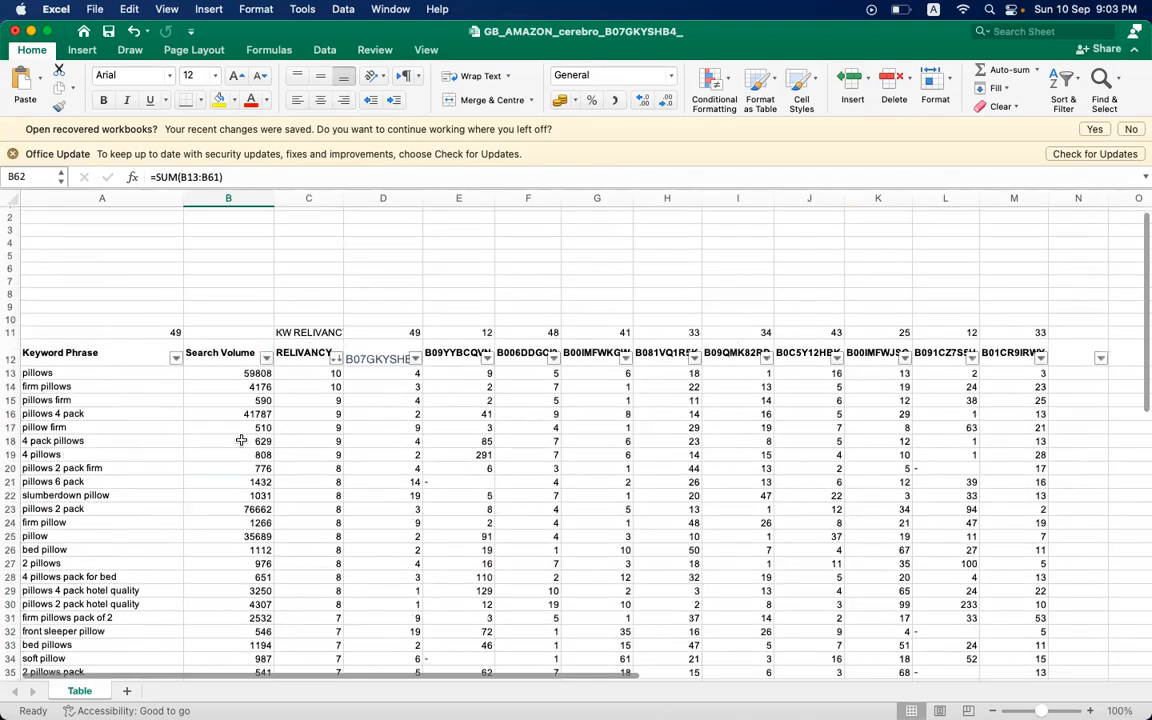
{"action": "left_click", "coordinate": [204, 332]}
{"action": "type", "text": "270967"}
{"action": "left_click", "coordinate": [232, 413]}
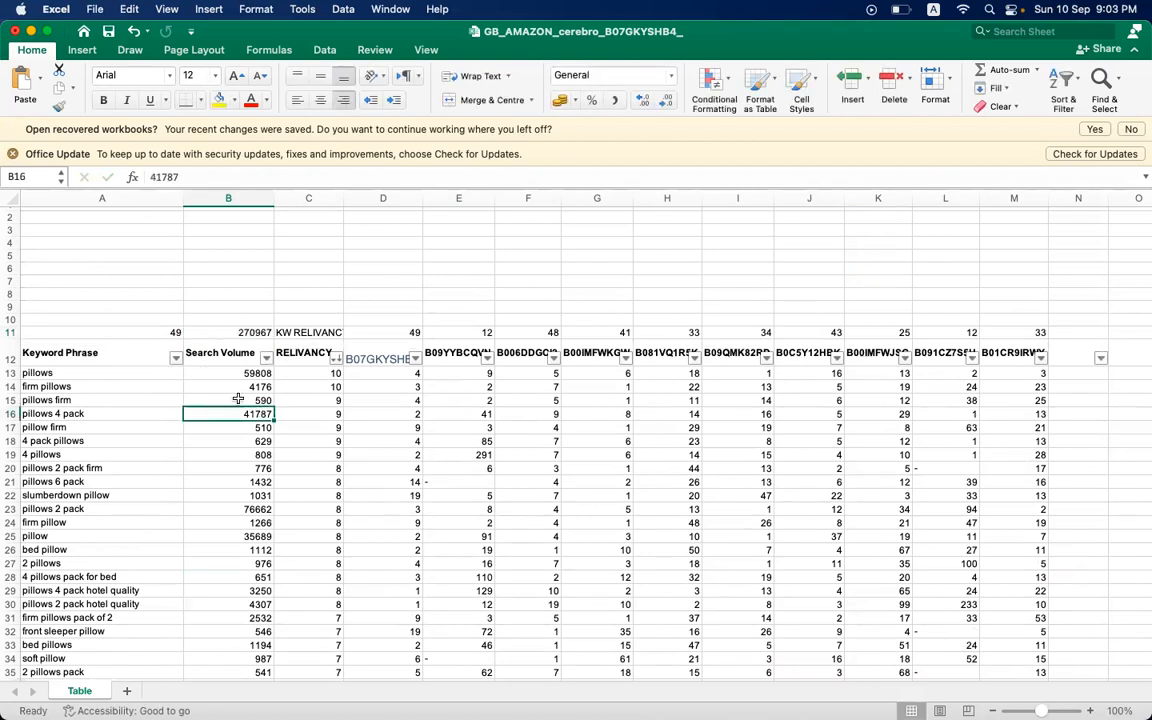
{"action": "left_click", "coordinate": [234, 334]}
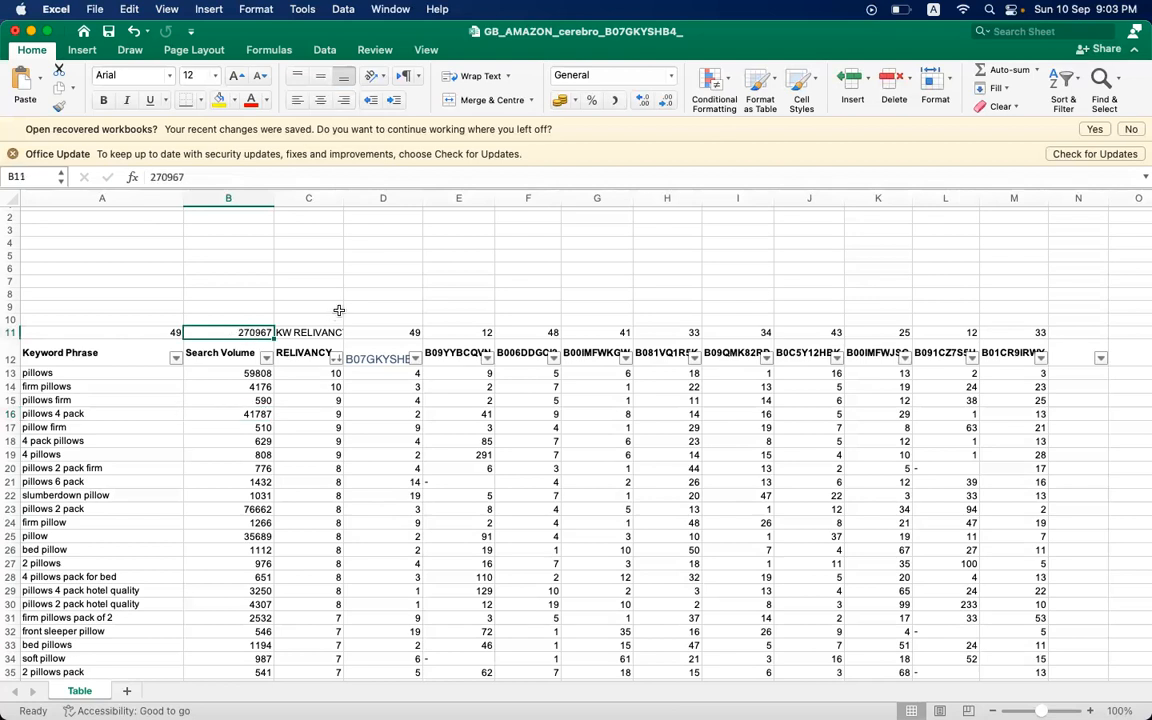
- Move the keyword total and search volume total from A11:B11 up one row to A10:B10
{"action": "left_click", "coordinate": [376, 319]}
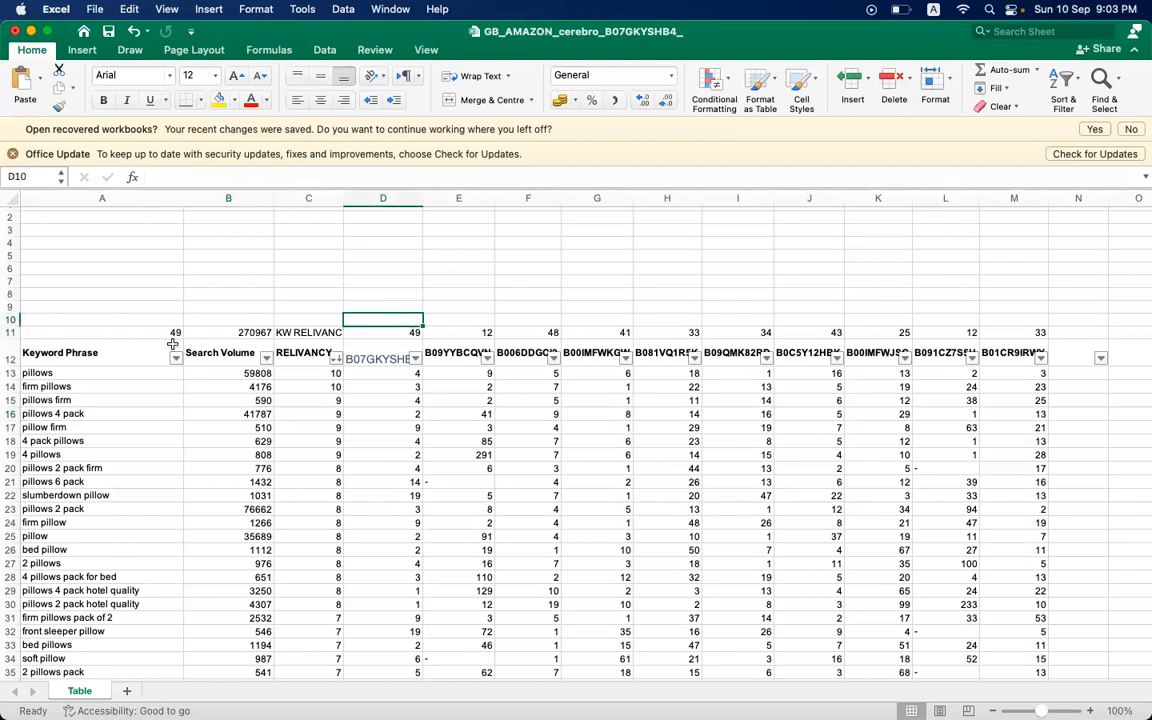
{"action": "left_click", "coordinate": [245, 333]}
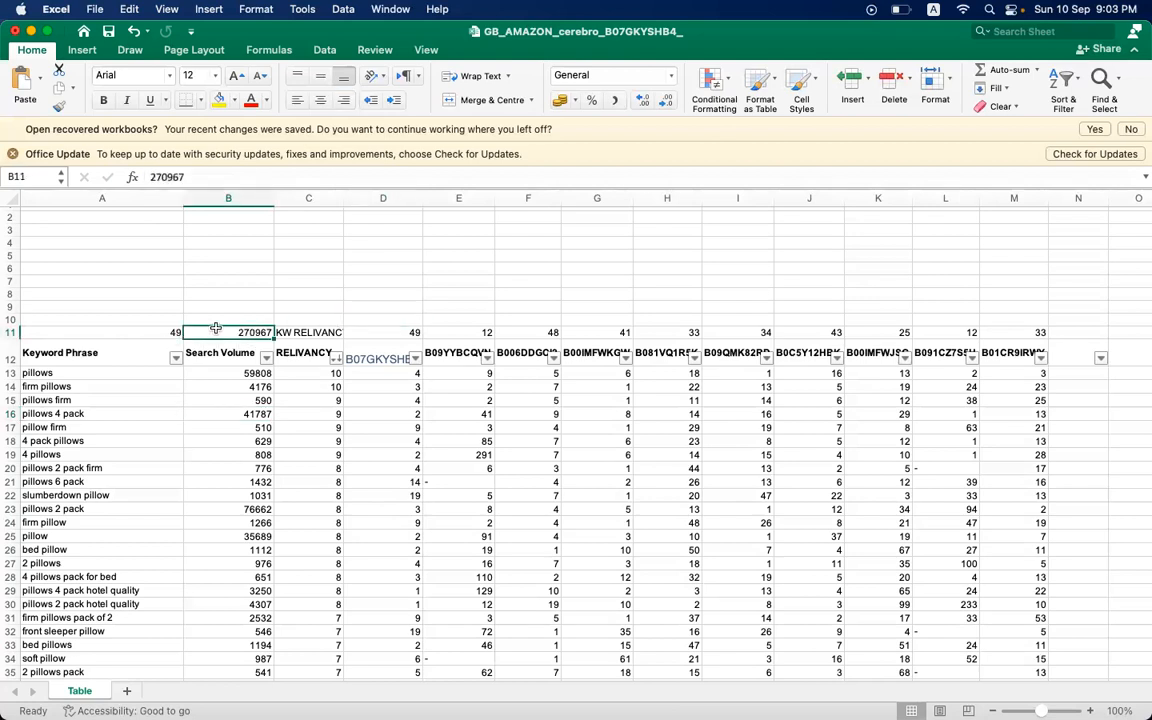
{"action": "left_click", "coordinate": [152, 334]}
{"action": "key", "text": "shift+Right"}
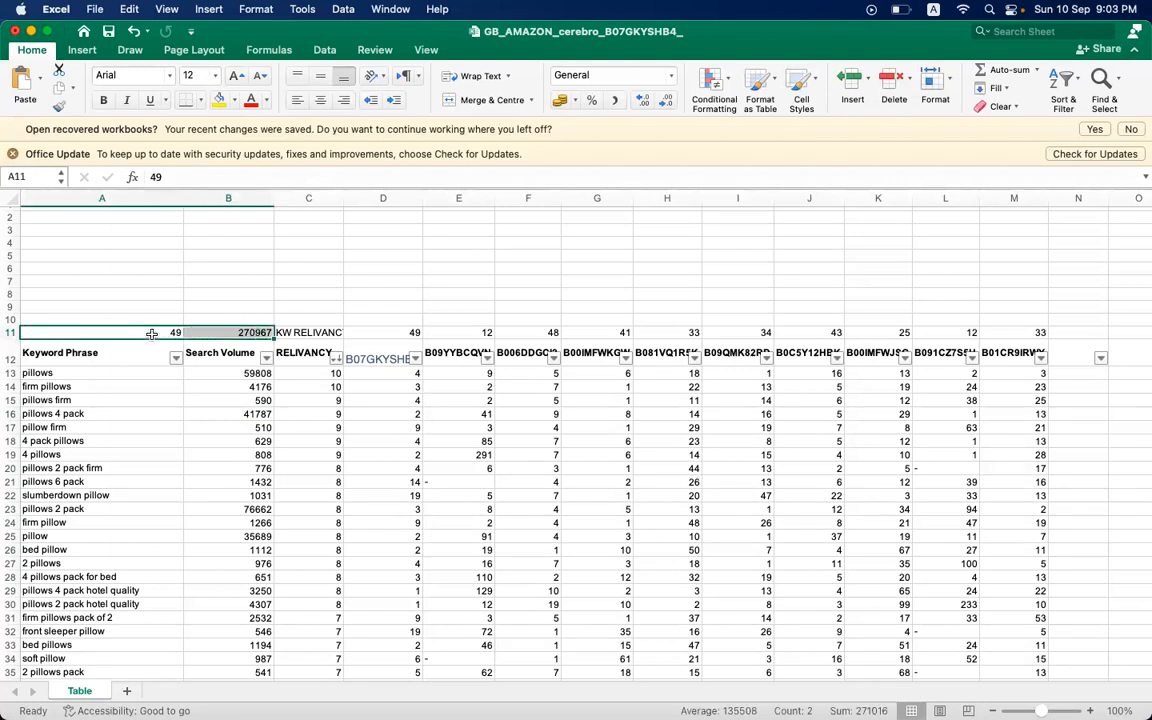
{"action": "key", "text": "super+c"}
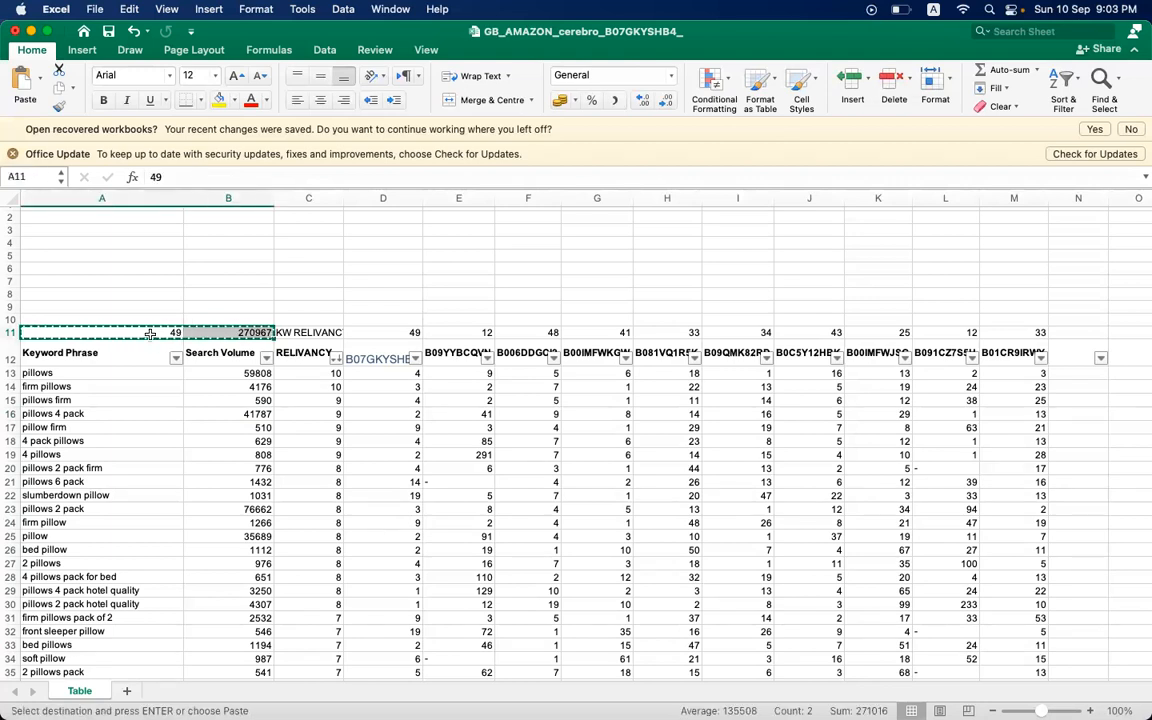
{"action": "left_click_drag", "start_coordinate": [142, 321], "coordinate": [139, 308]}
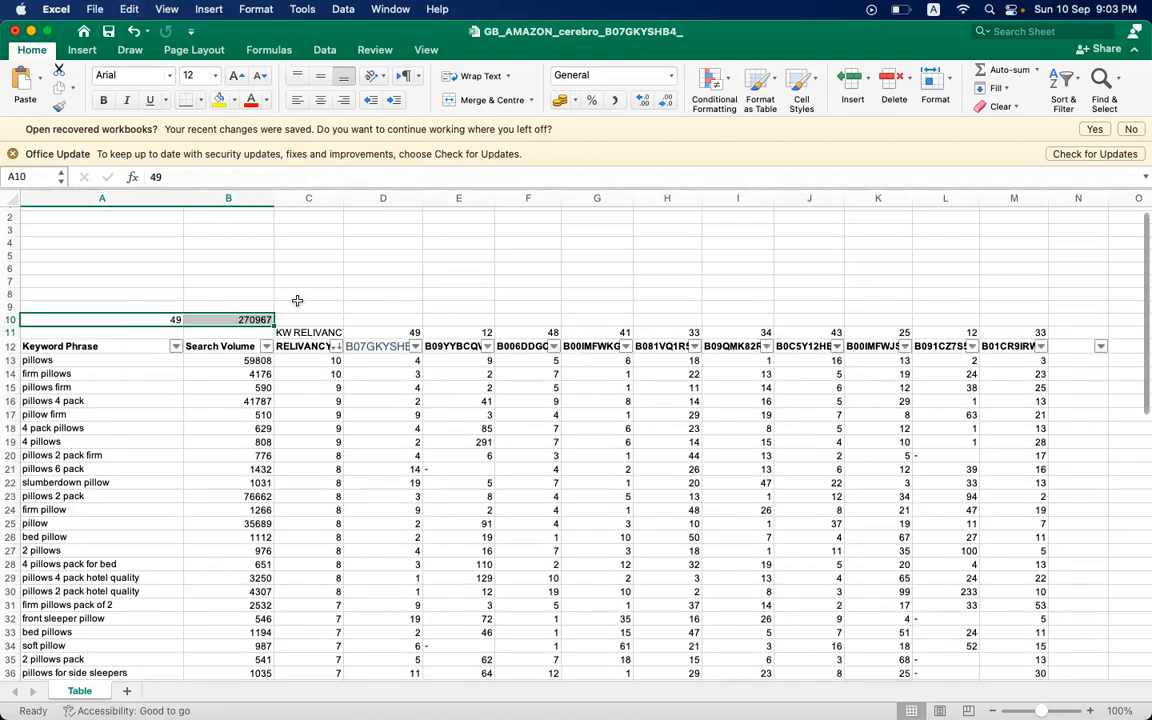
{"action": "left_click", "coordinate": [310, 317]}
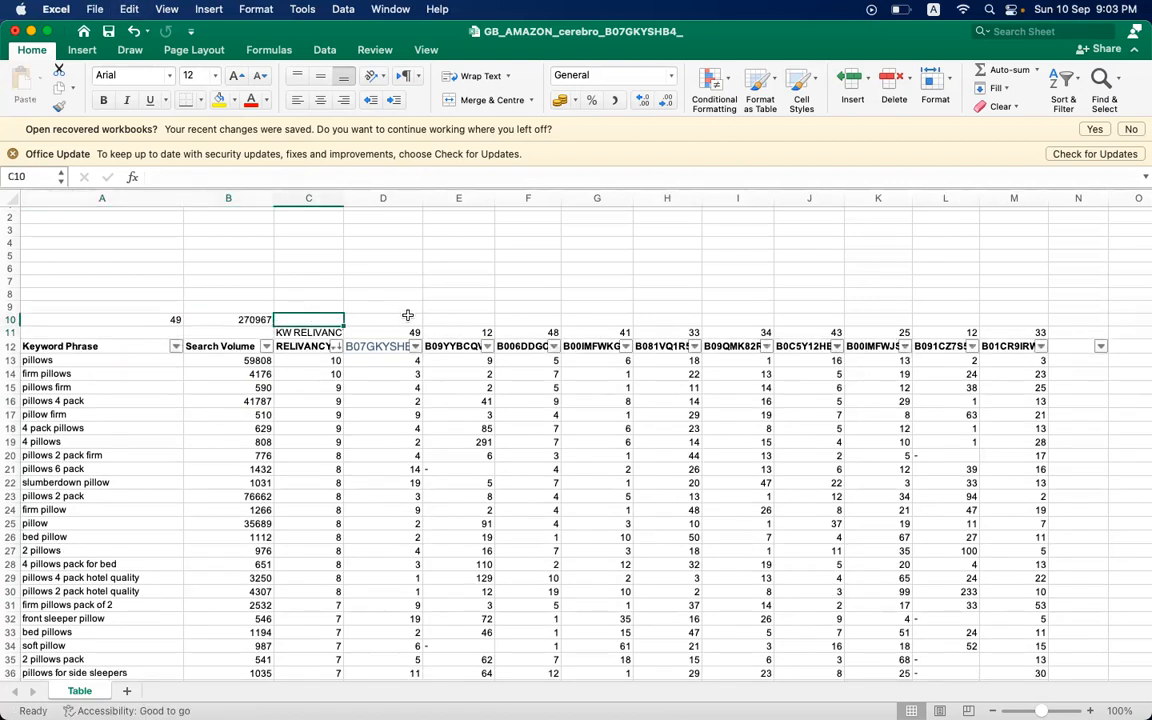
{"action": "scroll", "coordinate": [408, 316], "scroll_direction": "up", "scroll_amount": 1}
{"action": "left_click", "coordinate": [303, 341]}
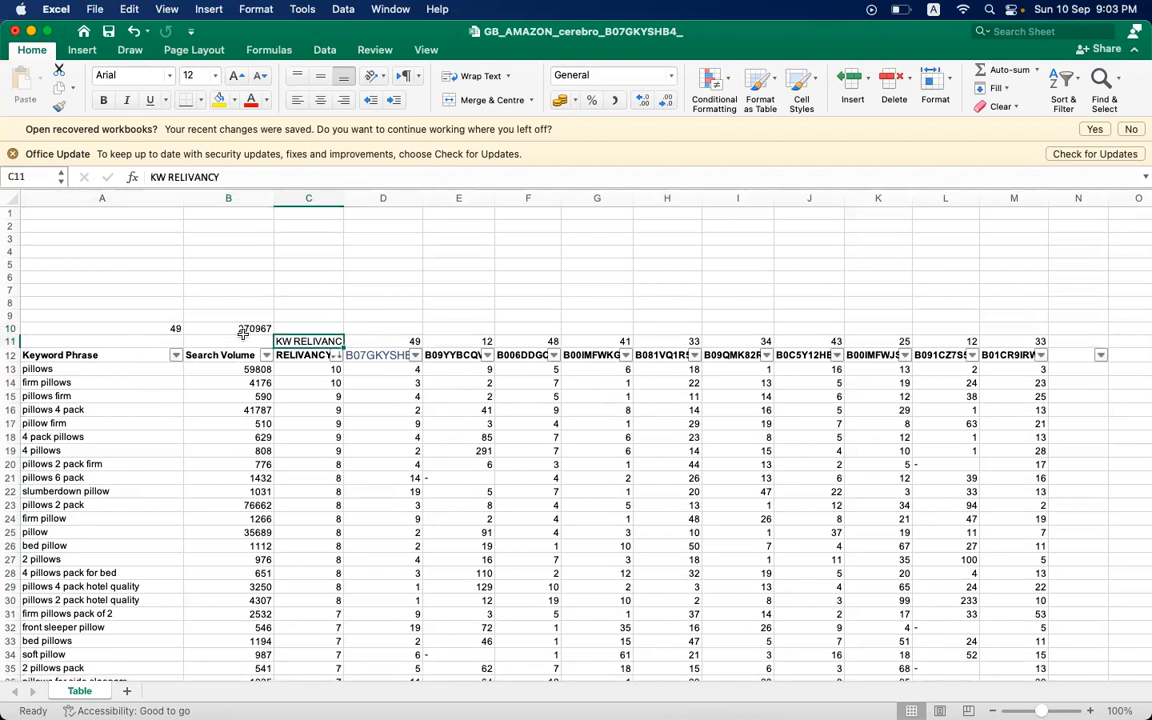
- Move the KW RELIVANCY label from C11 to A11, beside the ranked keyword counts
{"action": "key", "text": "super+x"}
{"action": "left_click", "coordinate": [148, 341]}
{"action": "key", "text": "super+v"}
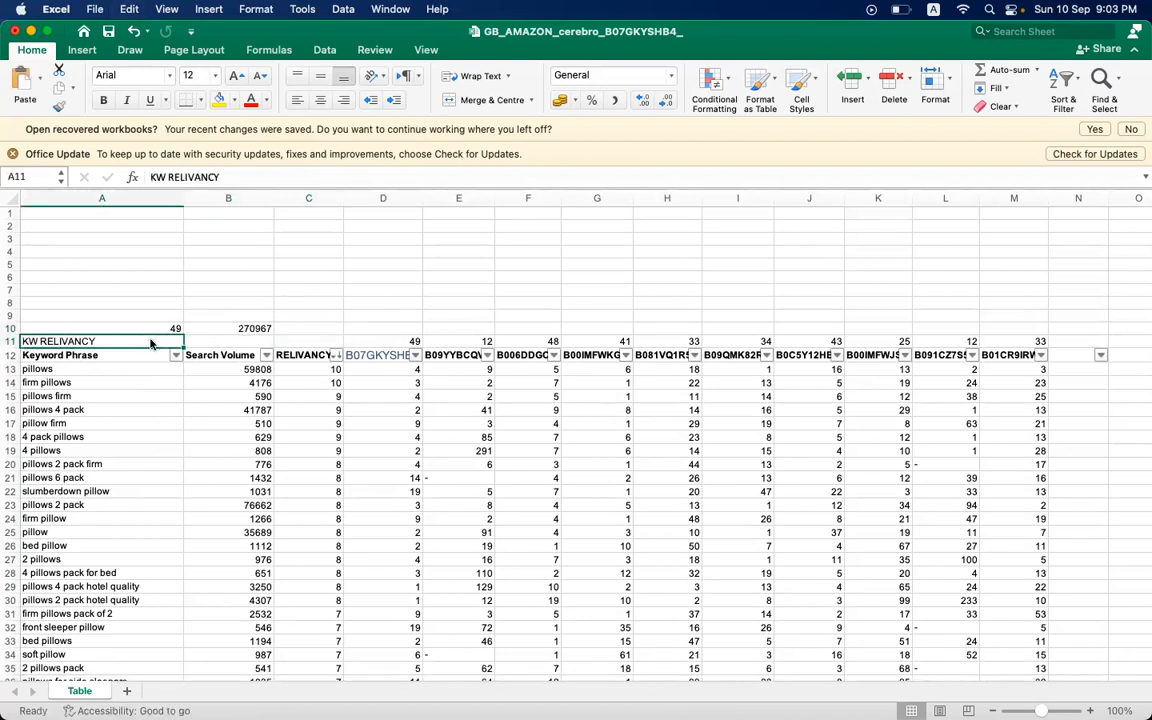
- Calculate the first ASIN's keyword share in D10 with =D11/$A$10, keeping the keyword total as an absolute reference
{"action": "left_click", "coordinate": [147, 325]}
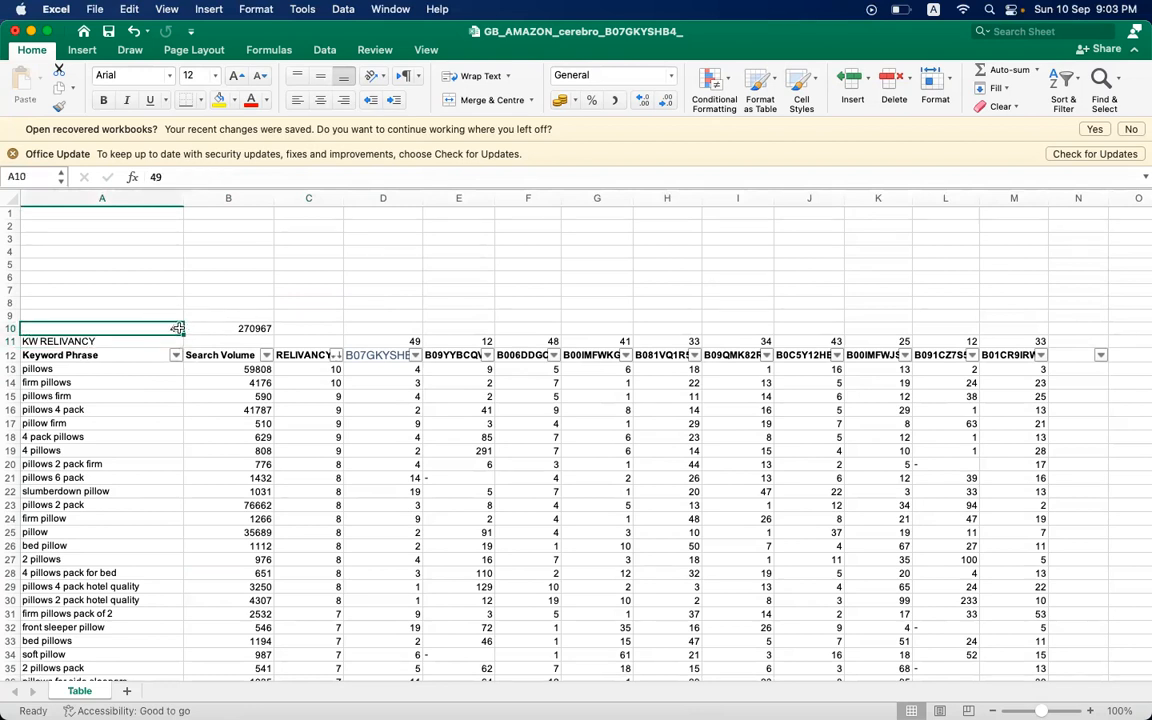
{"action": "left_click", "coordinate": [228, 327]}
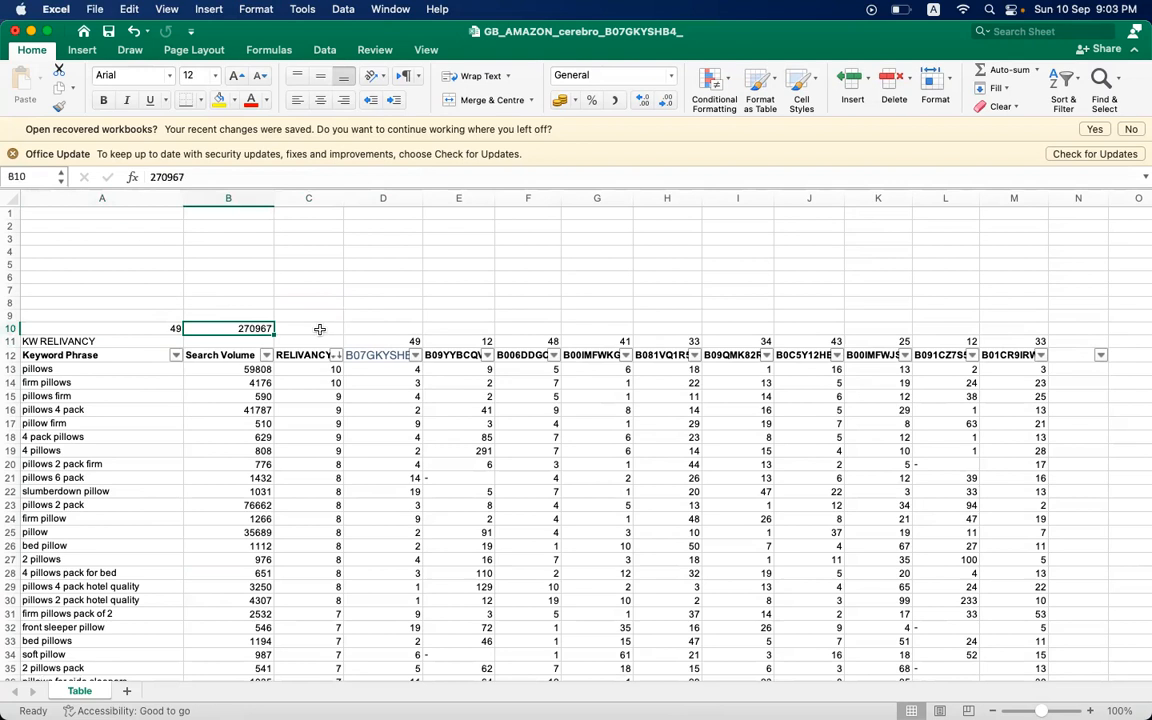
{"action": "left_click", "coordinate": [317, 328]}
{"action": "left_click", "coordinate": [408, 327]}
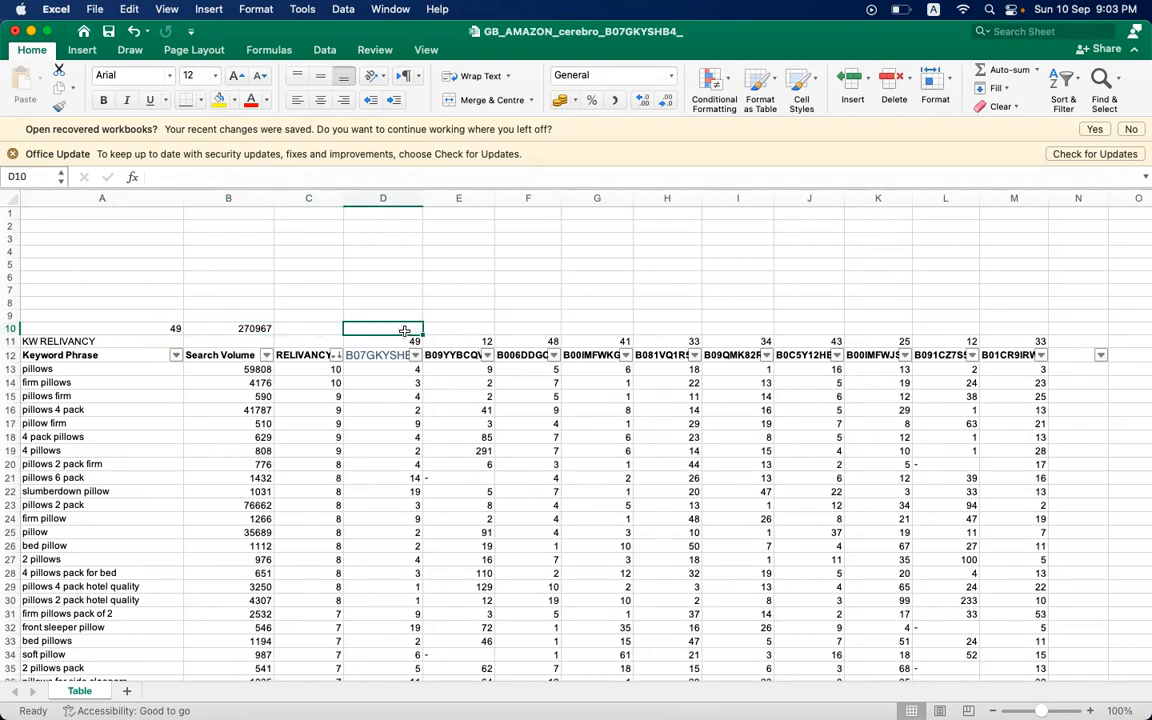
{"action": "type", "text": "="}
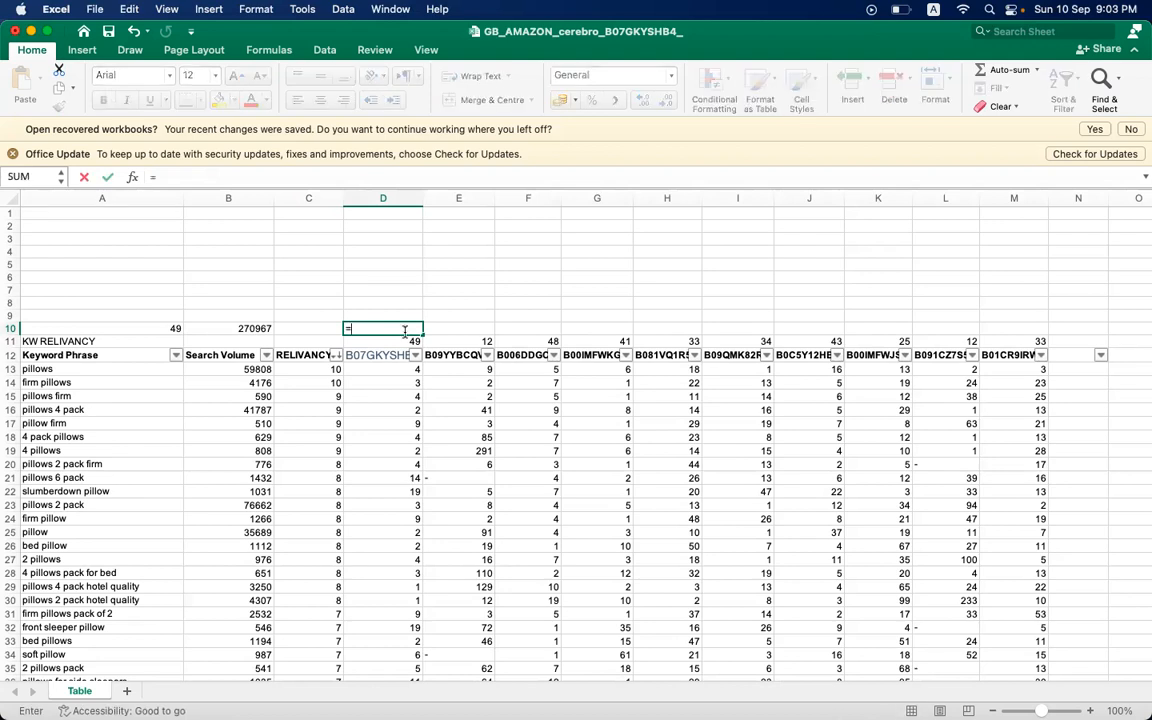
{"action": "left_click", "coordinate": [398, 340]}
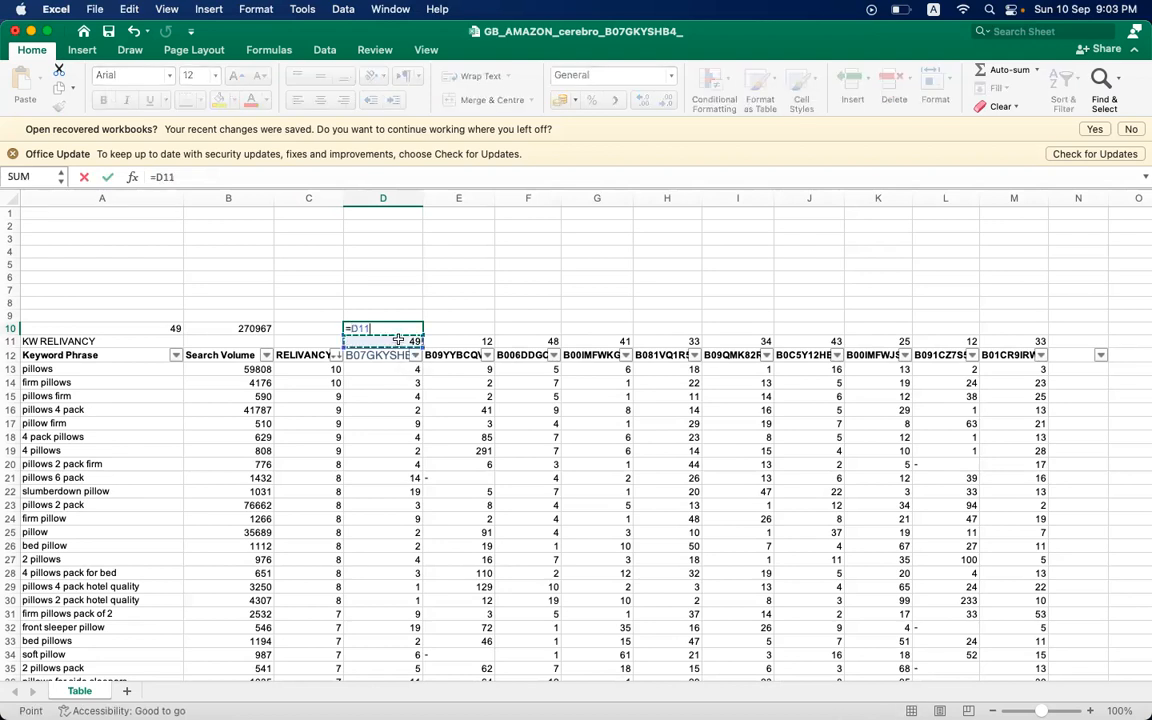
{"action": "type", "text": "/"}
{"action": "left_click", "coordinate": [172, 328]}
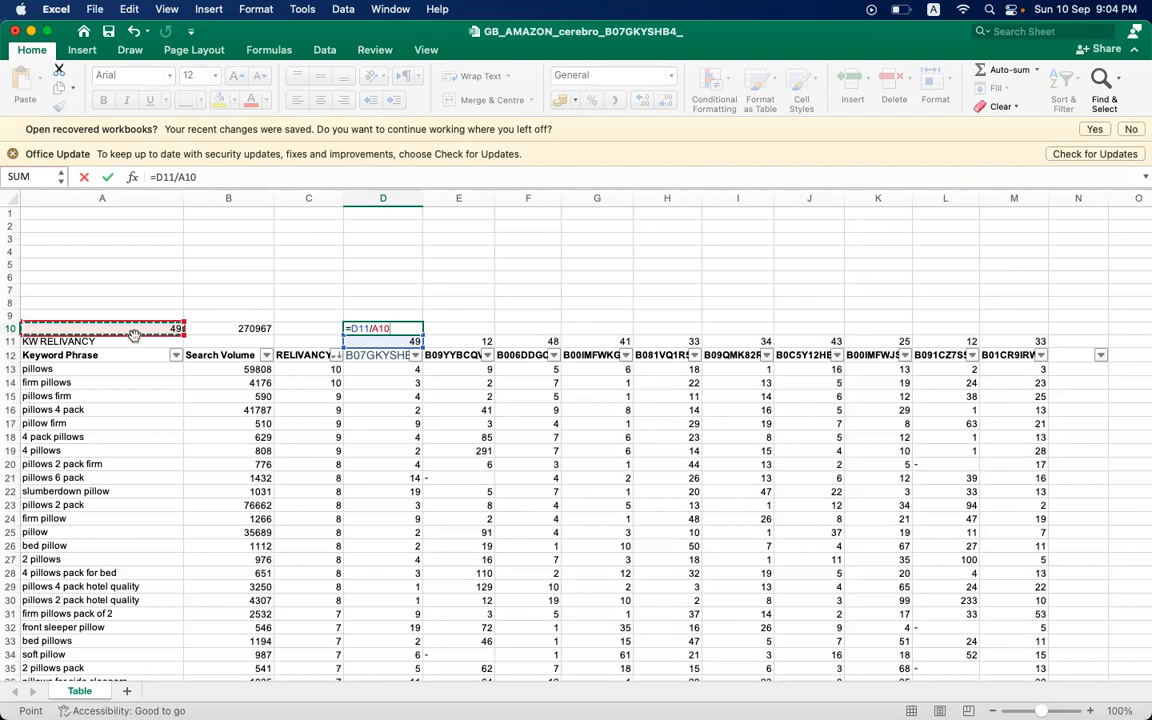
{"action": "key", "text": "super+t"}
{"action": "key", "text": "Return"}
- Format D10 as a percentage and fill its formula across to M10 for all the remaining ASINs
{"action": "left_click", "coordinate": [395, 329]}
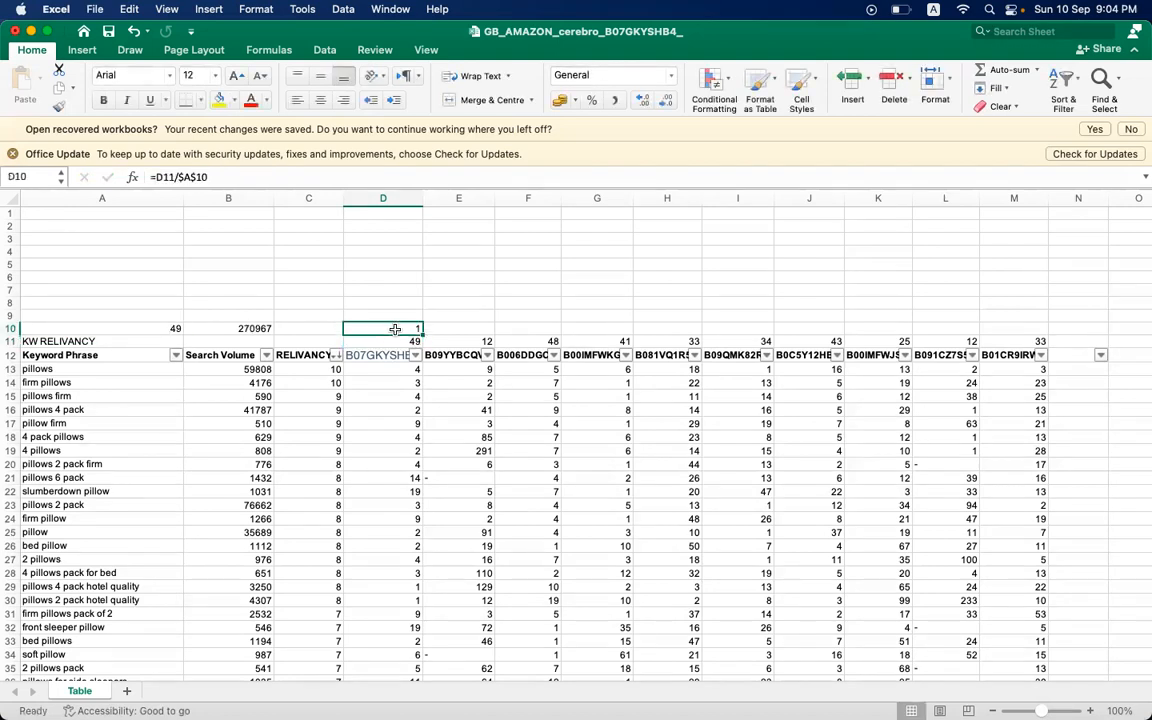
{"action": "left_click", "coordinate": [591, 101]}
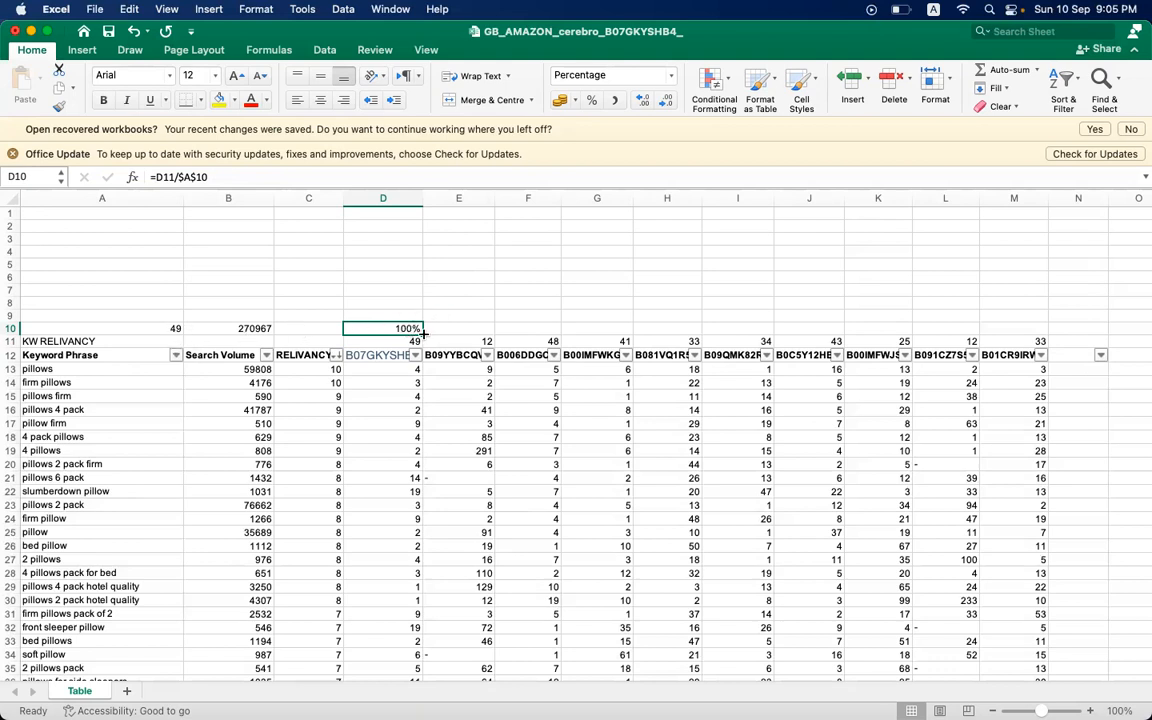
{"action": "left_click_drag", "start_coordinate": [423, 335], "coordinate": [1025, 316]}
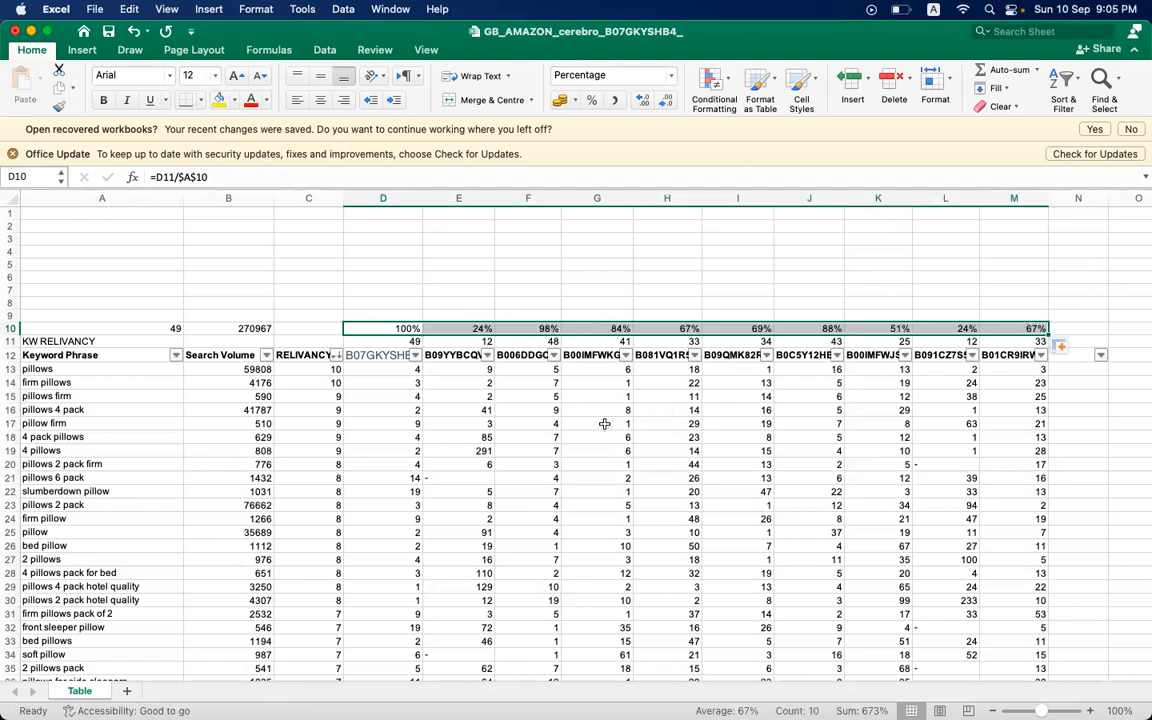
{"action": "left_click", "coordinate": [598, 423]}
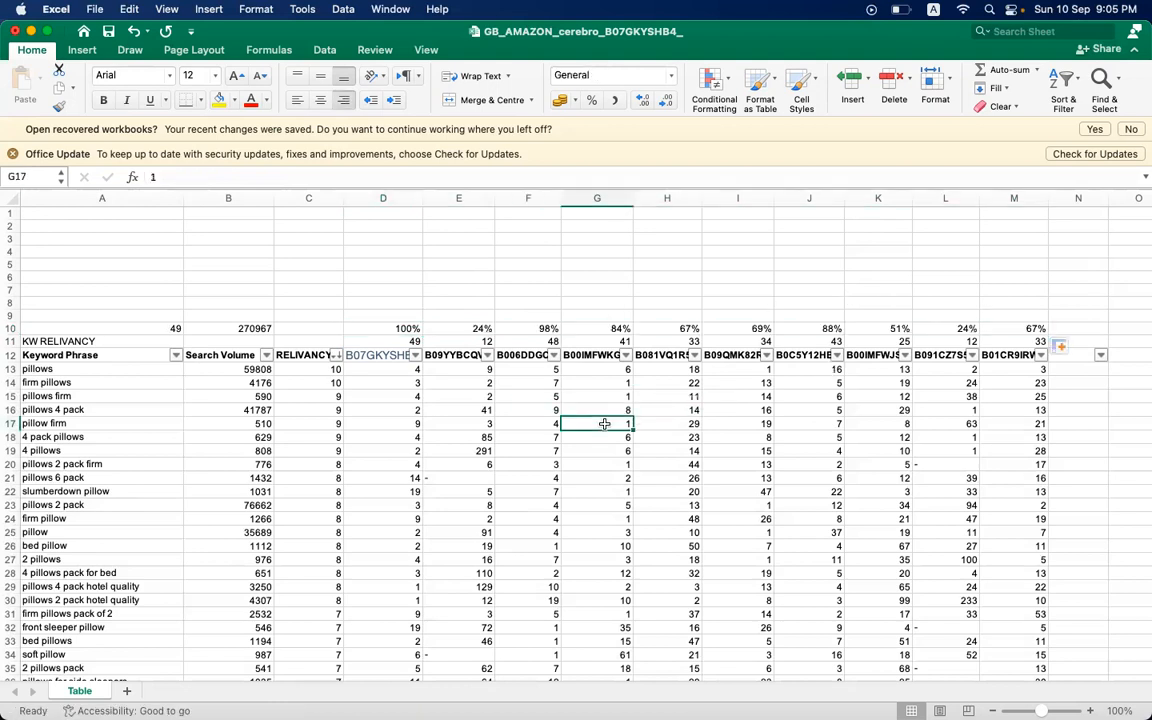
- Examine the keyword share percentages and their formulas in E10:M10 for each competitor ASIN
{"action": "left_click", "coordinate": [433, 328]}
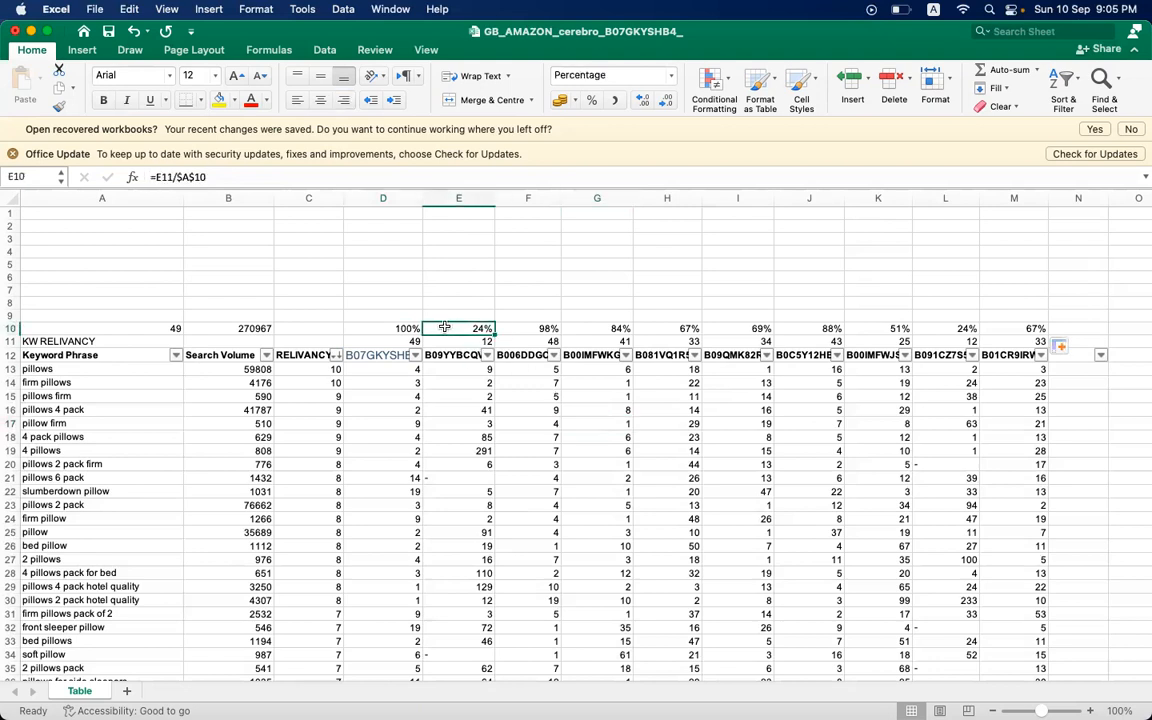
{"action": "left_click", "coordinate": [531, 326]}
{"action": "left_click", "coordinate": [580, 328]}
{"action": "left_click", "coordinate": [695, 327]}
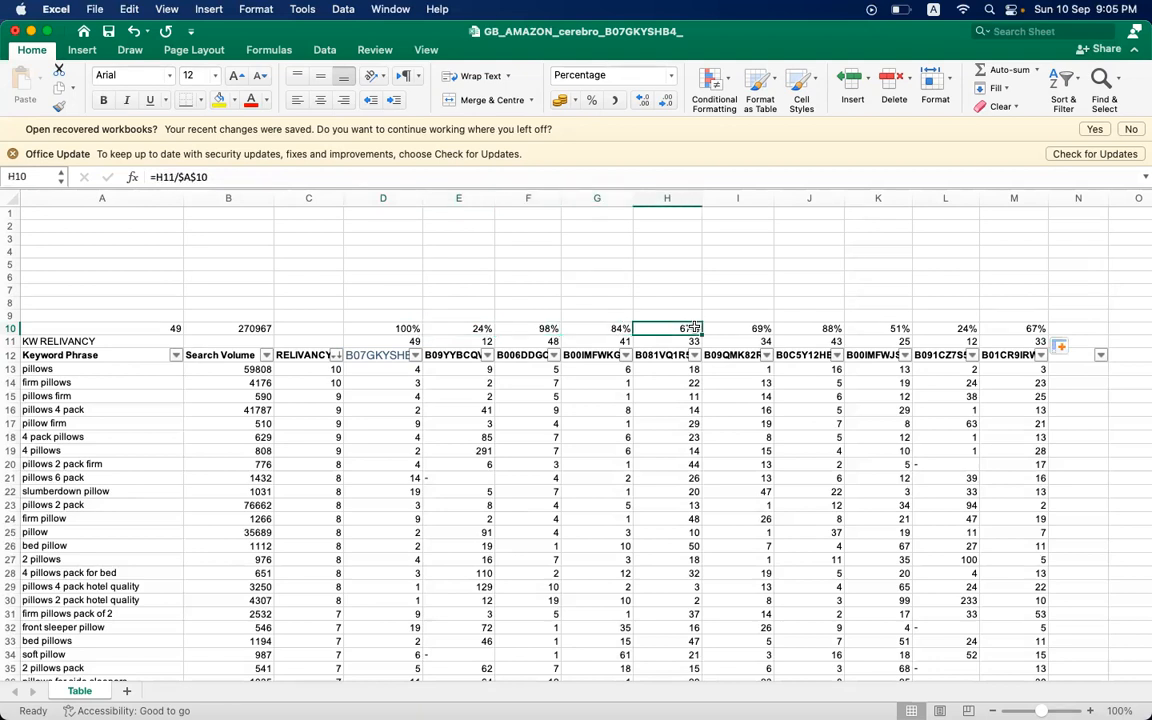
{"action": "left_click", "coordinate": [763, 327]}
{"action": "left_click", "coordinate": [808, 327]}
{"action": "left_click", "coordinate": [890, 326]}
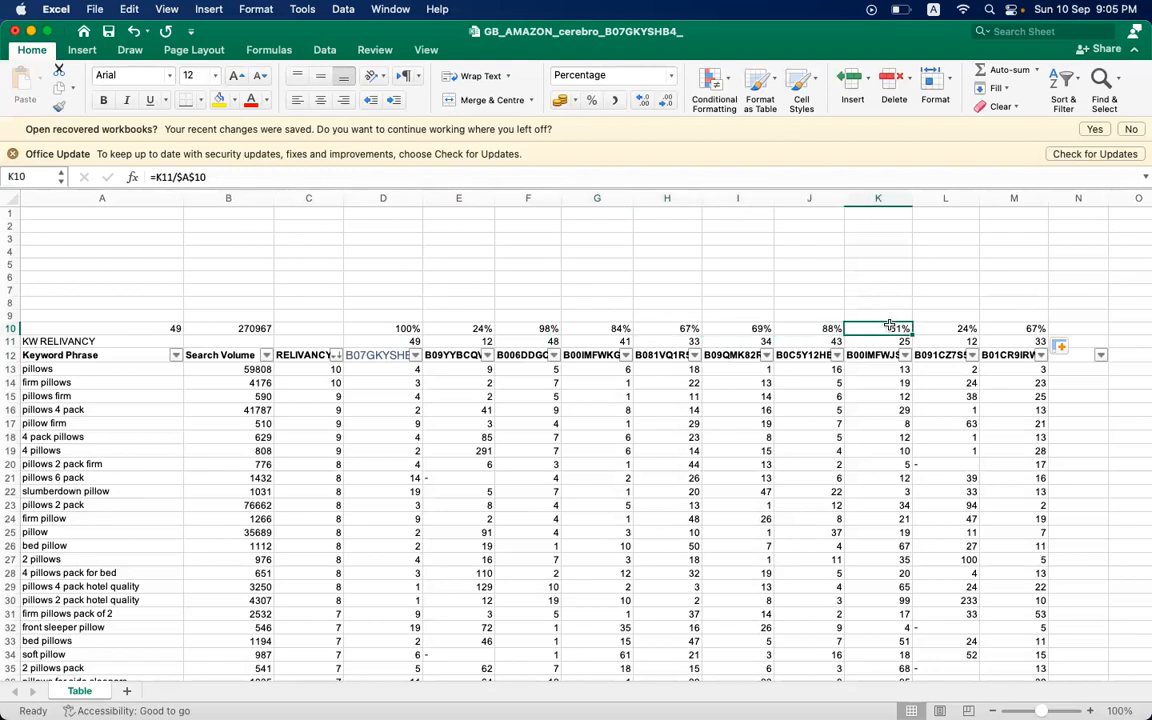
{"action": "left_click", "coordinate": [952, 328]}
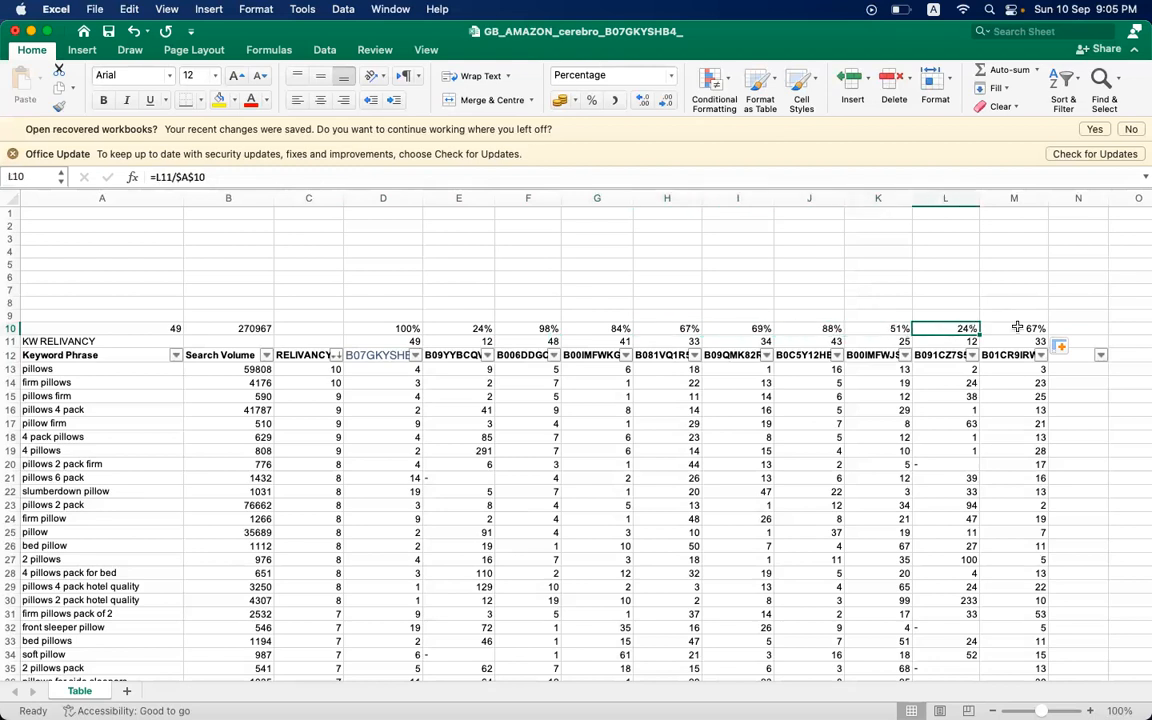
{"action": "left_click", "coordinate": [983, 328]}
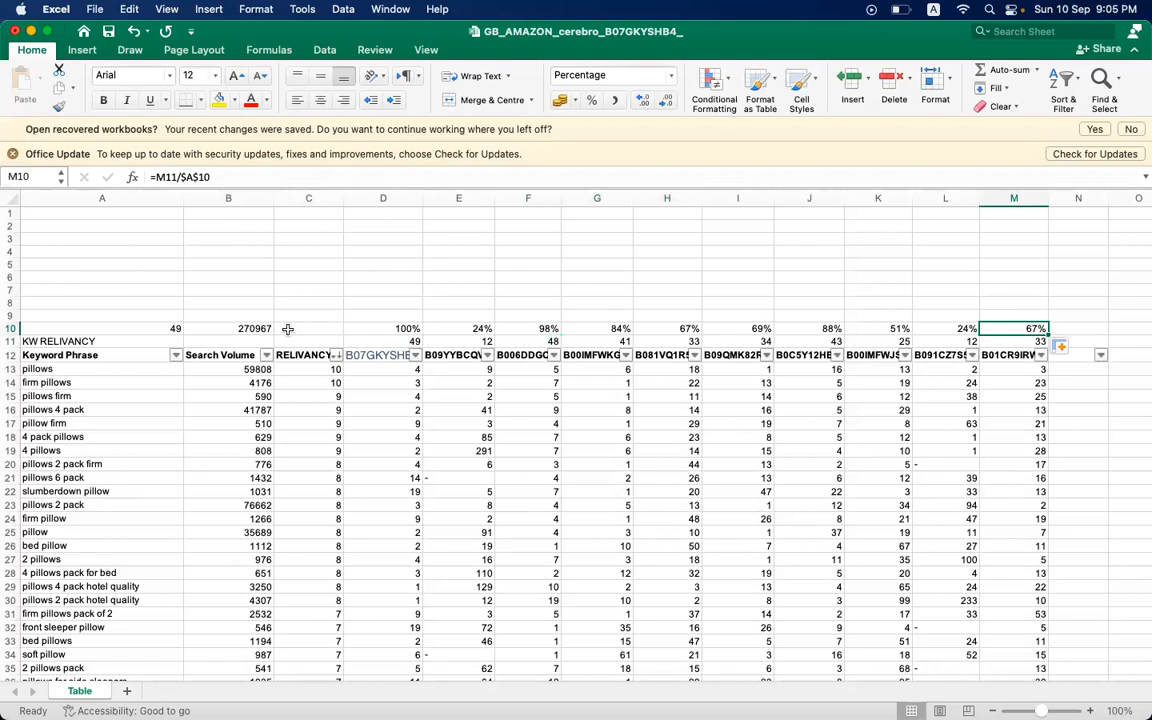
- Label the row above the percentages by entering CAPTURED SEARCH VOLUME in A9
{"action": "left_click", "coordinate": [123, 315]}
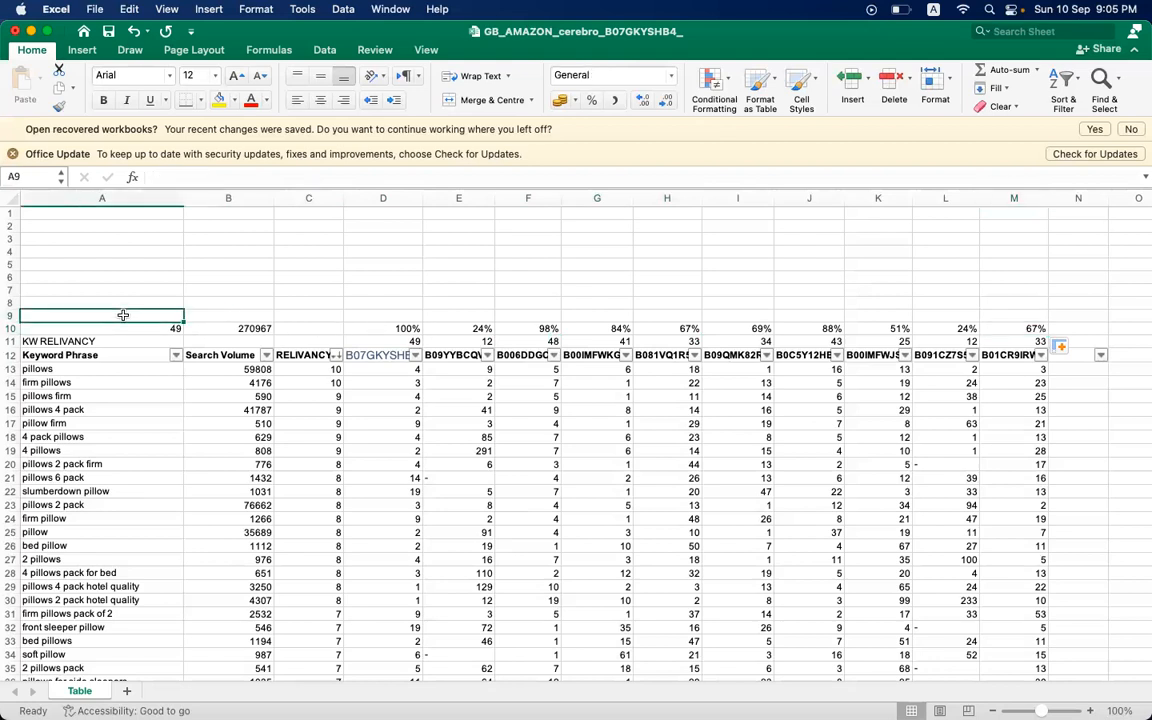
{"action": "type", "text": "CAPTURED SEARCH"}
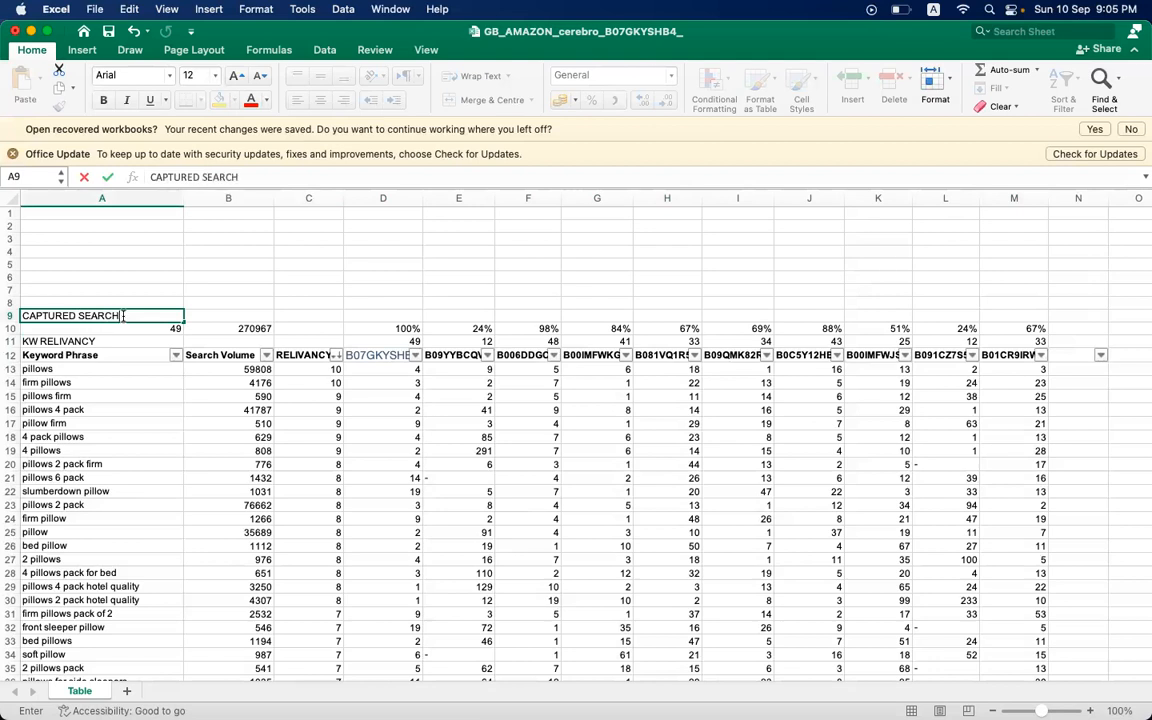
{"action": "type", "text": " VOLUME"}
{"action": "key", "text": "Tab"}
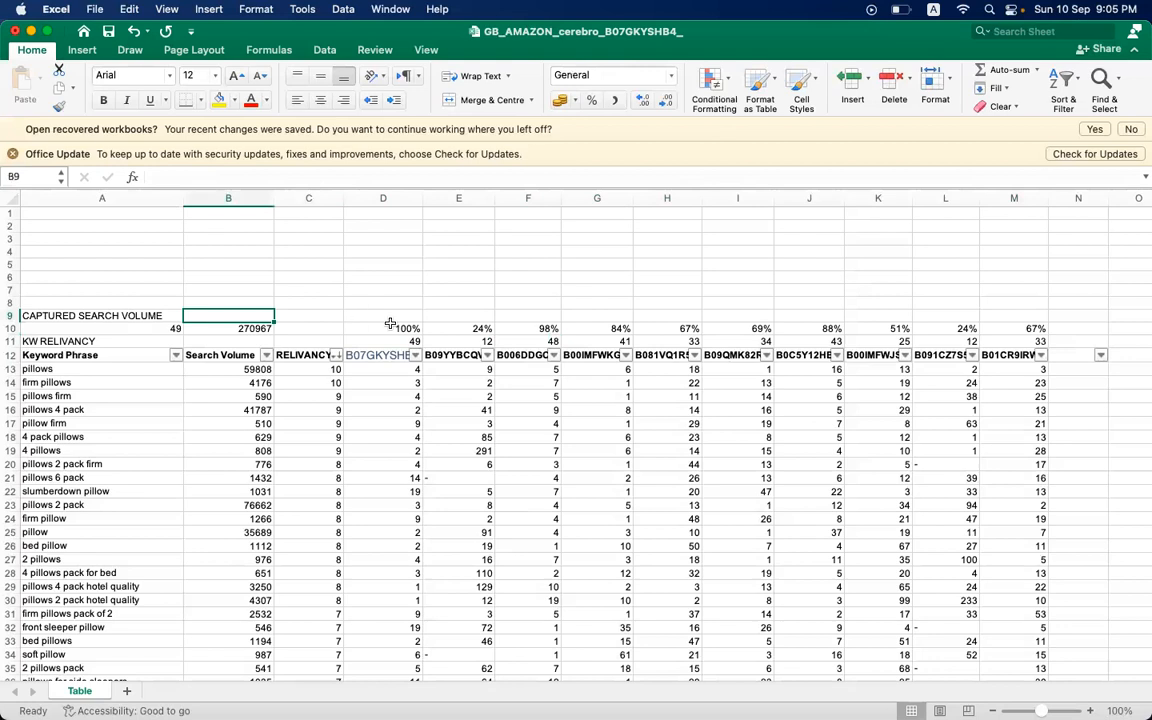
- Compare the ASINs' keyword share percentages in row 10 with the total search volume in B10
{"action": "left_click", "coordinate": [113, 385]}
{"action": "left_click", "coordinate": [120, 369]}
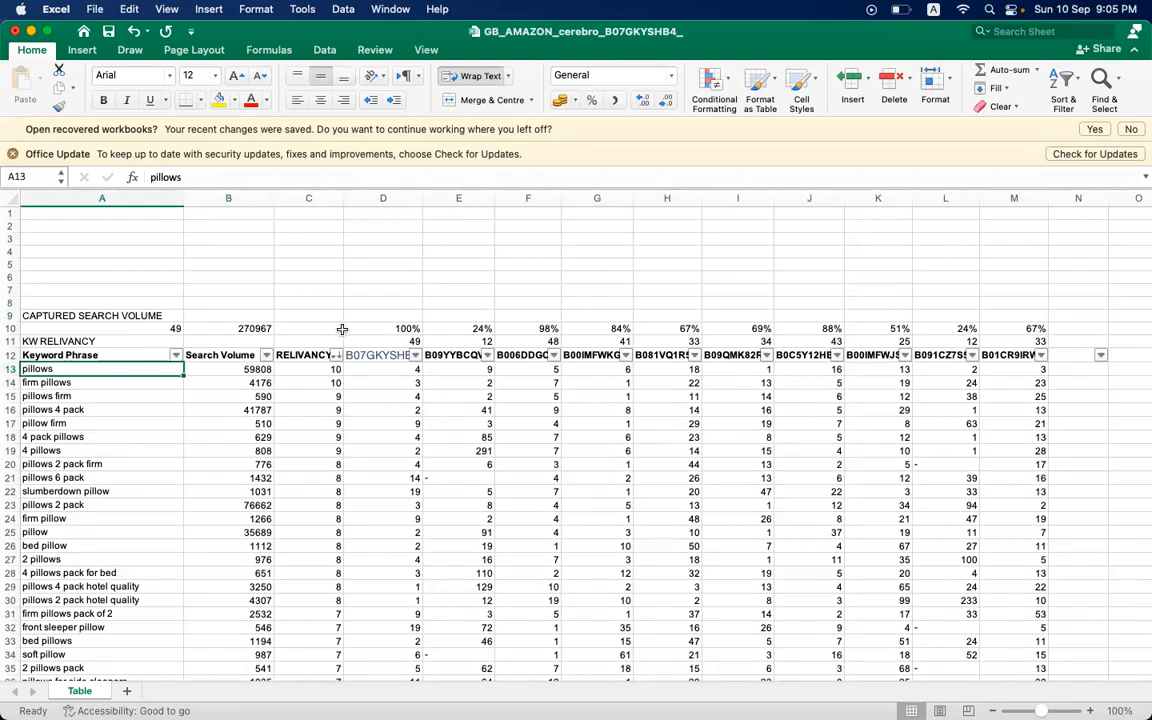
{"action": "left_click", "coordinate": [373, 355]}
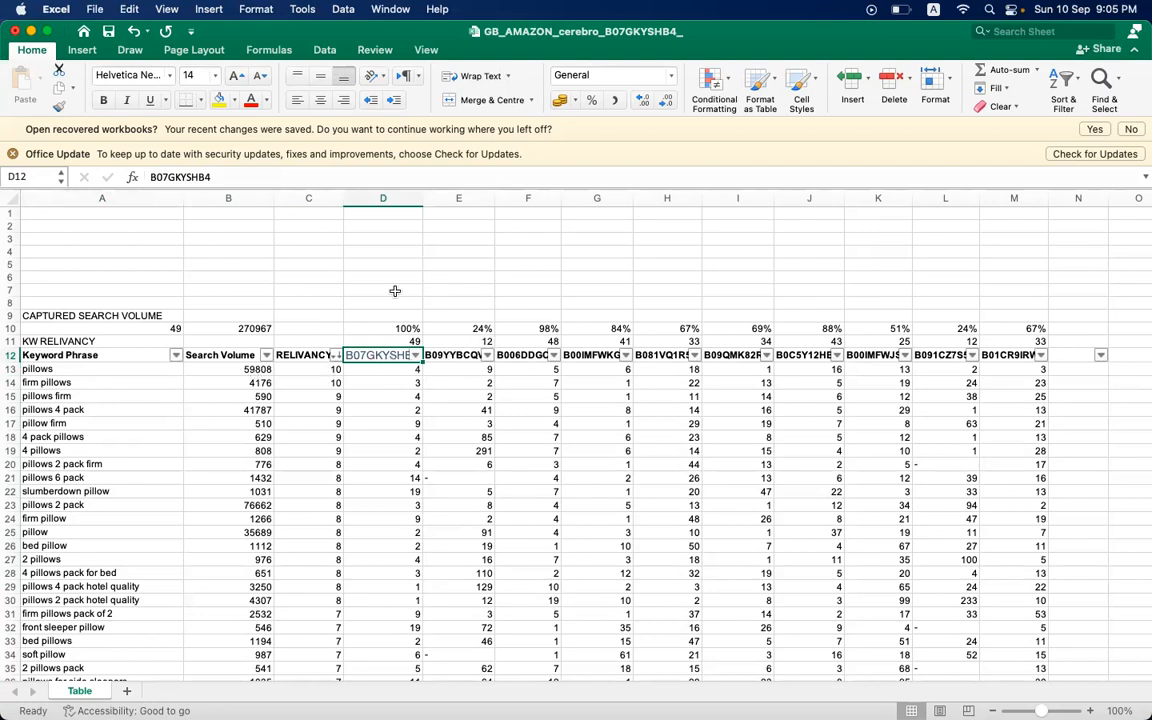
{"action": "left_click", "coordinate": [381, 330]}
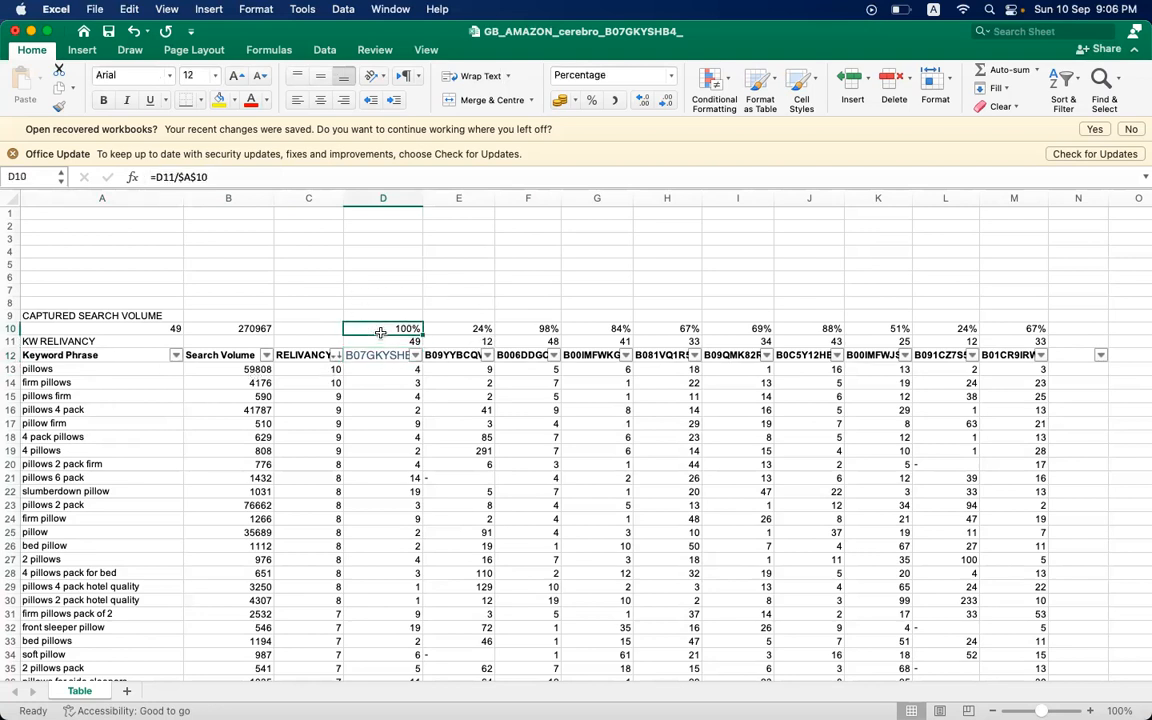
{"action": "left_click", "coordinate": [245, 329]}
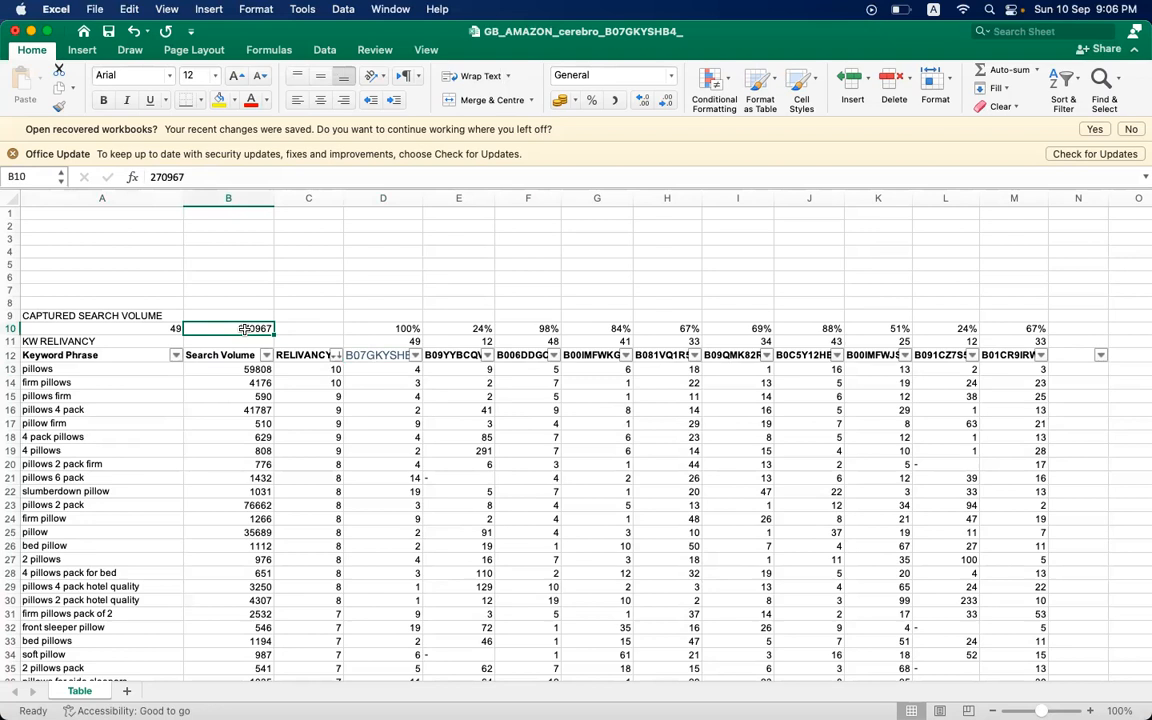
{"action": "left_click", "coordinate": [397, 329]}
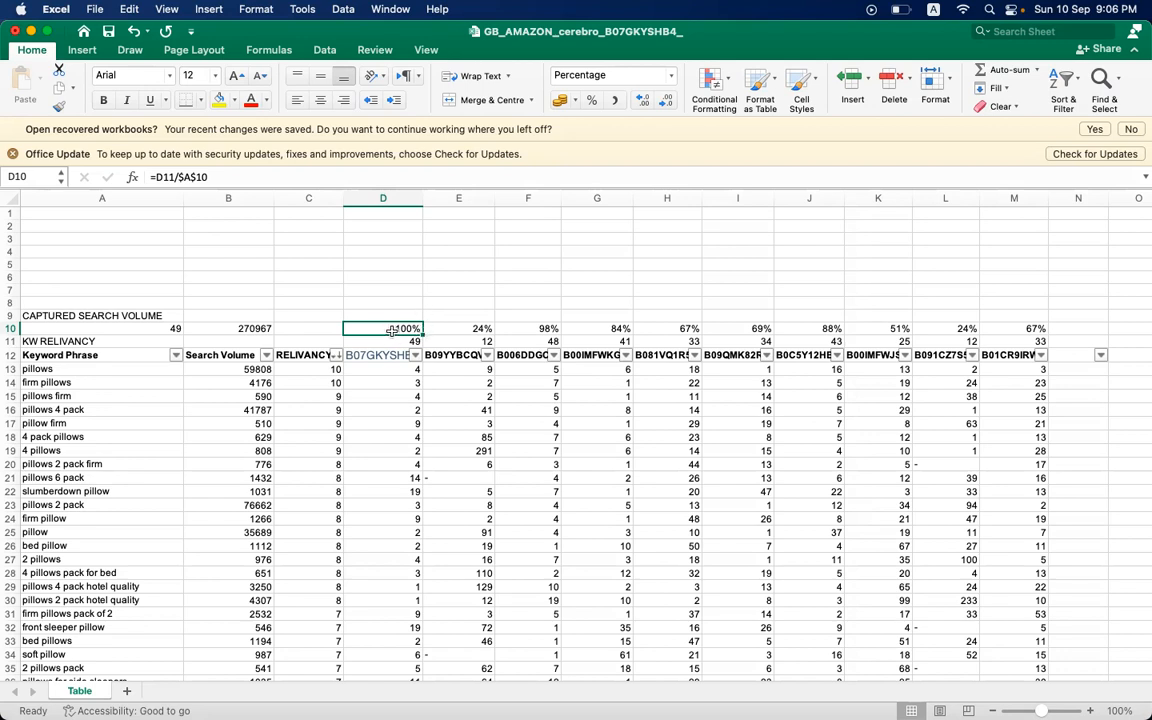
{"action": "key", "text": "Right"}
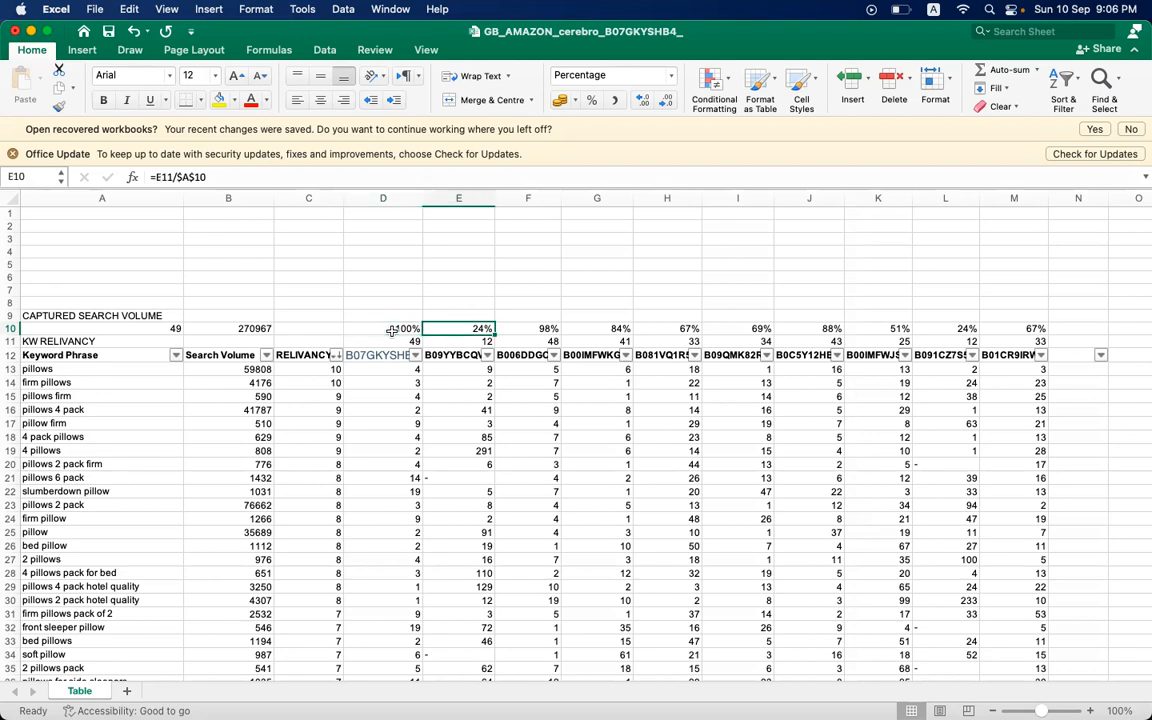
{"action": "key", "text": "Right"}
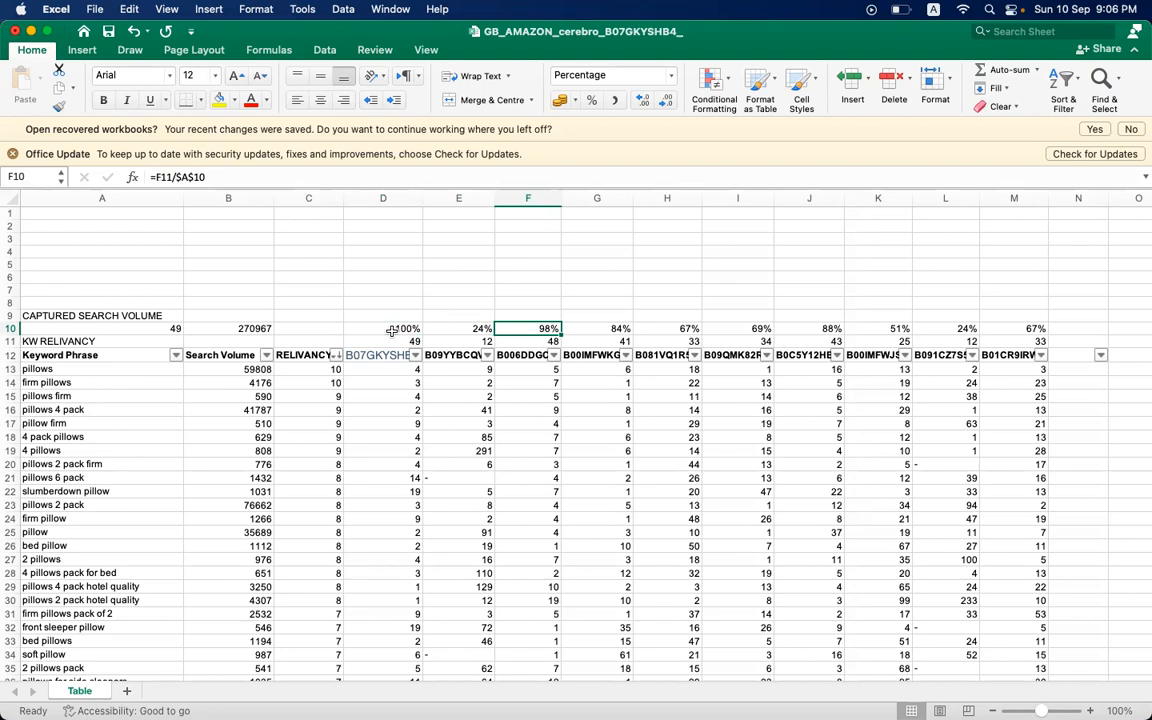
{"action": "left_click", "coordinate": [381, 352]}
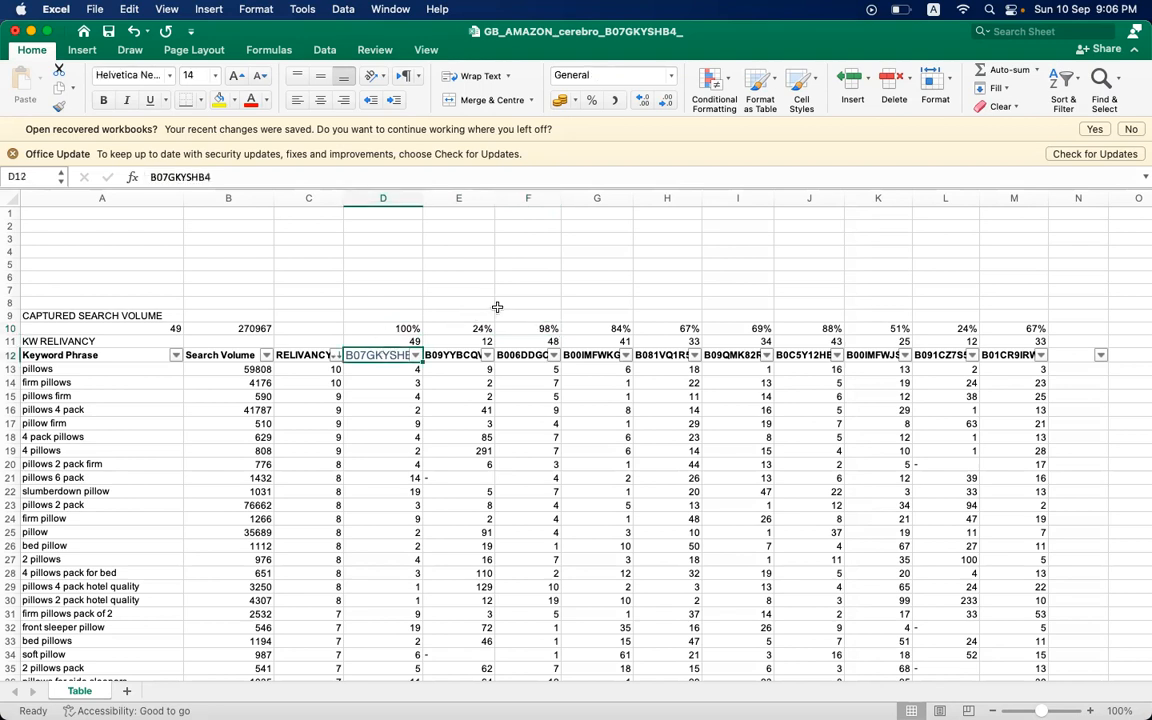
{"action": "left_click", "coordinate": [467, 328]}
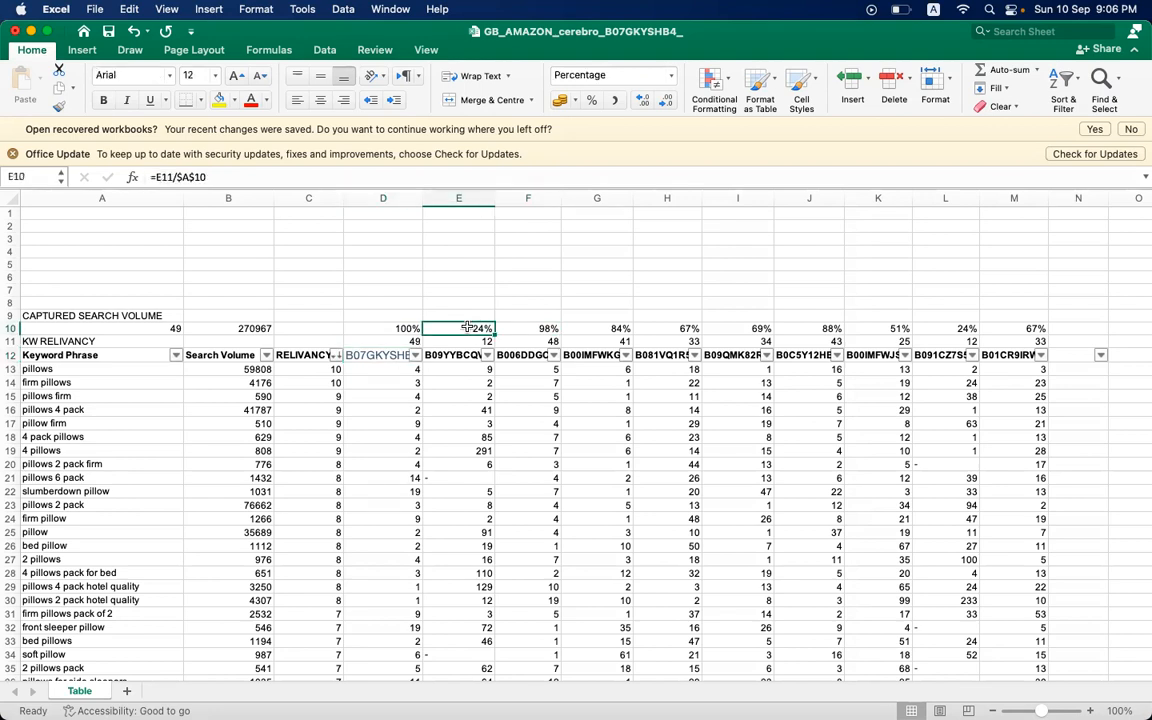
{"action": "left_click", "coordinate": [525, 328]}
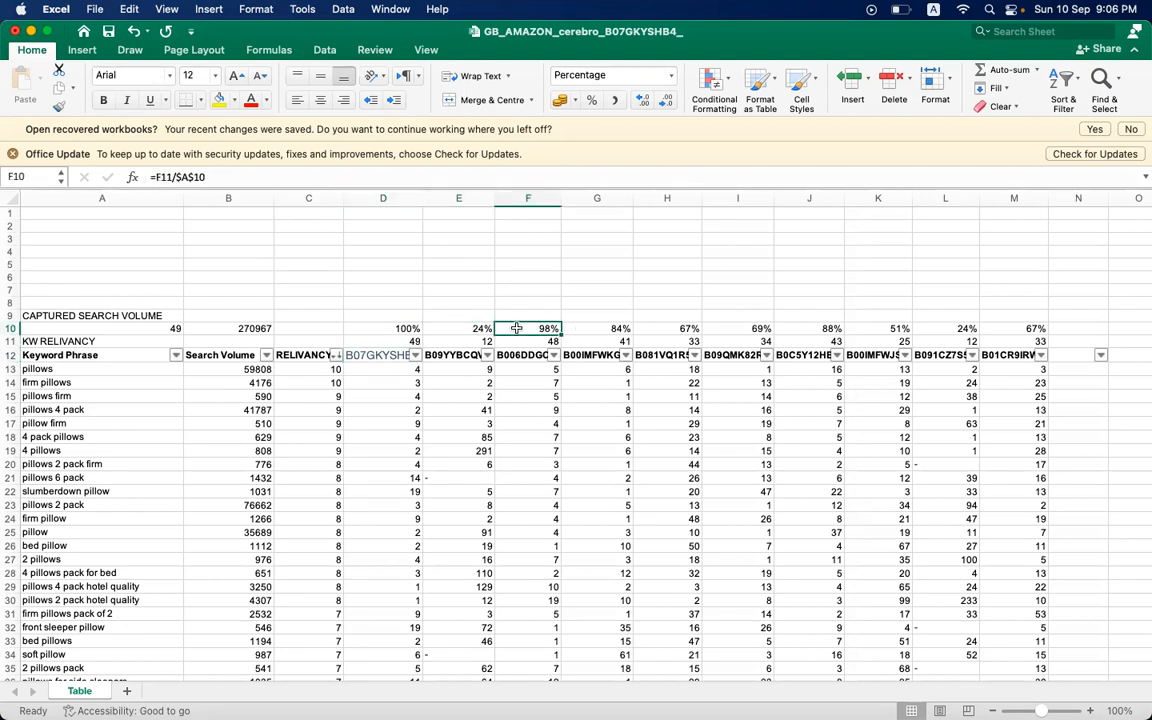
{"action": "left_click", "coordinate": [598, 327]}
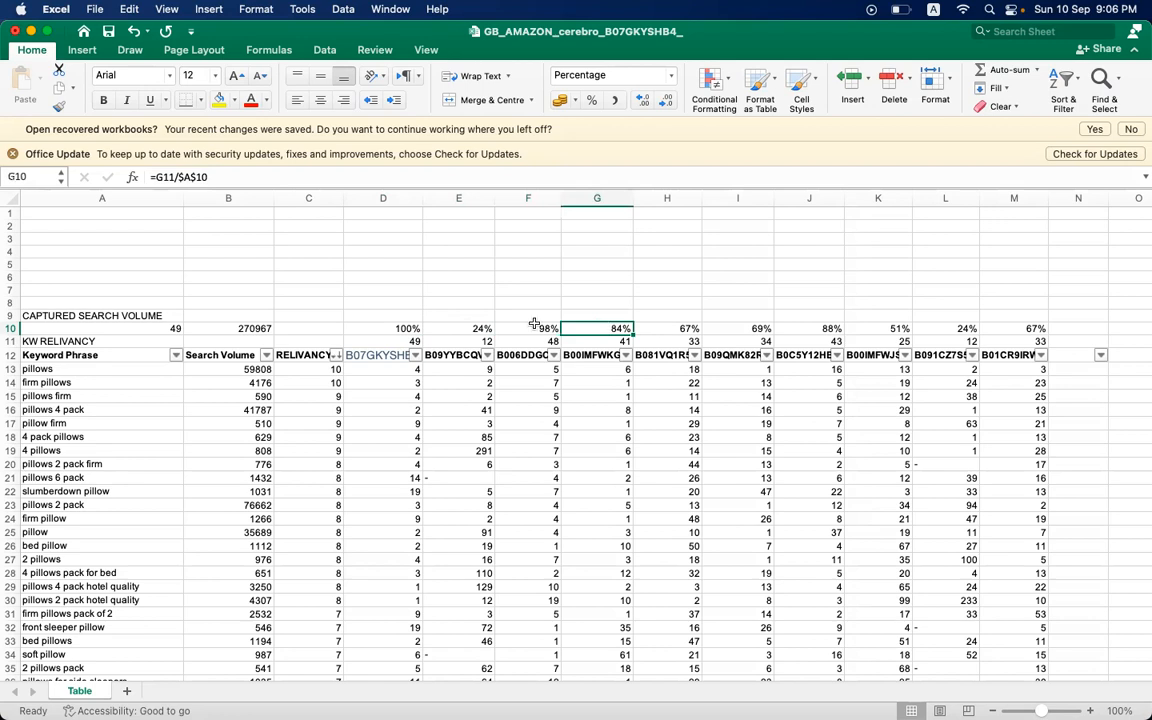
- Calculate the first ASIN's captured search volume in D9 as =D10*$B$10, keeping the volume total as an absolute reference
{"action": "left_click", "coordinate": [392, 314]}
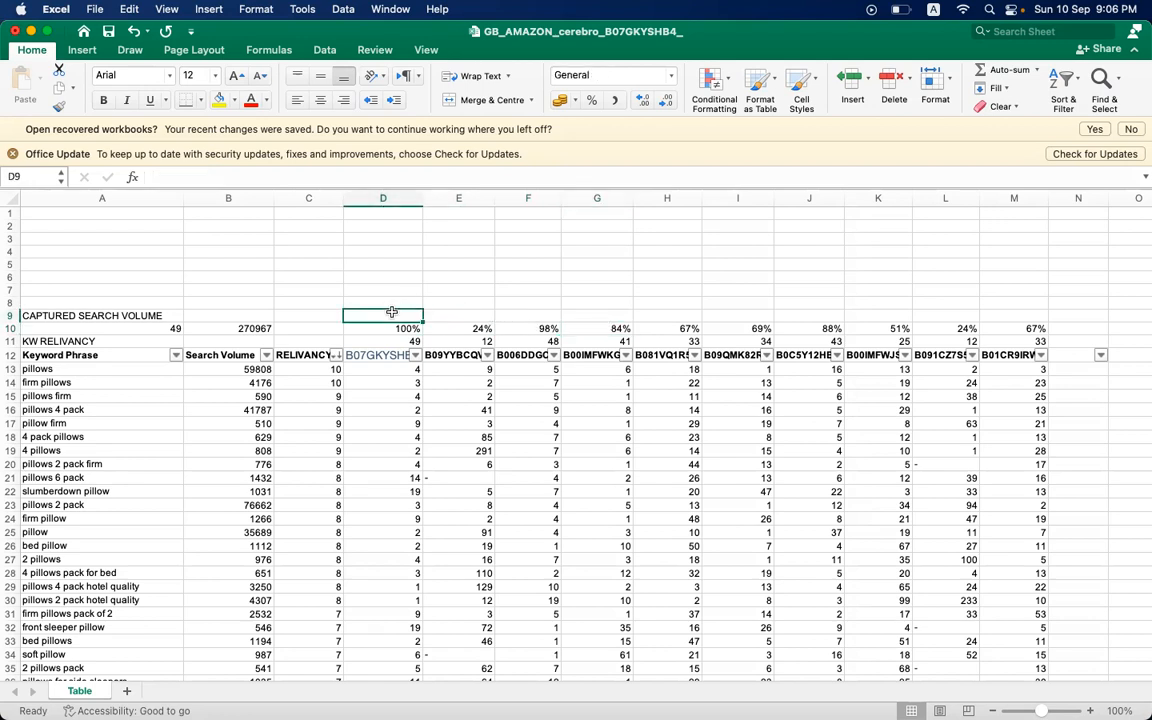
{"action": "type", "text": "="}
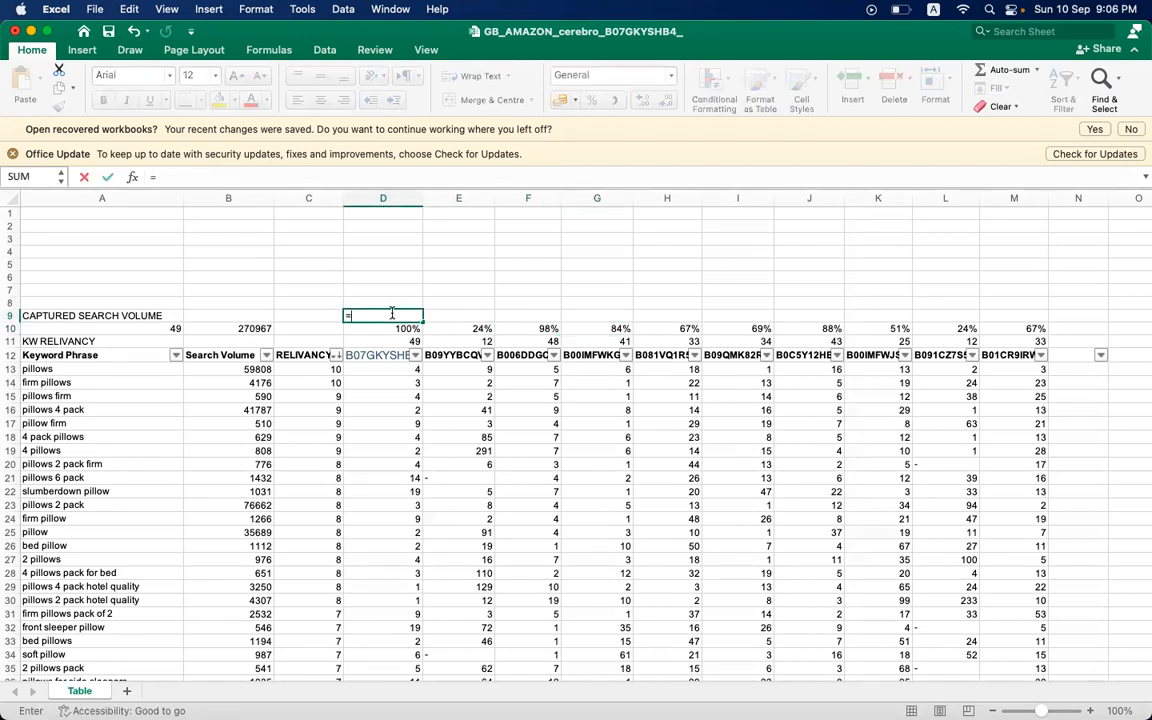
{"action": "left_click", "coordinate": [390, 326]}
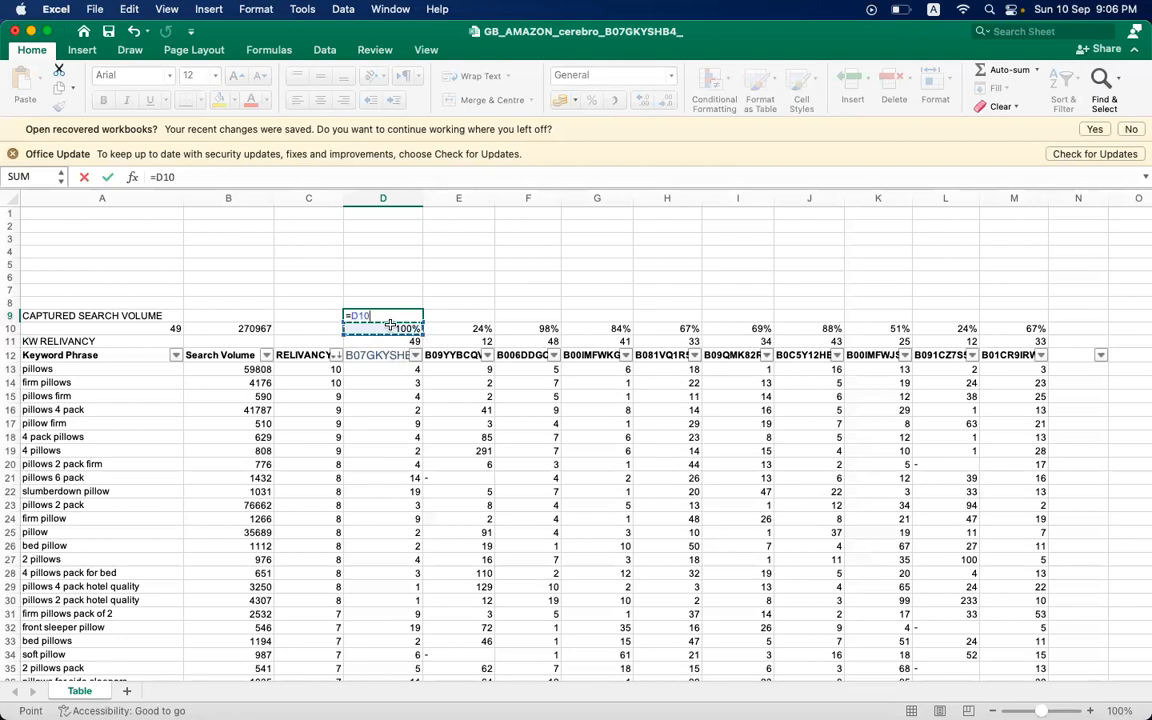
{"action": "type", "text": "*"}
{"action": "left_click", "coordinate": [243, 327]}
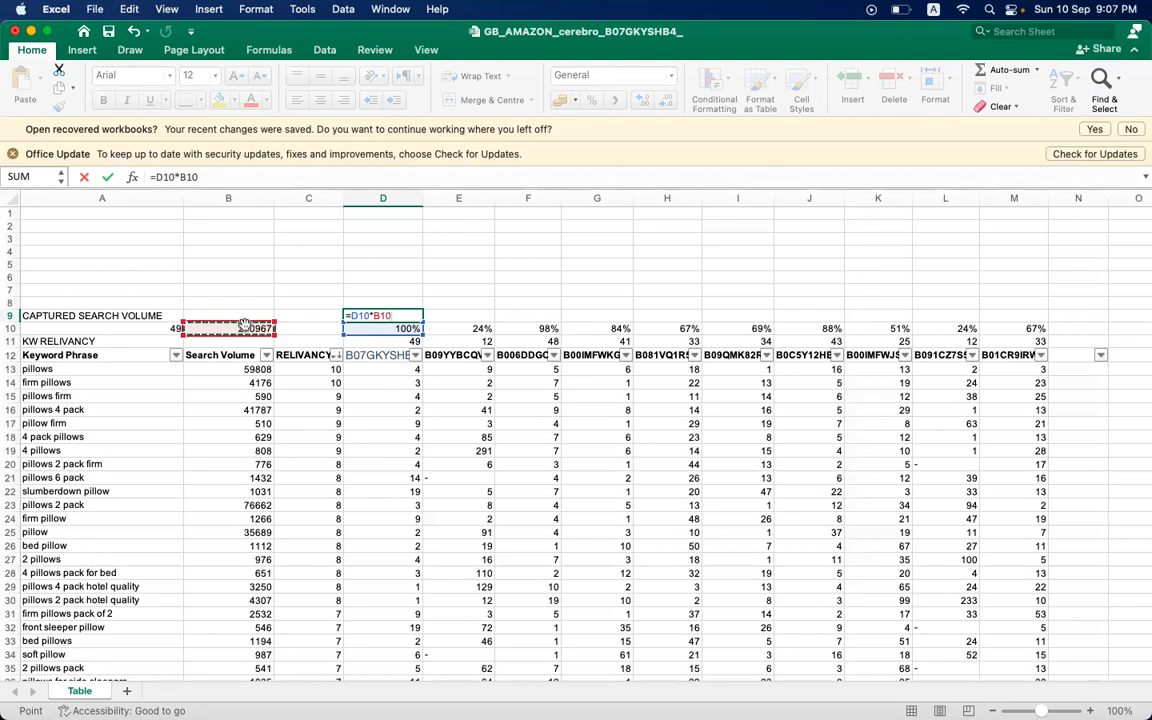
{"action": "key", "text": "F4"}
{"action": "key", "text": "Return"}
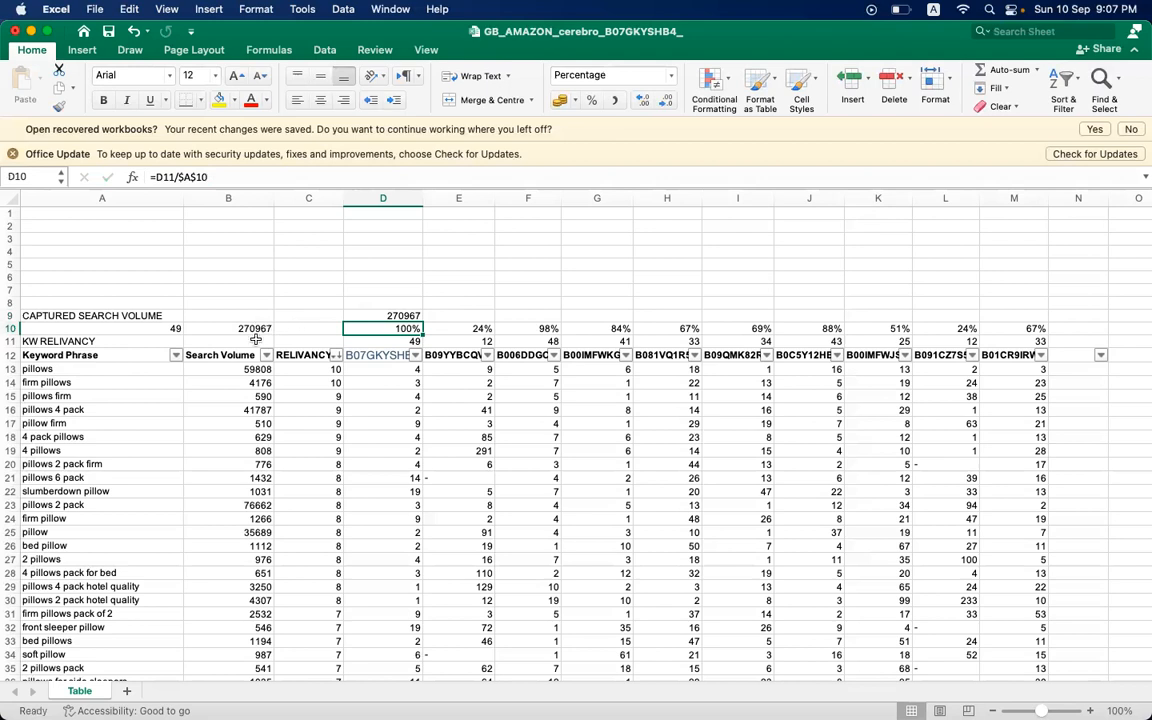
- Copy the captured search volume formula from D9 across the competitor ASIN columns to M9
{"action": "left_click", "coordinate": [241, 386]}
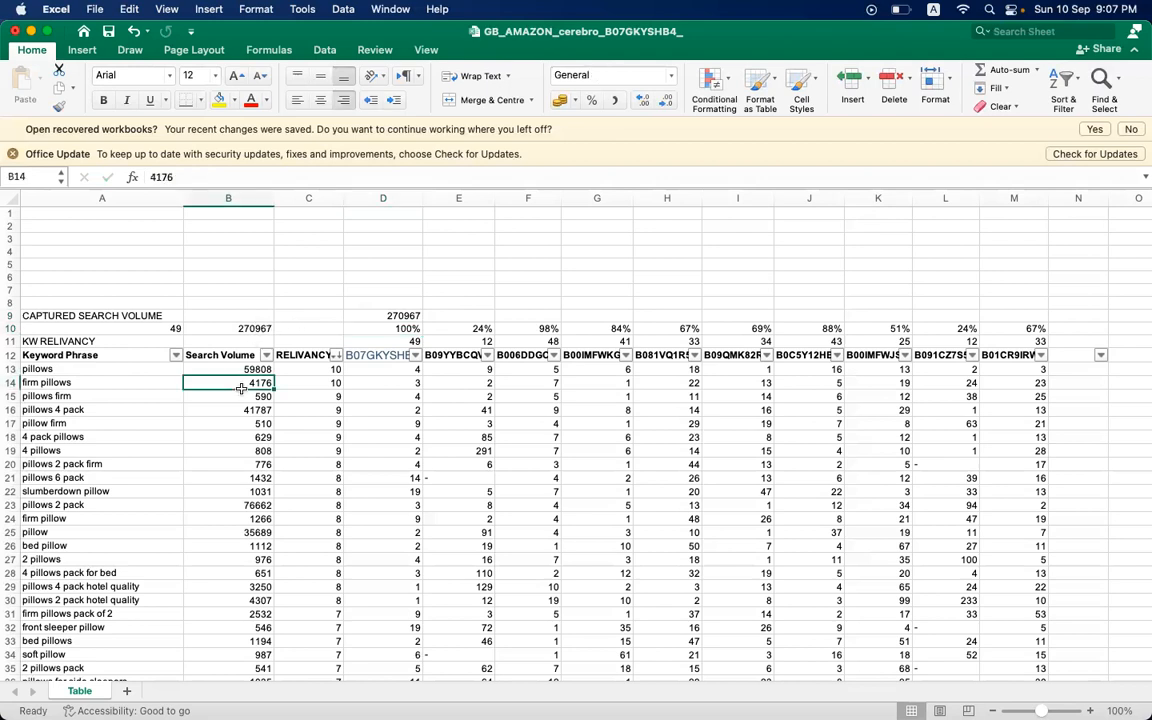
{"action": "left_click", "coordinate": [390, 315]}
{"action": "left_click", "coordinate": [383, 354]}
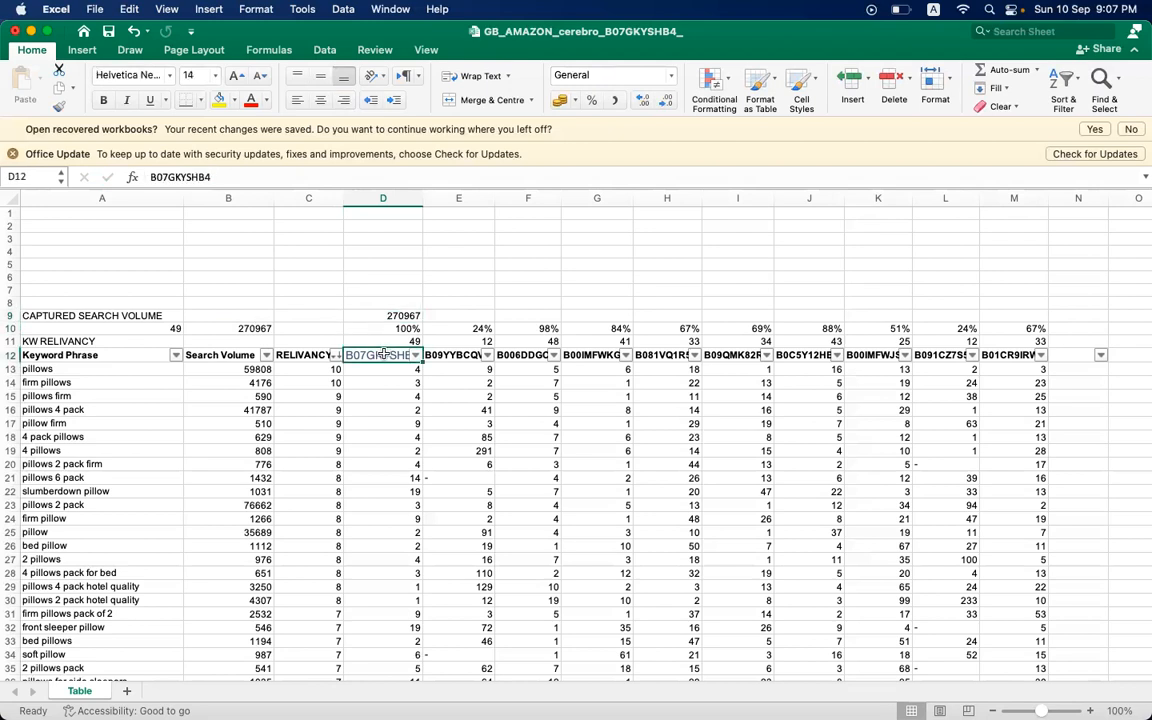
{"action": "left_click", "coordinate": [385, 316]}
{"action": "left_click_drag", "start_coordinate": [421, 317], "coordinate": [1041, 278]}
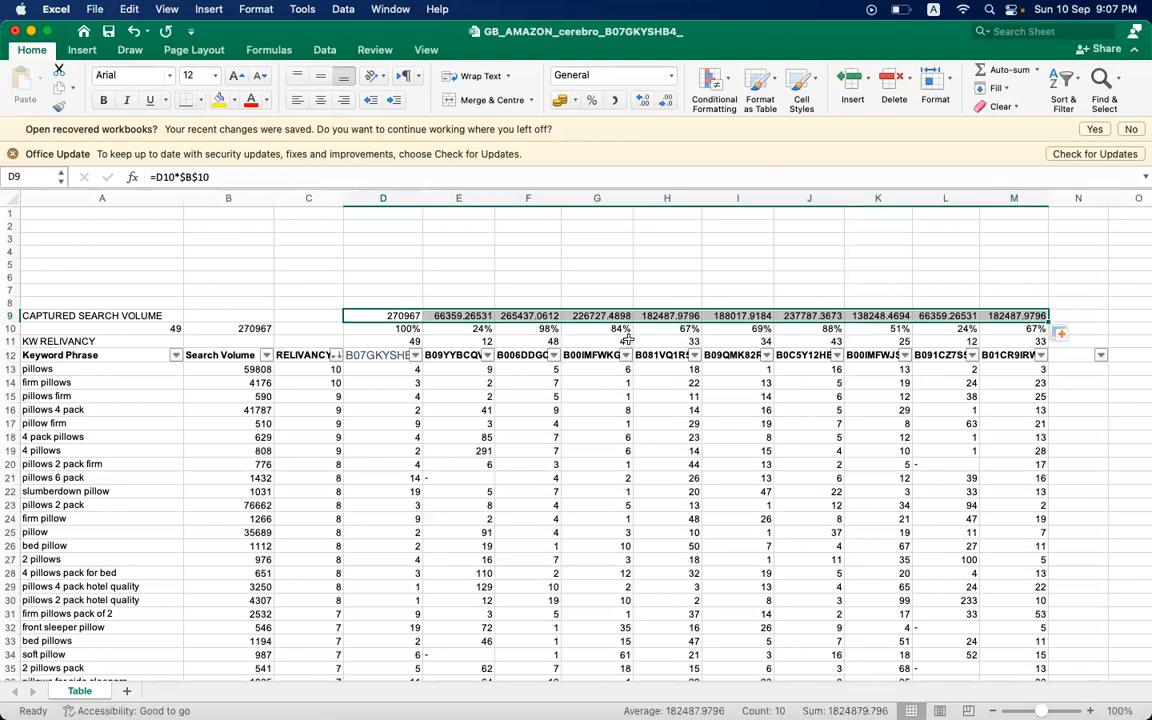
- Format the captured search volume in E9 as a whole number without decimal places
{"action": "left_click", "coordinate": [460, 369]}
{"action": "left_click", "coordinate": [467, 316]}
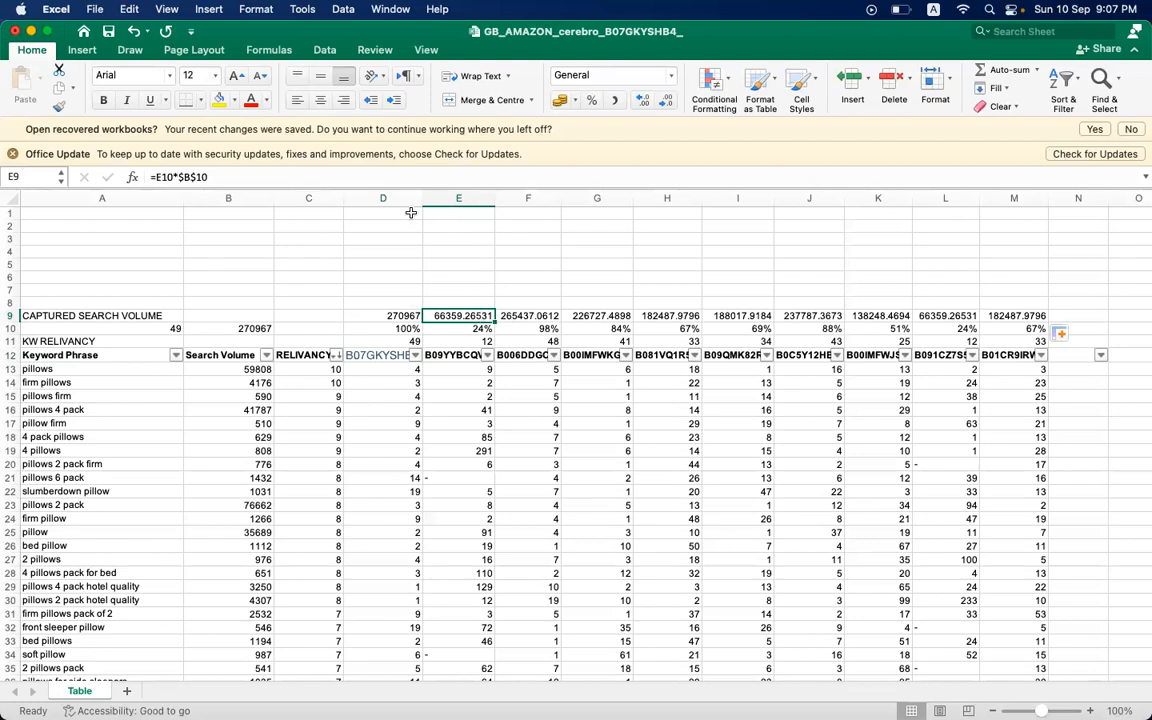
{"action": "left_click", "coordinate": [643, 103]}
{"action": "left_click", "coordinate": [666, 103]}
{"action": "left_click", "coordinate": [666, 103]}
{"action": "left_click", "coordinate": [666, 103]}
{"action": "left_click", "coordinate": [666, 103]}
{"action": "left_click", "coordinate": [666, 103]}
{"action": "left_click", "coordinate": [666, 103]}
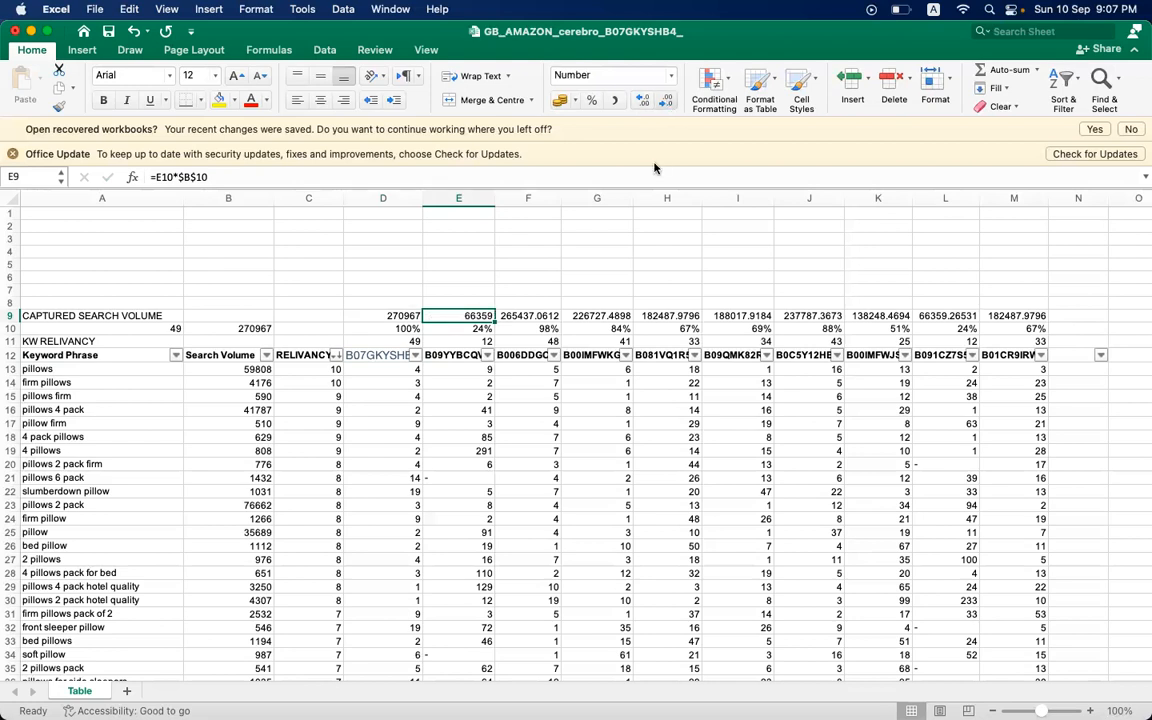
- Remove the decimal places from the captured search volumes in F9 and G9
{"action": "left_click", "coordinate": [557, 315]}
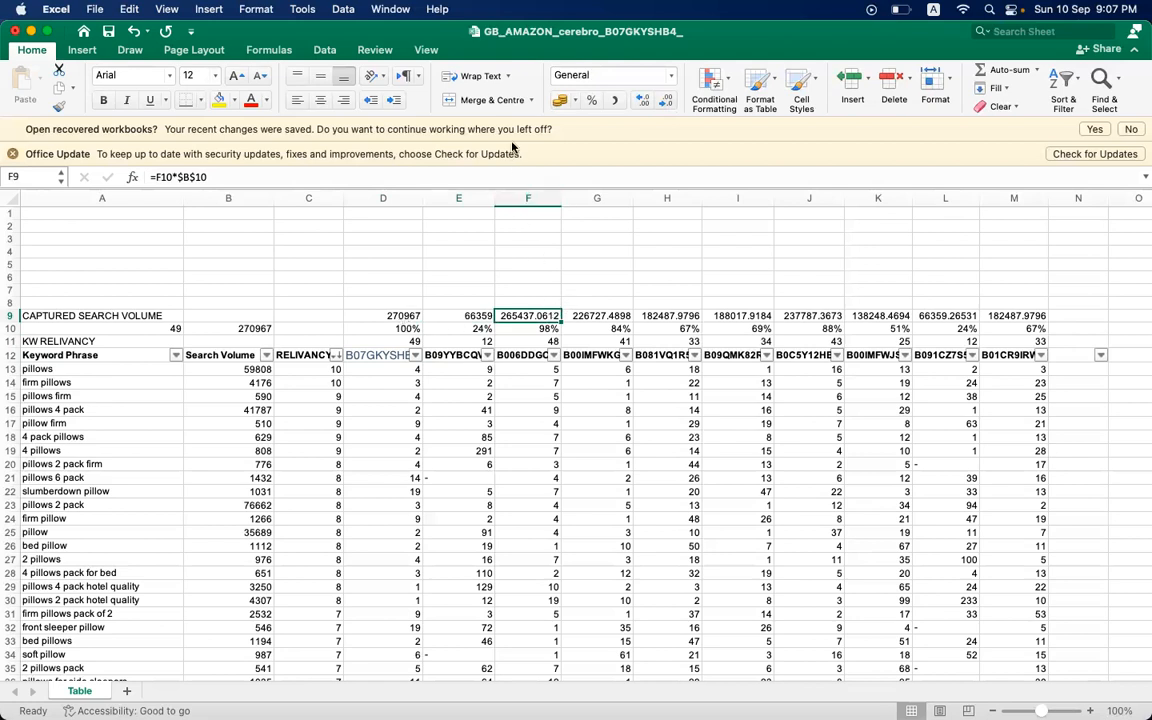
{"action": "left_click", "coordinate": [661, 102]}
{"action": "left_click", "coordinate": [661, 102]}
{"action": "left_click", "coordinate": [661, 102]}
{"action": "left_click", "coordinate": [661, 102]}
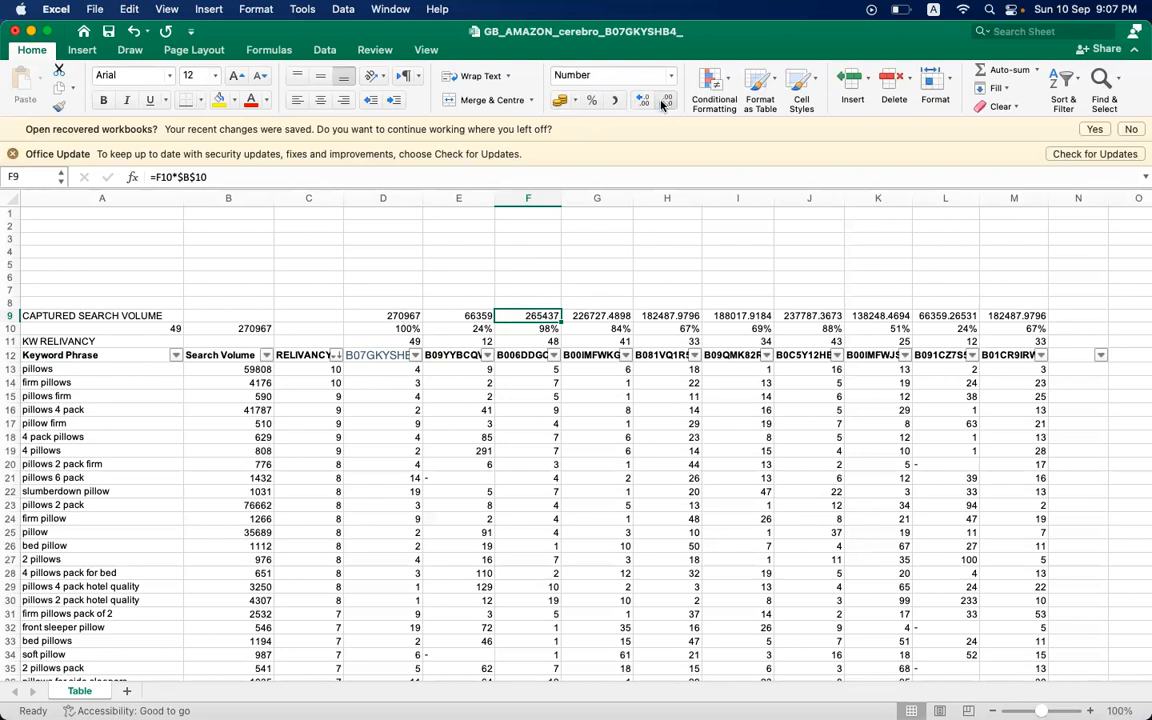
{"action": "key", "text": "Right"}
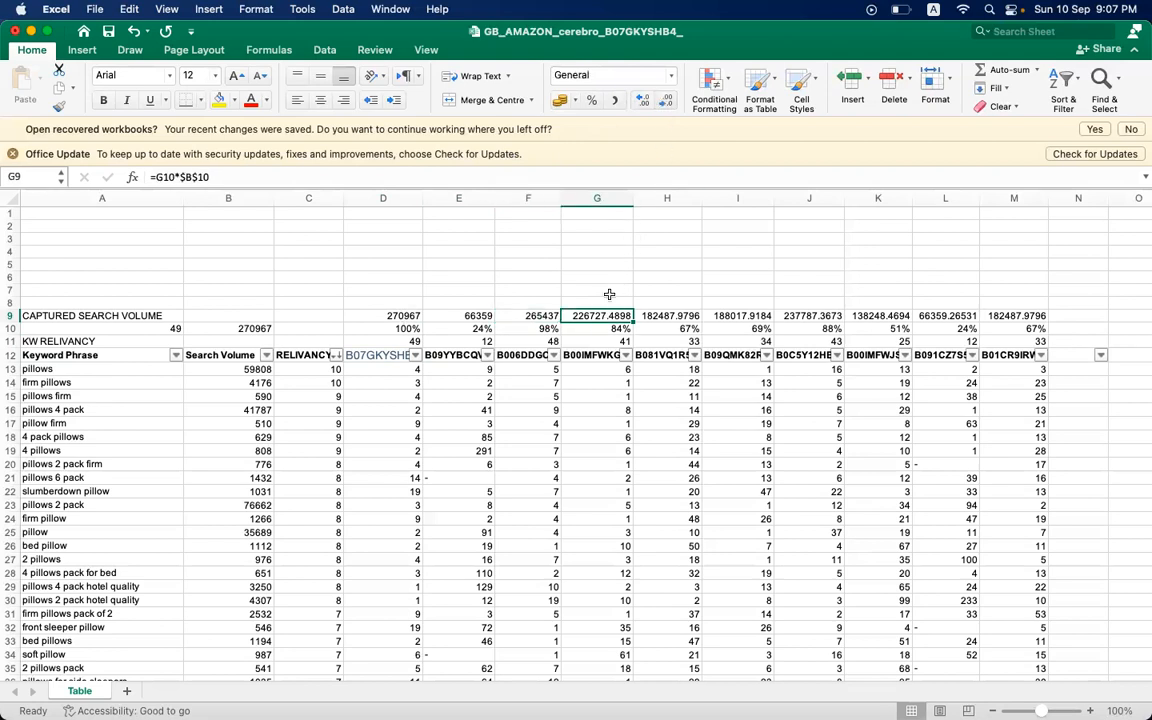
{"action": "left_click", "coordinate": [665, 100]}
{"action": "left_click", "coordinate": [665, 100]}
{"action": "left_click", "coordinate": [665, 100]}
{"action": "left_click", "coordinate": [665, 100]}
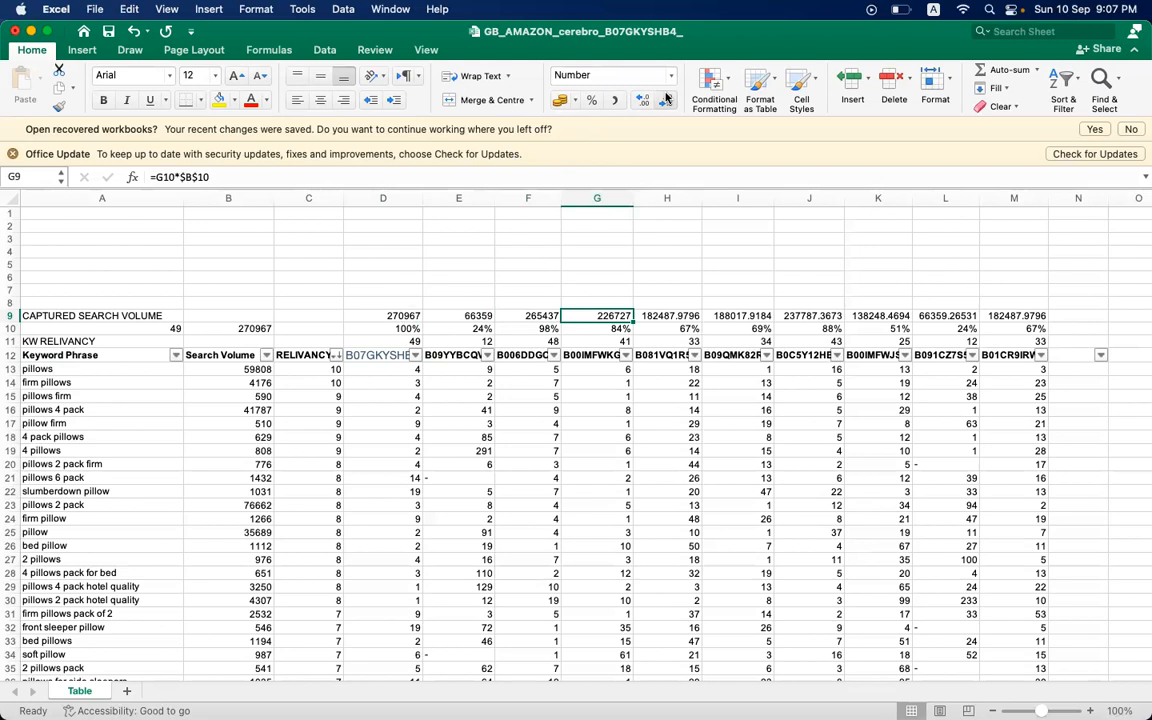
- Reduce the captured search volumes in H9, I9 and J9 to zero decimal places
{"action": "key", "text": "Right"}
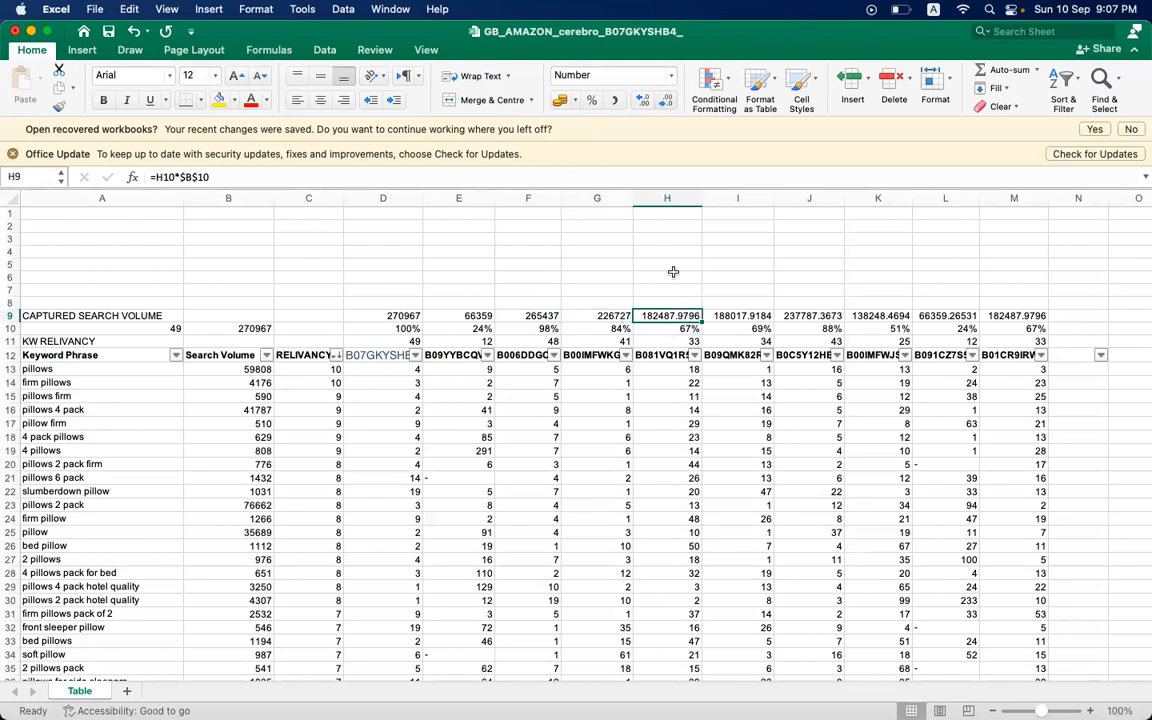
{"action": "left_click", "coordinate": [662, 100]}
{"action": "left_click", "coordinate": [662, 100]}
{"action": "left_click", "coordinate": [662, 100]}
{"action": "left_click", "coordinate": [662, 100]}
{"action": "key", "text": "Right"}
{"action": "left_click", "coordinate": [665, 103]}
{"action": "left_click", "coordinate": [665, 103]}
{"action": "left_click", "coordinate": [665, 103]}
{"action": "left_click", "coordinate": [665, 103]}
{"action": "left_click", "coordinate": [808, 315]}
{"action": "left_click", "coordinate": [666, 99]}
{"action": "left_click", "coordinate": [666, 99]}
{"action": "left_click", "coordinate": [666, 99]}
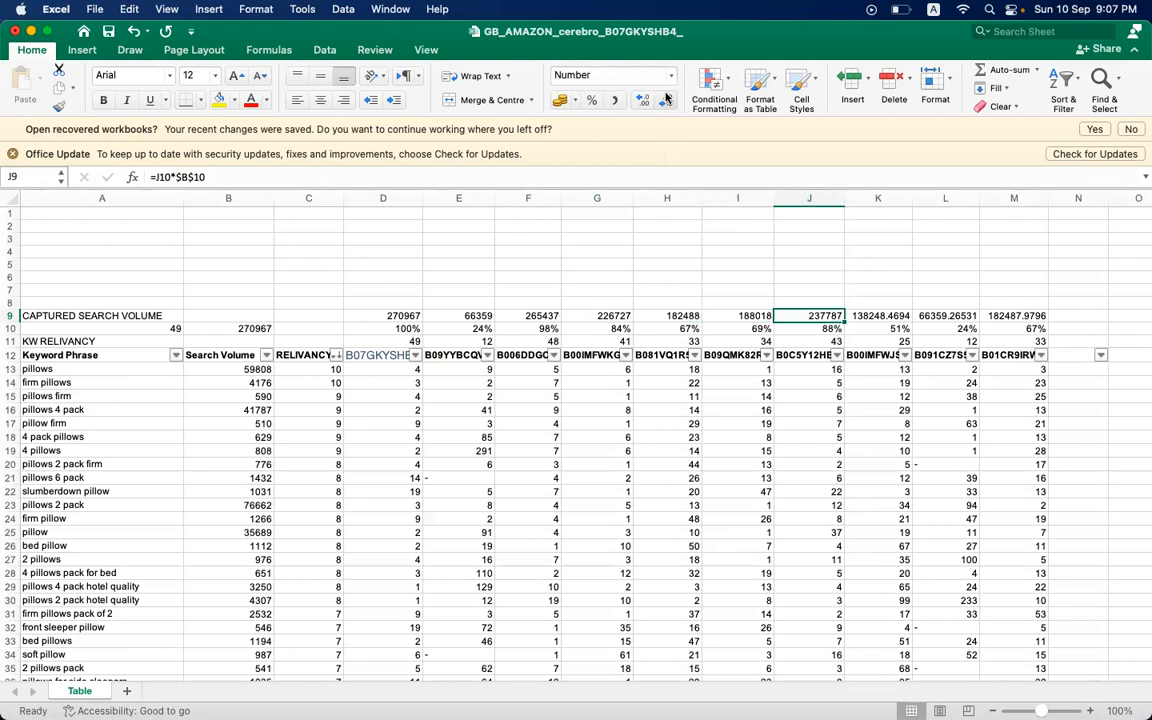
- Show the remaining captured search volumes in K9, L9 and M9 without decimal places
{"action": "left_click", "coordinate": [873, 318]}
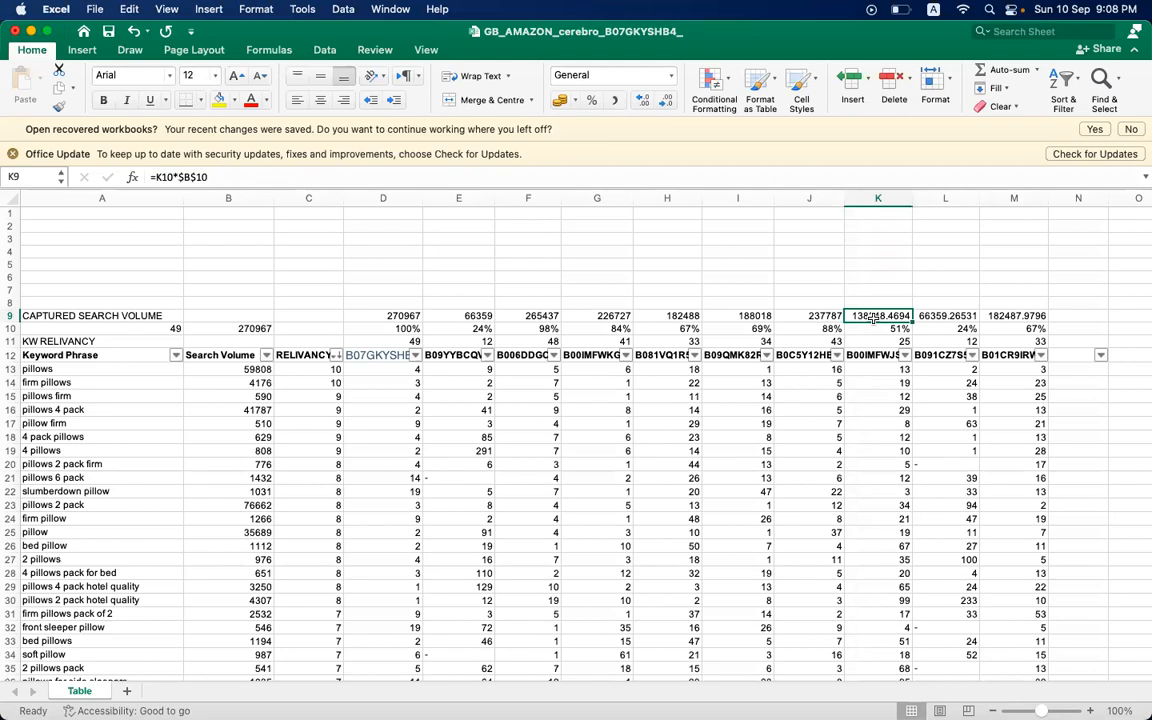
{"action": "left_click", "coordinate": [667, 101]}
{"action": "left_click", "coordinate": [667, 101]}
{"action": "left_click", "coordinate": [667, 101]}
{"action": "left_click", "coordinate": [667, 101]}
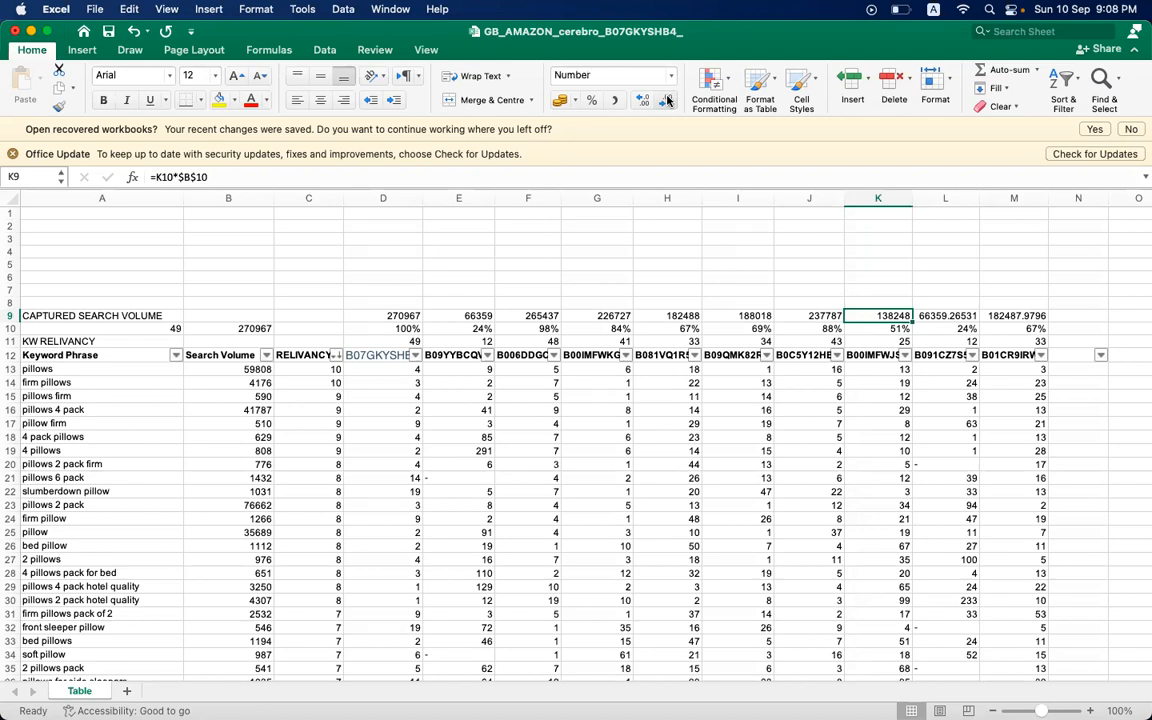
{"action": "left_click", "coordinate": [948, 328]}
{"action": "left_click", "coordinate": [954, 315]}
{"action": "left_click", "coordinate": [664, 101]}
{"action": "left_click", "coordinate": [664, 101]}
{"action": "left_click", "coordinate": [664, 101]}
{"action": "left_click", "coordinate": [664, 101]}
{"action": "left_click", "coordinate": [664, 101]}
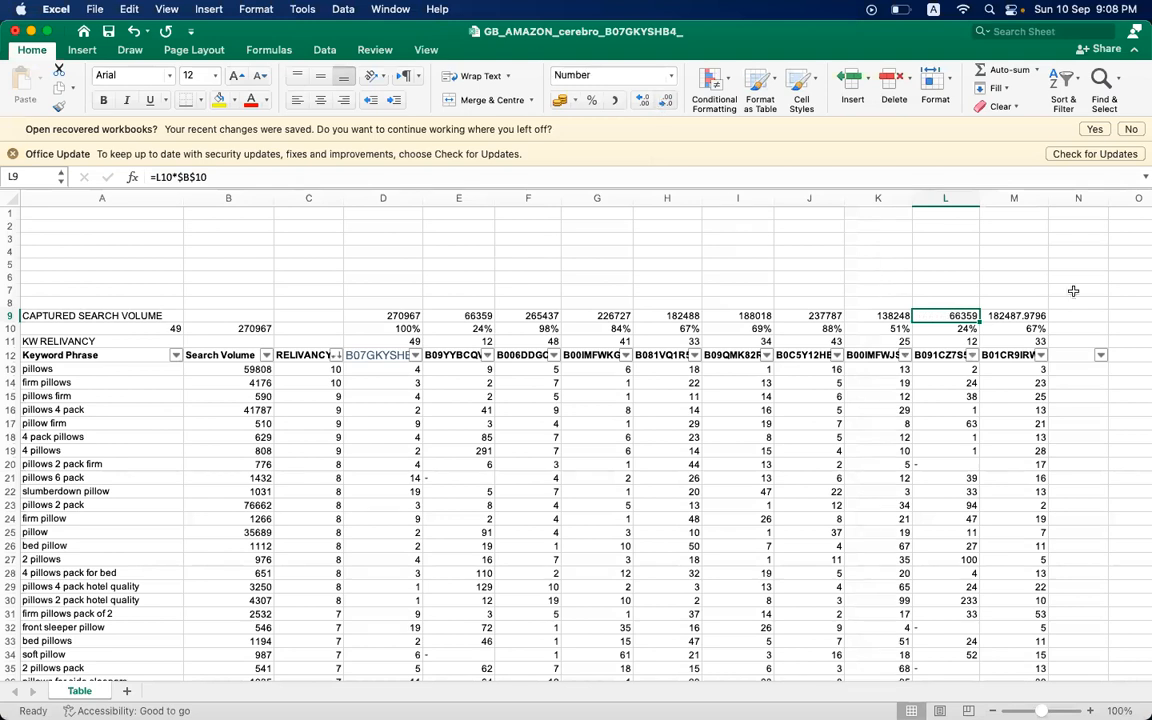
{"action": "key", "text": "Right"}
{"action": "left_click", "coordinate": [664, 101]}
{"action": "left_click", "coordinate": [664, 101]}
{"action": "left_click", "coordinate": [664, 101]}
{"action": "left_click", "coordinate": [664, 101]}
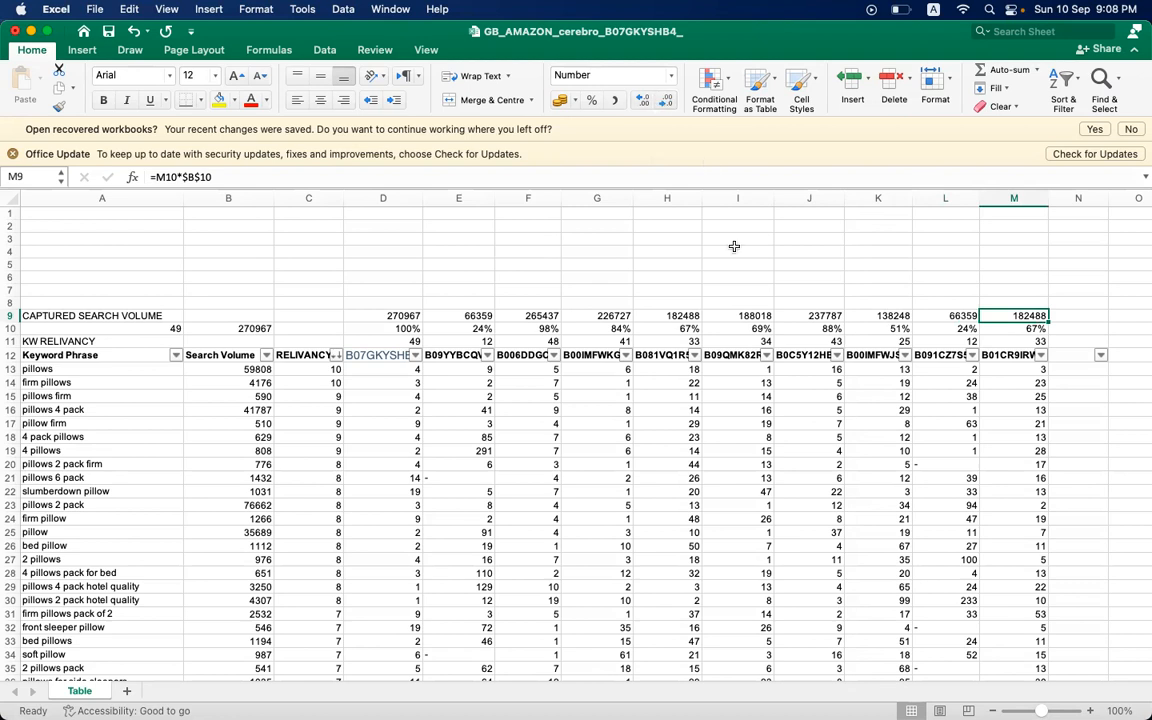
- Compare the captured search volumes in row 9 with the shares and ASINs below them, starting with the first ASIN
{"action": "left_click", "coordinate": [687, 343]}
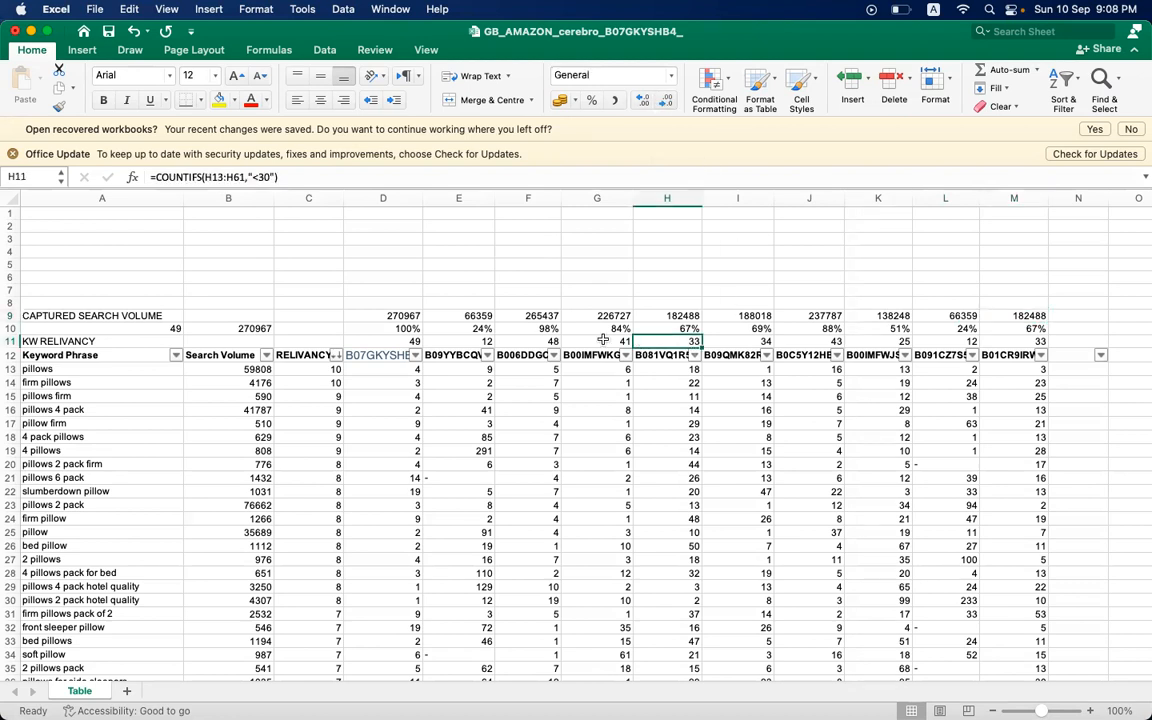
{"action": "left_click", "coordinate": [399, 316]}
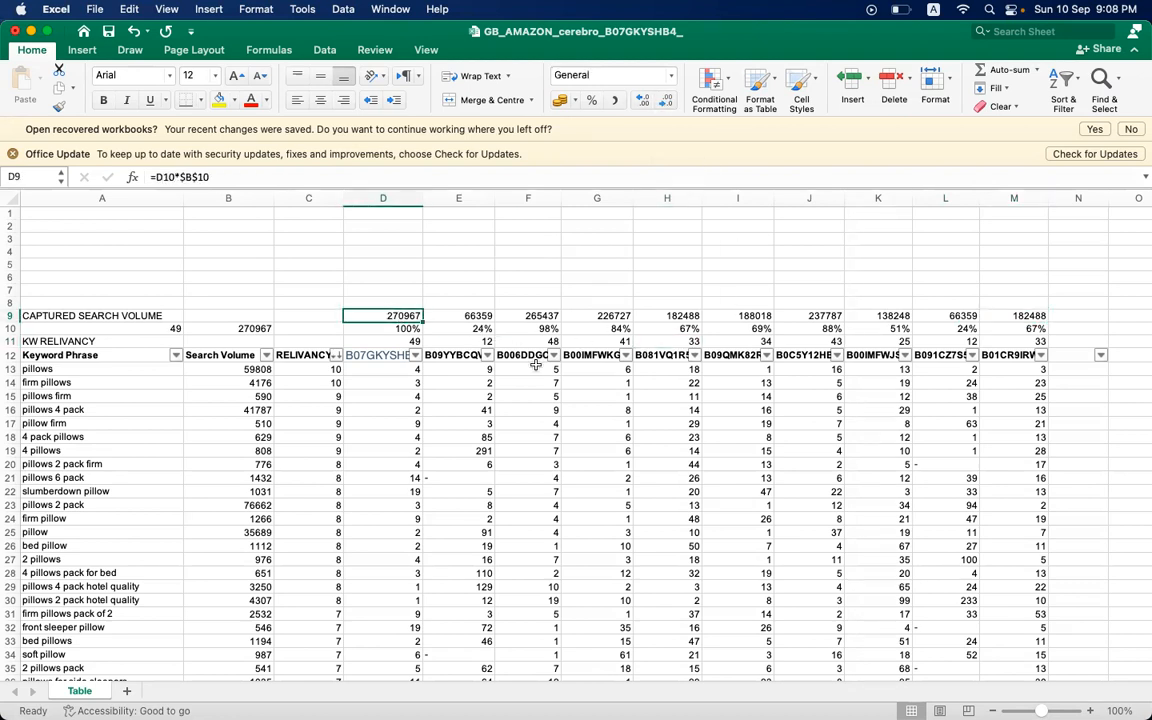
{"action": "left_click", "coordinate": [388, 328]}
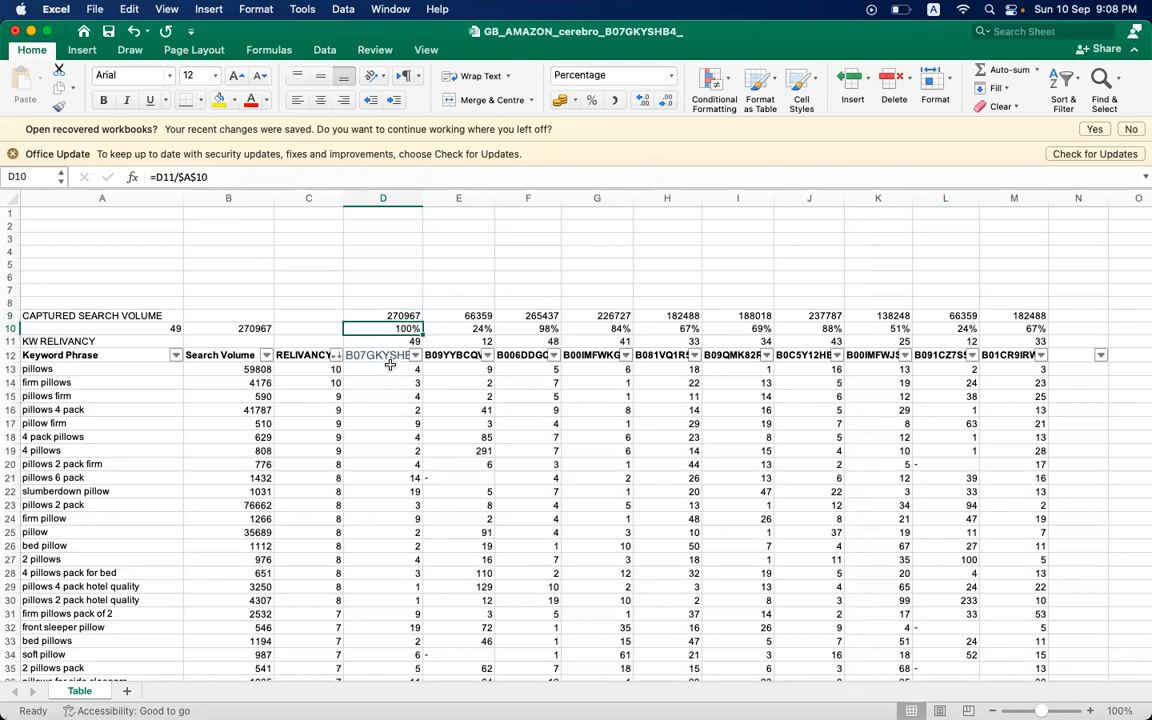
{"action": "left_click", "coordinate": [384, 352]}
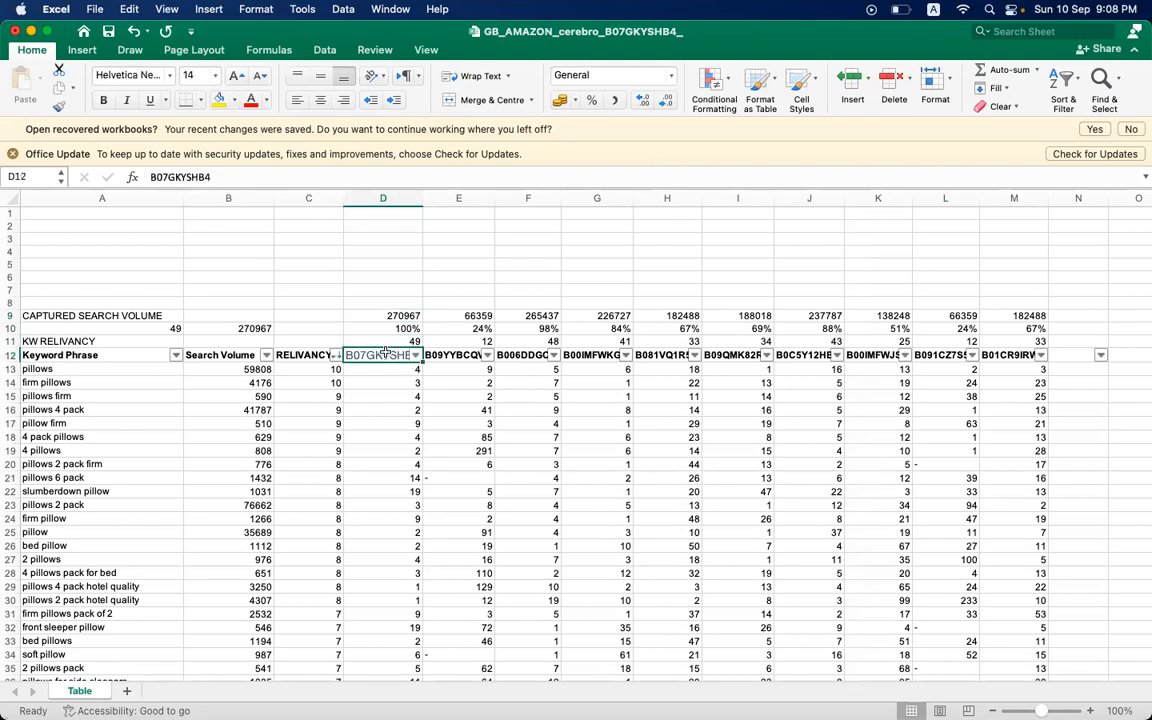
{"action": "left_click", "coordinate": [465, 316]}
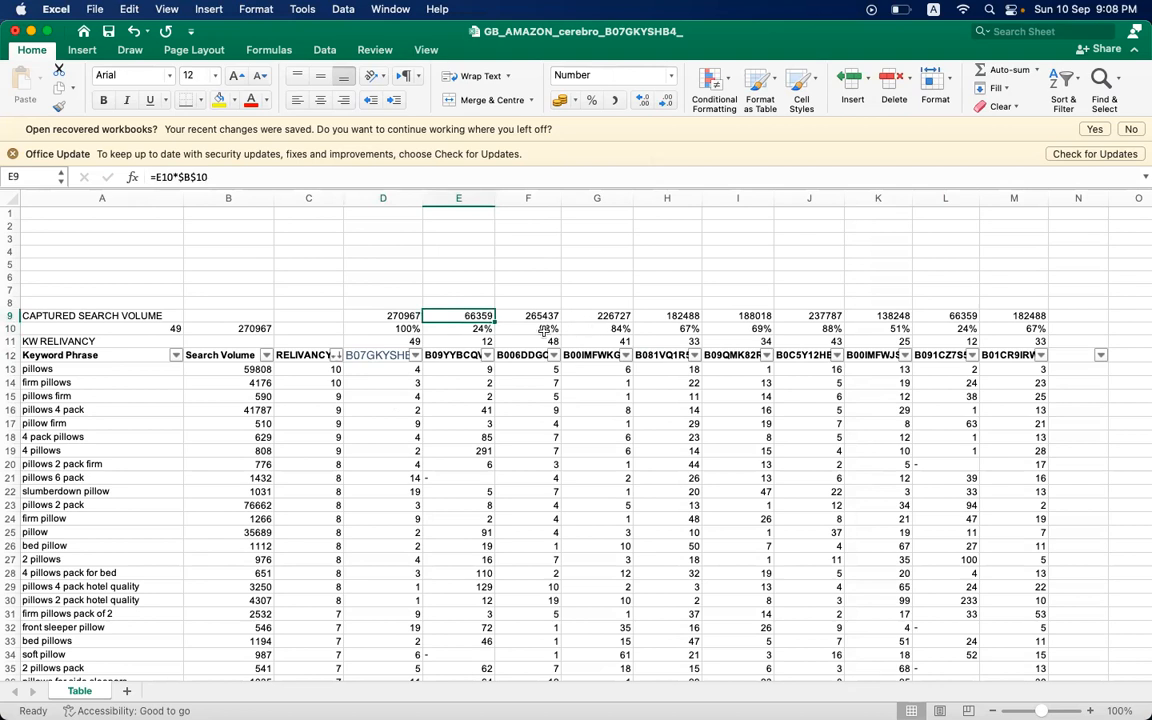
{"action": "left_click", "coordinate": [455, 356]}
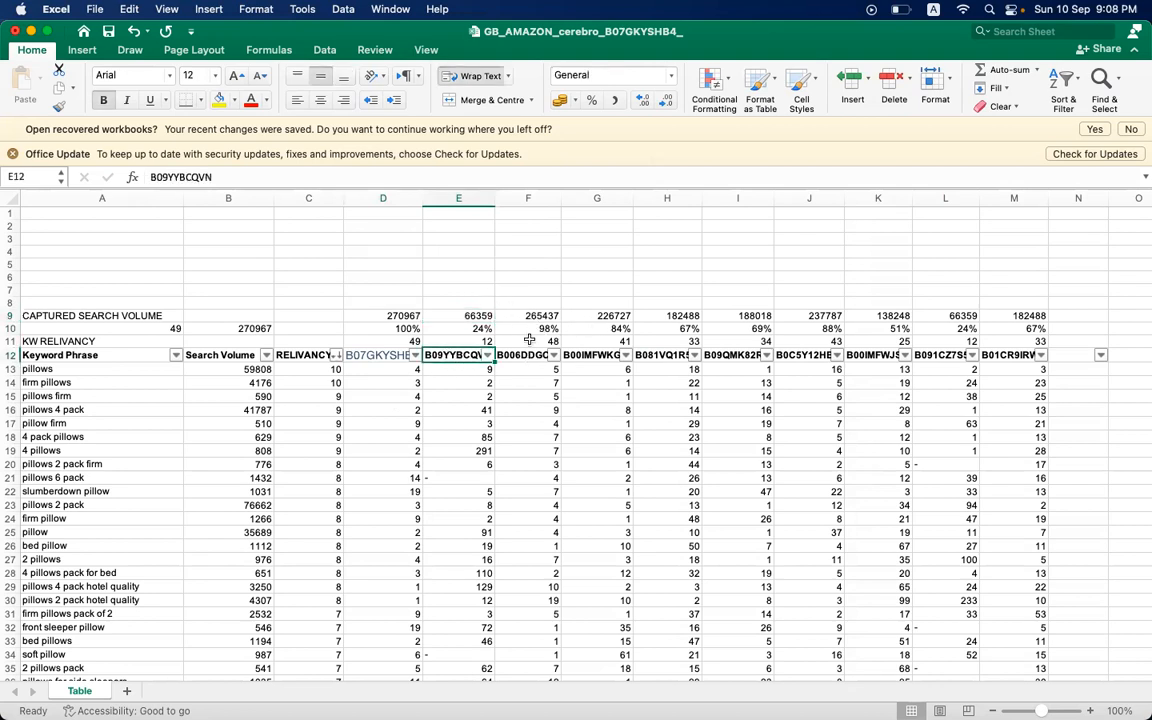
{"action": "left_click", "coordinate": [530, 316]}
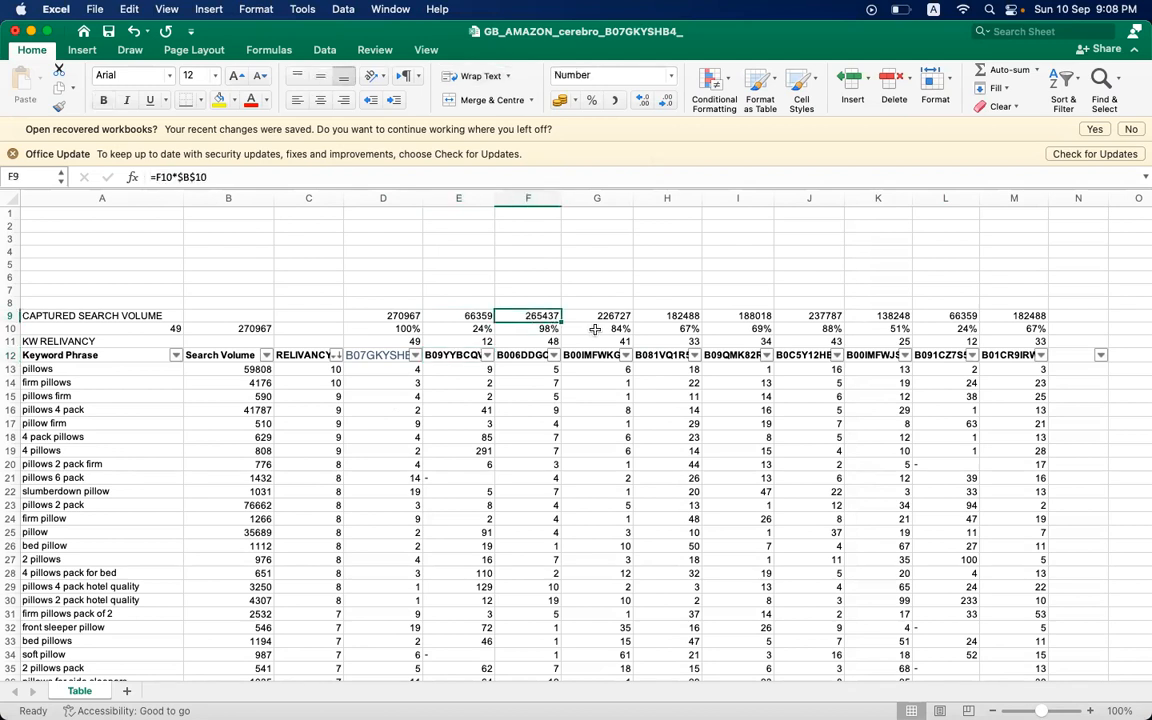
{"action": "left_click", "coordinate": [530, 356]}
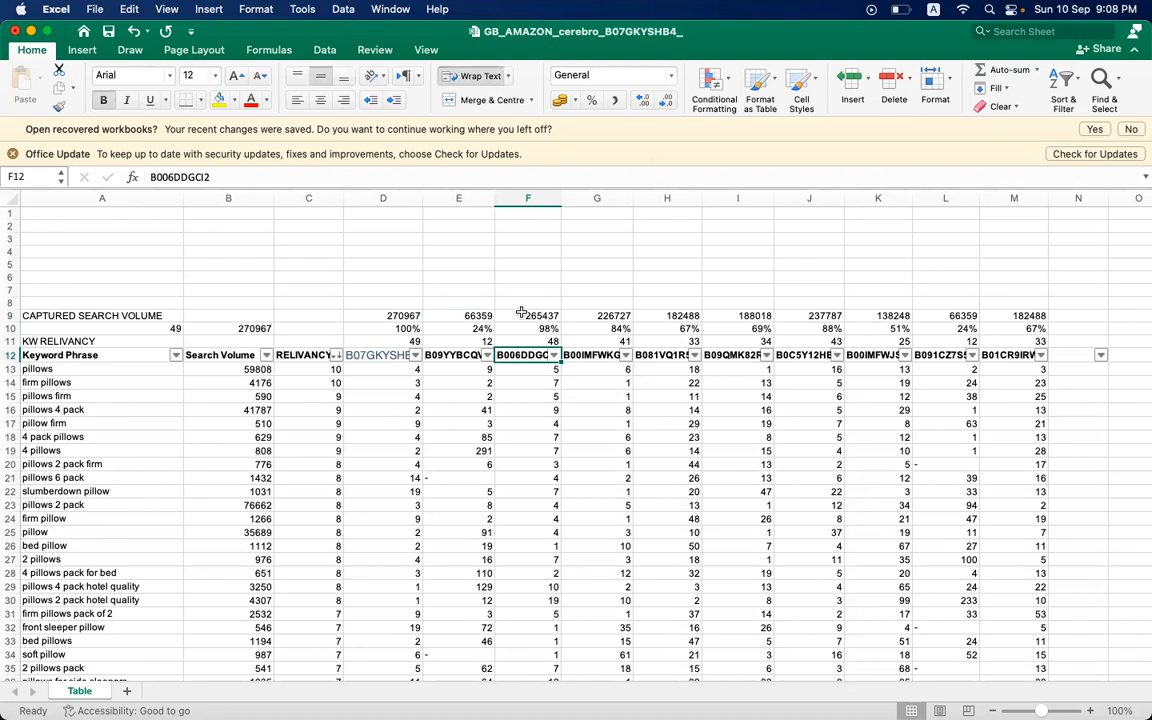
{"action": "left_click", "coordinate": [594, 316]}
{"action": "left_click", "coordinate": [663, 316]}
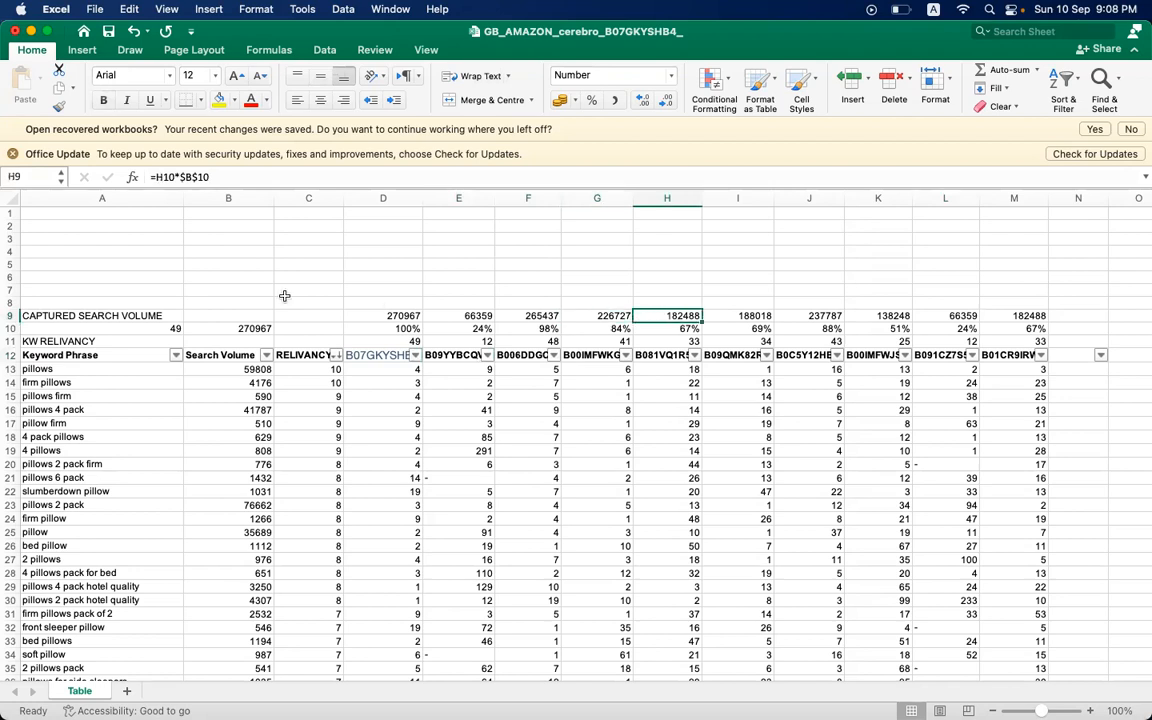
- Highlight the CAPTURED SEARCH VOLUME label in A9 with a yellow fill
{"action": "left_click", "coordinate": [126, 303]}
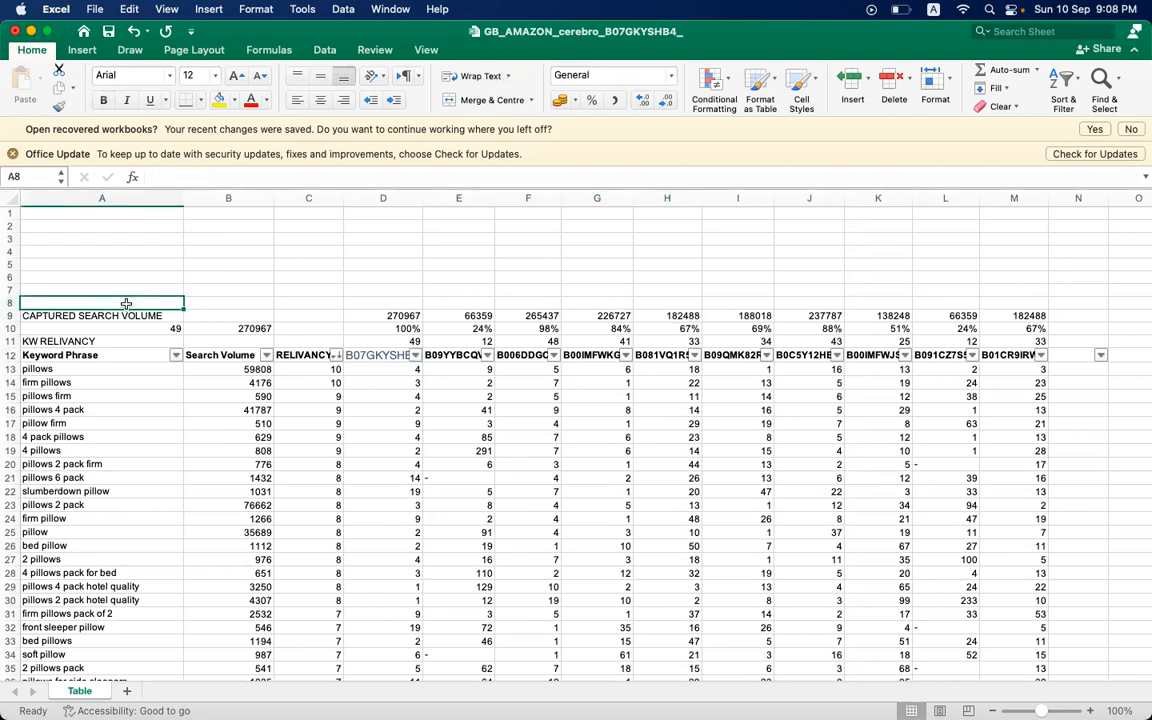
{"action": "key", "text": "Down"}
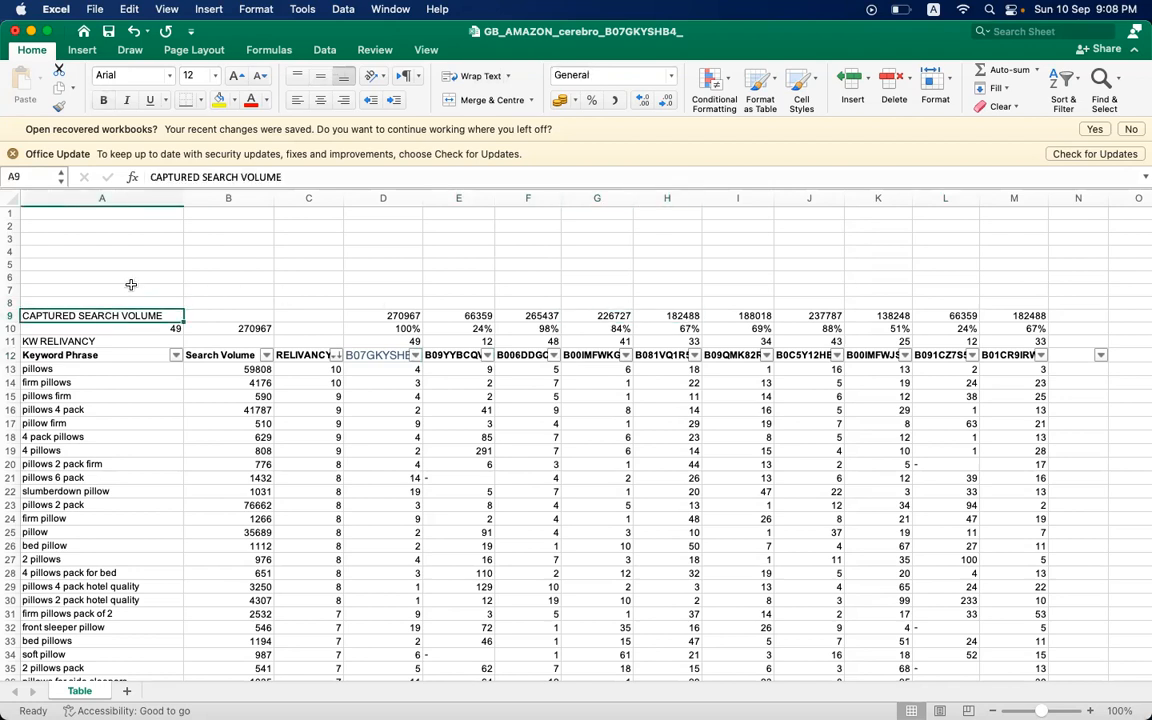
{"action": "left_click", "coordinate": [217, 99]}
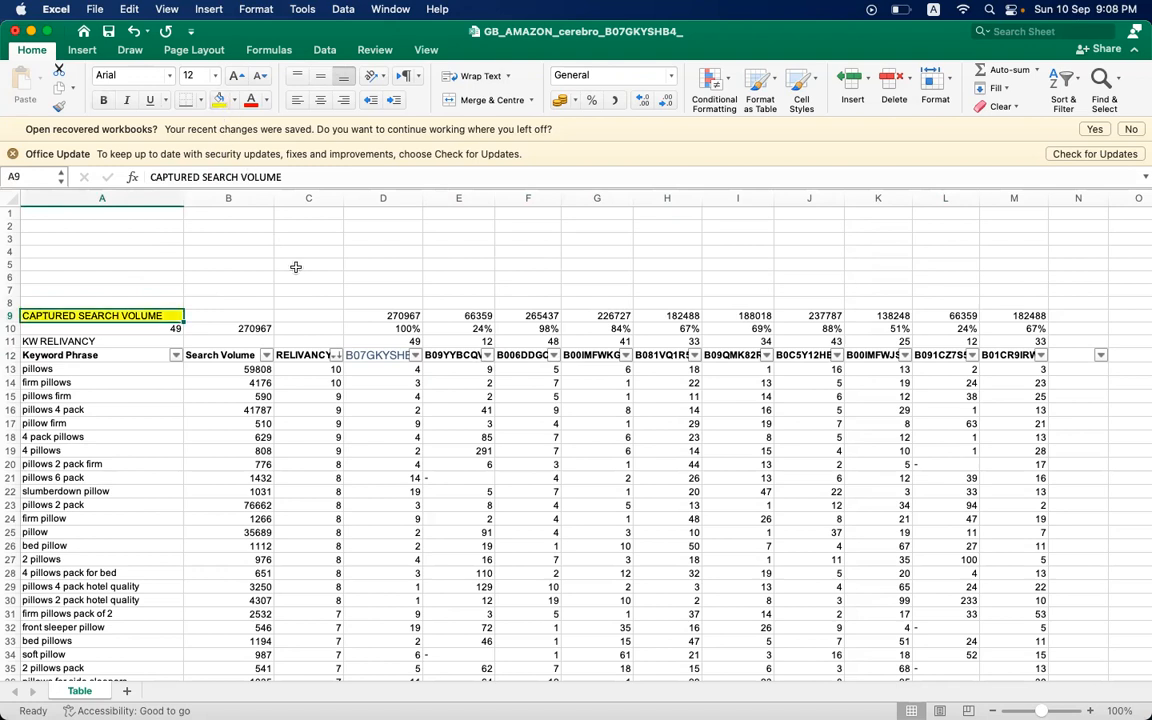
- Review the keyword share in H10, the captured search volume in D9 and the first keyword in A13
{"action": "left_click", "coordinate": [350, 315]}
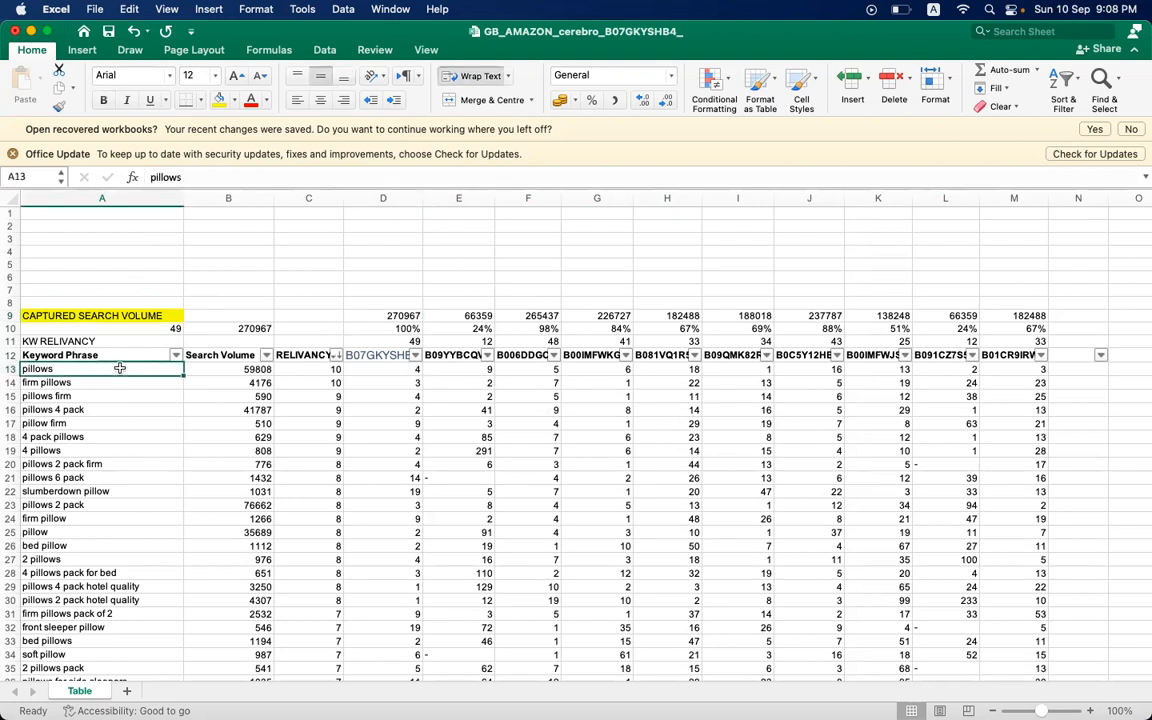
{"action": "left_click", "coordinate": [668, 329]}
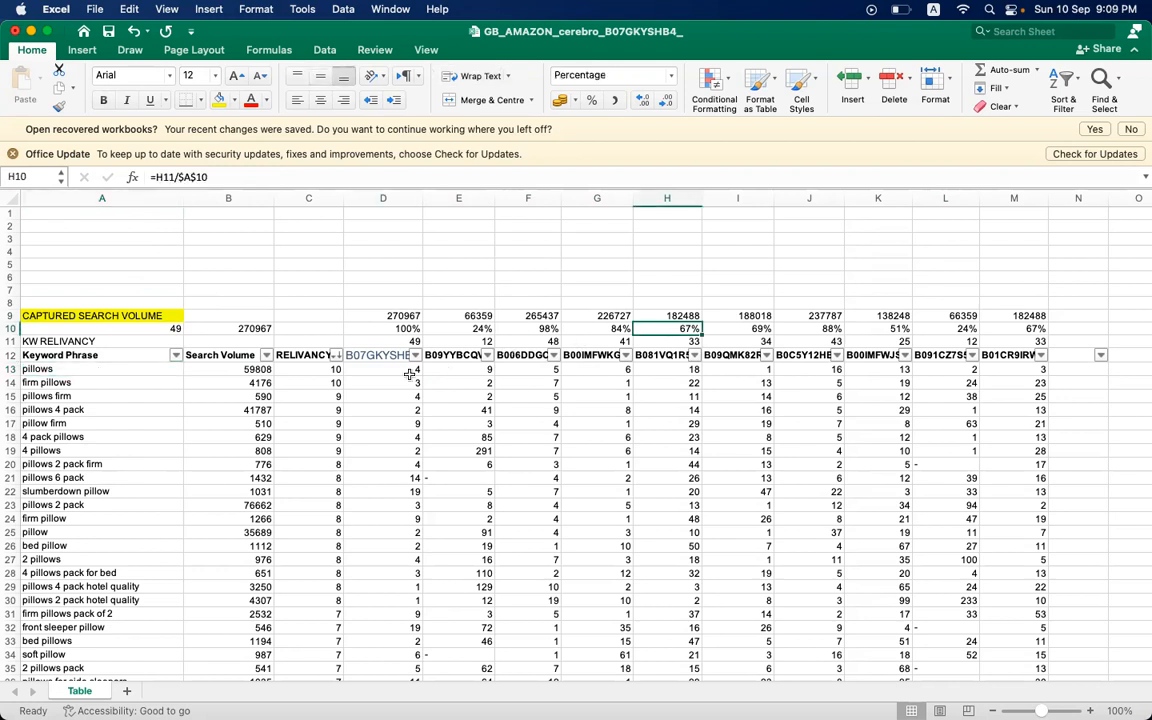
{"action": "left_click", "coordinate": [367, 315]}
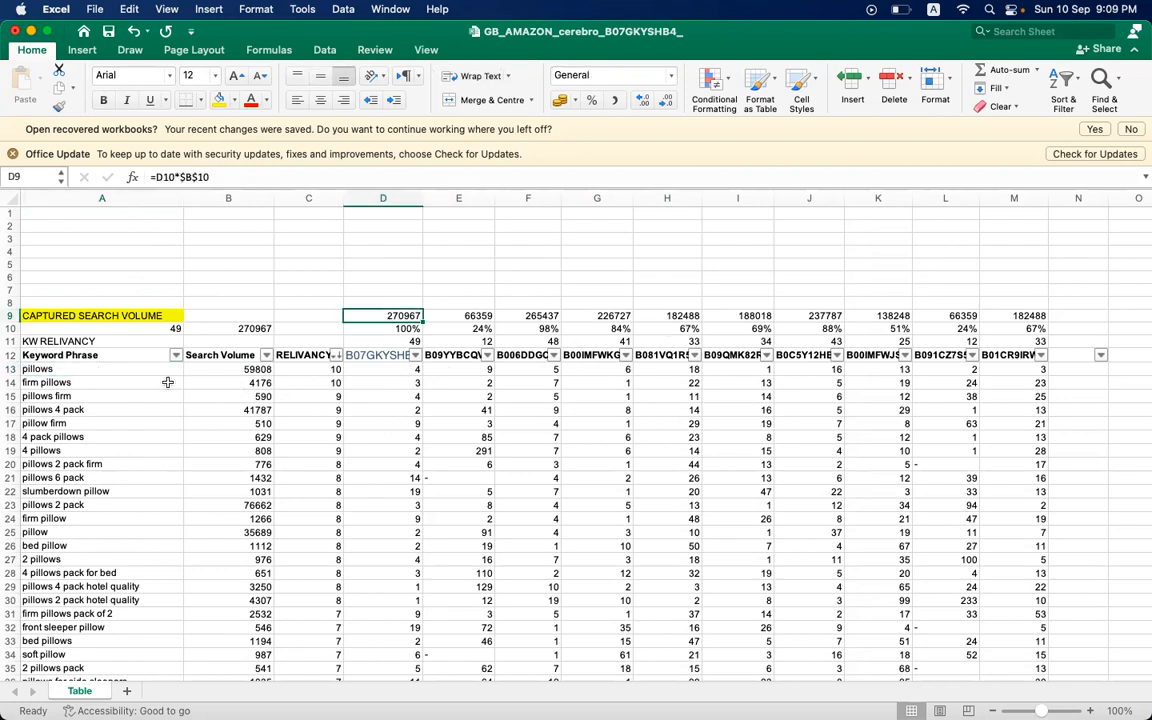
{"action": "left_click", "coordinate": [112, 368]}
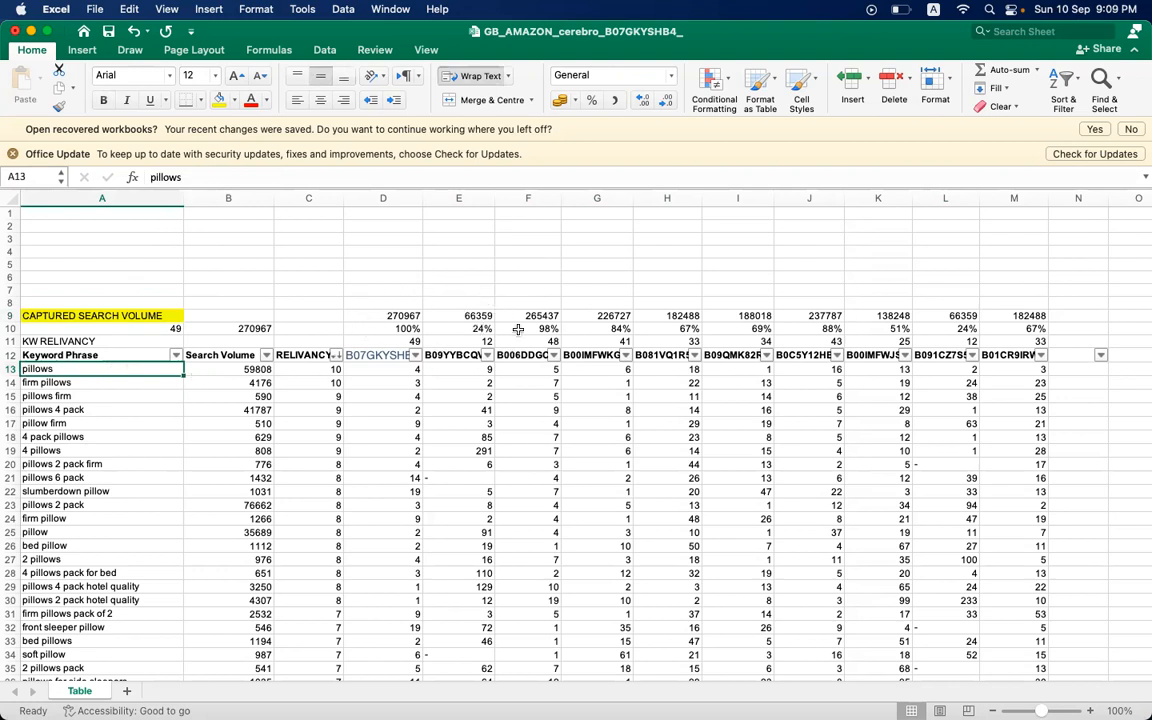
- Enter the keyword share range label 70% PLUS in A1
{"action": "left_click", "coordinate": [138, 237]}
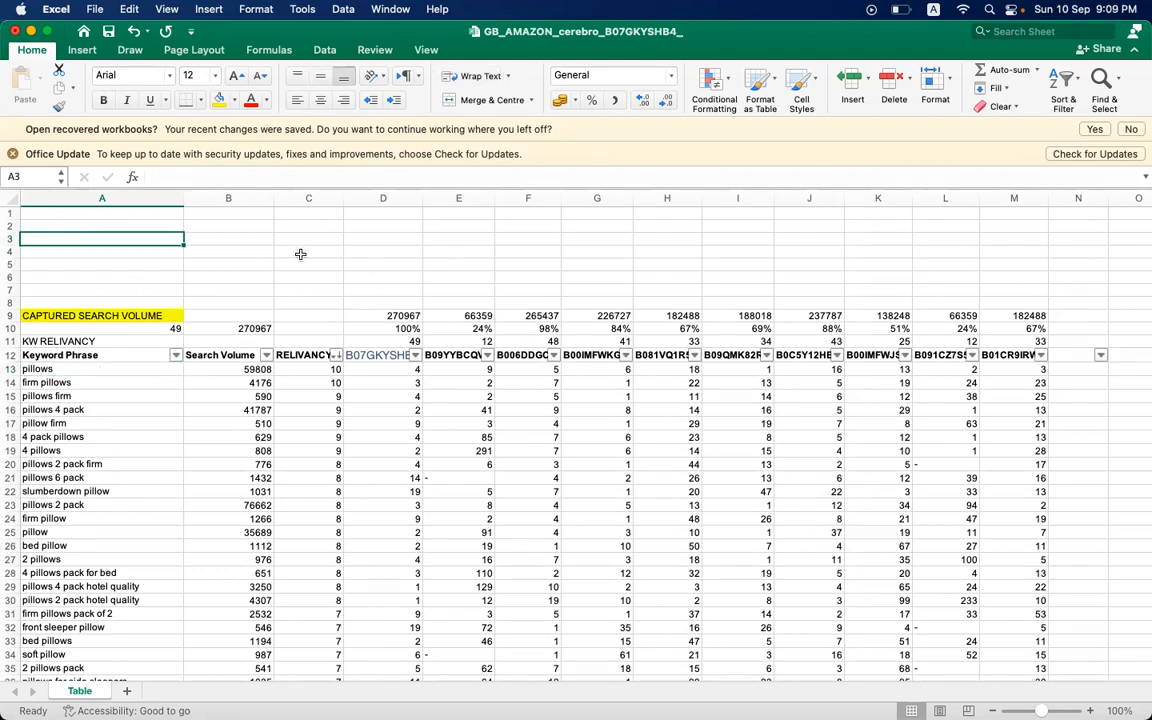
{"action": "left_click", "coordinate": [203, 243]}
{"action": "left_click", "coordinate": [142, 236]}
{"action": "key", "text": "Up"}
{"action": "key", "text": "Up"}
{"action": "type", "text": "RE"}
{"action": "key", "text": "BackSpace"}
{"action": "key", "text": "BackSpace"}
{"action": "key", "text": "BackSpace"}
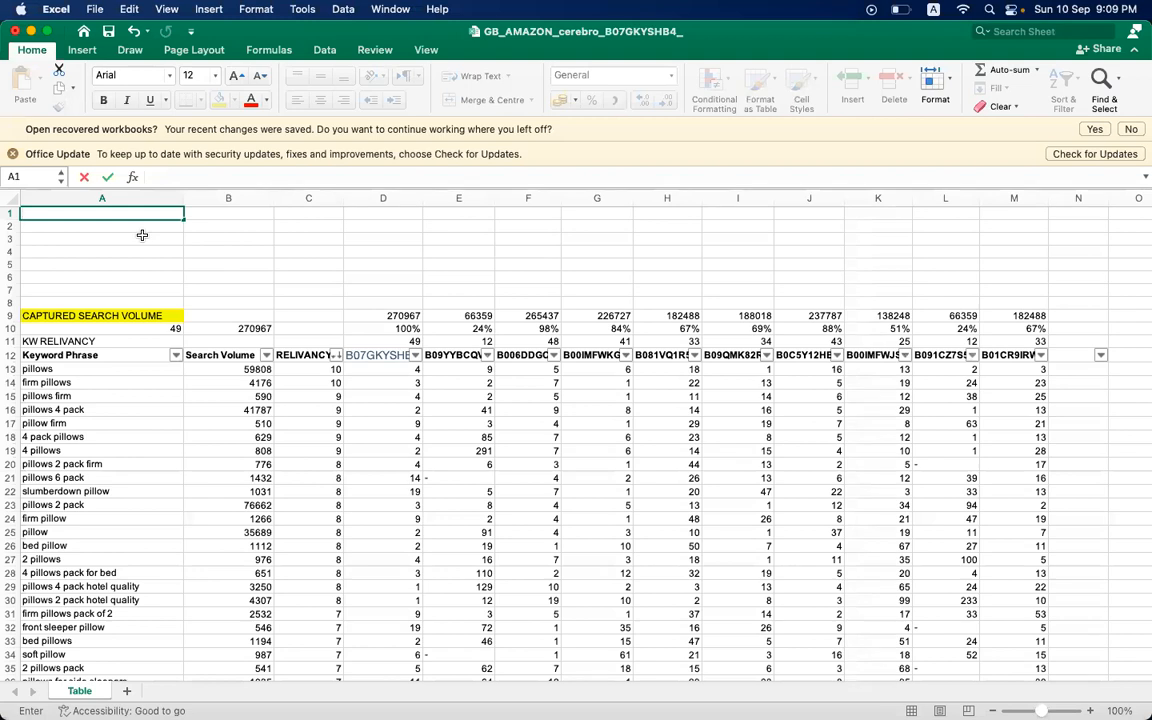
{"action": "type", "text": "HIGH"}
{"action": "key", "text": "BackSpace"}
{"action": "key", "text": "BackSpace"}
{"action": "key", "text": "BackSpace"}
{"action": "key", "text": "BackSpace"}
{"action": "type", "text": "%"}
- Enter the middle share range label 40% TO 70% in A2
{"action": "left_click", "coordinate": [102, 224]}
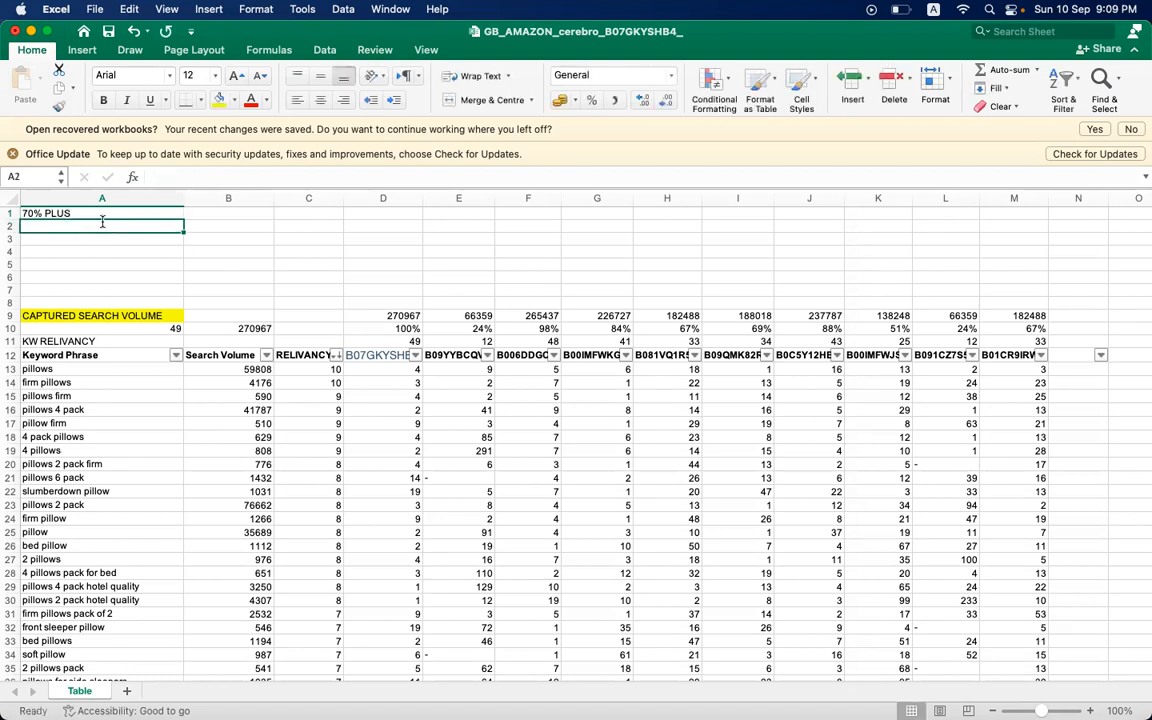
{"action": "type", "text": "70% TO"}
{"action": "key", "text": "BackSpace"}
{"action": "key", "text": "BackSpace"}
{"action": "key", "text": "BackSpace"}
{"action": "key", "text": "BackSpace"}
{"action": "key", "text": "BackSpace"}
{"action": "key", "text": "BackSpace"}
{"action": "type", "text": "40"}
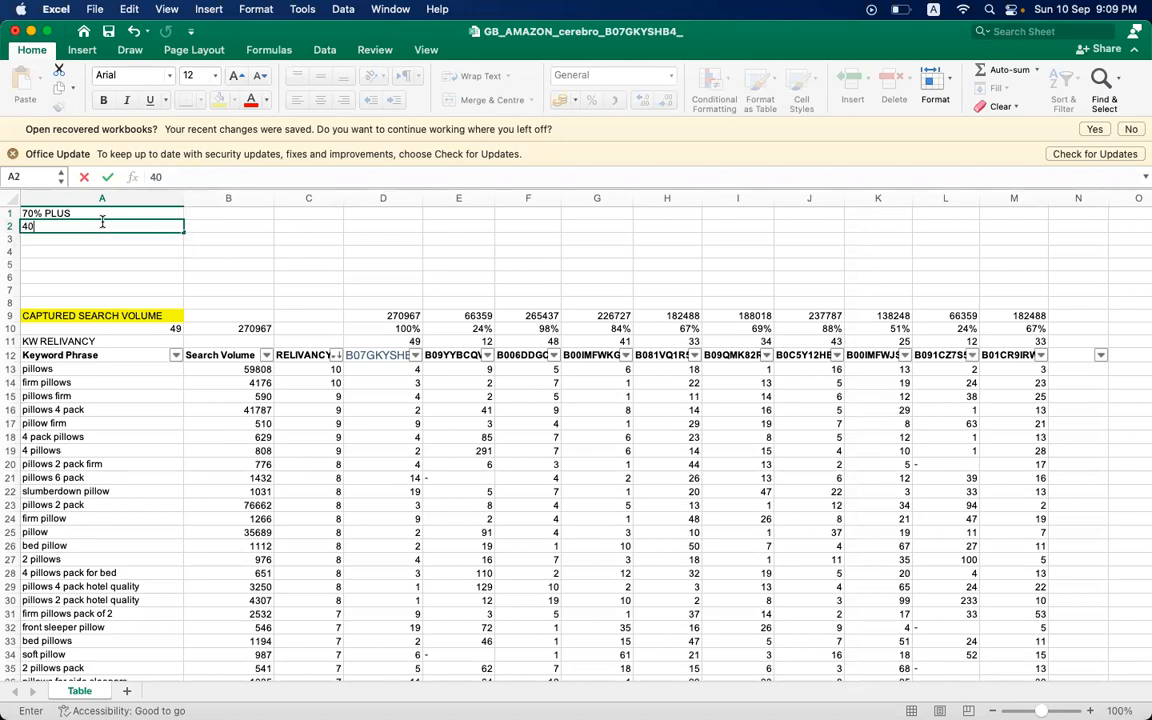
{"action": "type", "text": "% TO 70%"}
- Enter the lowest share range label LESS THEN 40% in A3
{"action": "left_click", "coordinate": [94, 244]}
{"action": "type", "text": "LE"}
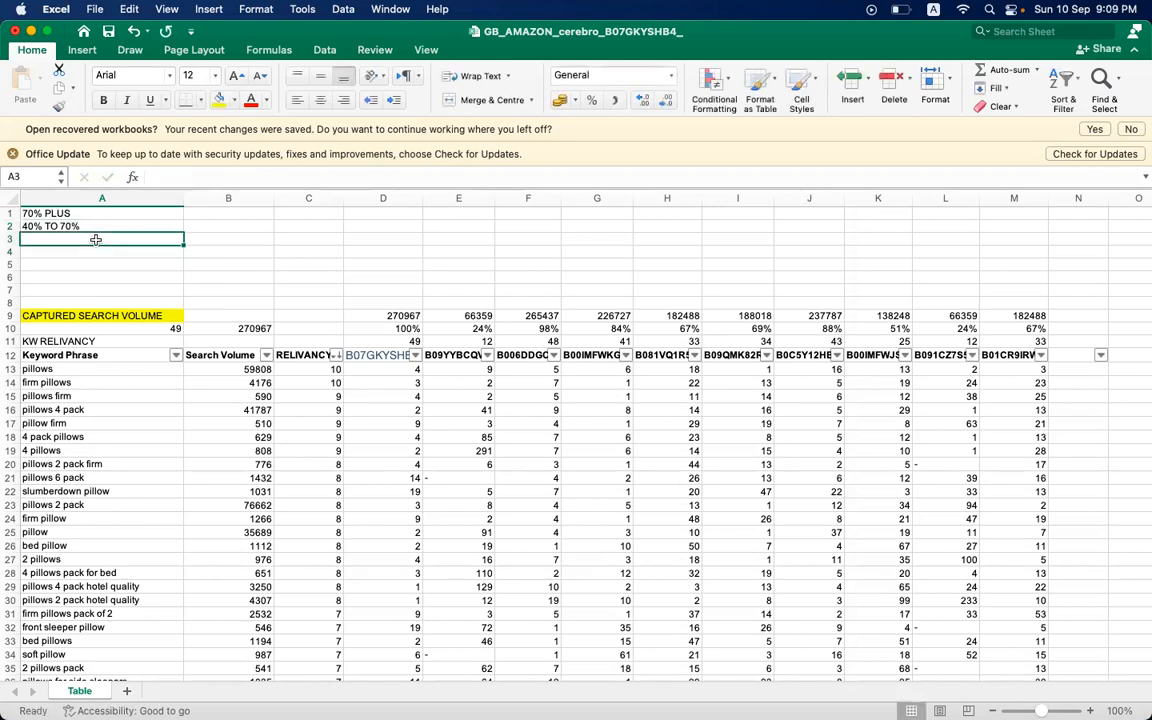
{"action": "type", "text": "SSS"}
{"action": "key", "text": "BackSpace"}
{"action": "type", "text": "THEN 40%"}
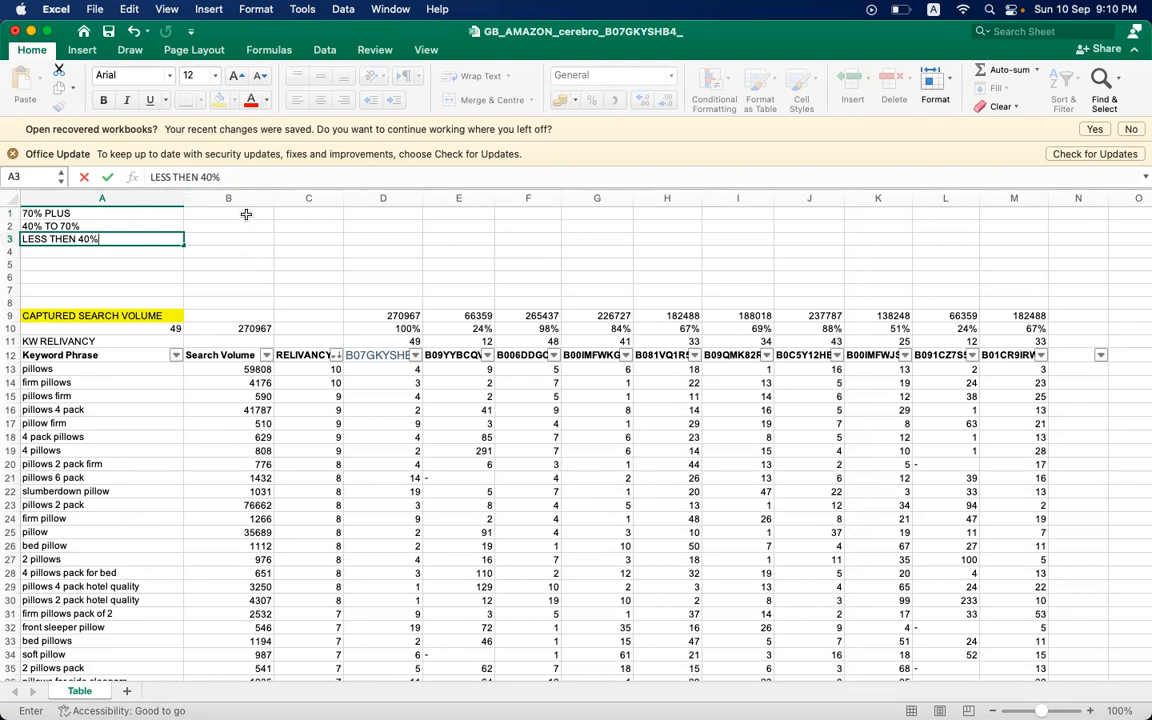
{"action": "left_click", "coordinate": [246, 235]}
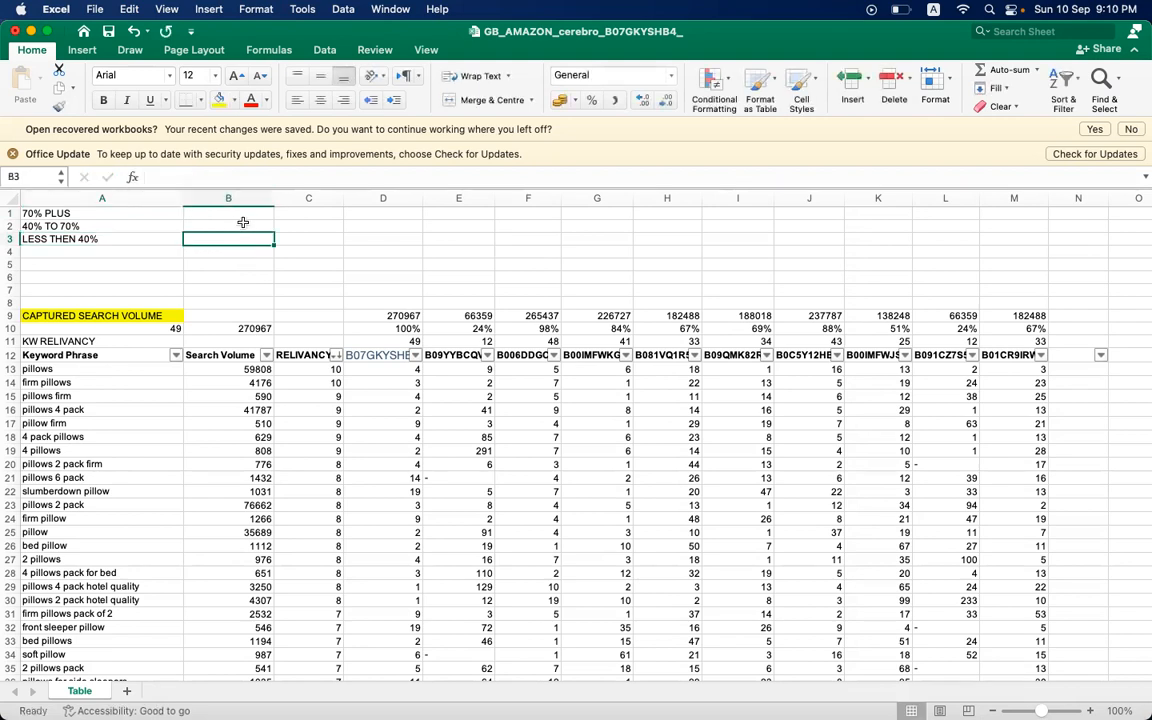
- Enter the colour label RED in B1 beside the 70% PLUS range
{"action": "left_click", "coordinate": [243, 212]}
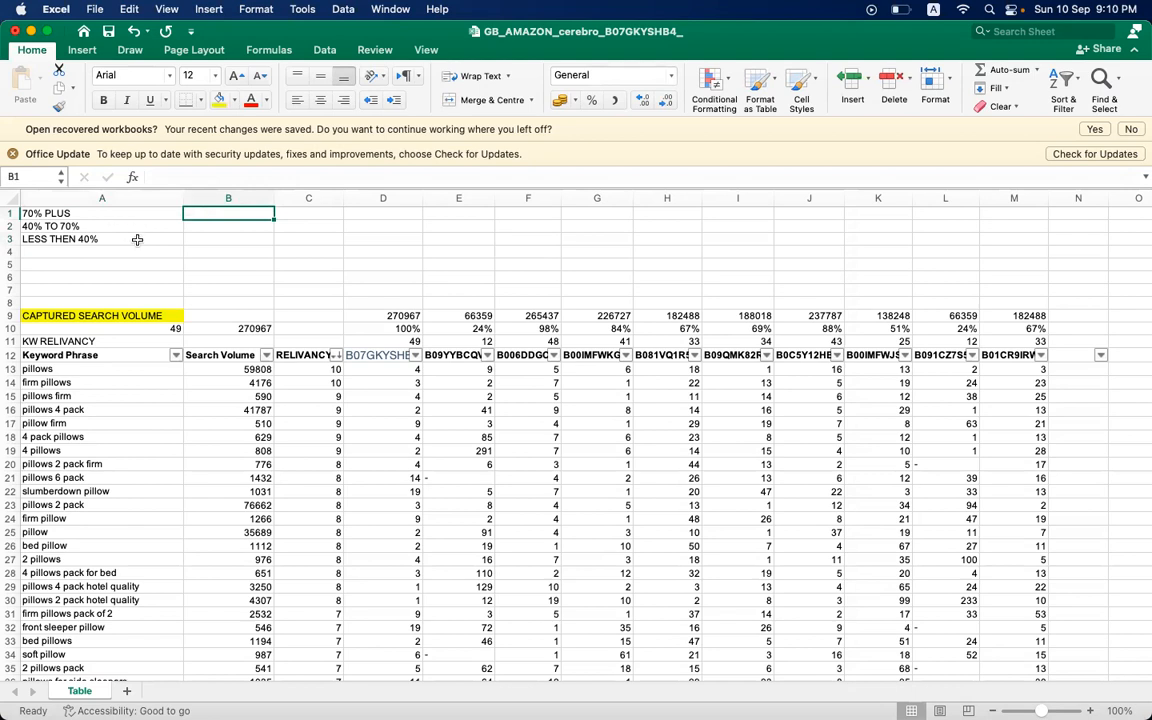
{"action": "left_click", "coordinate": [568, 354]}
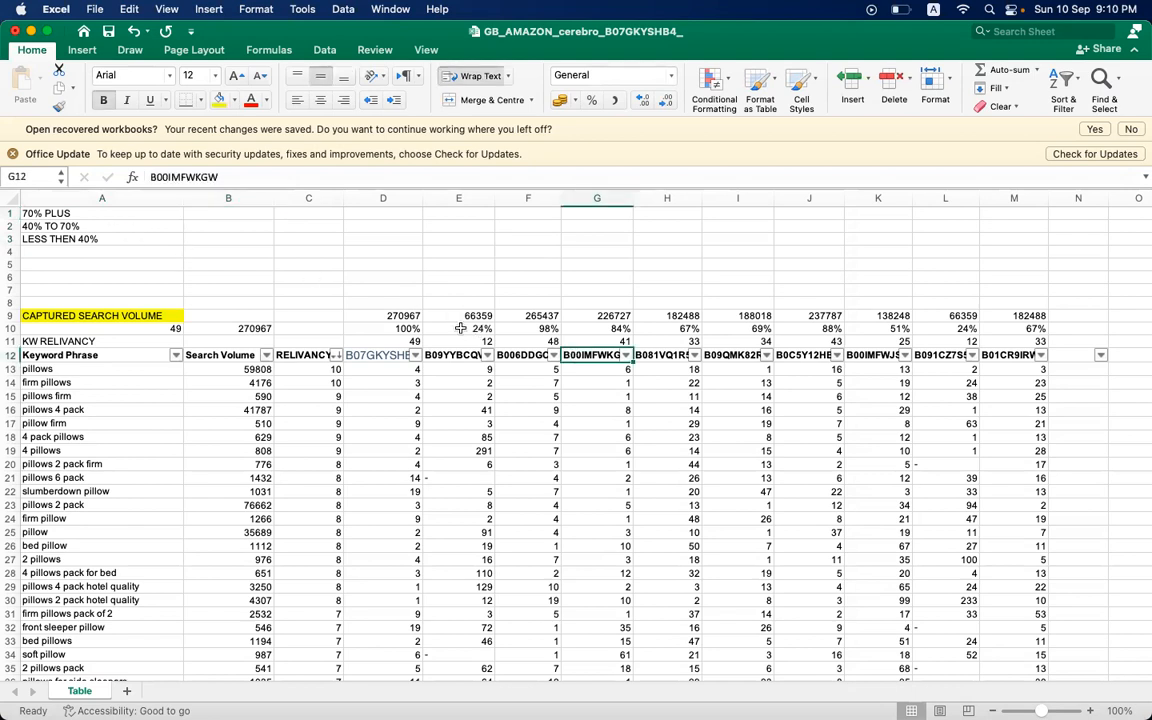
{"action": "left_click", "coordinate": [408, 329]}
{"action": "left_click", "coordinate": [528, 329]}
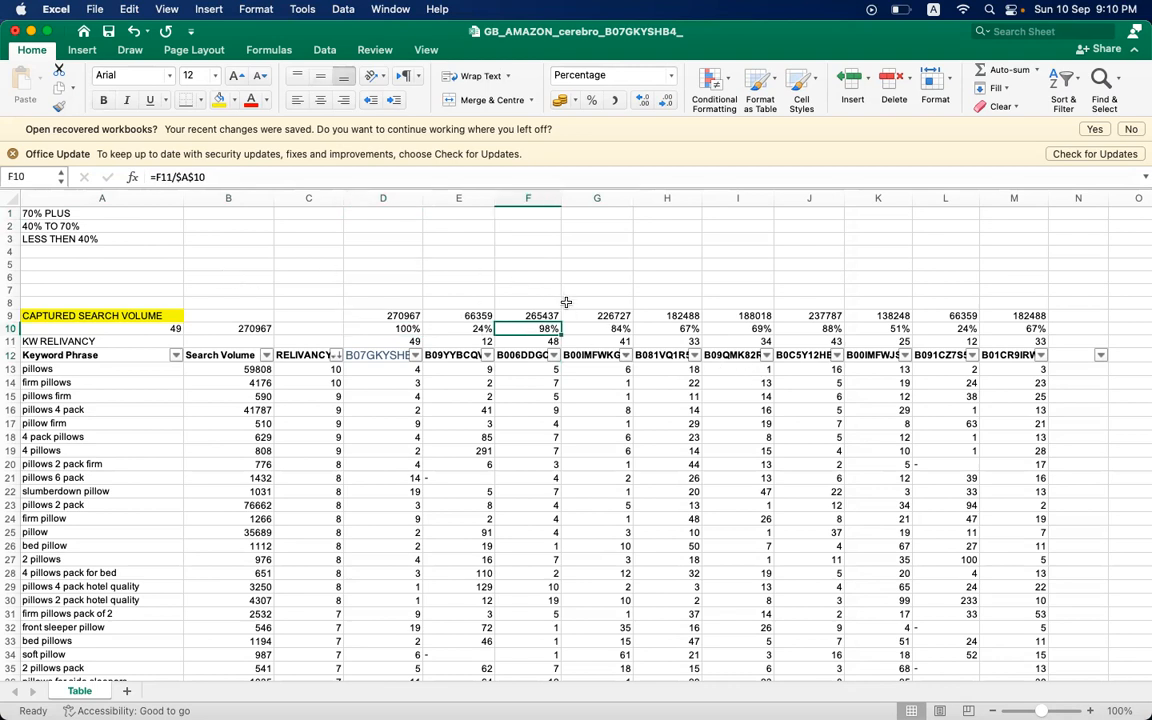
{"action": "left_click", "coordinate": [252, 214]}
{"action": "type", "text": "RED"}
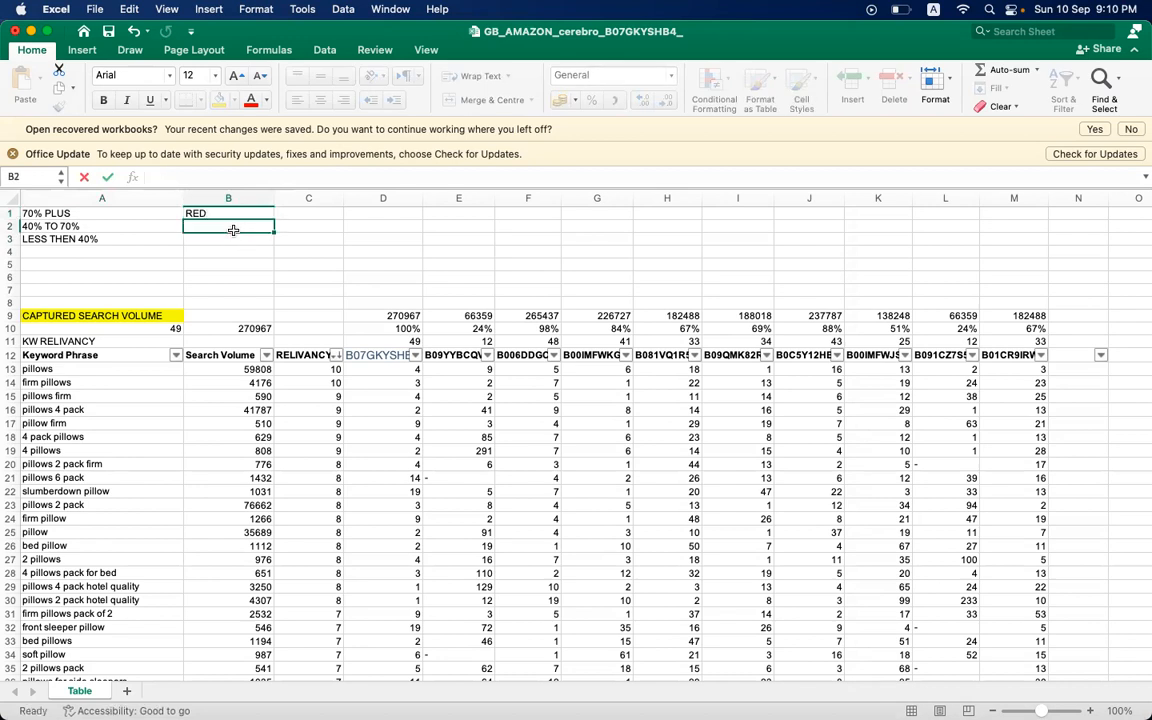
{"action": "left_click", "coordinate": [287, 214]}
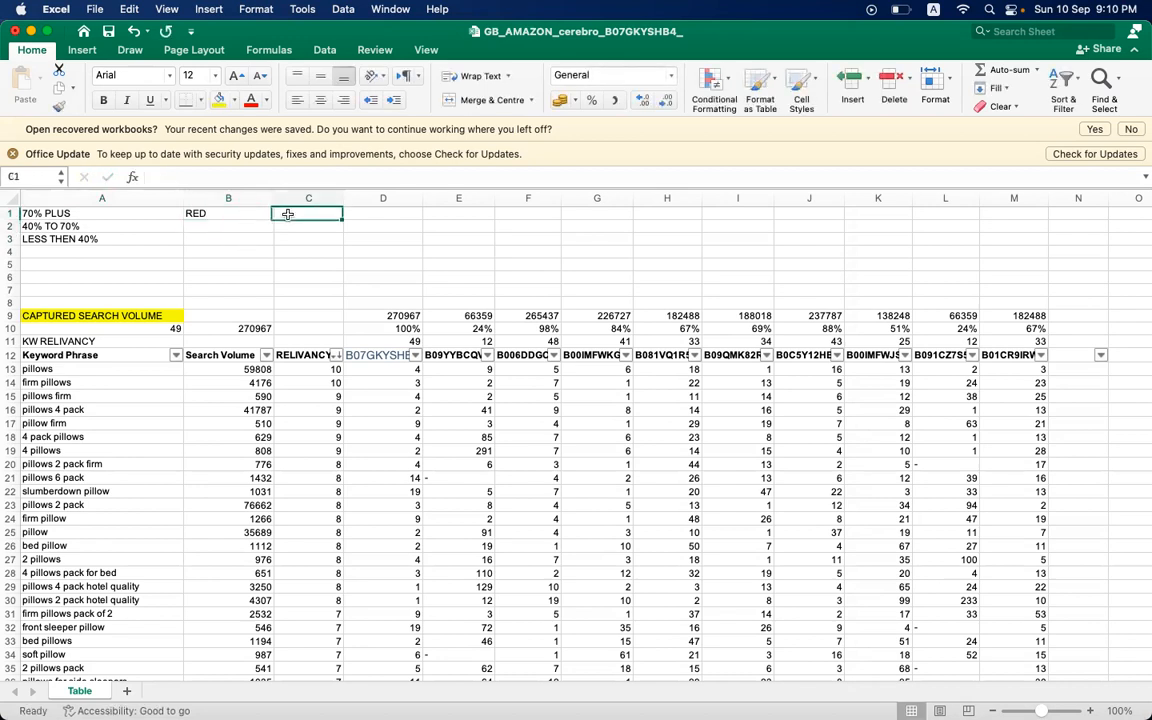
- Fill columns D, F, G and J with red to mark the ASINs whose keyword share is 70% or more
{"action": "left_click", "coordinate": [376, 198]}
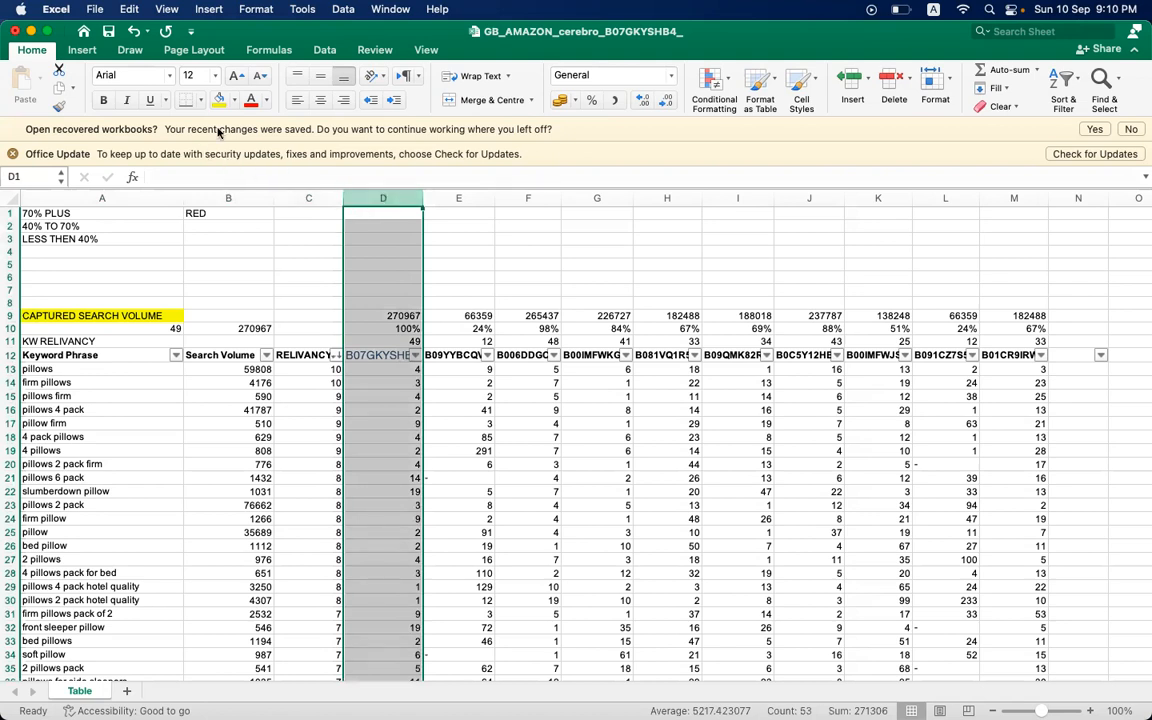
{"action": "left_click", "coordinate": [234, 100]}
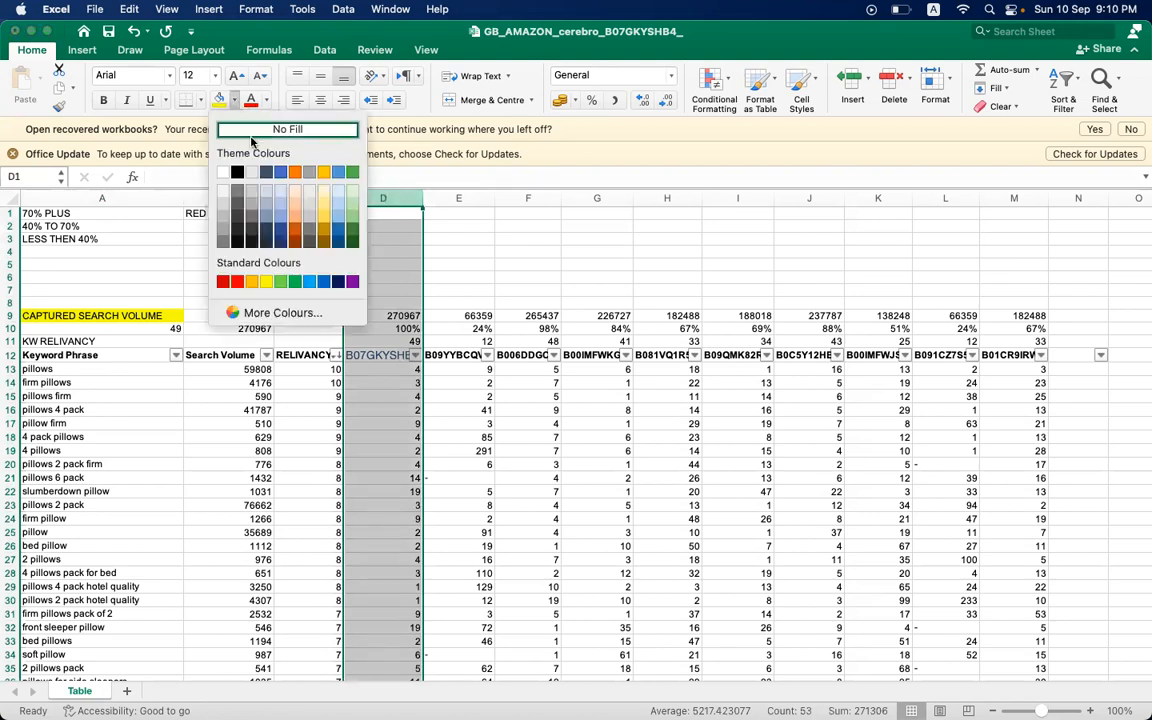
{"action": "left_click", "coordinate": [238, 282]}
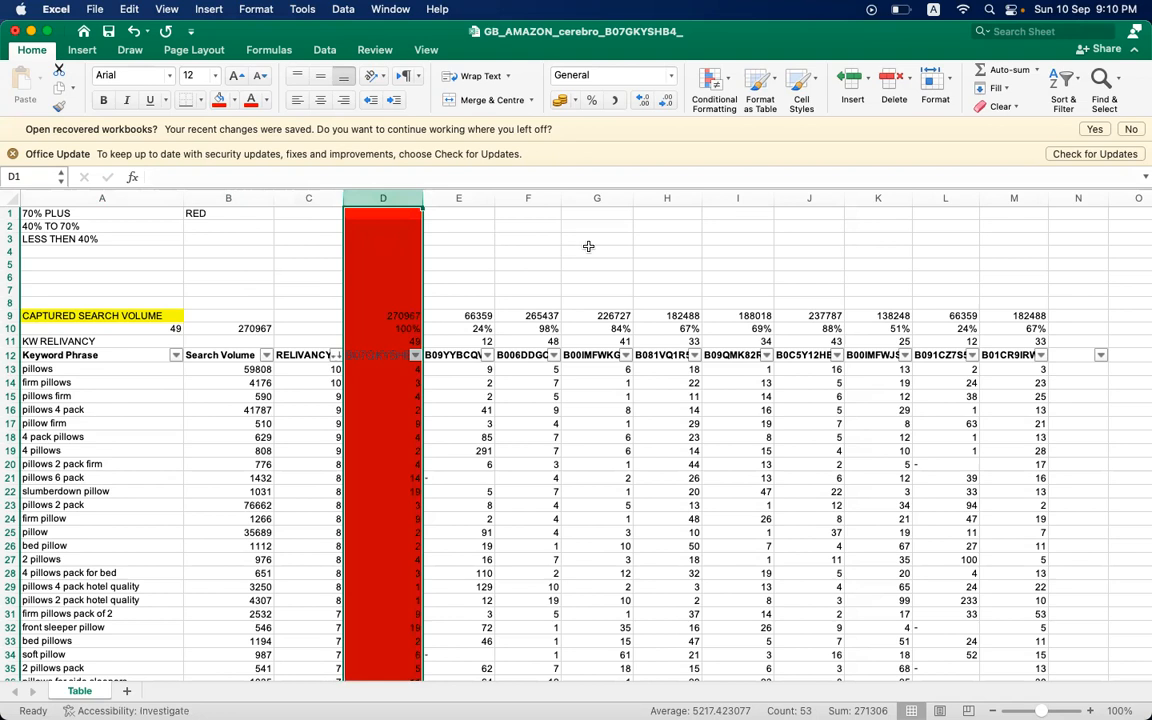
{"action": "left_click", "coordinate": [525, 198]}
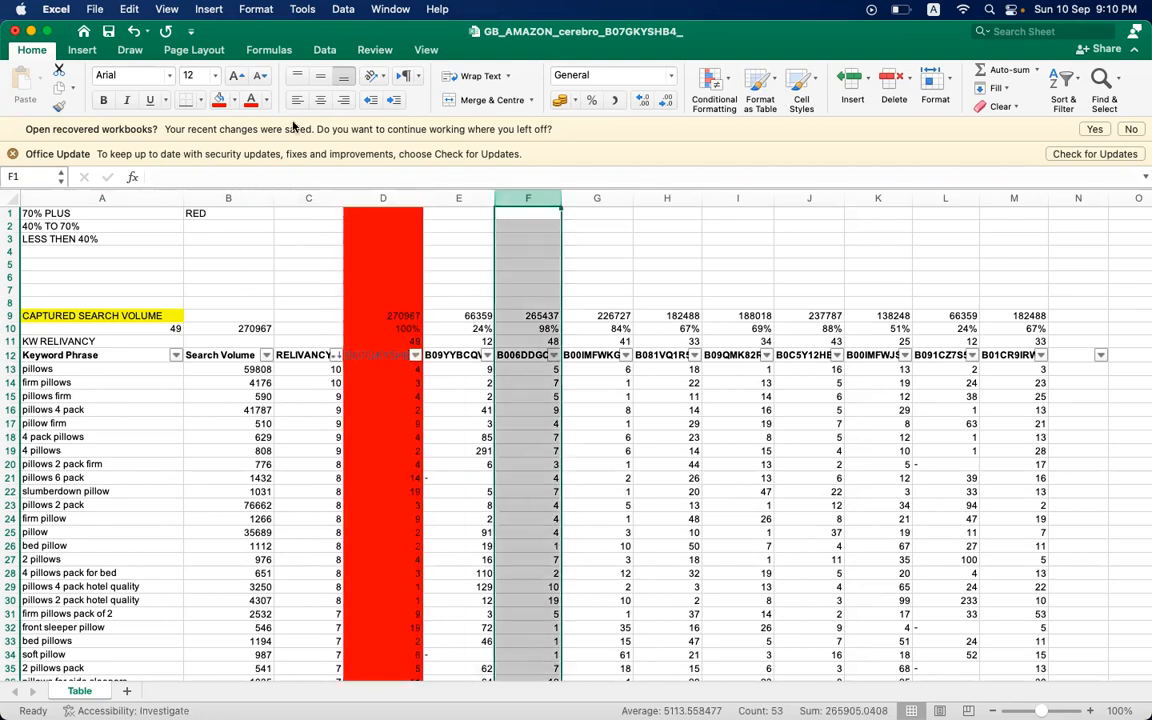
{"action": "left_click", "coordinate": [222, 103]}
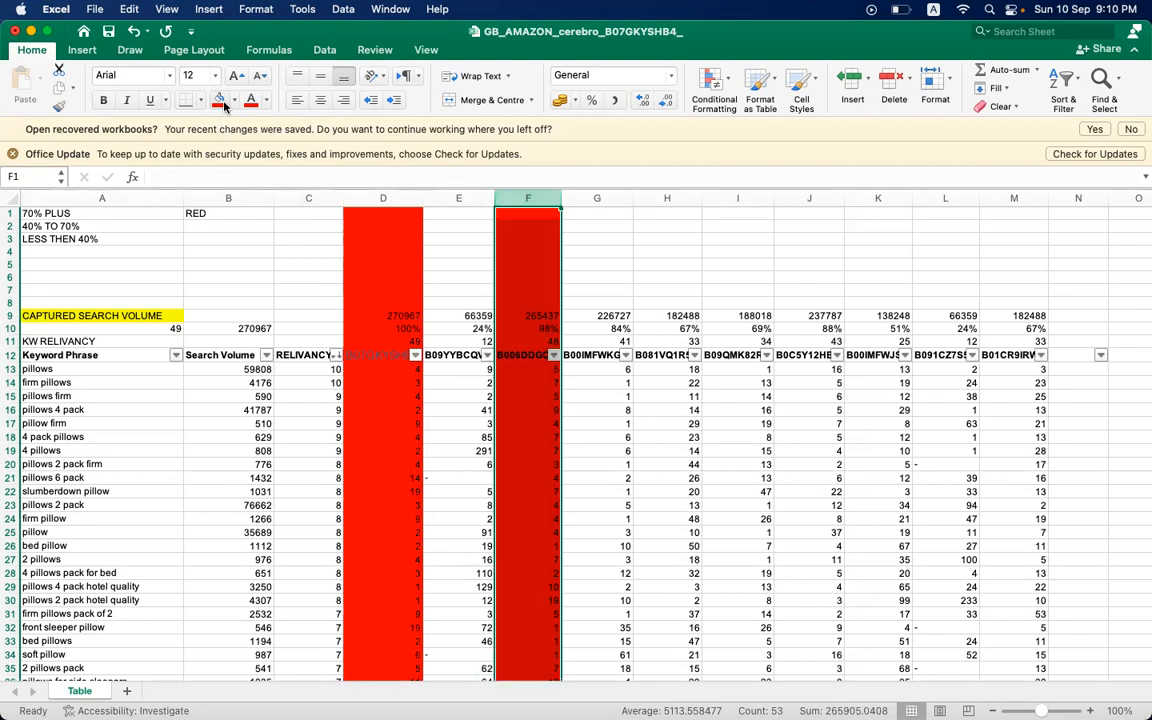
{"action": "left_click", "coordinate": [598, 198]}
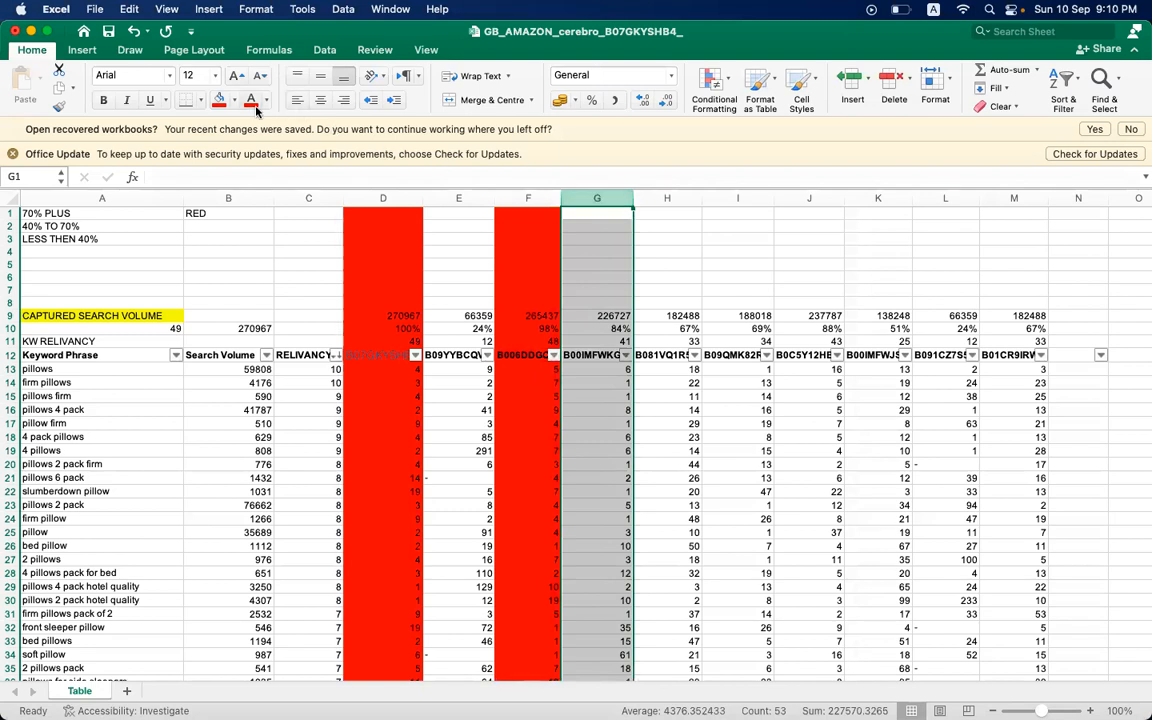
{"action": "left_click", "coordinate": [218, 100]}
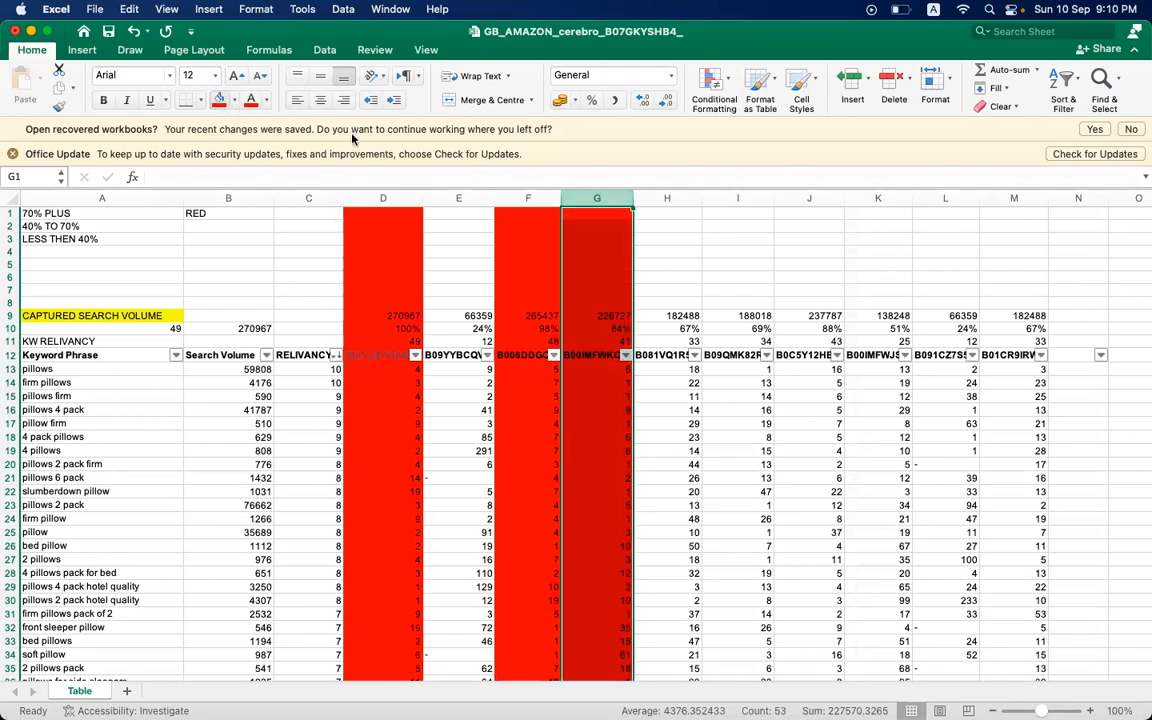
{"action": "left_click", "coordinate": [803, 195]}
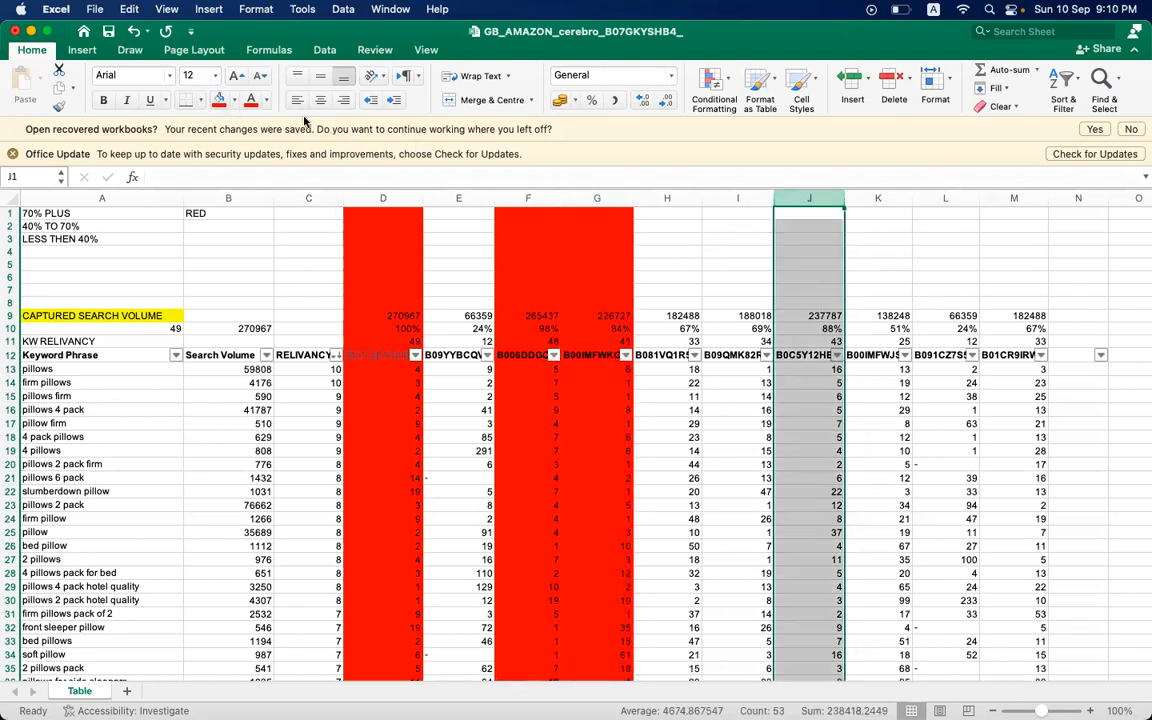
{"action": "left_click", "coordinate": [212, 99]}
{"action": "left_click", "coordinate": [863, 299]}
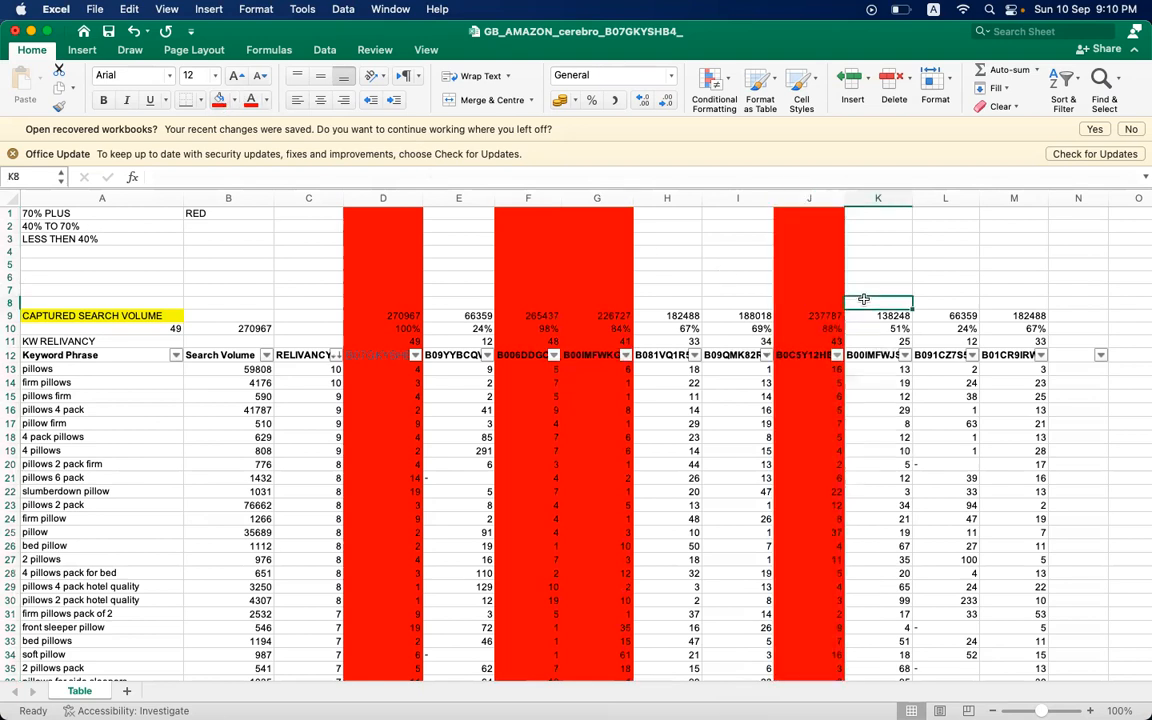
- Enter the colour label GREEN in B2 beside the 40% TO 70% range
{"action": "left_click", "coordinate": [667, 328]}
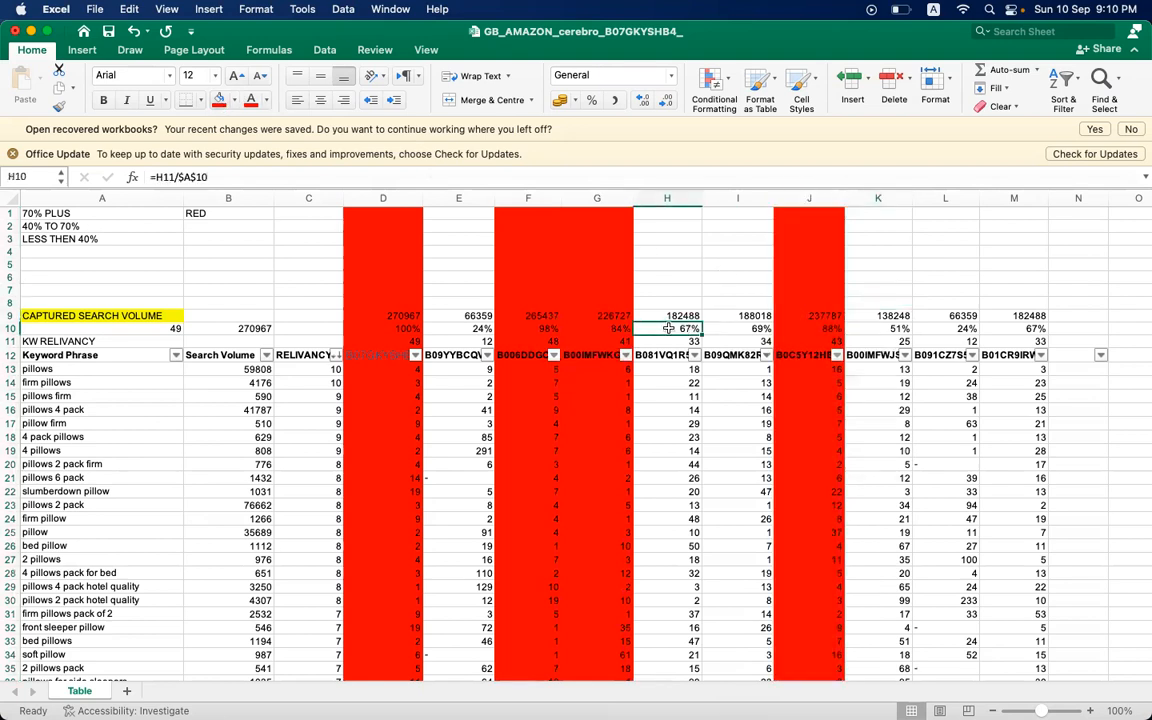
{"action": "left_click", "coordinate": [215, 251]}
{"action": "left_click", "coordinate": [219, 229]}
{"action": "type", "text": "GREEN"}
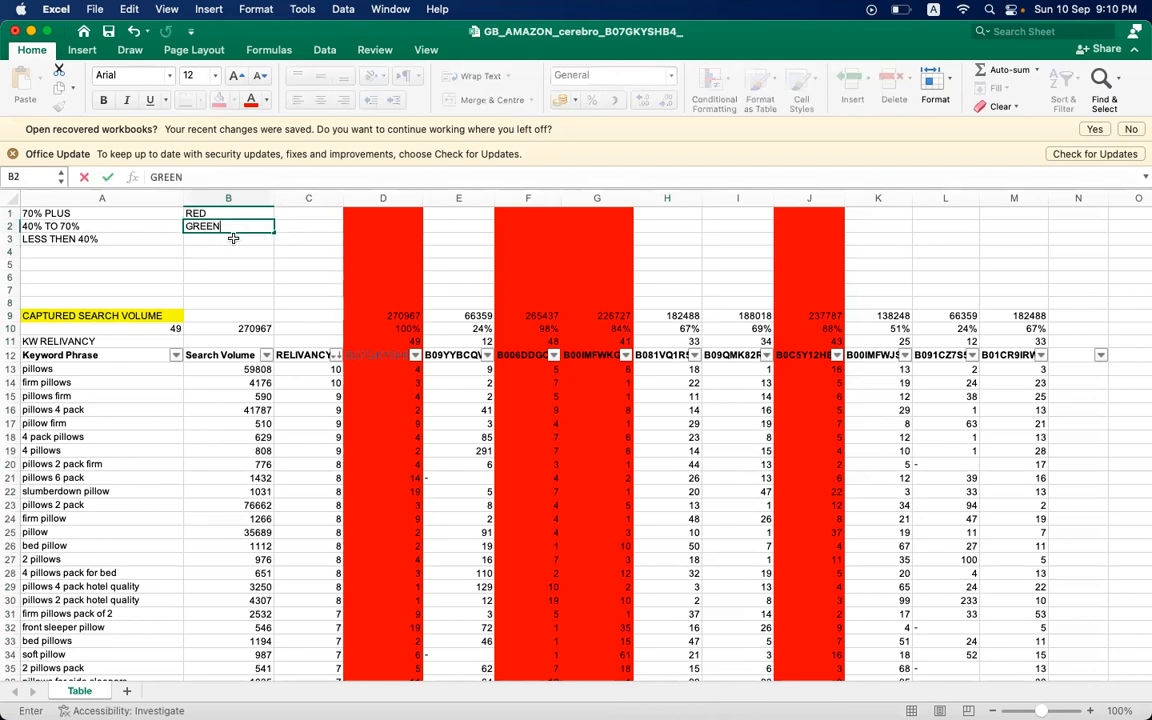
{"action": "left_click", "coordinate": [233, 238]}
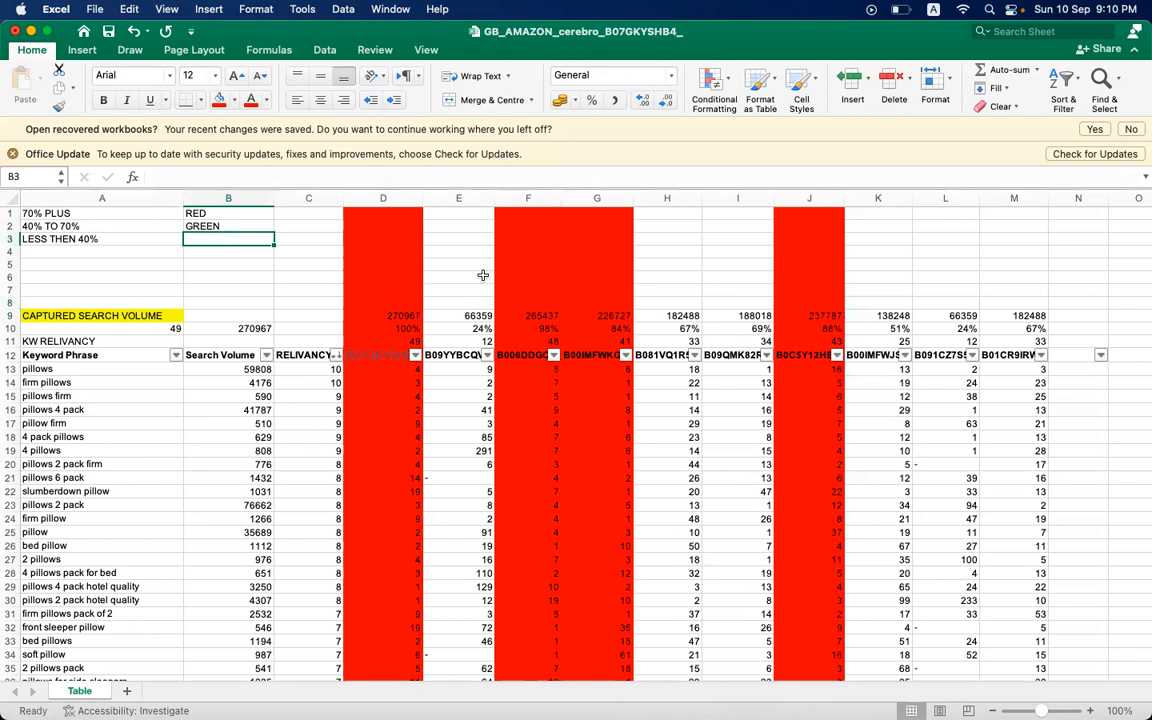
- Fill columns H, I, K and M with green to mark the ASINs with a 40% to 70% keyword share
{"action": "left_click", "coordinate": [667, 198]}
{"action": "key", "text": "shift+Right"}
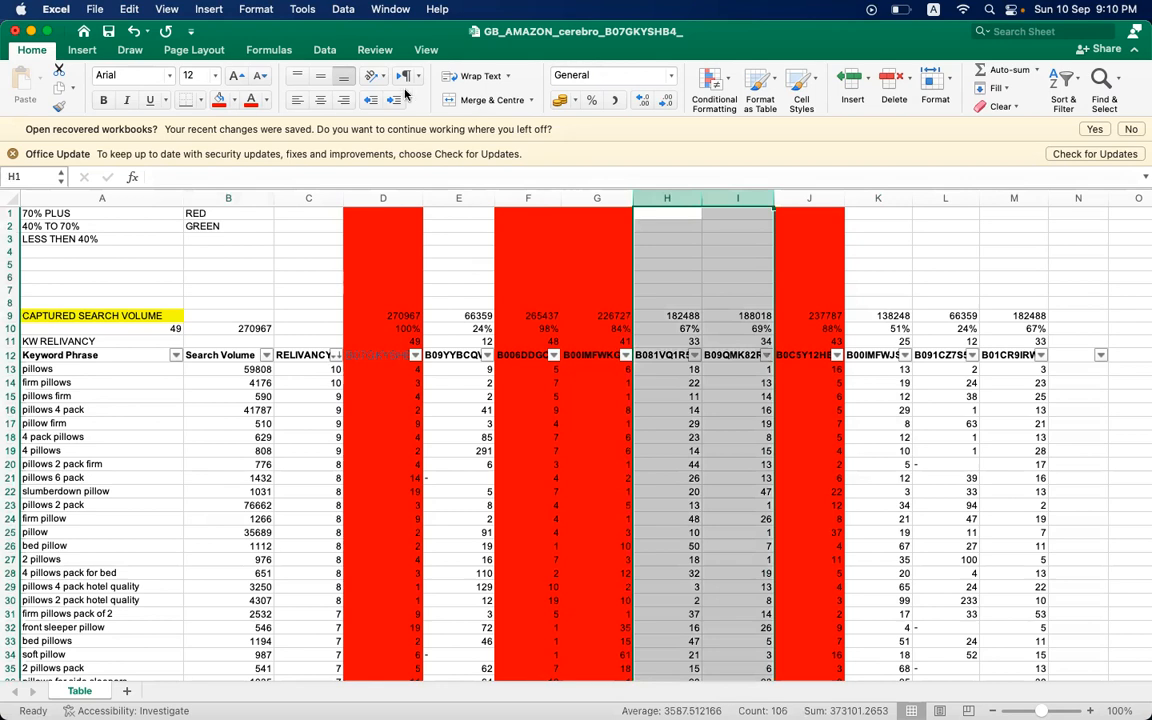
{"action": "left_click", "coordinate": [234, 100]}
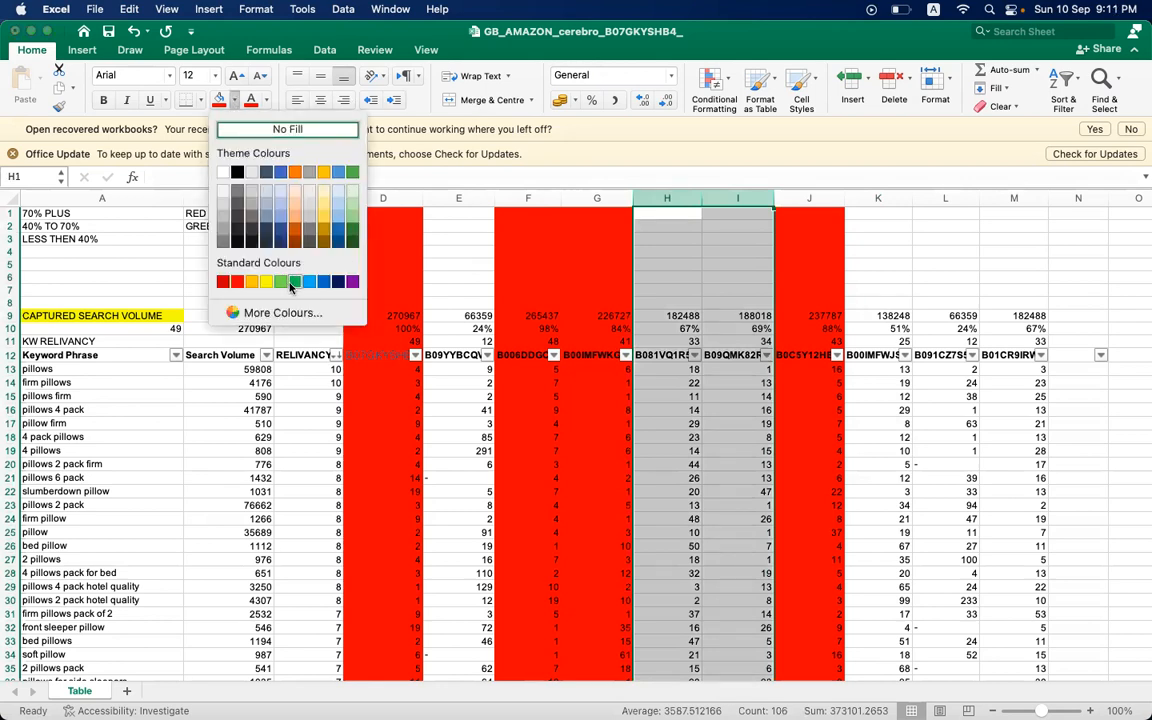
{"action": "left_click", "coordinate": [294, 282]}
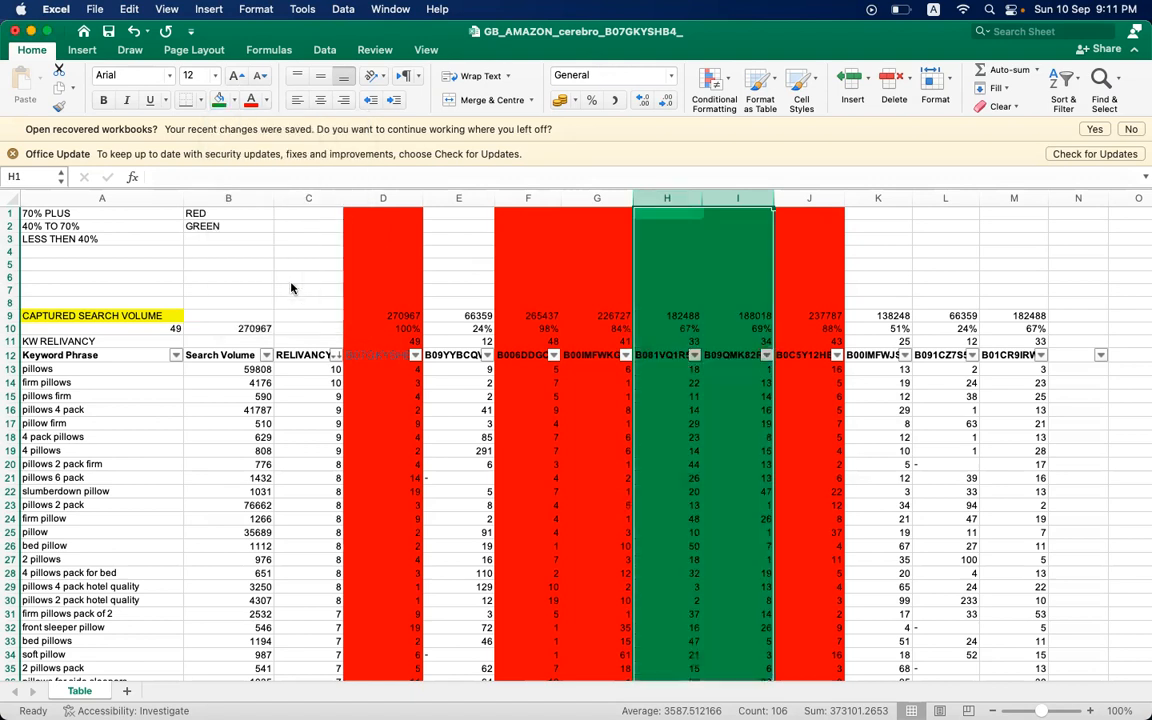
{"action": "left_click", "coordinate": [877, 199]}
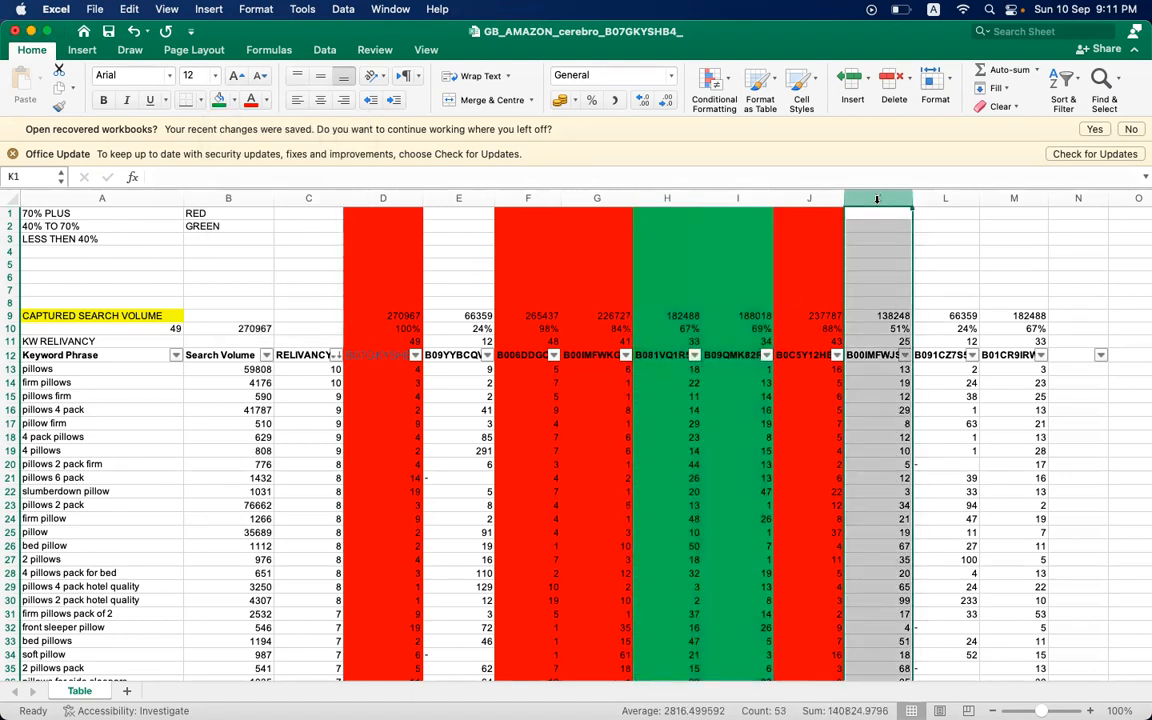
{"action": "left_click", "coordinate": [217, 99]}
{"action": "left_click", "coordinate": [1014, 198]}
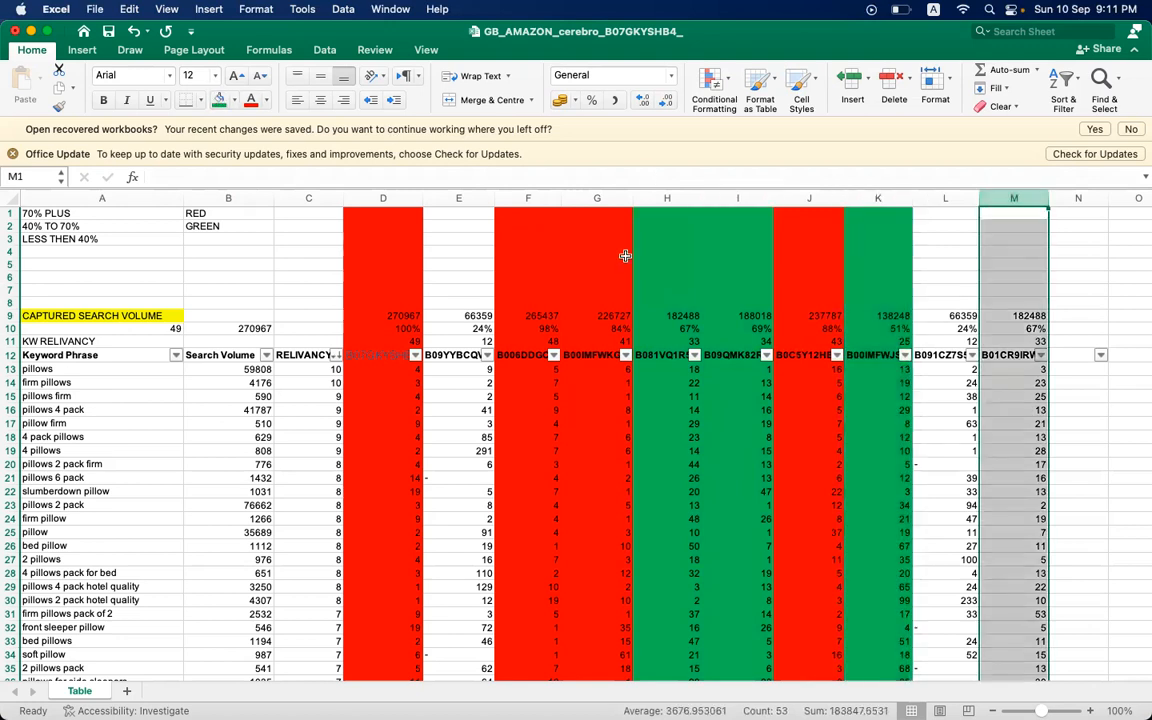
{"action": "left_click", "coordinate": [217, 99]}
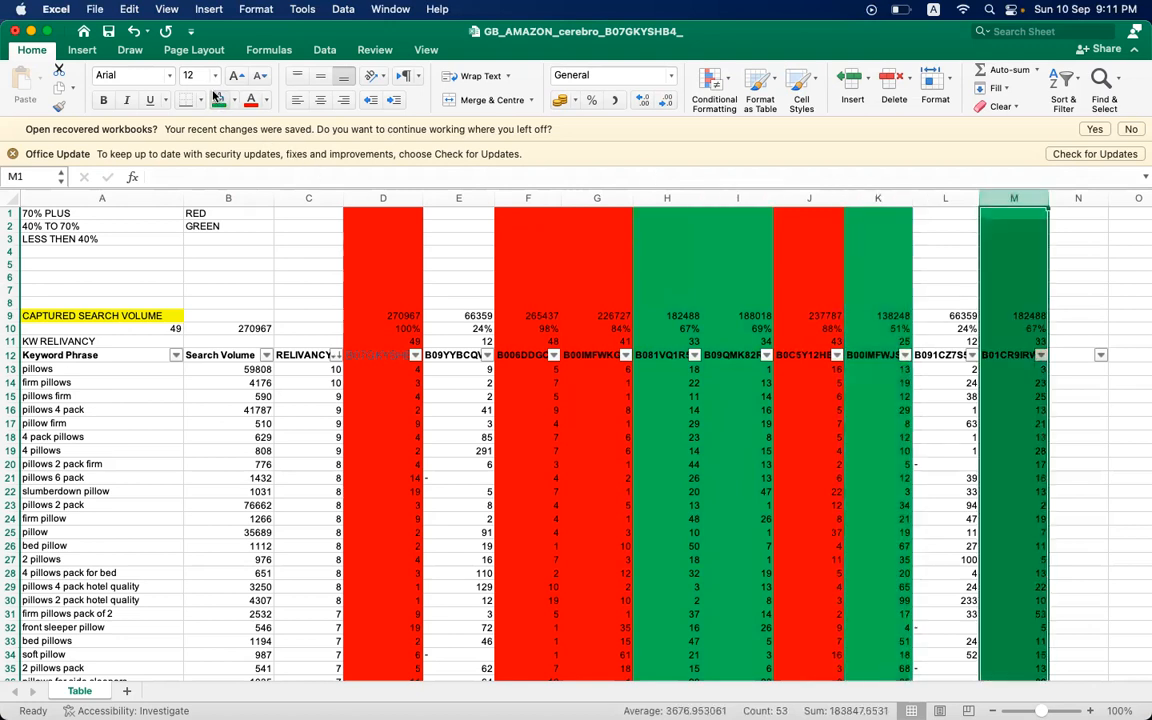
- Enter the colour label YELLOW in B3 and fill column E, an ASIN below 40% share, with a light gold shade
{"action": "left_click", "coordinate": [212, 243]}
{"action": "type", "text": "YELLOW"}
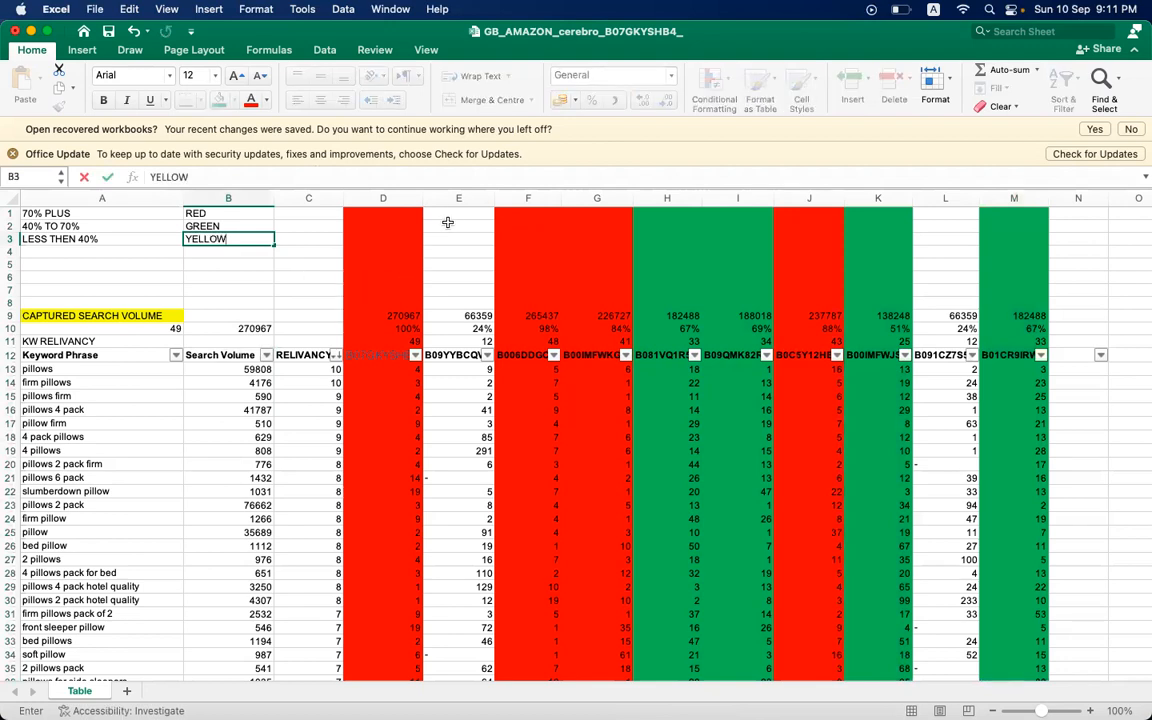
{"action": "left_click", "coordinate": [455, 198]}
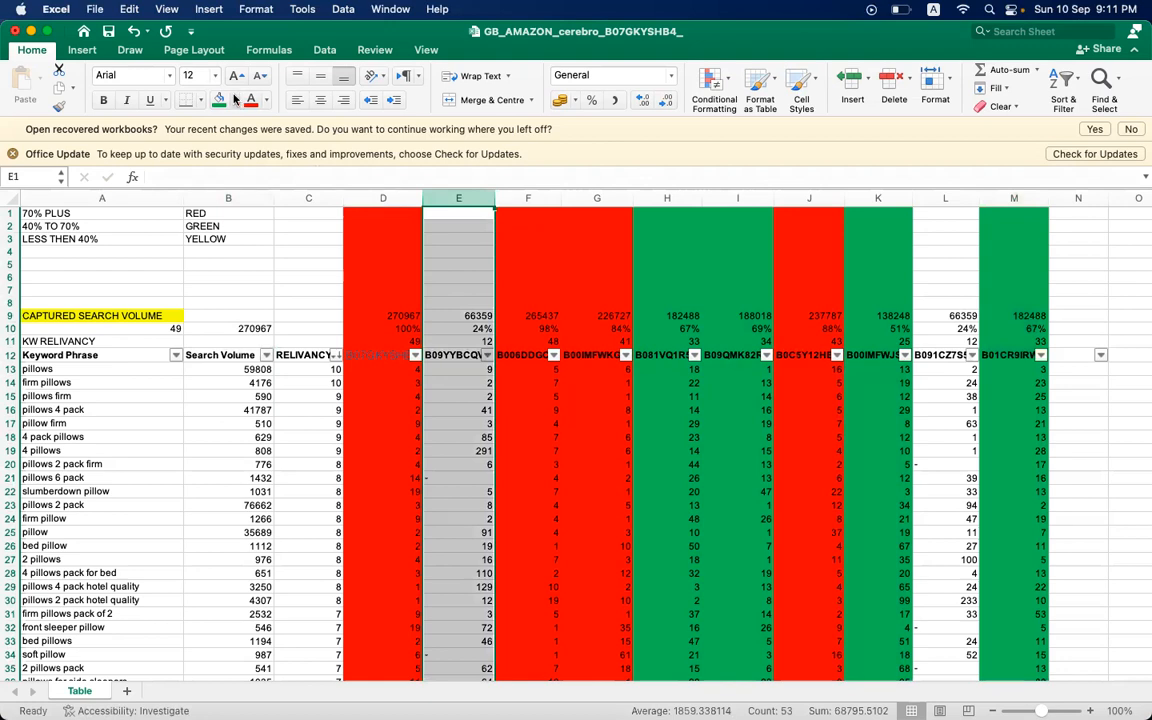
{"action": "left_click", "coordinate": [235, 99]}
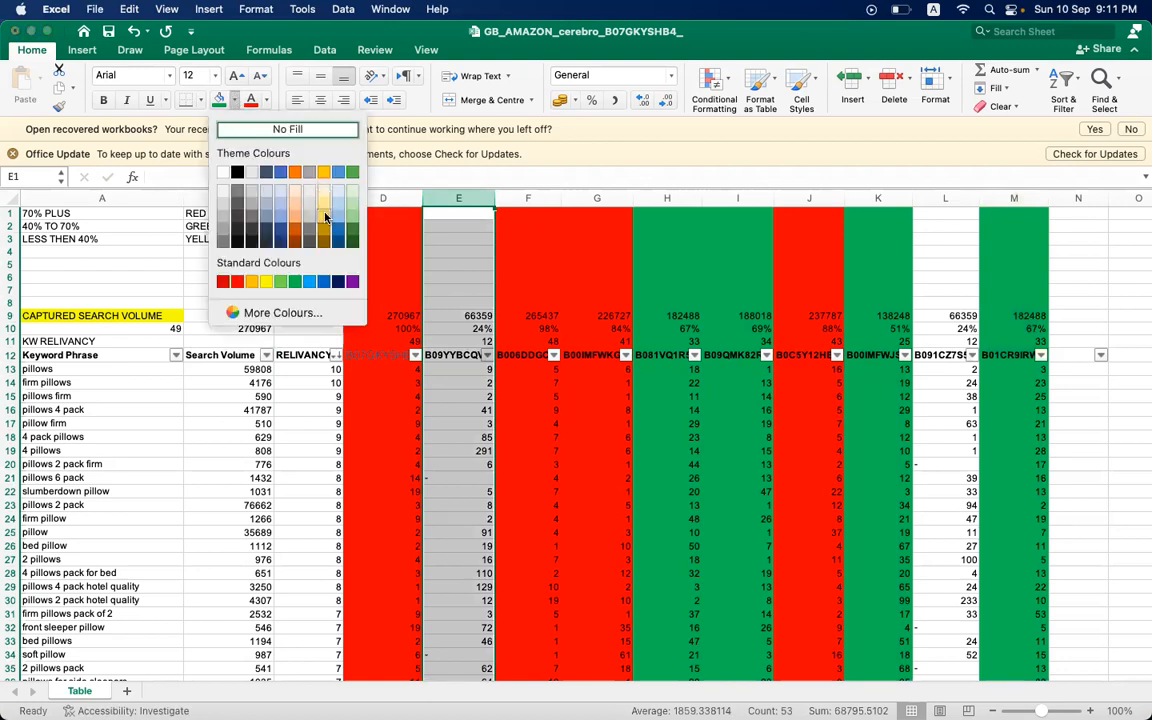
{"action": "left_click", "coordinate": [325, 217]}
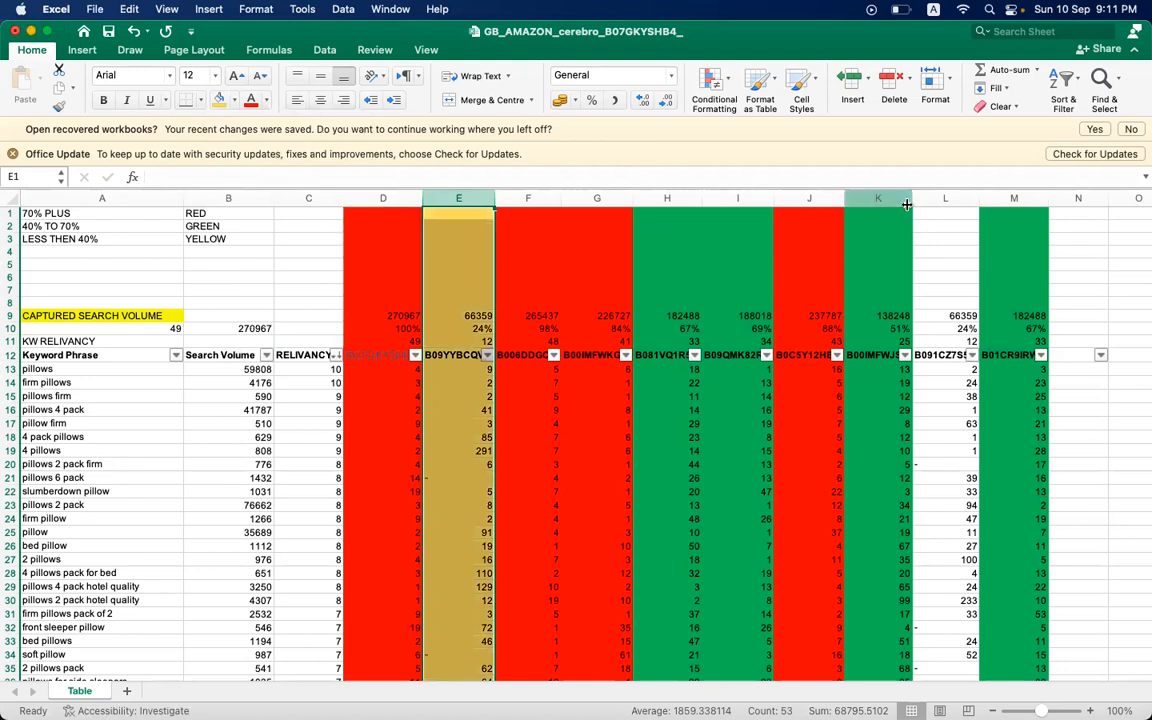
{"action": "left_click", "coordinate": [945, 198]}
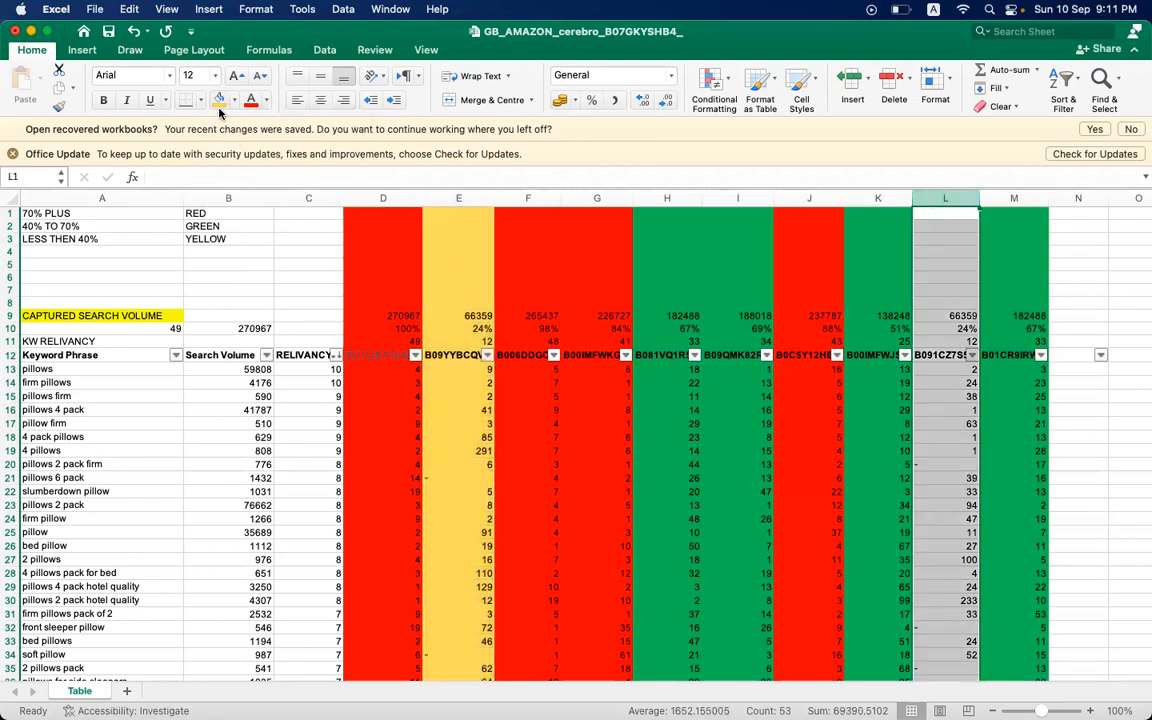
{"action": "left_click", "coordinate": [652, 406]}
{"action": "left_click", "coordinate": [652, 406]}
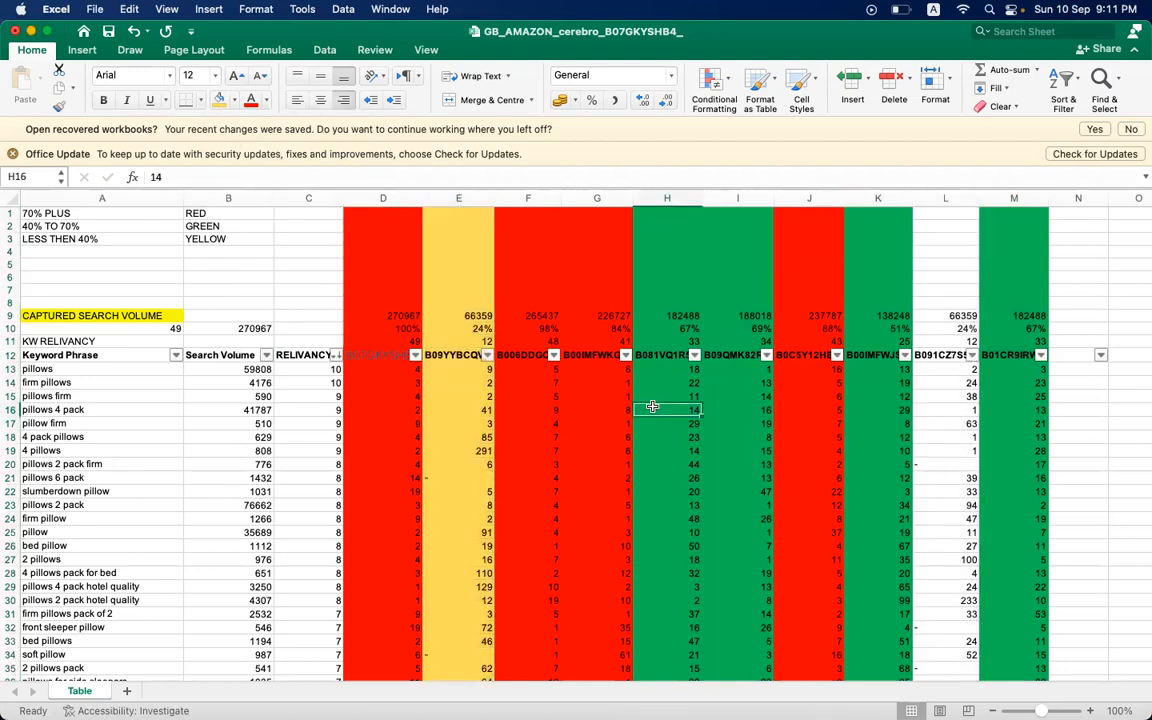
{"action": "left_click", "coordinate": [417, 250]}
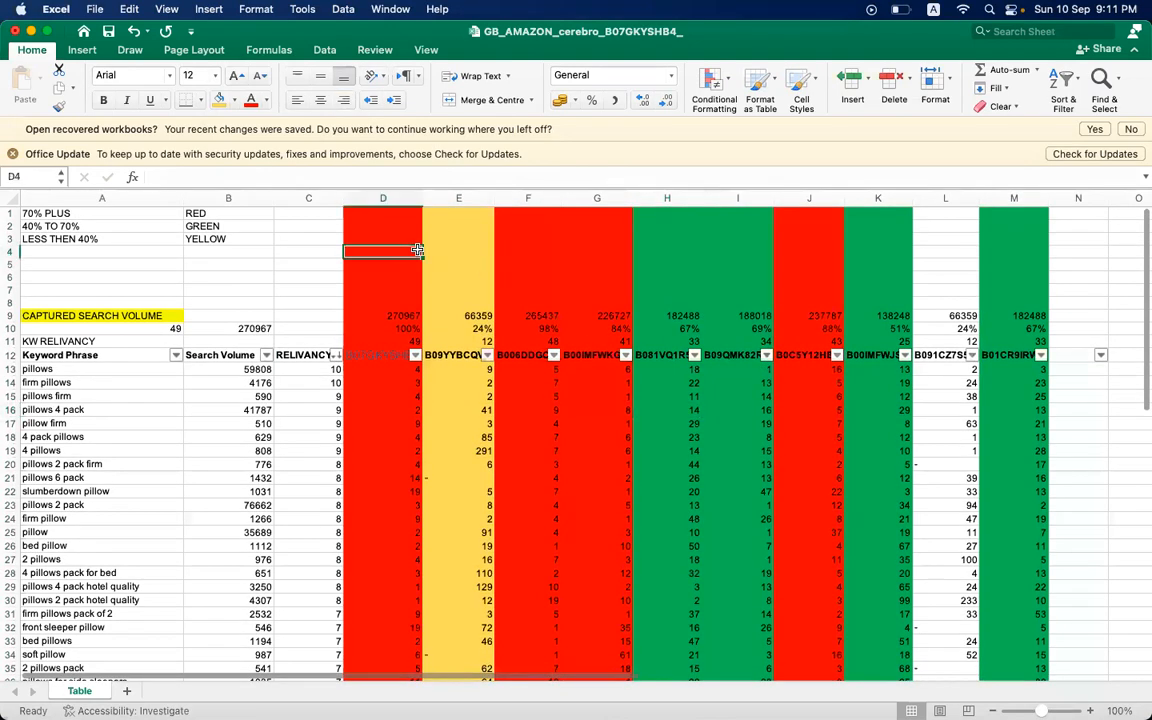
{"action": "left_click", "coordinate": [374, 401]}
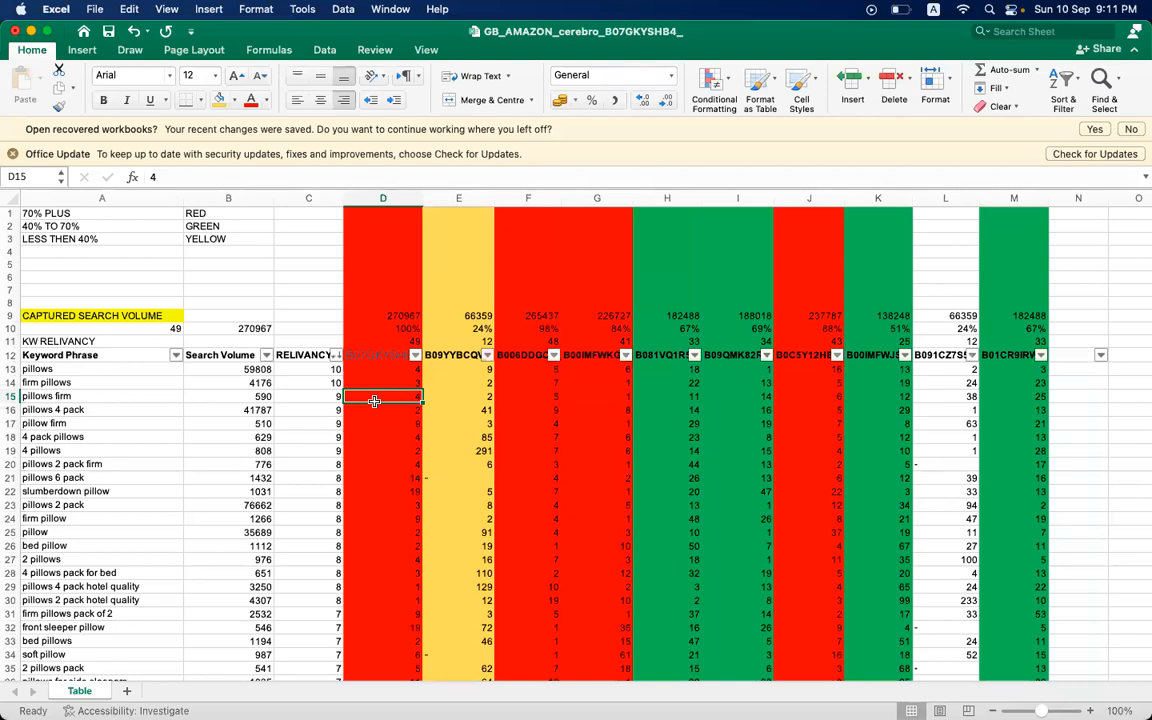
{"action": "left_click", "coordinate": [302, 226]}
{"action": "left_click", "coordinate": [380, 227]}
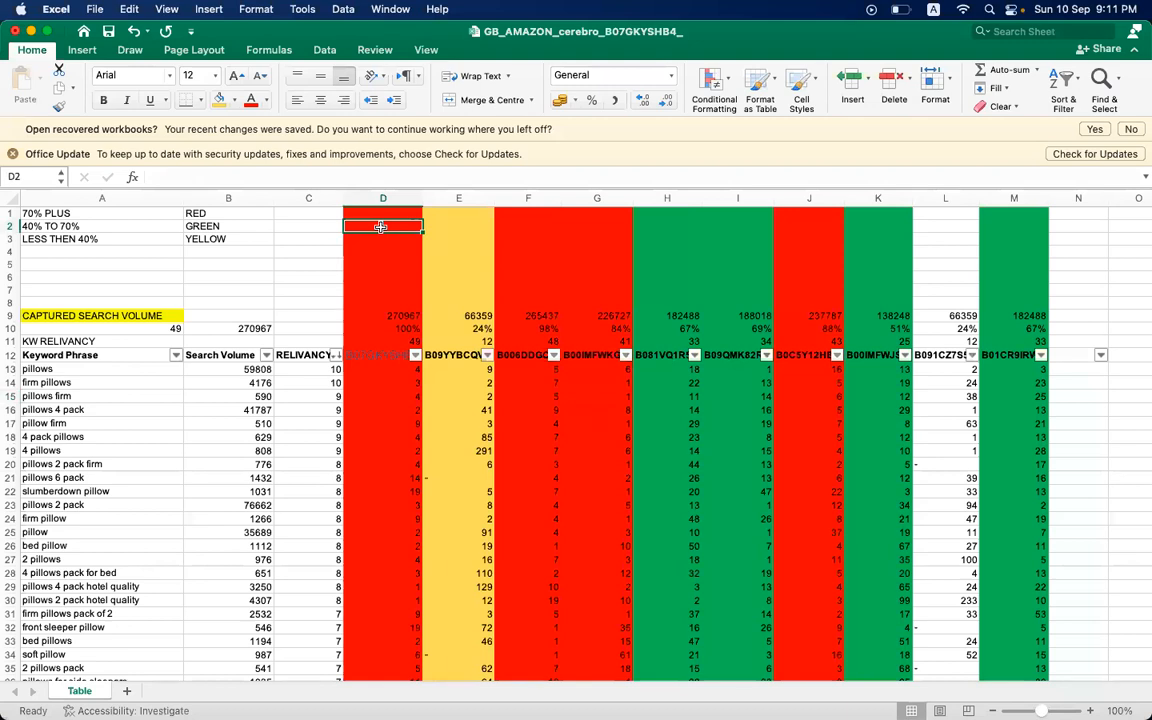
{"action": "left_click", "coordinate": [302, 227]}
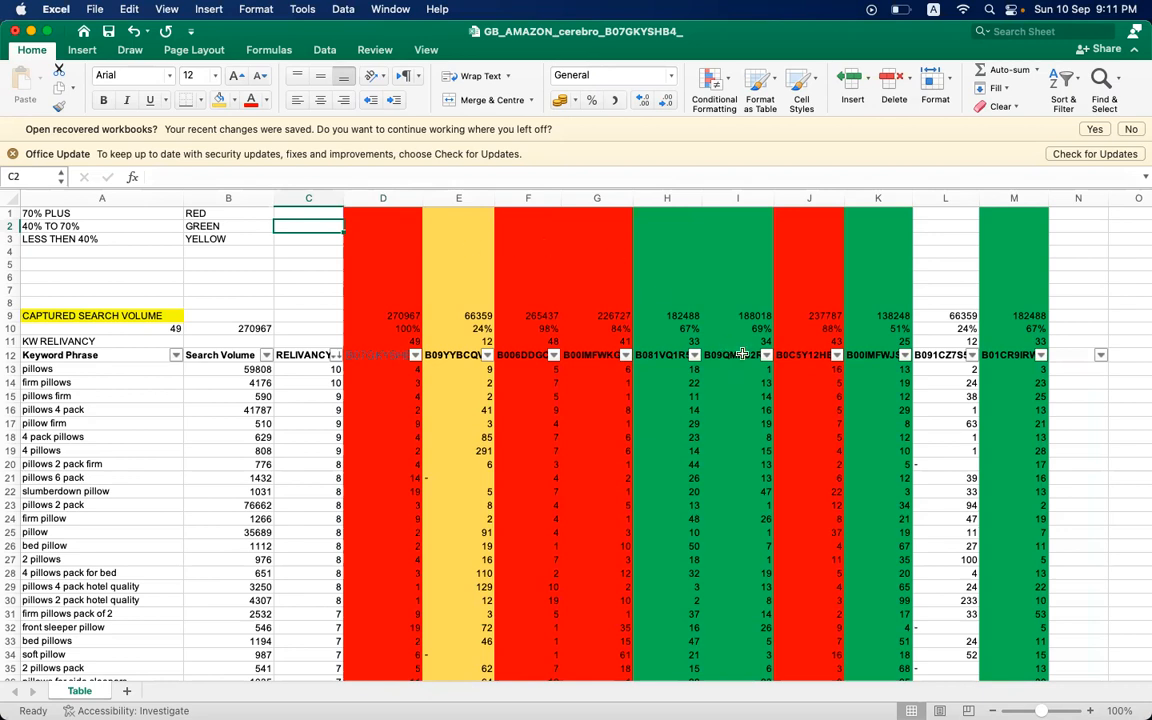
{"action": "left_click", "coordinate": [812, 279]}
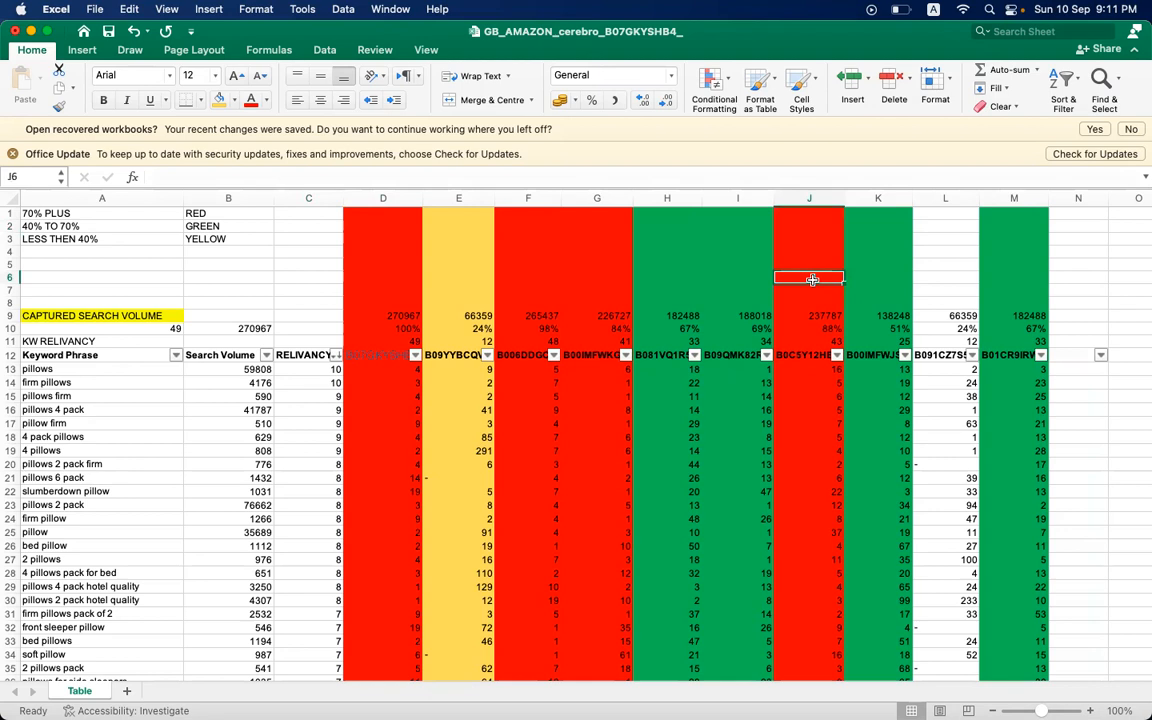
{"action": "left_click", "coordinate": [321, 212]}
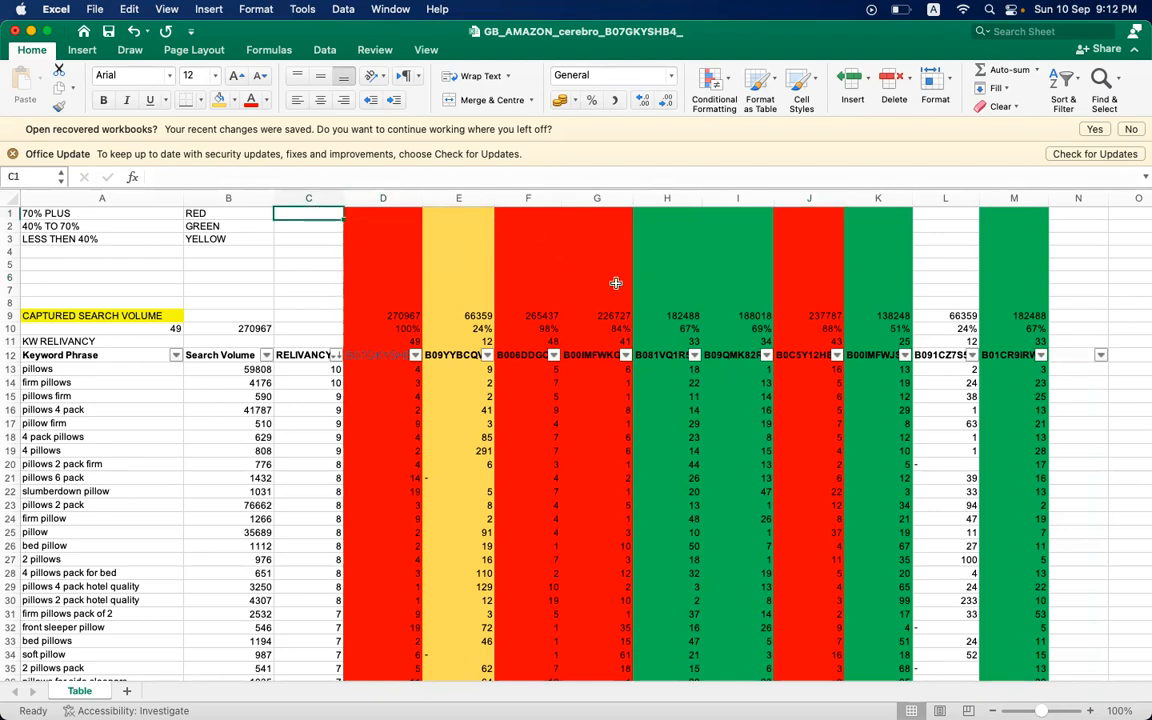
- Try filling columns H and I with red, and undo the fill
{"action": "left_click", "coordinate": [648, 199]}
{"action": "left_click_drag", "start_coordinate": [648, 199], "coordinate": [738, 199]}
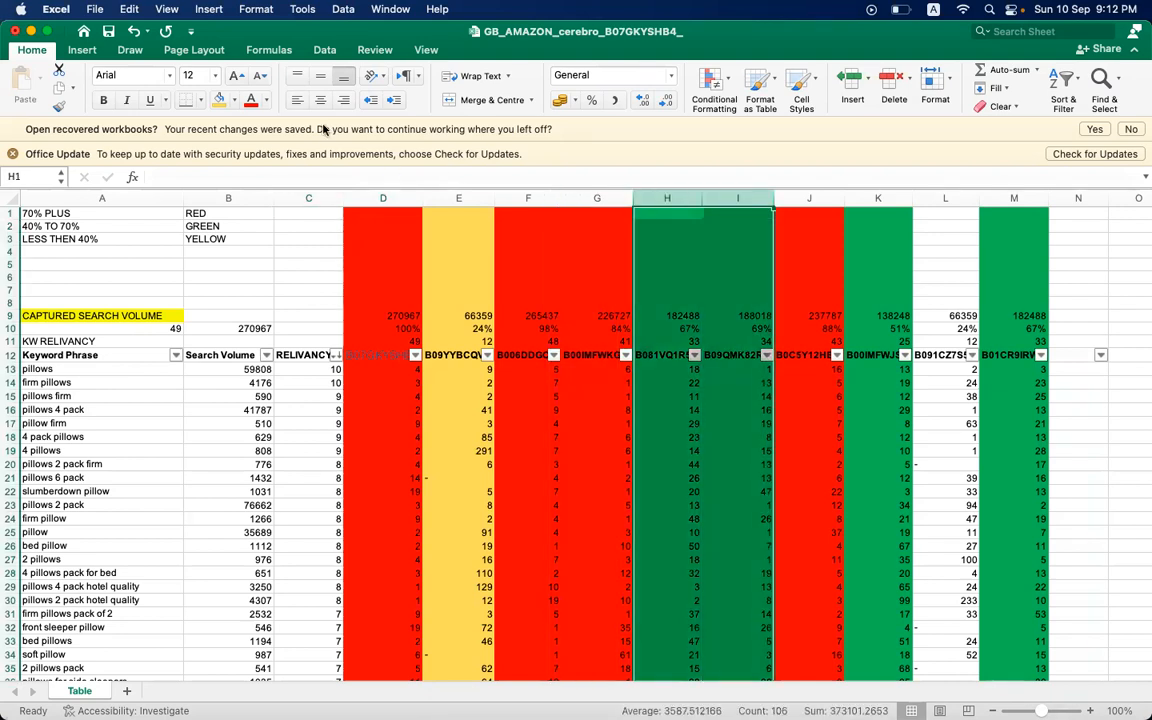
{"action": "left_click", "coordinate": [233, 98]}
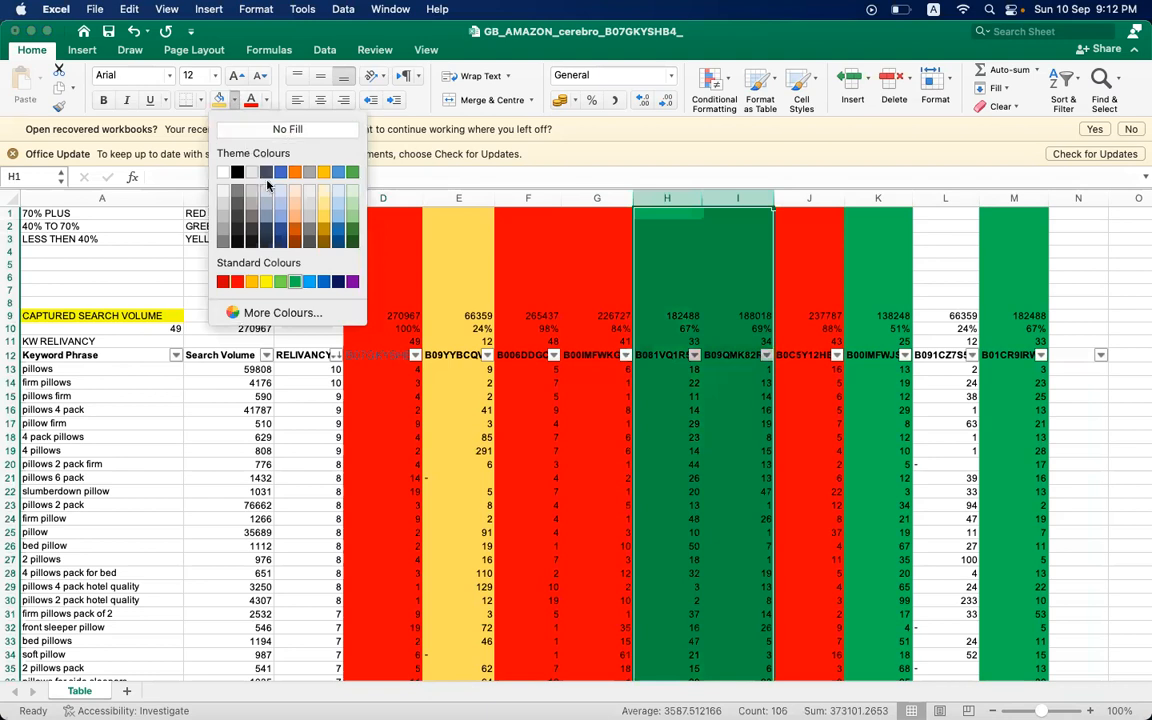
{"action": "left_click", "coordinate": [237, 282]}
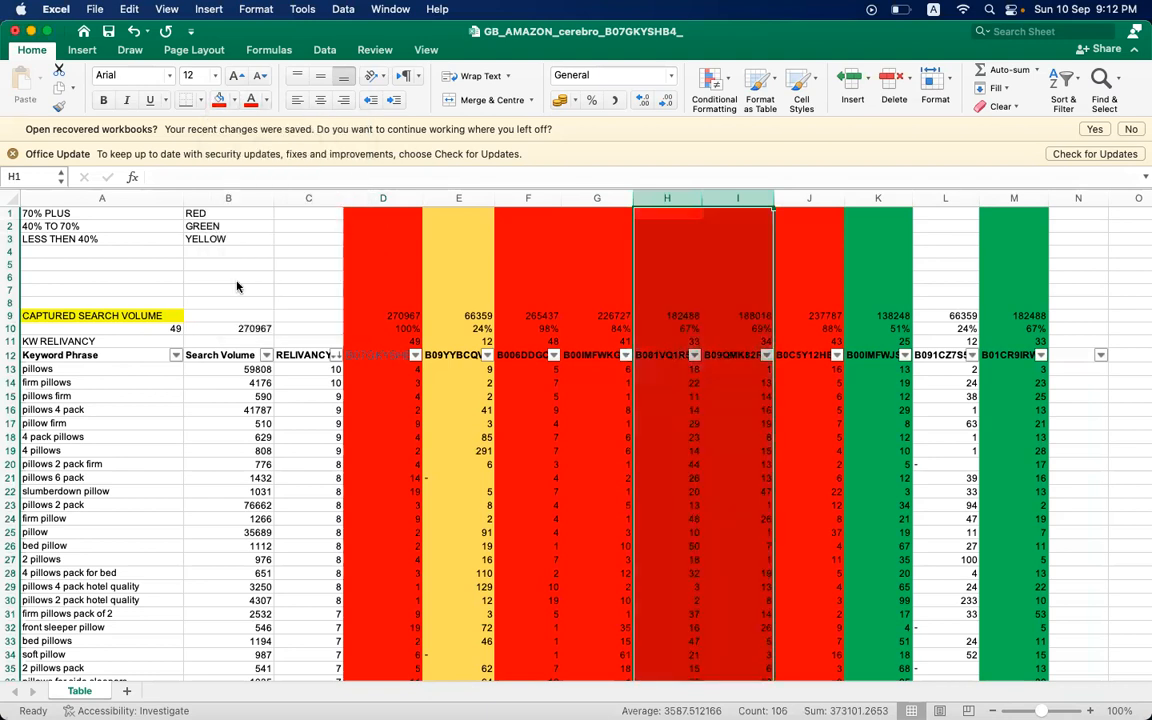
{"action": "key", "text": "super+z"}
{"action": "left_click", "coordinate": [668, 397]}
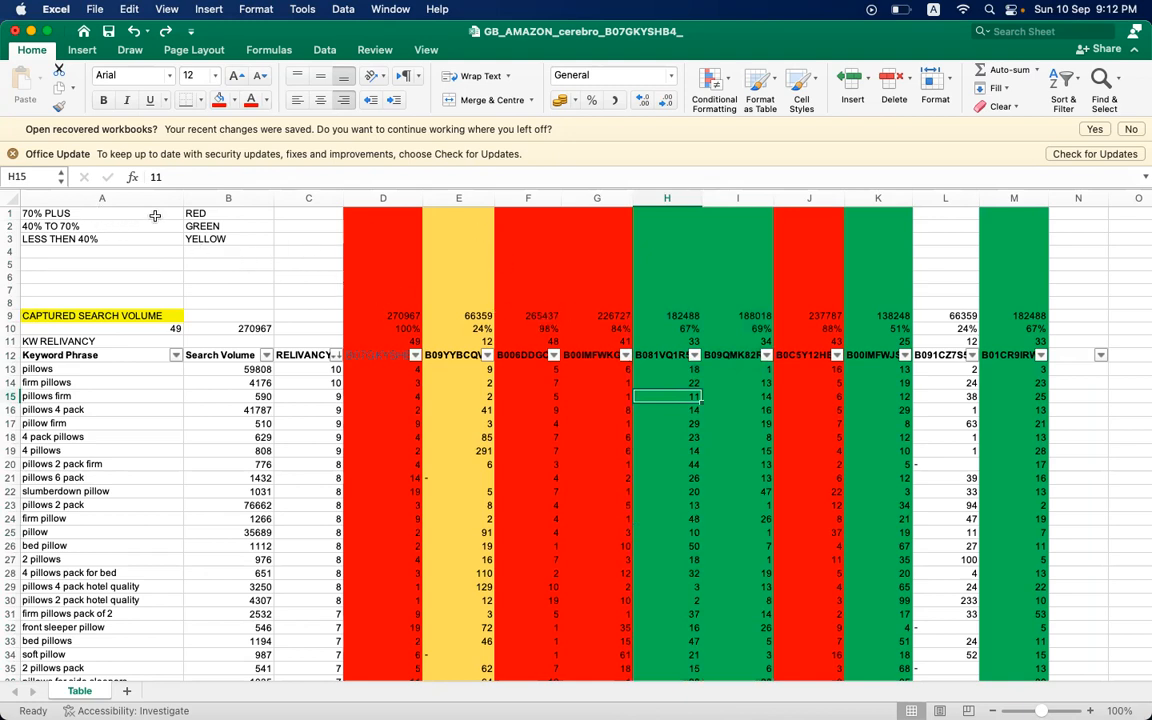
- Review the red and green ASIN columns against the share-range colour legend in A1:B3
{"action": "left_click", "coordinate": [371, 232]}
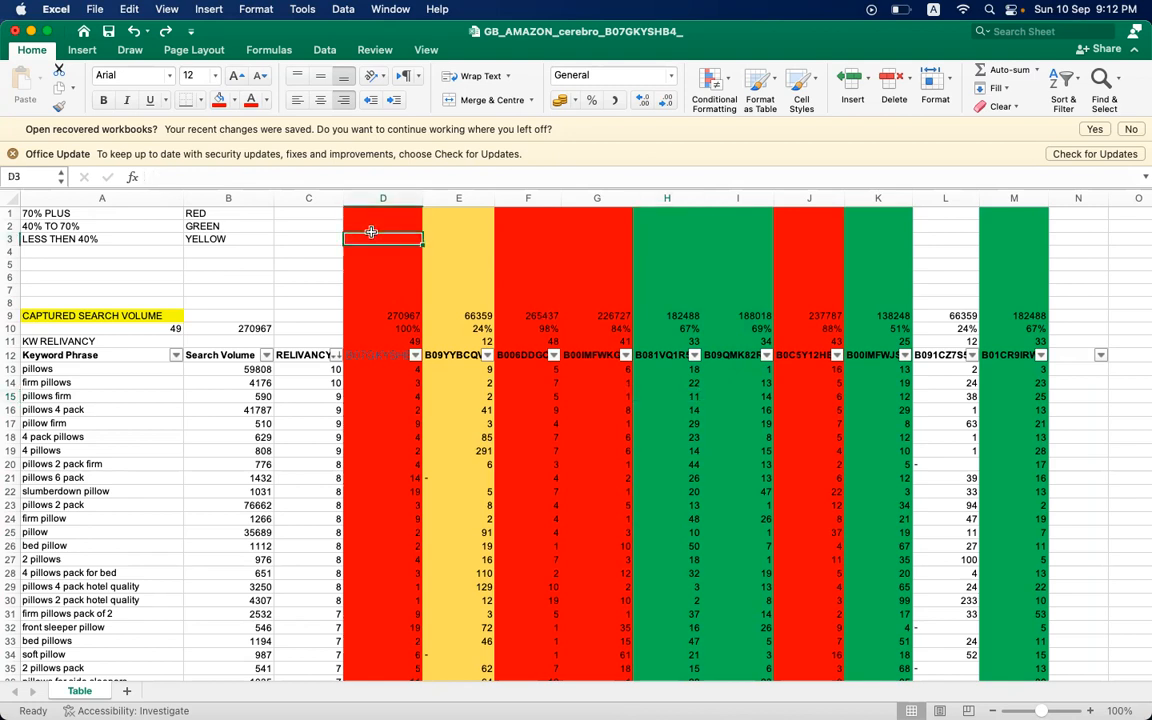
{"action": "left_click", "coordinate": [532, 238]}
{"action": "left_click", "coordinate": [625, 252]}
{"action": "left_click", "coordinate": [825, 258]}
{"action": "left_click", "coordinate": [233, 277]}
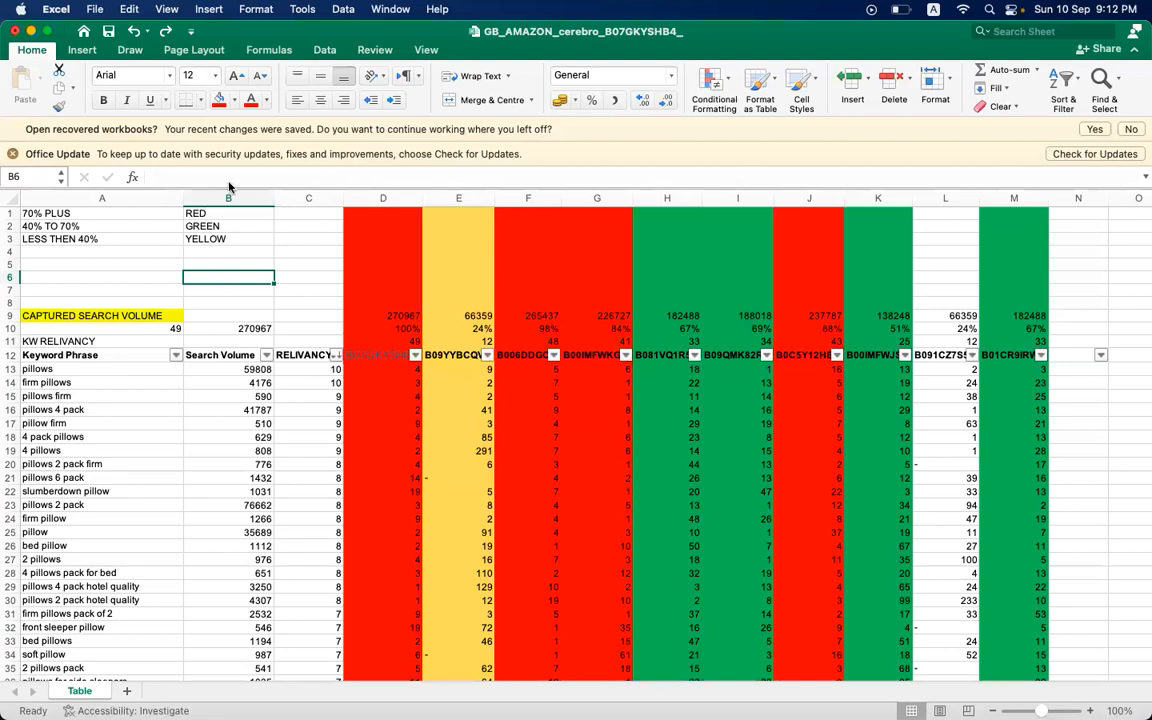
{"action": "left_click", "coordinate": [540, 238]}
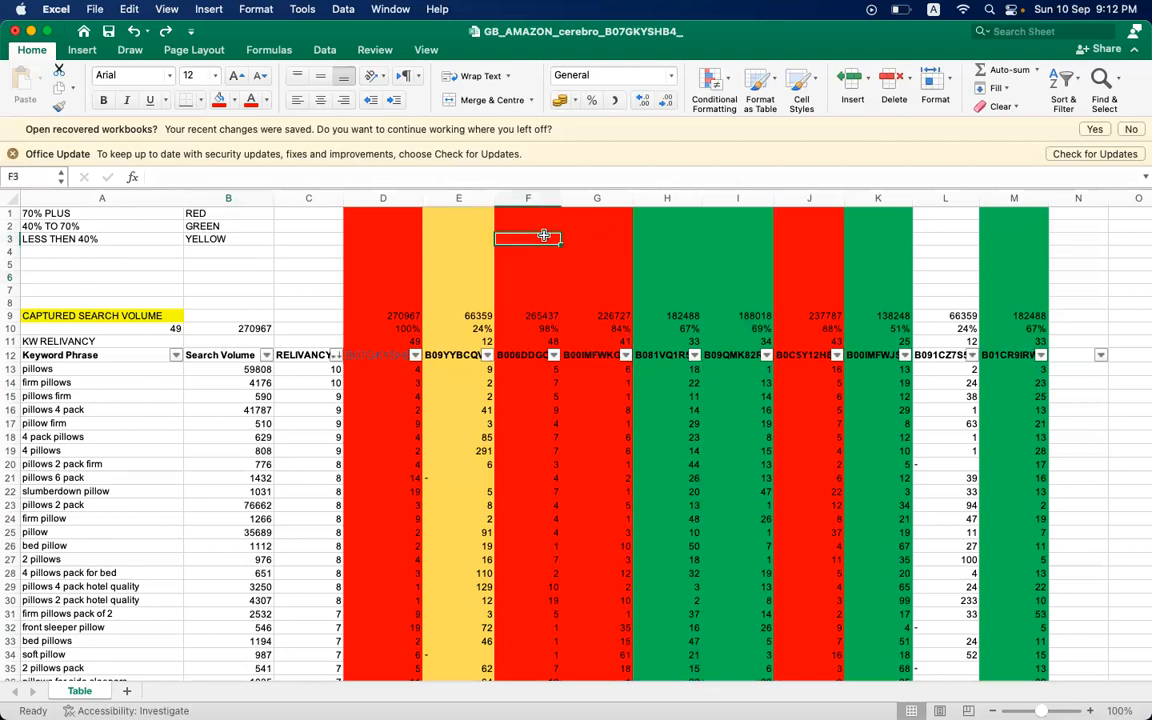
{"action": "left_click", "coordinate": [262, 231]}
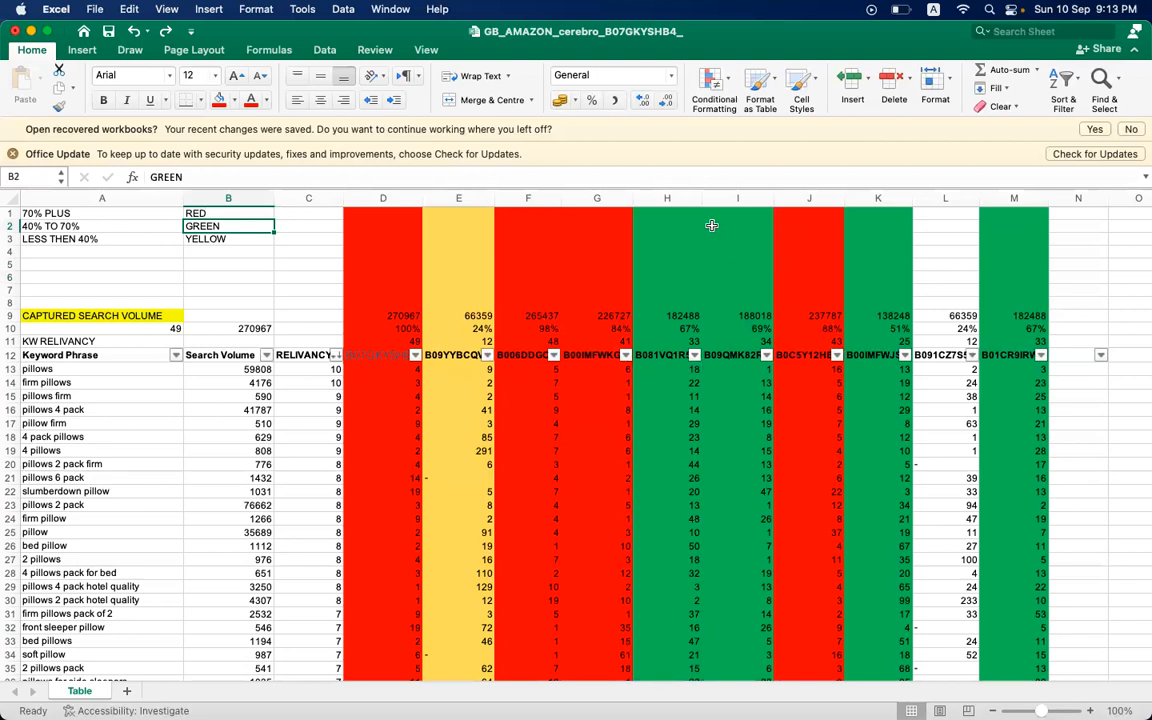
{"action": "left_click", "coordinate": [670, 197]}
{"action": "left_click", "coordinate": [738, 197]}
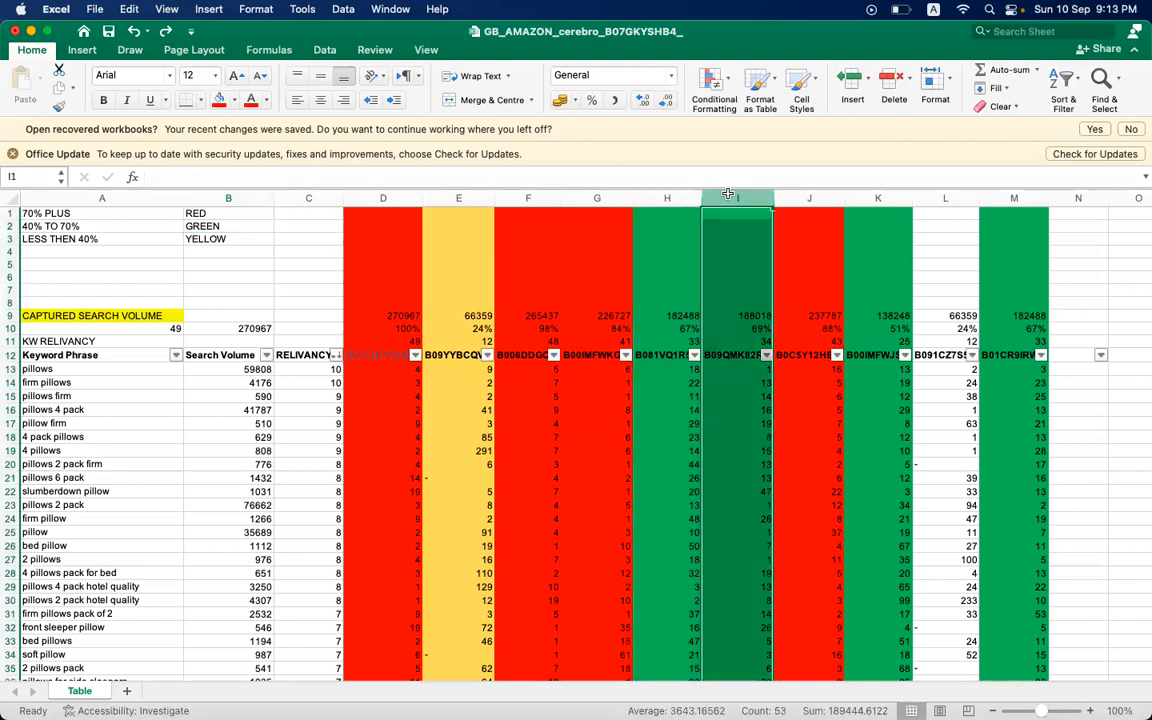
{"action": "left_click", "coordinate": [857, 199]}
{"action": "left_click", "coordinate": [999, 227]}
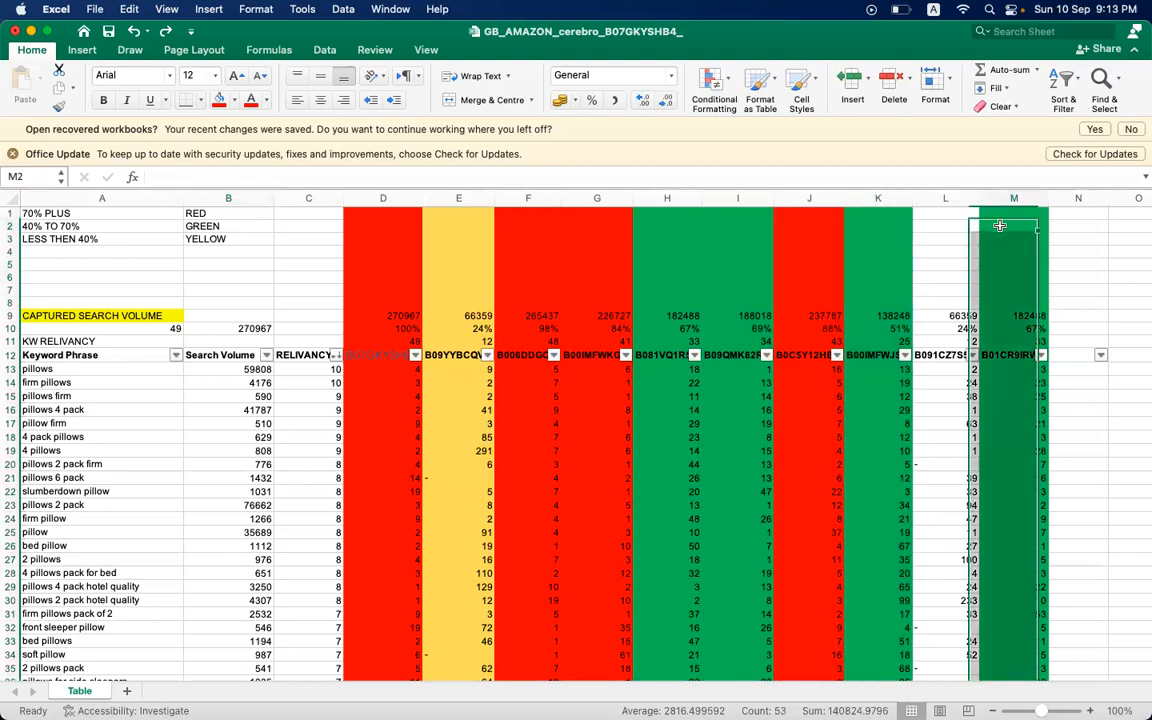
- Fill column L, the remaining ASIN with a keyword share below 40%, with standard yellow
{"action": "left_click", "coordinate": [946, 198]}
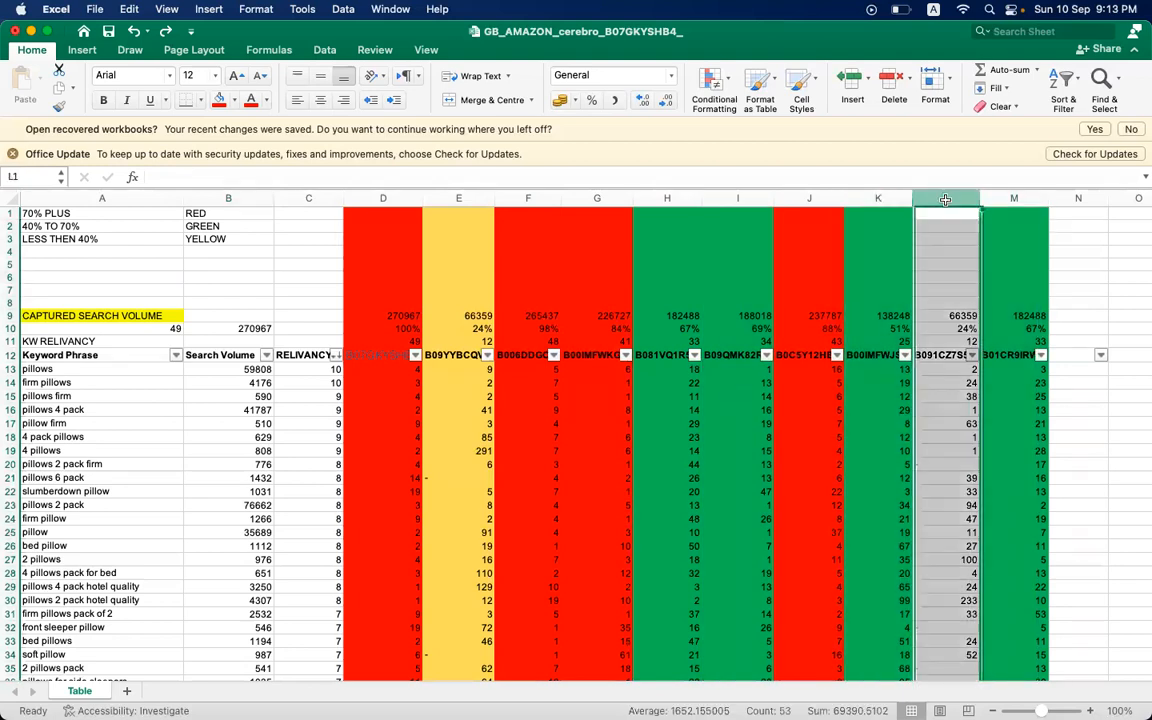
{"action": "left_click", "coordinate": [234, 100]}
{"action": "left_click", "coordinate": [352, 172]}
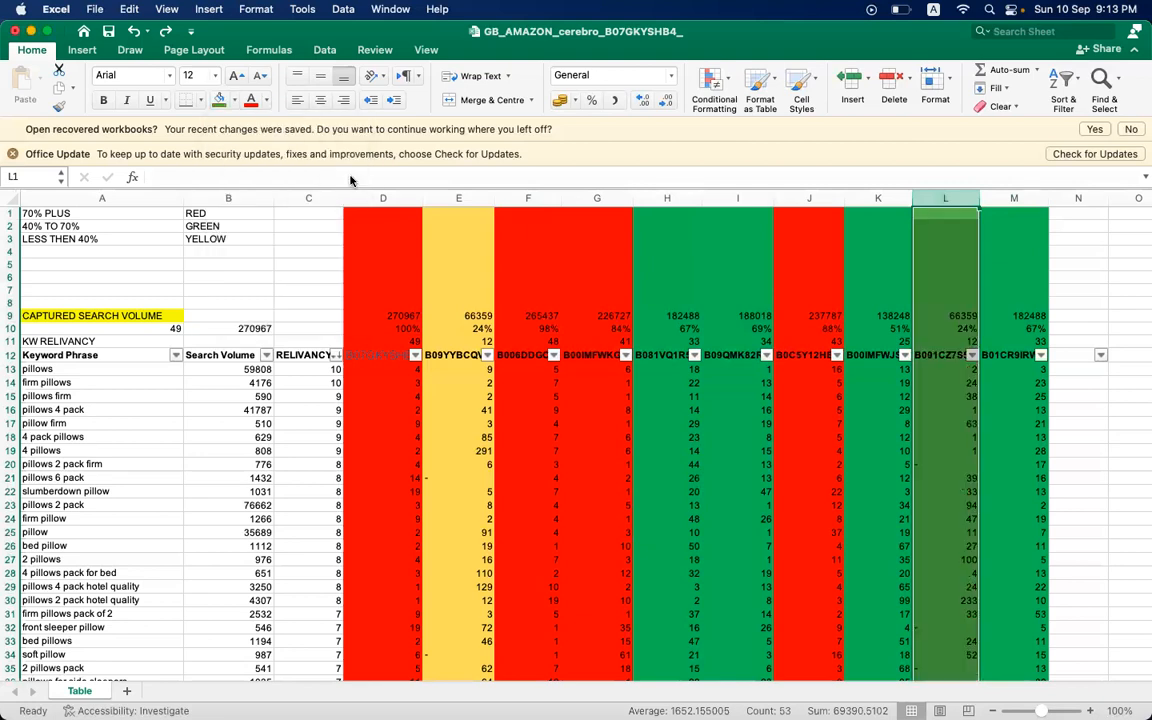
{"action": "left_click", "coordinate": [234, 100]}
{"action": "left_click", "coordinate": [265, 281]}
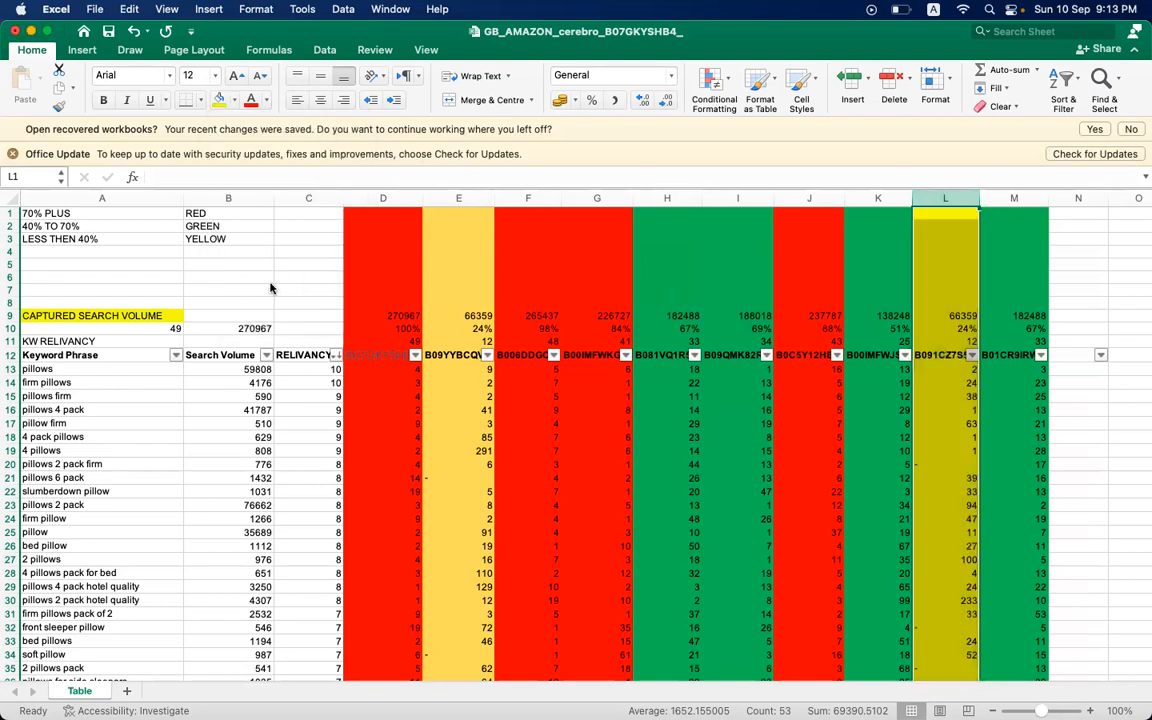
{"action": "left_click", "coordinate": [779, 259]}
{"action": "left_click", "coordinate": [605, 328]}
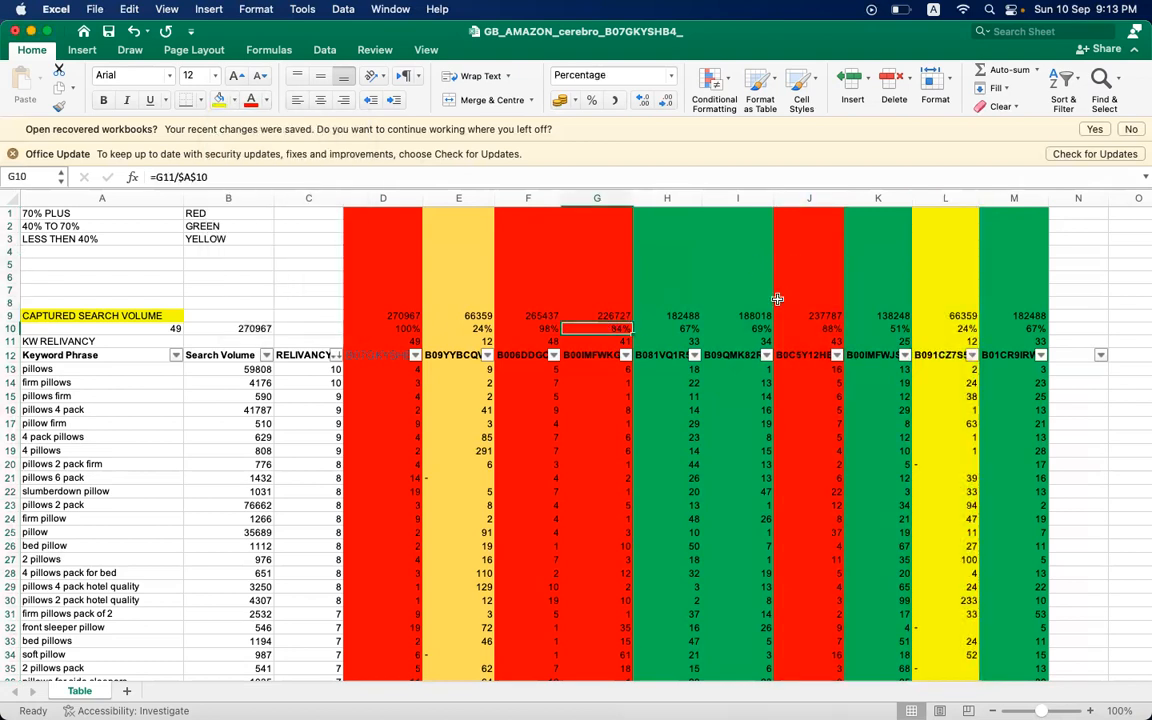
{"action": "left_click", "coordinate": [711, 283]}
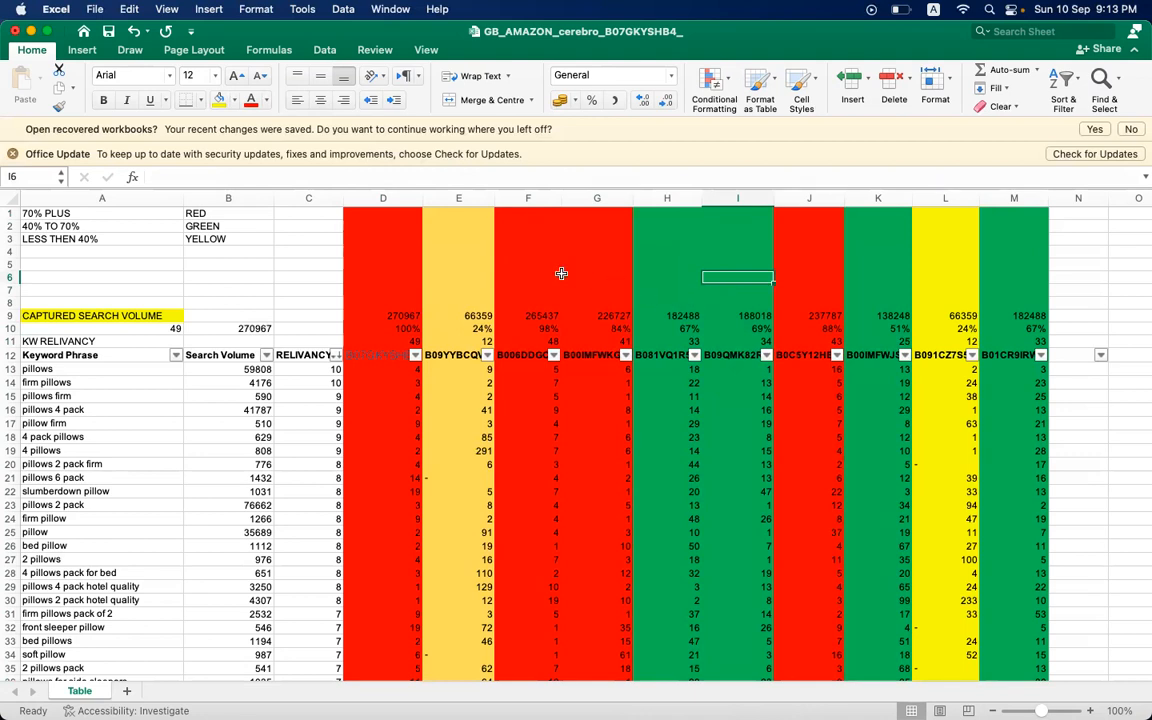
{"action": "left_click", "coordinate": [940, 250]}
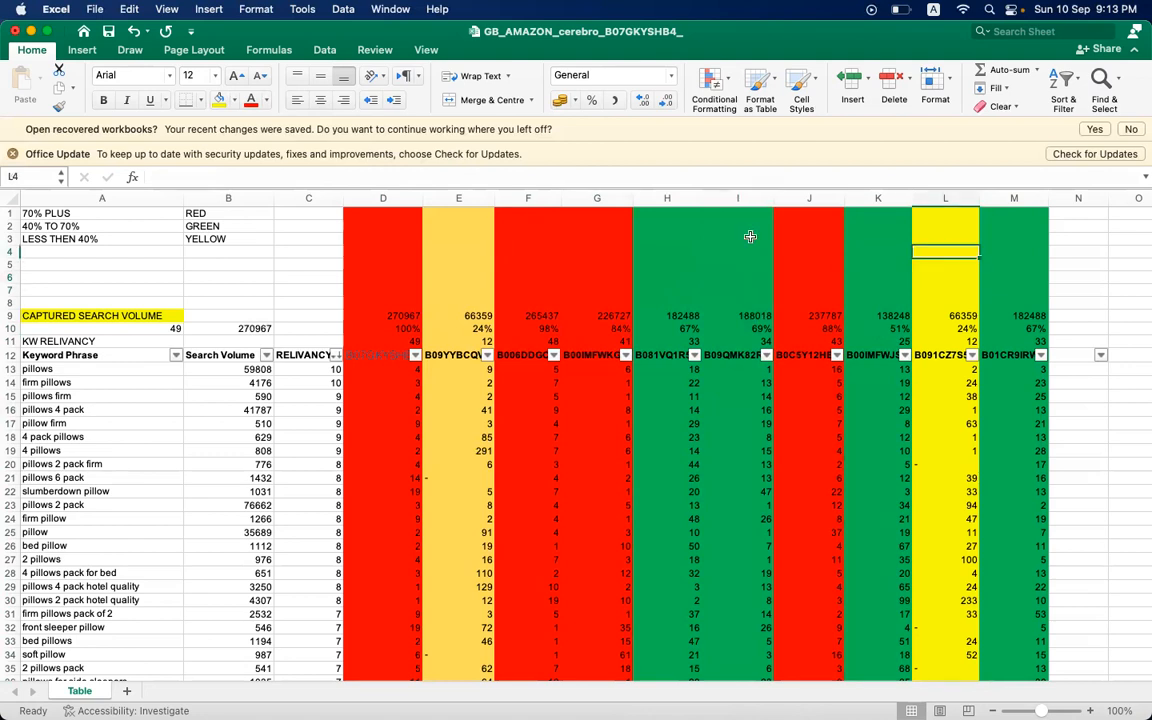
{"action": "left_click", "coordinate": [716, 244]}
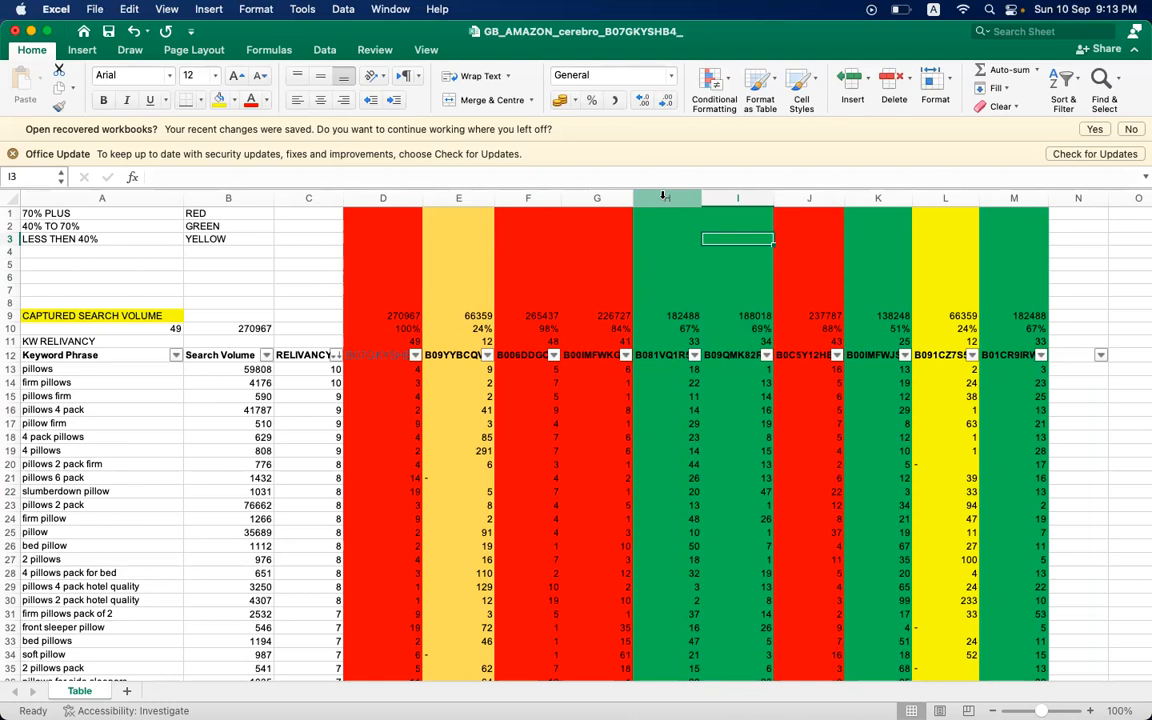
{"action": "left_click", "coordinate": [231, 244]}
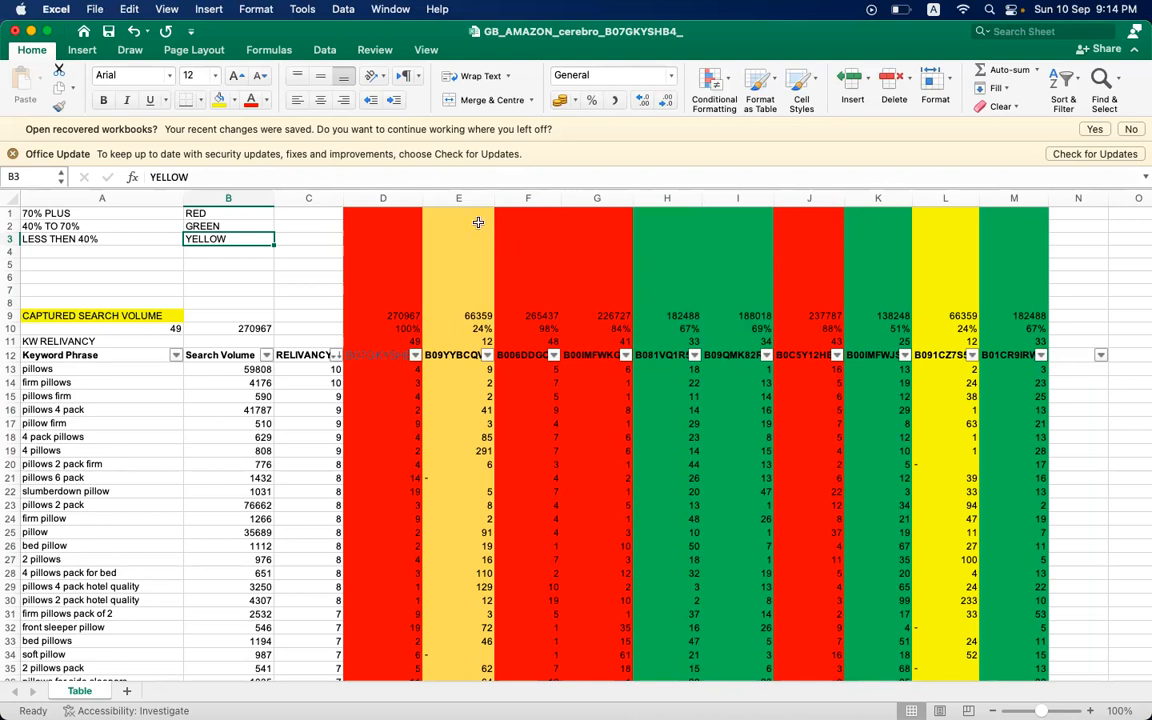
- Try a yellow fill on the range E1:J6, and undo it
{"action": "left_click", "coordinate": [383, 198]}
{"action": "left_click", "coordinate": [470, 198]}
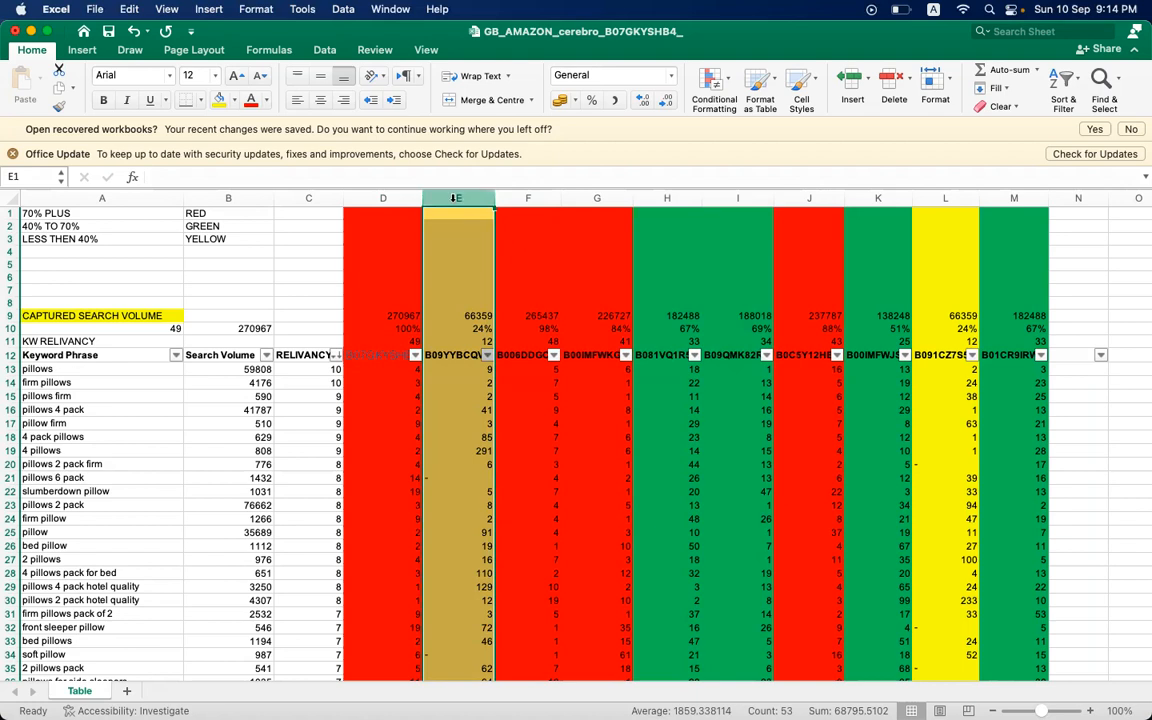
{"action": "key", "text": "shift+Right"}
{"action": "key", "text": "shift+Right"}
{"action": "key", "text": "shift+Right"}
{"action": "key", "text": "shift+Right"}
{"action": "key", "text": "shift+Right"}
{"action": "key", "text": "shift+Right"}
{"action": "key", "text": "shift+Right"}
{"action": "key", "text": "shift+Right"}
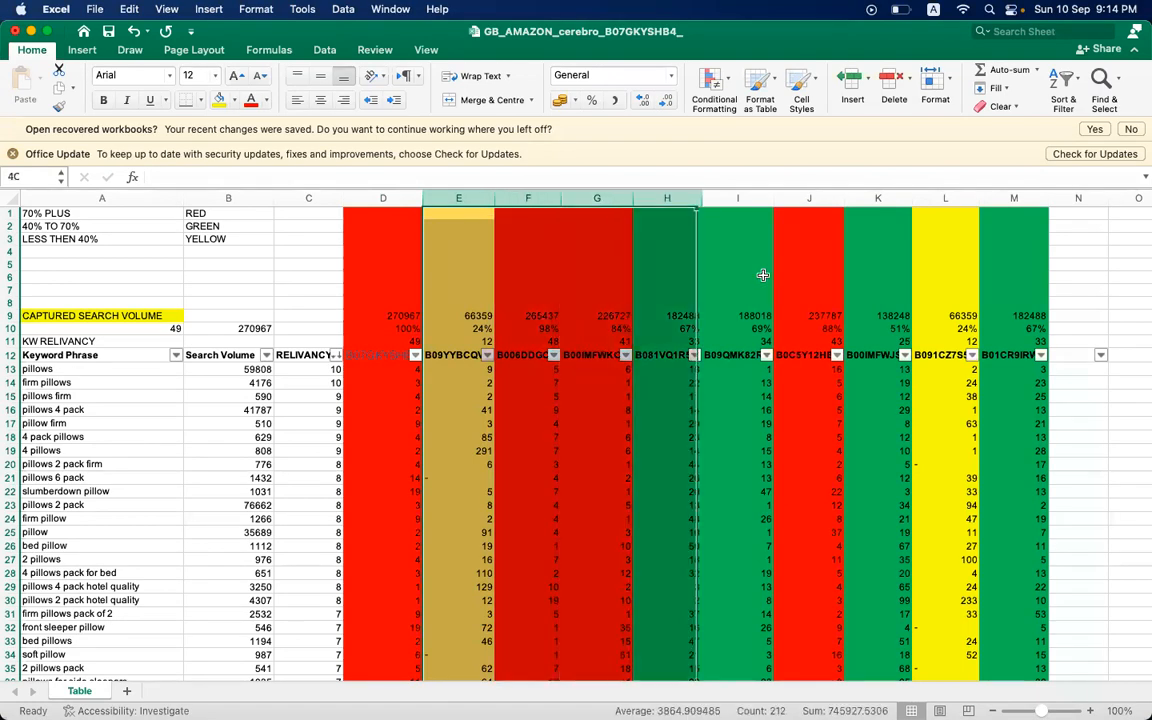
{"action": "left_click", "coordinate": [763, 275], "text": "shift"}
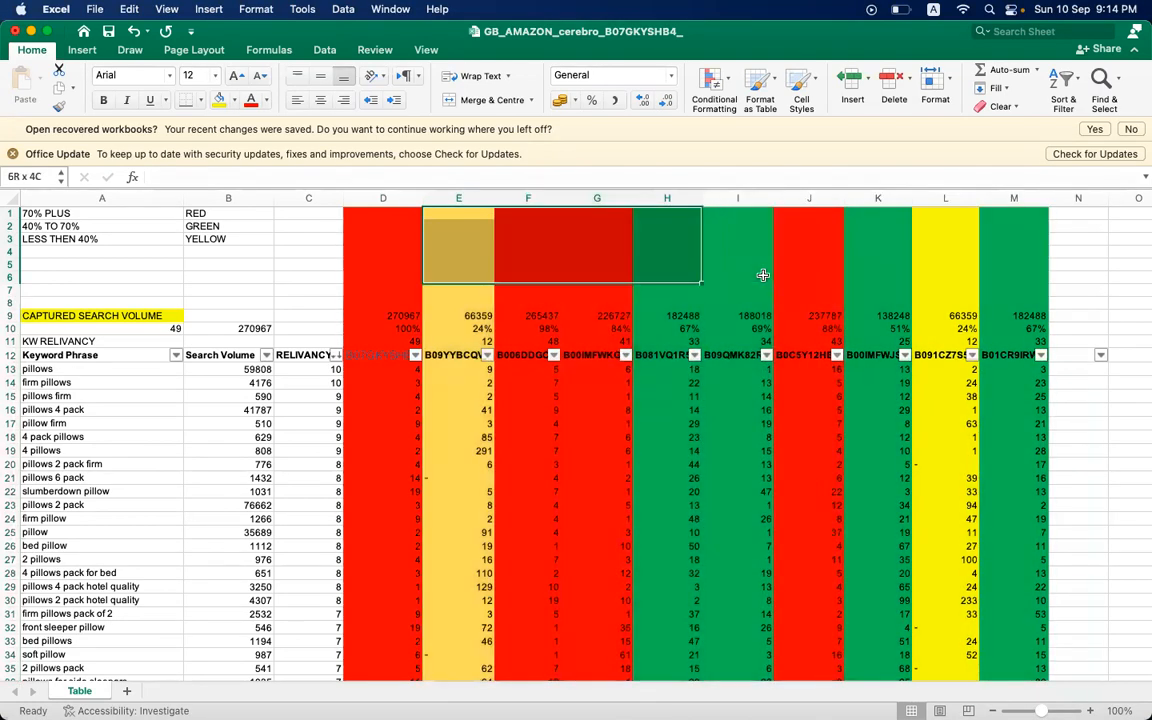
{"action": "key", "text": "shift+Right"}
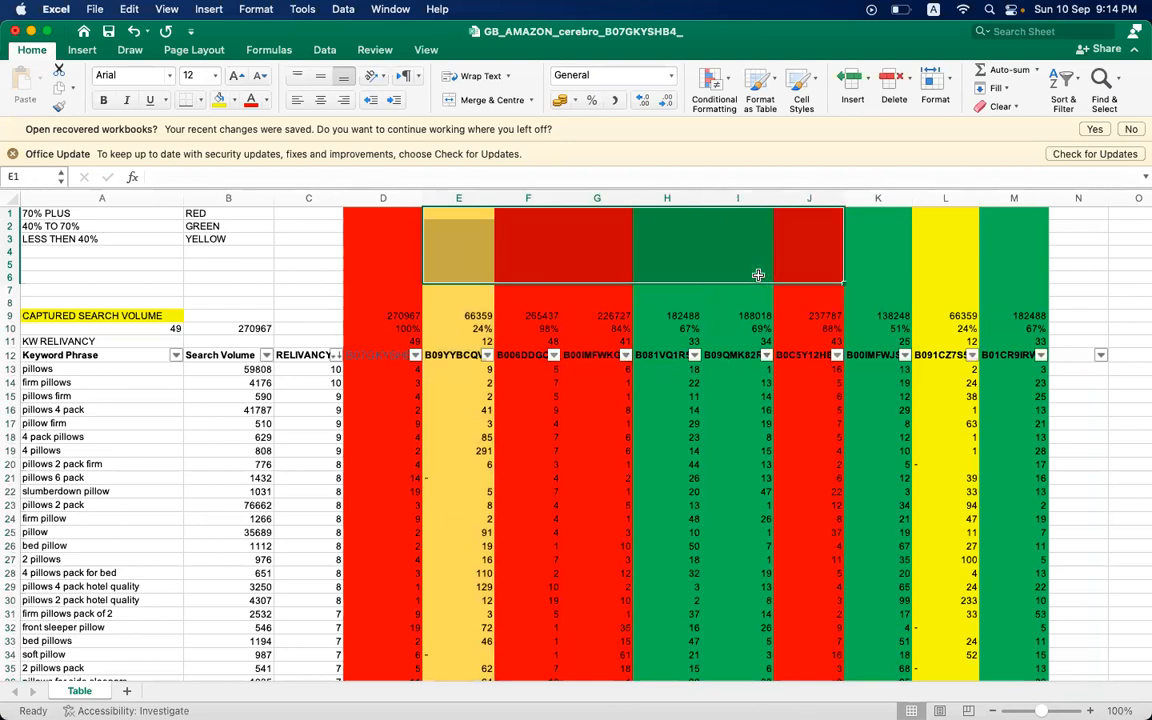
{"action": "left_click", "coordinate": [224, 103]}
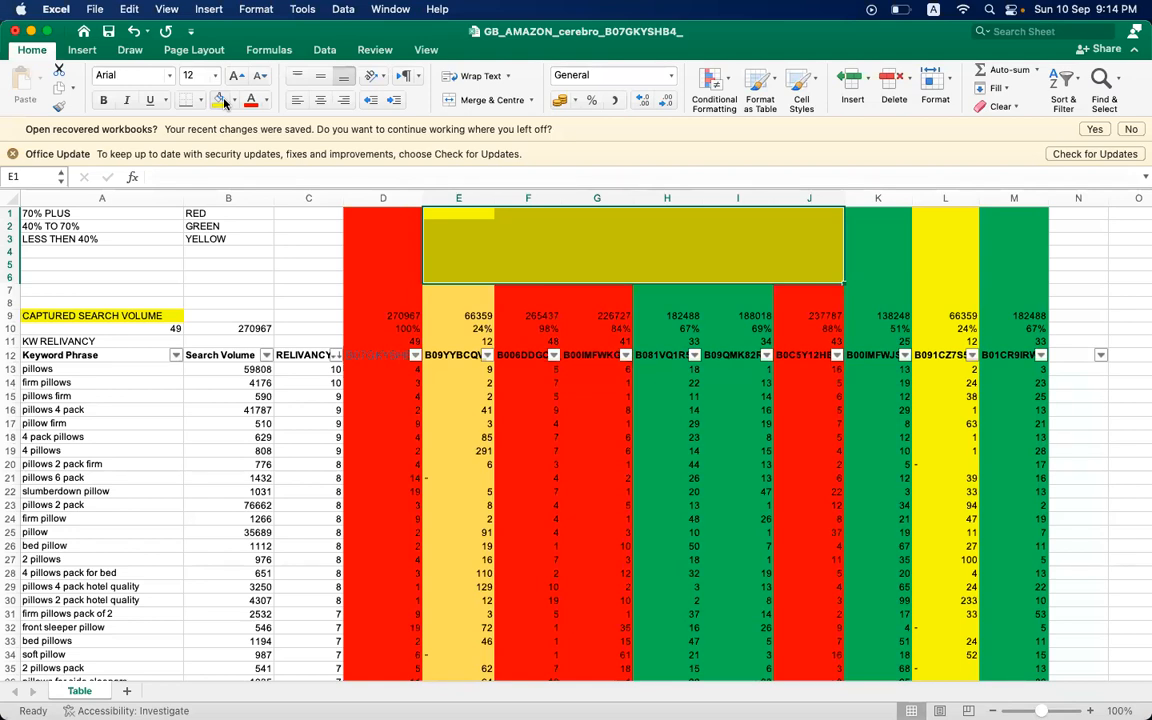
{"action": "key", "text": "super+z"}
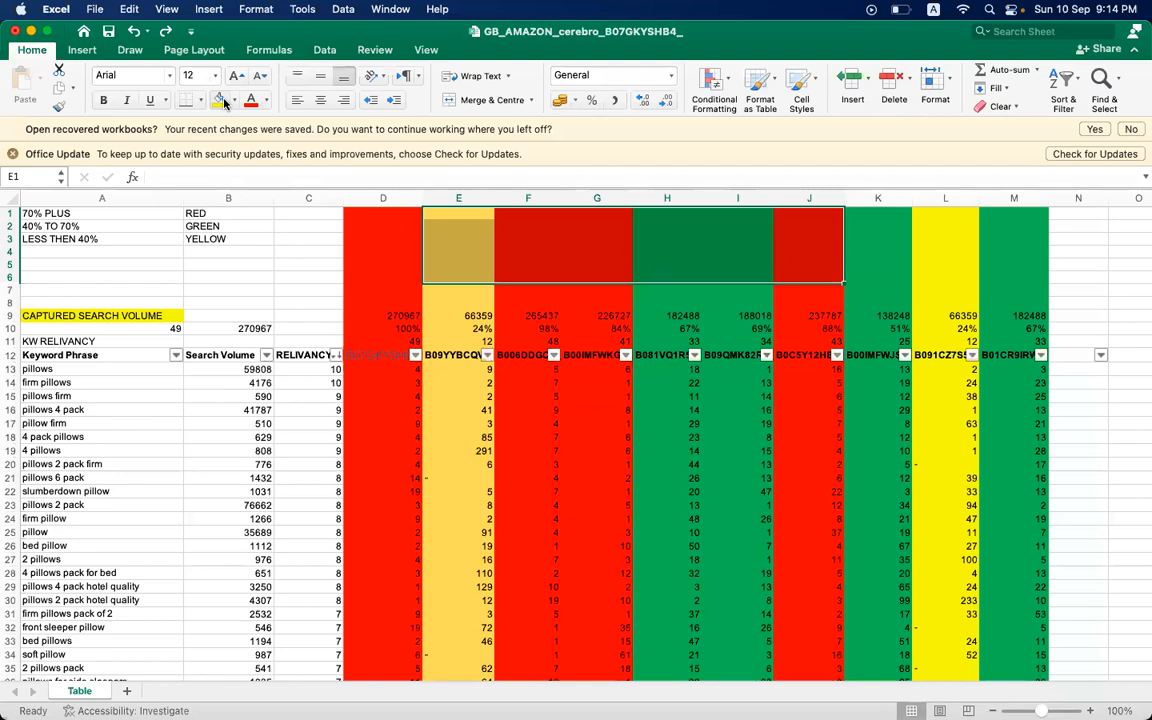
{"action": "left_click", "coordinate": [477, 330]}
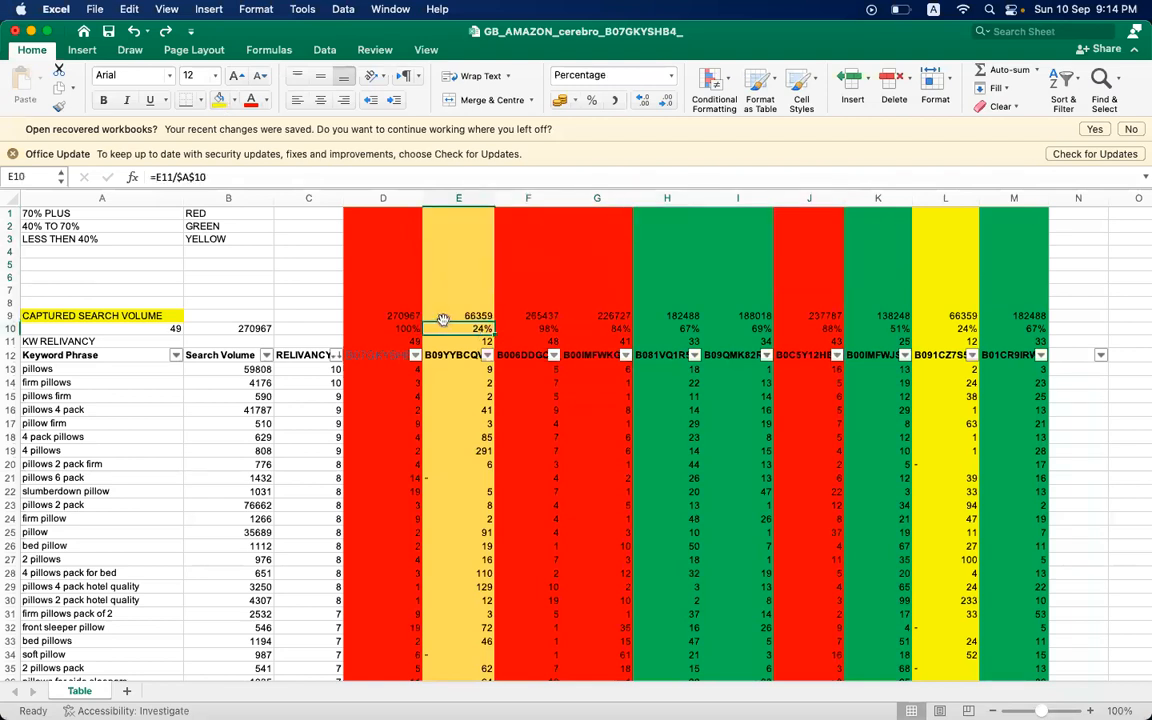
{"action": "left_click", "coordinate": [402, 250]}
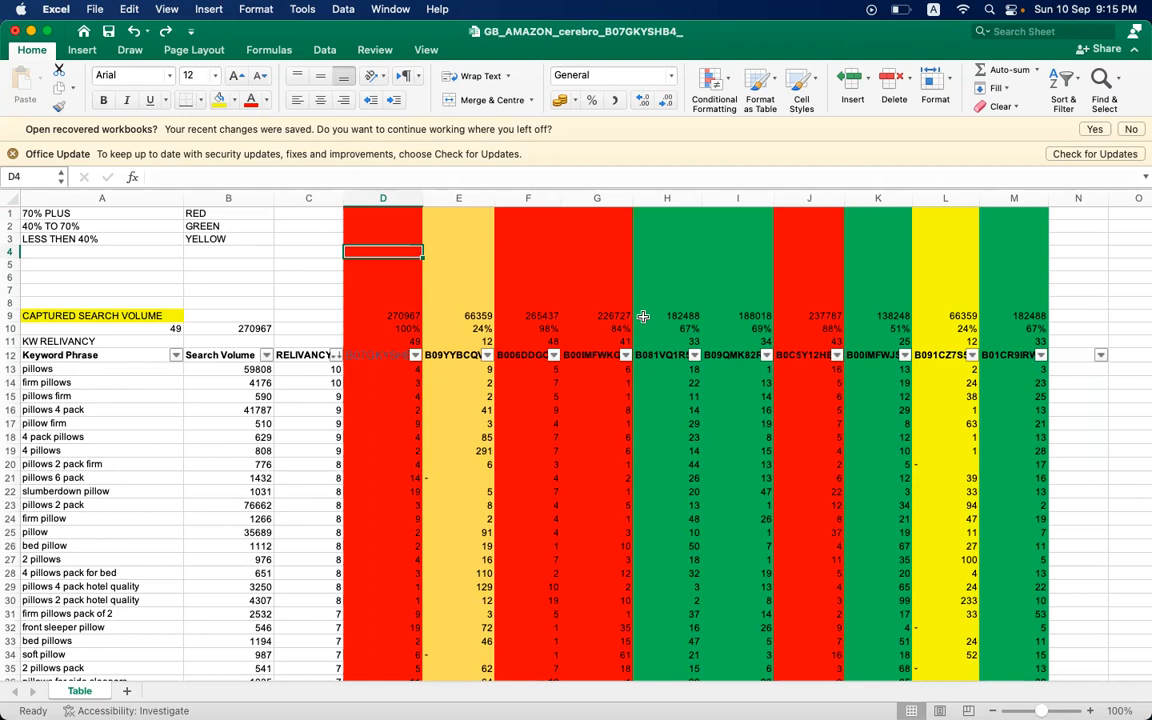
{"action": "scroll", "coordinate": [643, 317], "scroll_direction": "up", "scroll_amount": 2}
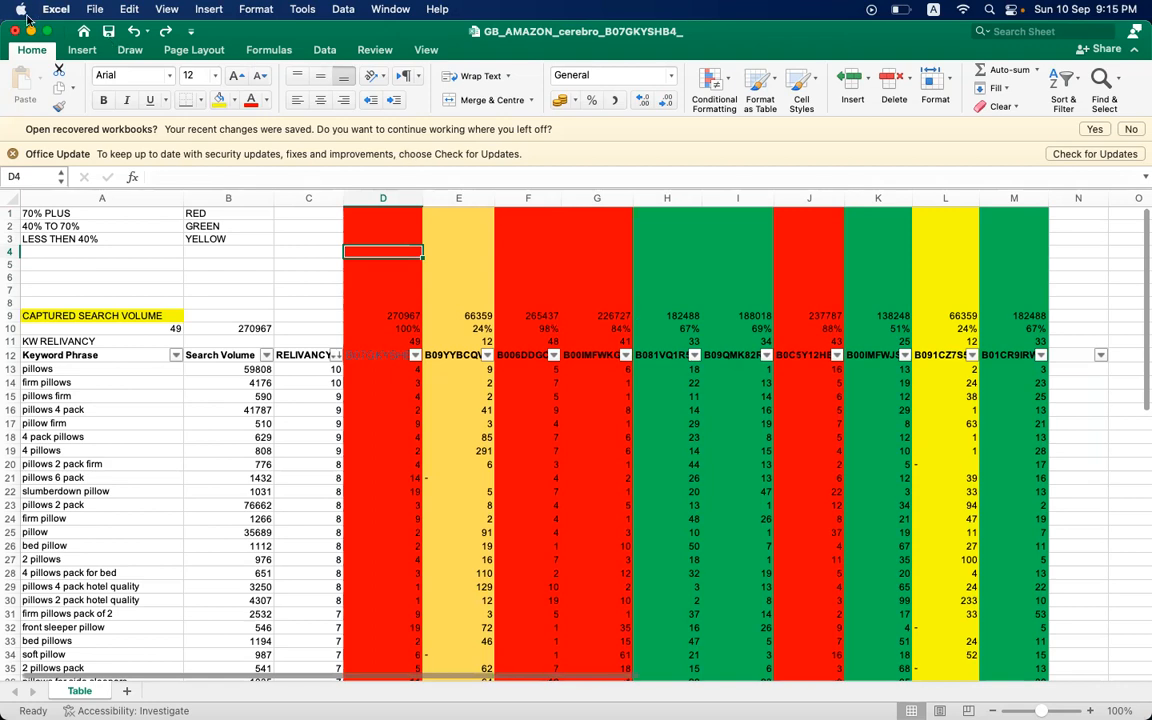
- Minimize the open windows, switch to the "Validation+ master keyword sheet (2) (1)" workbook, and expand it to full screen
{"action": "left_click", "coordinate": [31, 31]}
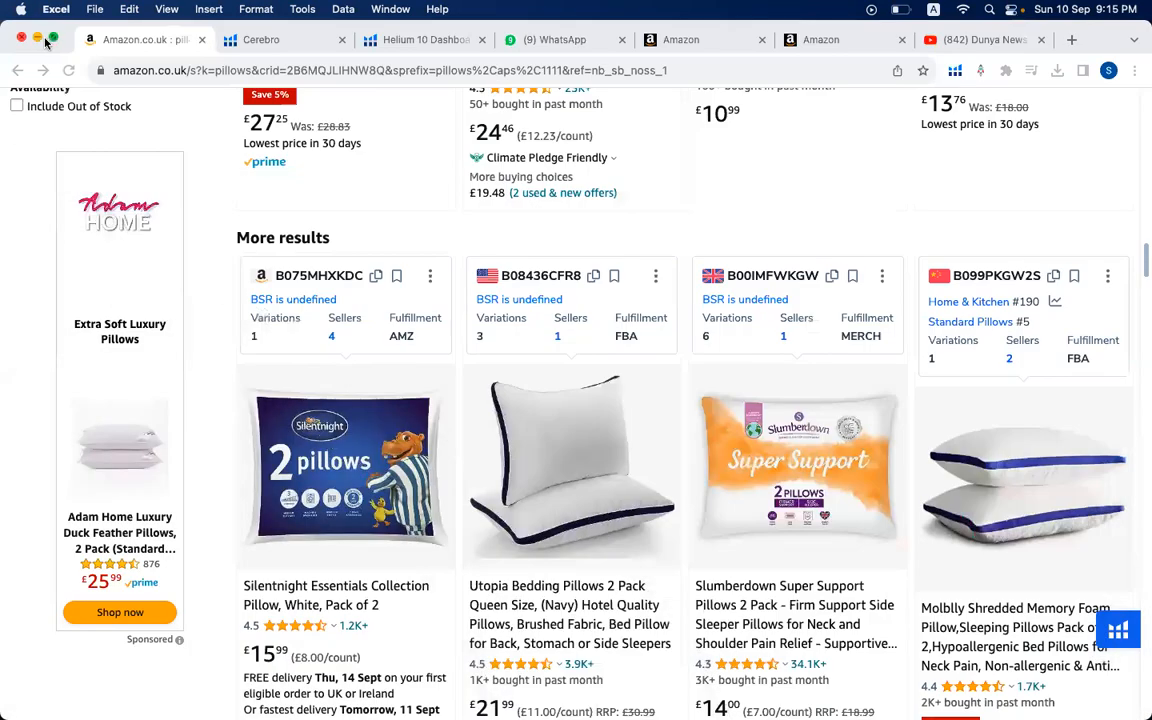
{"action": "left_click", "coordinate": [37, 38]}
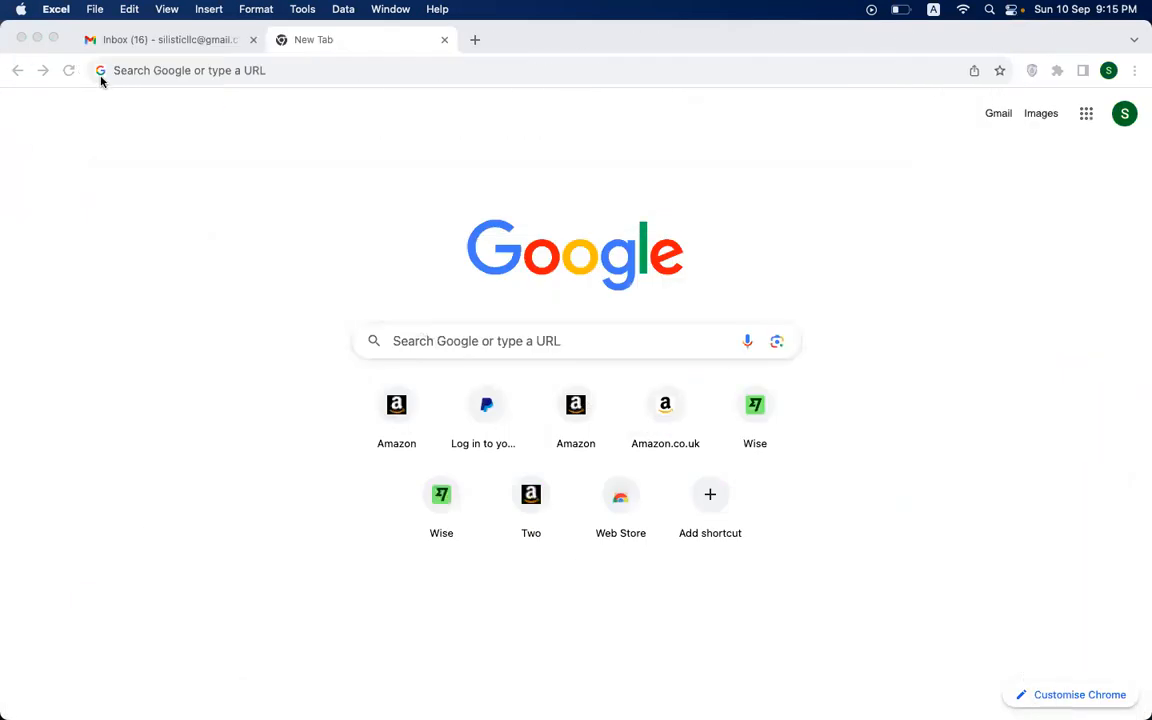
{"action": "left_click", "coordinate": [37, 38]}
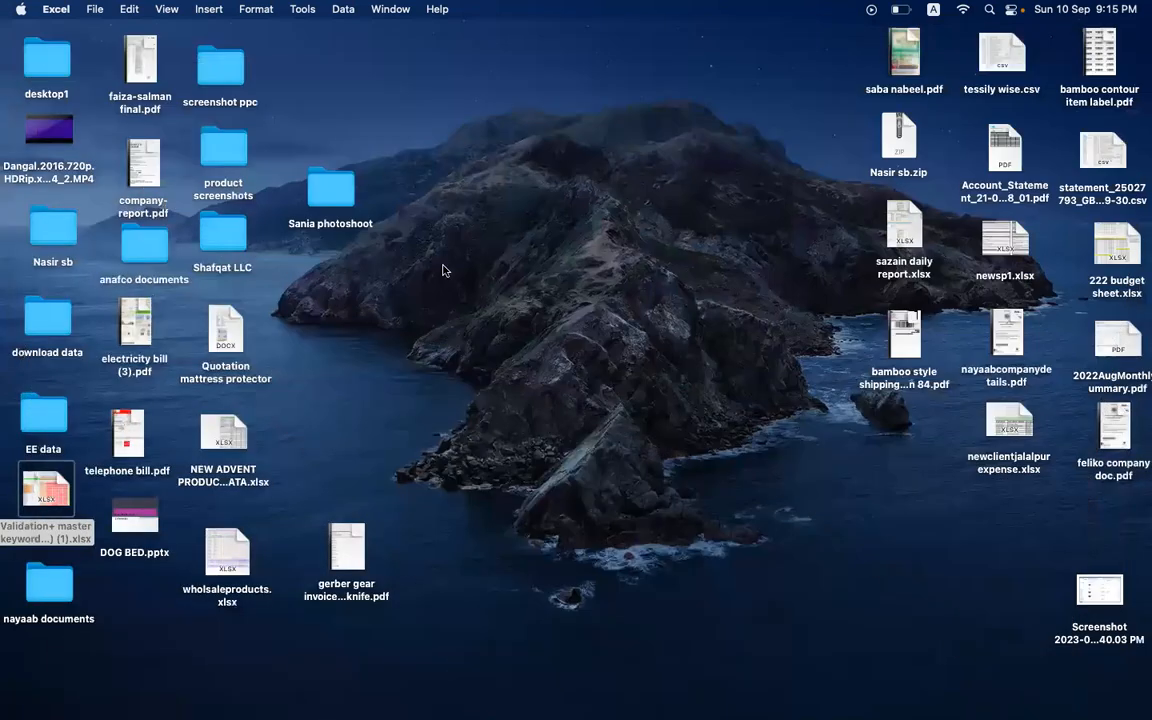
{"action": "left_click", "coordinate": [444, 270]}
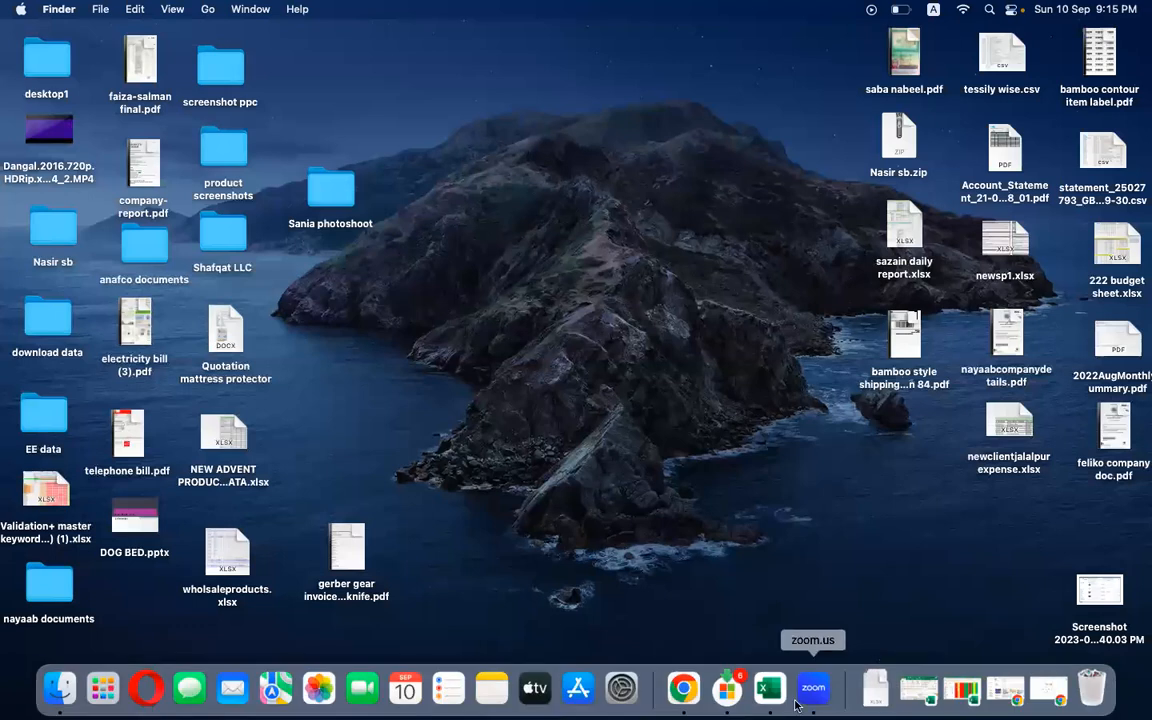
{"action": "right_click", "coordinate": [770, 688]}
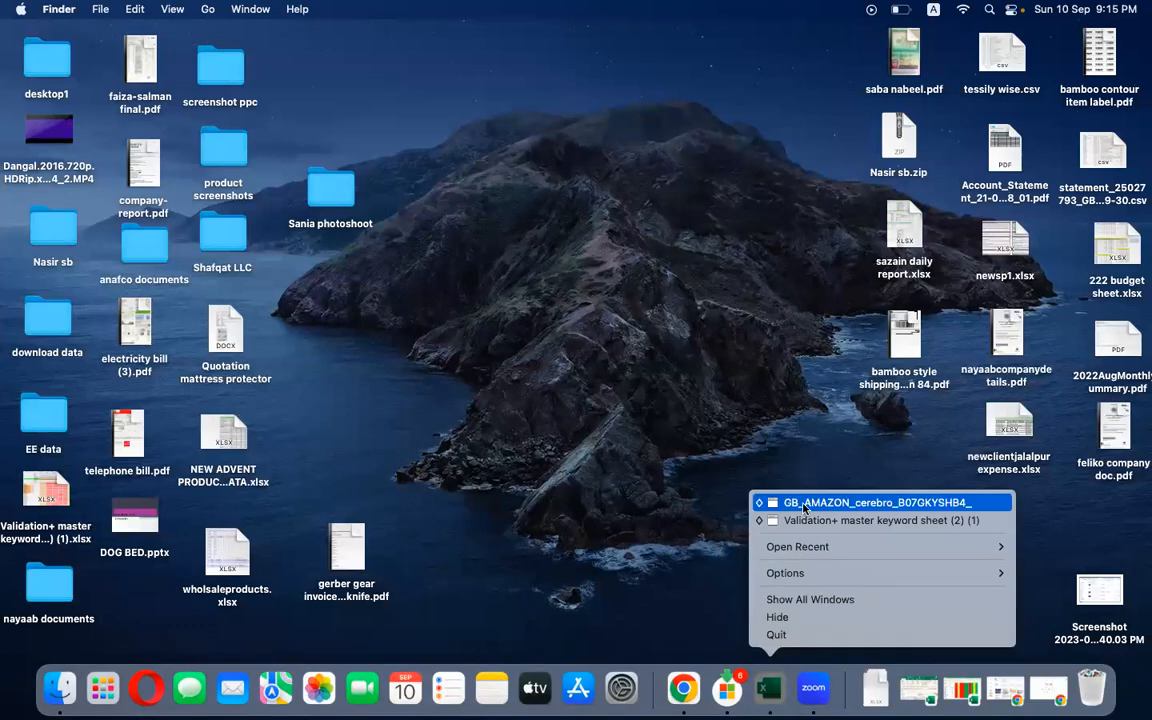
{"action": "left_click", "coordinate": [805, 522]}
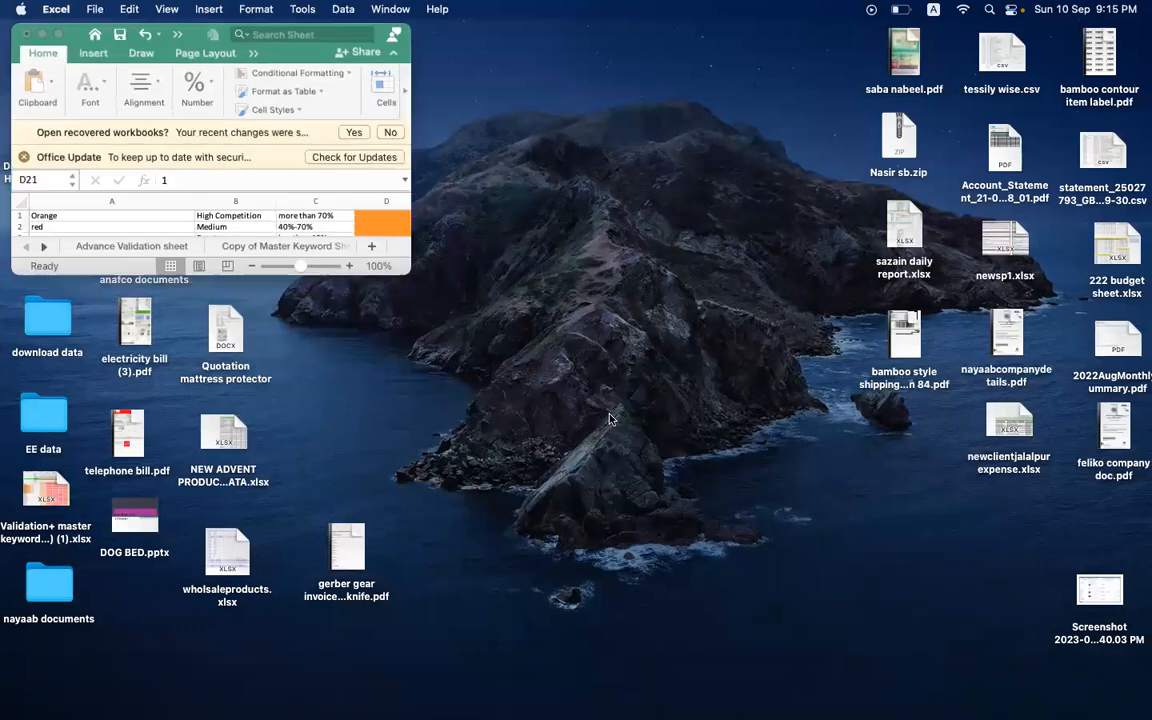
{"action": "left_click", "coordinate": [57, 34]}
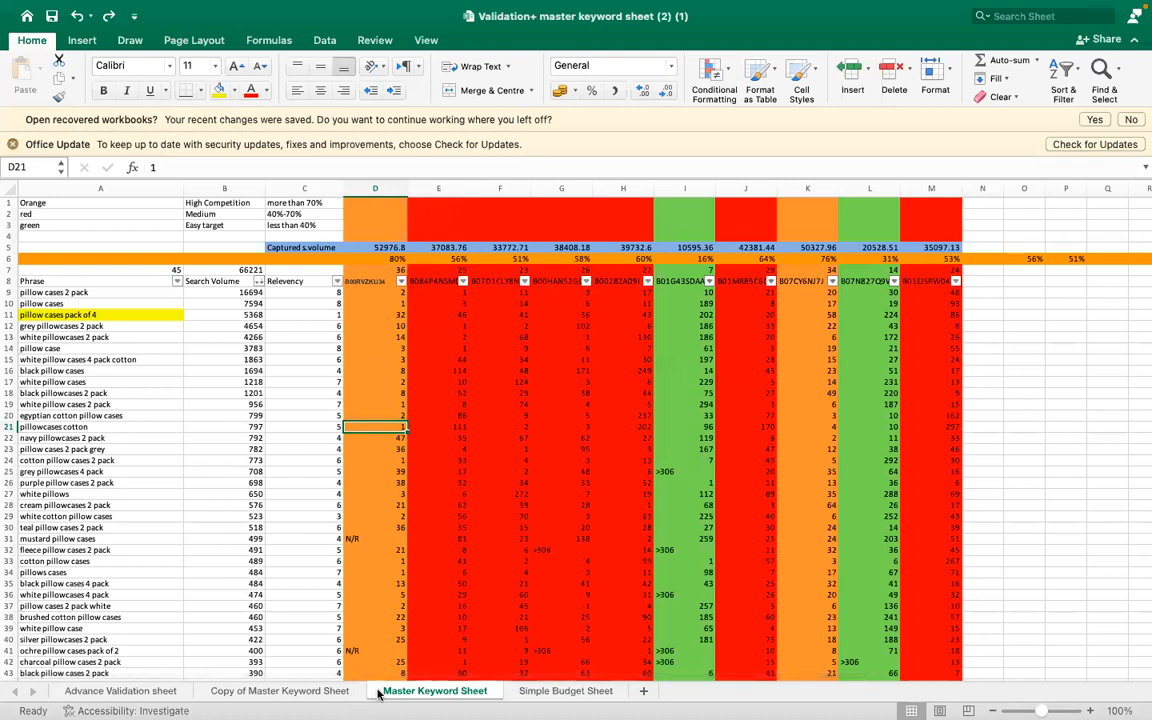
- Examine the competition colour legend in A1:C3 and the colour-coded ASIN columns D to M on the Master Keyword Sheet
{"action": "scroll", "coordinate": [300, 300], "scroll_direction": "up", "scroll_amount": 2}
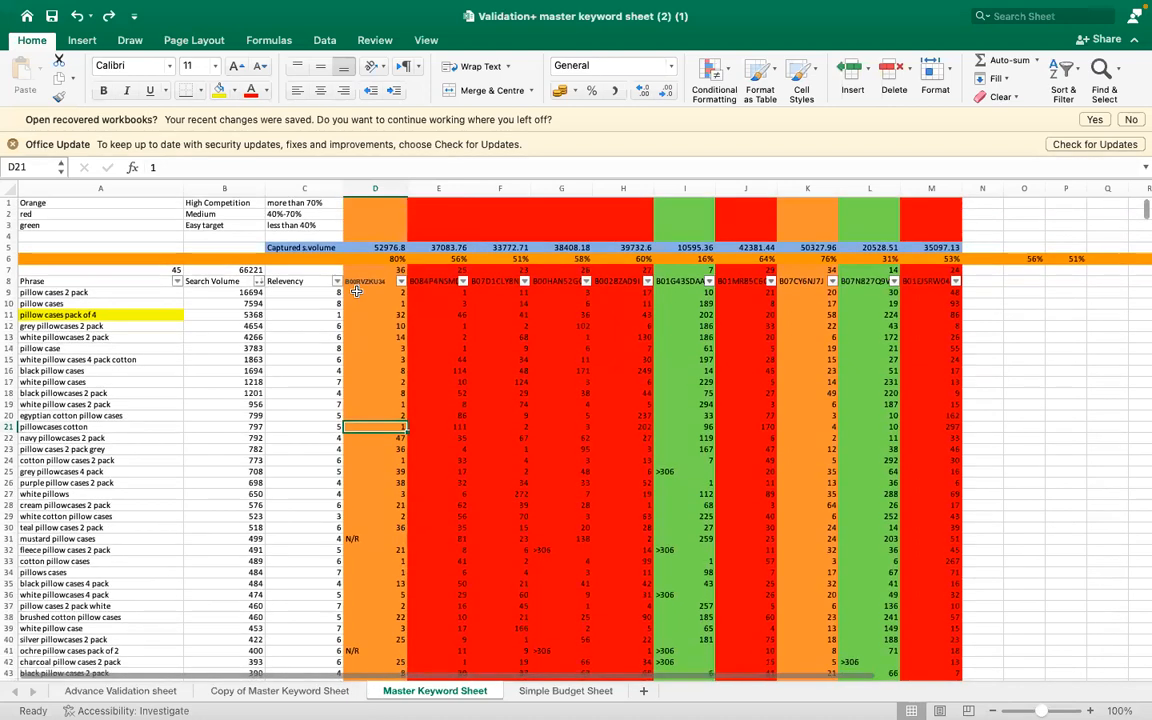
{"action": "left_click", "coordinate": [229, 203]}
{"action": "left_click", "coordinate": [210, 213]}
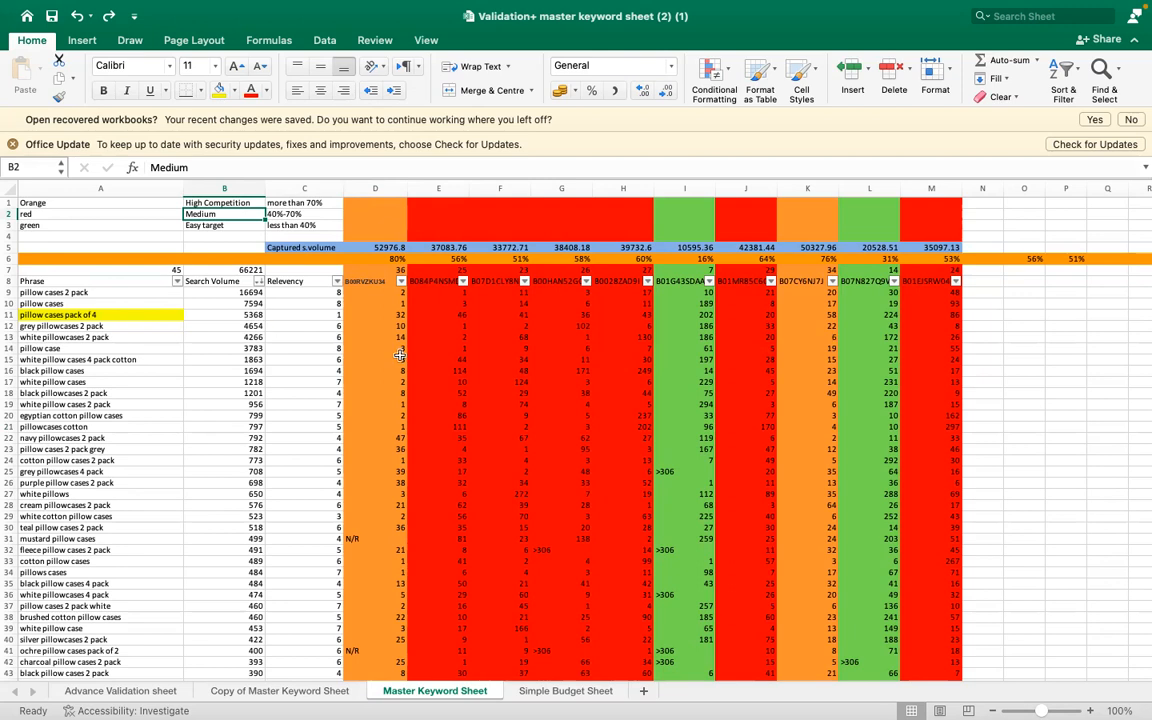
{"action": "left_click", "coordinate": [437, 200]}
{"action": "key", "text": "Right"}
{"action": "key", "text": "Right"}
{"action": "key", "text": "Right"}
{"action": "key", "text": "Right"}
{"action": "key", "text": "Right"}
{"action": "key", "text": "Right"}
{"action": "key", "text": "Right"}
{"action": "key", "text": "Right"}
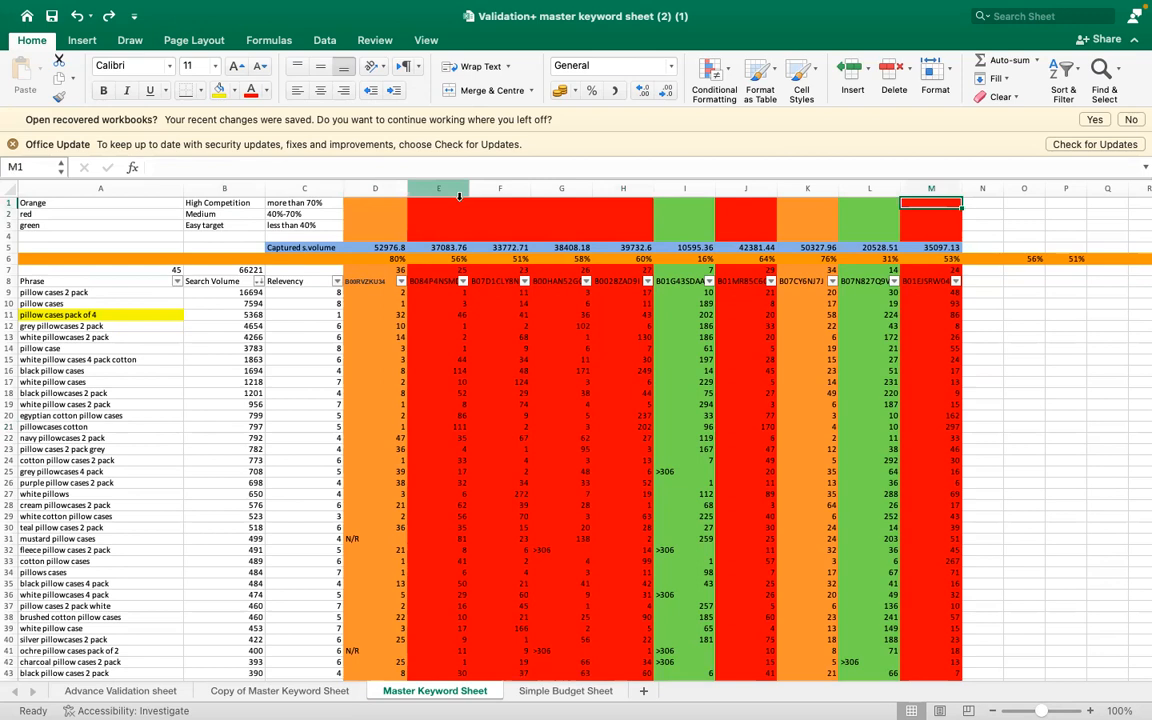
{"action": "left_click", "coordinate": [420, 188]}
{"action": "left_click", "coordinate": [496, 338]}
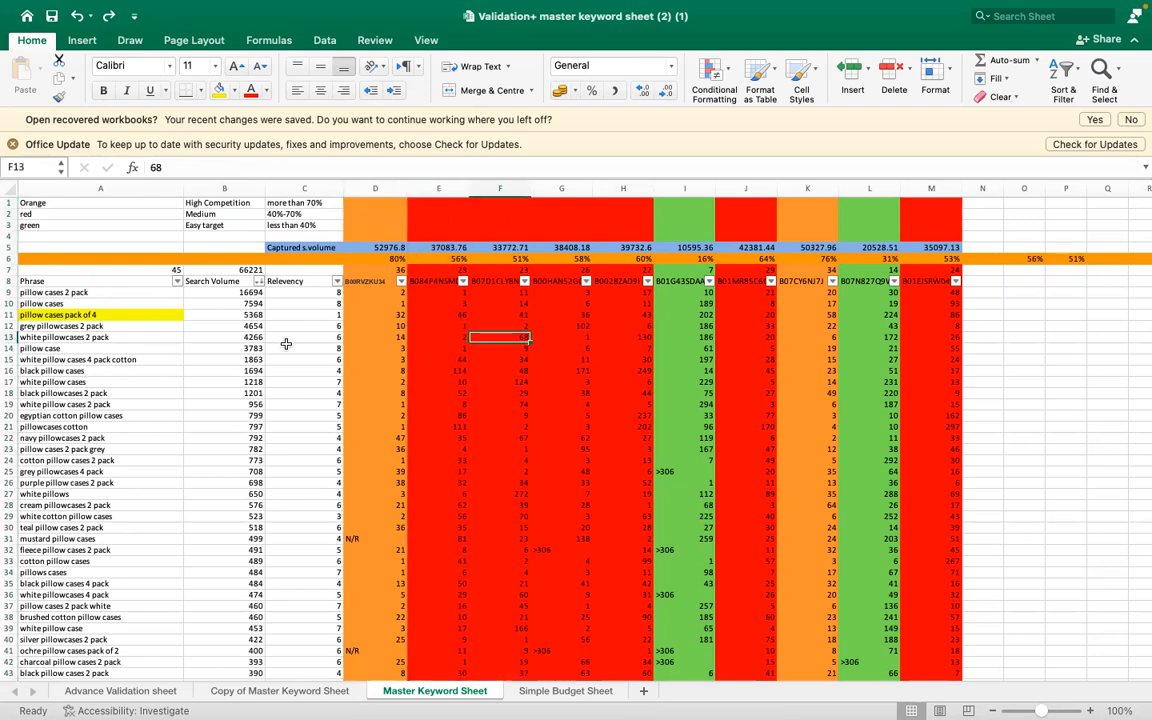
- Check the layout of the Advance Validation sheet, and return to the Master Keyword Sheet
{"action": "left_click", "coordinate": [124, 691]}
{"action": "left_click", "coordinate": [516, 424]}
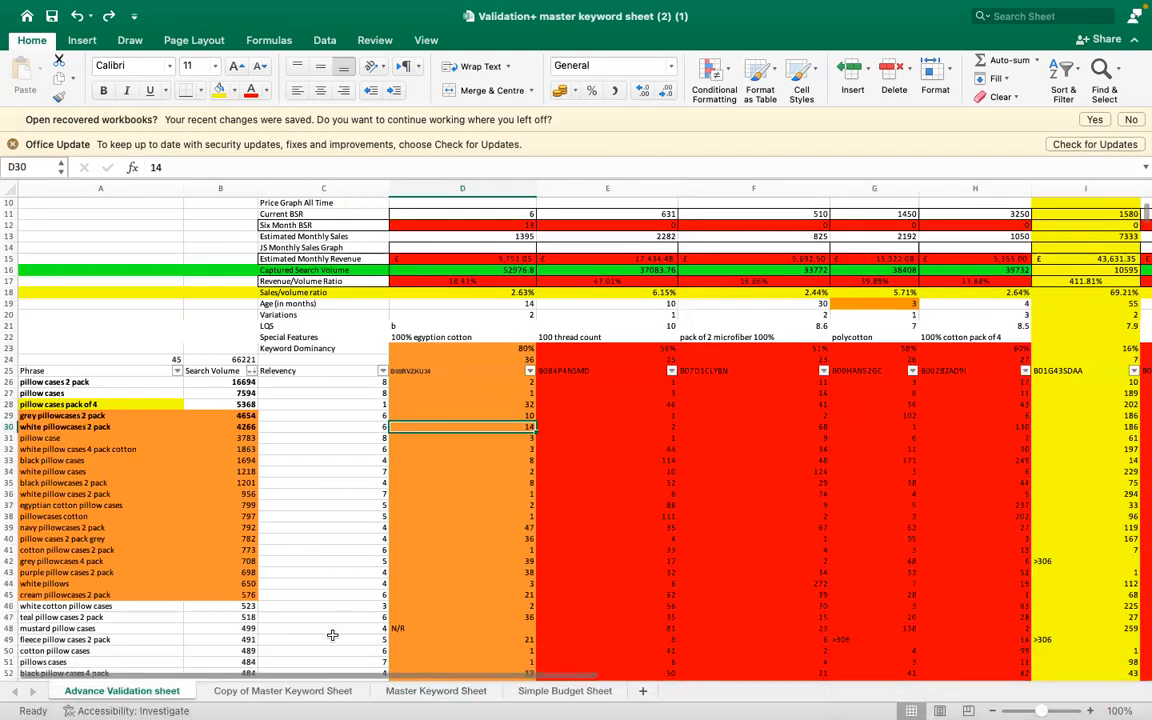
{"action": "left_click", "coordinate": [384, 692]}
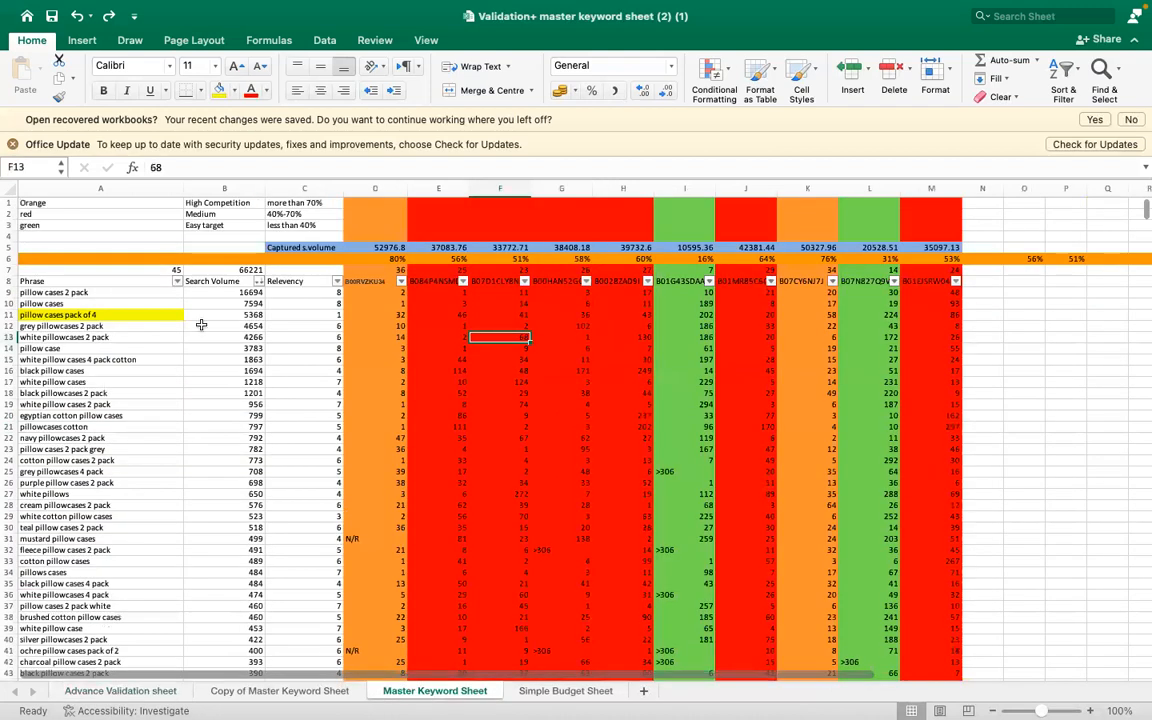
{"action": "left_click", "coordinate": [10, 202]}
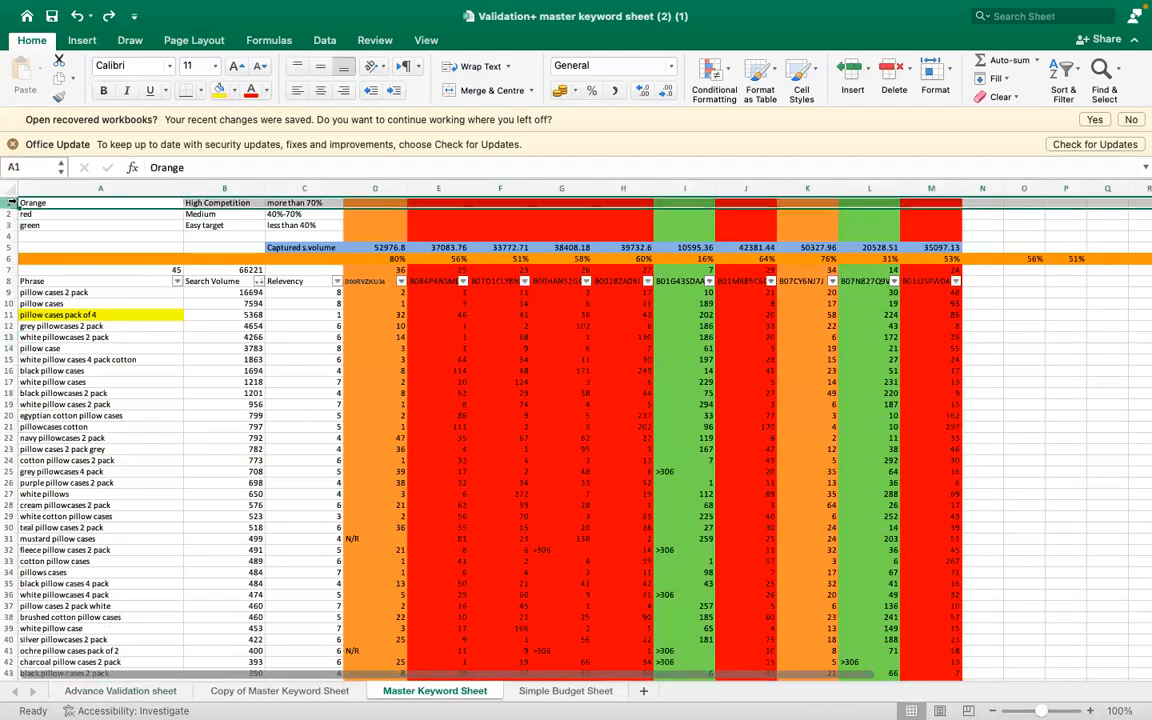
{"action": "right_click", "coordinate": [12, 202]}
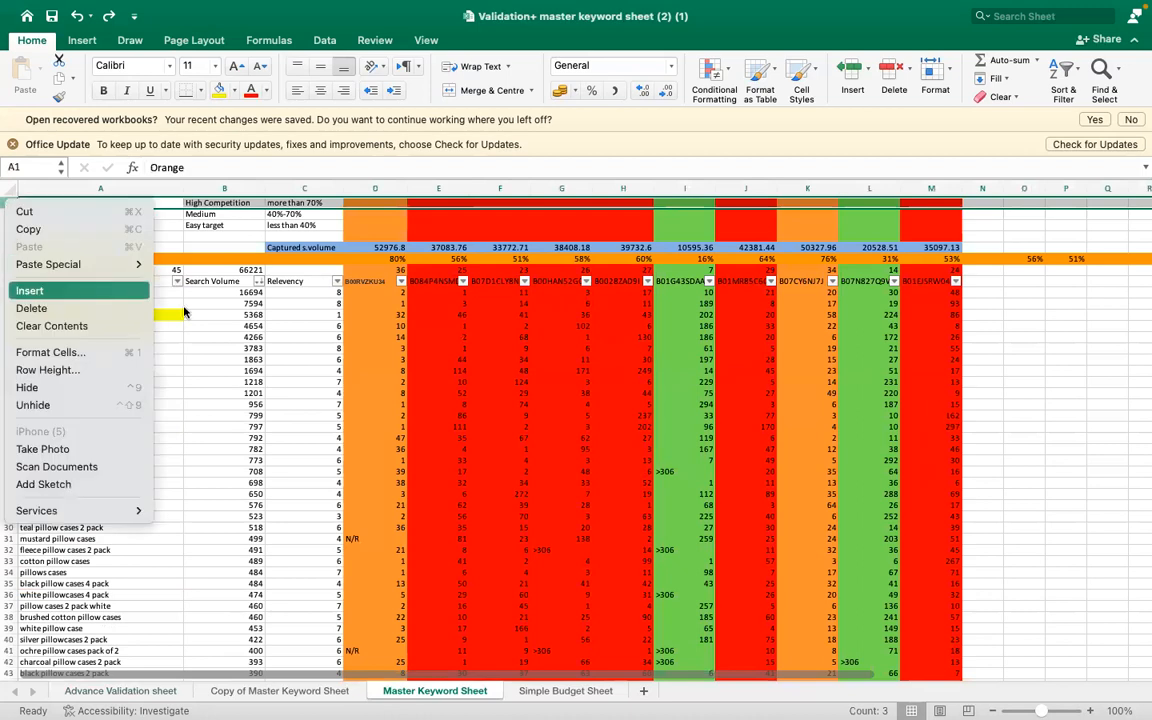
{"action": "left_click", "coordinate": [382, 374]}
- Switch to the GB_AMAZON_cerebro_B07GKYSHB4_ workbook and insert three blank rows above the share-range colour legend
{"action": "mouse_move", "coordinate": [760, 705]}
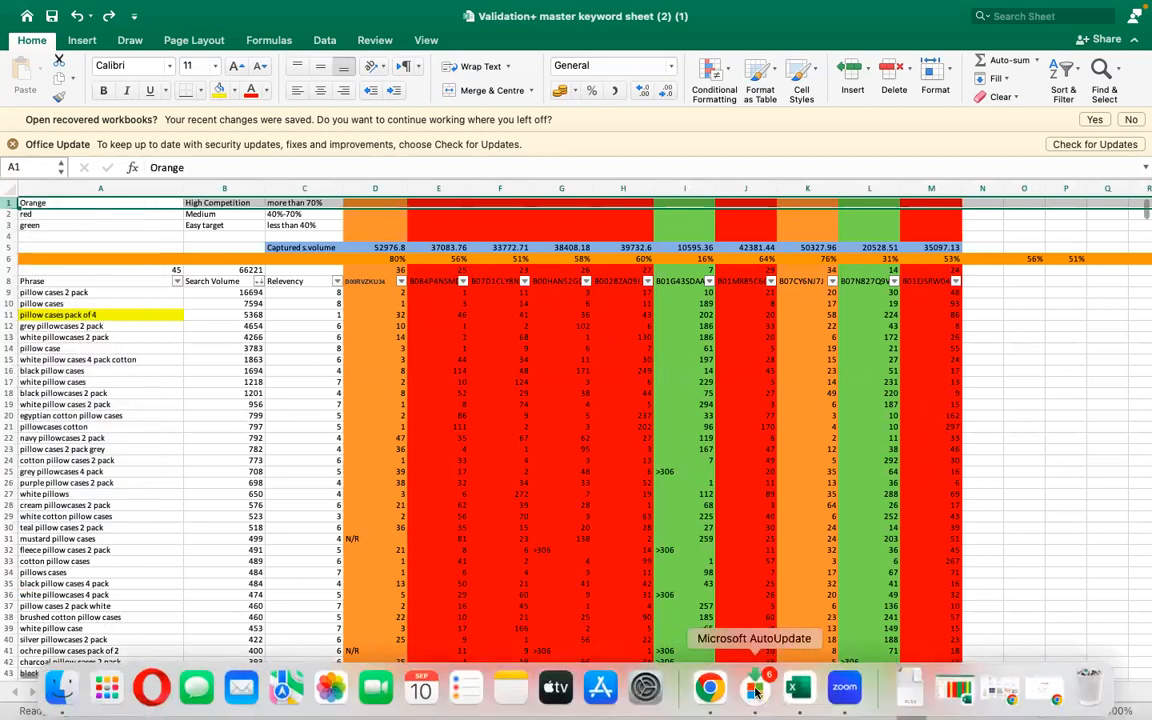
{"action": "right_click", "coordinate": [797, 686]}
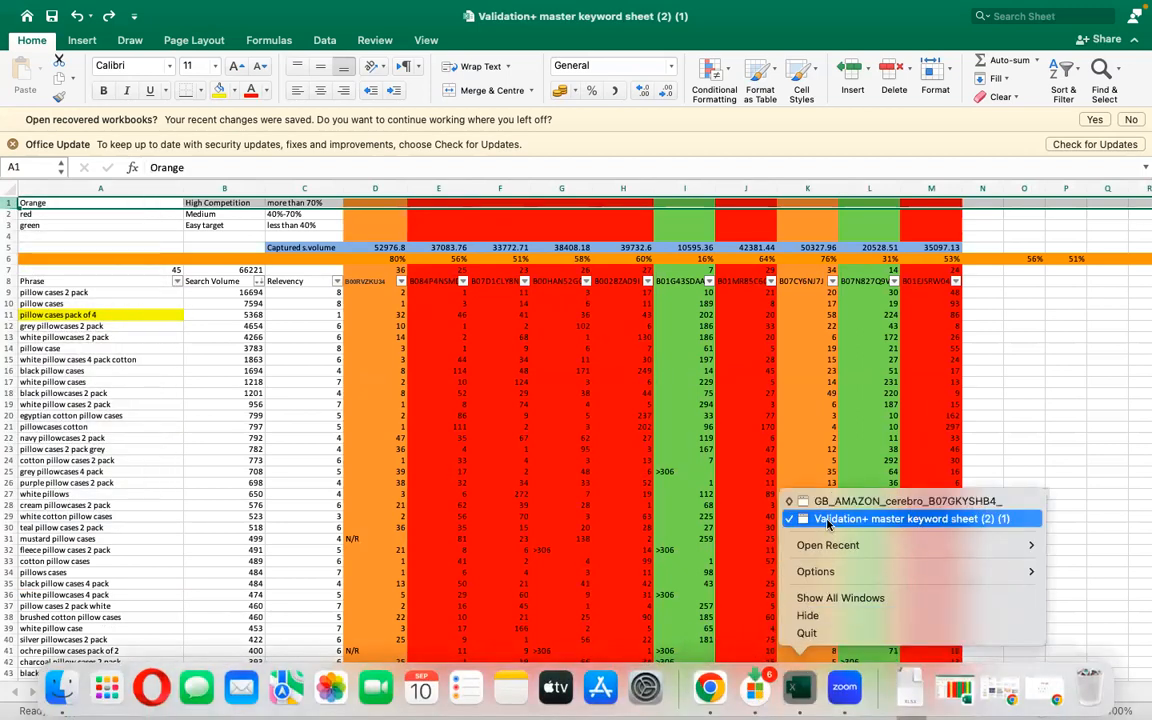
{"action": "left_click", "coordinate": [813, 500]}
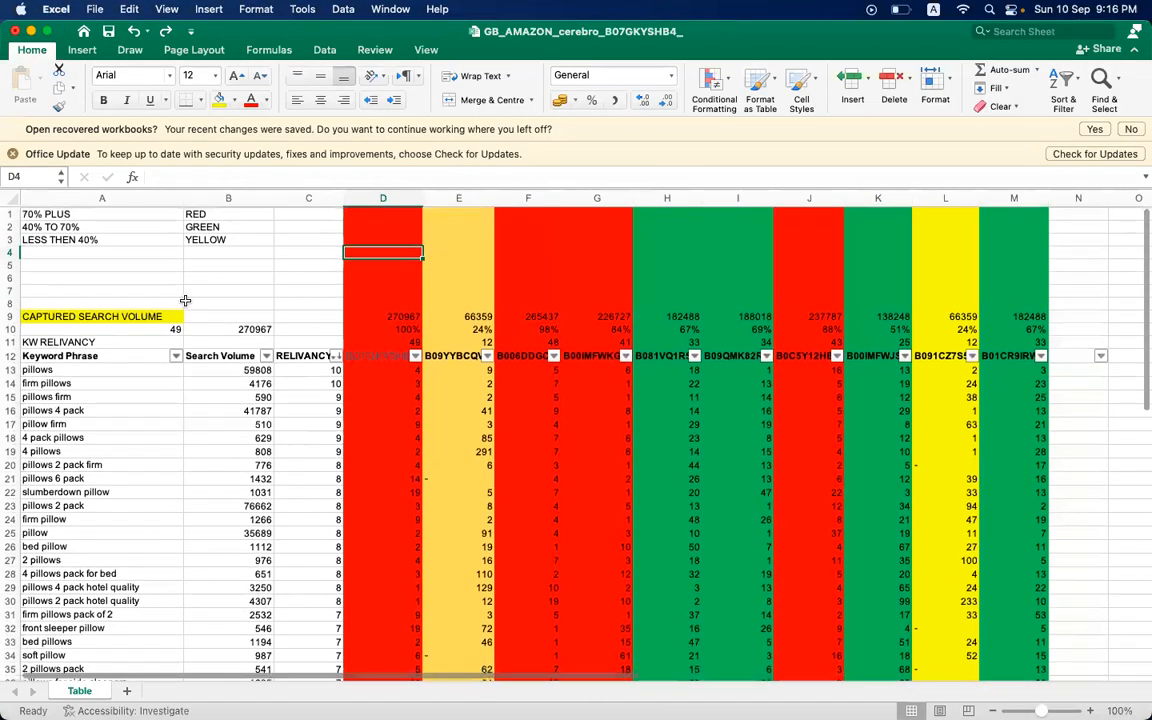
{"action": "left_click", "coordinate": [10, 213]}
{"action": "right_click", "coordinate": [12, 214]}
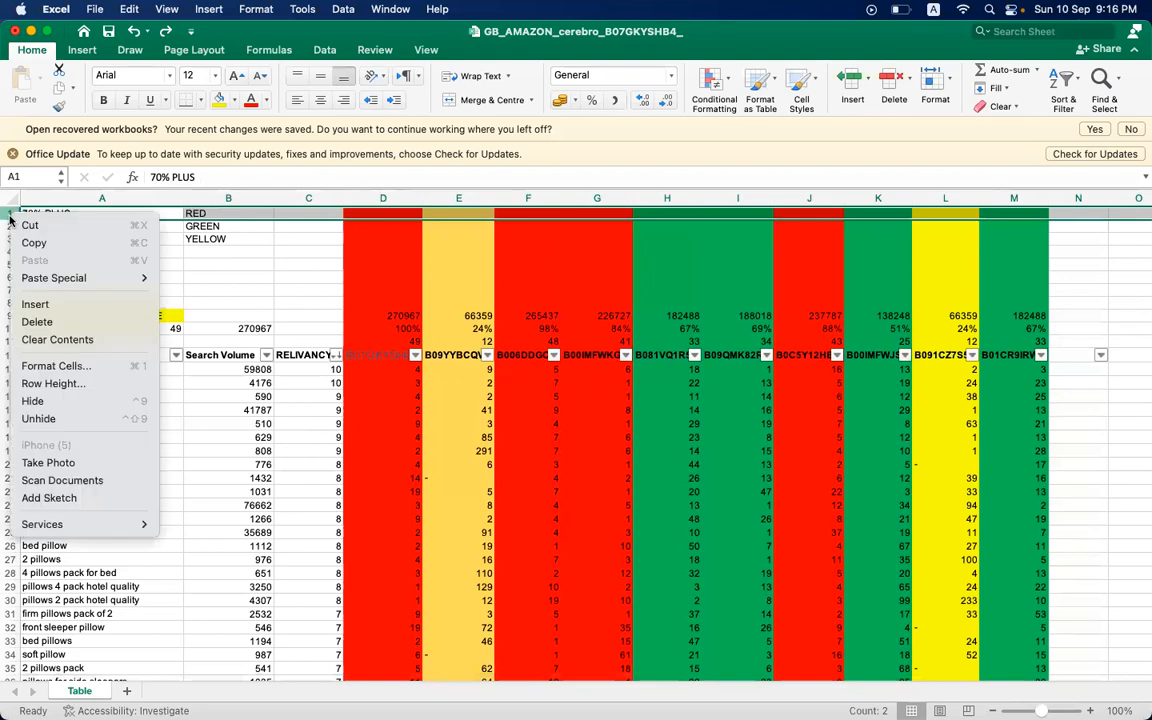
{"action": "left_click", "coordinate": [46, 312]}
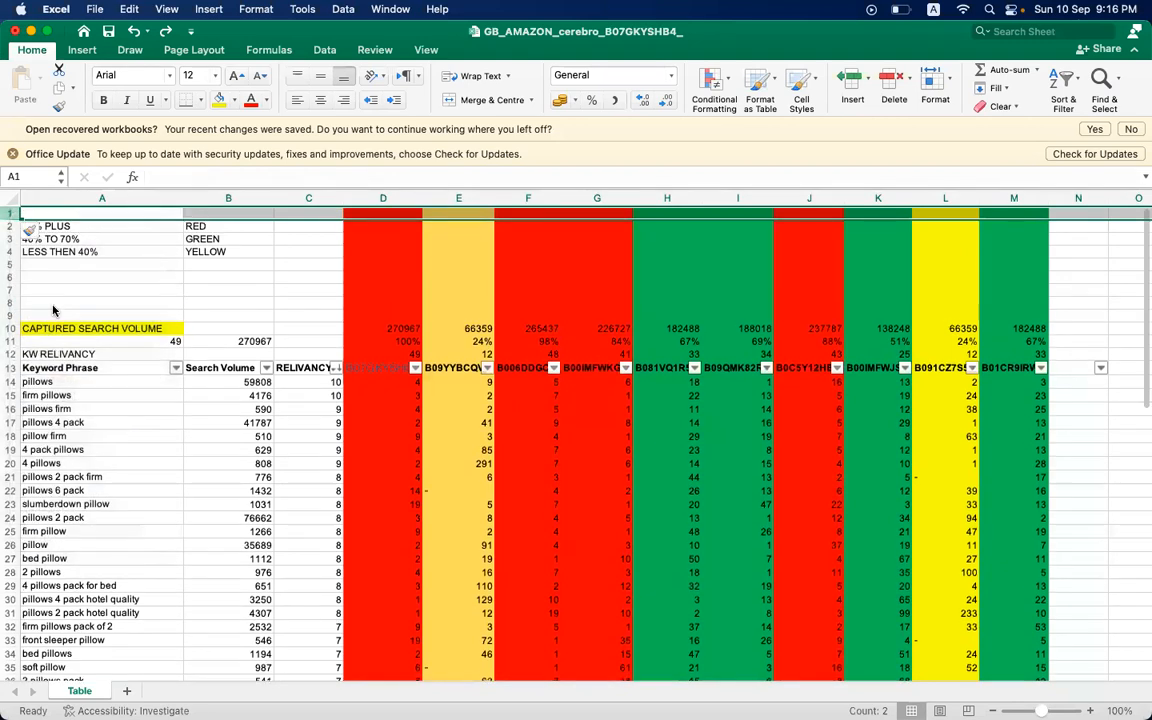
{"action": "right_click", "coordinate": [6, 214]}
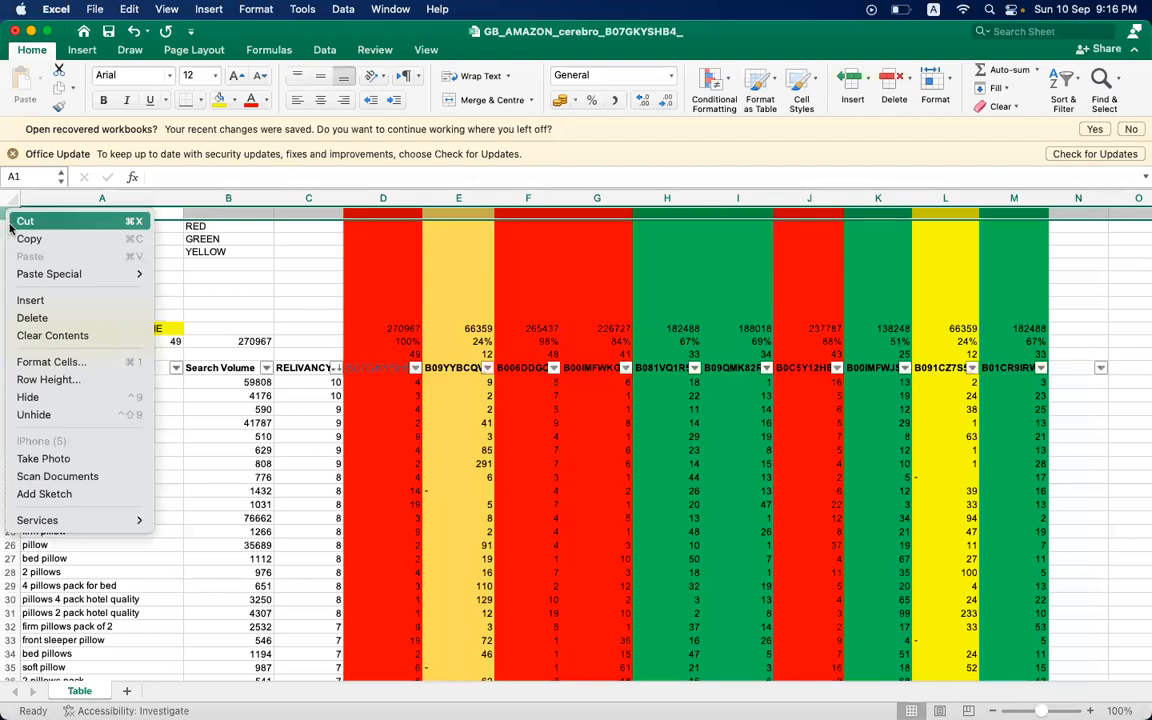
{"action": "left_click", "coordinate": [28, 306]}
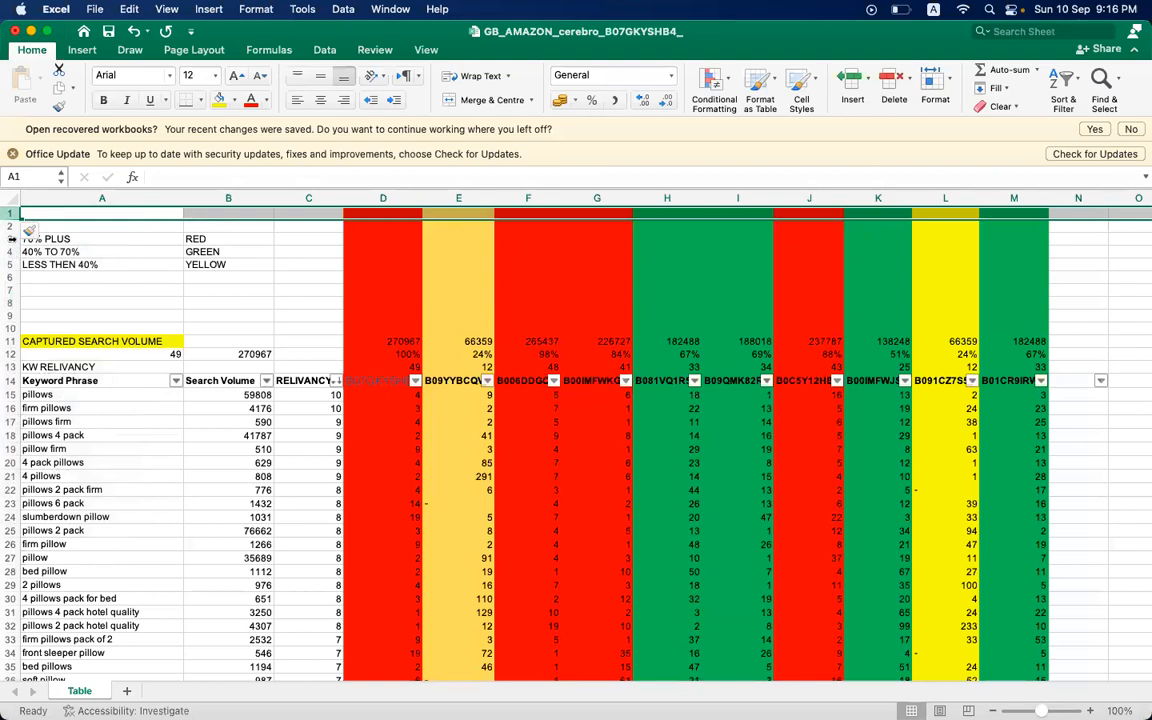
{"action": "right_click", "coordinate": [10, 228]}
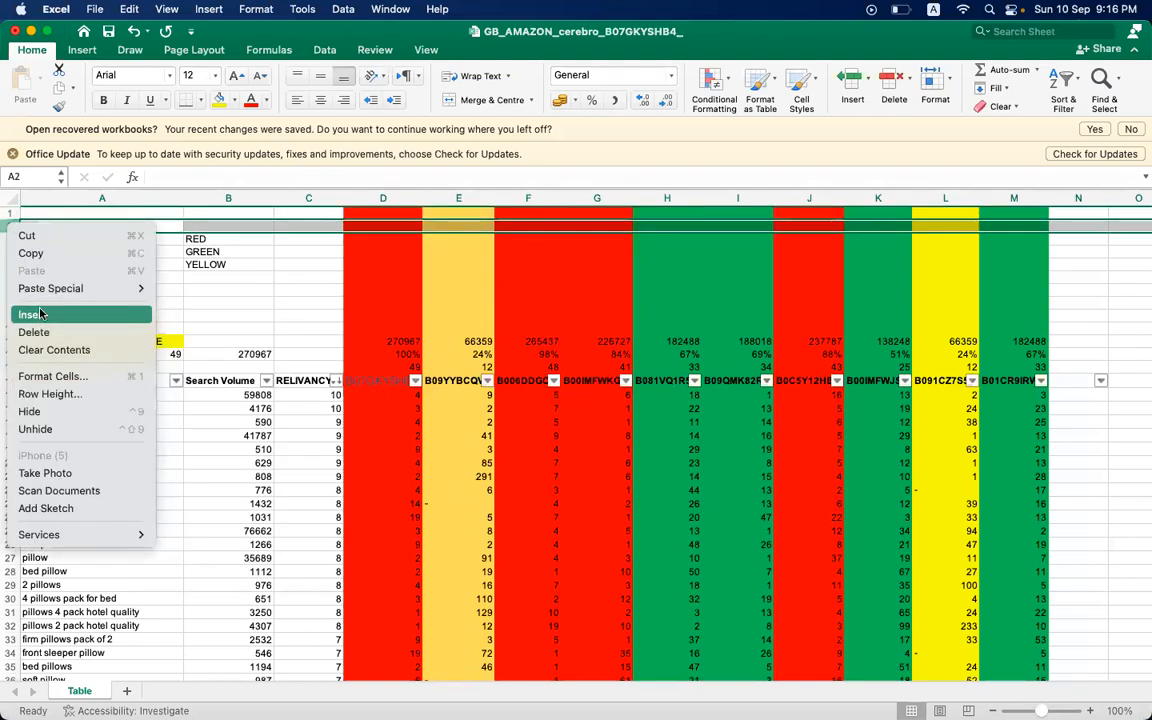
{"action": "left_click", "coordinate": [40, 314]}
- Return to the "Validation+ master keyword sheet (2) (1)" workbook and show the seller rows starting the Advance Validation sheet
{"action": "mouse_move", "coordinate": [738, 688]}
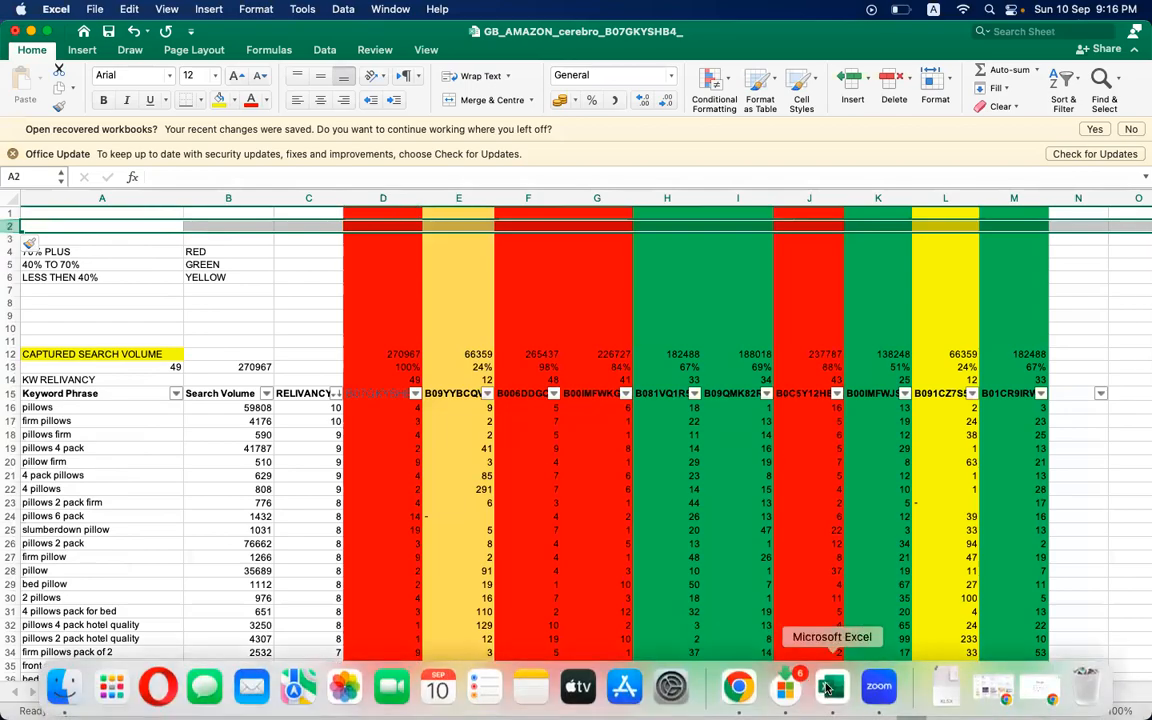
{"action": "left_click", "coordinate": [828, 688]}
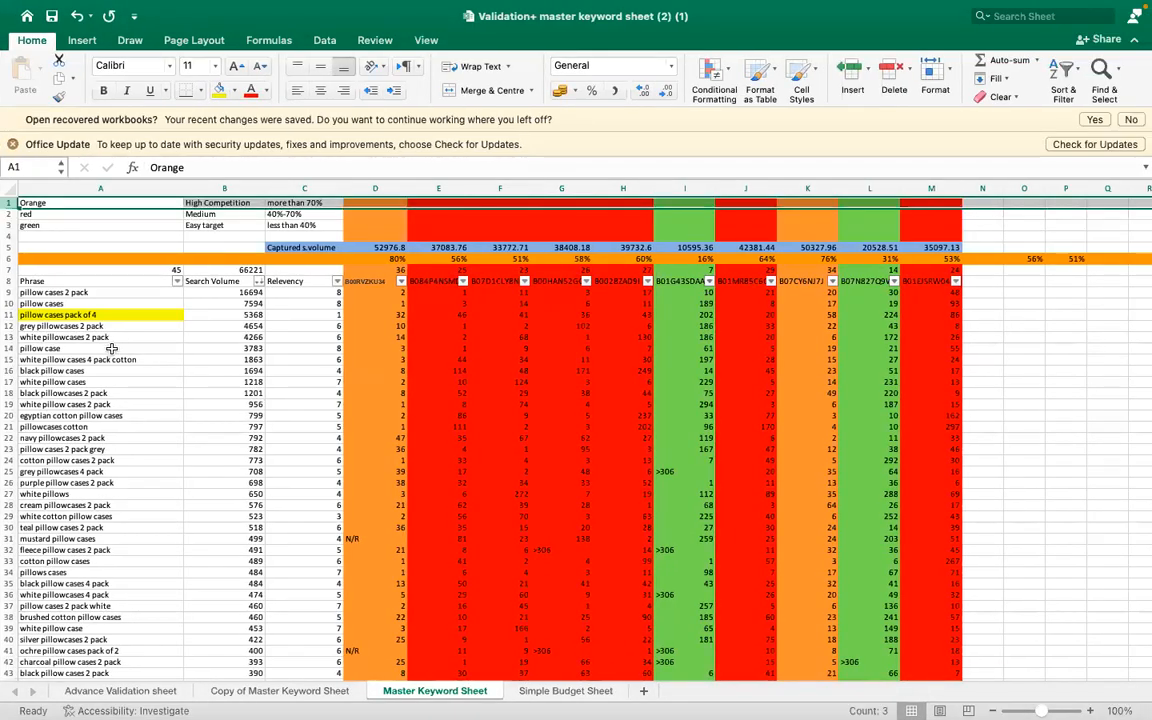
{"action": "left_click", "coordinate": [160, 692]}
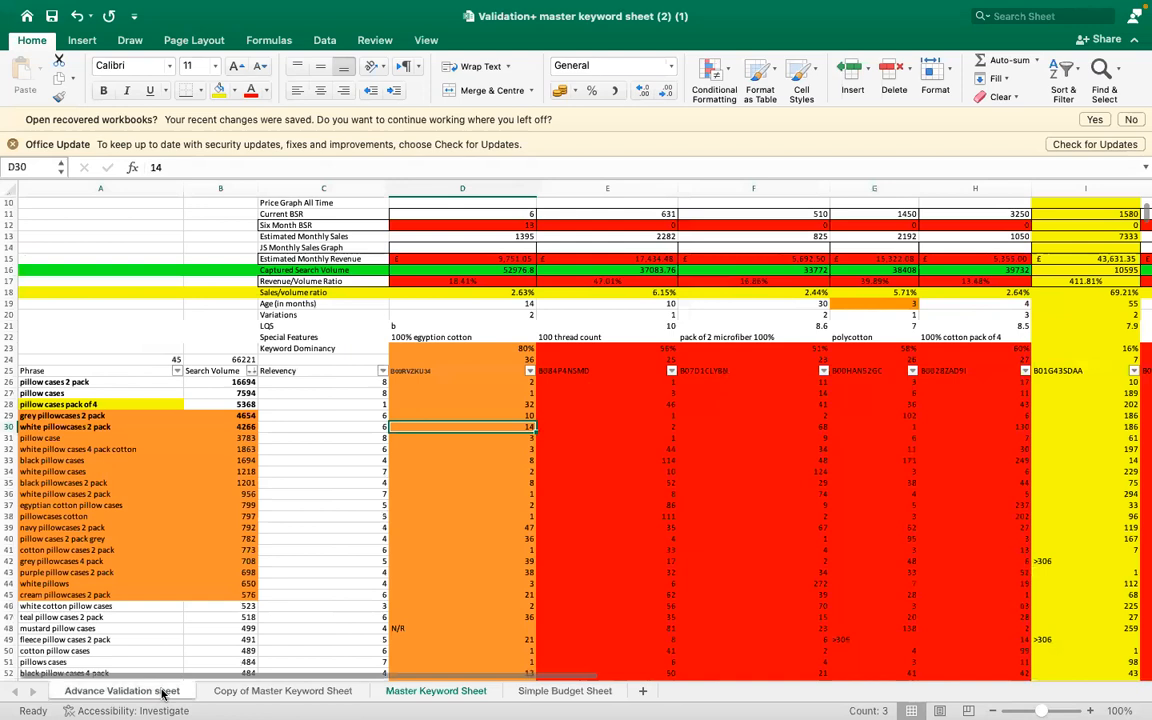
{"action": "scroll", "coordinate": [380, 553], "scroll_direction": "up", "scroll_amount": 5}
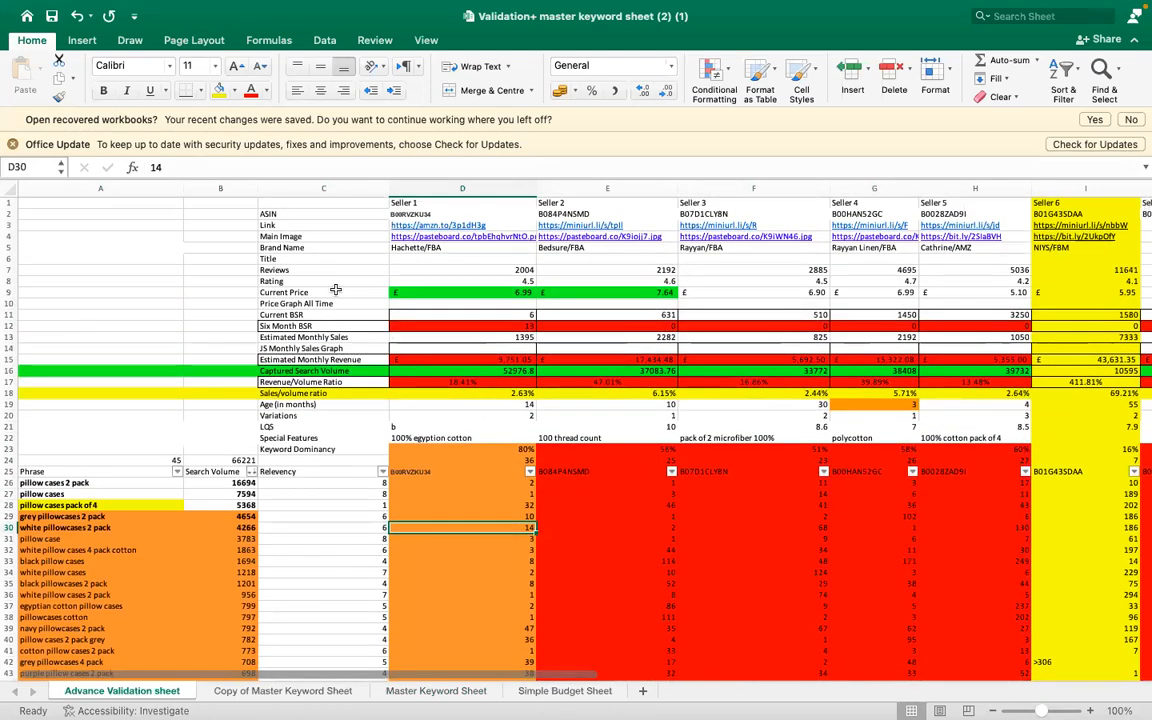
- Examine the ASIN headings in row 25 and the seller data above them for Sellers 1 to 10
{"action": "left_click", "coordinate": [424, 466]}
{"action": "key", "text": "shift+Right"}
{"action": "key", "text": "shift+Right"}
{"action": "key", "text": "shift+Right"}
{"action": "key", "text": "shift+Right"}
{"action": "key", "text": "shift+Right"}
{"action": "key", "text": "shift+Right"}
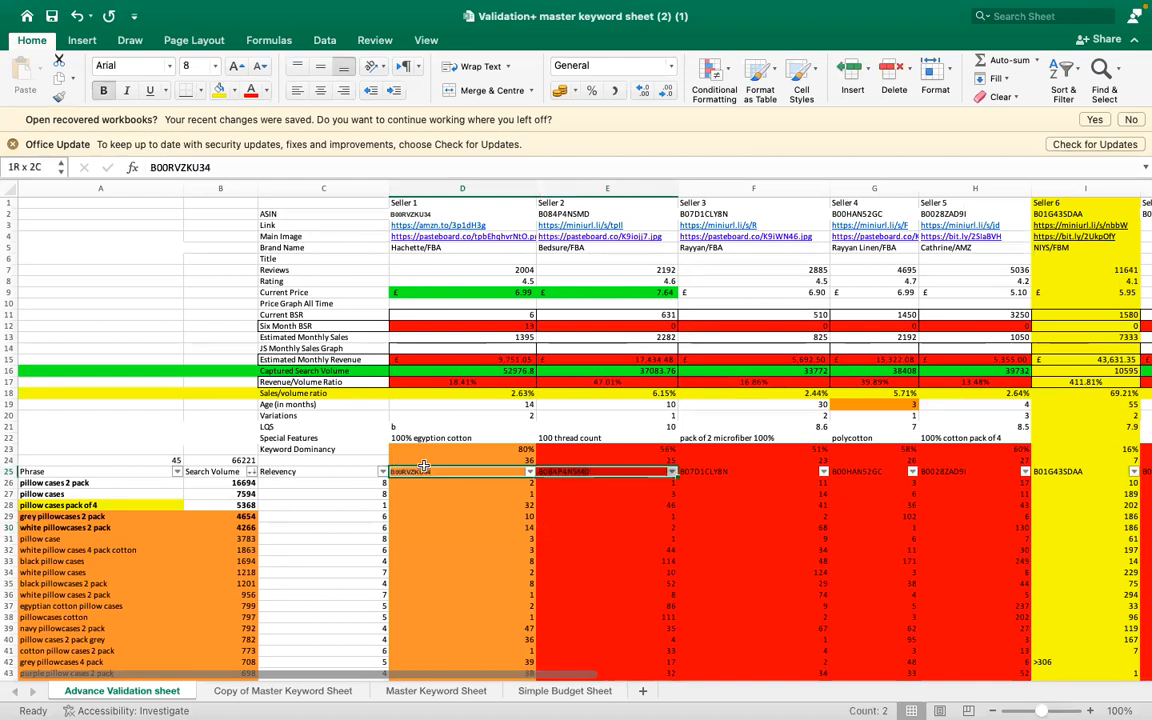
{"action": "key", "text": "shift+Right"}
{"action": "key", "text": "shift+Right"}
{"action": "key", "text": "shift+Right"}
{"action": "key", "text": "shift+Right"}
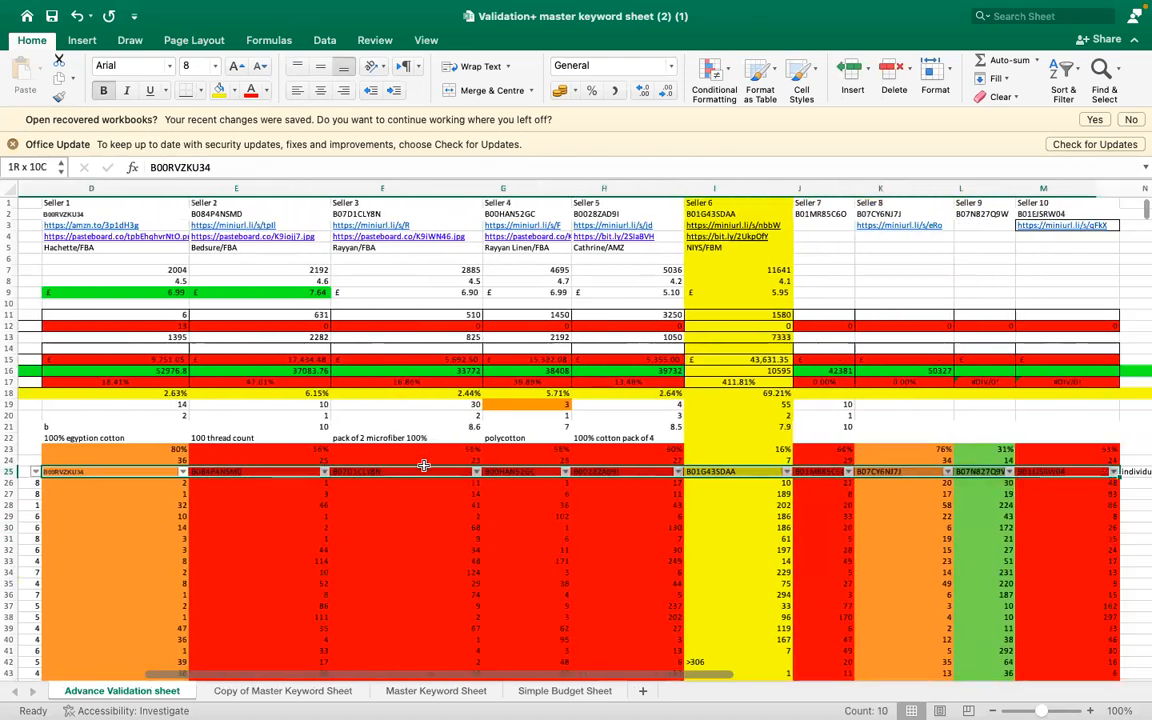
{"action": "key", "text": "shift+Up"}
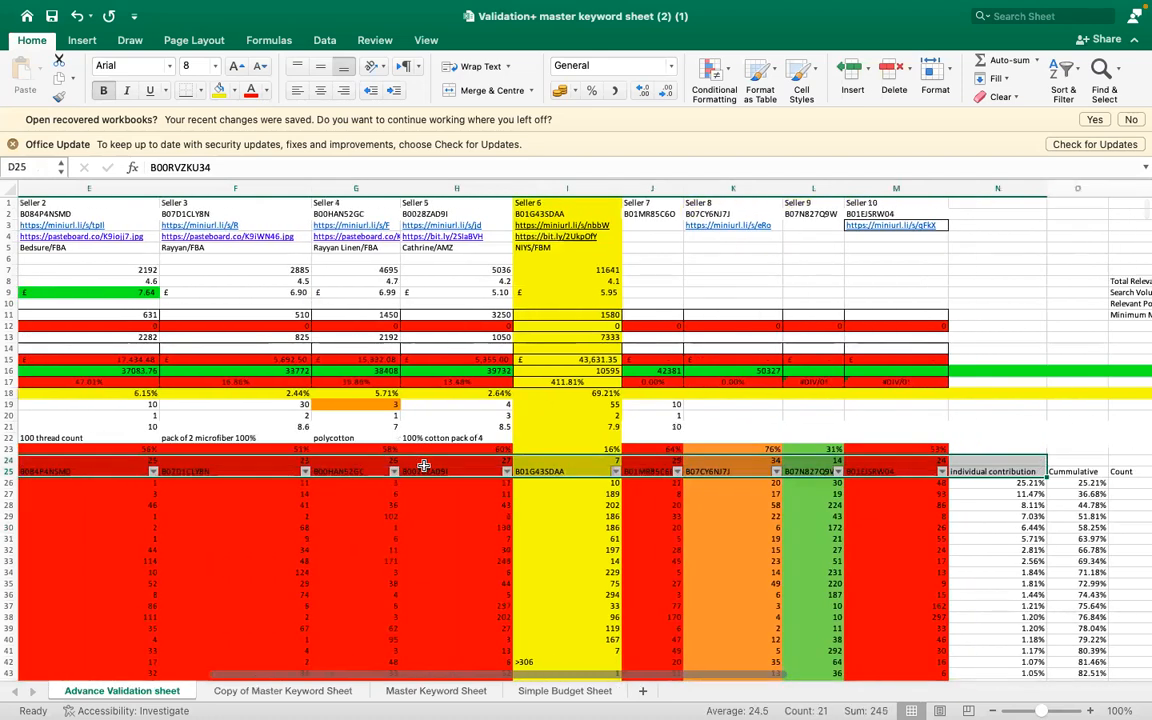
{"action": "key", "text": "Up"}
{"action": "key", "text": "Up"}
{"action": "key", "text": "Up"}
{"action": "key", "text": "Up"}
{"action": "key", "text": "Up"}
{"action": "key", "text": "Up"}
{"action": "key", "text": "Up"}
{"action": "key", "text": "Up"}
{"action": "key", "text": "Up"}
{"action": "key", "text": "Up"}
{"action": "key", "text": "Up"}
{"action": "key", "text": "Up"}
{"action": "key", "text": "Up"}
{"action": "key", "text": "Up"}
{"action": "key", "text": "Up"}
{"action": "key", "text": "Up"}
{"action": "key", "text": "Up"}
{"action": "key", "text": "Up"}
{"action": "key", "text": "Up"}
{"action": "key", "text": "Up"}
{"action": "key", "text": "Up"}
{"action": "key", "text": "Up"}
{"action": "key", "text": "Up"}
{"action": "key", "text": "Up"}
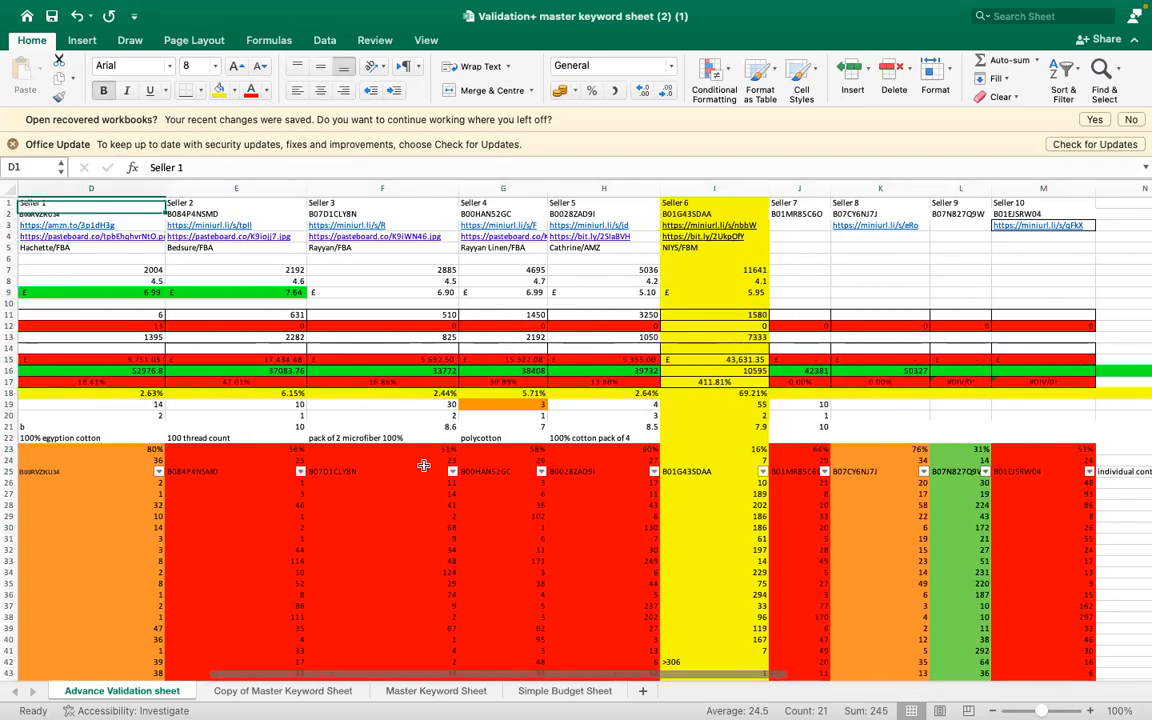
{"action": "key", "text": "Left"}
{"action": "key", "text": "Left"}
{"action": "key", "text": "Left"}
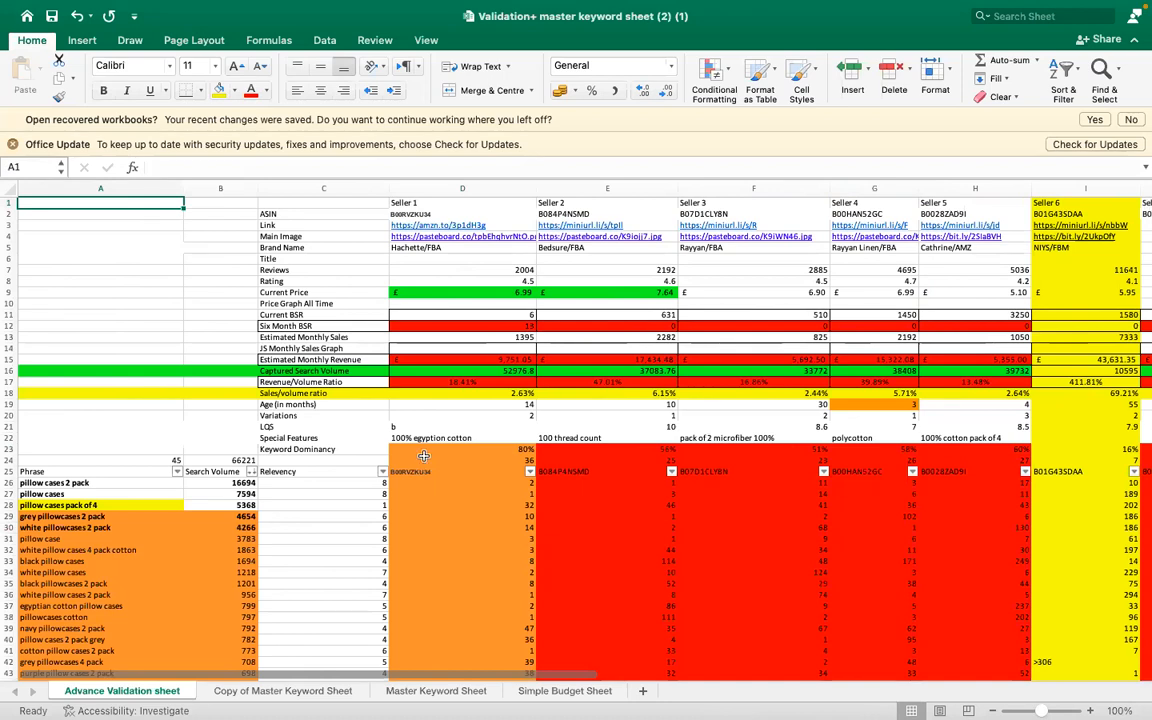
- Review the seller attribute labels from ASIN to Keyword Dominancy in C2:C23 and the Seller 1 rating cell
{"action": "left_click", "coordinate": [287, 215]}
{"action": "key", "text": "shift+Down"}
{"action": "key", "text": "shift+Down"}
{"action": "key", "text": "shift+Down"}
{"action": "key", "text": "shift+Down"}
{"action": "key", "text": "shift+Down"}
{"action": "key", "text": "shift+Down"}
{"action": "key", "text": "shift+Down"}
{"action": "key", "text": "shift+Down"}
{"action": "key", "text": "shift+Down"}
{"action": "key", "text": "shift+Down"}
{"action": "key", "text": "shift+Down"}
{"action": "key", "text": "shift+Down"}
{"action": "key", "text": "shift+Down"}
{"action": "key", "text": "shift+Down"}
{"action": "key", "text": "shift+Down"}
{"action": "key", "text": "shift+Down"}
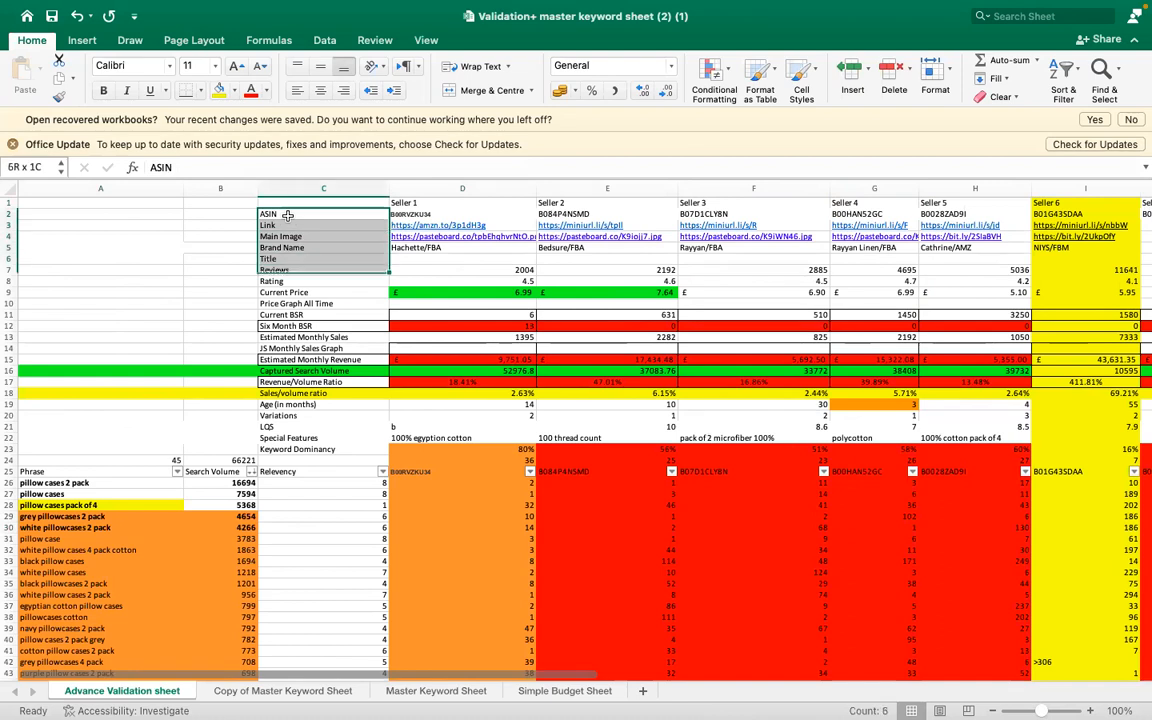
{"action": "key", "text": "shift+Down"}
{"action": "key", "text": "shift+Down"}
{"action": "key", "text": "shift+Down"}
{"action": "key", "text": "shift+Down"}
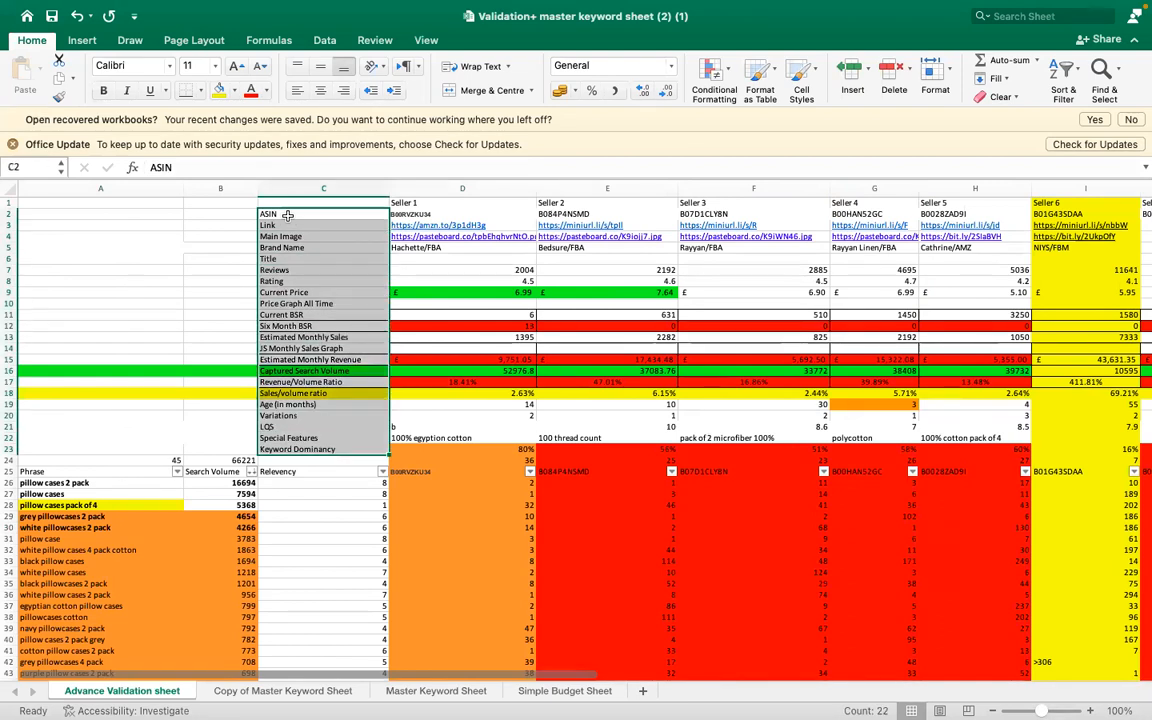
{"action": "left_click", "coordinate": [462, 281]}
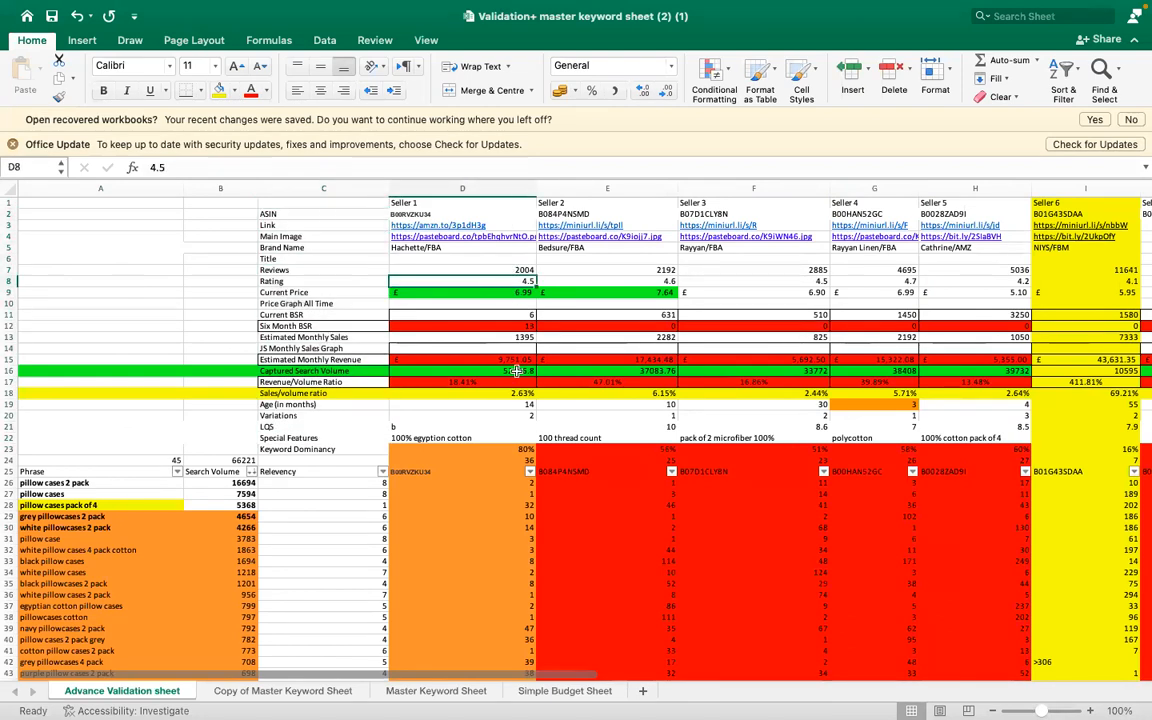
- Review the seller headings across row 1 of the Advance Validation sheet, starting from Seller 1 and its ASIN column
{"action": "left_click", "coordinate": [440, 473]}
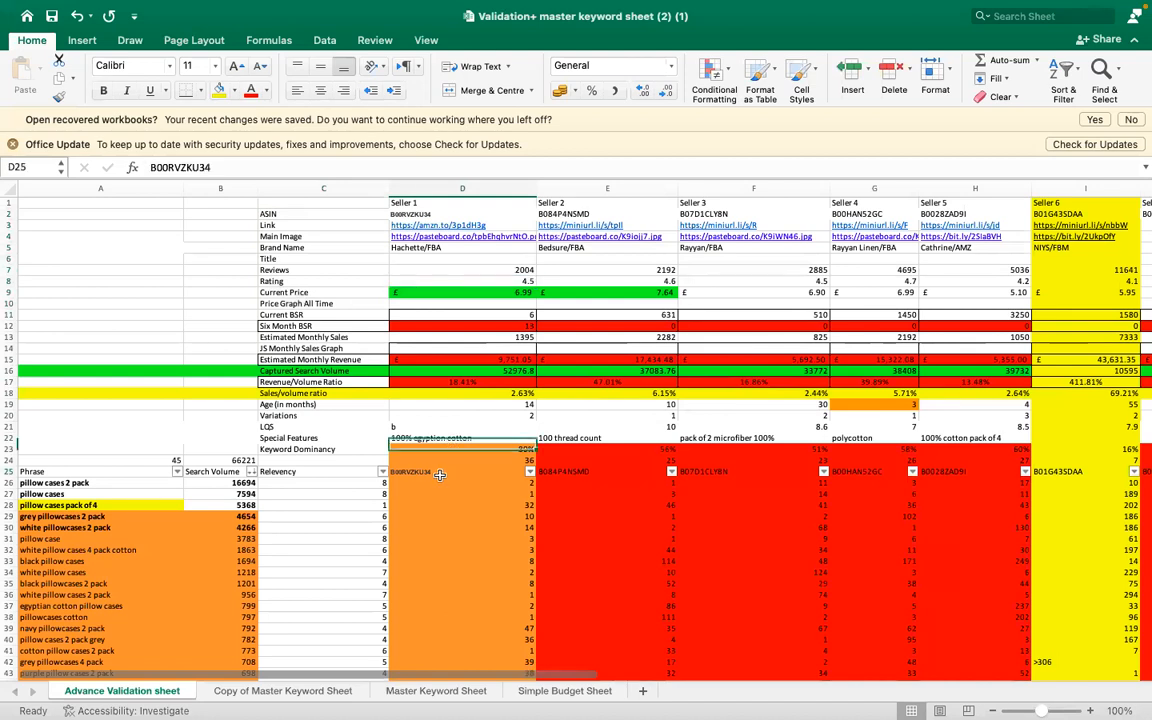
{"action": "left_click", "coordinate": [422, 199]}
{"action": "key", "text": "Right"}
{"action": "key", "text": "Right"}
{"action": "key", "text": "Right"}
{"action": "key", "text": "Right"}
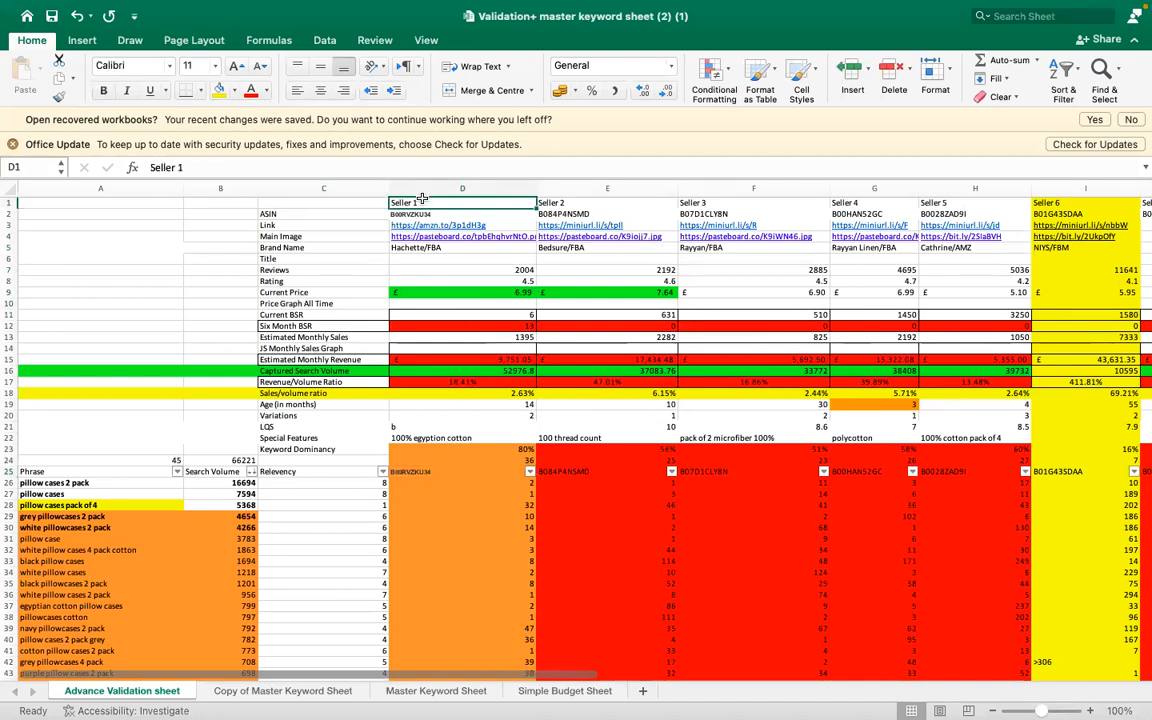
{"action": "key", "text": "Right"}
{"action": "key", "text": "Right"}
{"action": "key", "text": "Right"}
{"action": "key", "text": "Right"}
{"action": "key", "text": "Right"}
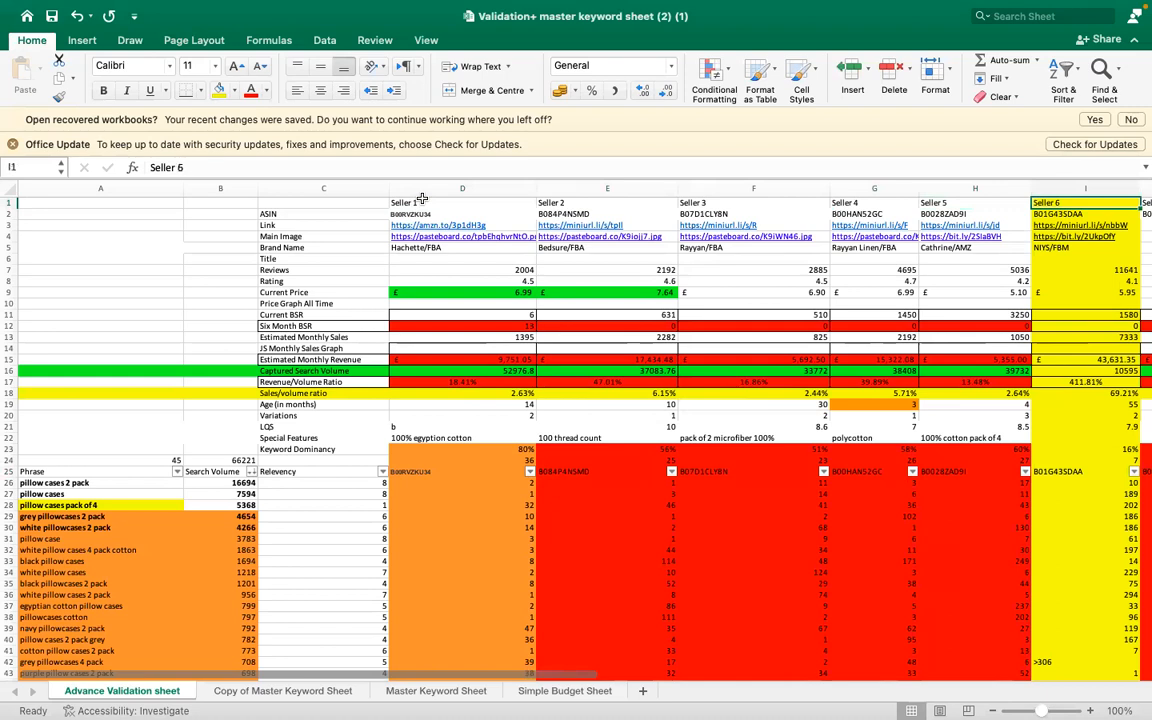
{"action": "key", "text": "Left"}
{"action": "key", "text": "Left"}
{"action": "key", "text": "Left"}
{"action": "key", "text": "Left"}
{"action": "key", "text": "Left"}
{"action": "key", "text": "Left"}
{"action": "key", "text": "Left"}
{"action": "key", "text": "Left"}
{"action": "key", "text": "Left"}
{"action": "key", "text": "Left"}
{"action": "key", "text": "Left"}
{"action": "key", "text": "Left"}
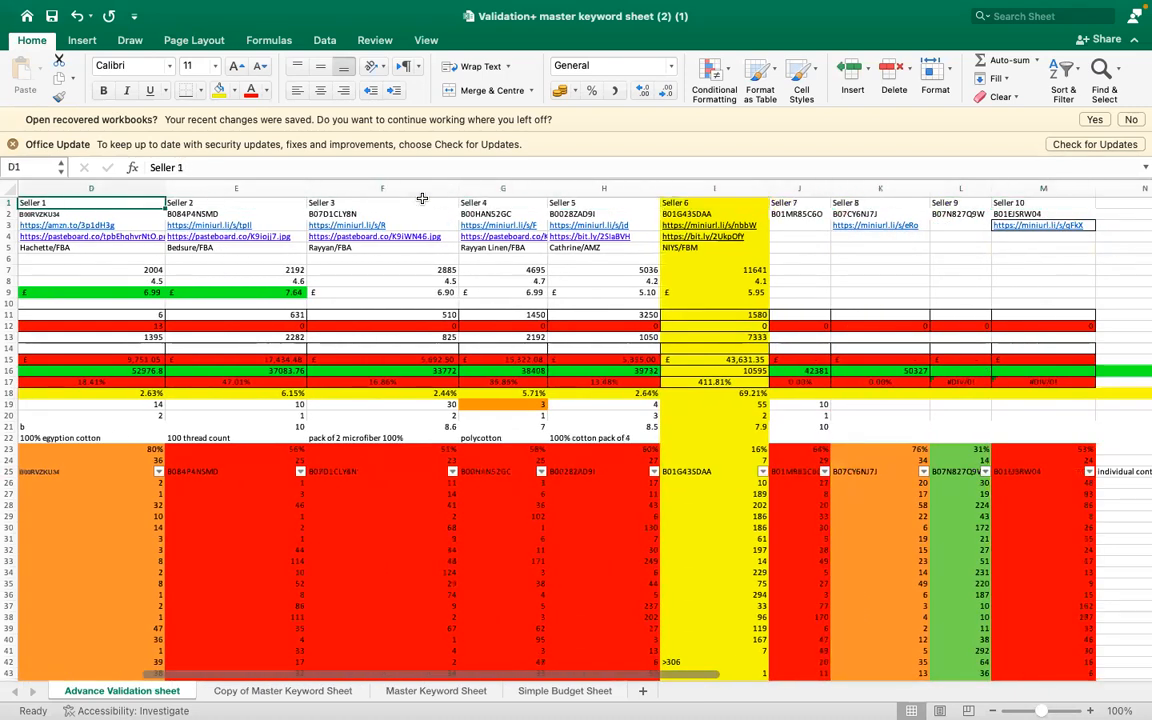
{"action": "key", "text": "Down"}
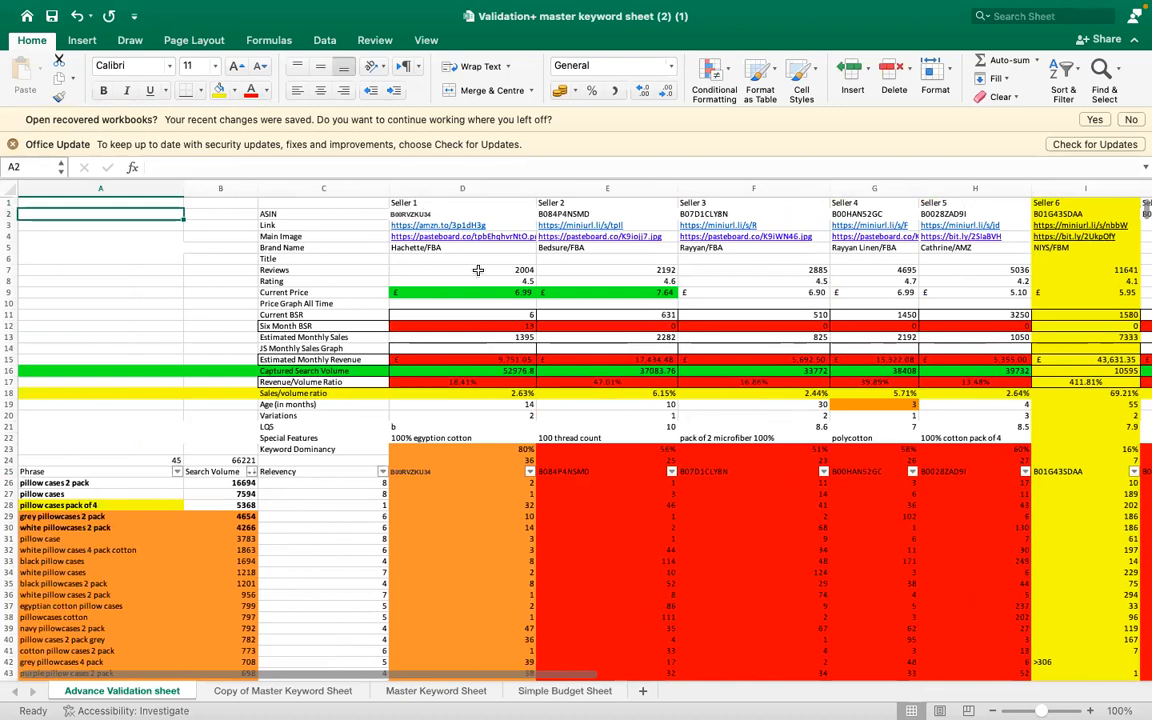
- Compare Seller 1's ASIN in D25 with D2, and check the ASIN and Link labels and the Keyword Dominancy formula in D23
{"action": "left_click", "coordinate": [449, 473]}
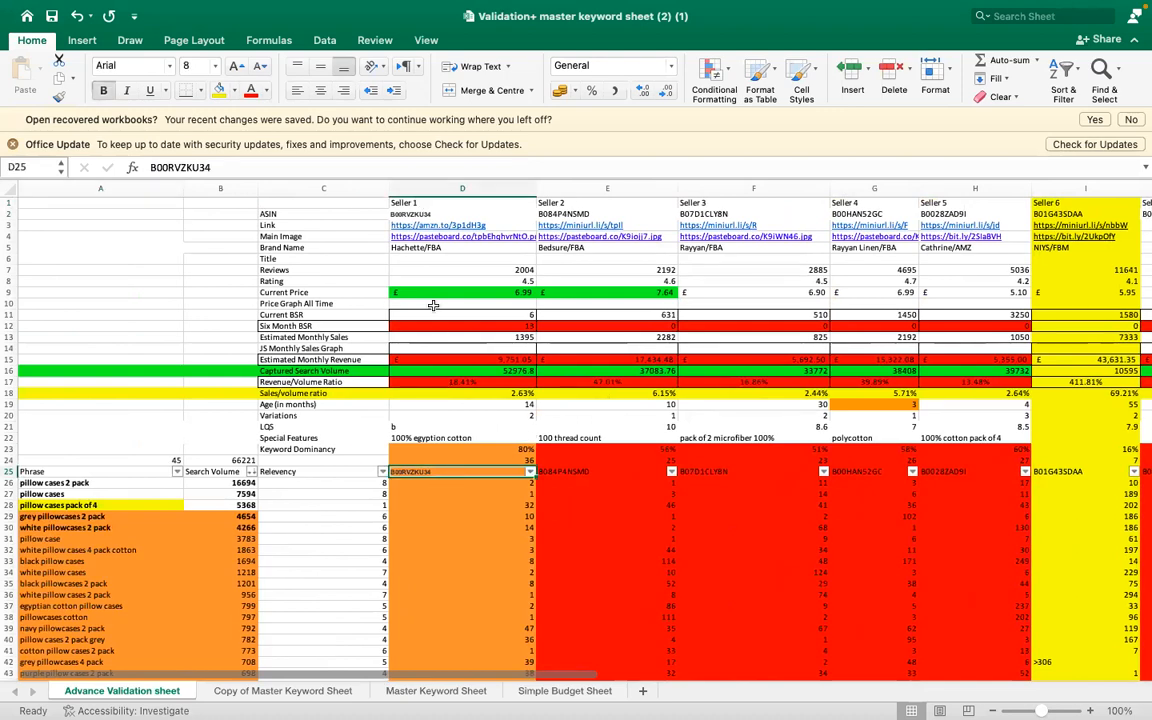
{"action": "left_click", "coordinate": [424, 214]}
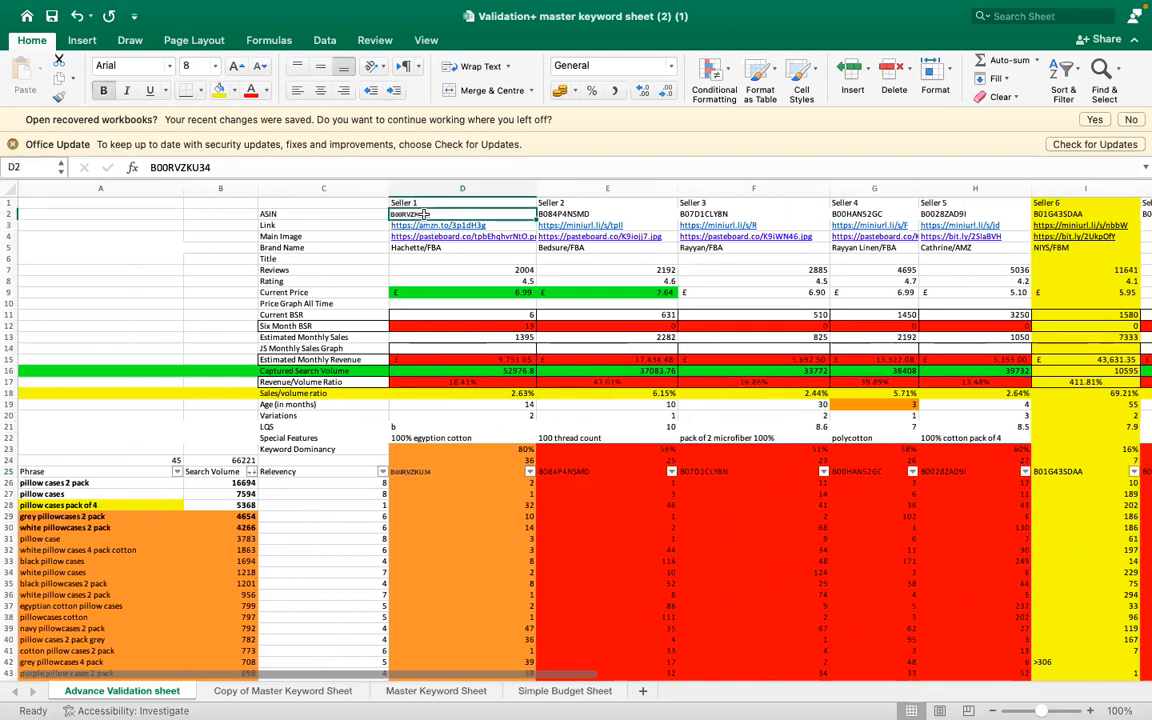
{"action": "left_click", "coordinate": [324, 214]}
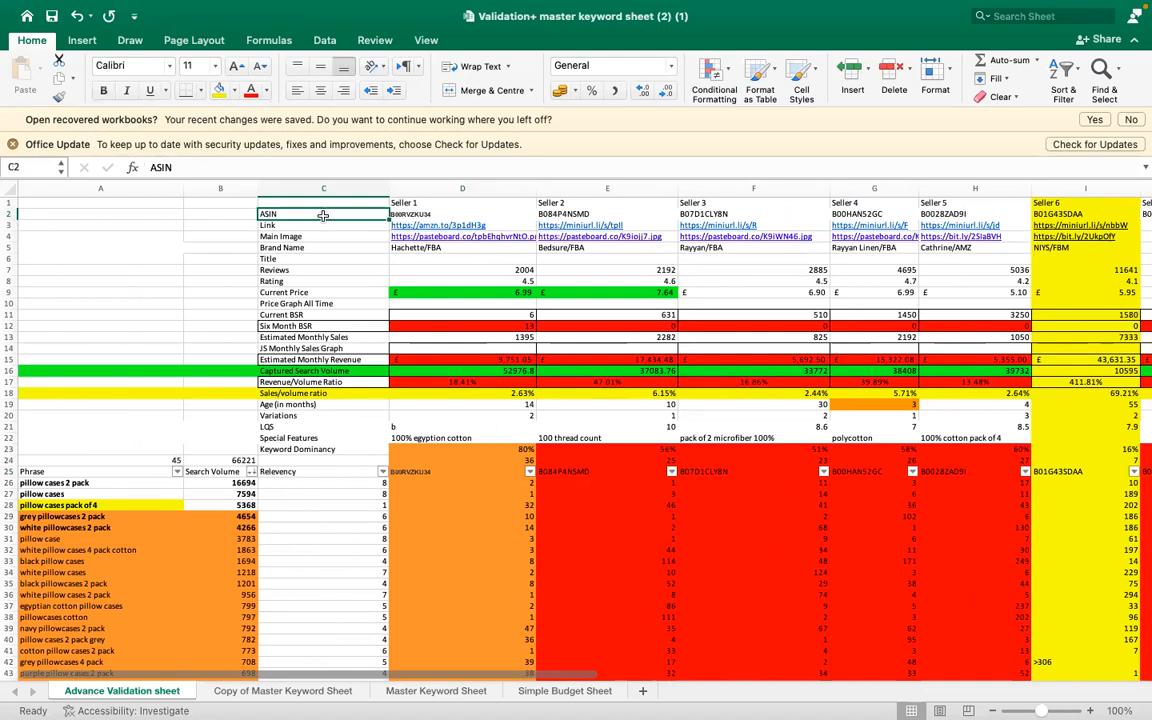
{"action": "left_click", "coordinate": [300, 226]}
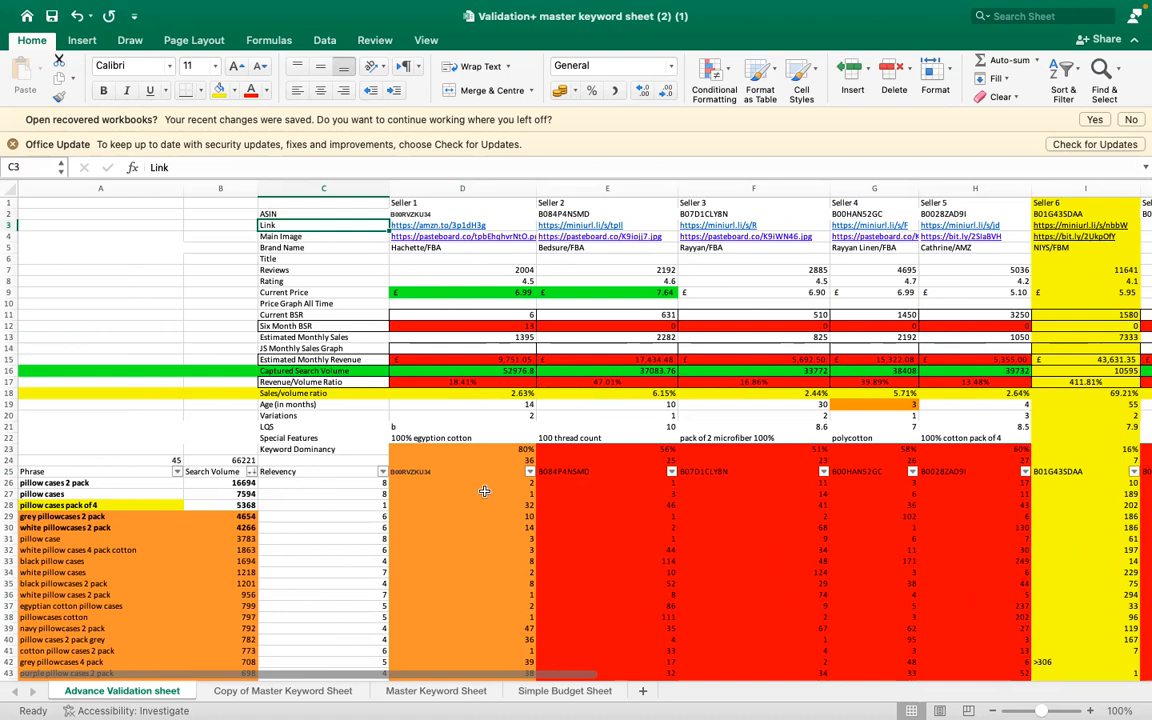
{"action": "left_click", "coordinate": [457, 450]}
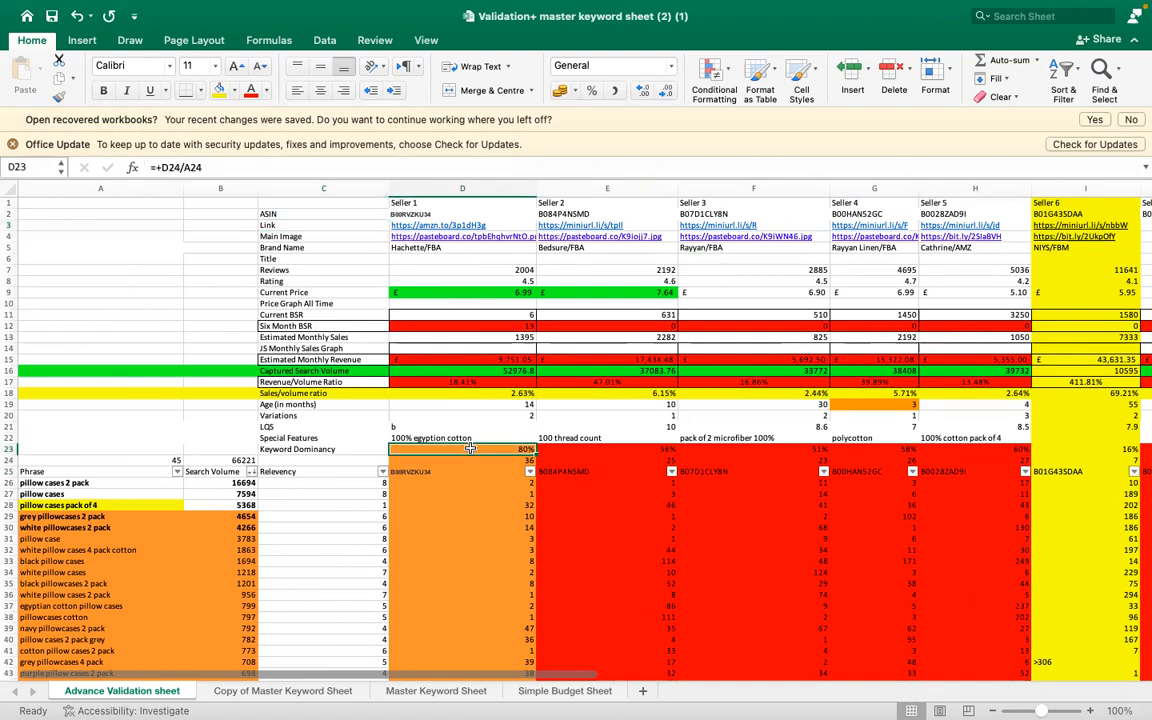
{"action": "left_click", "coordinate": [427, 471]}
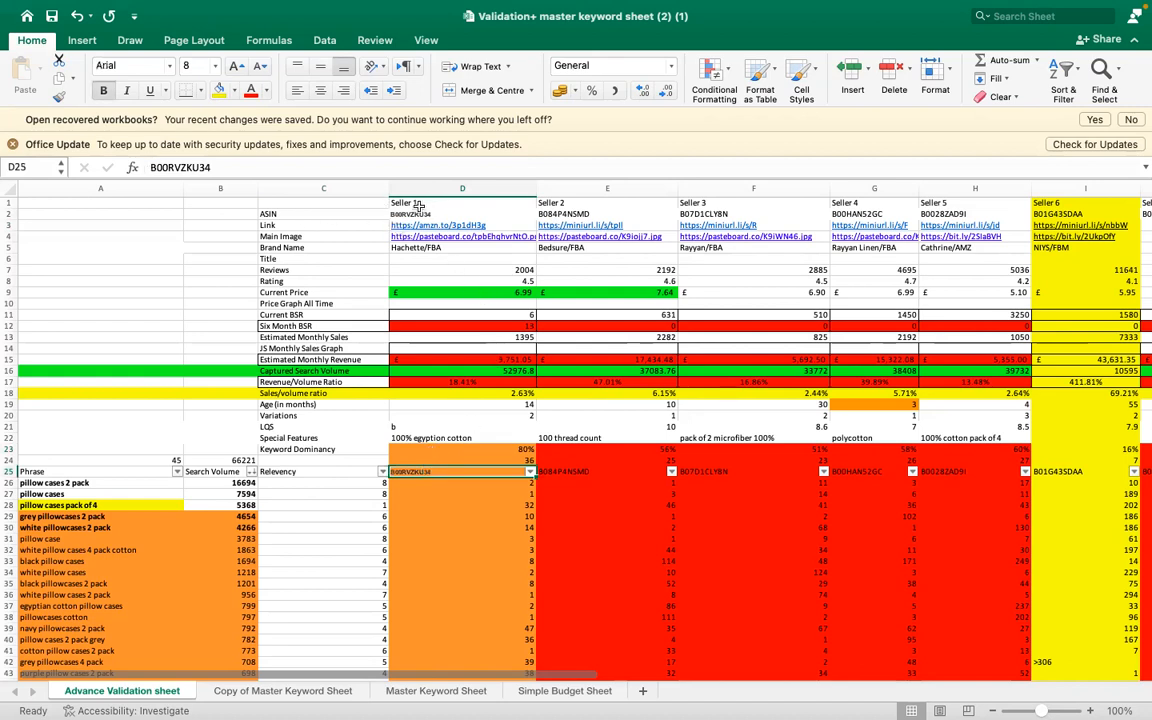
{"action": "left_click", "coordinate": [417, 212]}
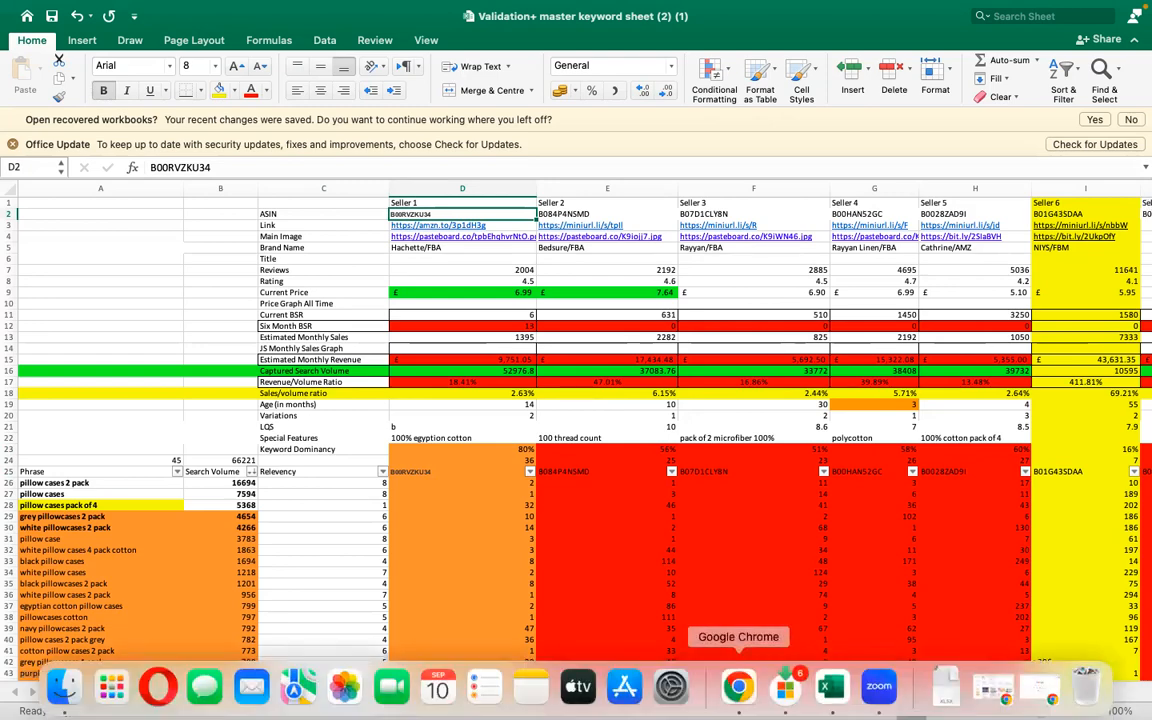
- Switch to Chrome and open the Silentnight Essentials Collection Pillow listing from the Amazon pillows results, selecting its page address
{"action": "left_click", "coordinate": [747, 695]}
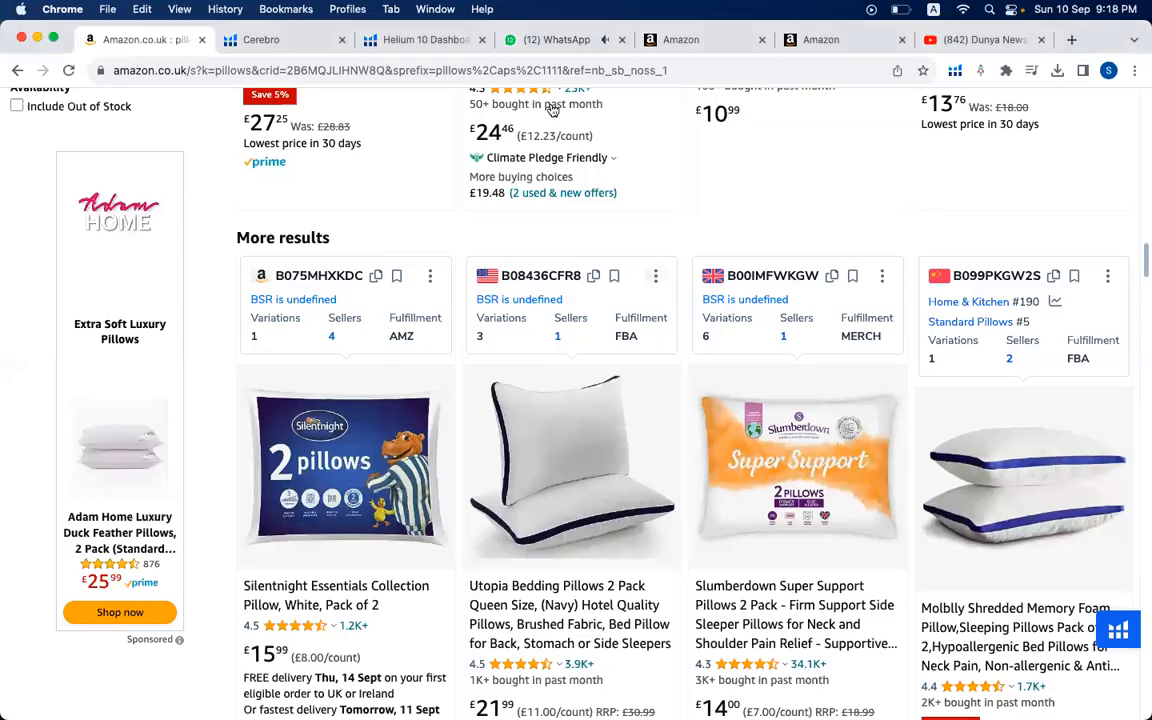
{"action": "left_click", "coordinate": [349, 440]}
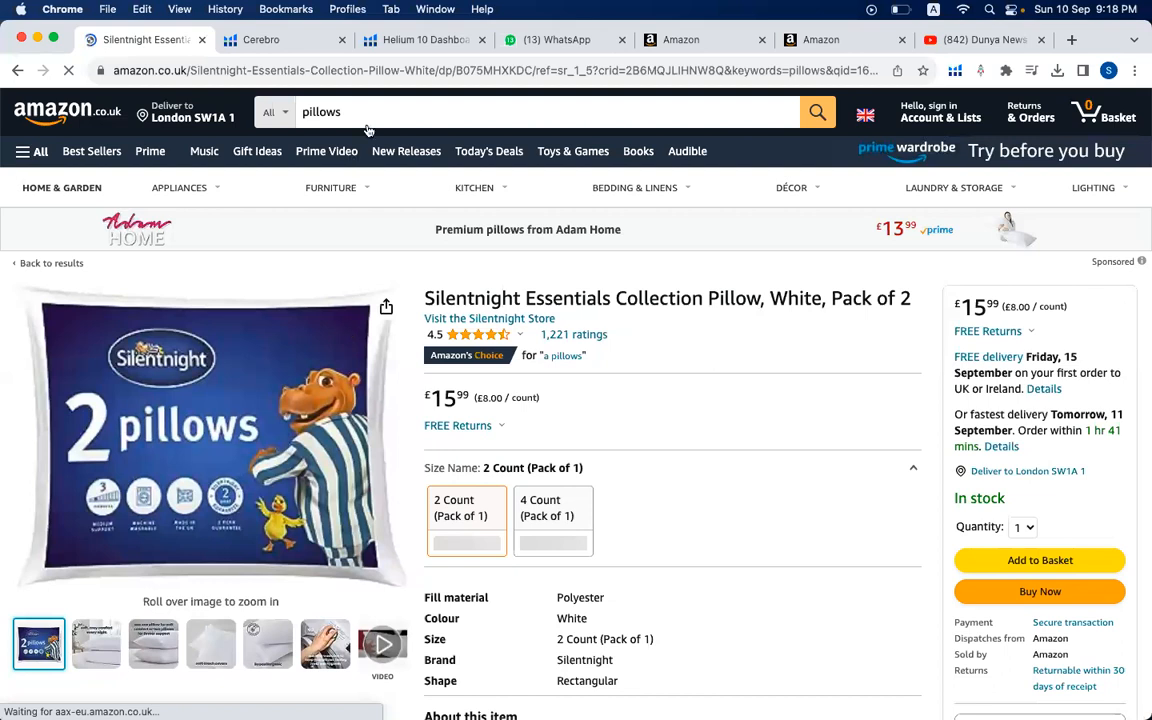
{"action": "left_click", "coordinate": [372, 78]}
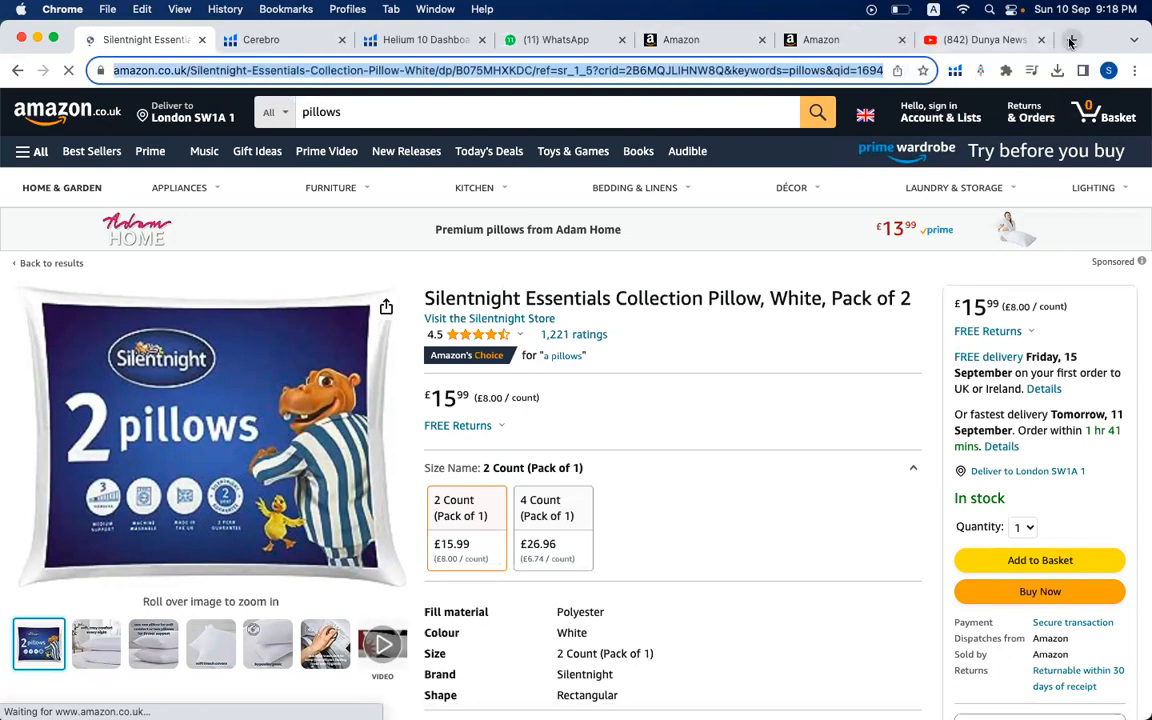
- Find a link shortener with the "shortlink url" search in a new tab and open shorturl.at
{"action": "key", "text": "super+t"}
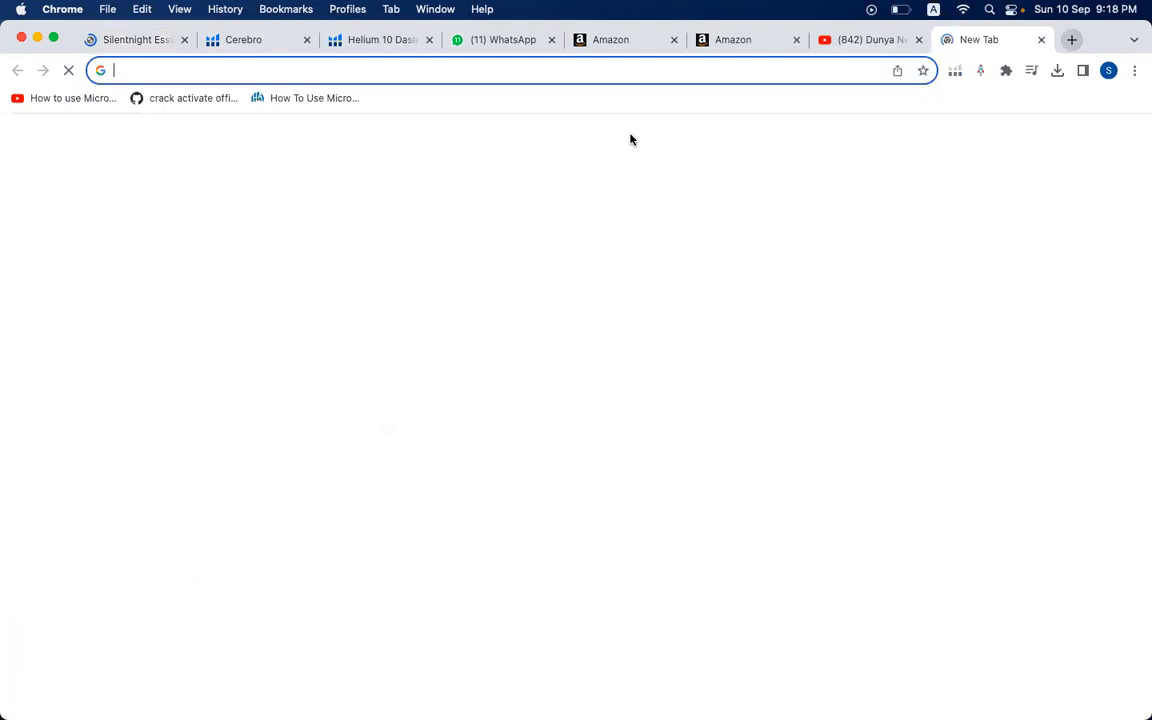
{"action": "type", "text": "s"}
{"action": "key", "text": "BackSpace"}
{"action": "key", "text": "BackSpace"}
{"action": "type", "text": "SHO"}
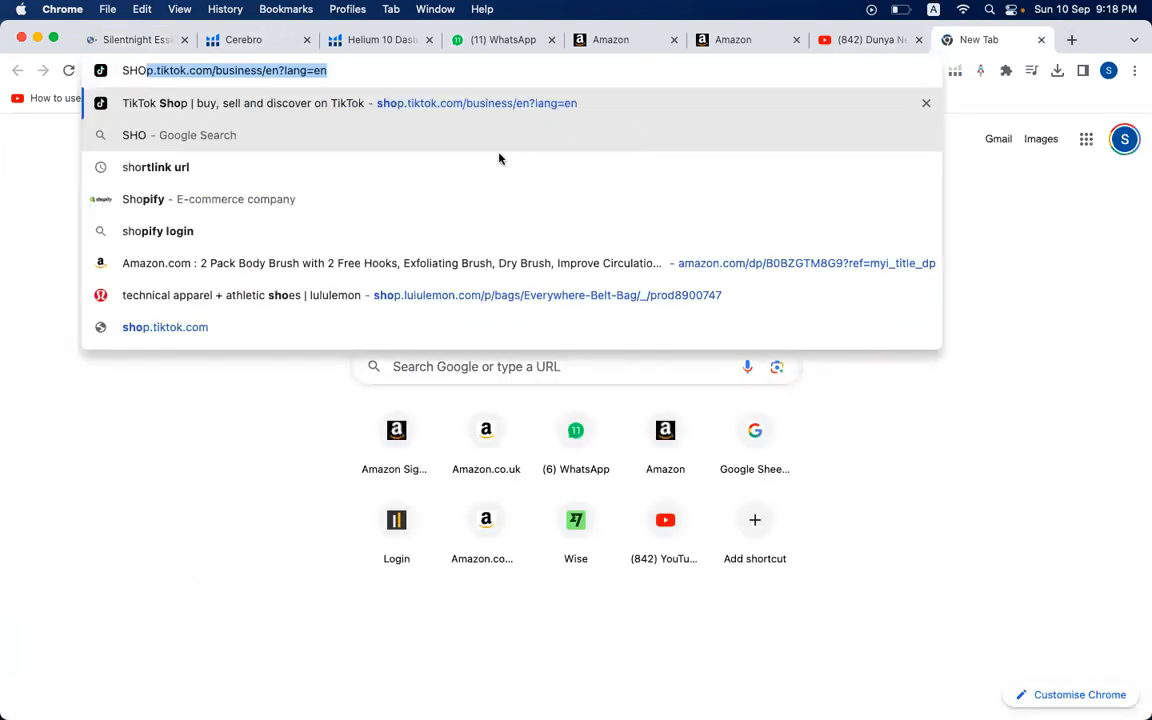
{"action": "left_click", "coordinate": [396, 157]}
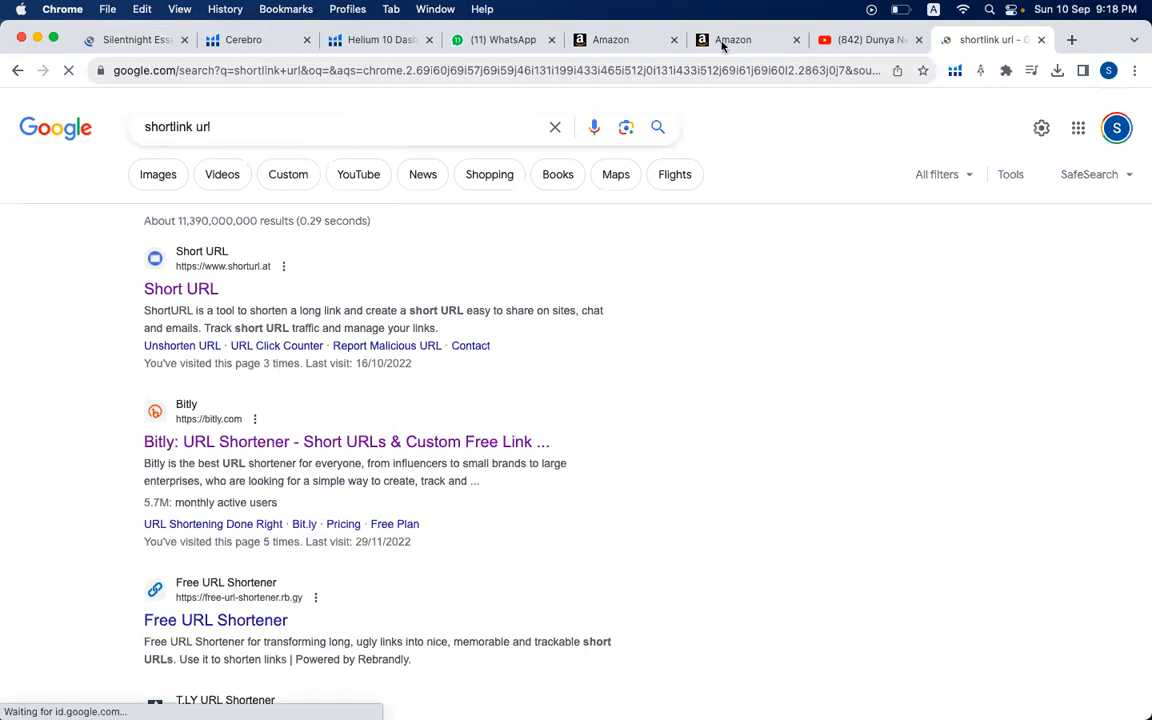
- Copy the full address of the Silentnight pillow listing and shorten it with Short URL
{"action": "left_click", "coordinate": [172, 45]}
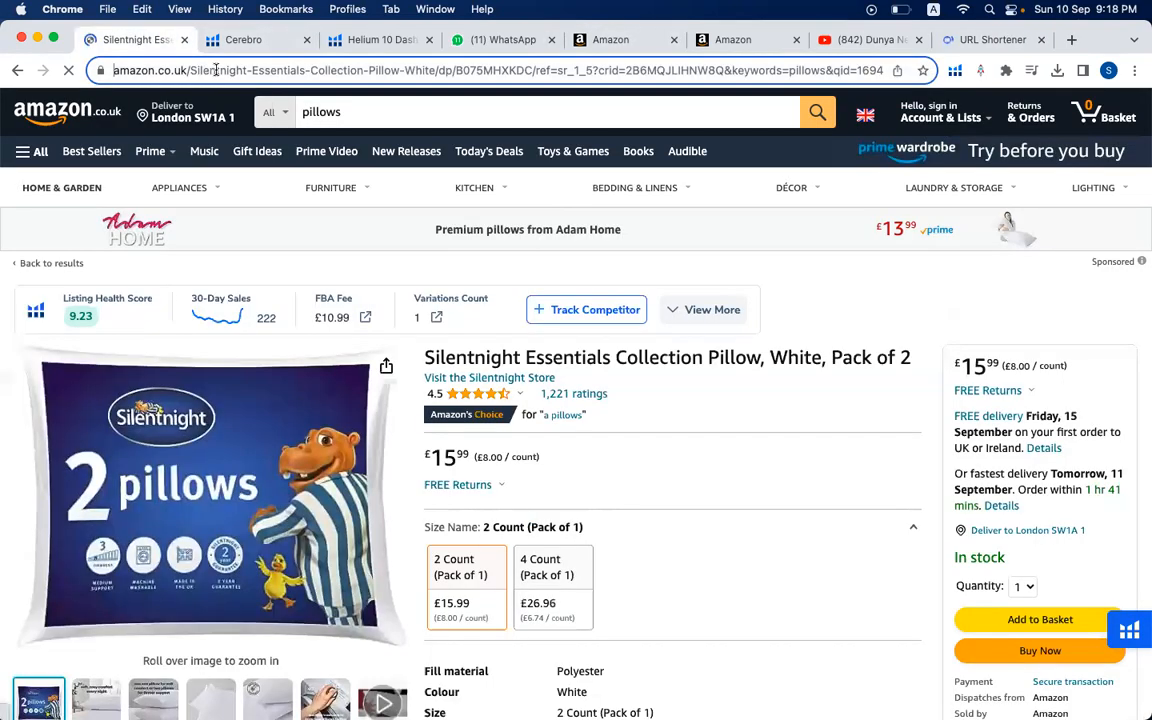
{"action": "left_click", "coordinate": [215, 70]}
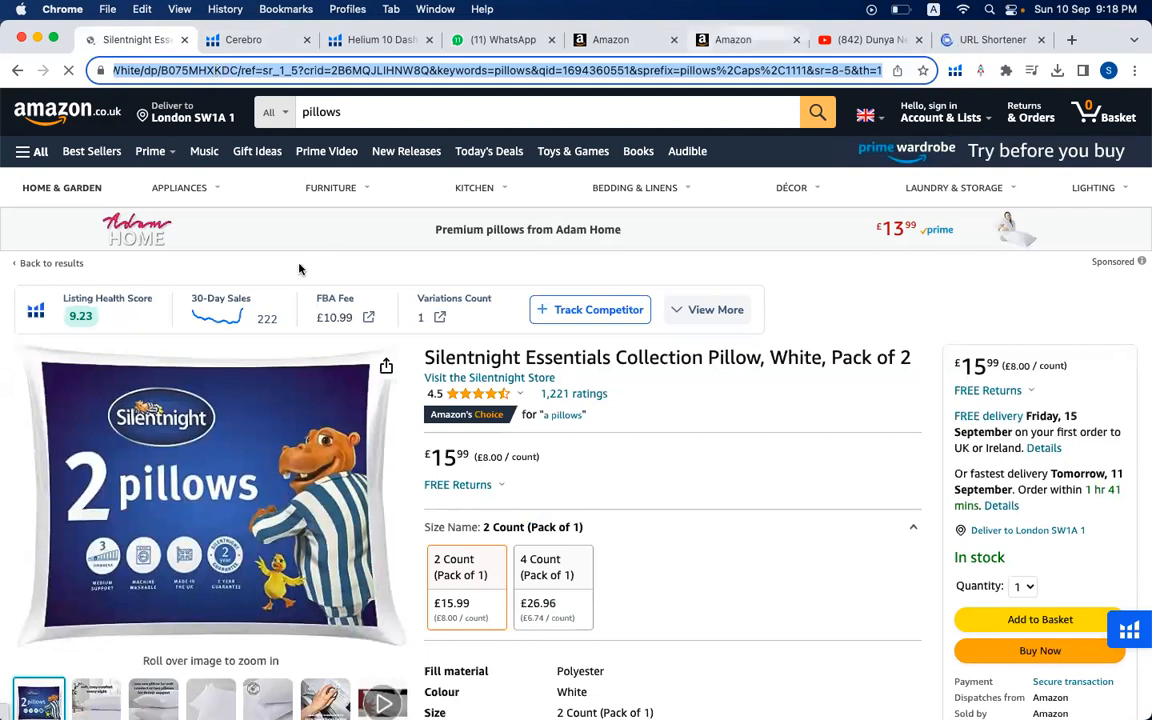
{"action": "key", "text": "ctrl+shift+Tab"}
{"action": "left_click", "coordinate": [383, 281]}
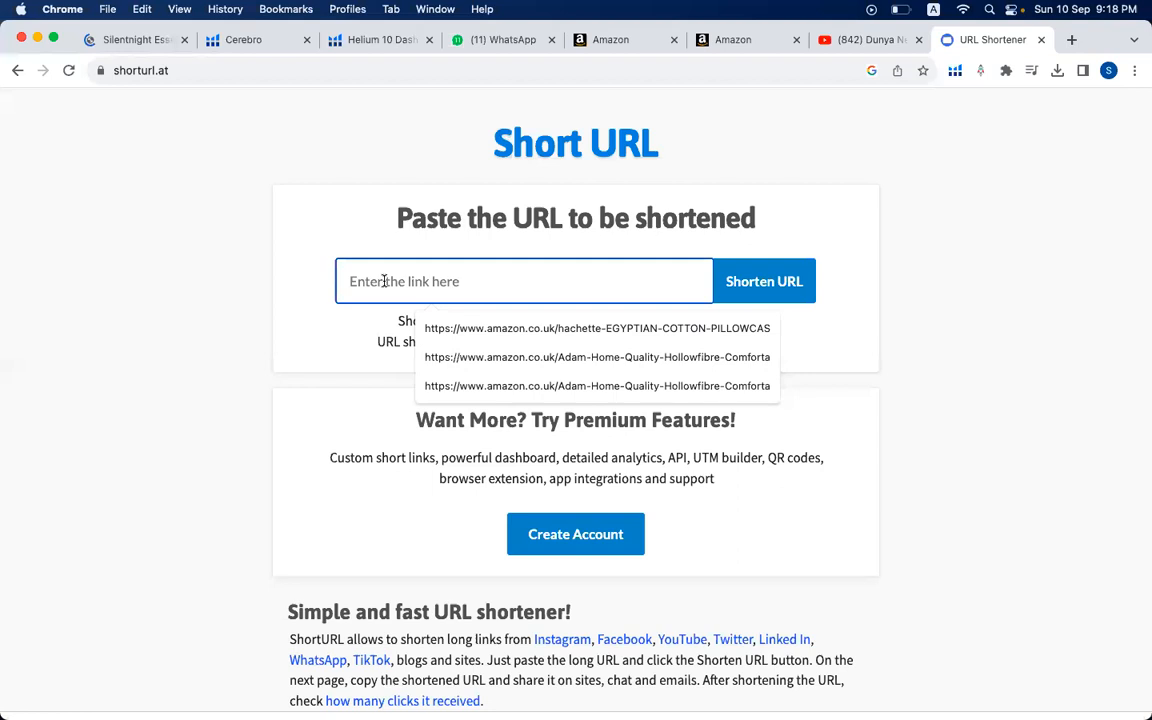
{"action": "key", "text": "super+v"}
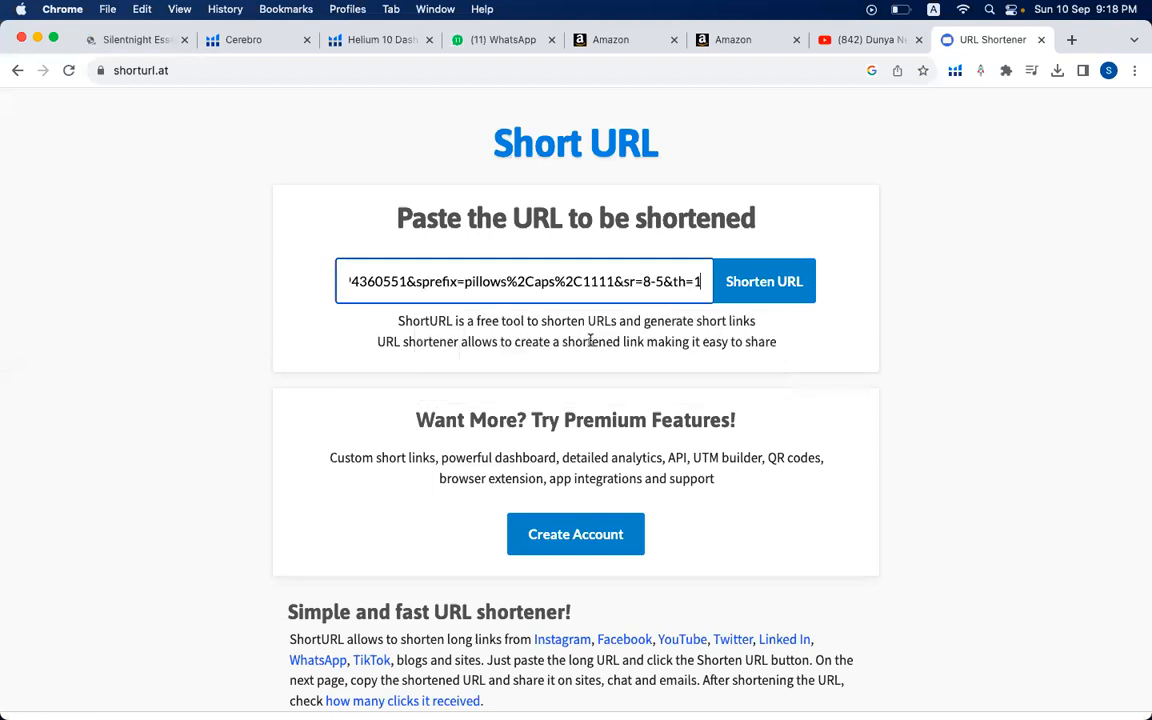
{"action": "left_click", "coordinate": [766, 289]}
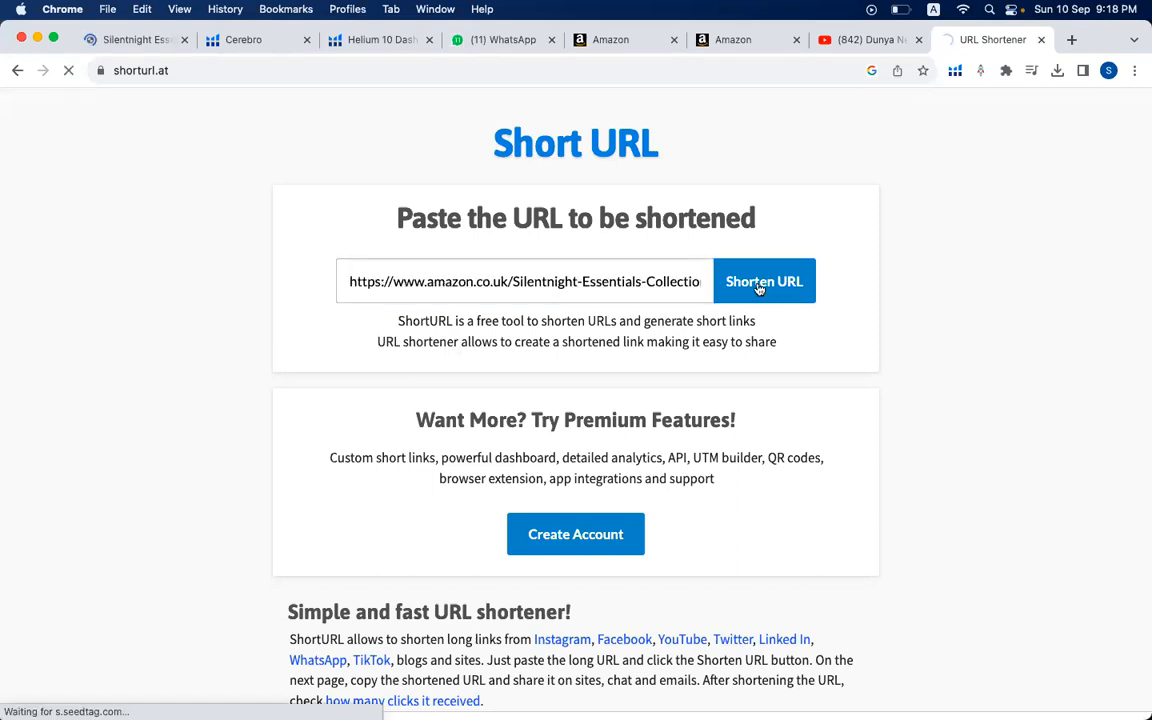
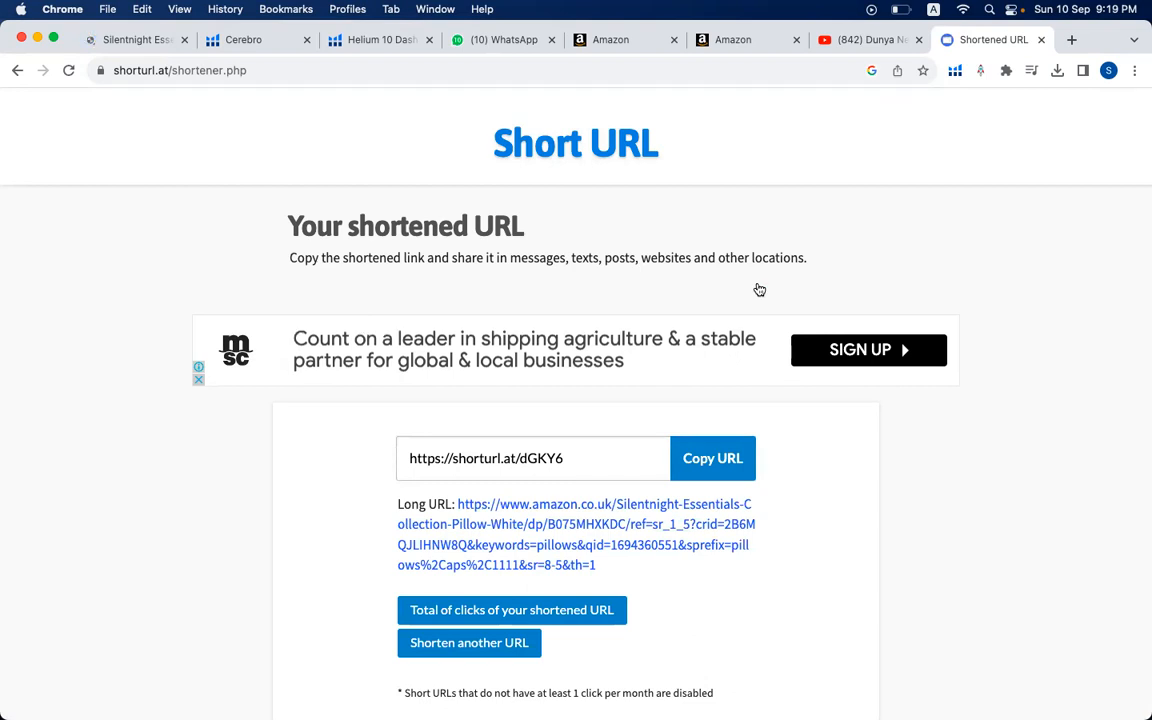
- Copy the shortened pillow link and switch to the Validation+ master keyword sheet workbook in Excel
{"action": "left_click", "coordinate": [457, 462]}
{"action": "key", "text": "super+c"}
{"action": "mouse_move", "coordinate": [770, 705]}
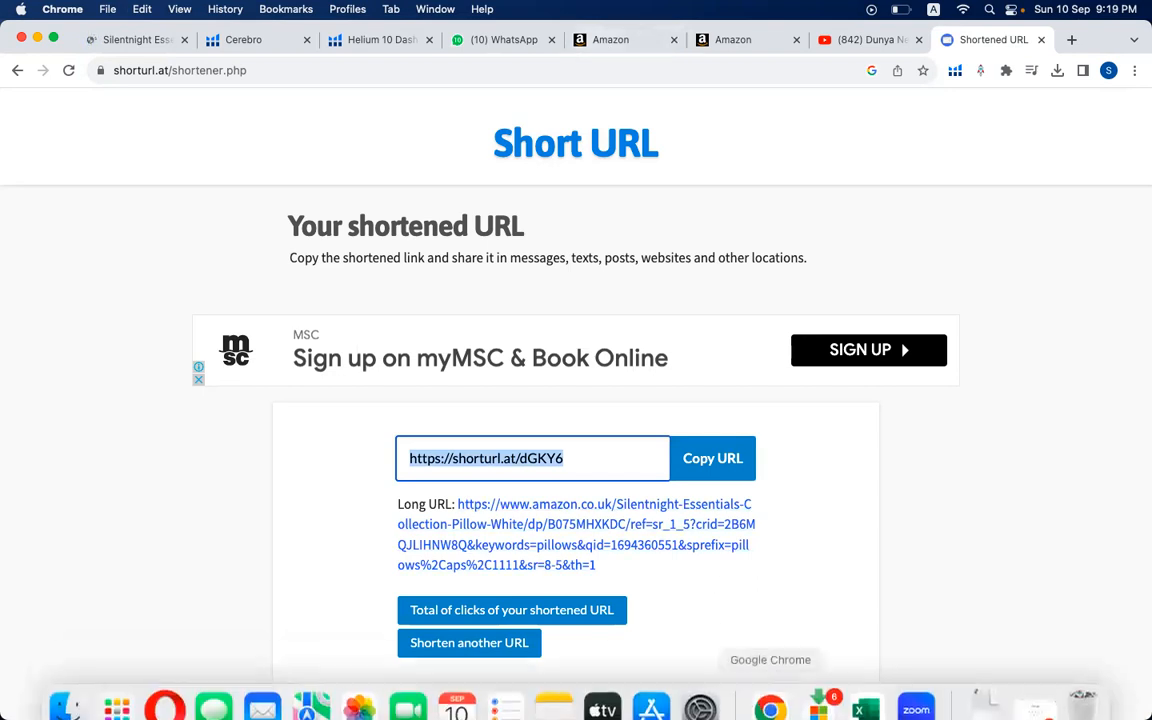
{"action": "left_click", "coordinate": [866, 708]}
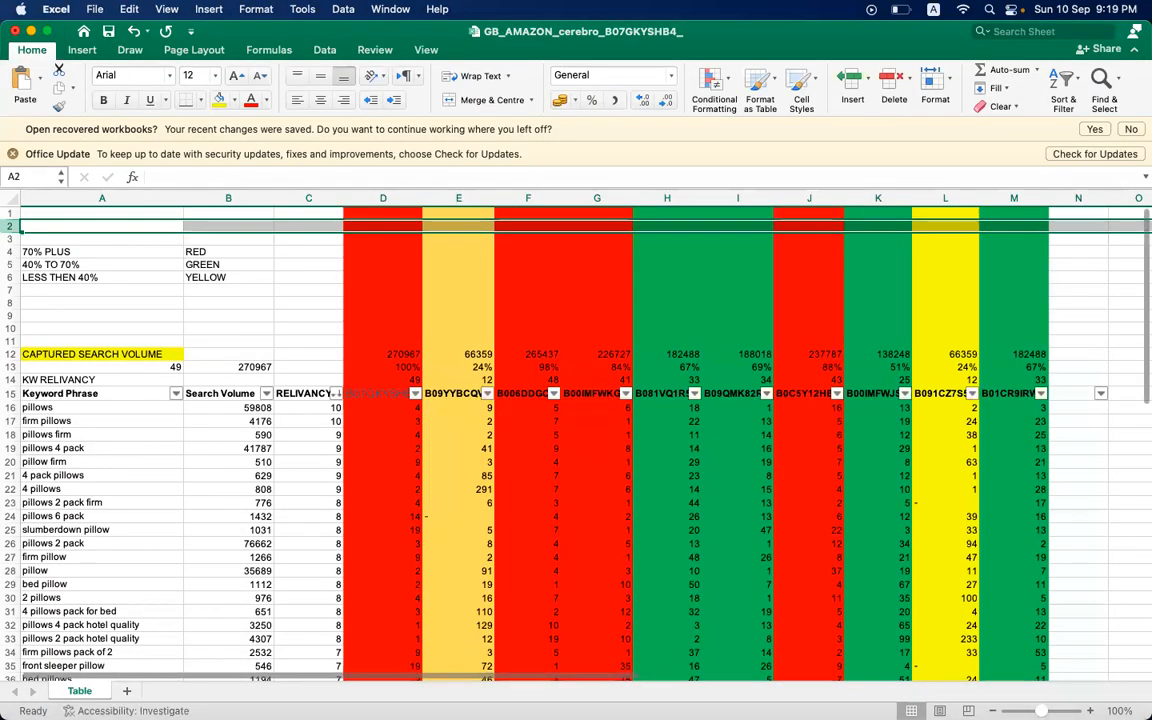
{"action": "mouse_move", "coordinate": [770, 700]}
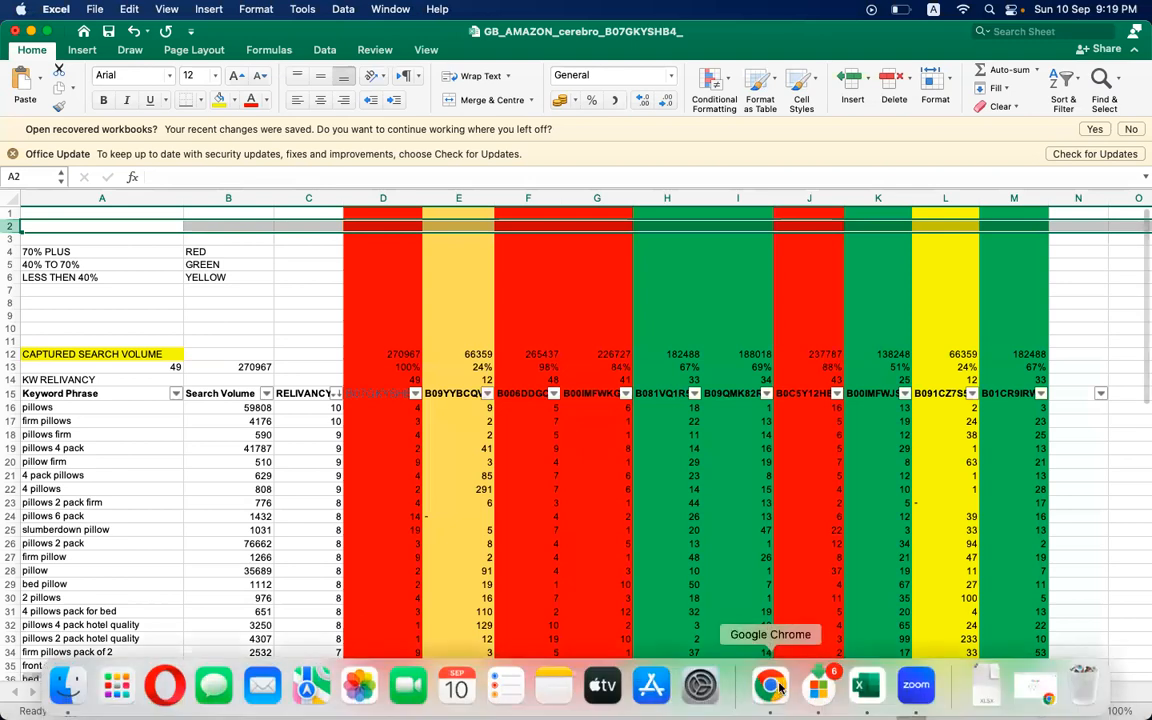
{"action": "right_click", "coordinate": [863, 689]}
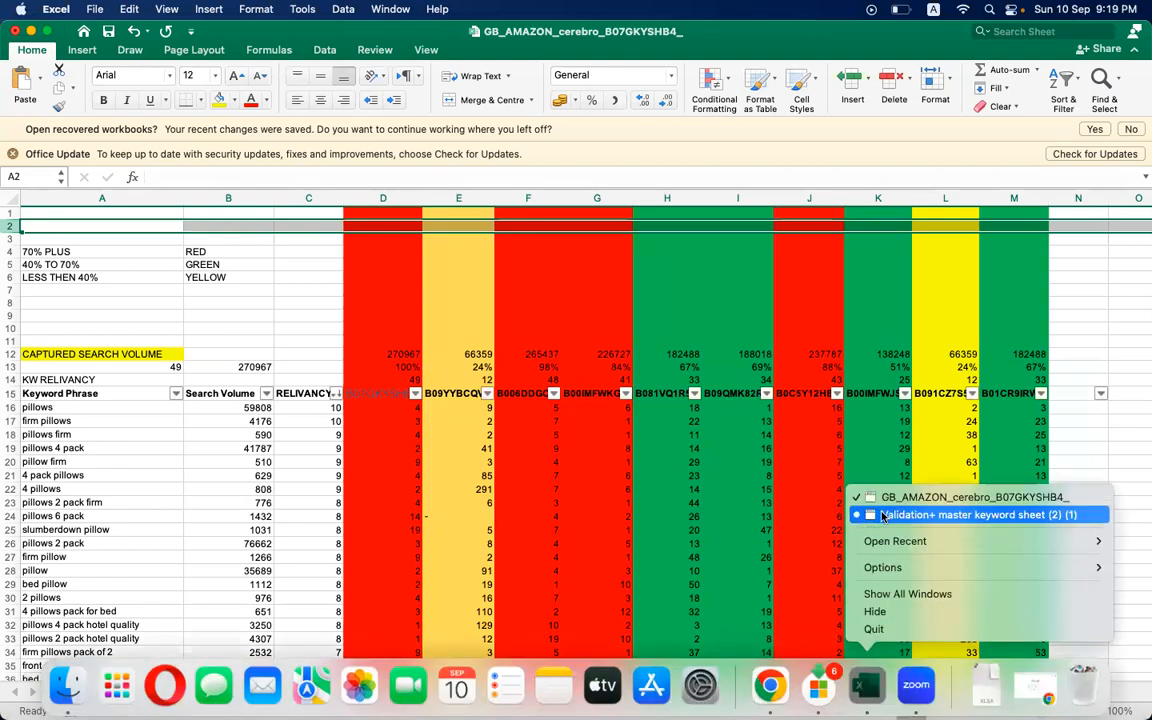
{"action": "left_click", "coordinate": [882, 515]}
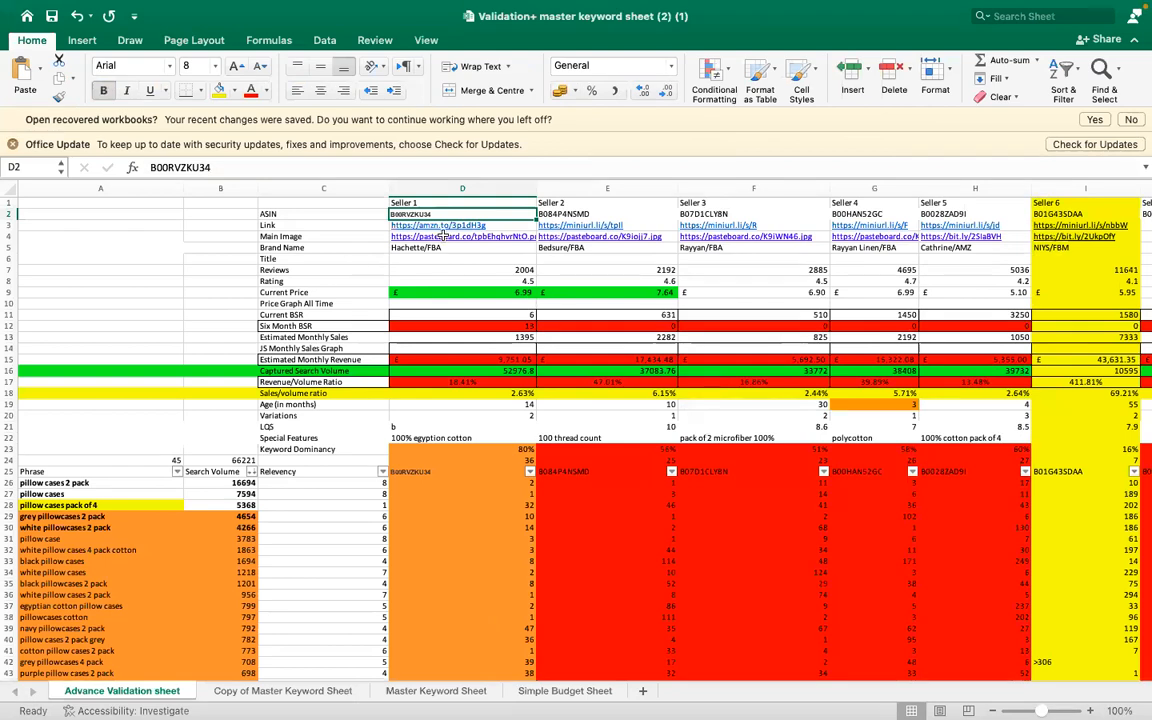
- Check the Link and Main Image rows for Seller 1 and Seller 2 on the Advance Validation sheet
{"action": "left_click", "coordinate": [376, 222]}
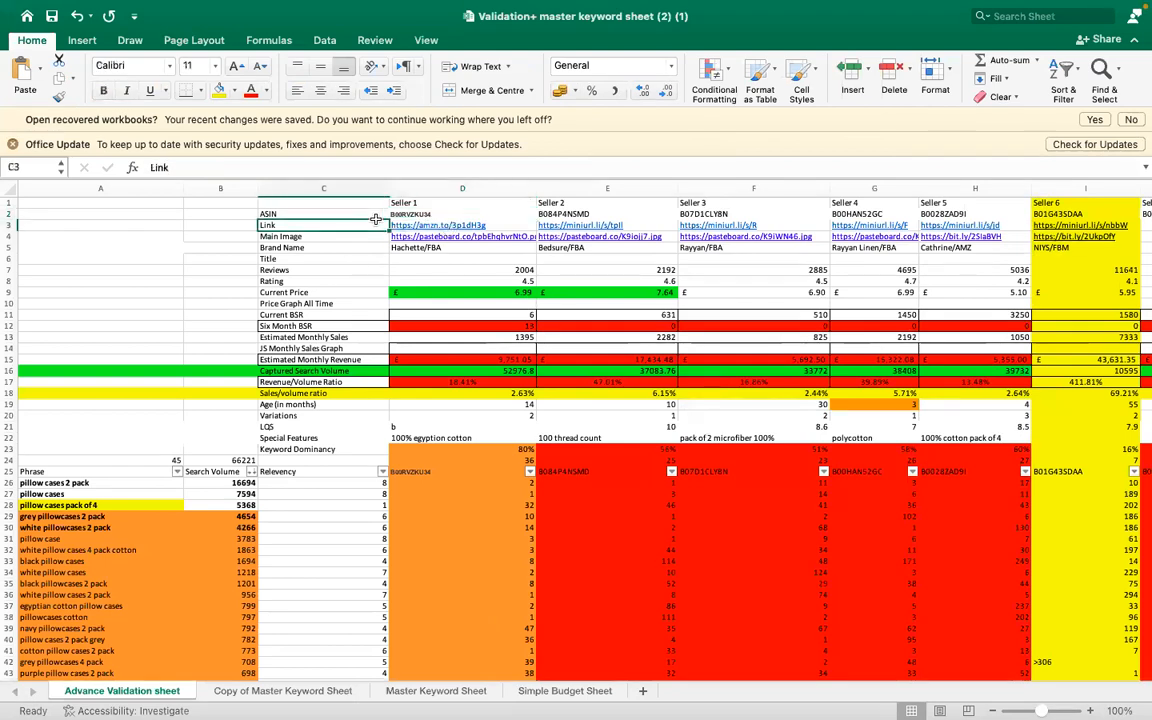
{"action": "key", "text": "Right"}
{"action": "key", "text": "Right"}
{"action": "key", "text": "Down"}
{"action": "key", "text": "Left"}
{"action": "key", "text": "Left"}
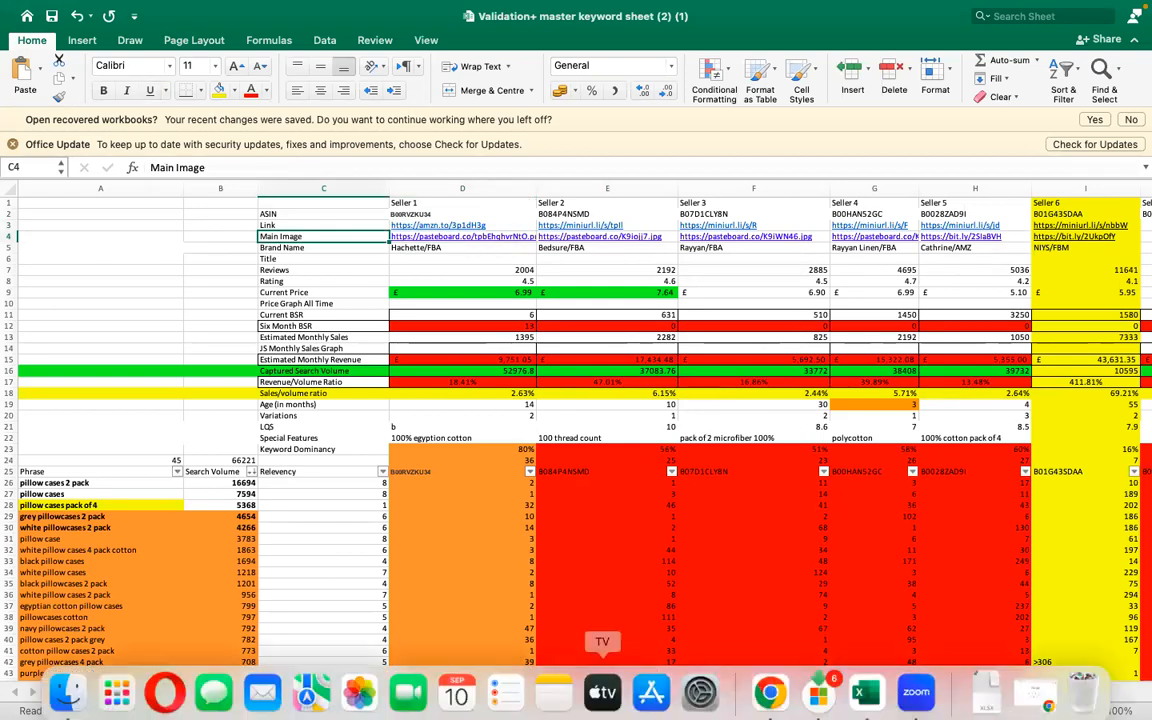
- Switch to Chrome and save the Silentnight pillow listing's enlarged main image to Downloads under its suggested file name
{"action": "mouse_move", "coordinate": [848, 698]}
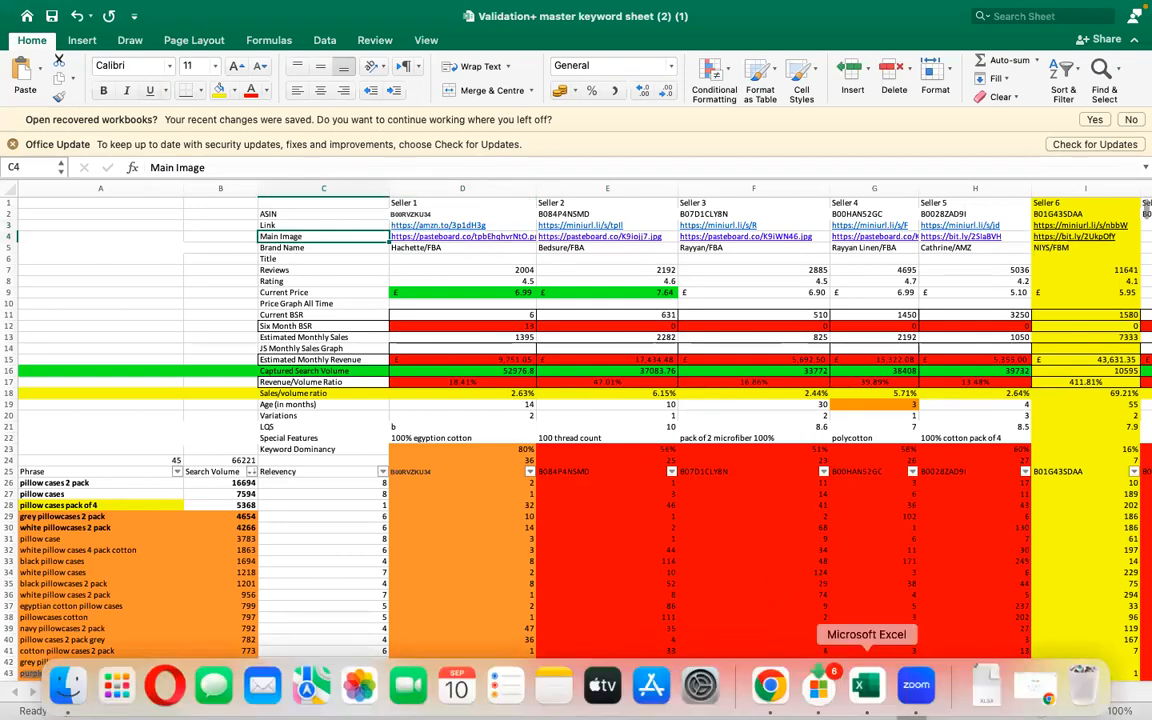
{"action": "left_click", "coordinate": [769, 686]}
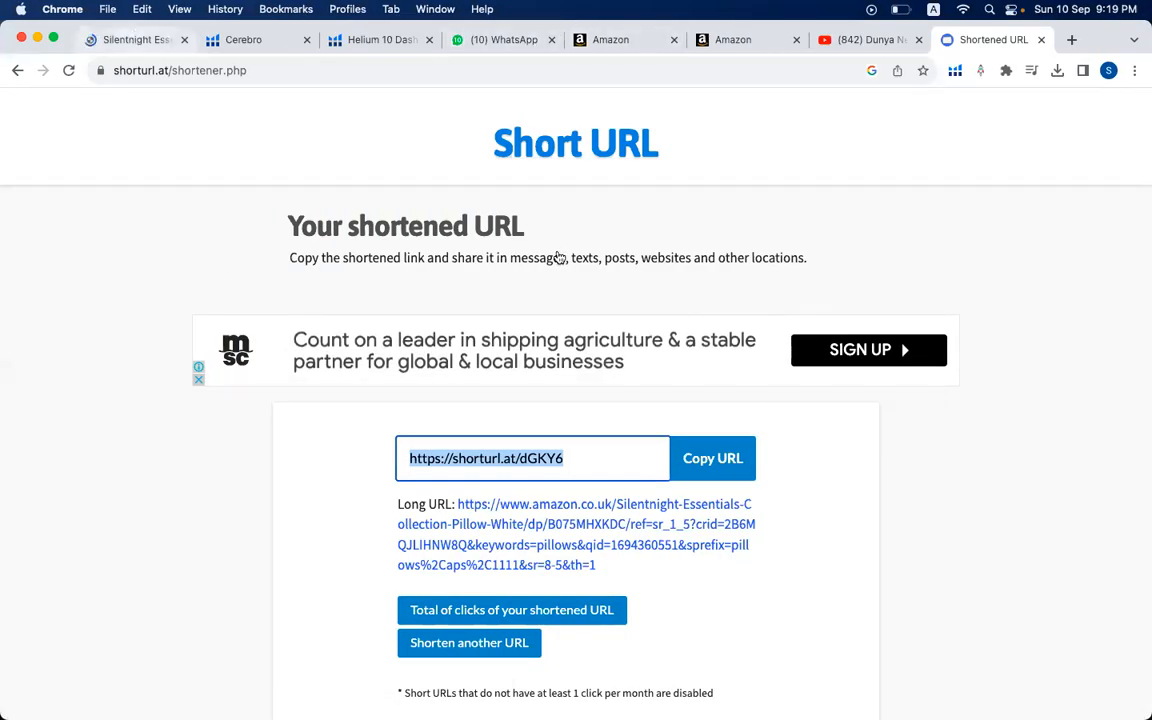
{"action": "left_click", "coordinate": [133, 38]}
{"action": "left_click", "coordinate": [305, 447]}
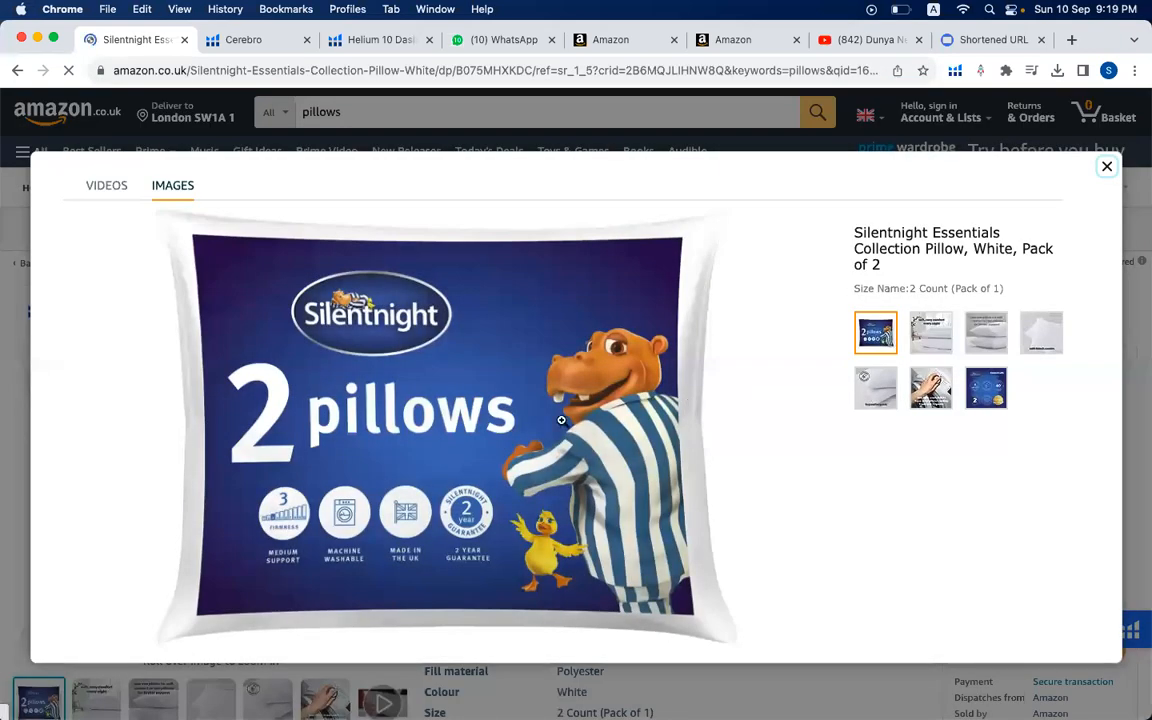
{"action": "right_click", "coordinate": [503, 380]}
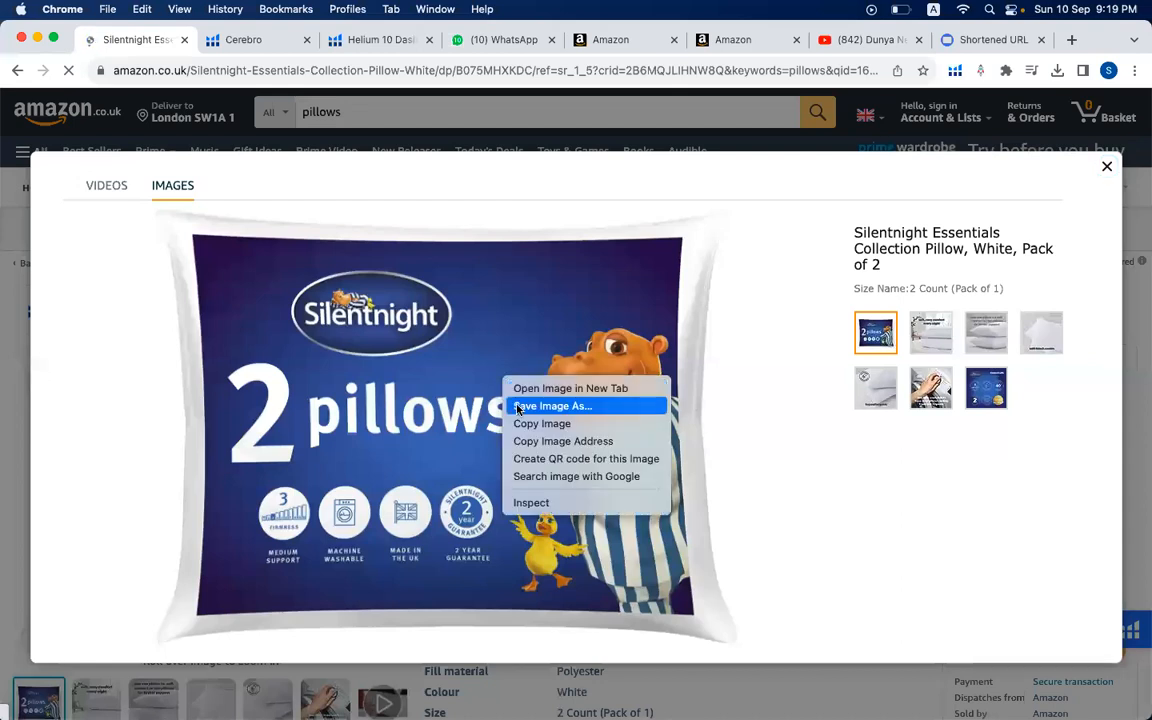
{"action": "left_click", "coordinate": [540, 406]}
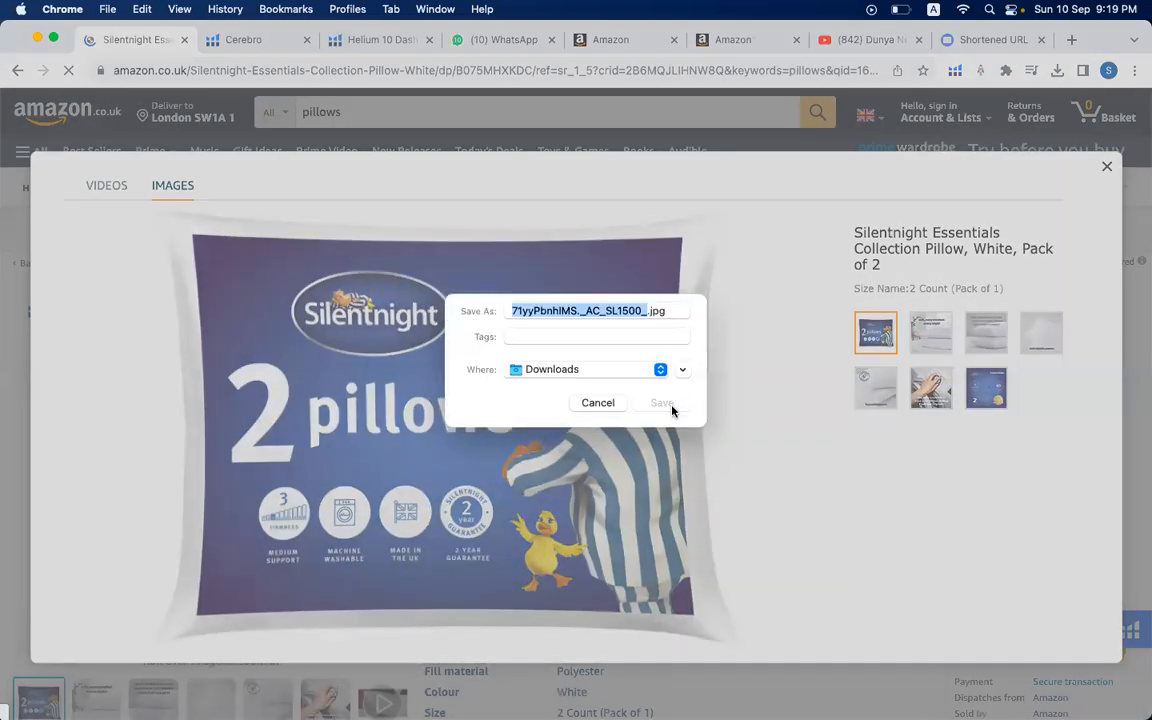
{"action": "left_click", "coordinate": [661, 412]}
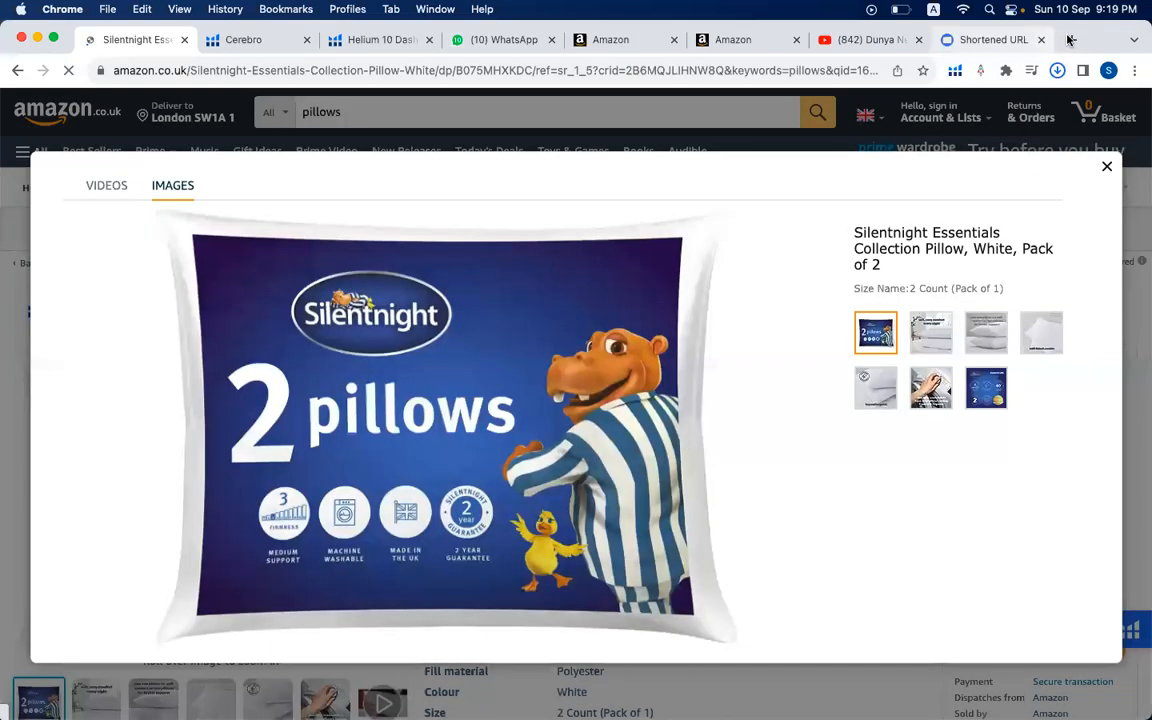
- Search for pasteboard in a new tab and open the Pasteboard image upload site
{"action": "left_click", "coordinate": [1069, 39]}
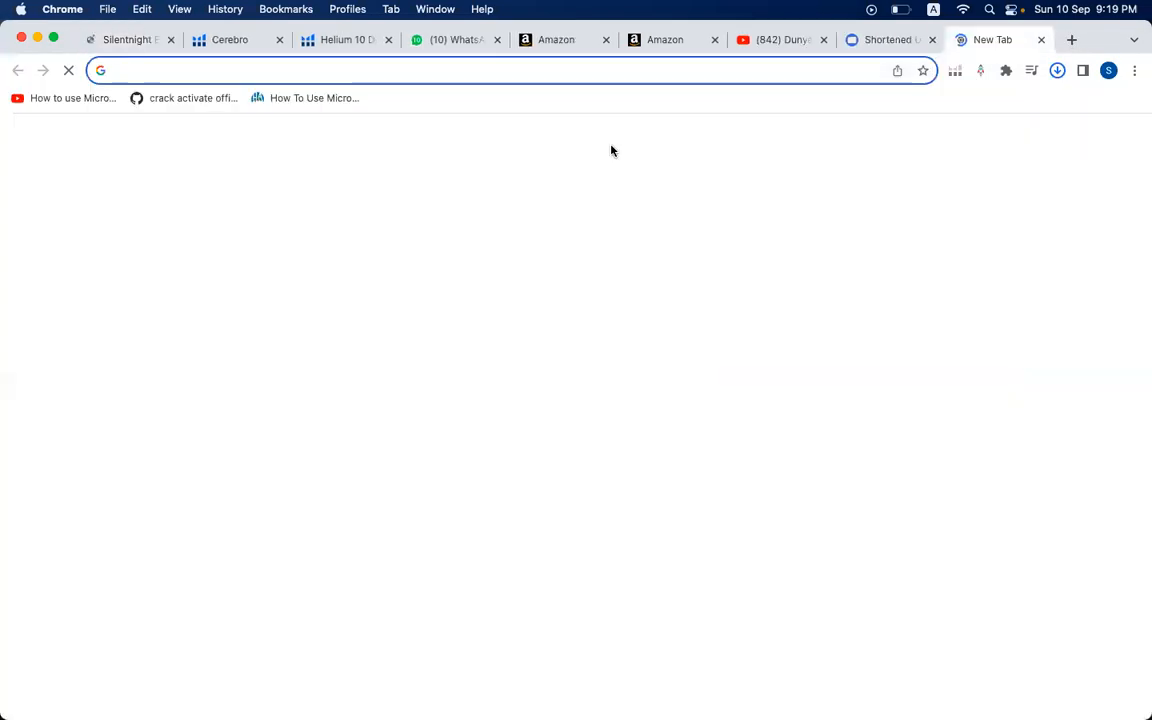
{"action": "type", "text": "PAST"}
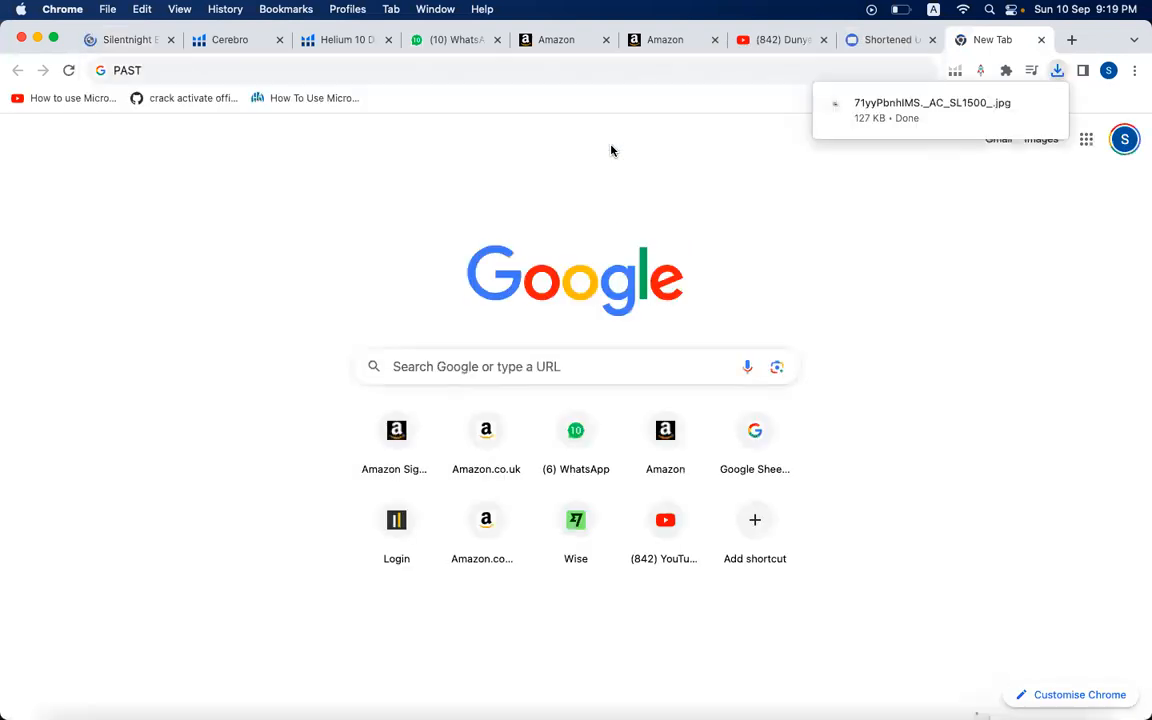
{"action": "left_click", "coordinate": [195, 68]}
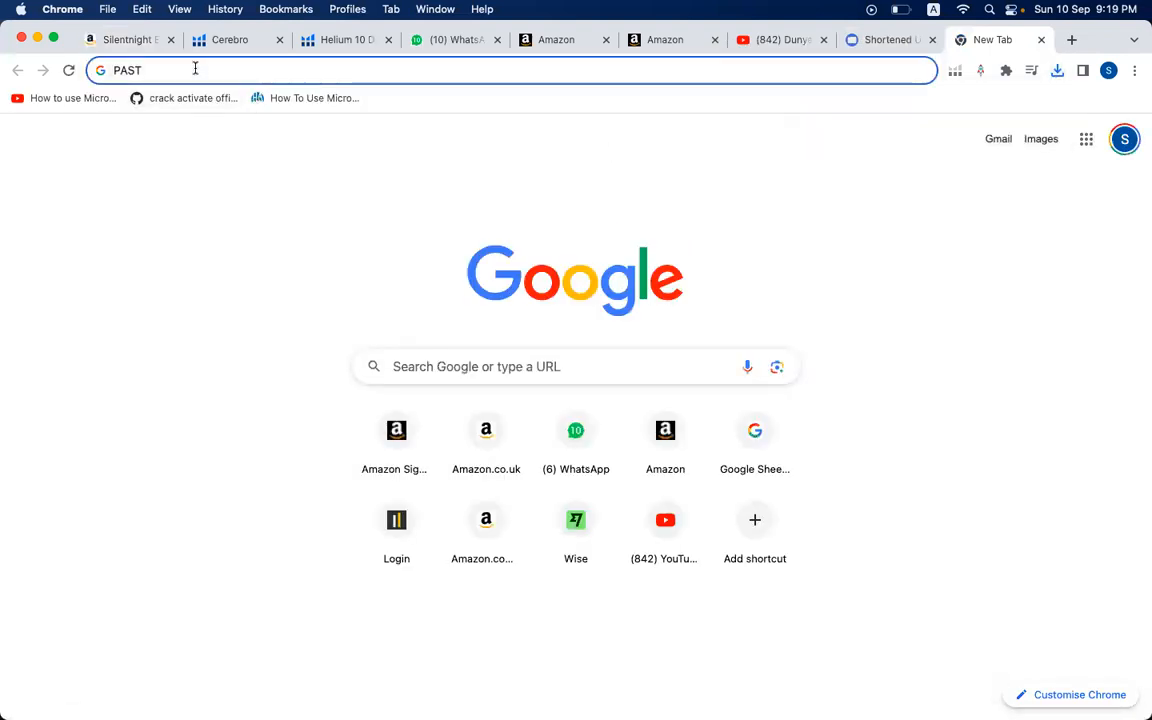
{"action": "type", "text": "B"}
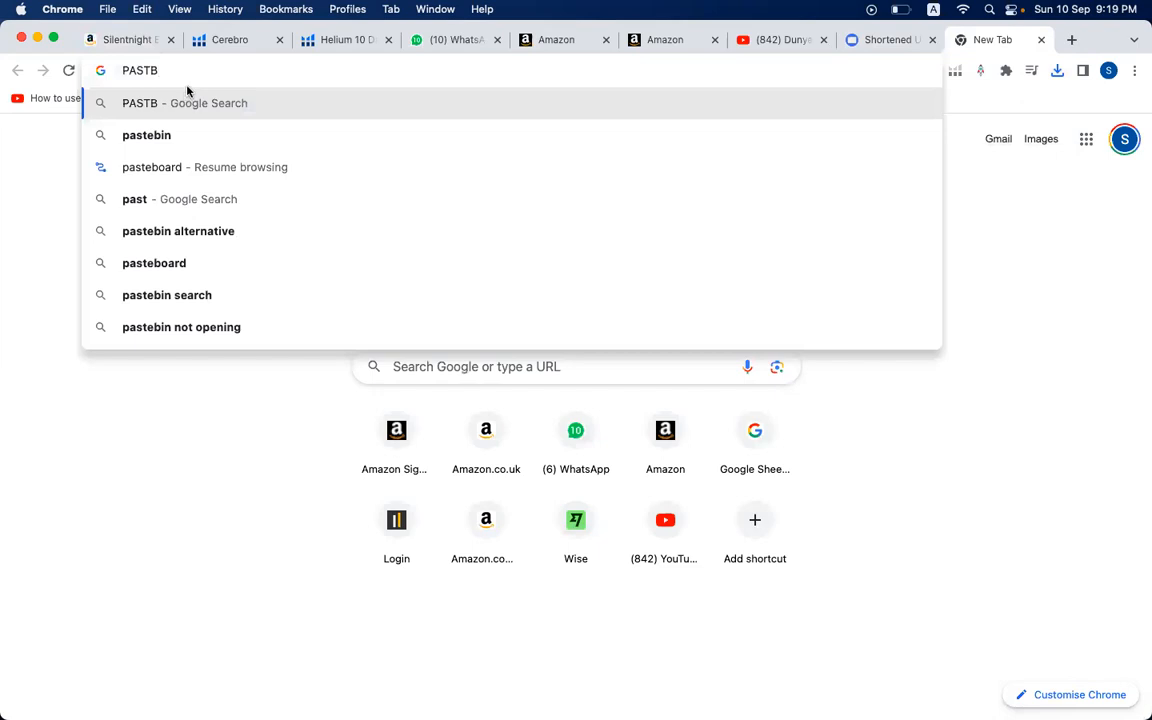
{"action": "left_click", "coordinate": [181, 265]}
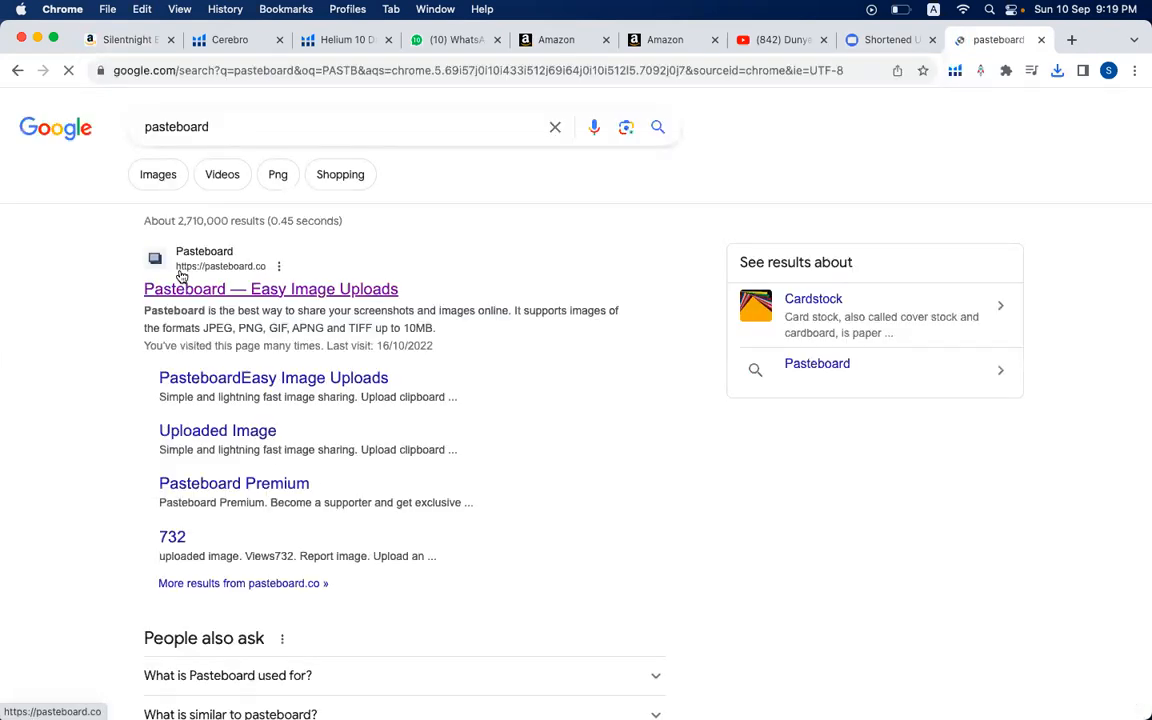
{"action": "left_click", "coordinate": [230, 297]}
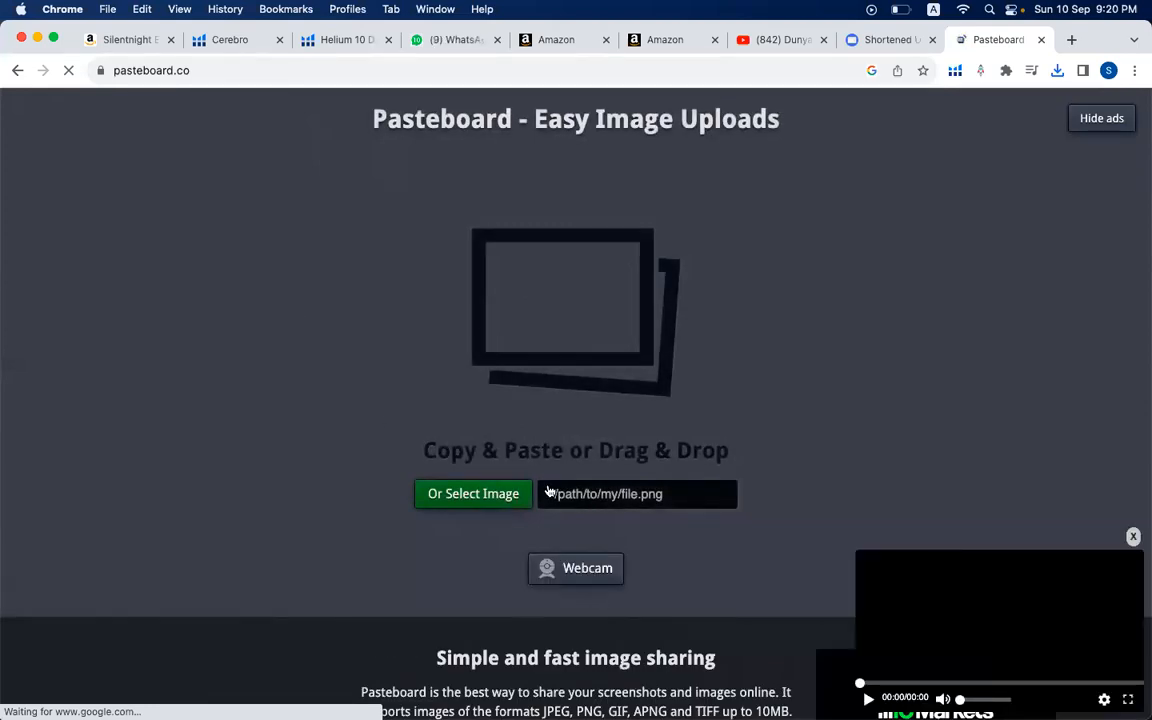
- Upload the saved pillow image 71yyPbnhlMS._AC_SL1500_.jpg from Downloads to Pasteboard and select its generated link
{"action": "left_click", "coordinate": [475, 320]}
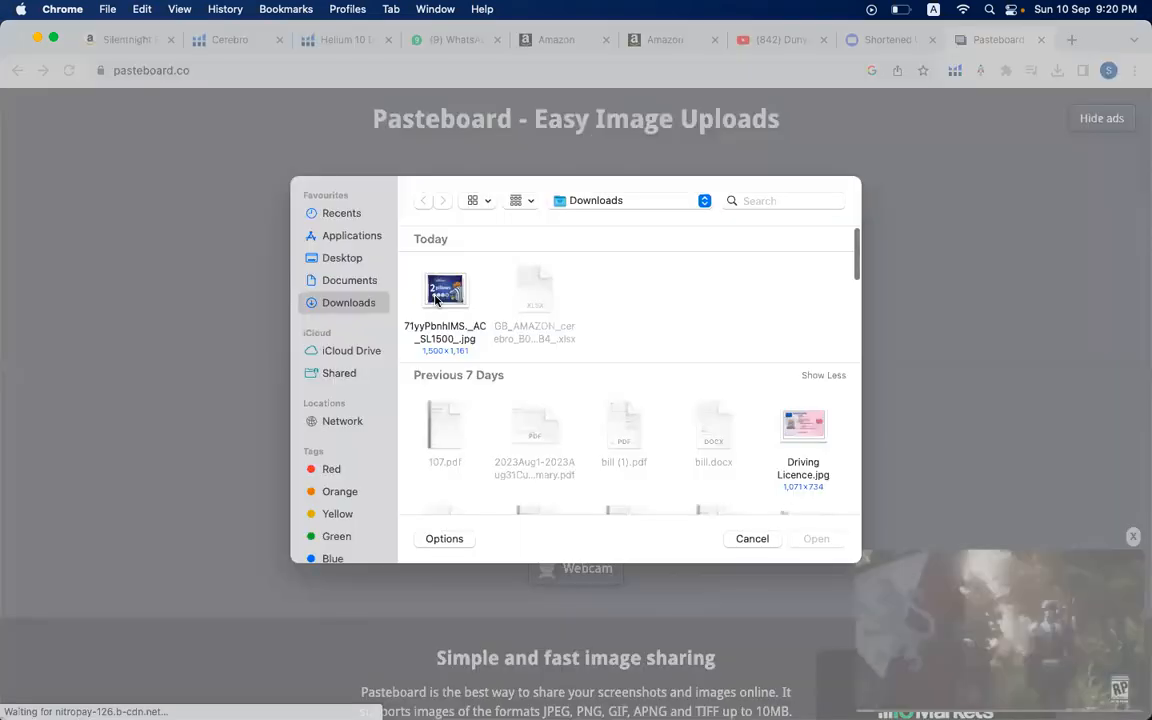
{"action": "left_click", "coordinate": [436, 298]}
{"action": "left_click", "coordinate": [815, 542]}
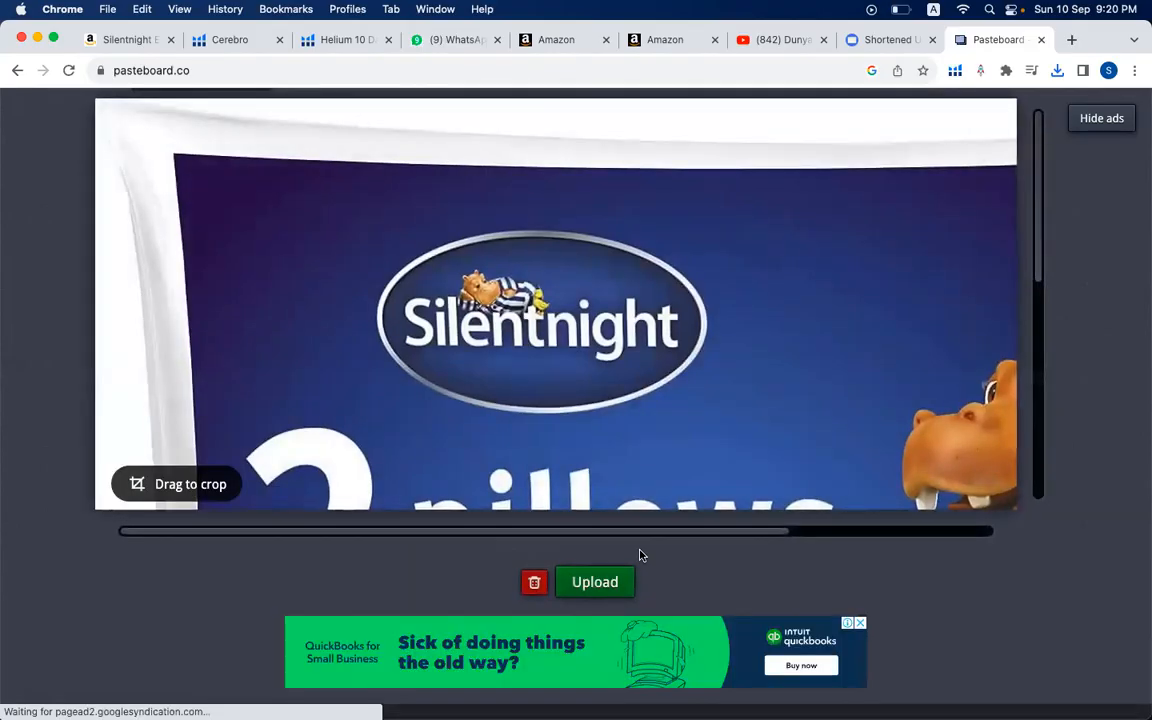
{"action": "left_click", "coordinate": [601, 579]}
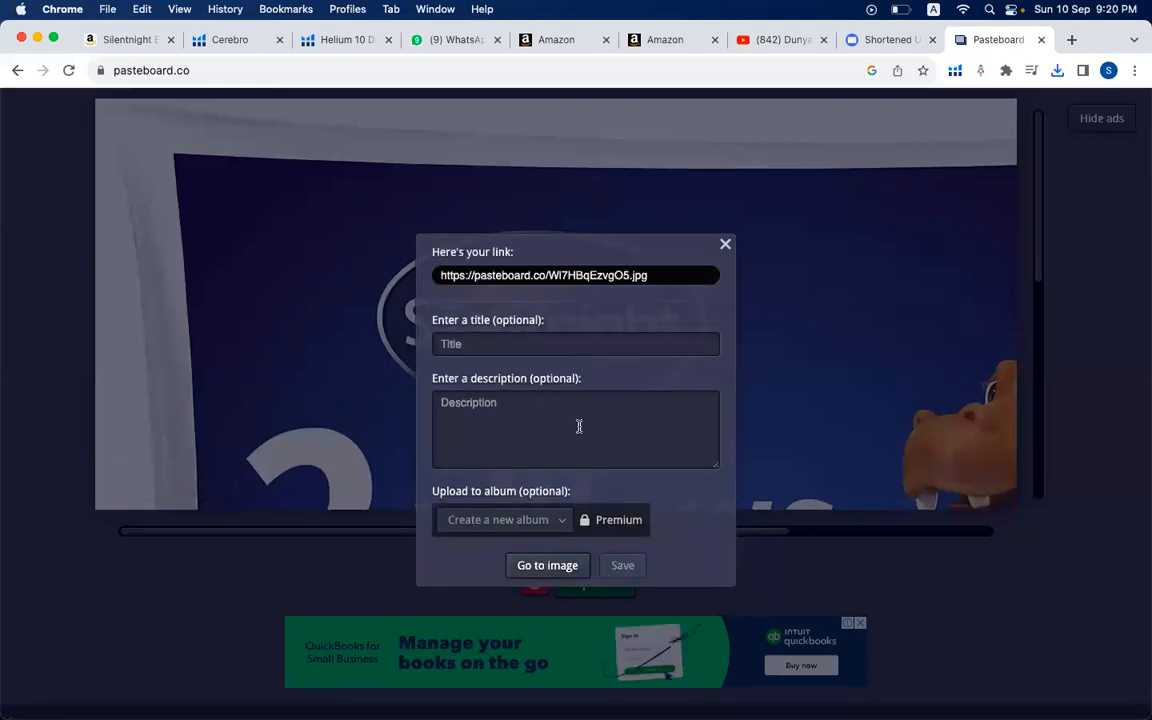
{"action": "left_click", "coordinate": [544, 281]}
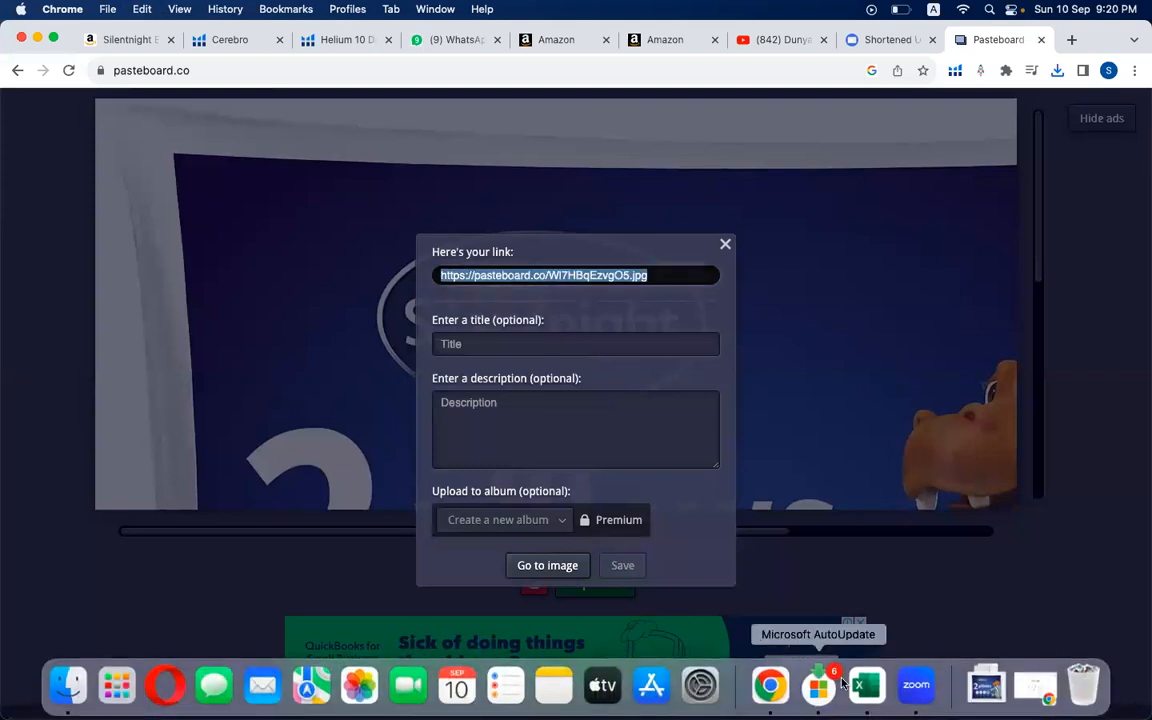
- Switch to the Validation+ master keyword sheet in Excel and check the Brand Name and Title rows
{"action": "left_click", "coordinate": [862, 684]}
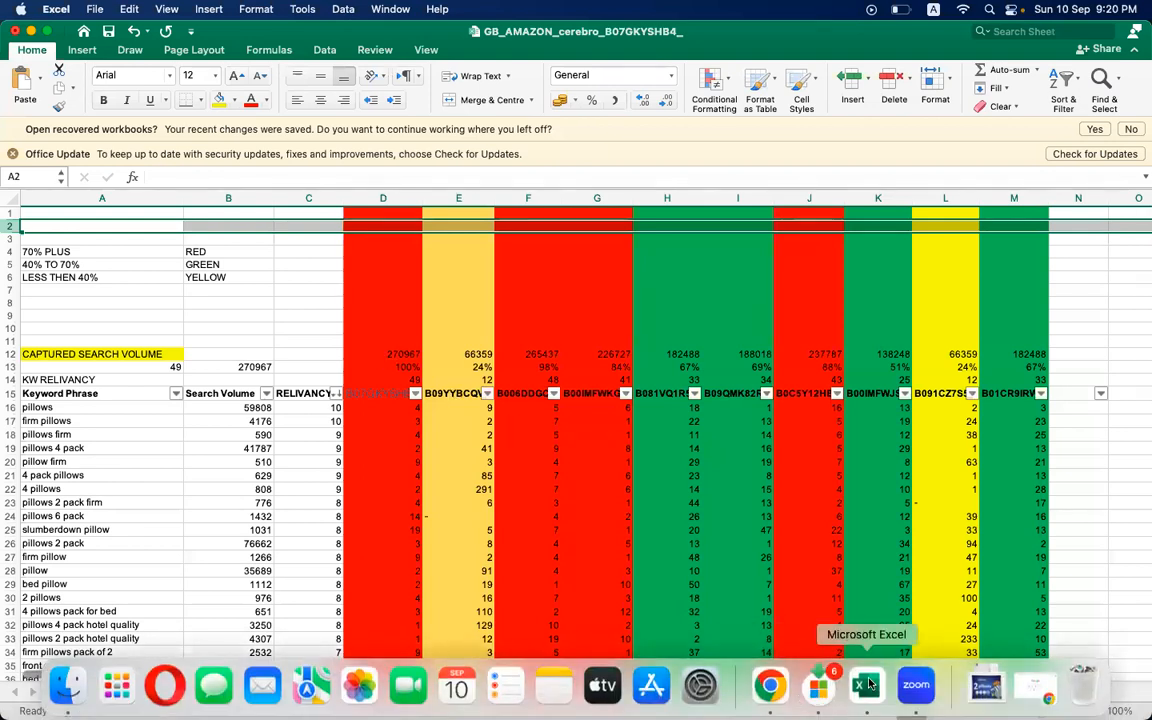
{"action": "right_click", "coordinate": [870, 684]}
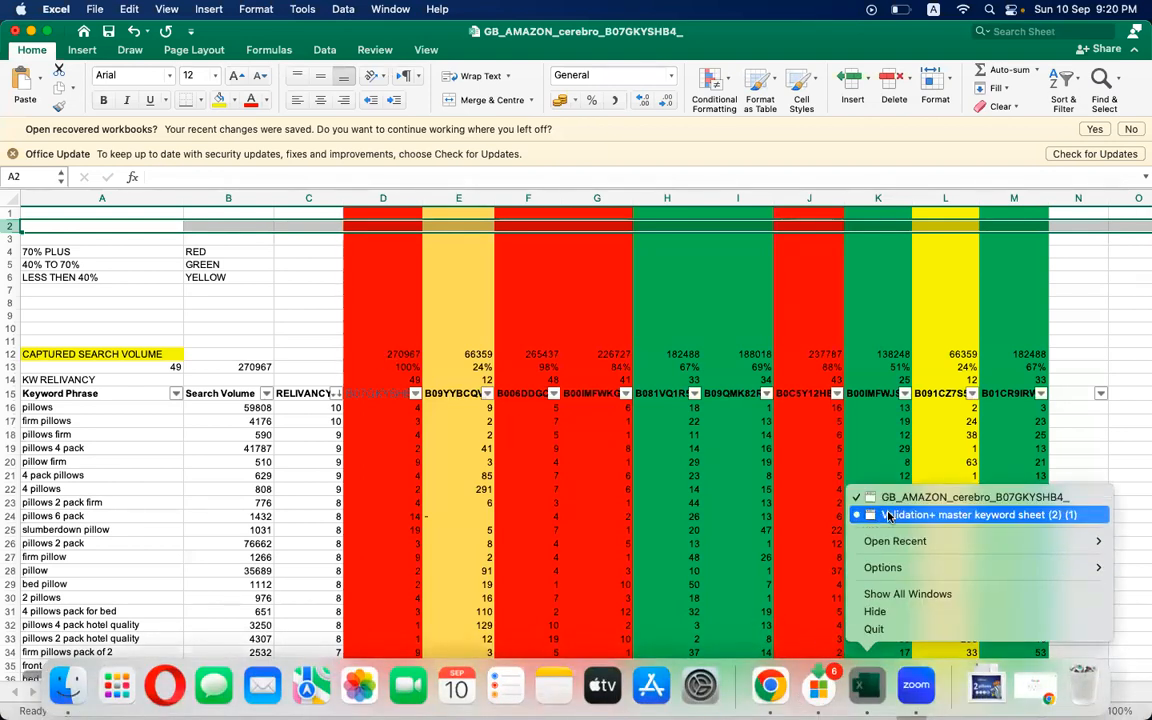
{"action": "left_click", "coordinate": [888, 515]}
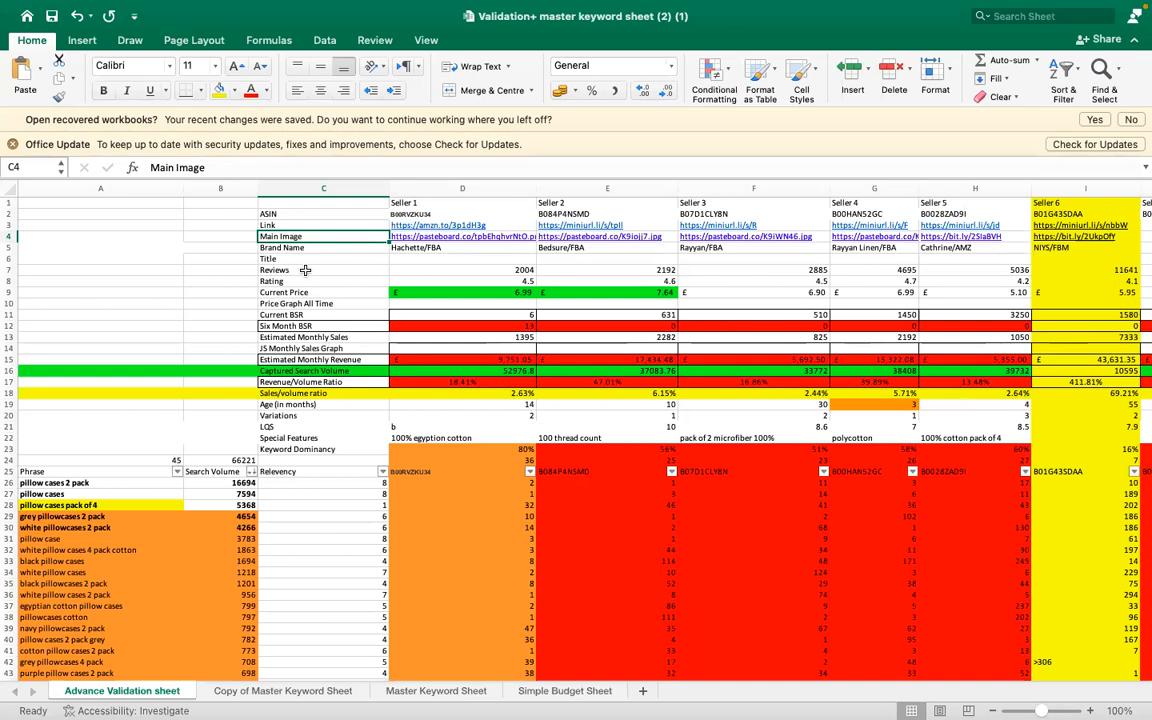
{"action": "key", "text": "Down"}
{"action": "key", "text": "Down"}
{"action": "key", "text": "Right"}
{"action": "key", "text": "Right"}
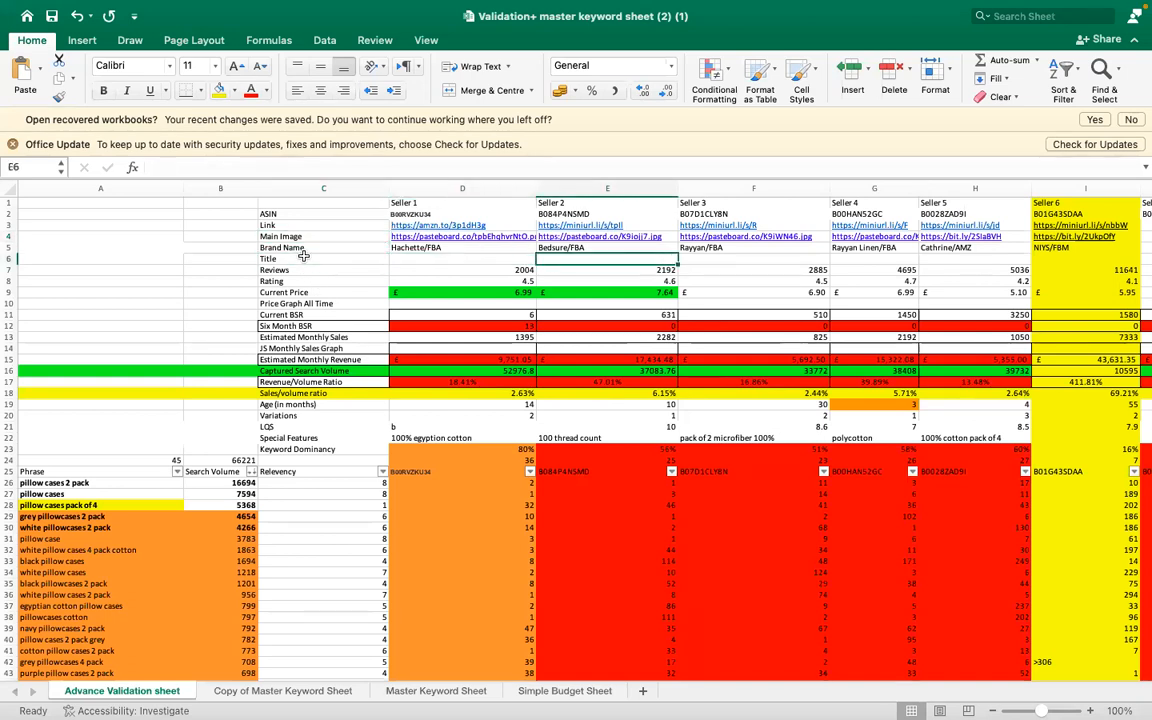
- Switch to Chrome and look over the product ASINs and filters in the Cerebro search
{"action": "mouse_move", "coordinate": [858, 680]}
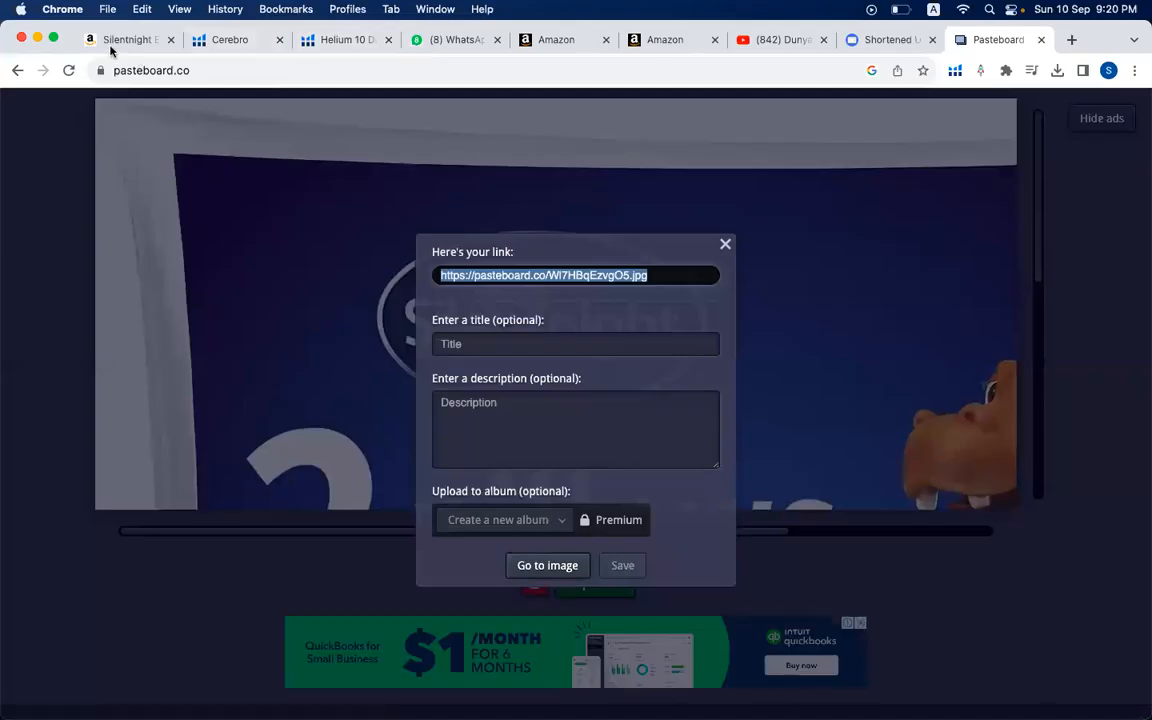
{"action": "left_click", "coordinate": [228, 39]}
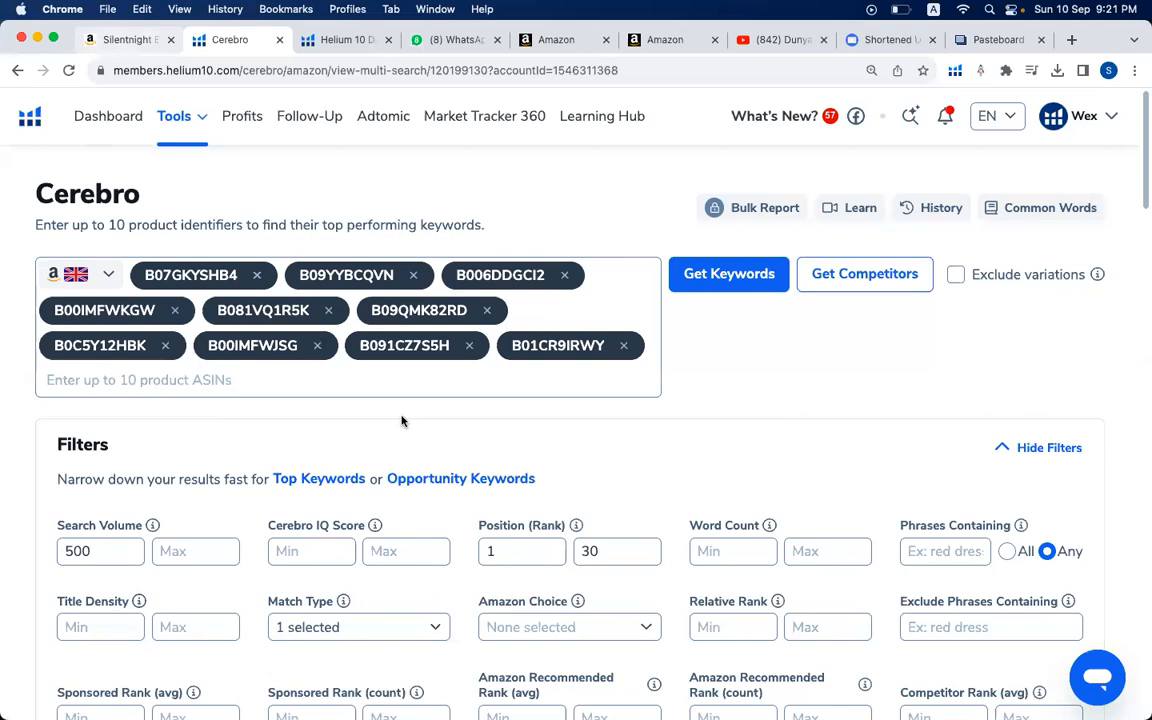
{"action": "scroll", "coordinate": [404, 417], "scroll_direction": "down", "scroll_amount": 5}
{"action": "scroll", "coordinate": [401, 417], "scroll_direction": "down", "scroll_amount": 3}
{"action": "scroll", "coordinate": [401, 417], "scroll_direction": "up", "scroll_amount": 10}
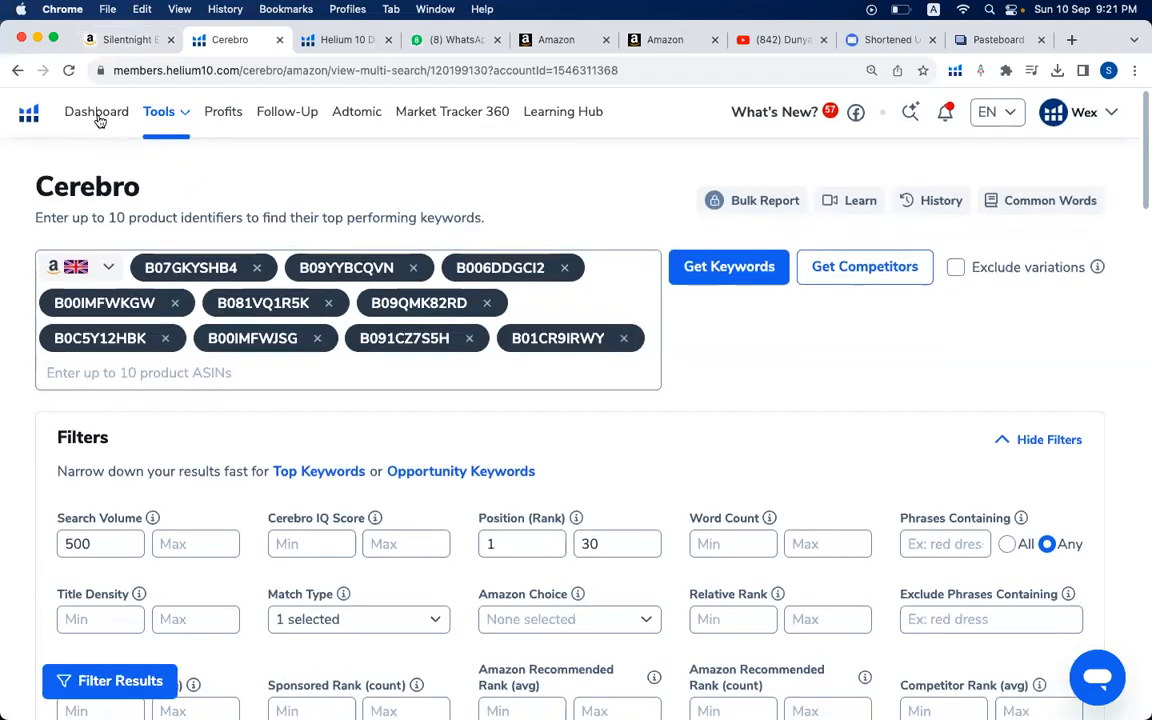
- Rerun the Amazon search for pillows from the Silentnight listing and run Helium 10 Xray product research on the results
{"action": "left_click", "coordinate": [126, 40]}
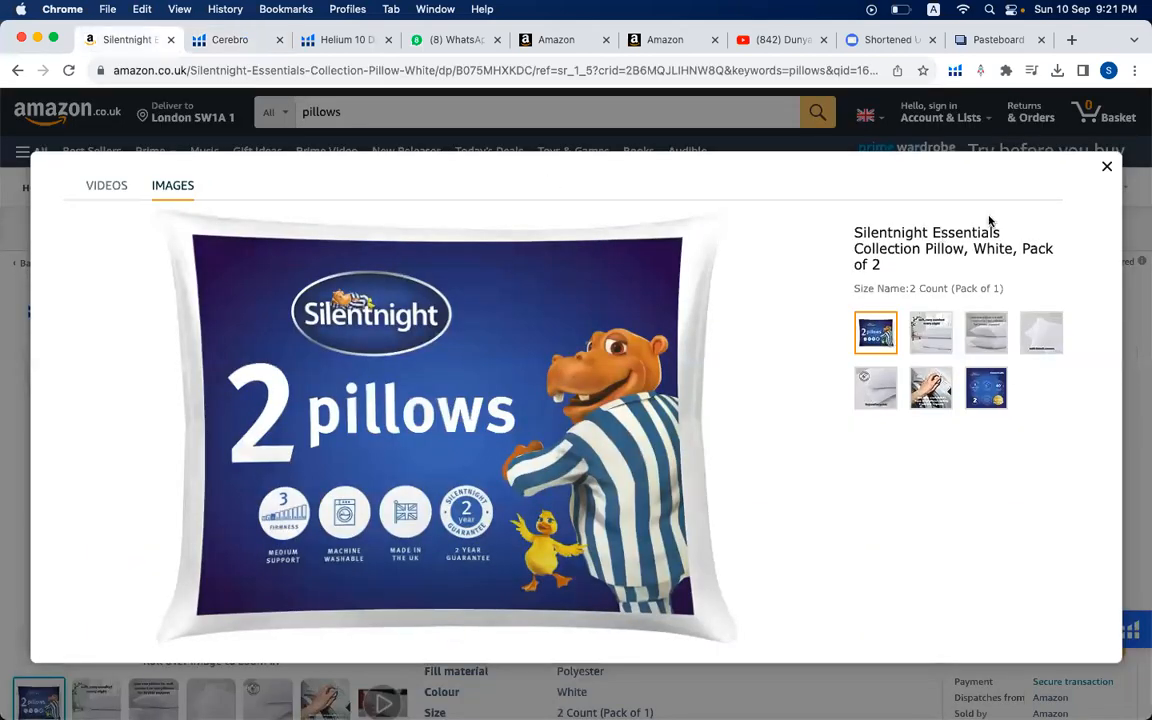
{"action": "left_click", "coordinate": [1108, 168]}
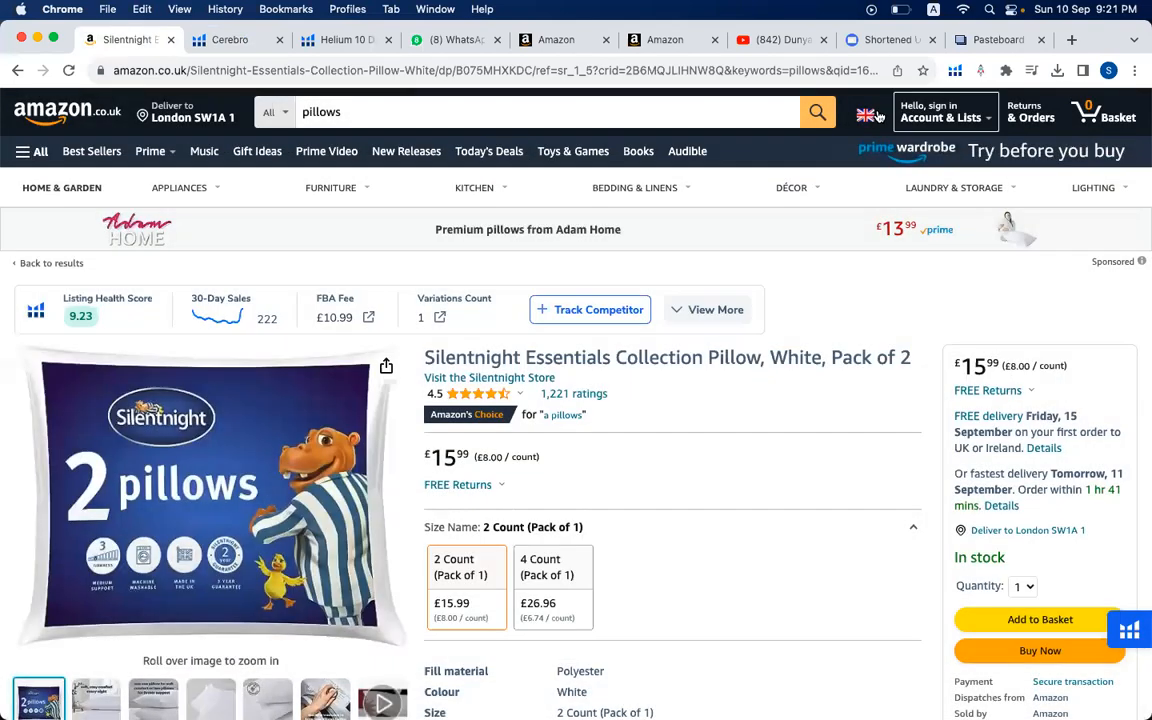
{"action": "left_click", "coordinate": [818, 112]}
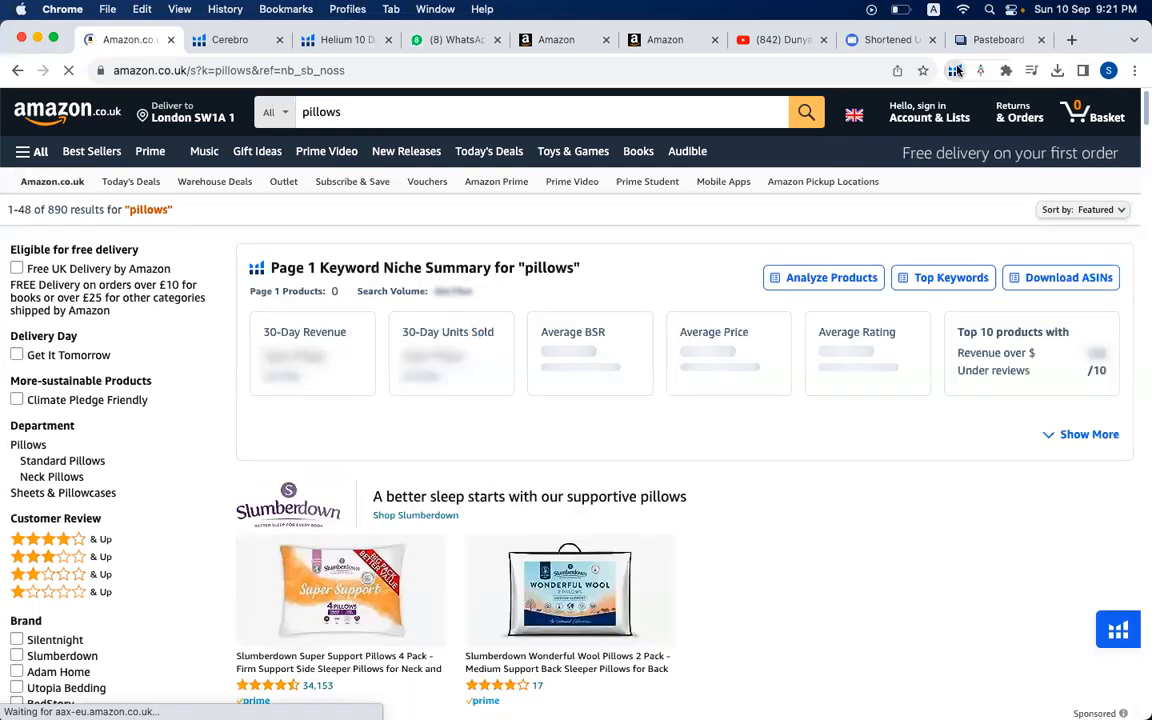
{"action": "left_click", "coordinate": [956, 70]}
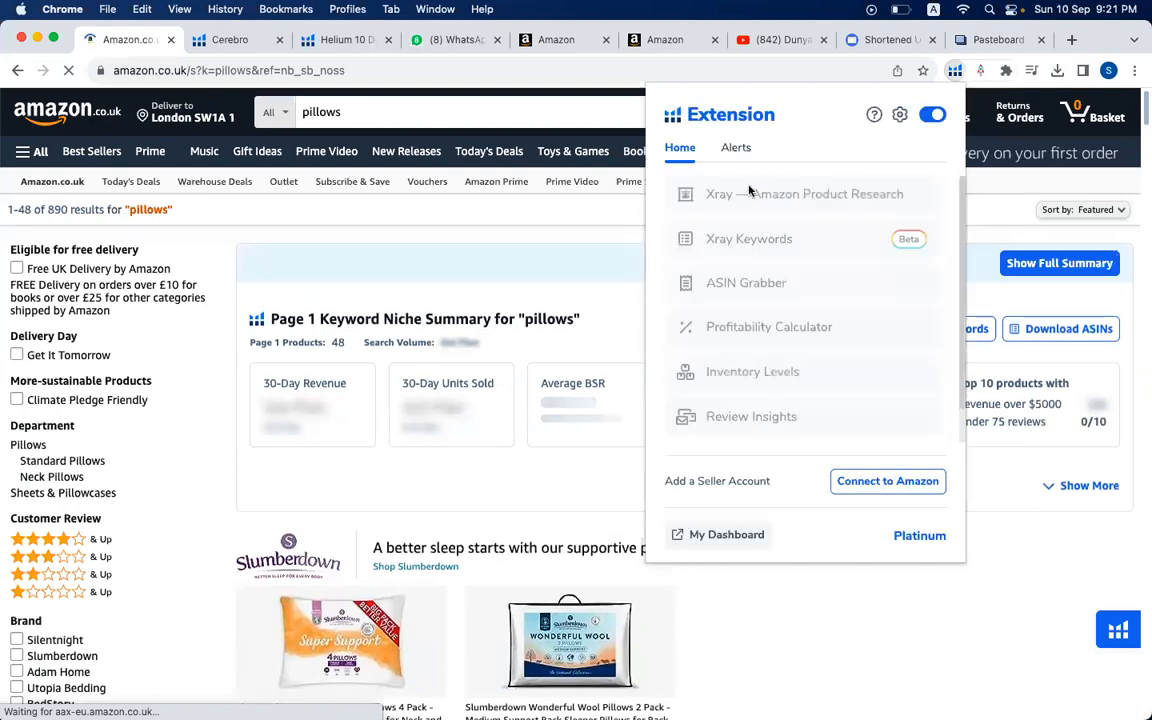
{"action": "left_click", "coordinate": [756, 204]}
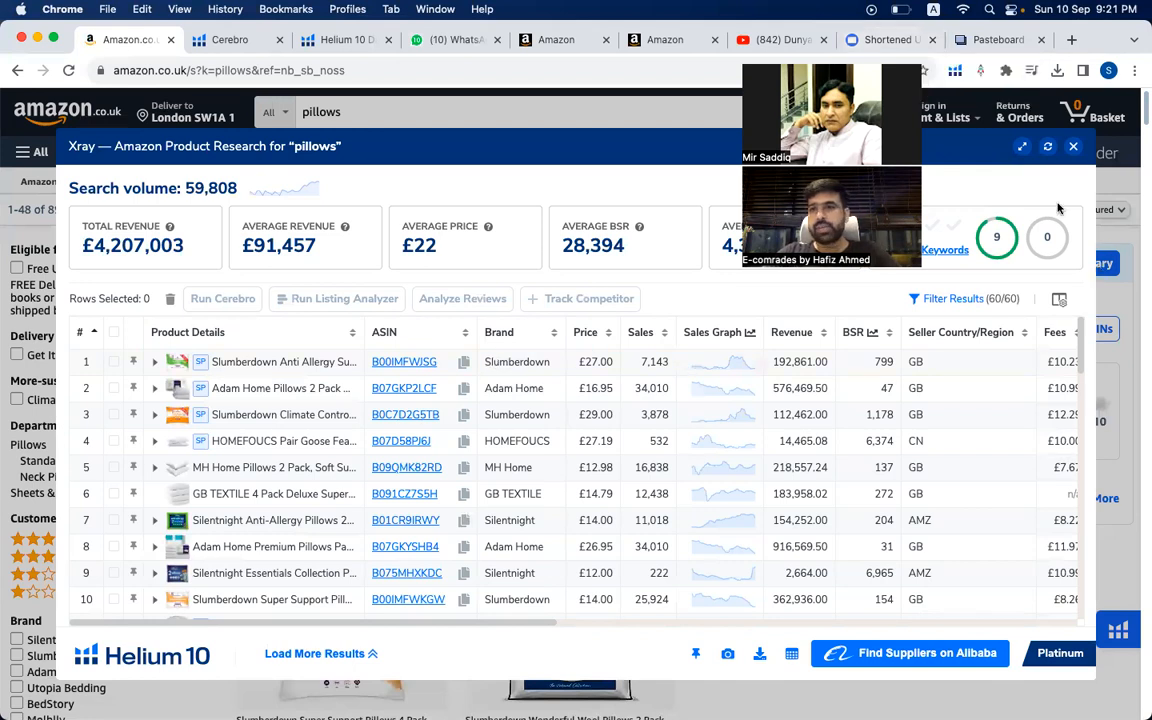
- Filter the Xray results to hide sponsored products and sort the remaining listings by revenue, highest first
{"action": "left_click", "coordinate": [955, 299]}
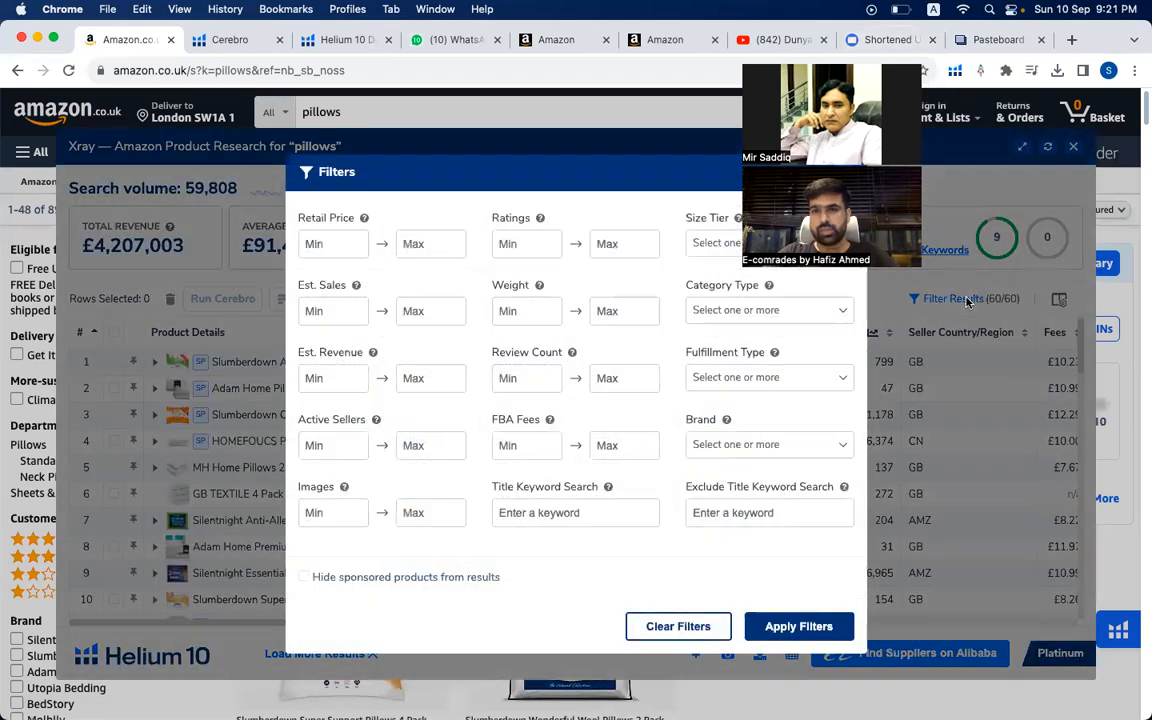
{"action": "left_click", "coordinate": [445, 580]}
{"action": "left_click", "coordinate": [748, 625]}
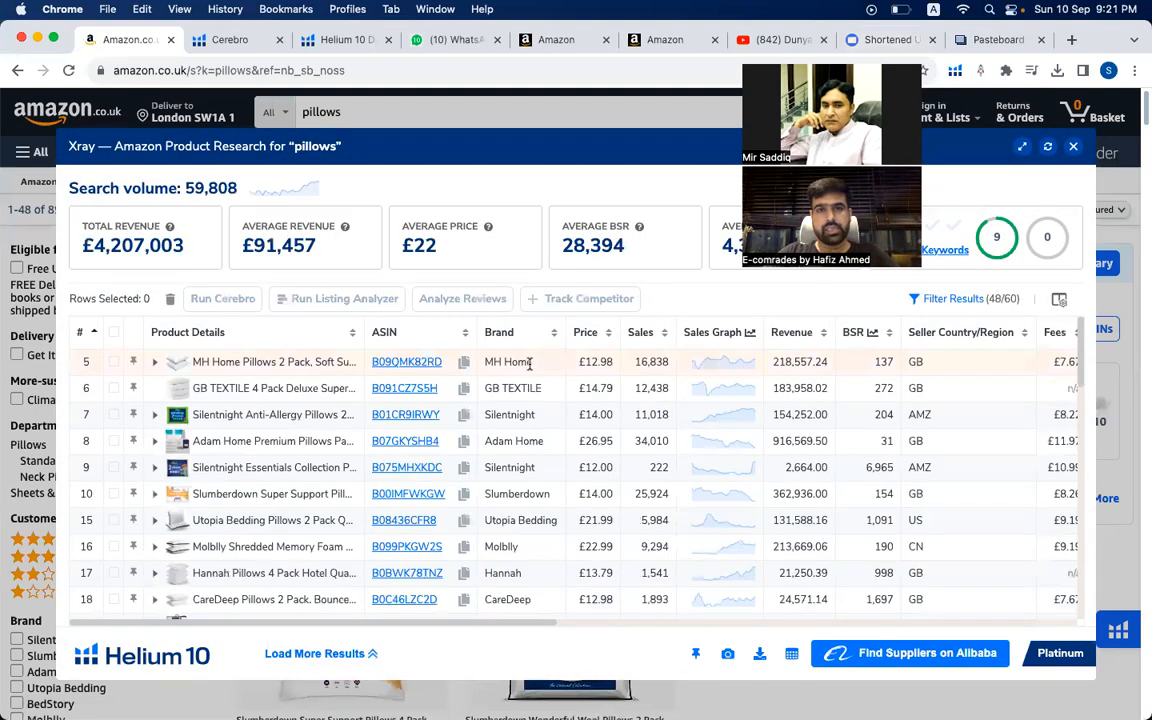
{"action": "left_click", "coordinate": [808, 332]}
{"action": "left_click", "coordinate": [808, 332]}
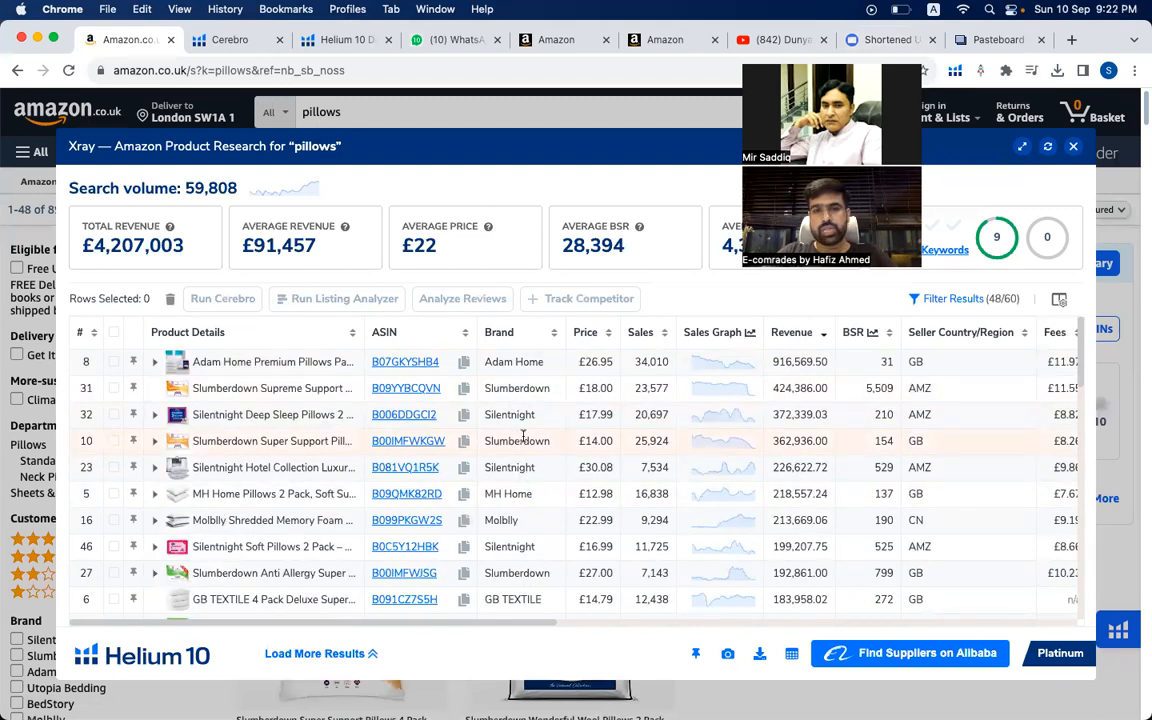
- Switch to the Validation+ master keyword sheet in Excel and check Seller 1's Title cell and the Reviews row
{"action": "mouse_move", "coordinate": [818, 688]}
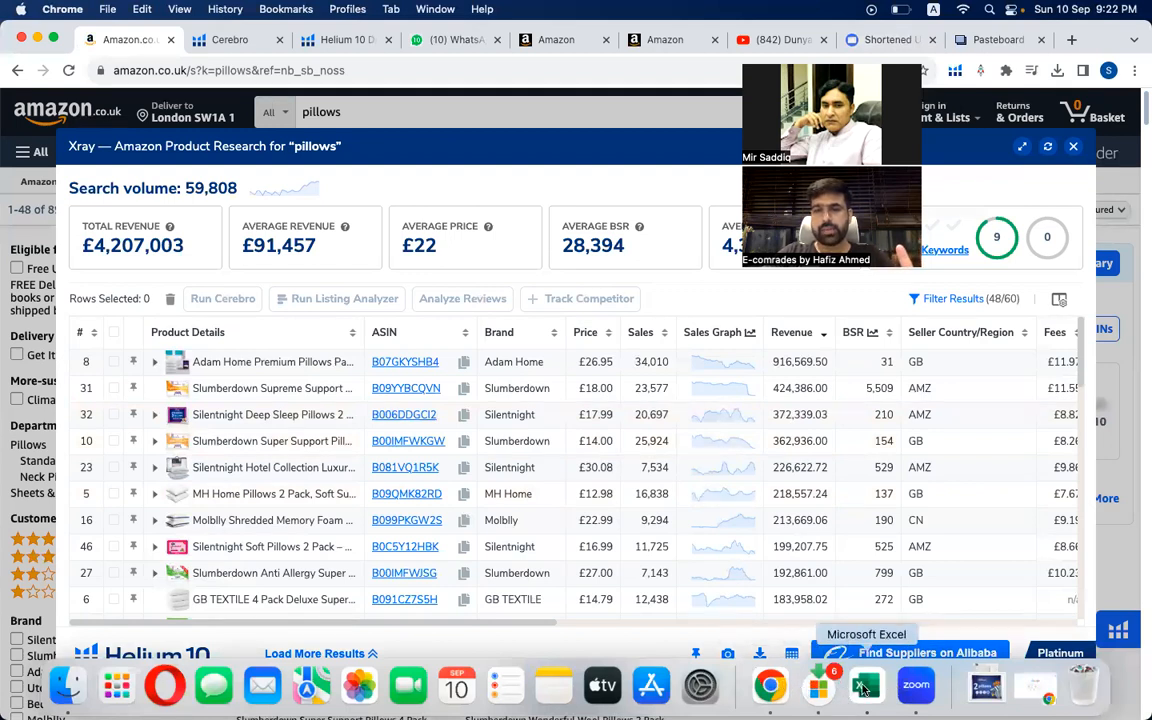
{"action": "right_click", "coordinate": [864, 688]}
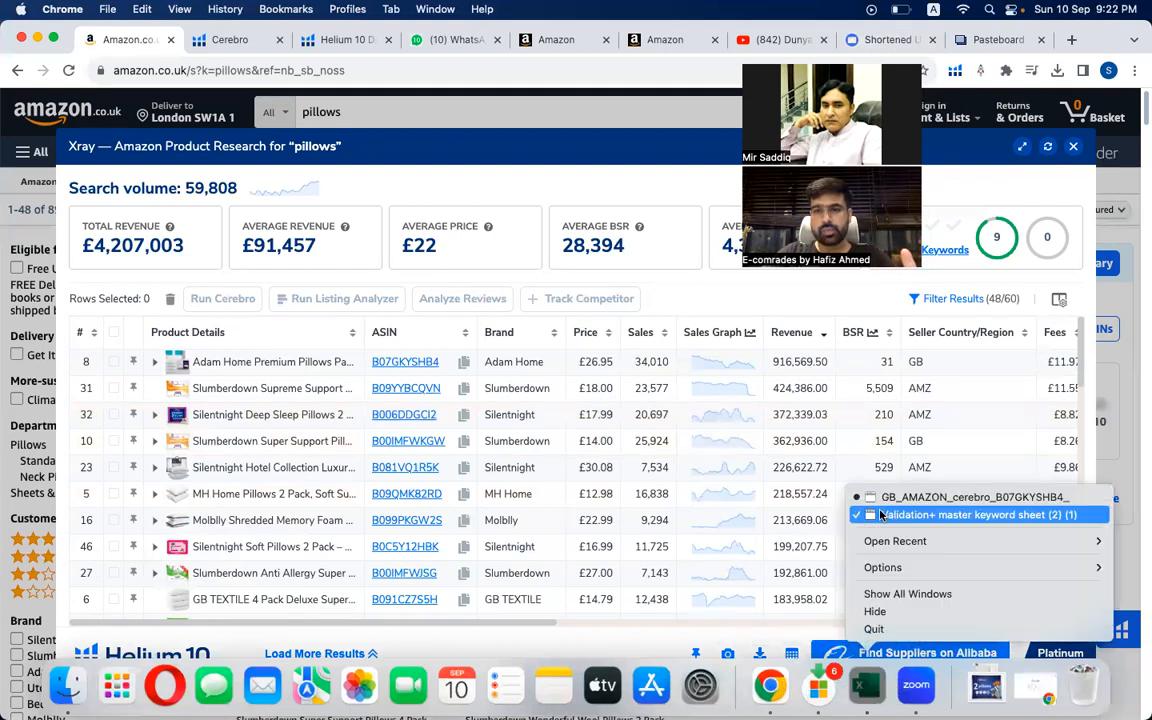
{"action": "left_click", "coordinate": [880, 515]}
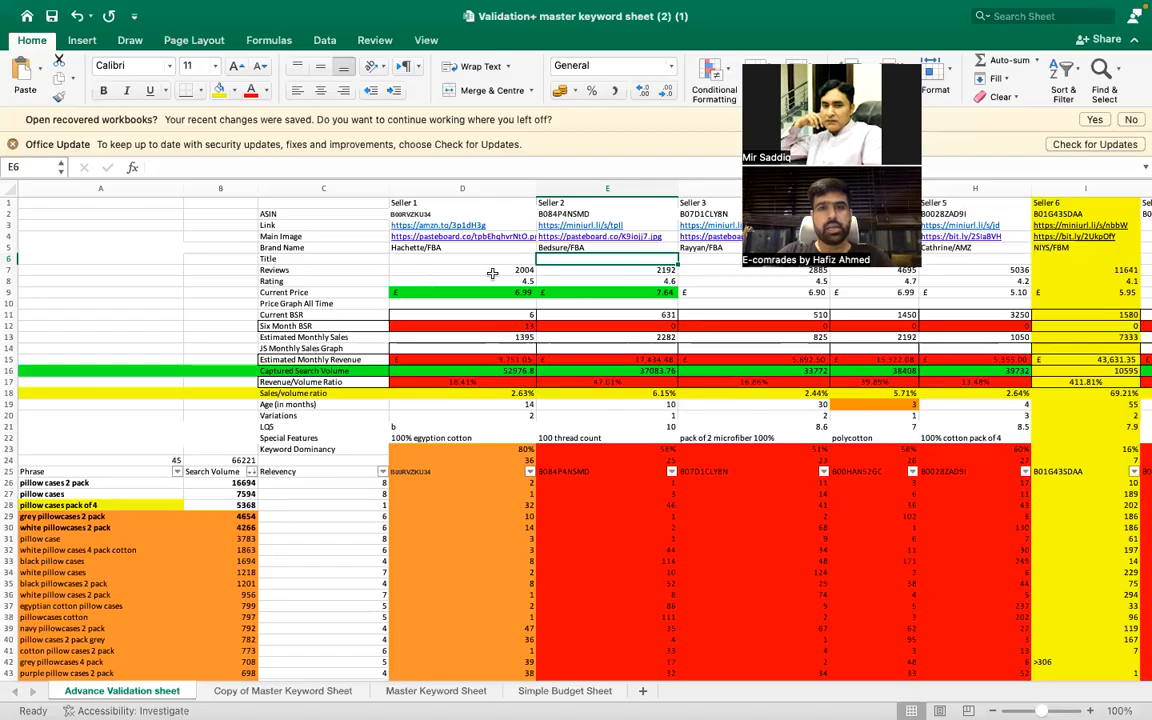
{"action": "left_click", "coordinate": [321, 254]}
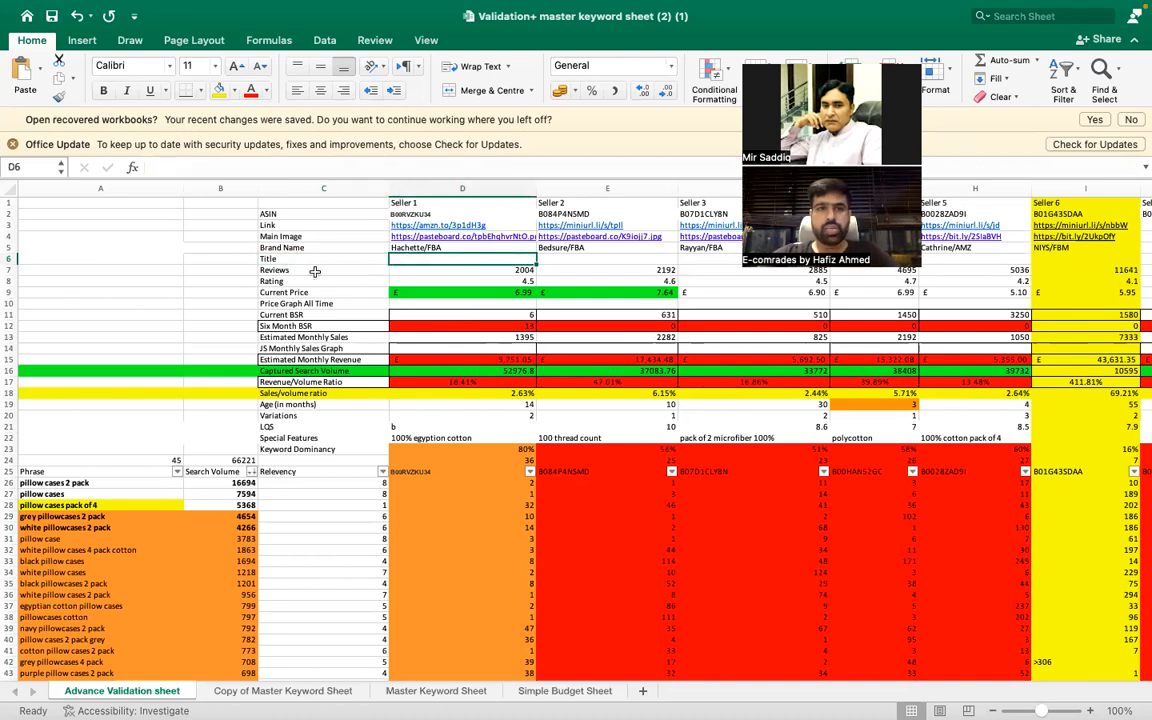
{"action": "left_click", "coordinate": [318, 270]}
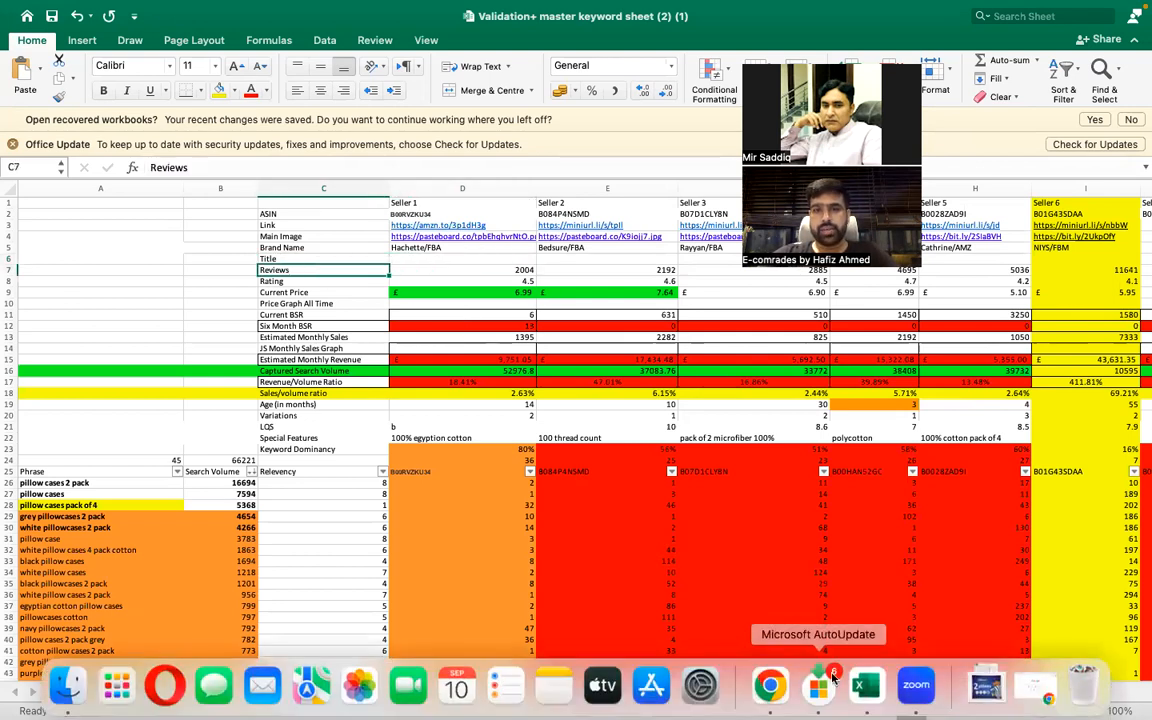
- Switch to Chrome and examine the Ratings and Review Count columns in the Xray results
{"action": "left_click", "coordinate": [770, 685]}
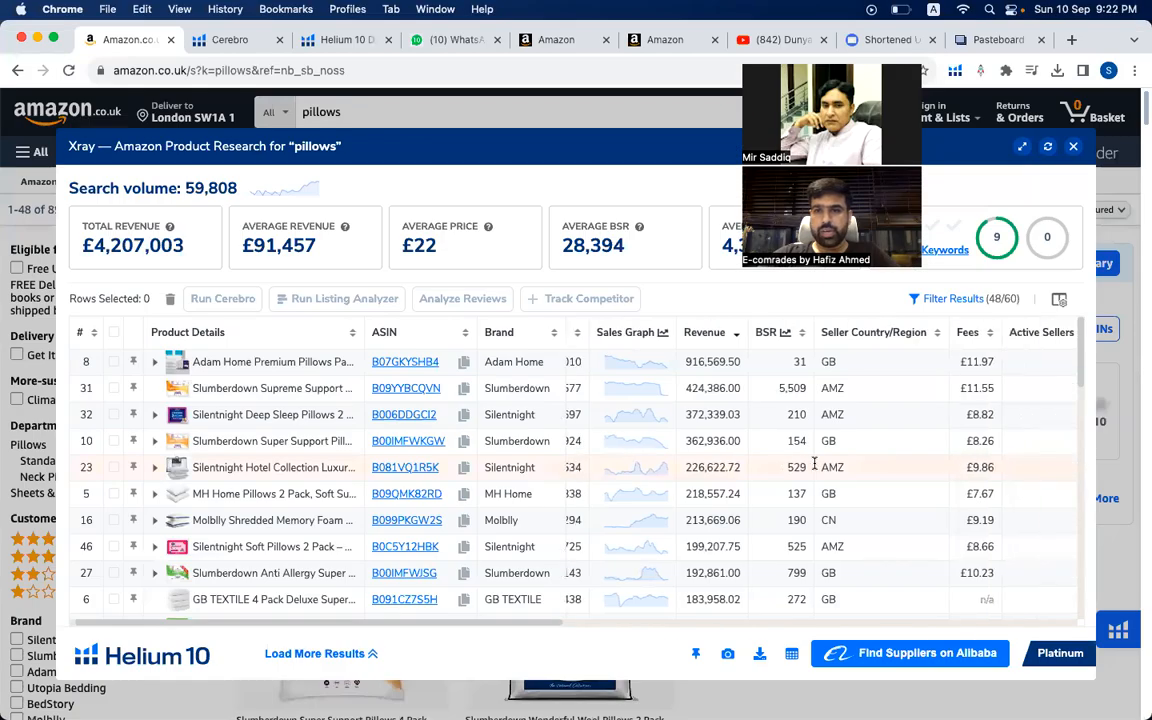
{"action": "scroll", "coordinate": [833, 367], "scroll_direction": "right", "scroll_amount": 3}
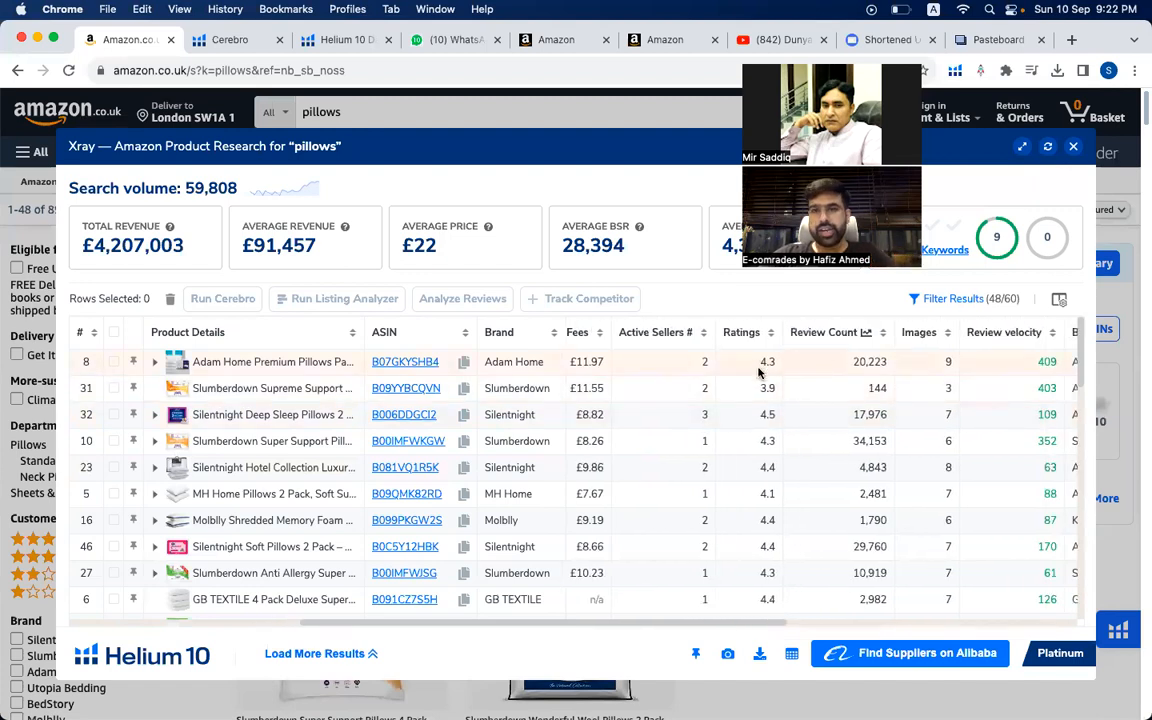
- Switch to Excel, minimise the GB_AMAZON_cerebro_B07GKYSHB4_ workbook and bring up the Validation+ master keyword sheet
{"action": "mouse_move", "coordinate": [780, 702]}
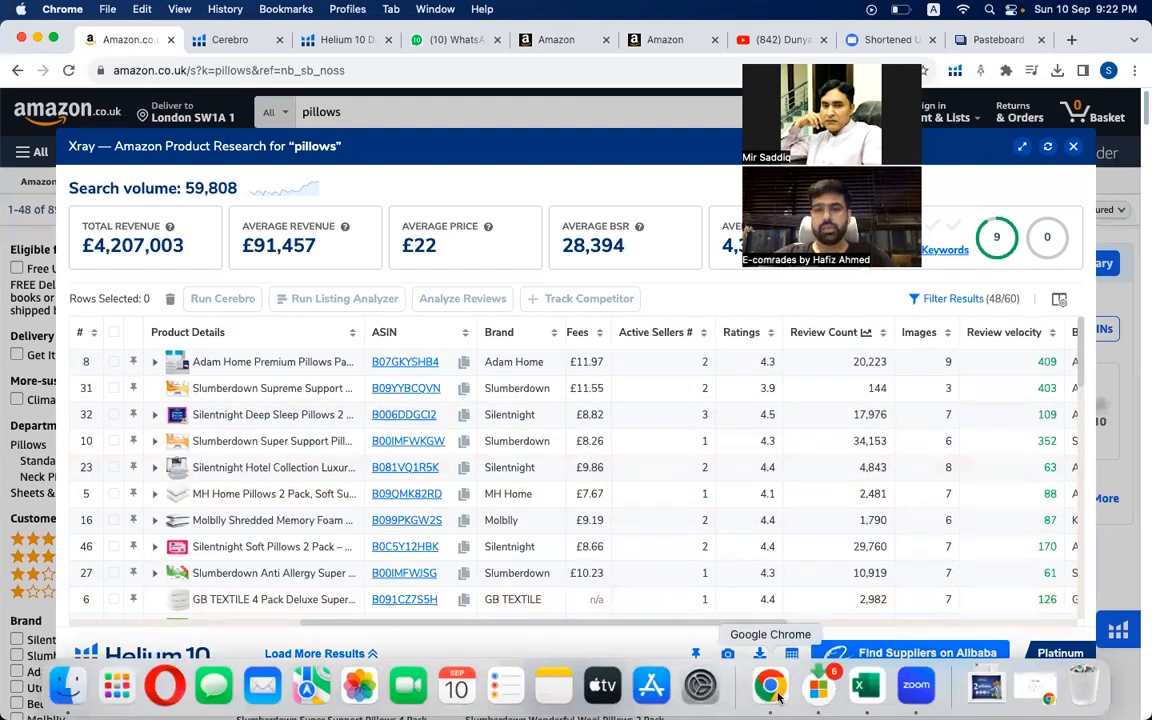
{"action": "left_click", "coordinate": [867, 683]}
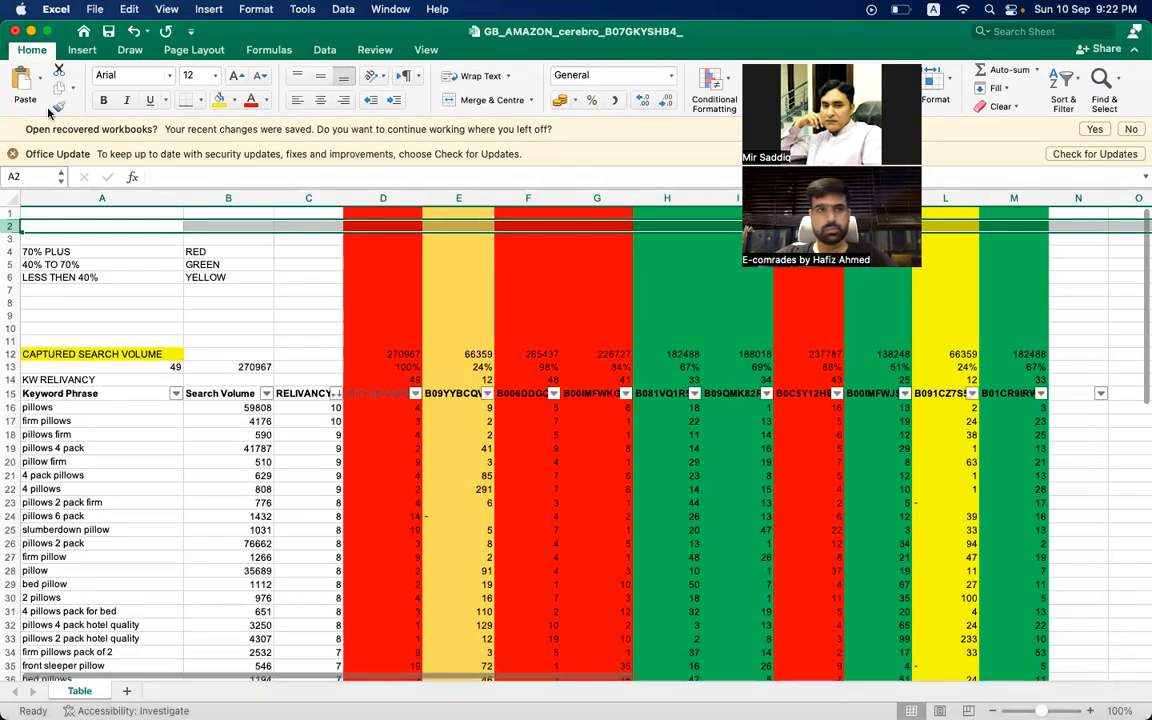
{"action": "left_click", "coordinate": [31, 31]}
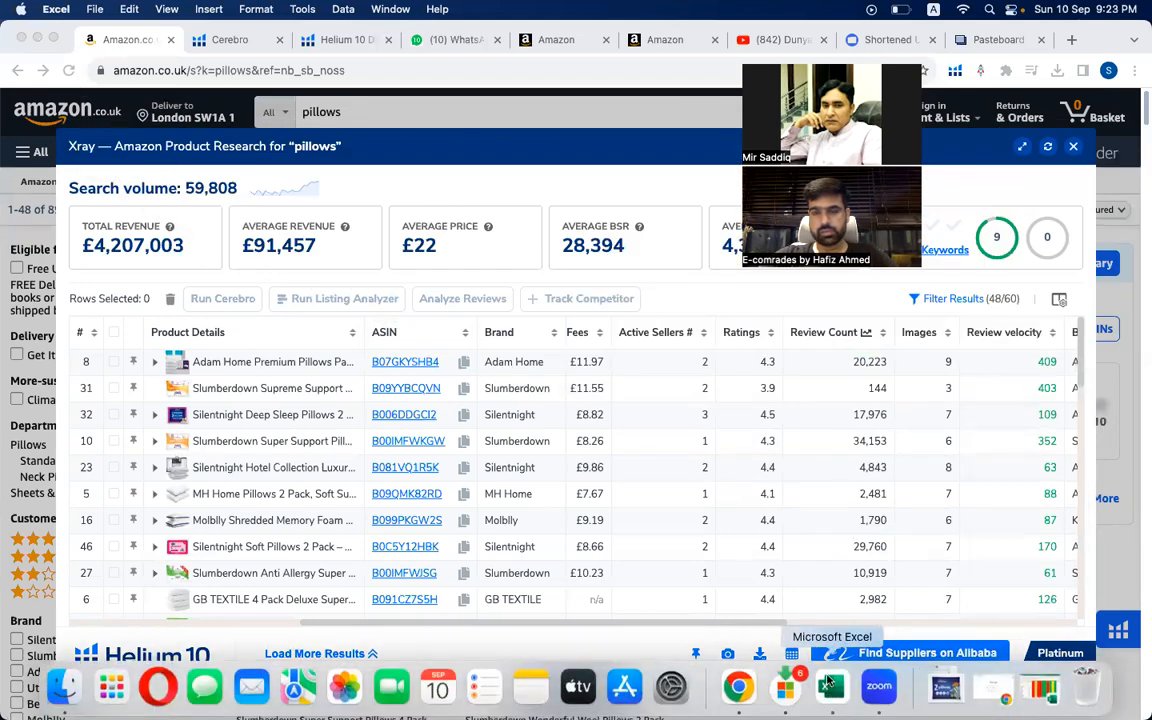
{"action": "right_click", "coordinate": [828, 681]}
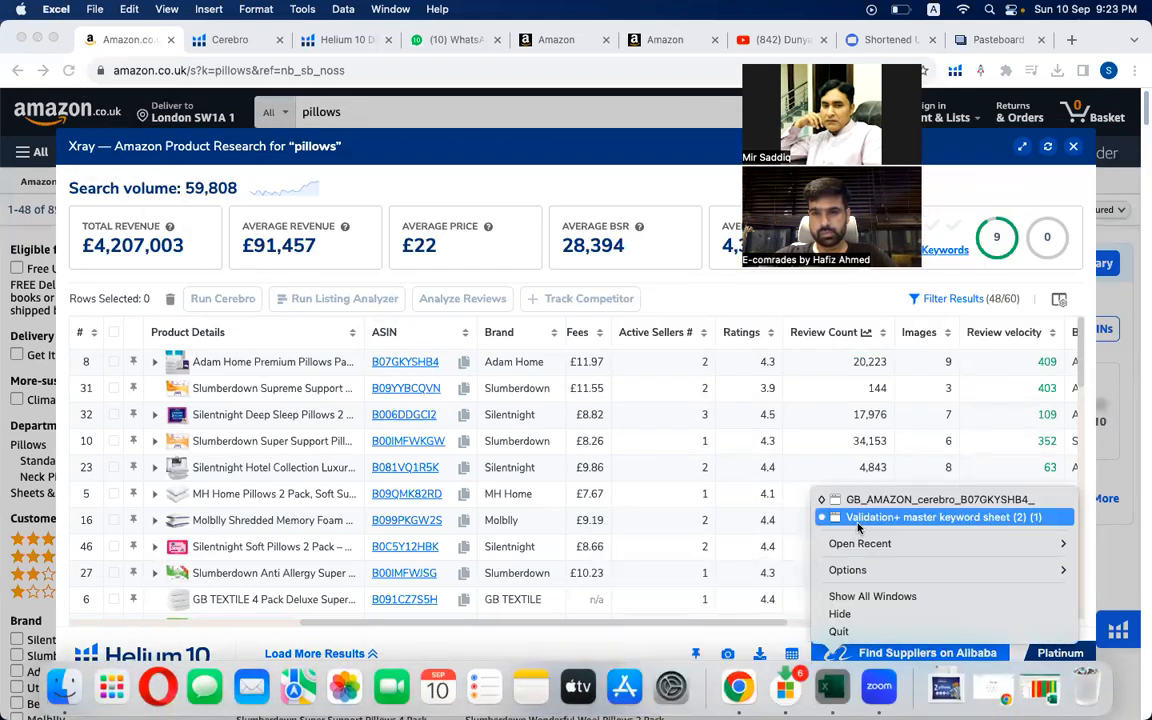
{"action": "left_click", "coordinate": [858, 520]}
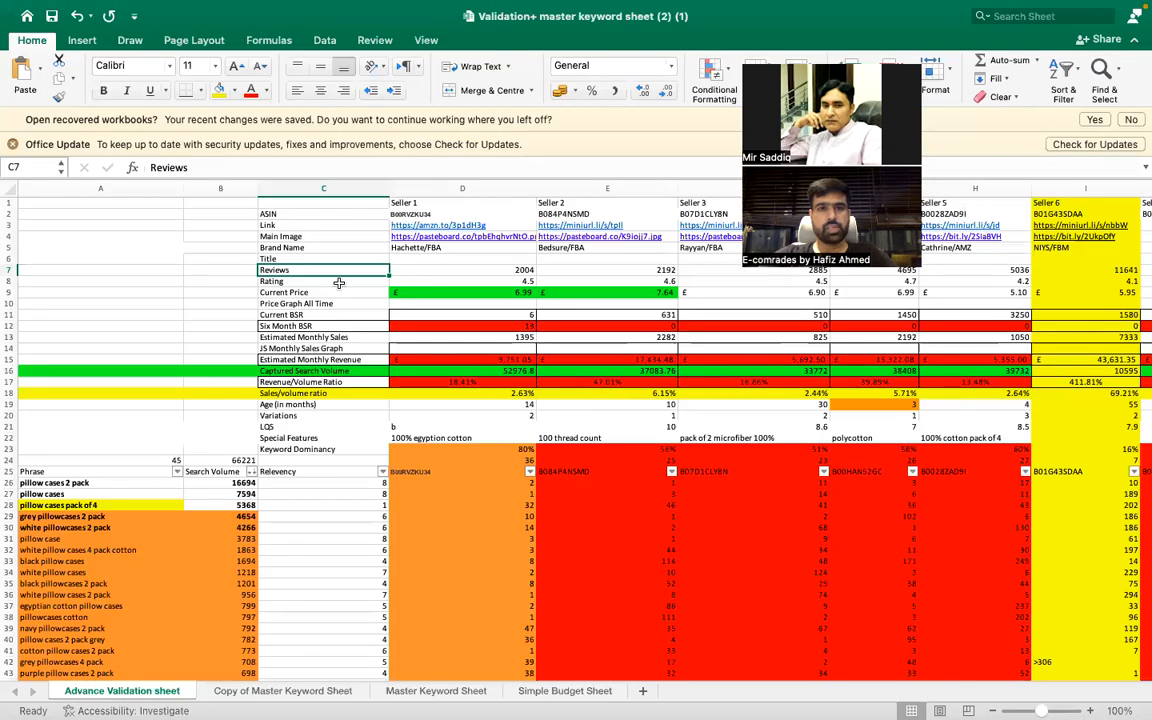
- Go over the Rating, Current Price, Price Graph All Time and Current BSR rows of the Advance Validation sheet
{"action": "left_click", "coordinate": [338, 282]}
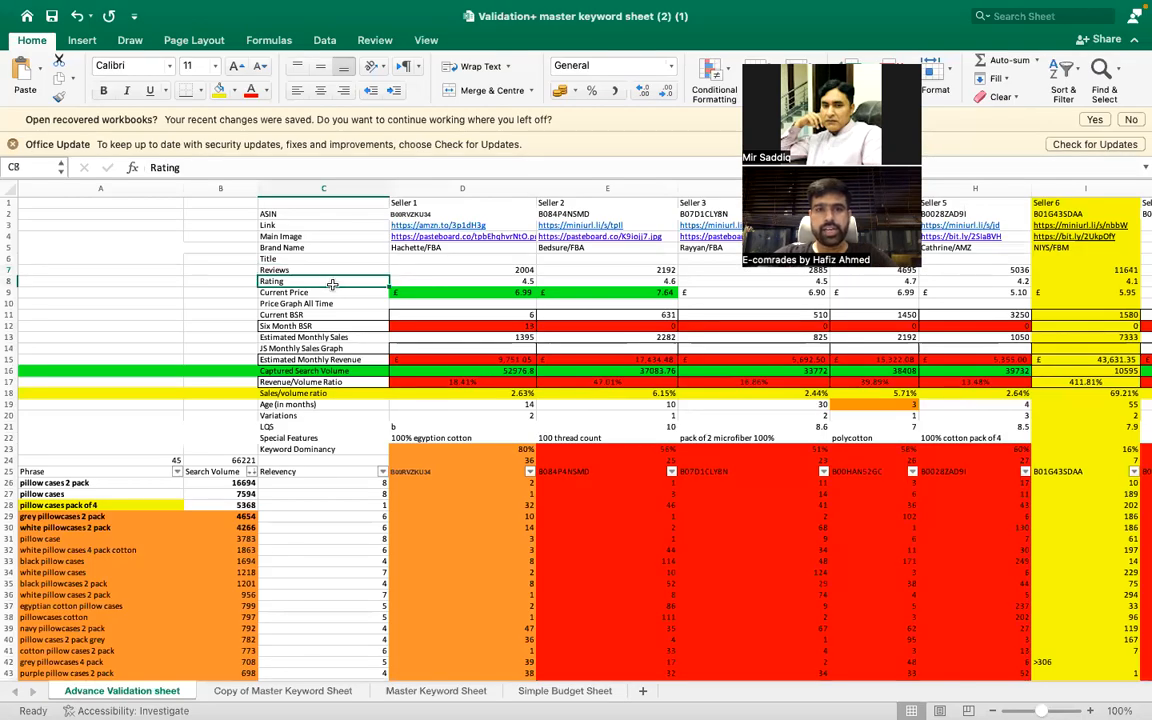
{"action": "left_click", "coordinate": [346, 292]}
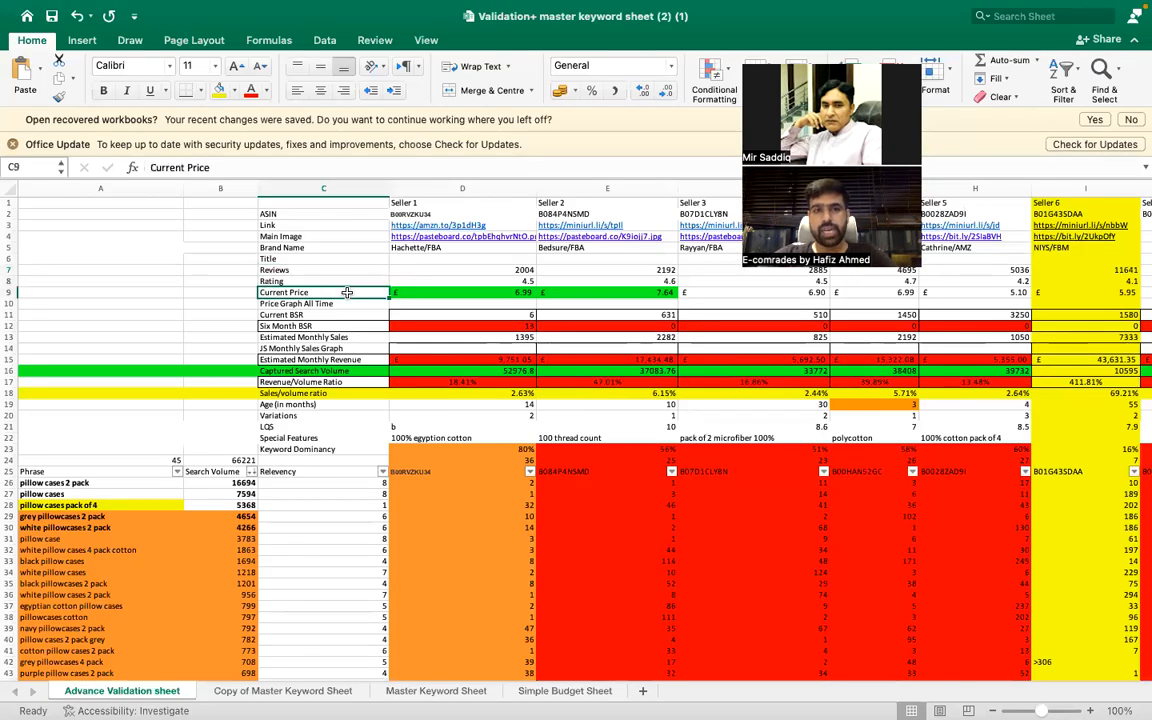
{"action": "left_click", "coordinate": [490, 291]}
{"action": "left_click", "coordinate": [361, 302]}
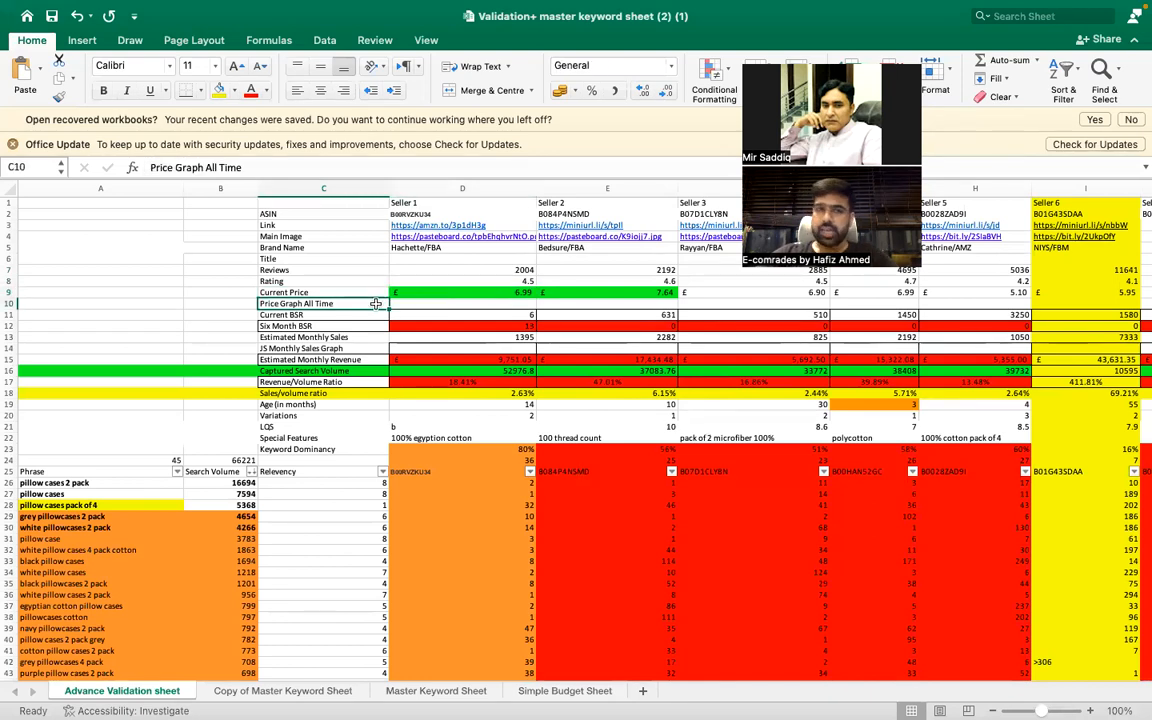
{"action": "left_click", "coordinate": [343, 316]}
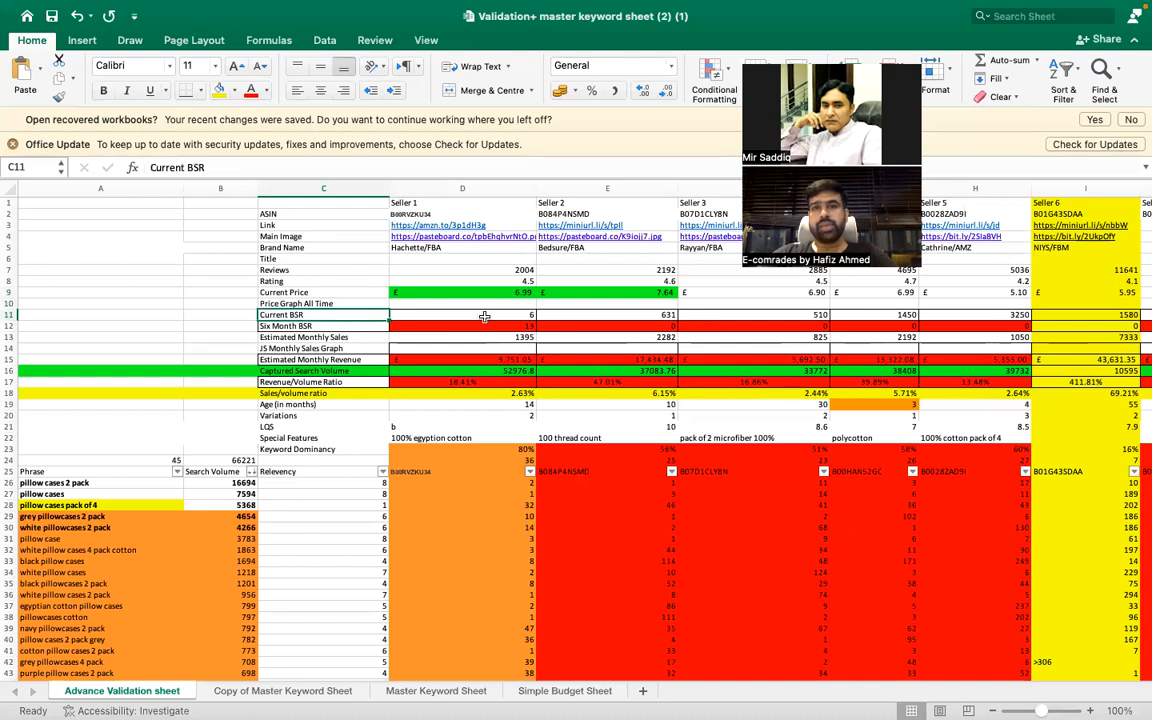
- Switch to Chrome and look through the Xray columns from fulfillment and dimensions back to price, sales and BSR
{"action": "mouse_move", "coordinate": [836, 717]}
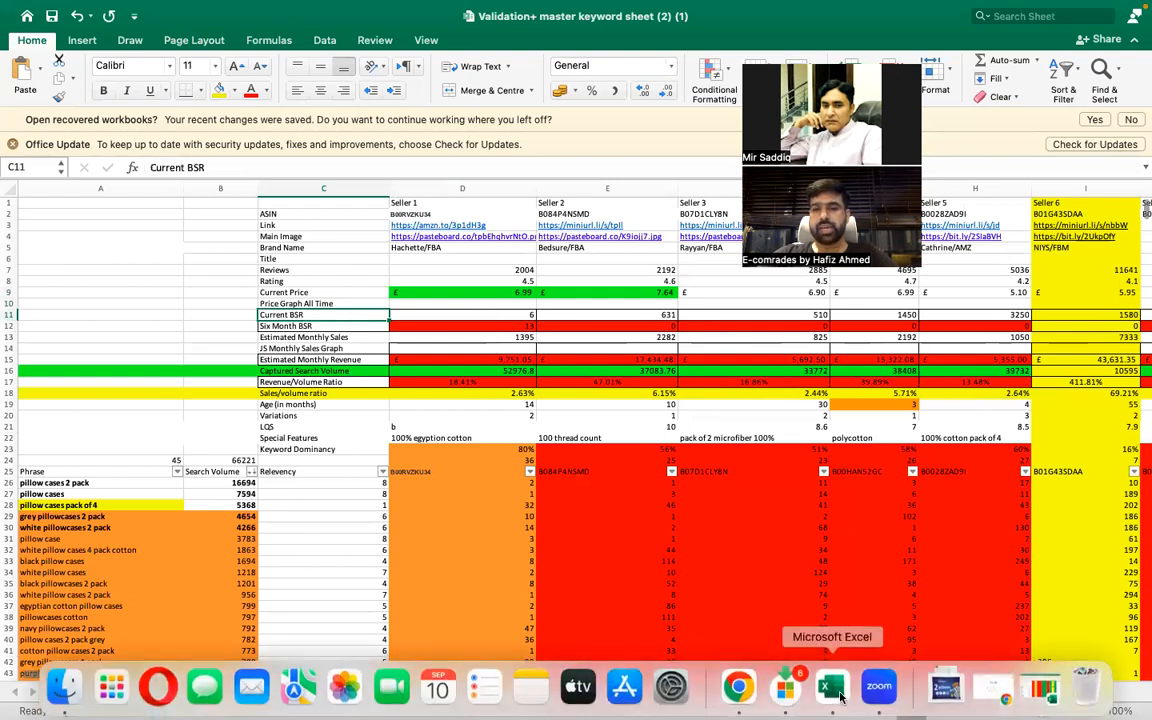
{"action": "left_click", "coordinate": [740, 688]}
{"action": "scroll", "coordinate": [869, 489], "scroll_direction": "right", "scroll_amount": 5}
{"action": "scroll", "coordinate": [872, 494], "scroll_direction": "right", "scroll_amount": 5}
{"action": "scroll", "coordinate": [872, 493], "scroll_direction": "right", "scroll_amount": 5}
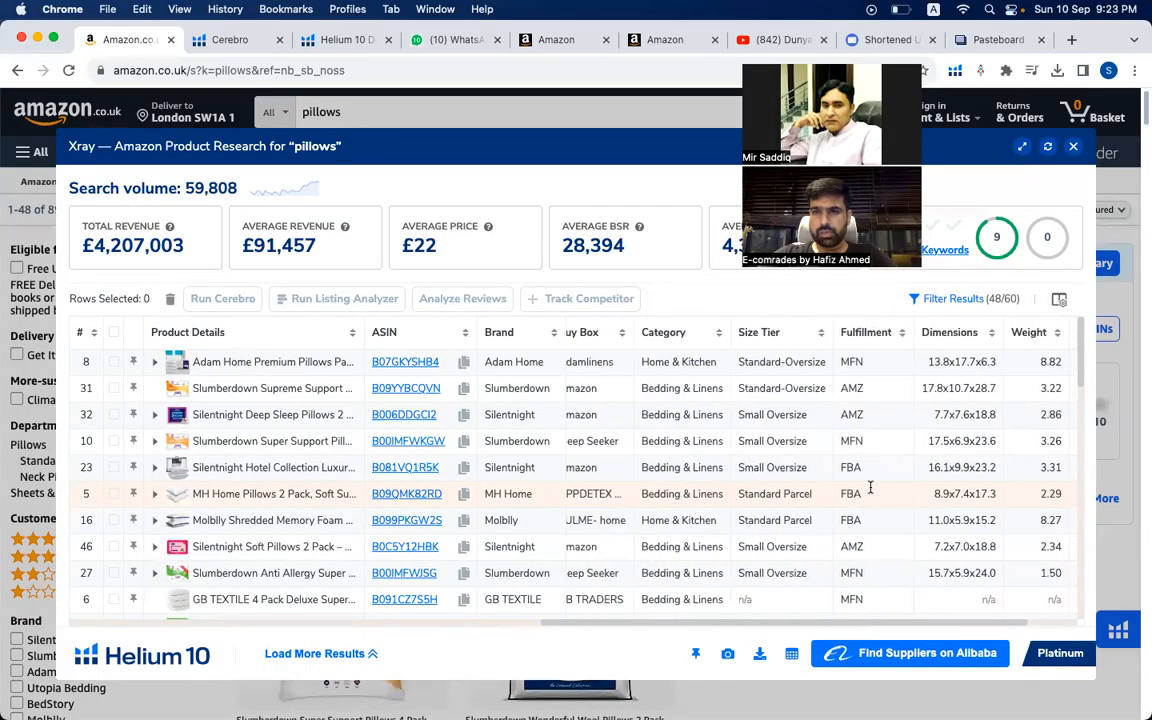
{"action": "scroll", "coordinate": [870, 488], "scroll_direction": "left", "scroll_amount": 15}
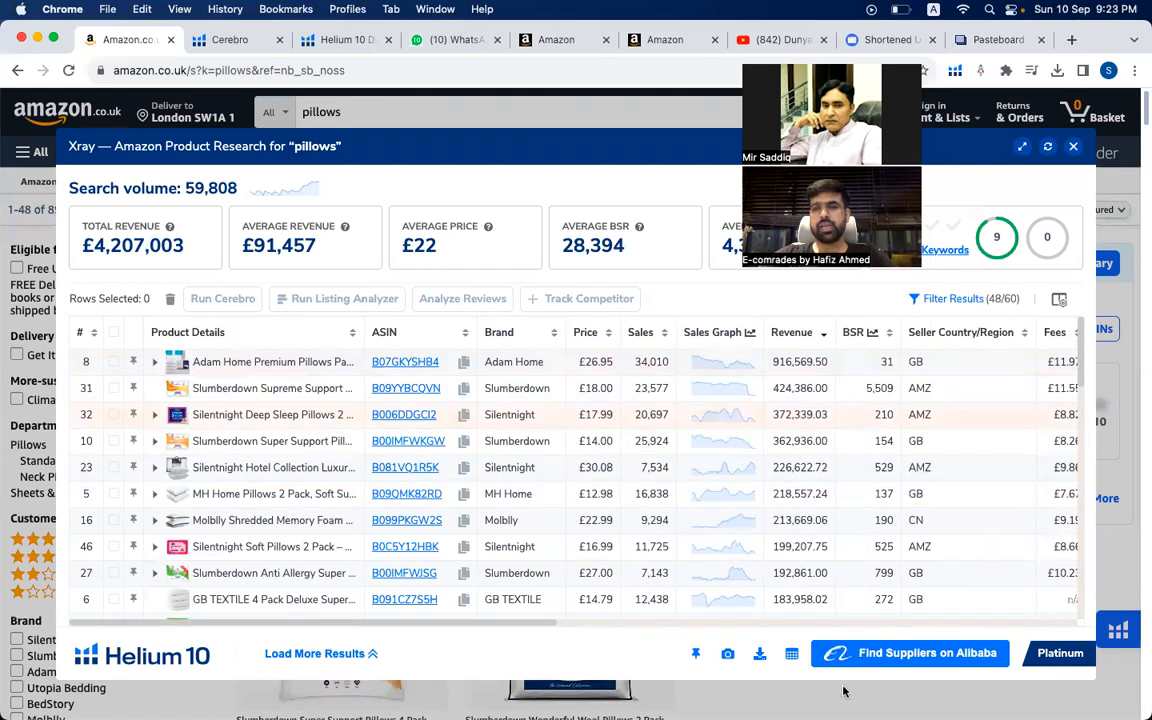
- Switch back to the validation sheet in Excel and check the Six Month BSR row and Seller 1's entry
{"action": "mouse_move", "coordinate": [840, 690]}
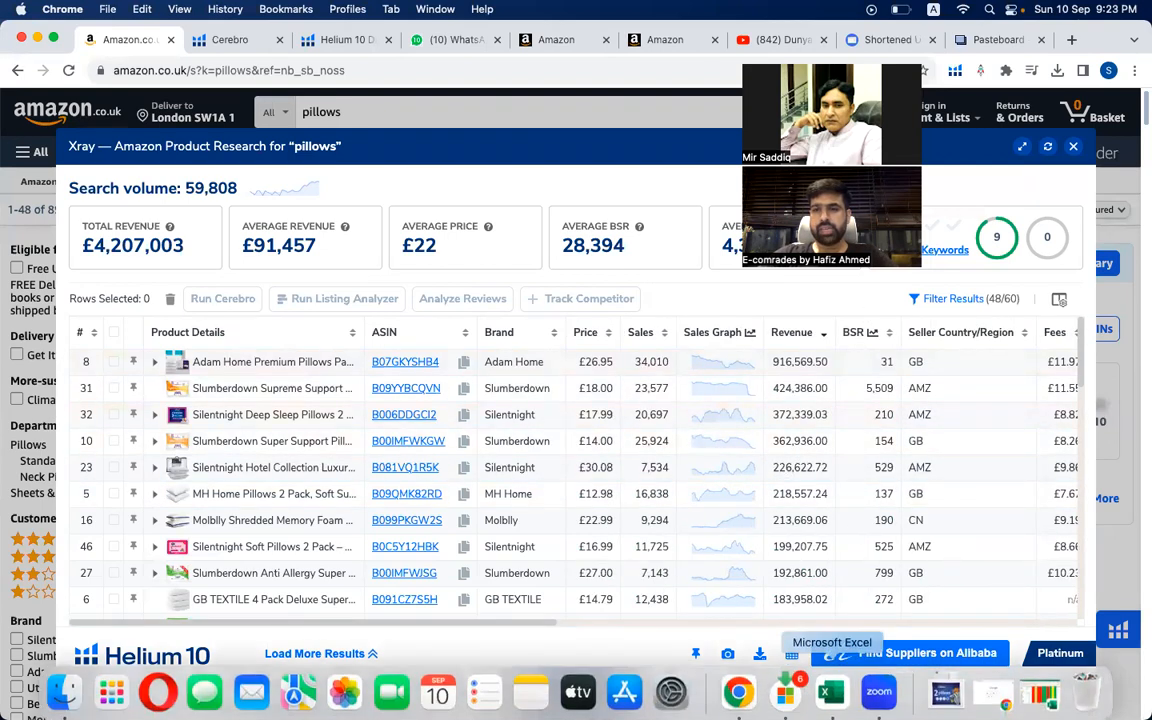
{"action": "left_click", "coordinate": [832, 686]}
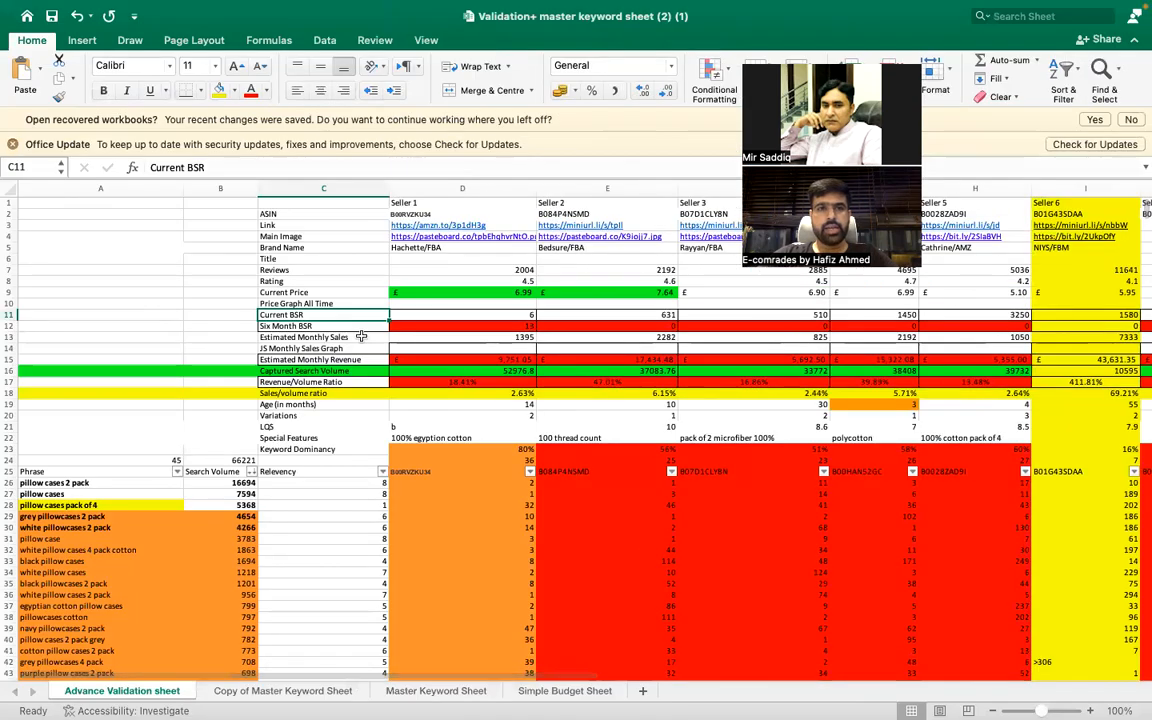
{"action": "left_click", "coordinate": [352, 327]}
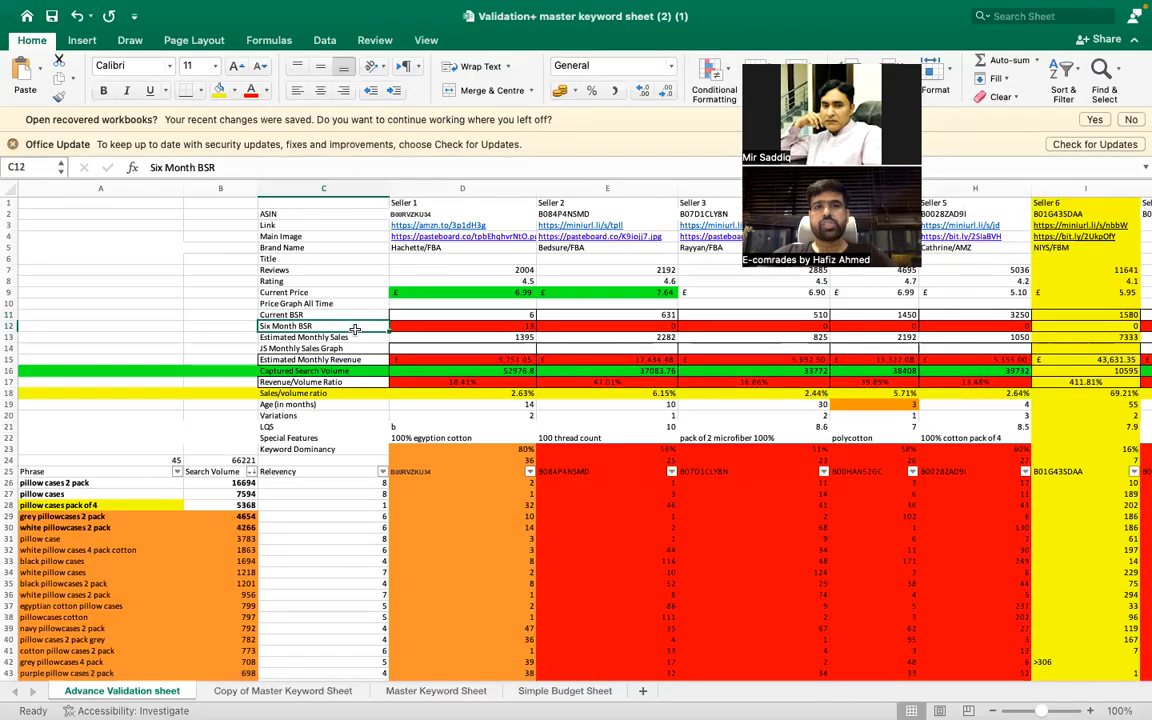
{"action": "left_click", "coordinate": [497, 327]}
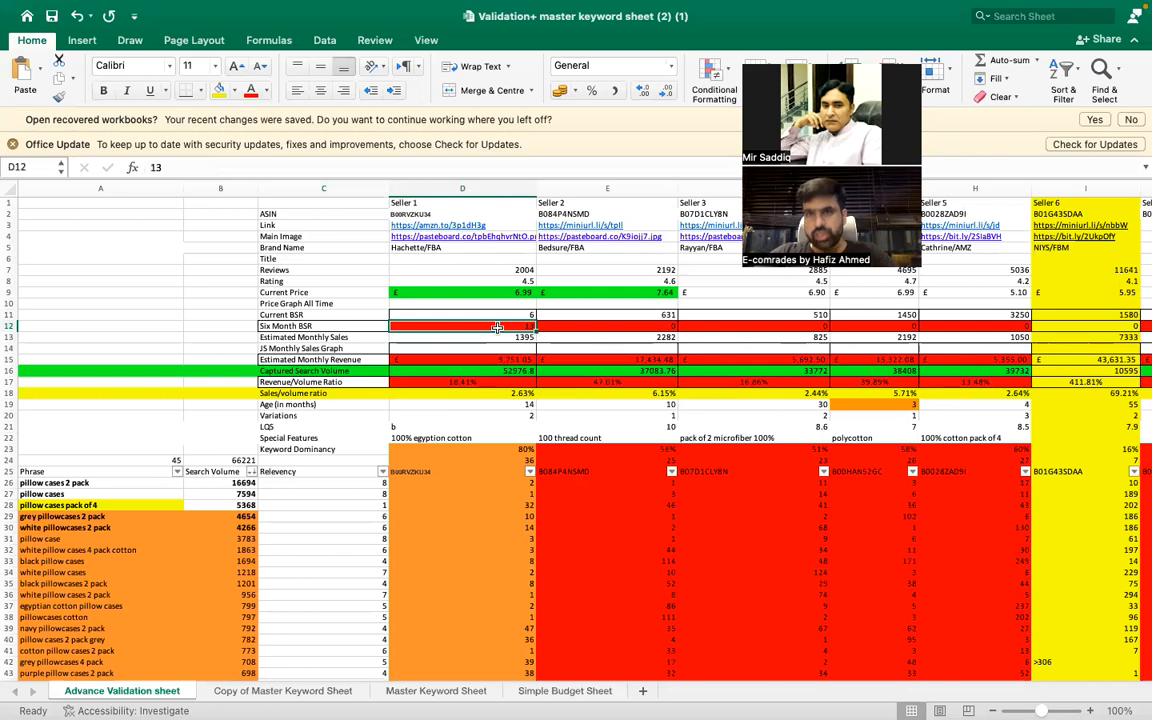
- Switch to Chrome and view the 90-day BSR chart for the Silentnight Deep Sleep Pillows 2 Pack
{"action": "mouse_move", "coordinate": [743, 700]}
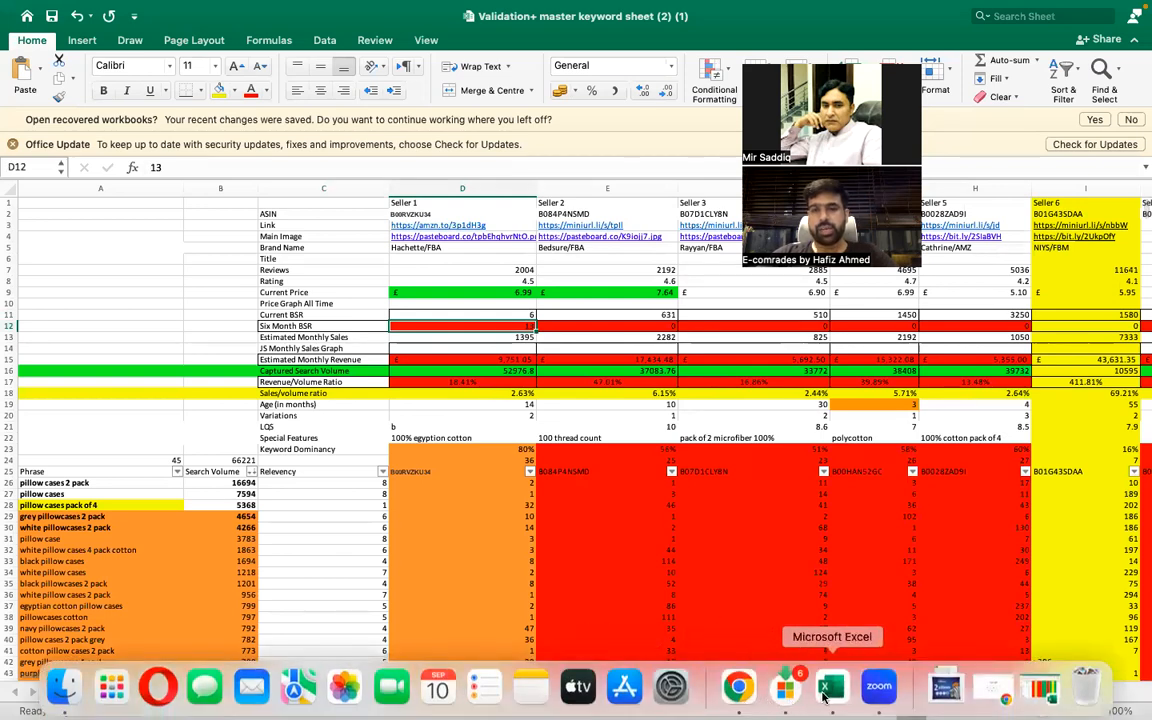
{"action": "left_click", "coordinate": [738, 686]}
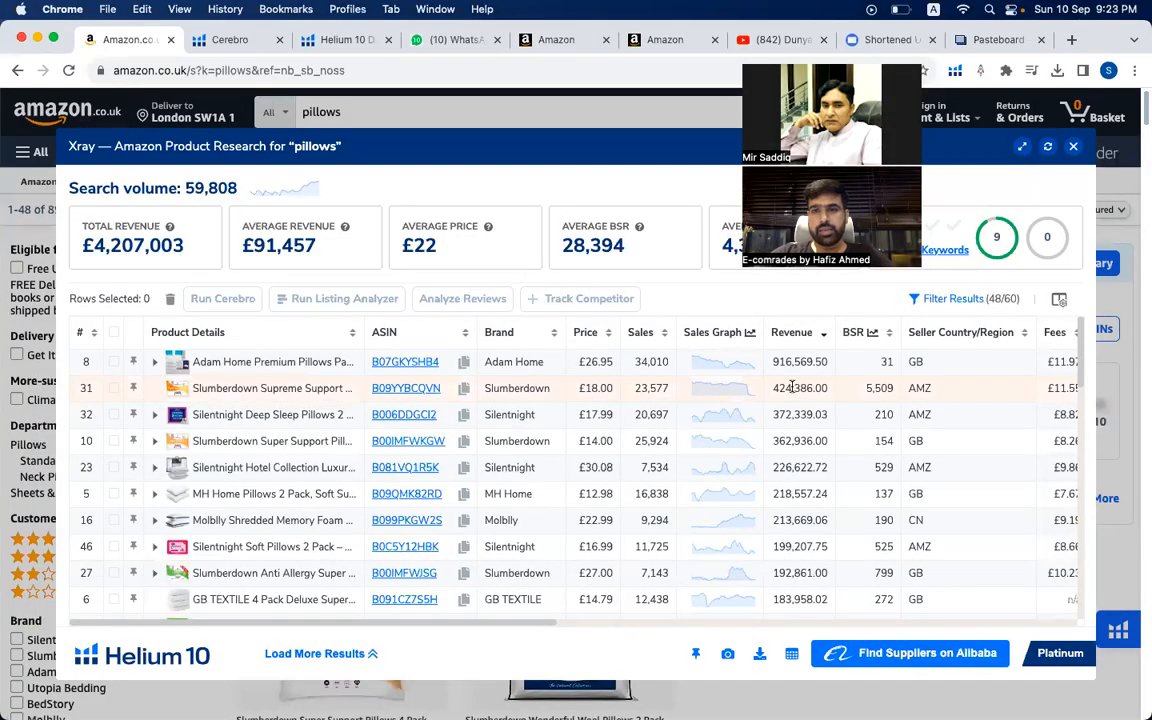
{"action": "scroll", "coordinate": [796, 385], "scroll_direction": "right", "scroll_amount": 5}
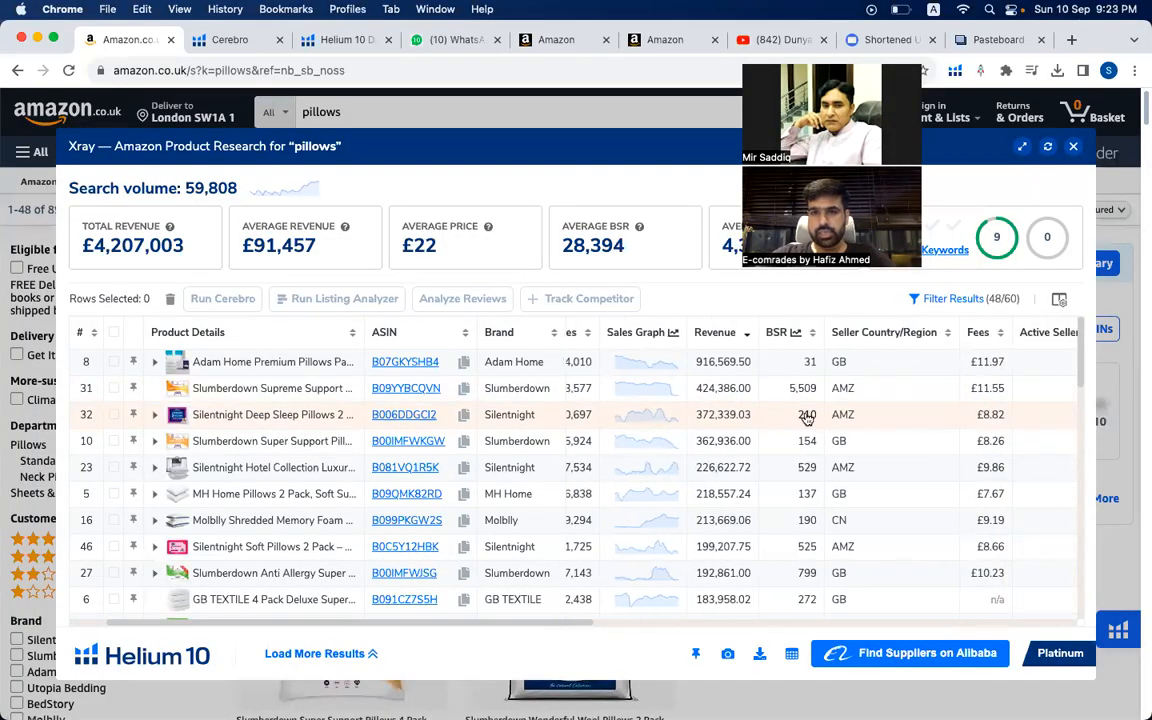
{"action": "left_click", "coordinate": [806, 416]}
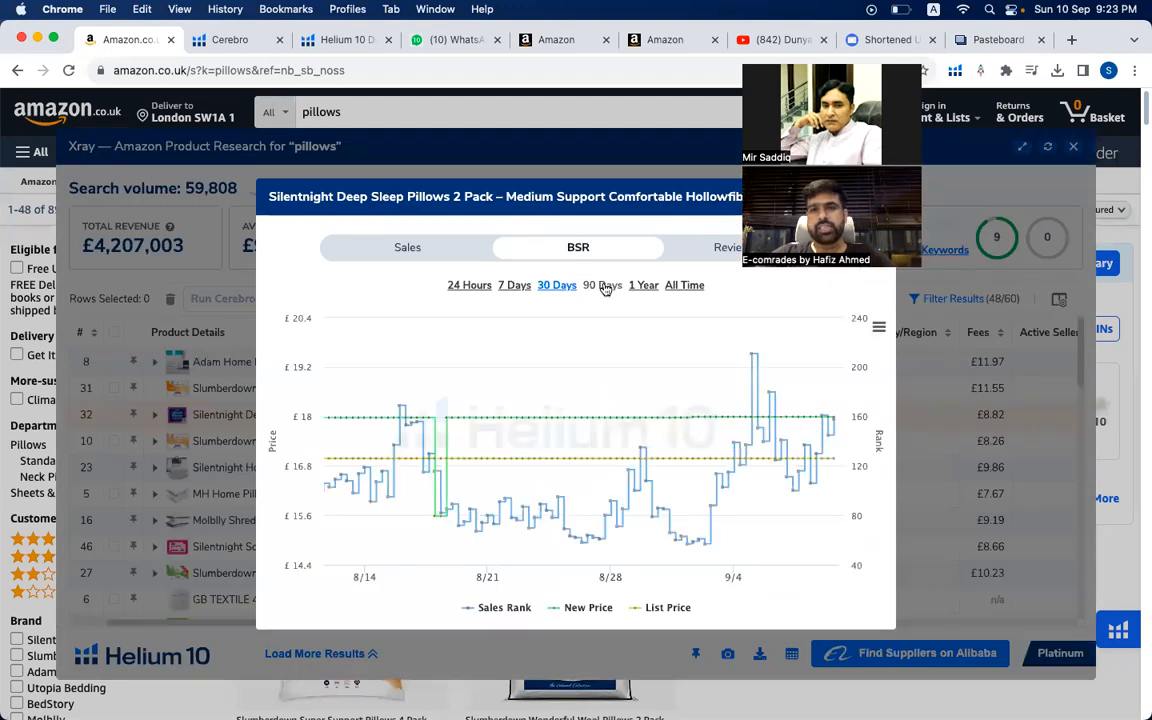
{"action": "left_click", "coordinate": [603, 286]}
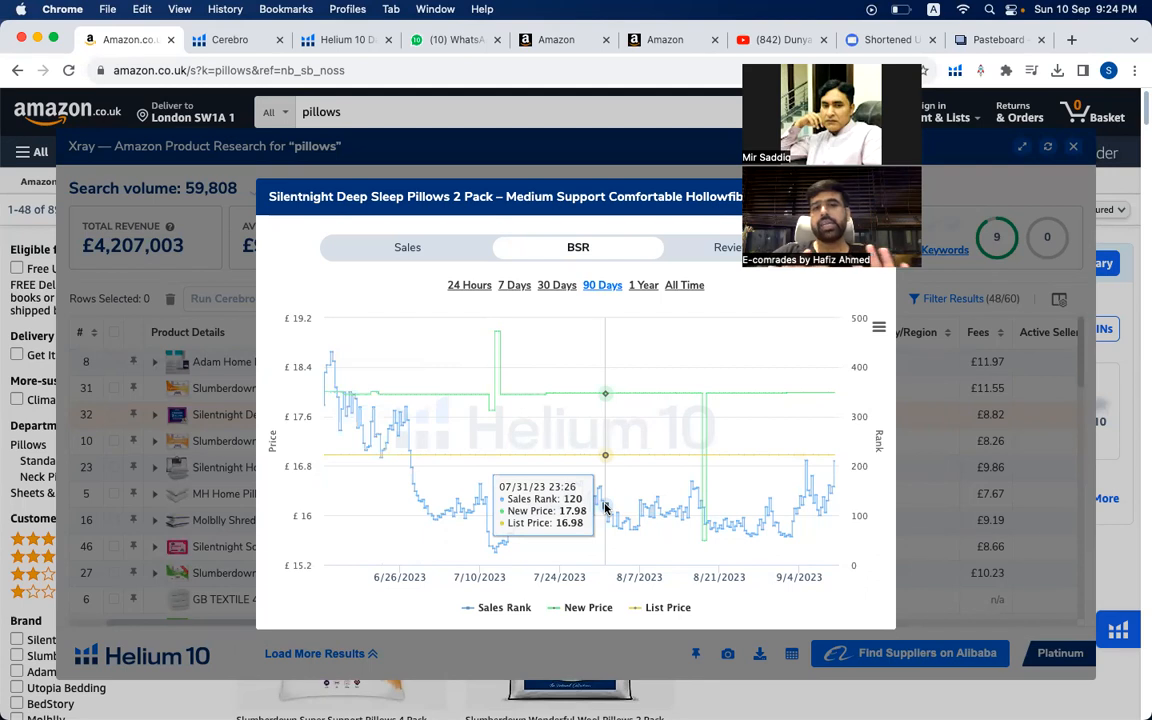
- Switch to the validation sheet in Excel and rename the Six Month BSR label in C12 to 90 DAYS BSR
{"action": "left_click", "coordinate": [828, 688]}
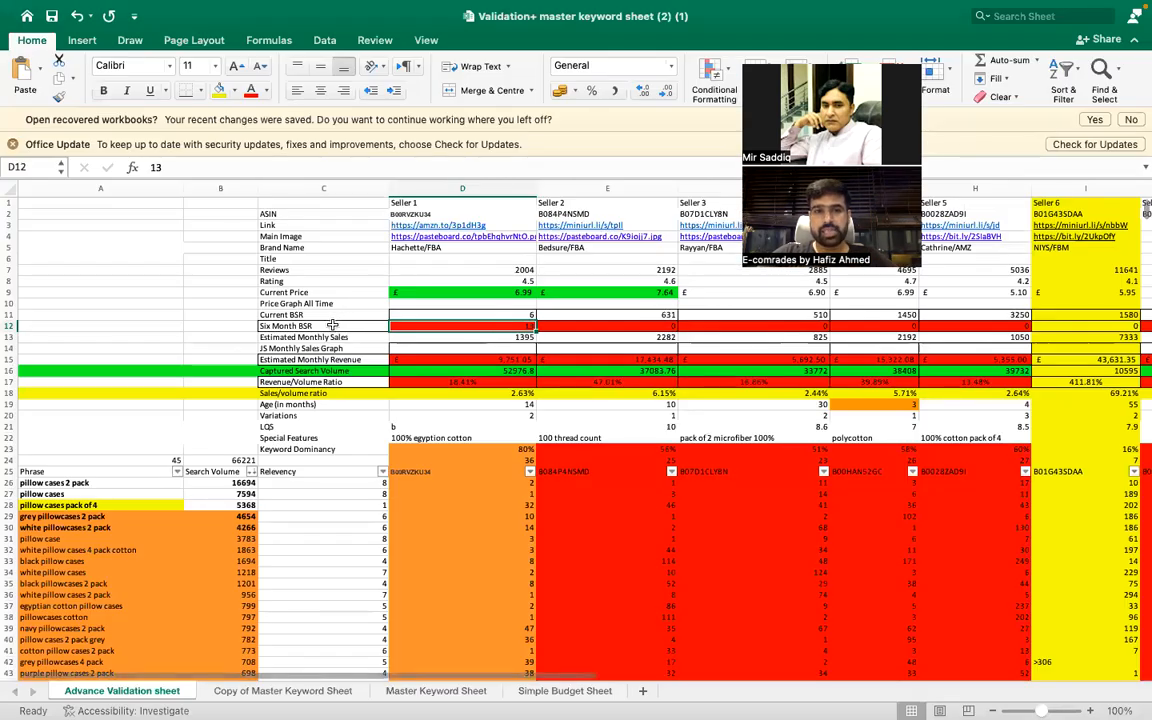
{"action": "double_click", "coordinate": [270, 326]}
{"action": "key", "text": "BackSpace"}
{"action": "key", "text": "BackSpace"}
{"action": "key", "text": "BackSpace"}
{"action": "key", "text": "BackSpace"}
{"action": "type", "text": "90 DAYS"}
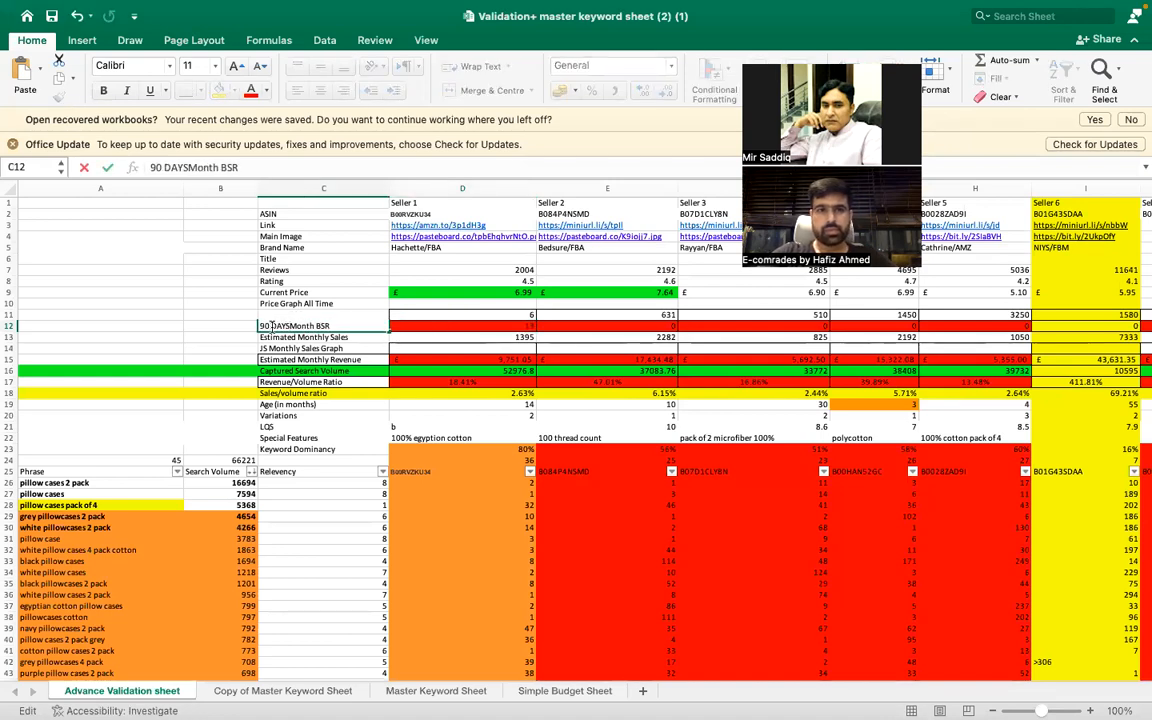
{"action": "double_click", "coordinate": [305, 326]}
{"action": "key", "text": "BackSpace"}
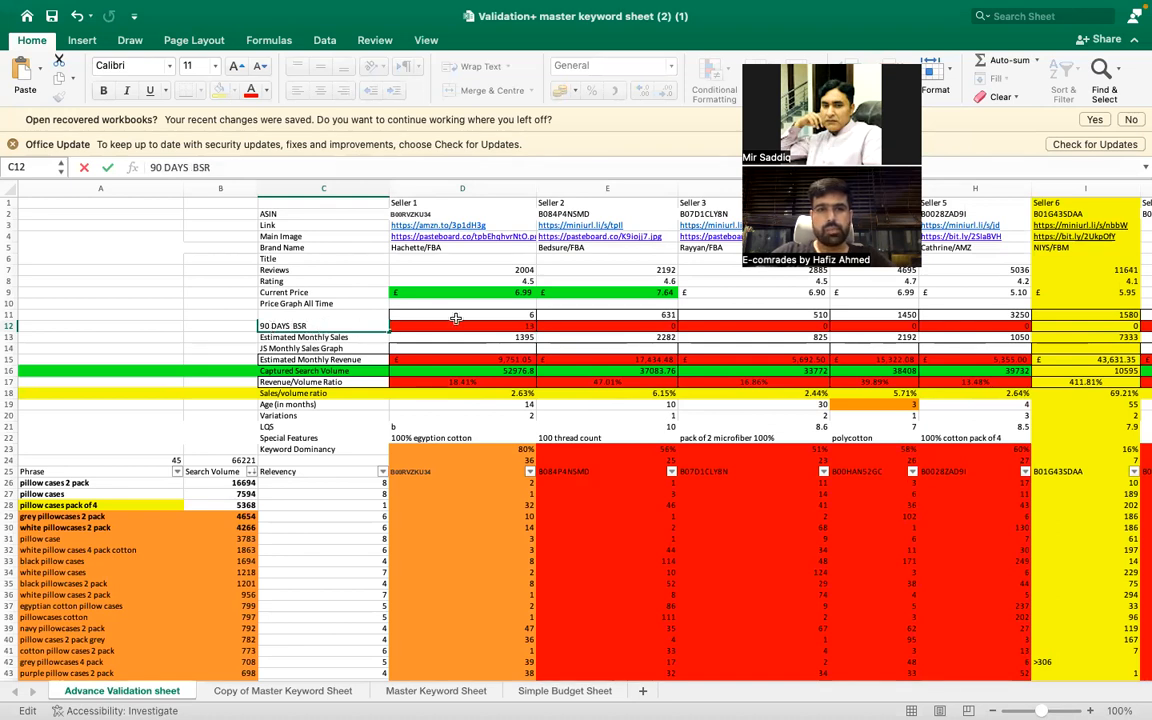
{"action": "left_click", "coordinate": [460, 325]}
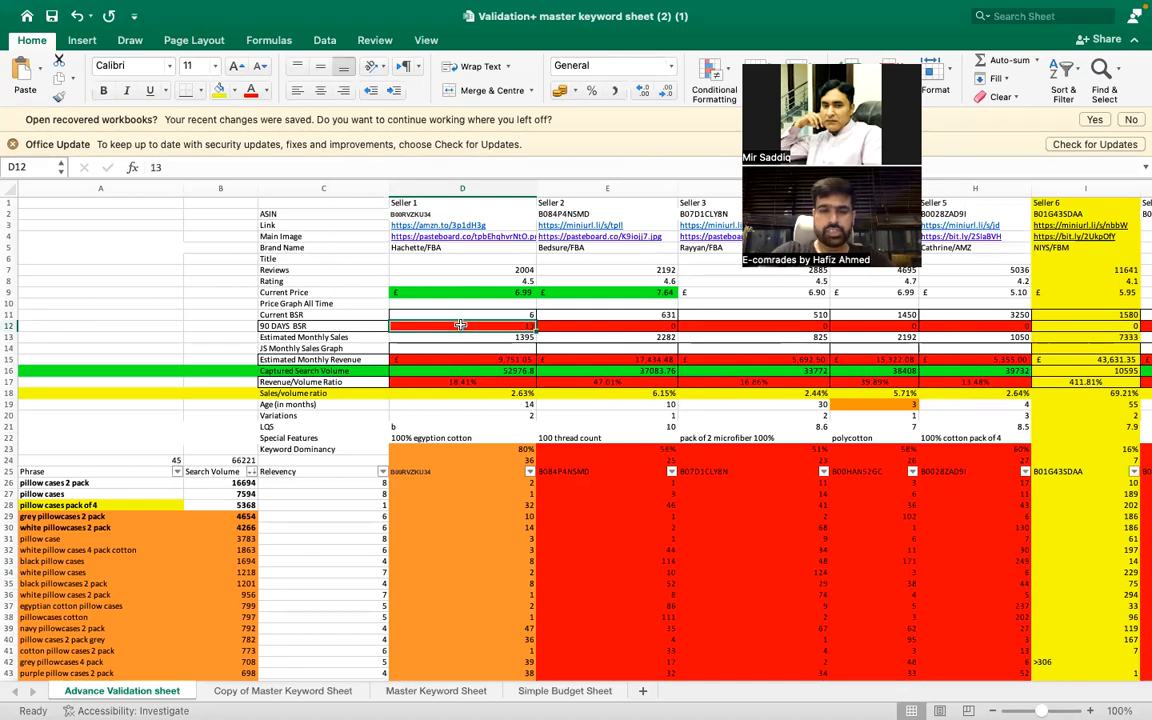
- Enter 89 -270 as Seller 1's 90 DAYS BSR range in D12
{"action": "type", "text": "89"}
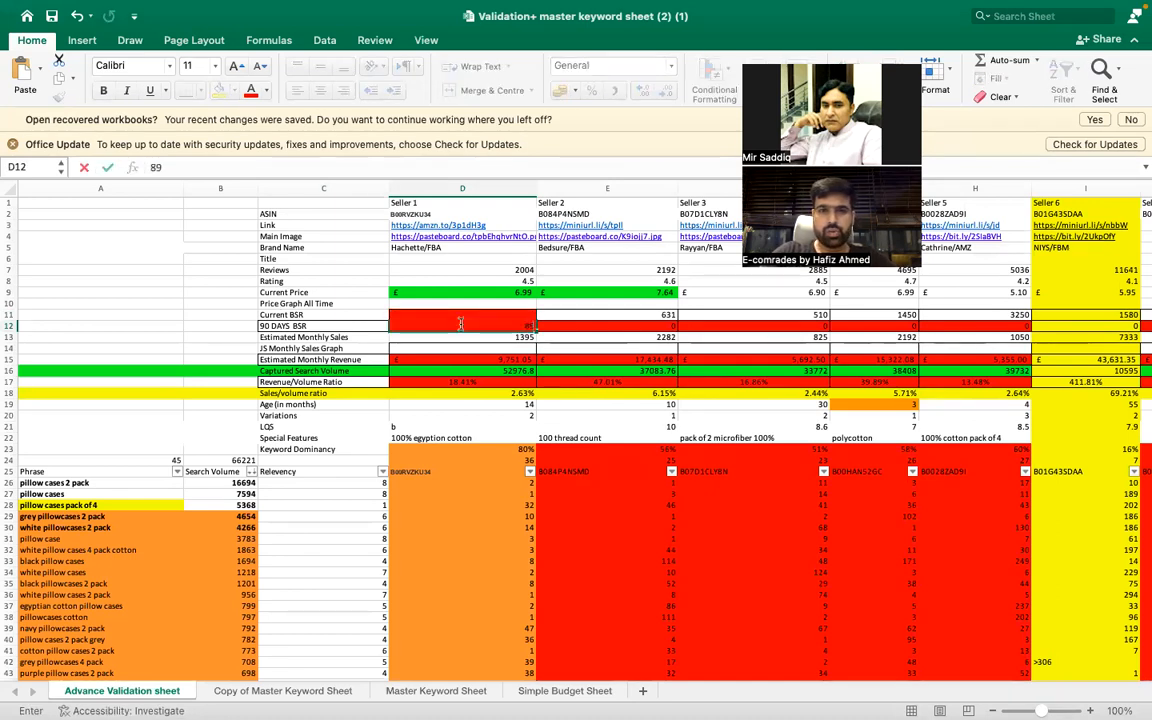
{"action": "type", "text": " TO"}
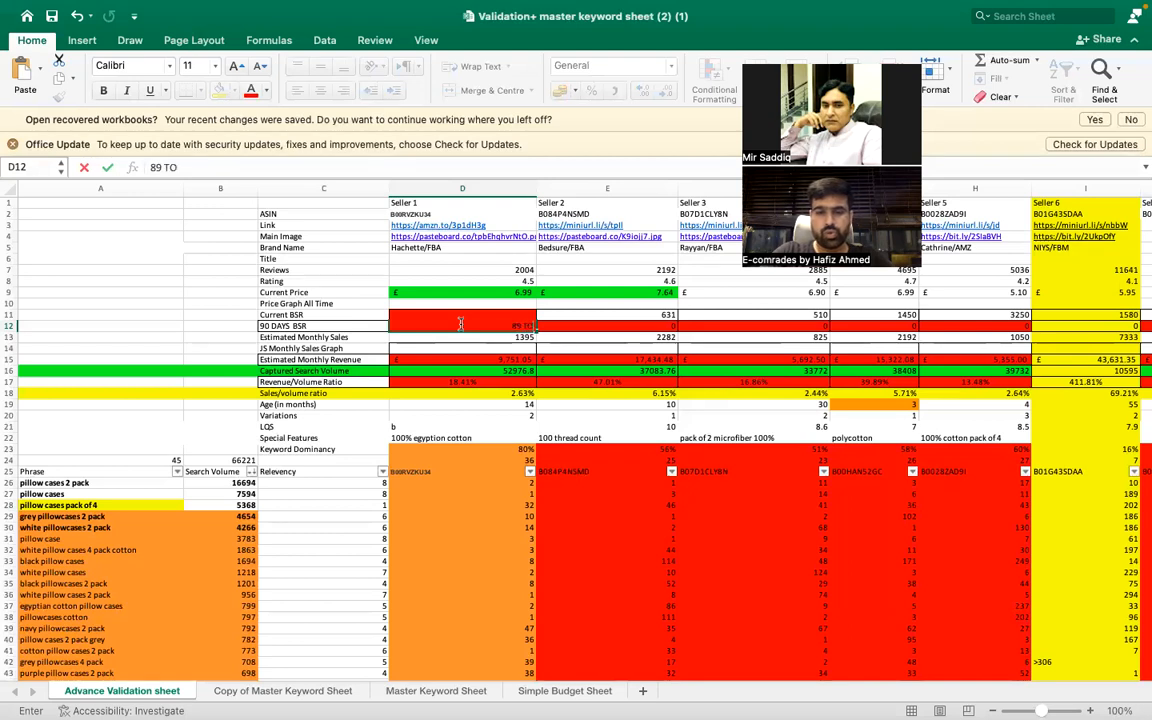
{"action": "key", "text": "BackSpace"}
{"action": "key", "text": "BackSpace"}
{"action": "type", "text": "-"}
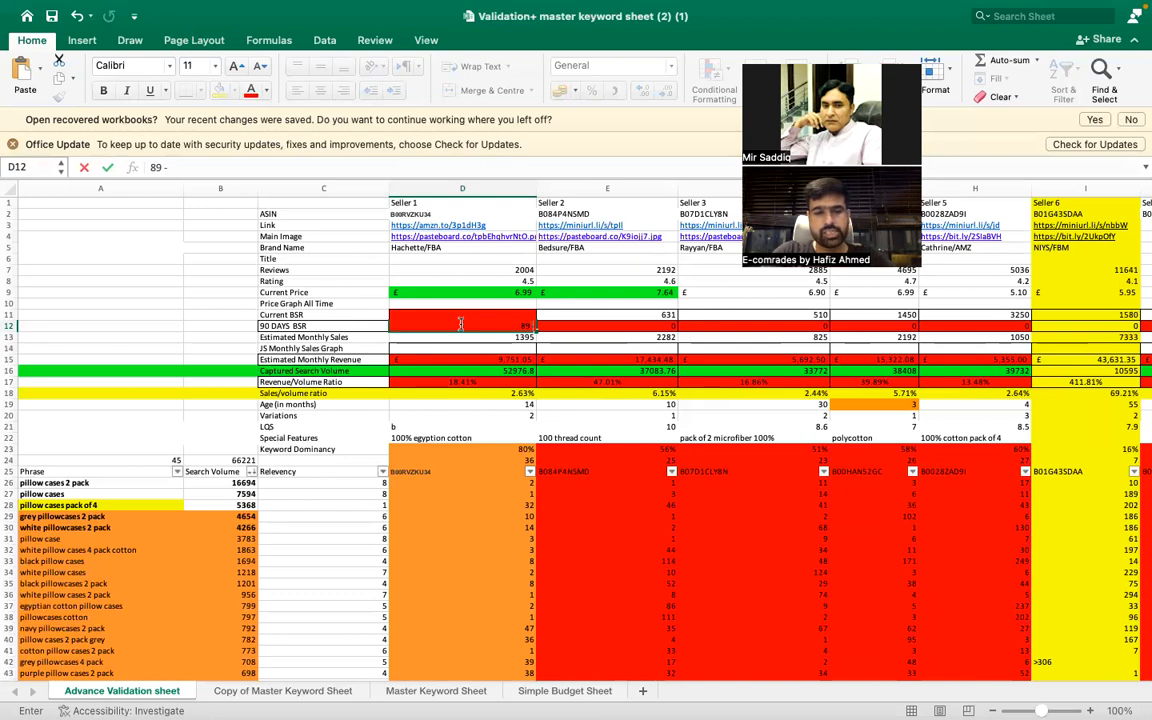
{"action": "type", "text": "270"}
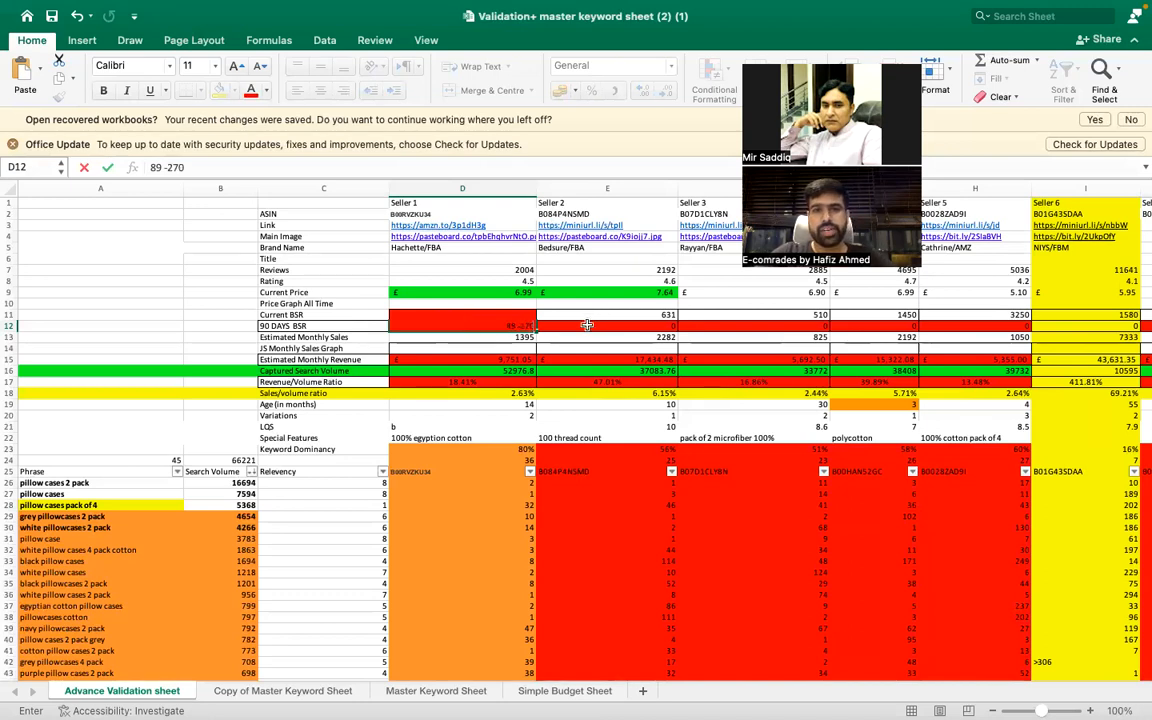
{"action": "key", "text": "Tab"}
{"action": "left_click", "coordinate": [470, 333]}
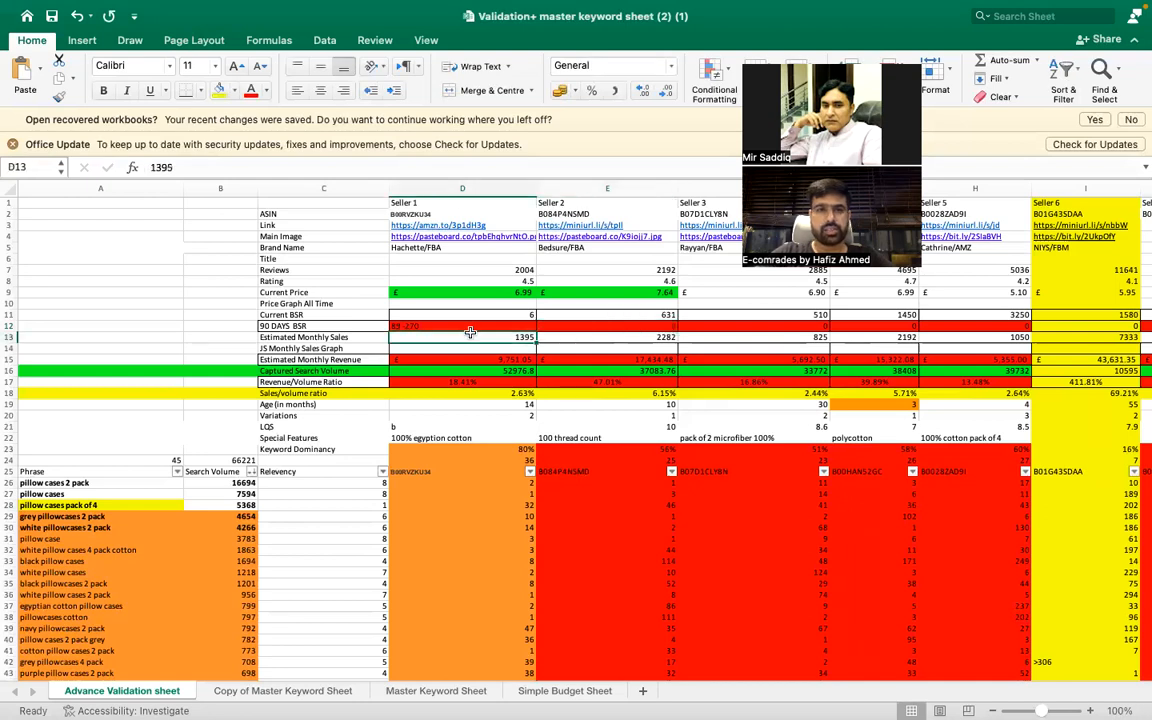
- Check the Estimated Monthly Sales label, then switch to Chrome, close the BSR chart and view the Xray sales column
{"action": "left_click", "coordinate": [341, 336]}
{"action": "mouse_move", "coordinate": [818, 697]}
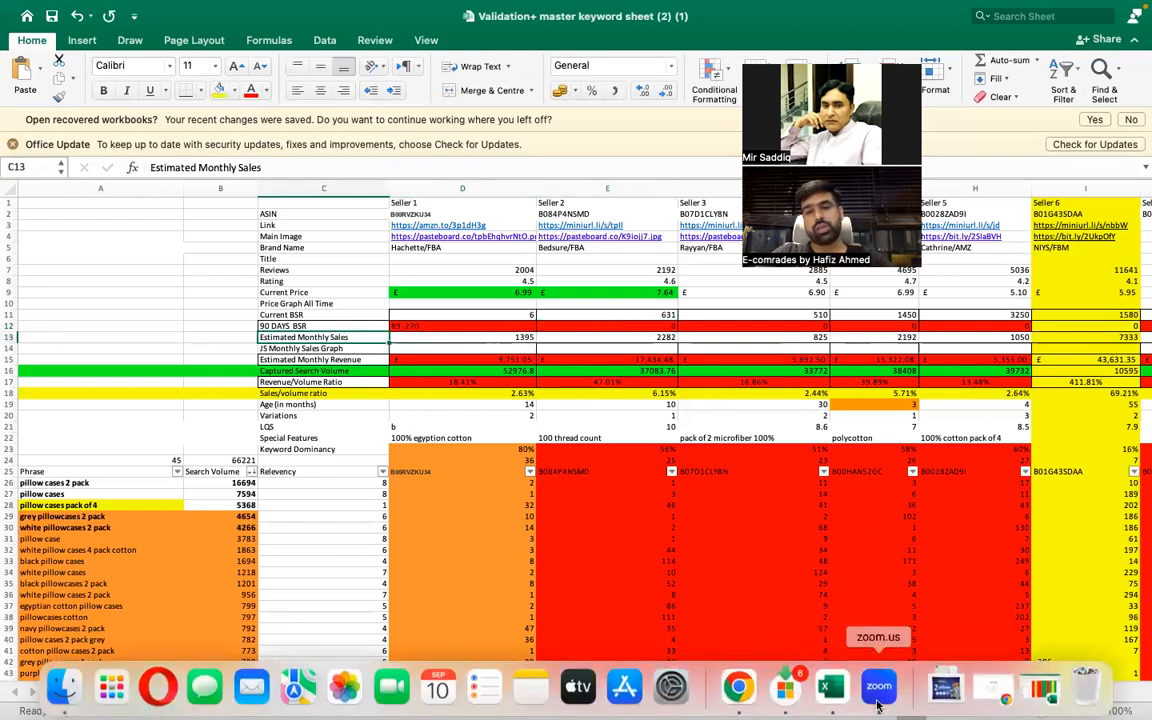
{"action": "left_click", "coordinate": [733, 687]}
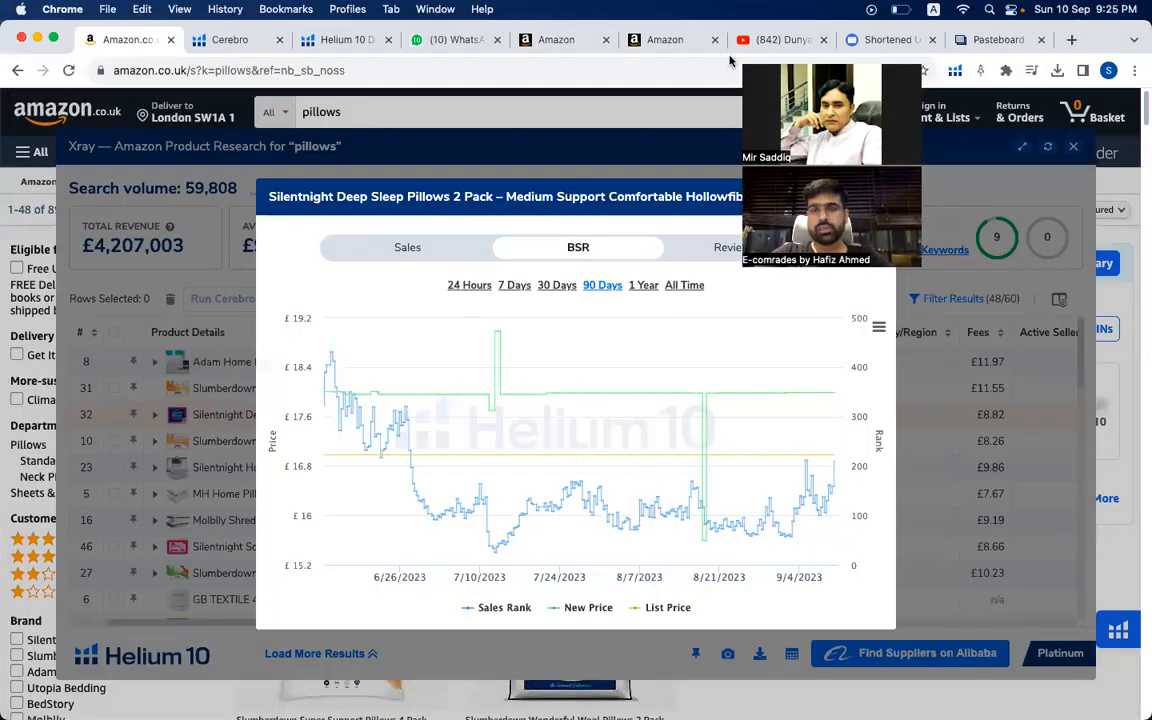
{"action": "left_click", "coordinate": [874, 195]}
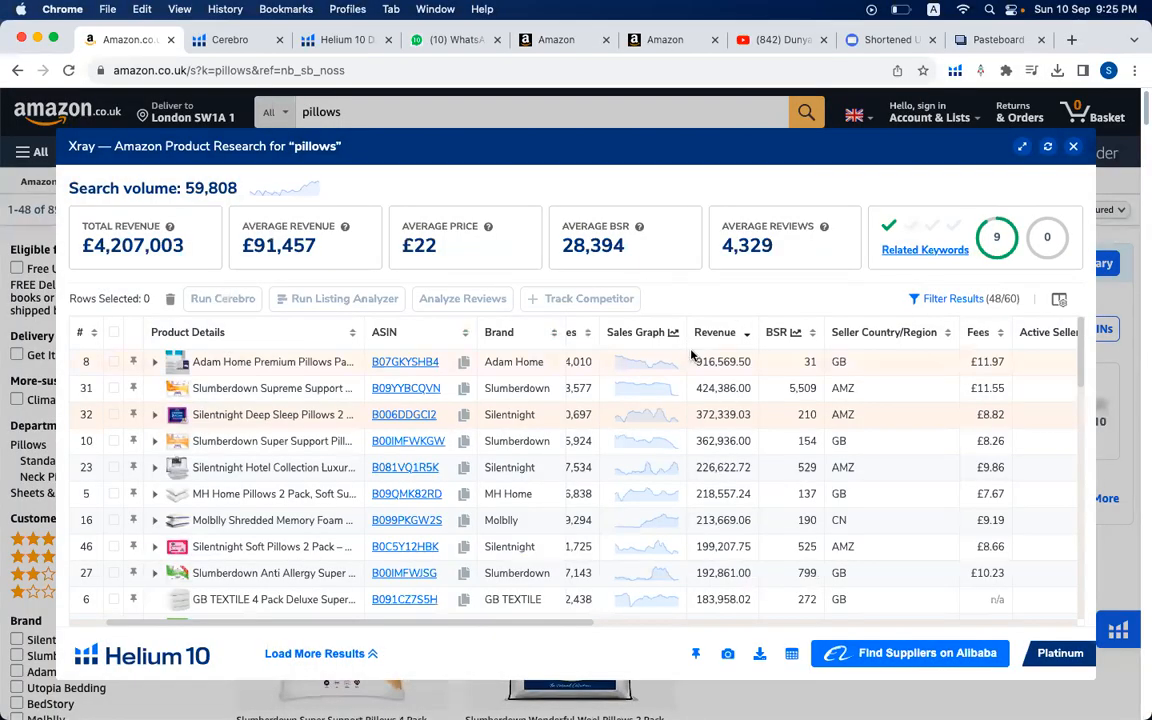
{"action": "scroll", "coordinate": [690, 400], "scroll_direction": "left", "scroll_amount": 2}
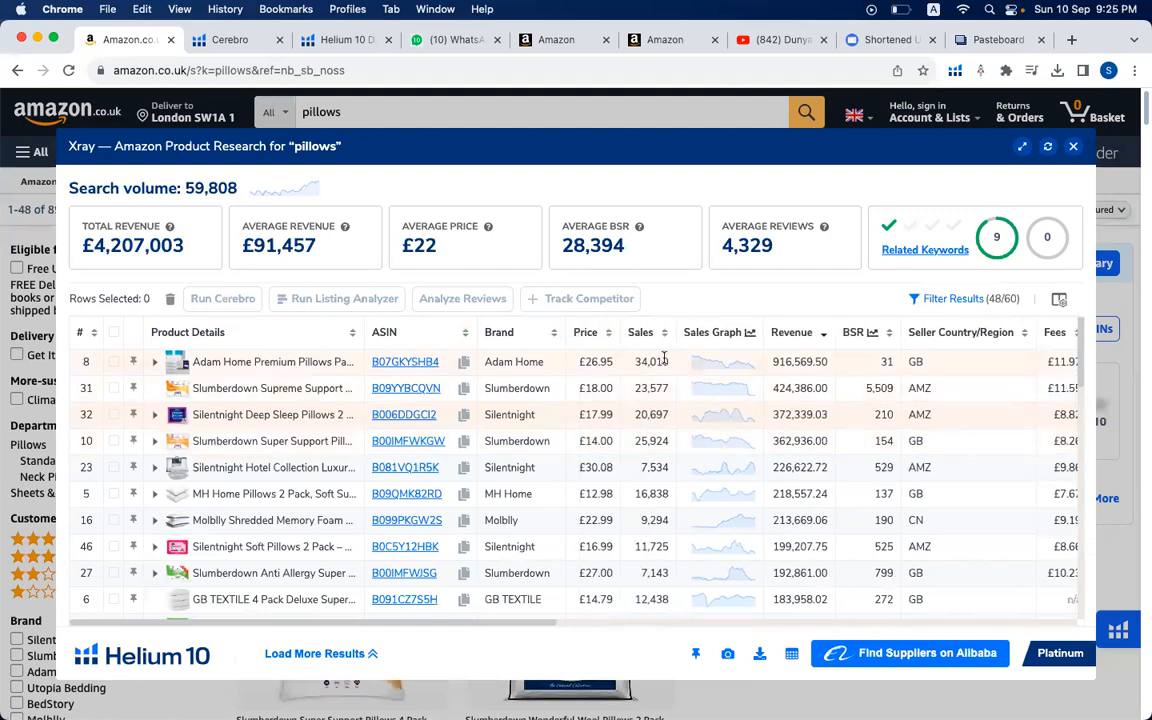
- Switch back to the validation sheet in Excel and check the JS Monthly Sales Graph and Estimated Monthly Revenue rows
{"action": "mouse_move", "coordinate": [878, 690]}
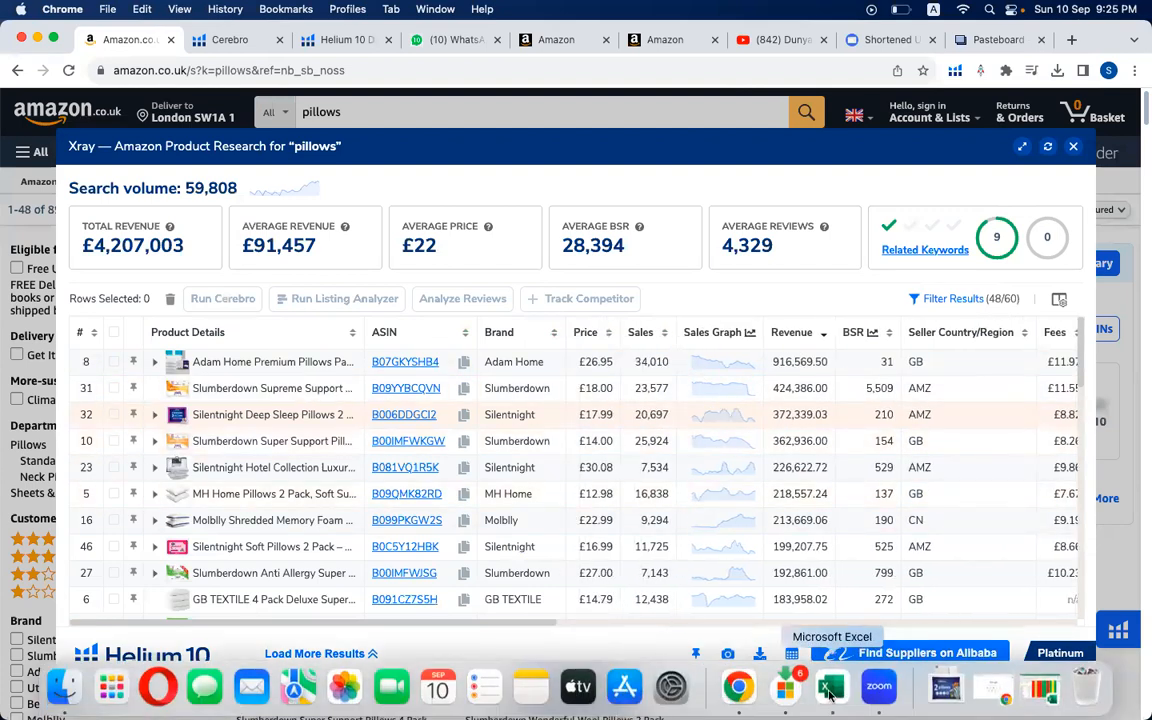
{"action": "left_click", "coordinate": [826, 693]}
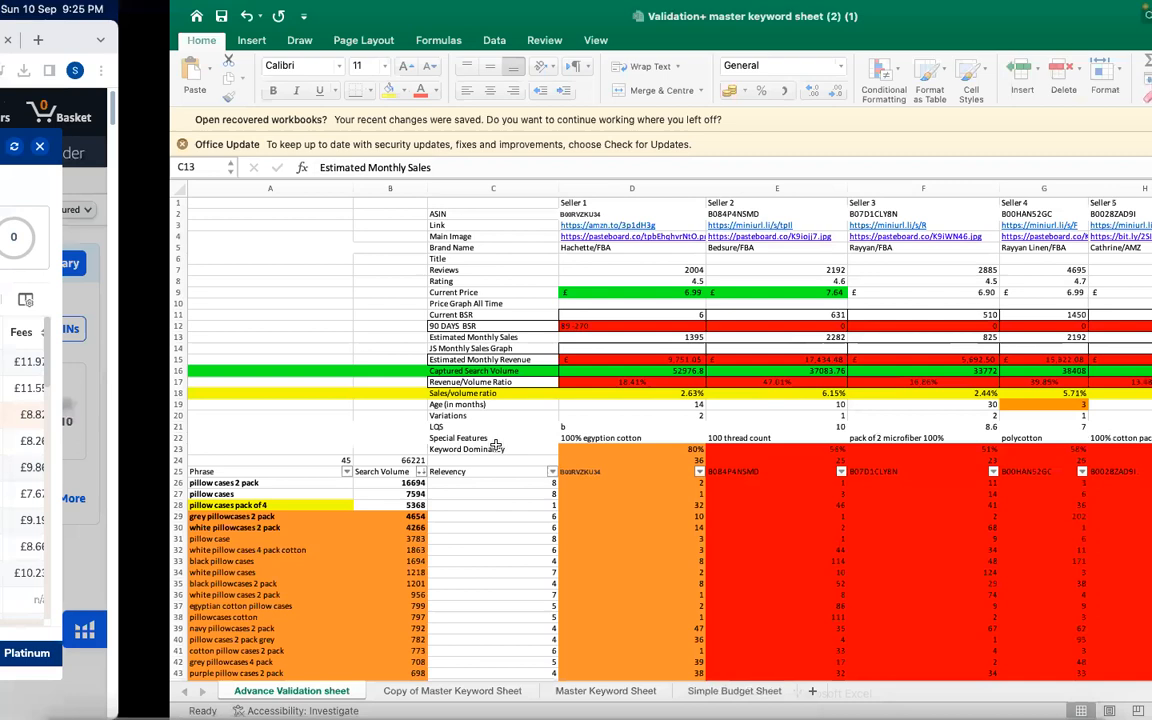
{"action": "left_click", "coordinate": [356, 347]}
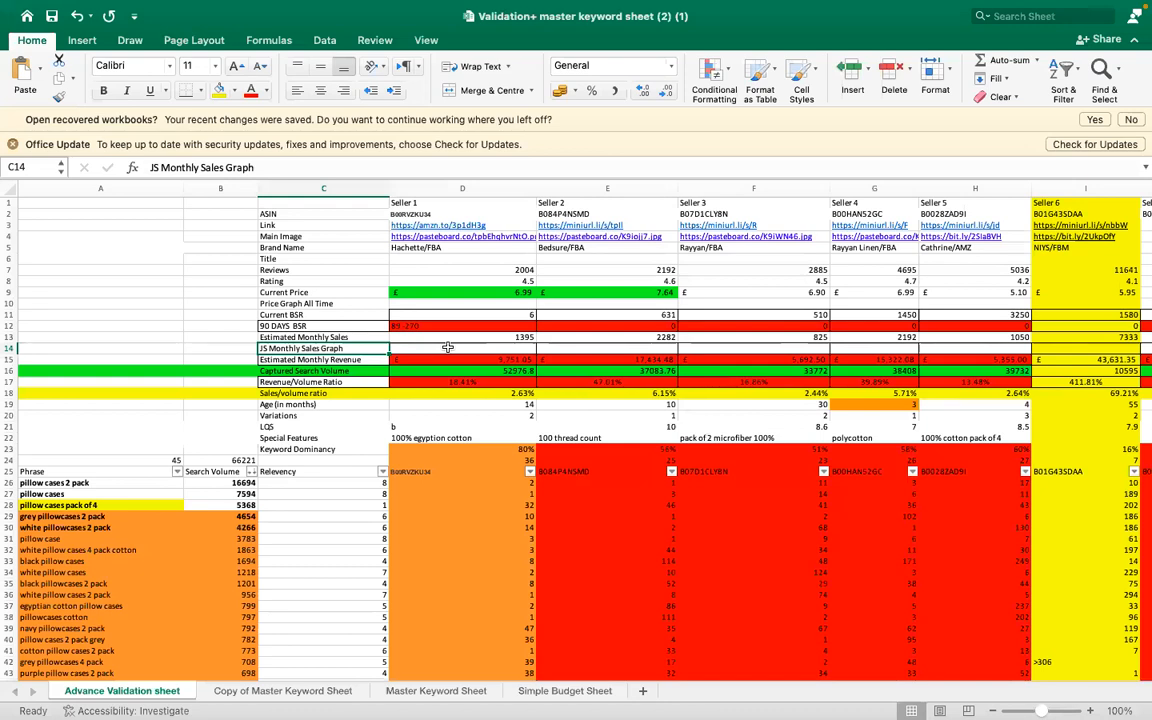
{"action": "left_click", "coordinate": [348, 361]}
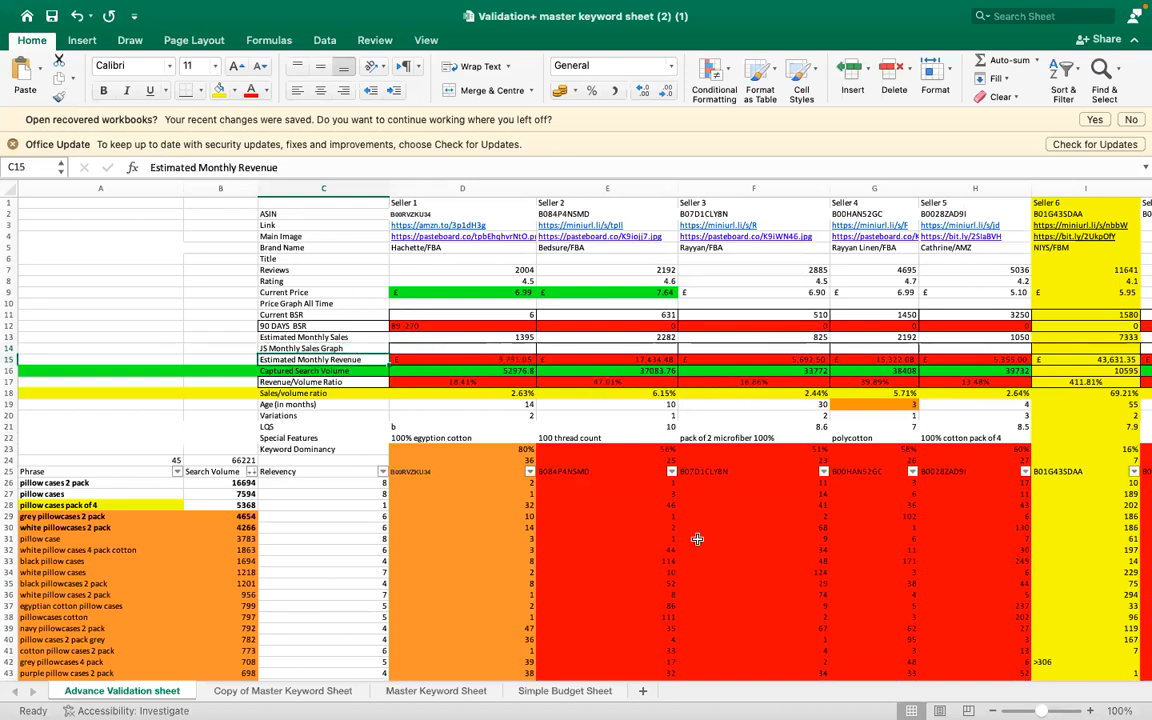
- Switch to Chrome to view the Xray revenue column, and return to Excel to check Seller 1's captured search volume in D16
{"action": "mouse_move", "coordinate": [740, 690]}
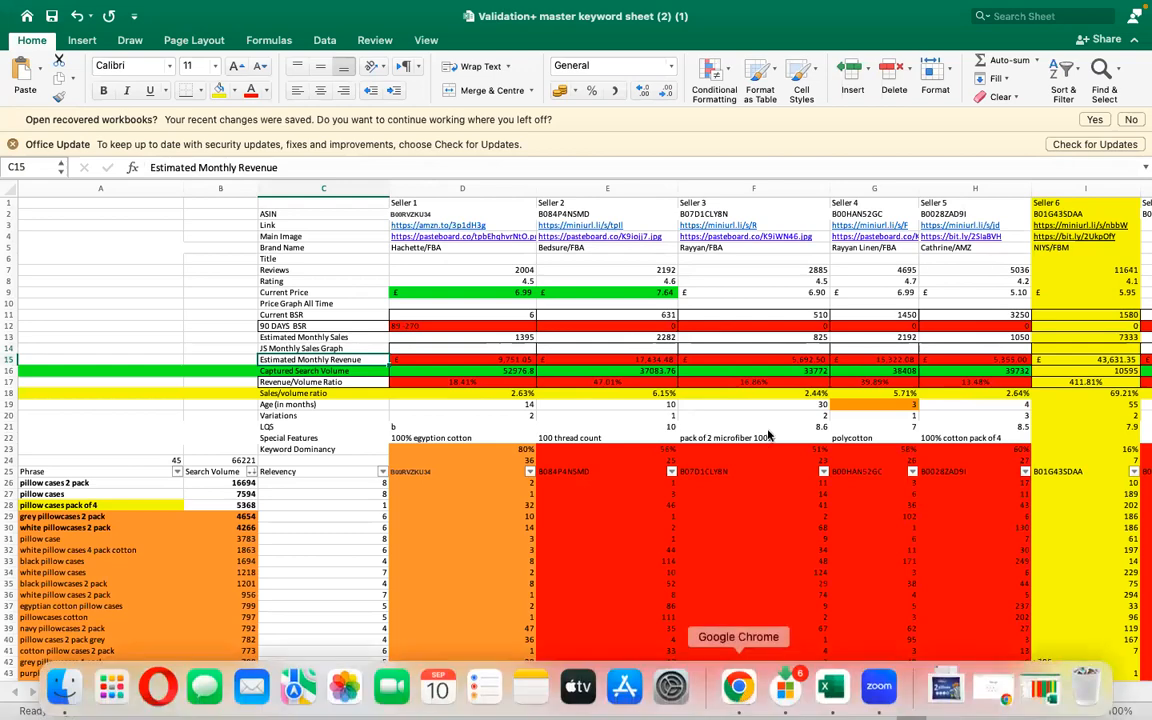
{"action": "left_click", "coordinate": [738, 687]}
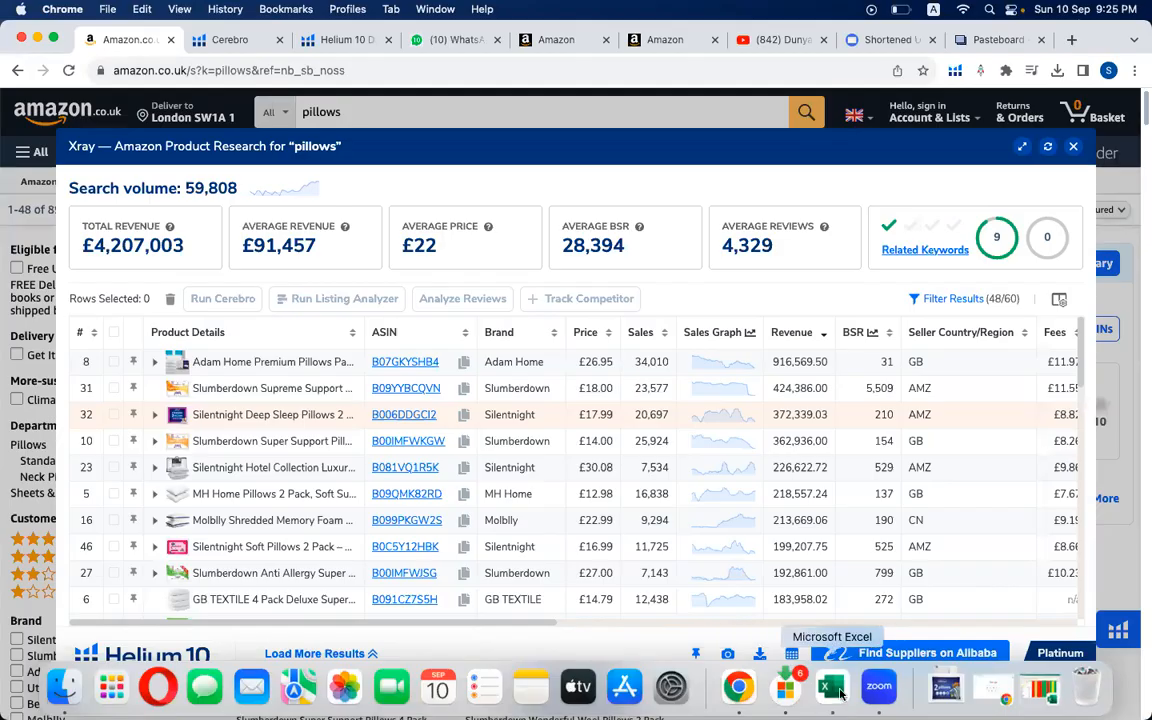
{"action": "left_click", "coordinate": [838, 690]}
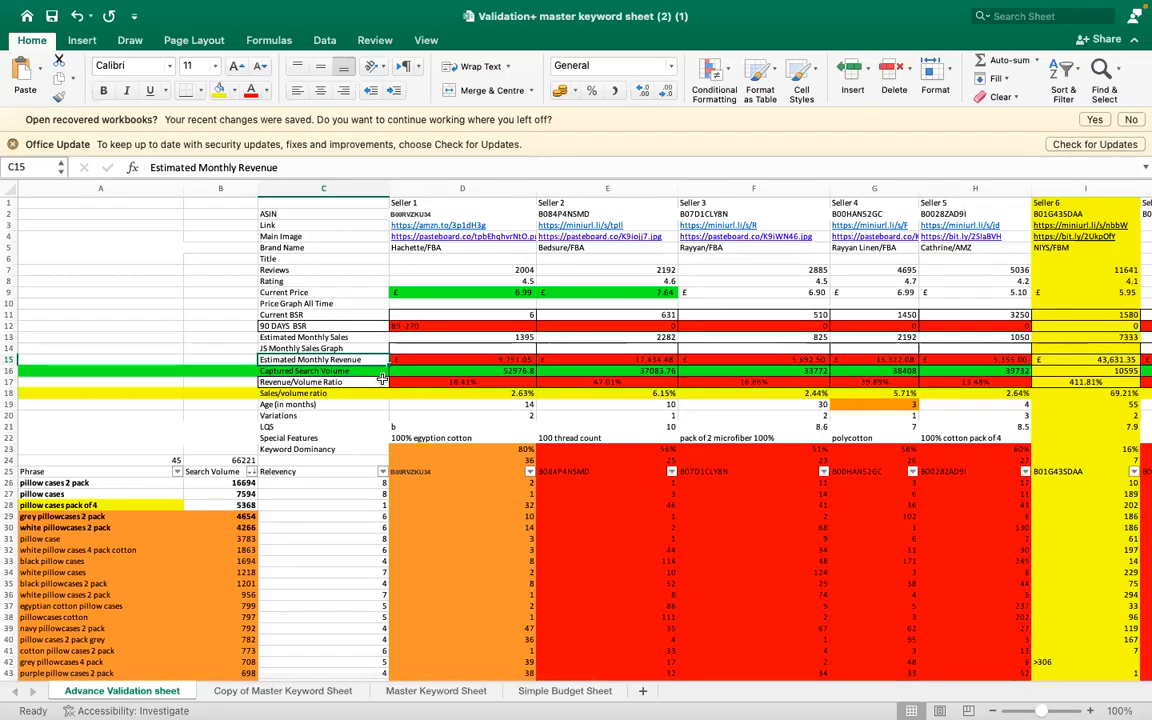
{"action": "left_click", "coordinate": [440, 438]}
{"action": "left_click", "coordinate": [476, 372]}
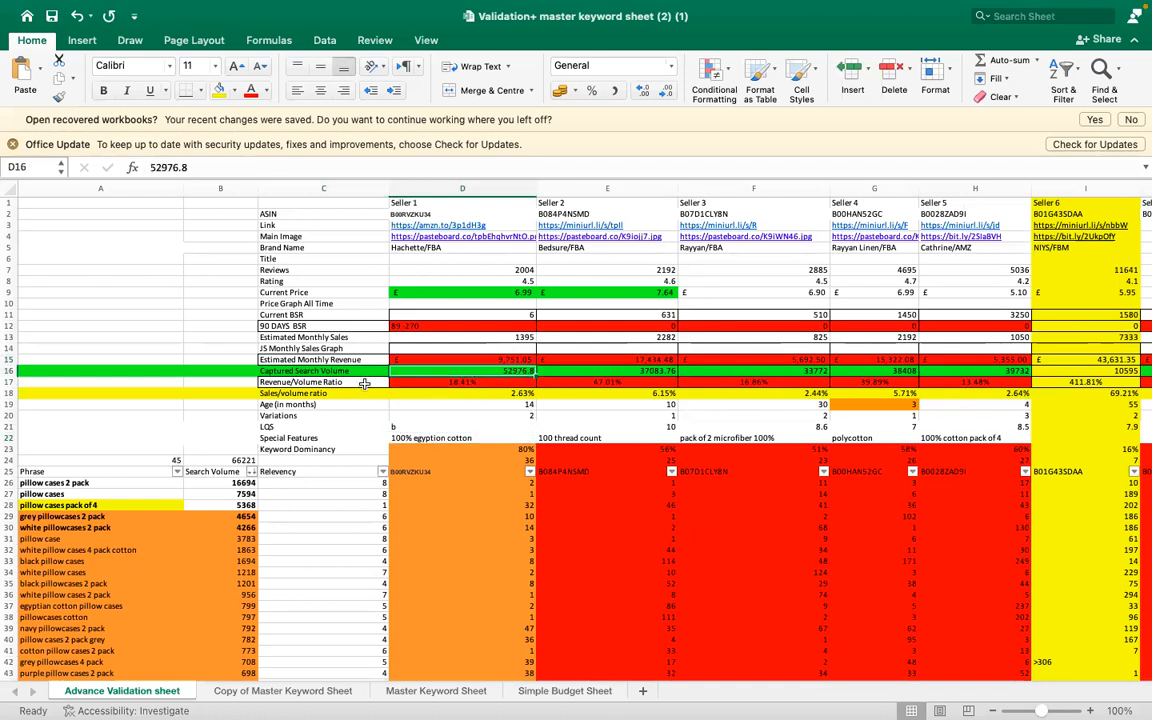
- Examine the Revenue/Volume Ratio formula in D17 along with Seller 1's monthly revenue and captured search volume cells
{"action": "left_click", "coordinate": [365, 383]}
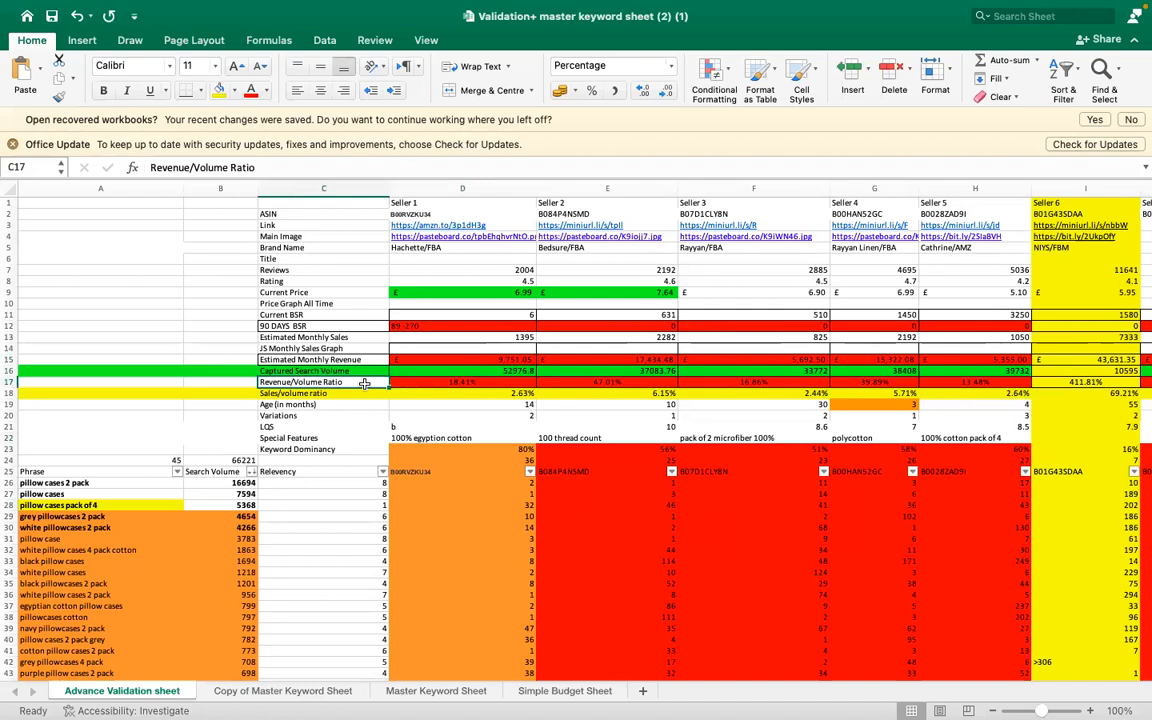
{"action": "left_click", "coordinate": [450, 381]}
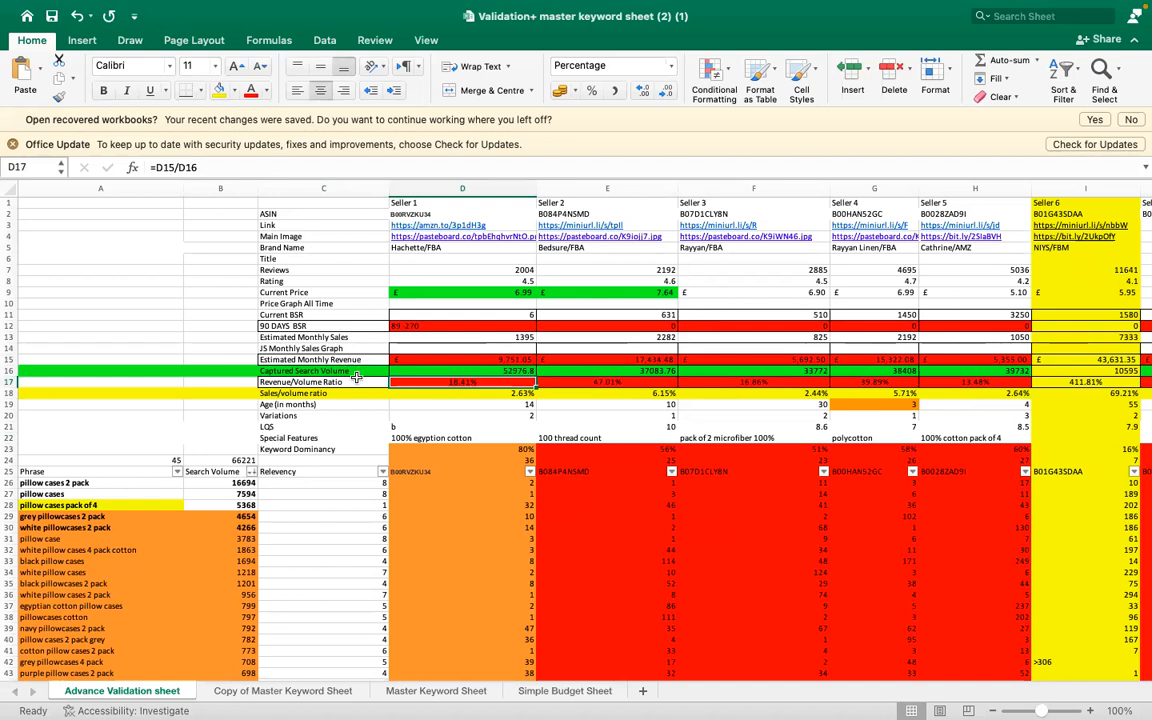
{"action": "left_click", "coordinate": [505, 359]}
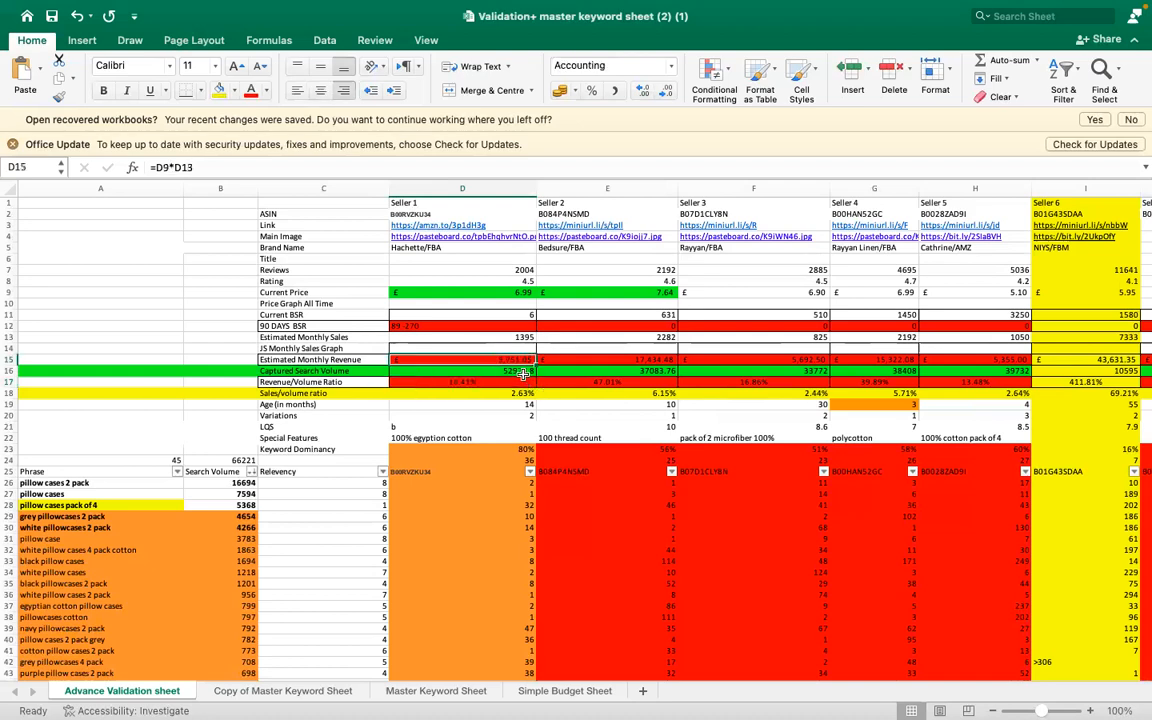
{"action": "left_click", "coordinate": [522, 372]}
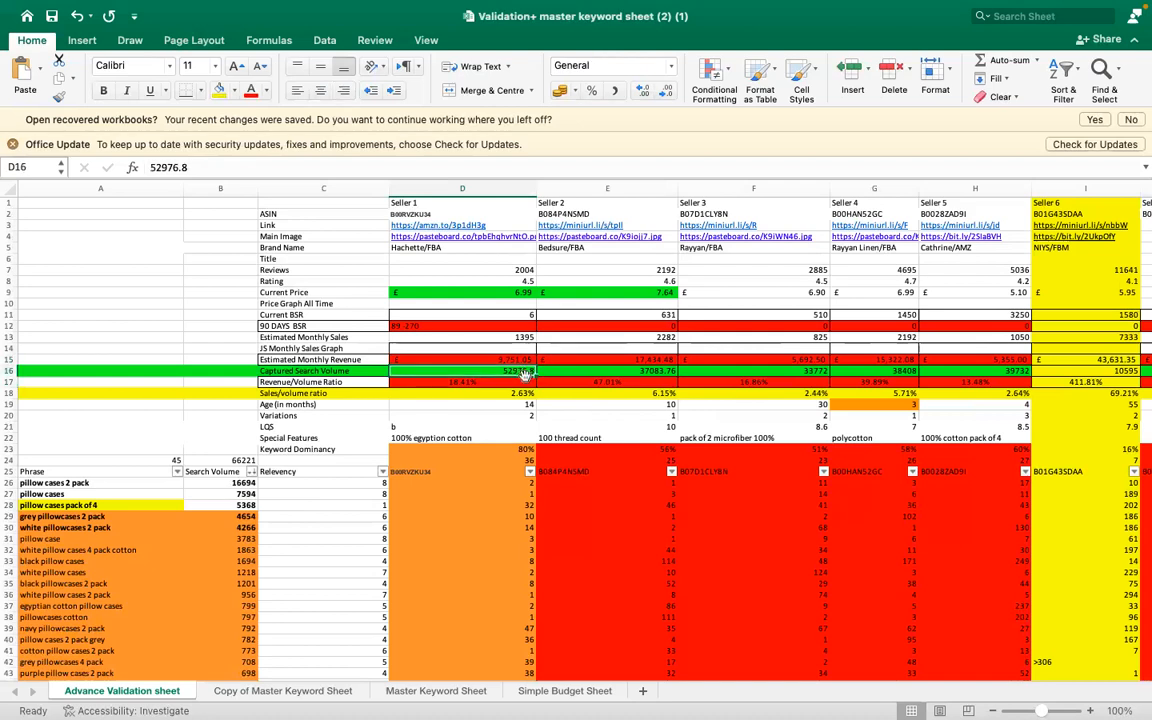
{"action": "left_click", "coordinate": [514, 360]}
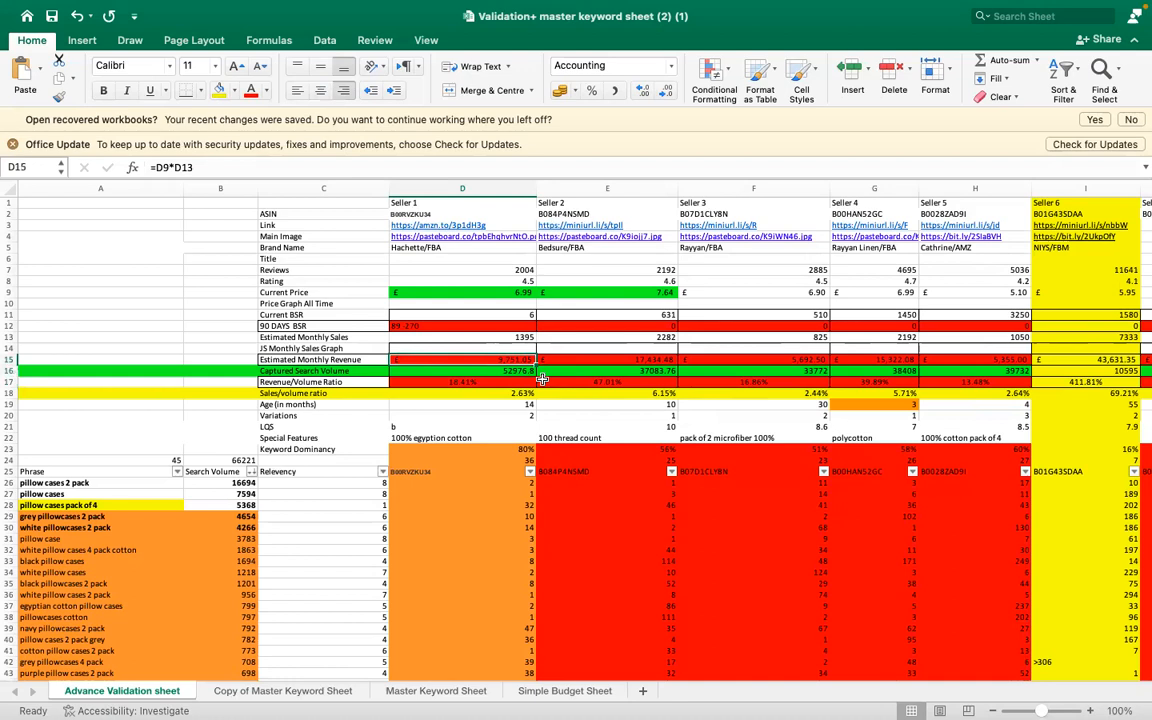
- Re-enter Seller 1's Revenue/Volume Ratio in D17 as the formula =D15/D16
{"action": "left_click", "coordinate": [494, 384]}
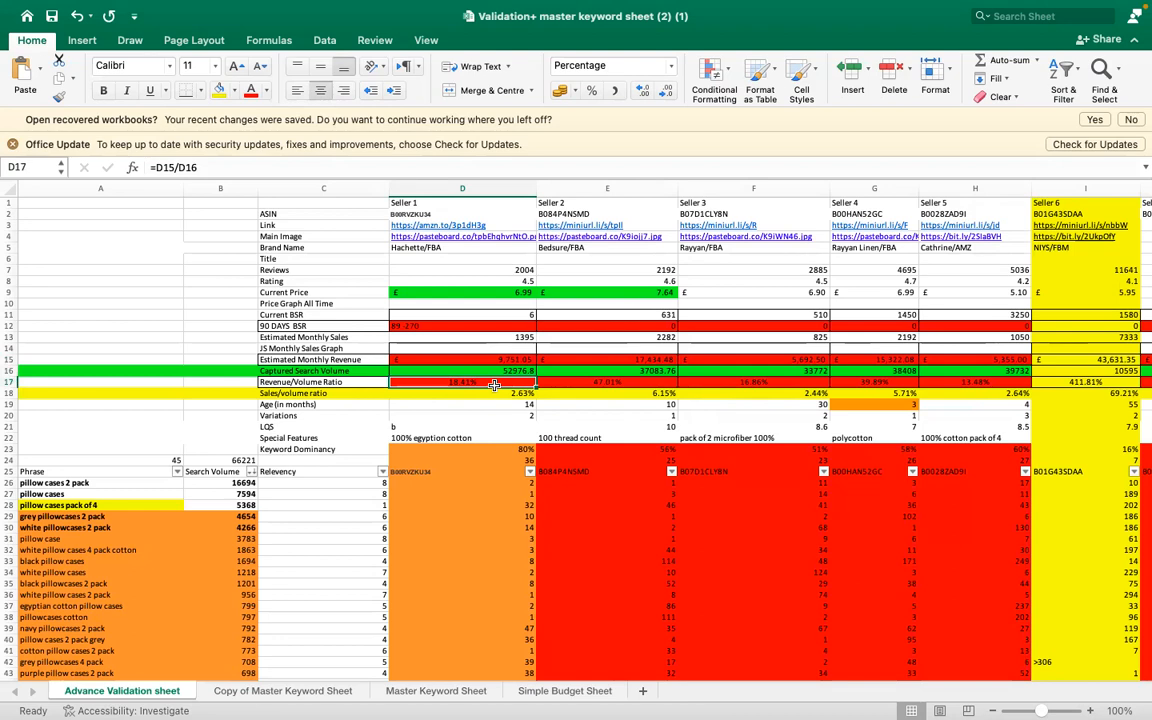
{"action": "type", "text": "="}
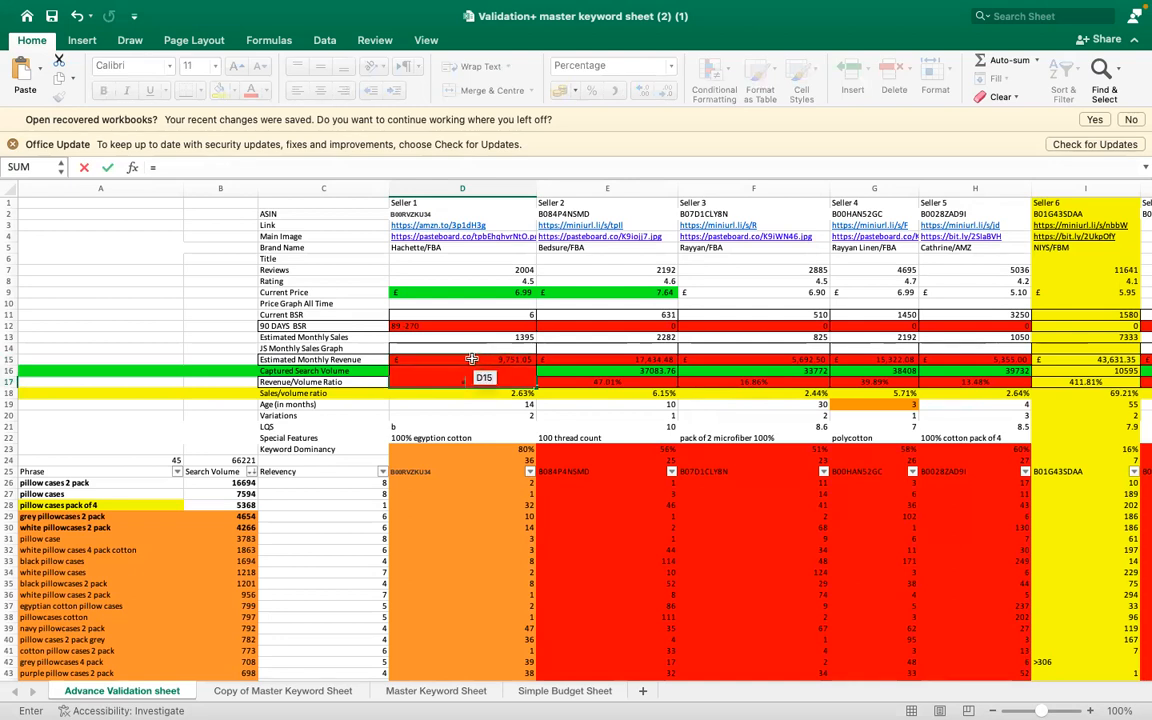
{"action": "left_click", "coordinate": [471, 359]}
{"action": "type", "text": "/"}
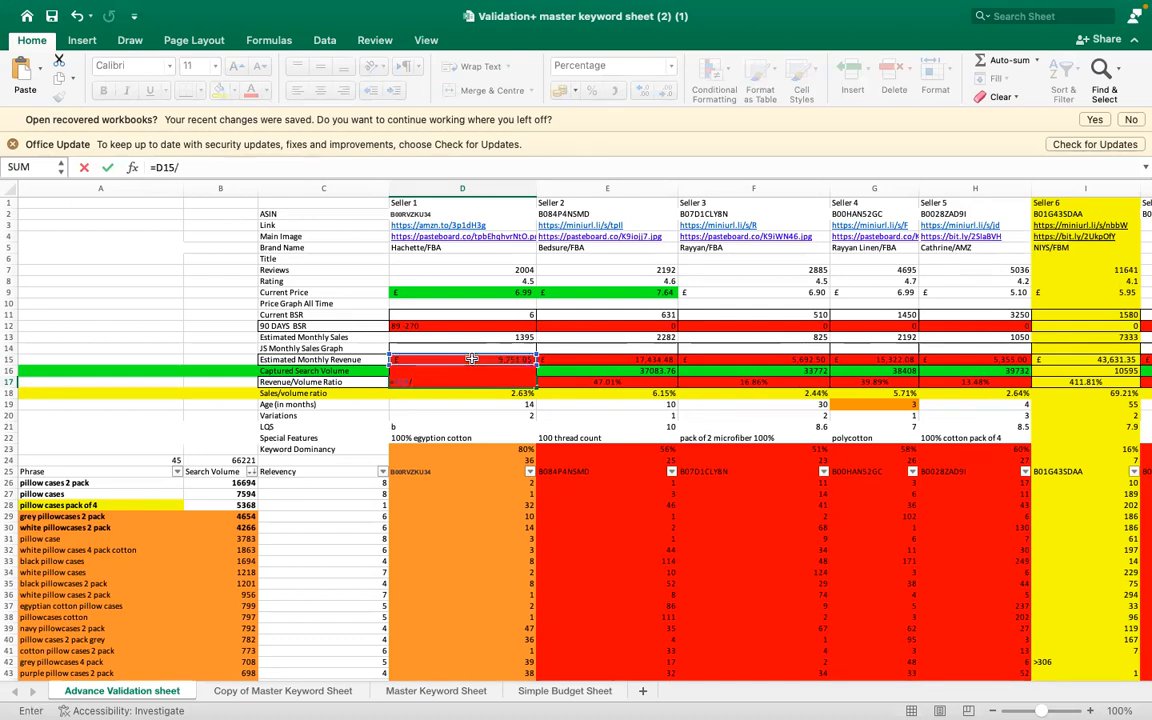
{"action": "type", "text": "D"}
{"action": "type", "text": "16"}
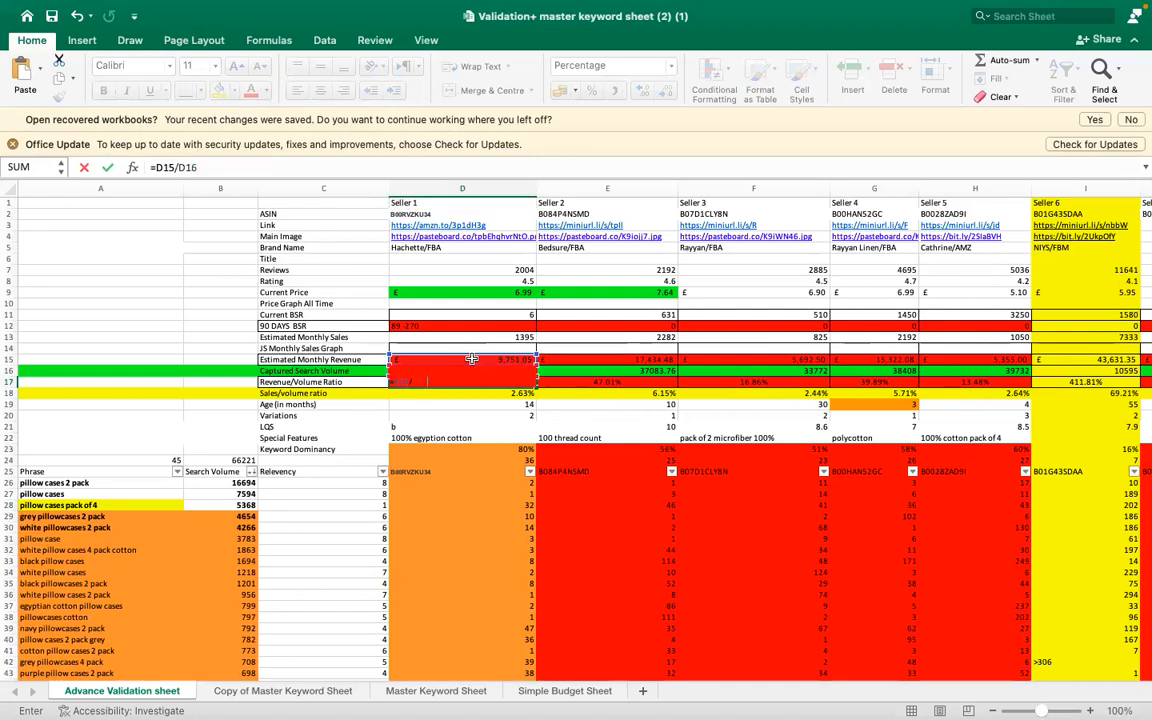
{"action": "key", "text": "Return"}
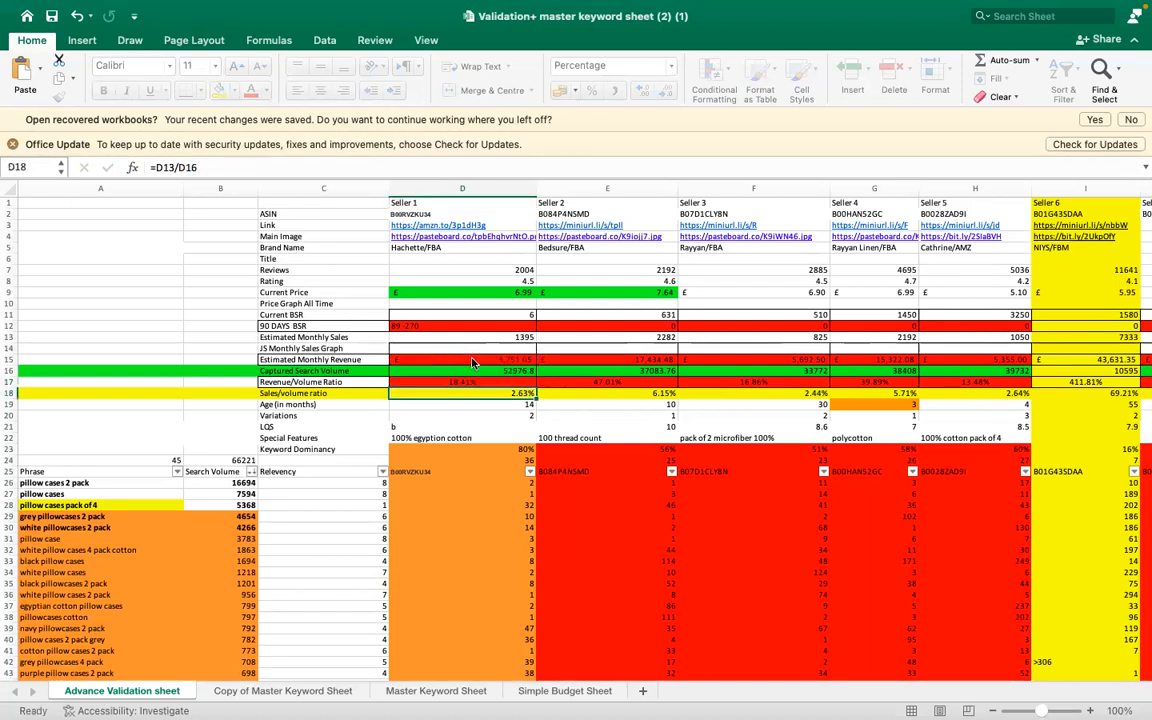
- Review the ratio in D17 against the revenue in D15 and the search volume in D16
{"action": "left_click", "coordinate": [497, 383]}
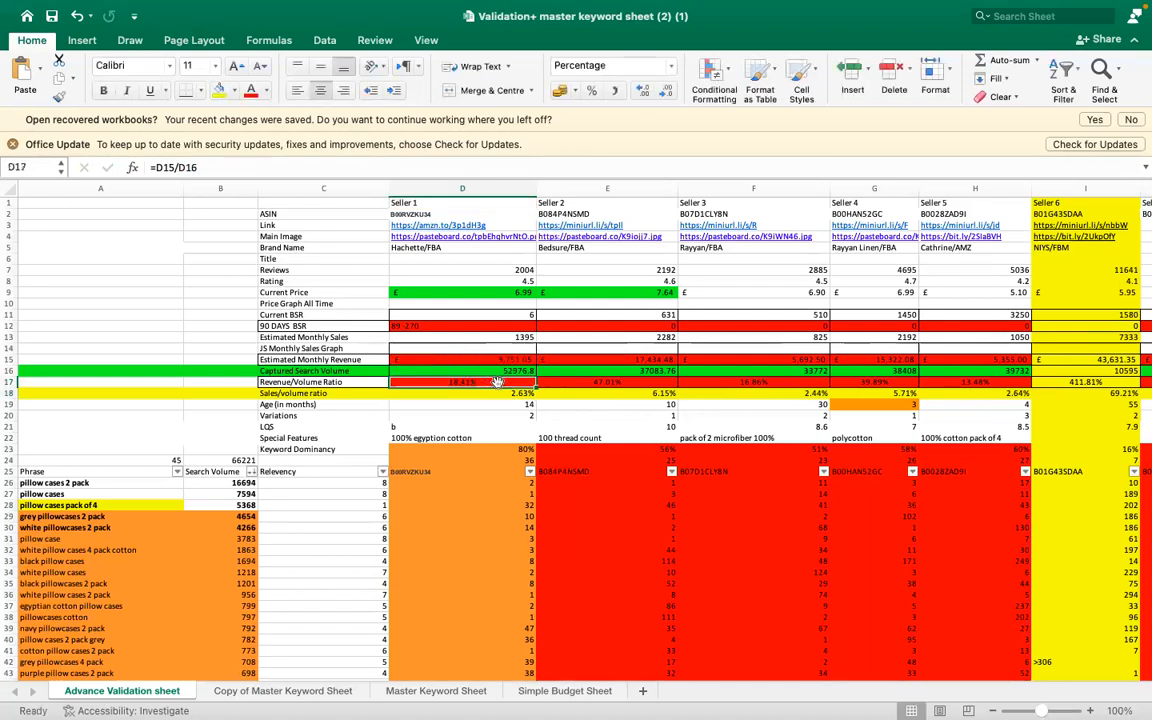
{"action": "left_click", "coordinate": [488, 360]}
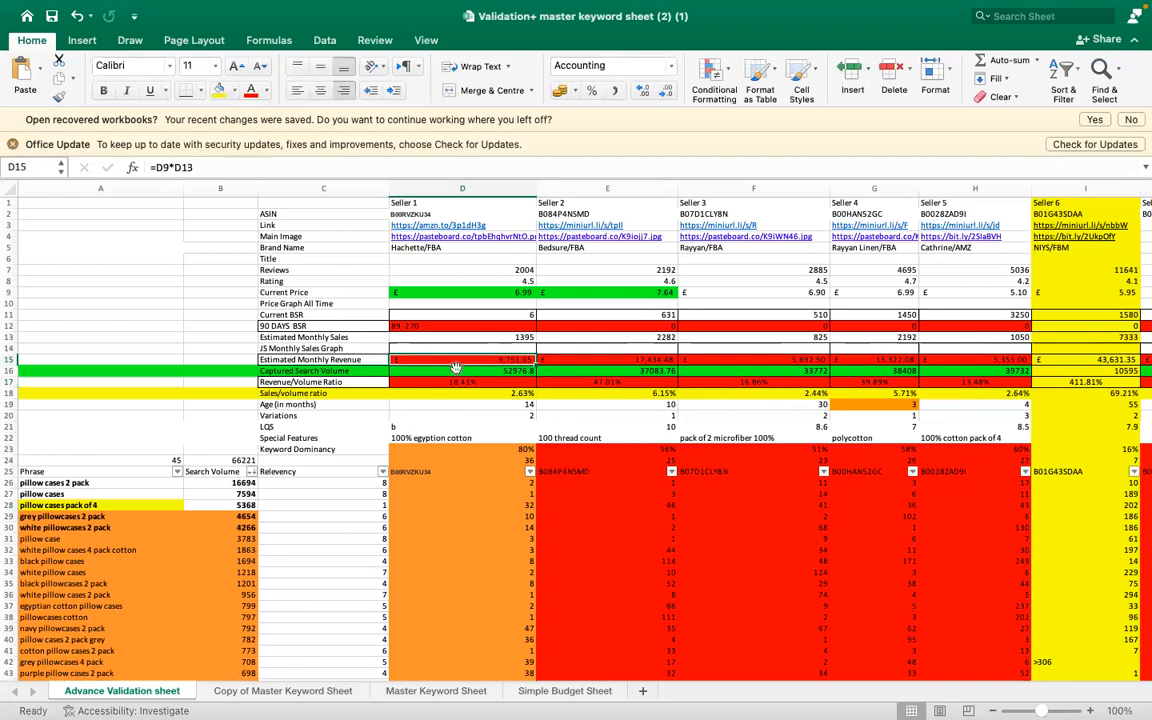
{"action": "left_click", "coordinate": [459, 371]}
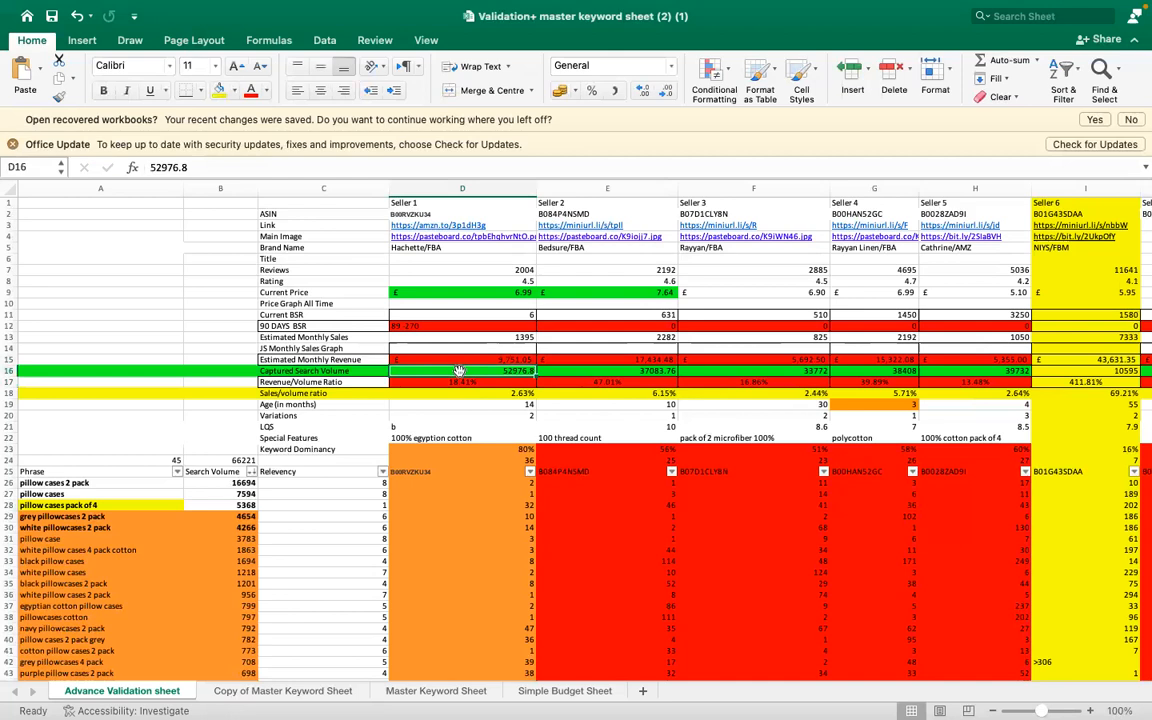
{"action": "left_click", "coordinate": [488, 360]}
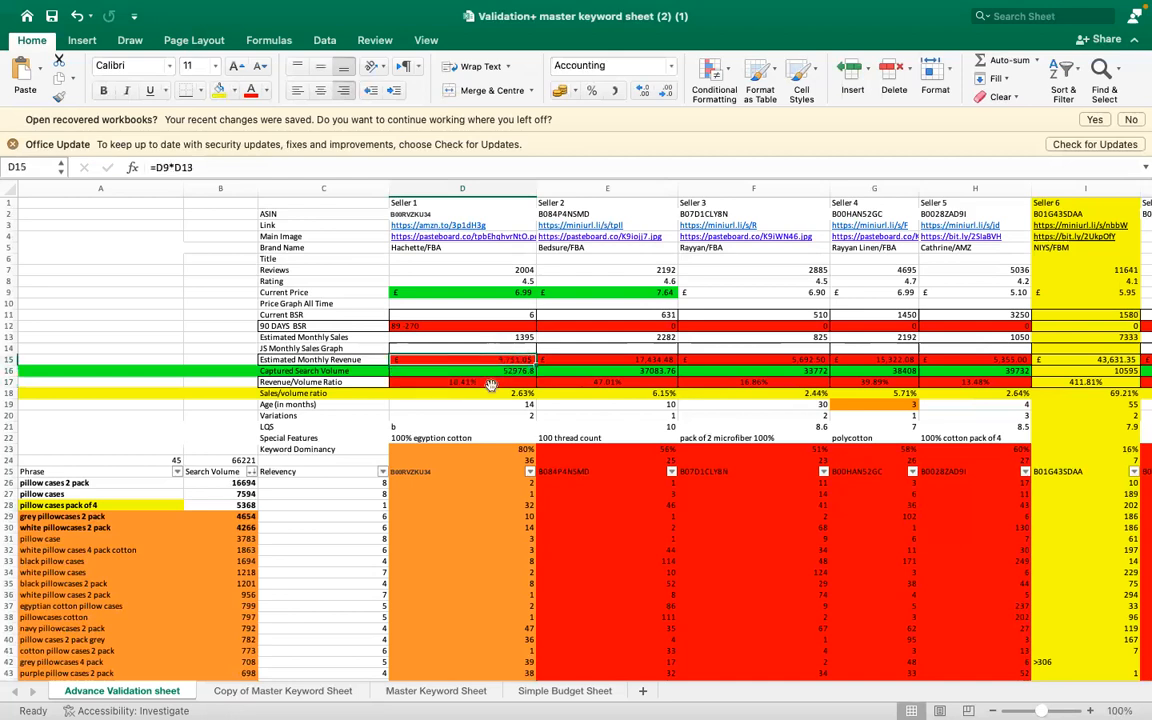
{"action": "left_click", "coordinate": [478, 382]}
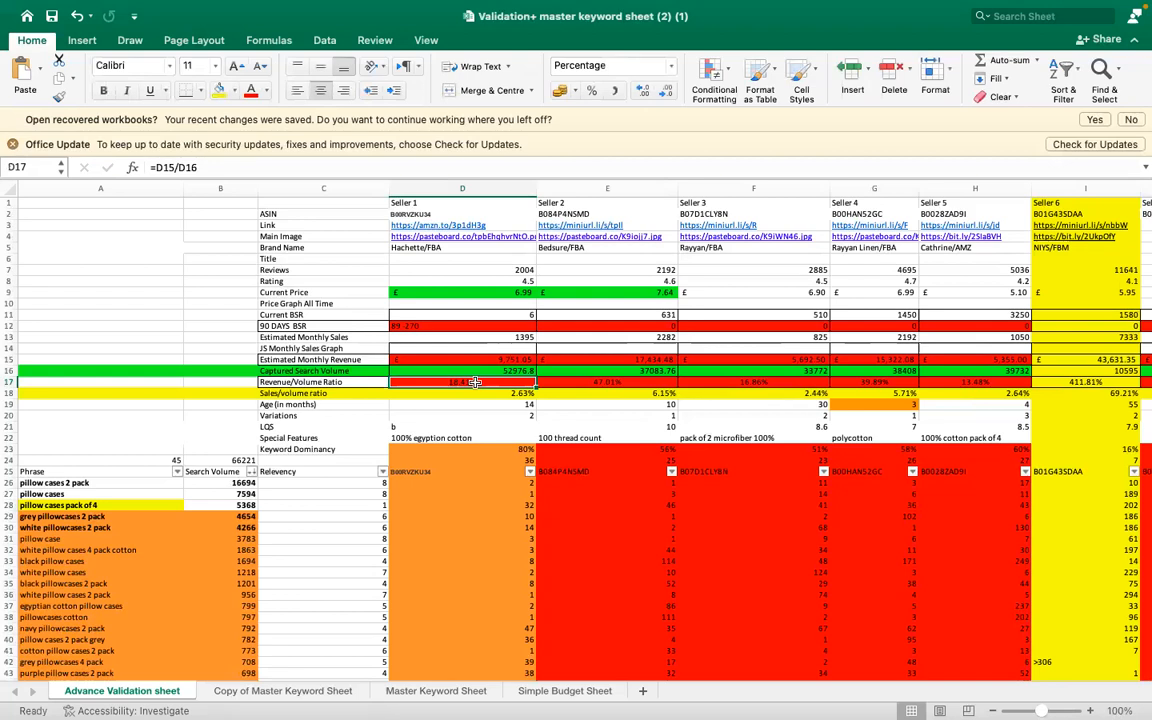
- Check Seller 1's Sales/volume ratio formula in D18 and its source cells D16 and D13
{"action": "key", "text": "Down"}
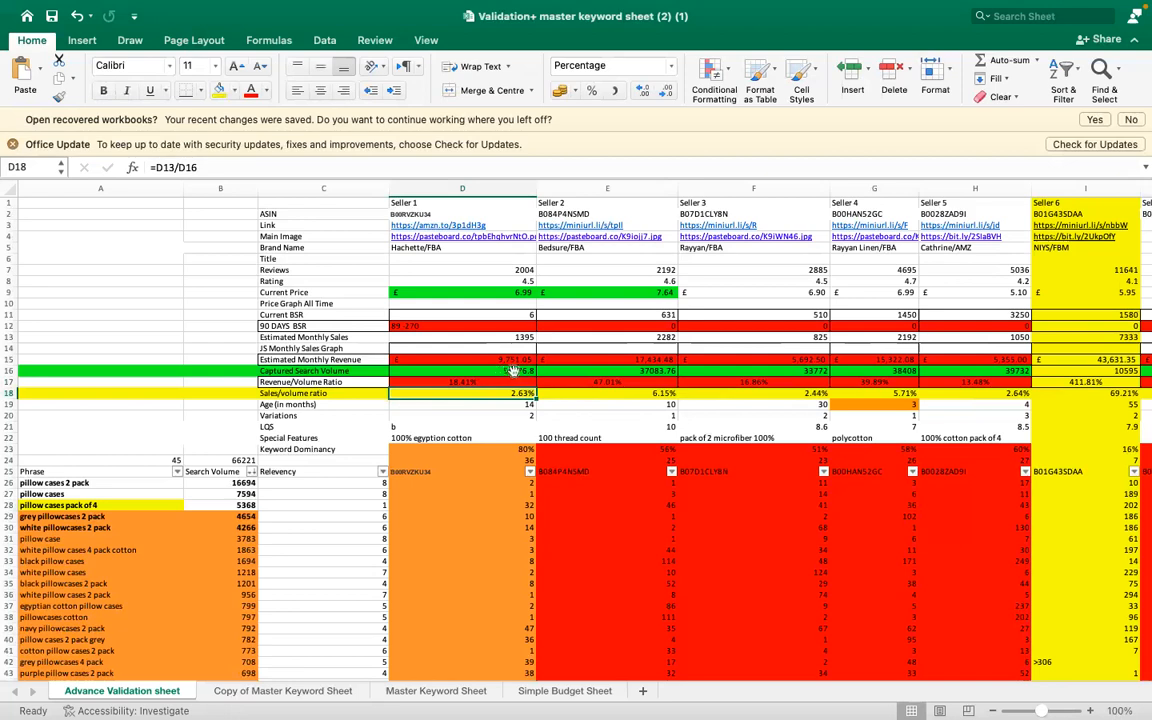
{"action": "left_click", "coordinate": [494, 371]}
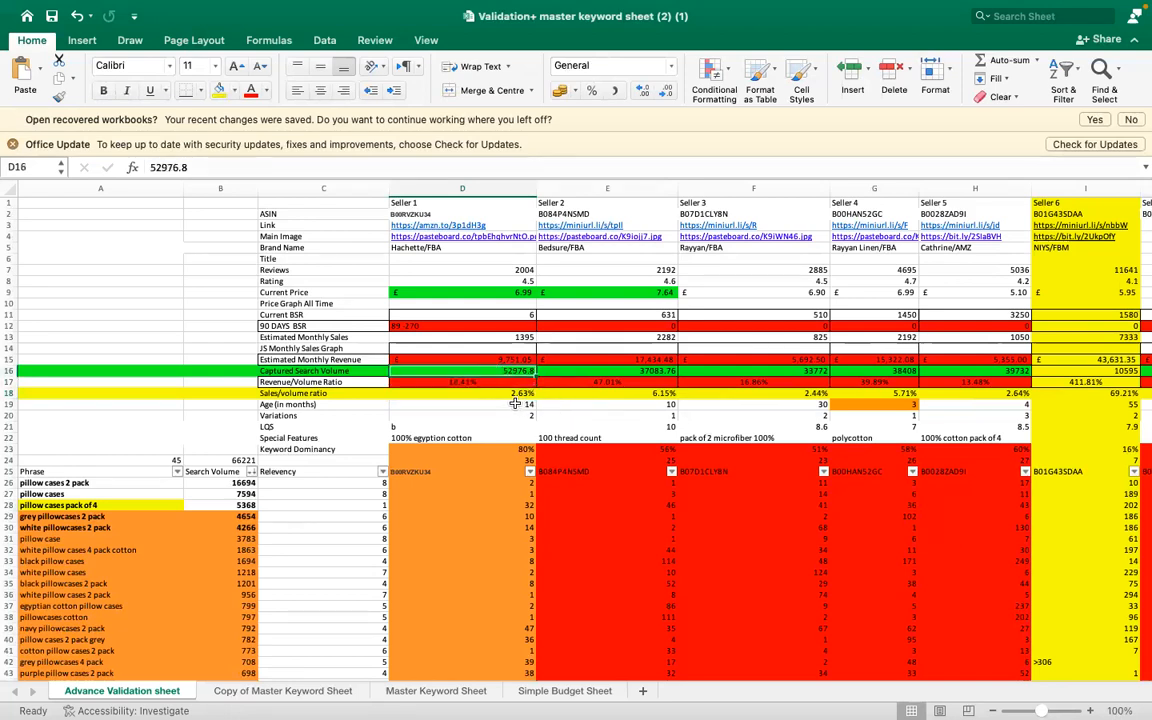
{"action": "left_click", "coordinate": [521, 338]}
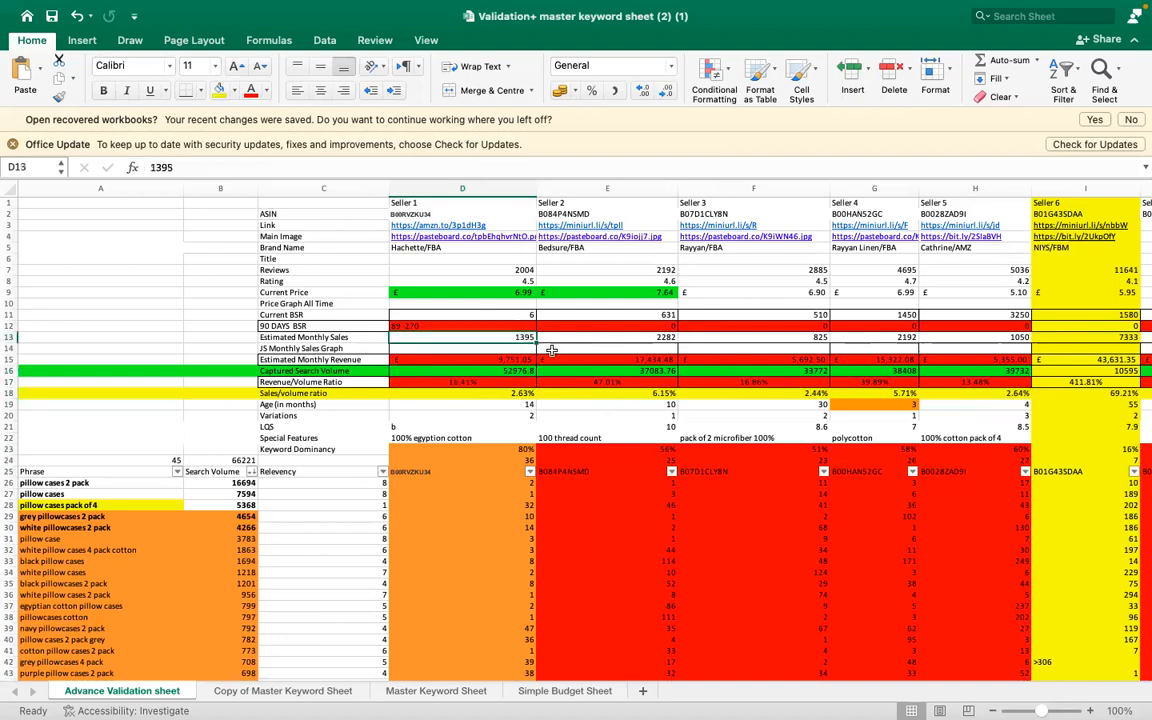
- Re-enter Seller 1's Sales/volume ratio in D18 as the formula =D13/D16
{"action": "left_click", "coordinate": [506, 404]}
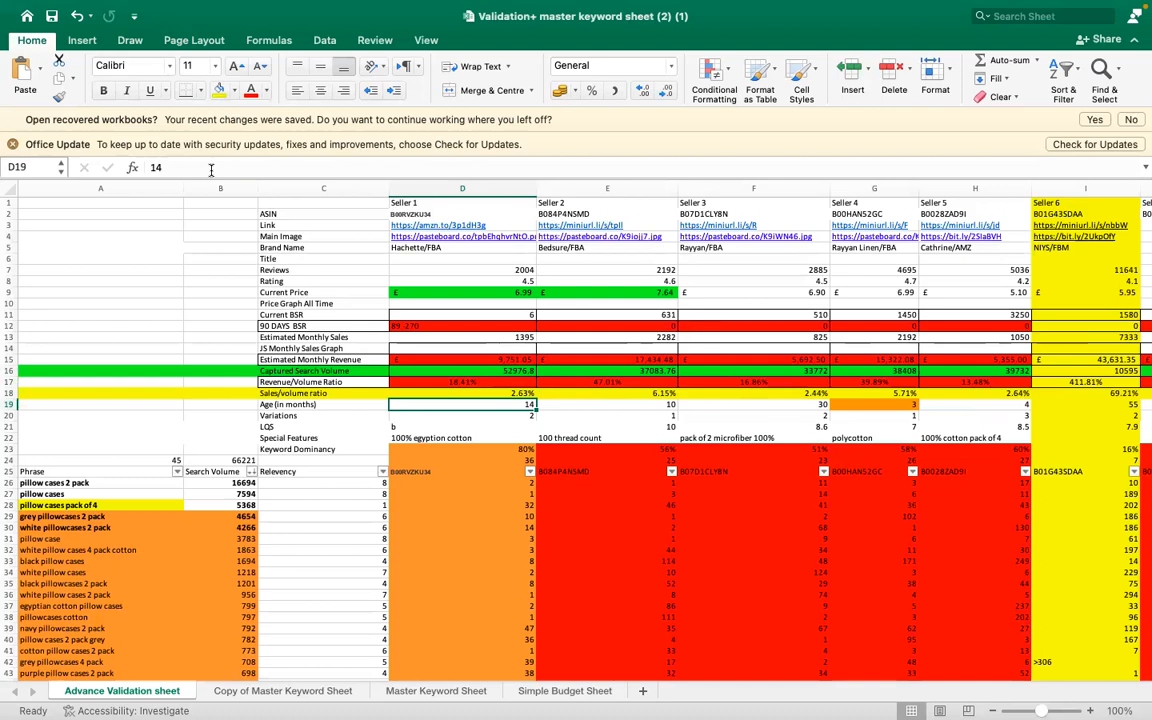
{"action": "key", "text": "Up"}
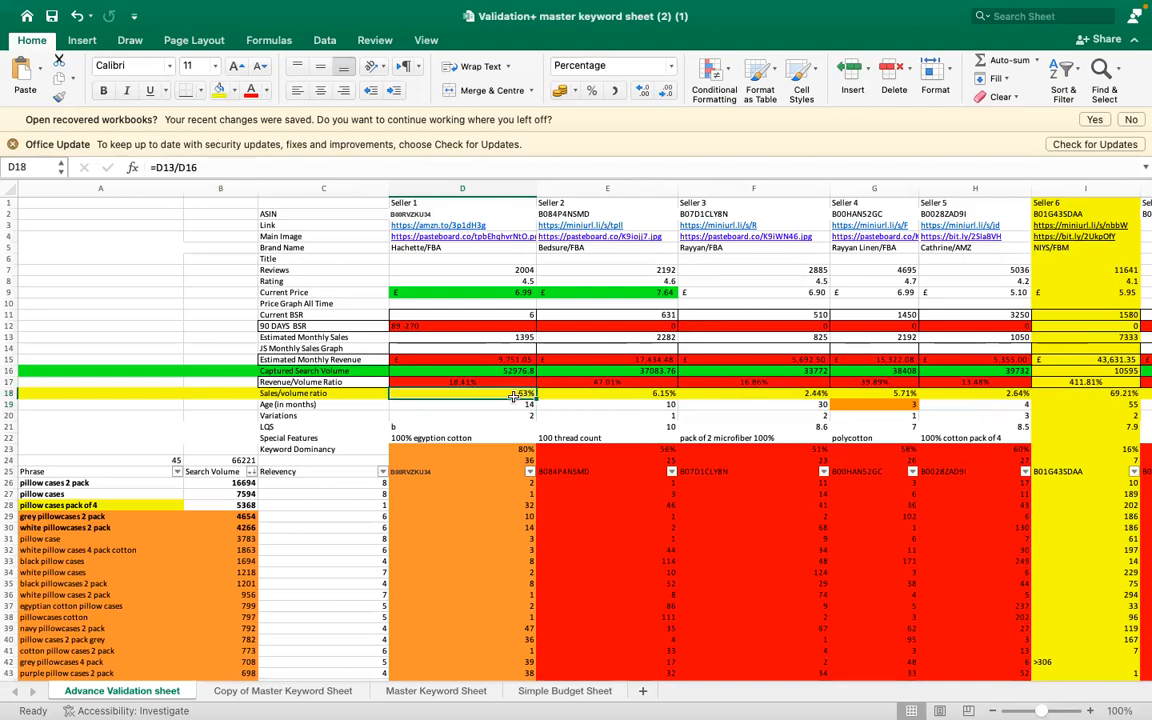
{"action": "type", "text": "="}
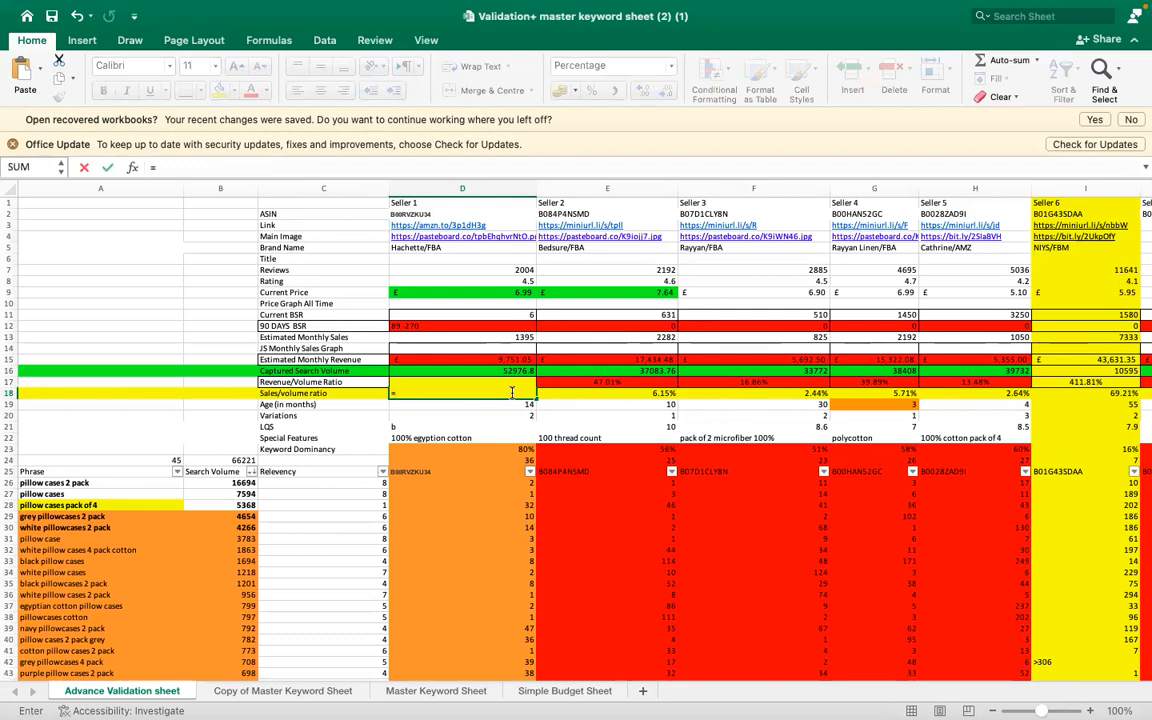
{"action": "left_click", "coordinate": [483, 334]}
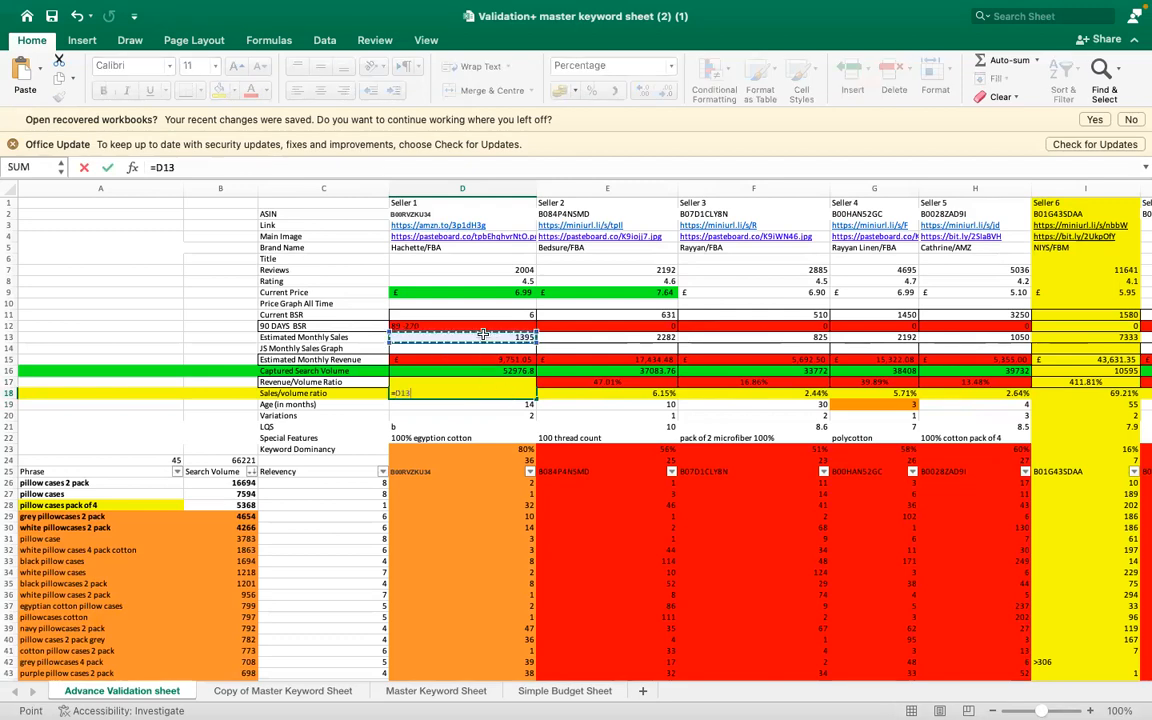
{"action": "type", "text": "/D16"}
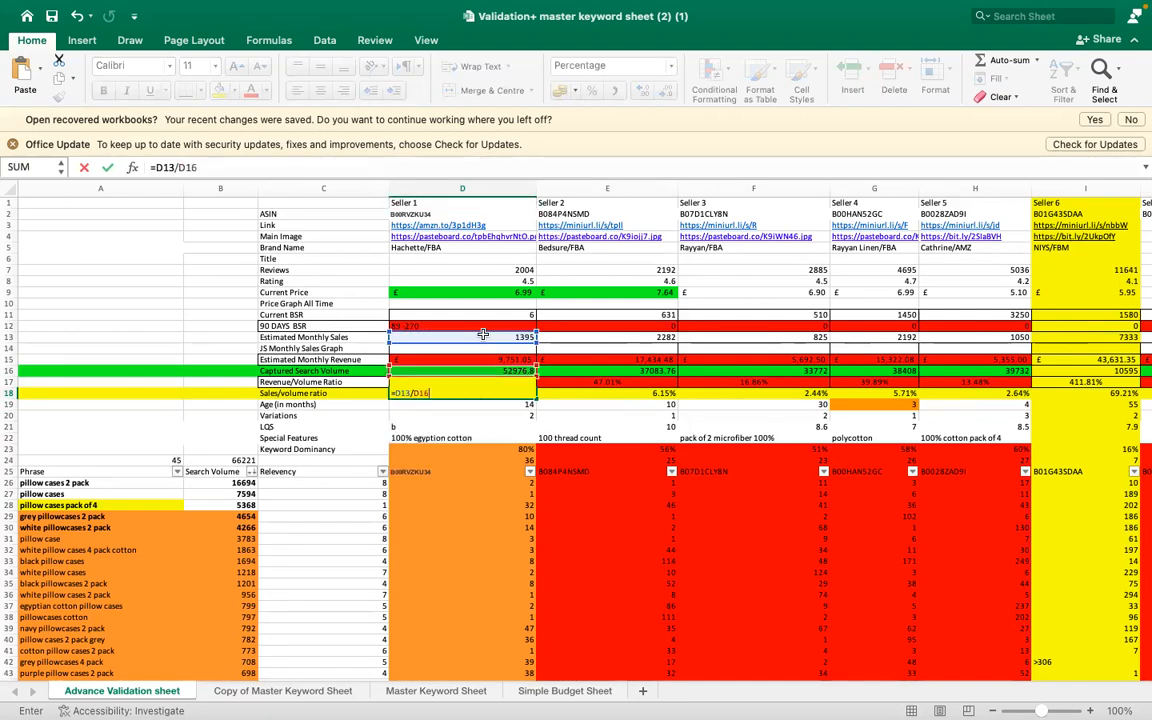
{"action": "key", "text": "Return"}
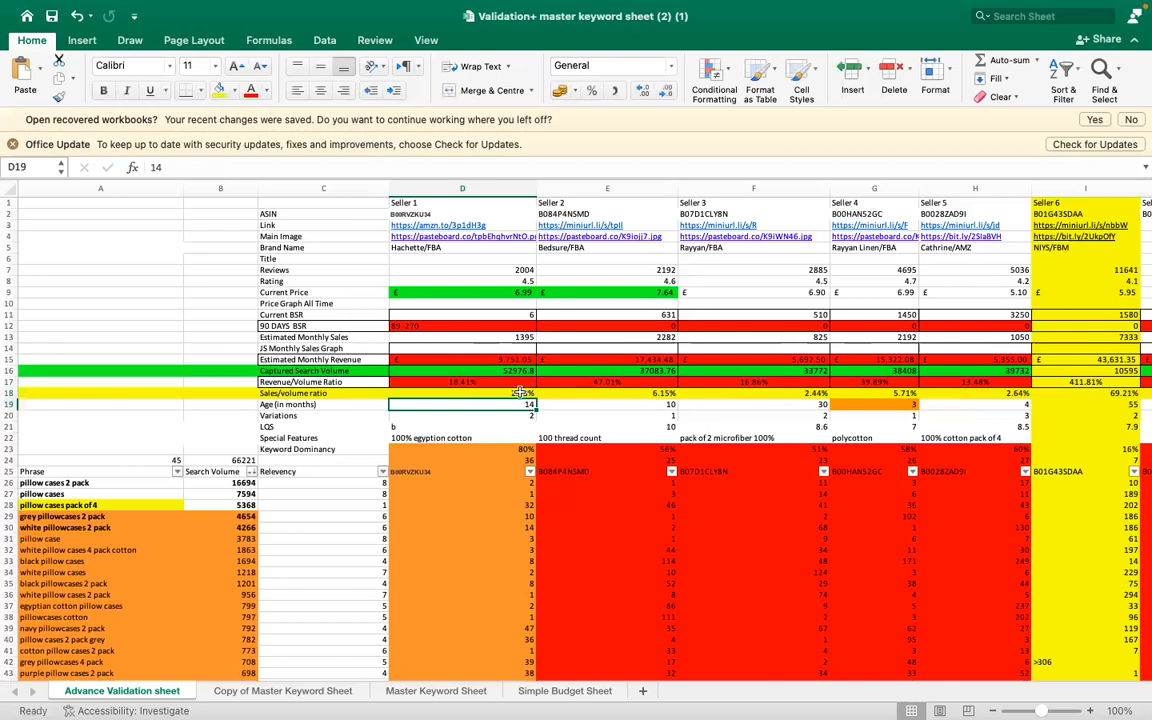
{"action": "key", "text": "Up"}
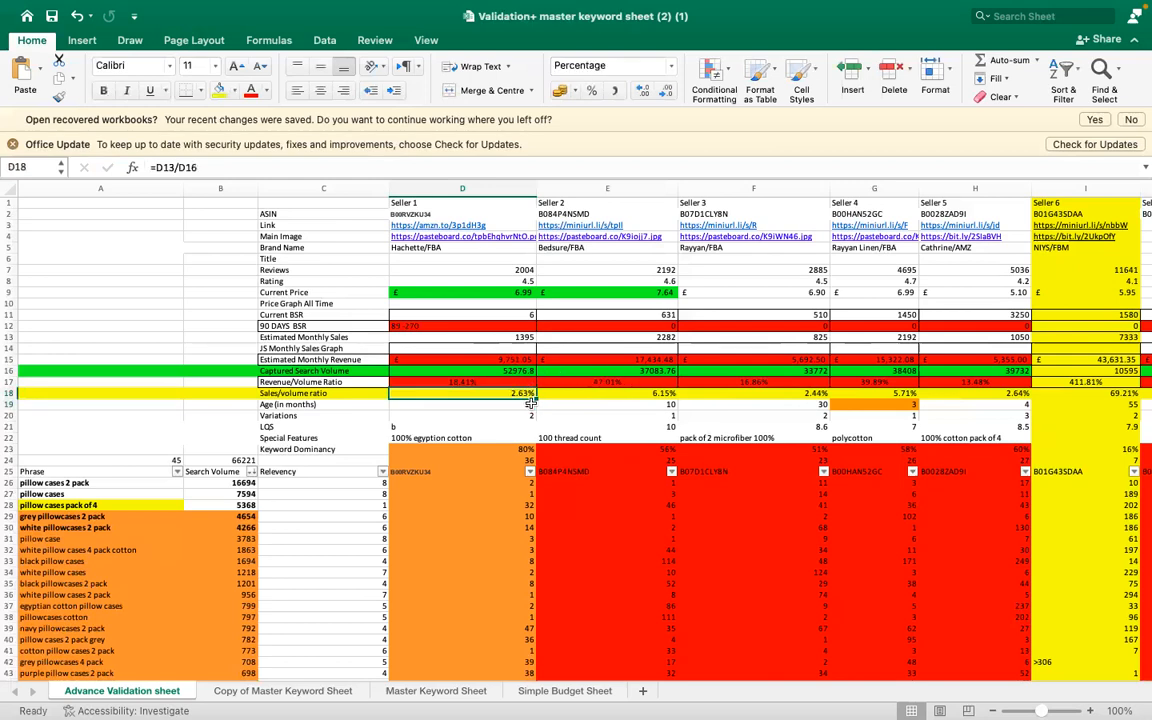
- For Seller 1's Age (in months) row, switch to Chrome, close the Xray results and open the Adam Home Pillows 2 Pack listing
{"action": "left_click", "coordinate": [512, 404]}
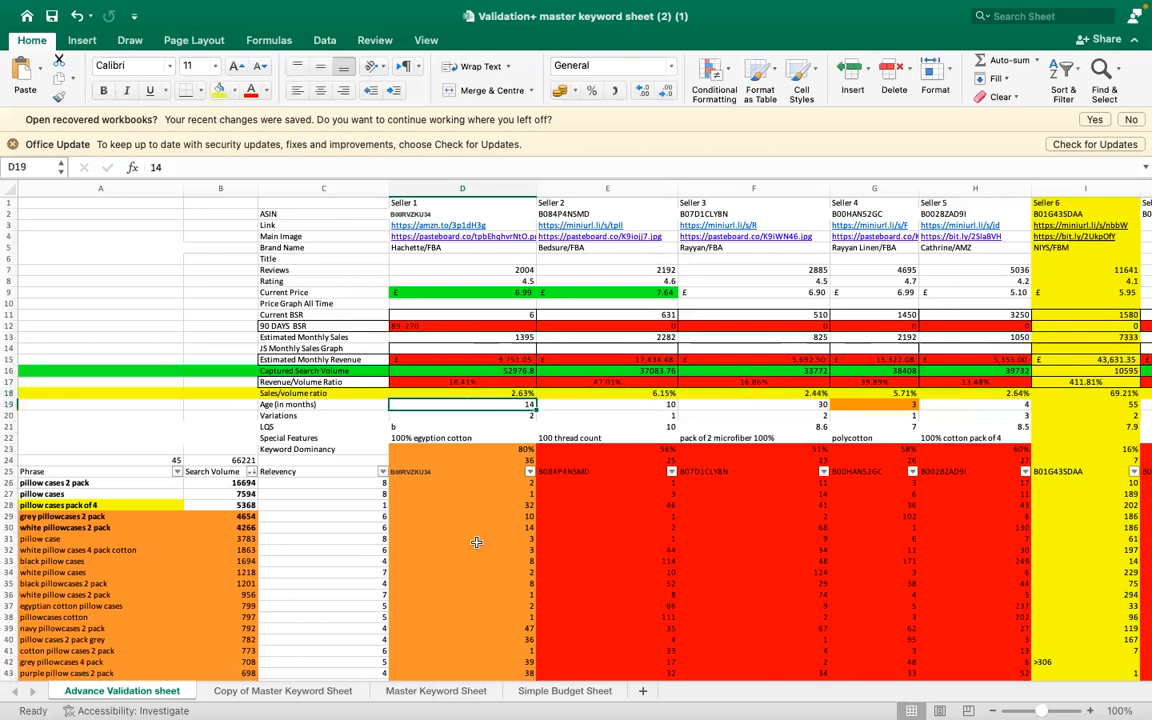
{"action": "mouse_move", "coordinate": [724, 705]}
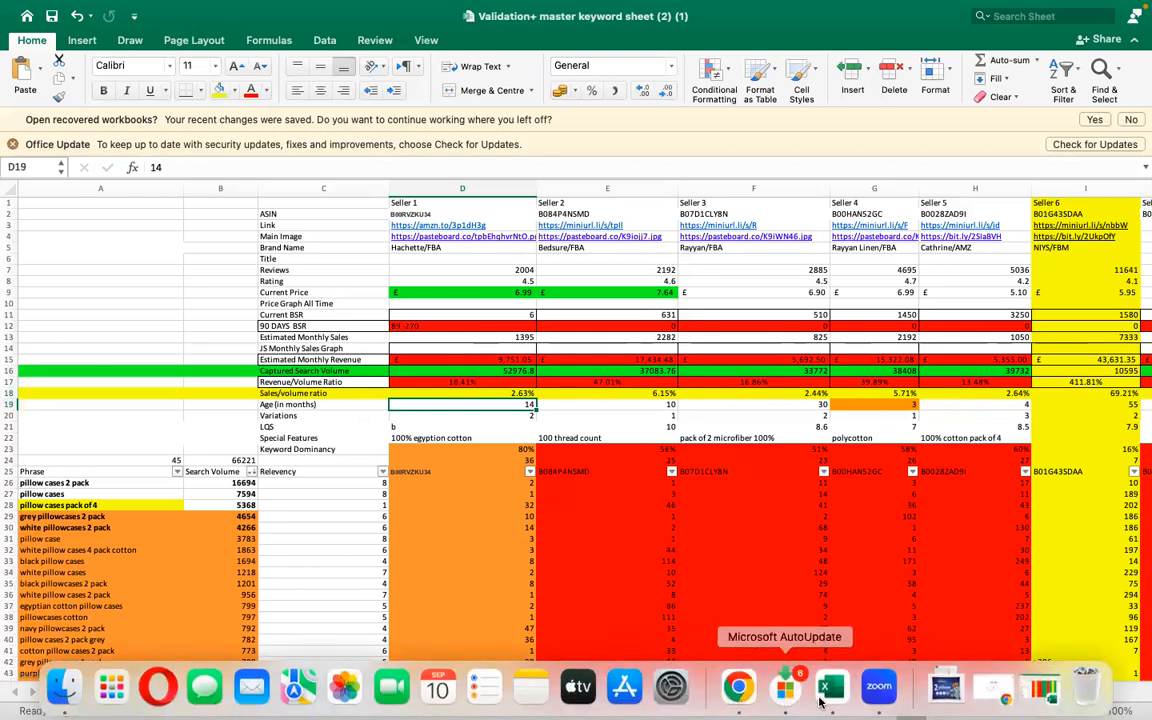
{"action": "left_click", "coordinate": [737, 686]}
{"action": "scroll", "coordinate": [841, 539], "scroll_direction": "right", "scroll_amount": 10}
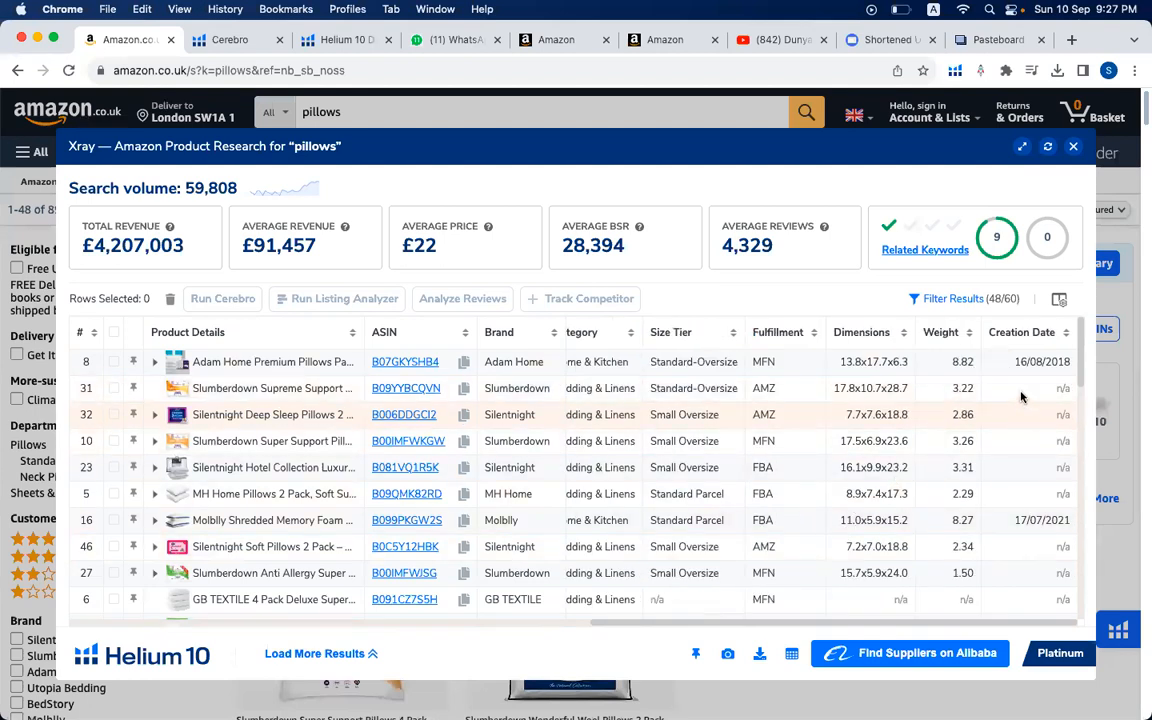
{"action": "left_click", "coordinate": [1074, 148]}
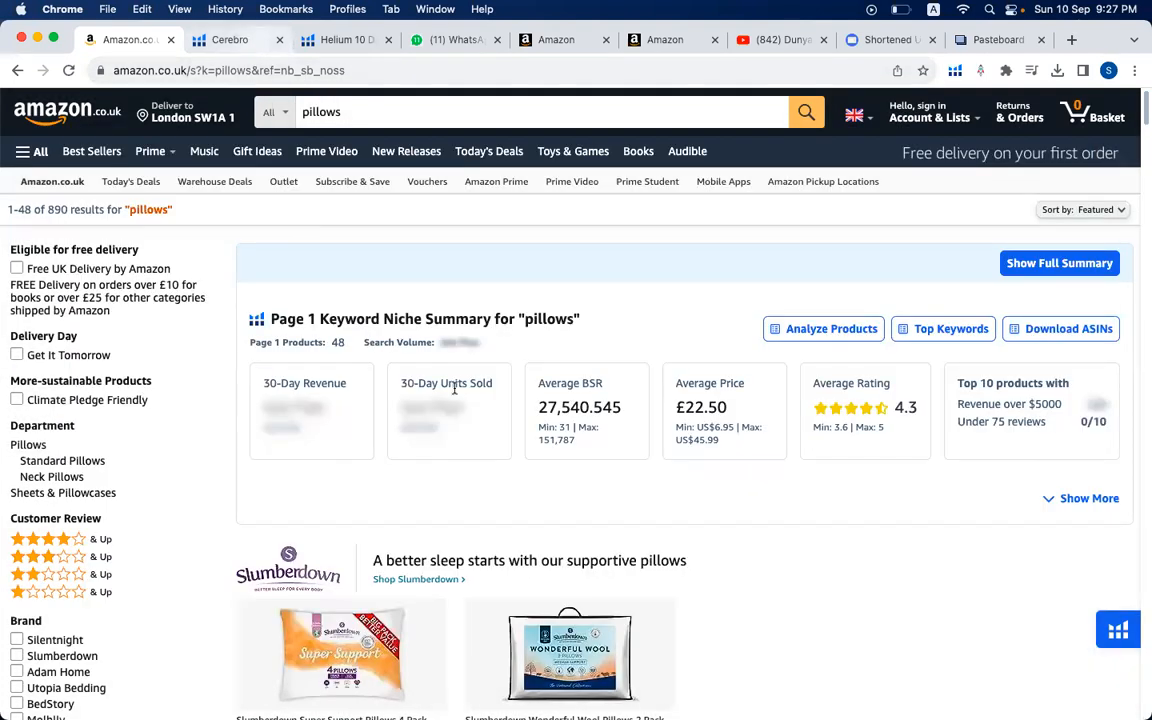
{"action": "scroll", "coordinate": [501, 485], "scroll_direction": "down", "scroll_amount": 5}
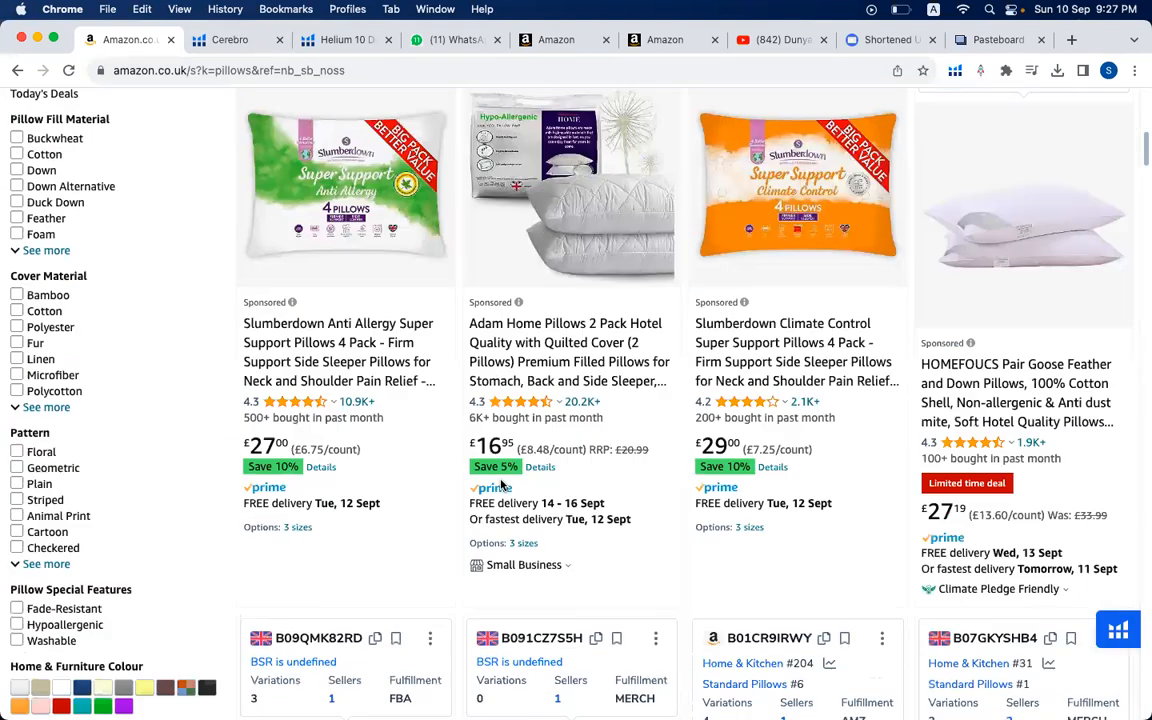
{"action": "left_click", "coordinate": [571, 221]}
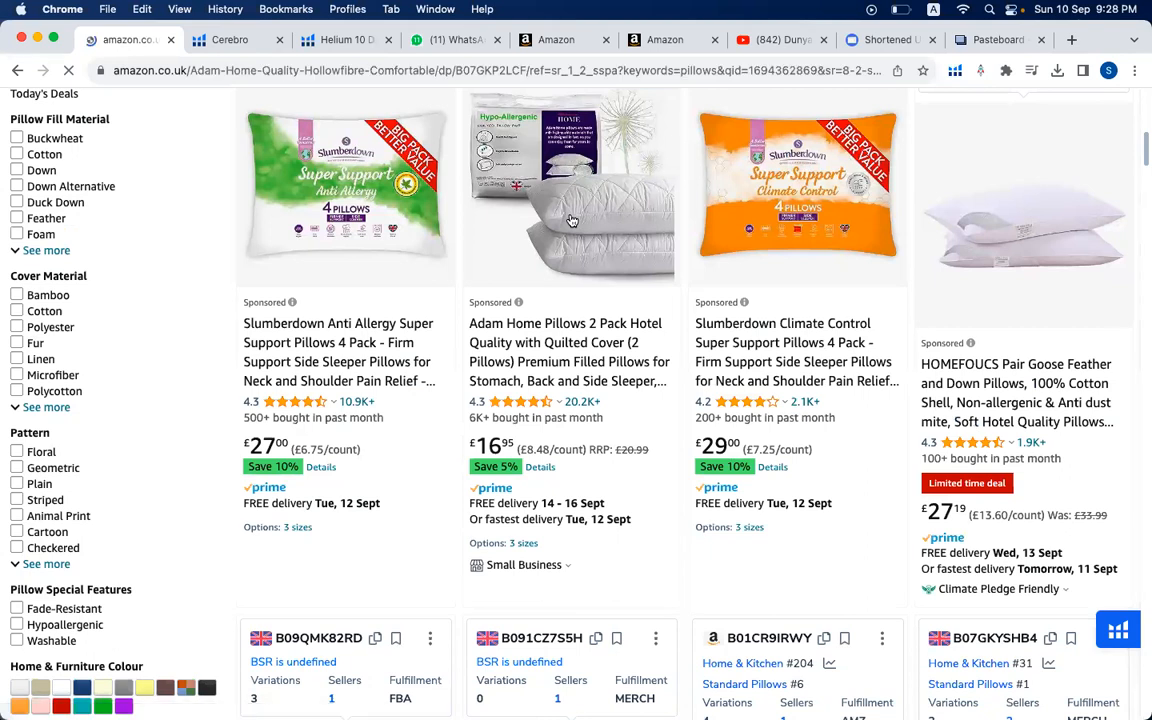
- Find the Date First Available in the product information of the Adam Home pillow listing
{"action": "scroll", "coordinate": [571, 221], "scroll_direction": "down", "scroll_amount": 10}
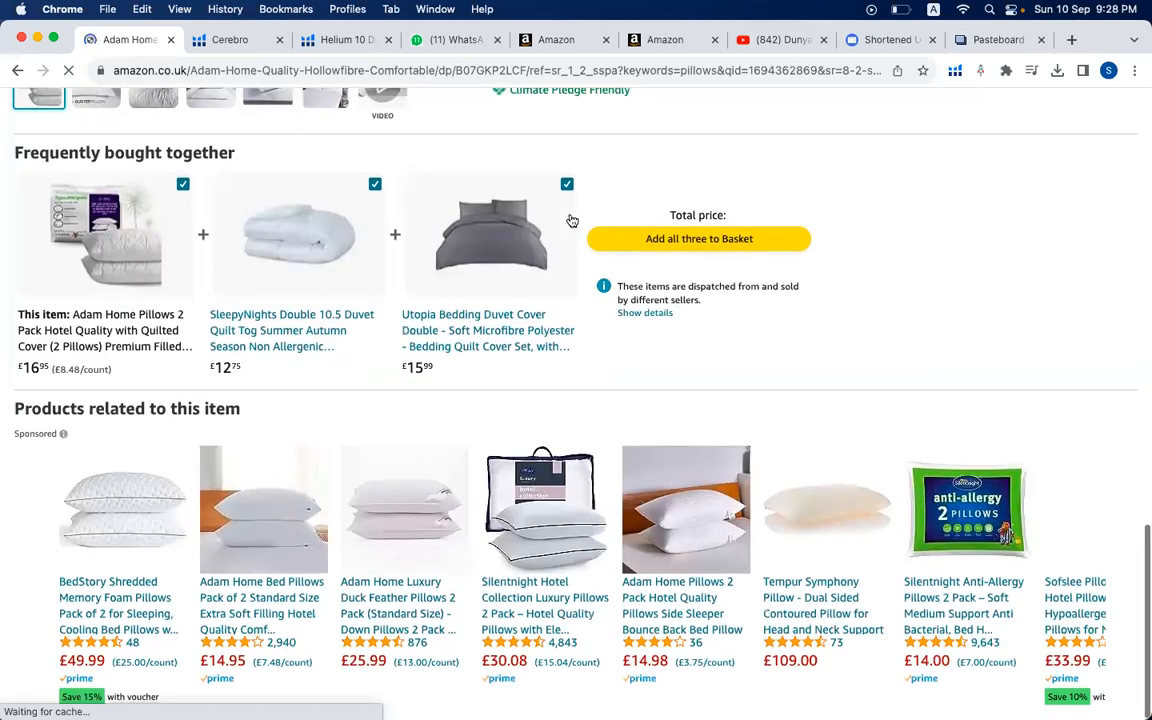
{"action": "scroll", "coordinate": [571, 221], "scroll_direction": "up", "scroll_amount": 2}
{"action": "scroll", "coordinate": [571, 221], "scroll_direction": "down", "scroll_amount": 5}
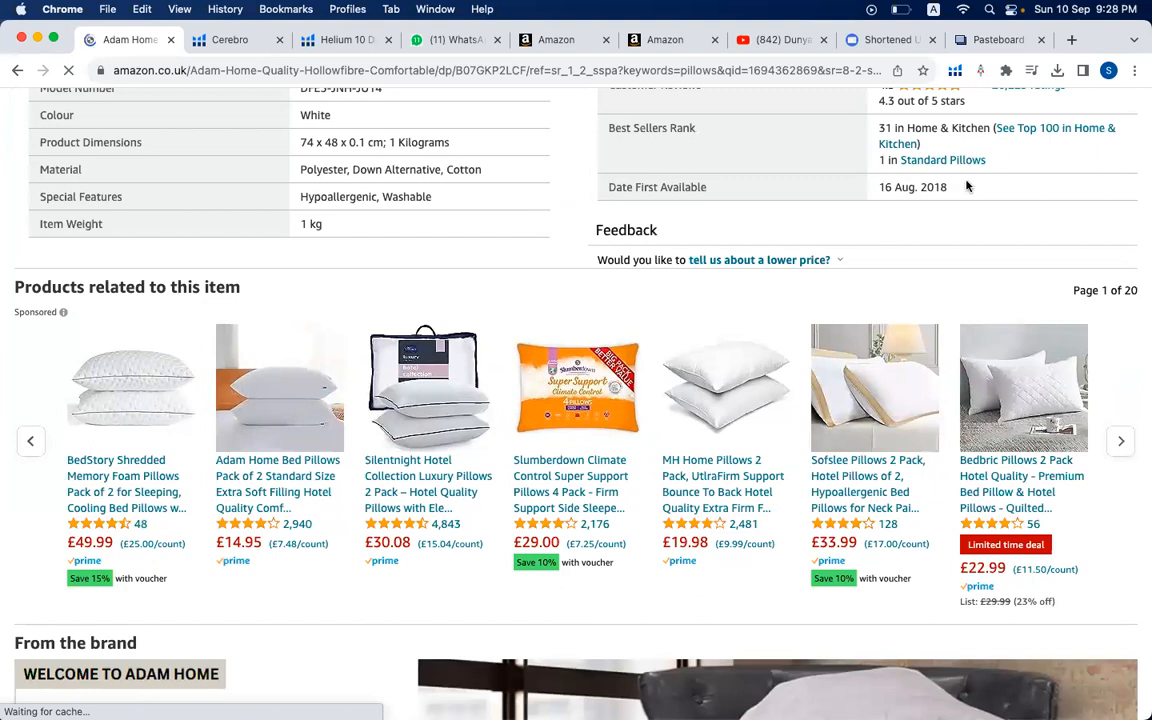
{"action": "scroll", "coordinate": [967, 186], "scroll_direction": "up", "scroll_amount": 15}
{"action": "mouse_move", "coordinate": [835, 712]}
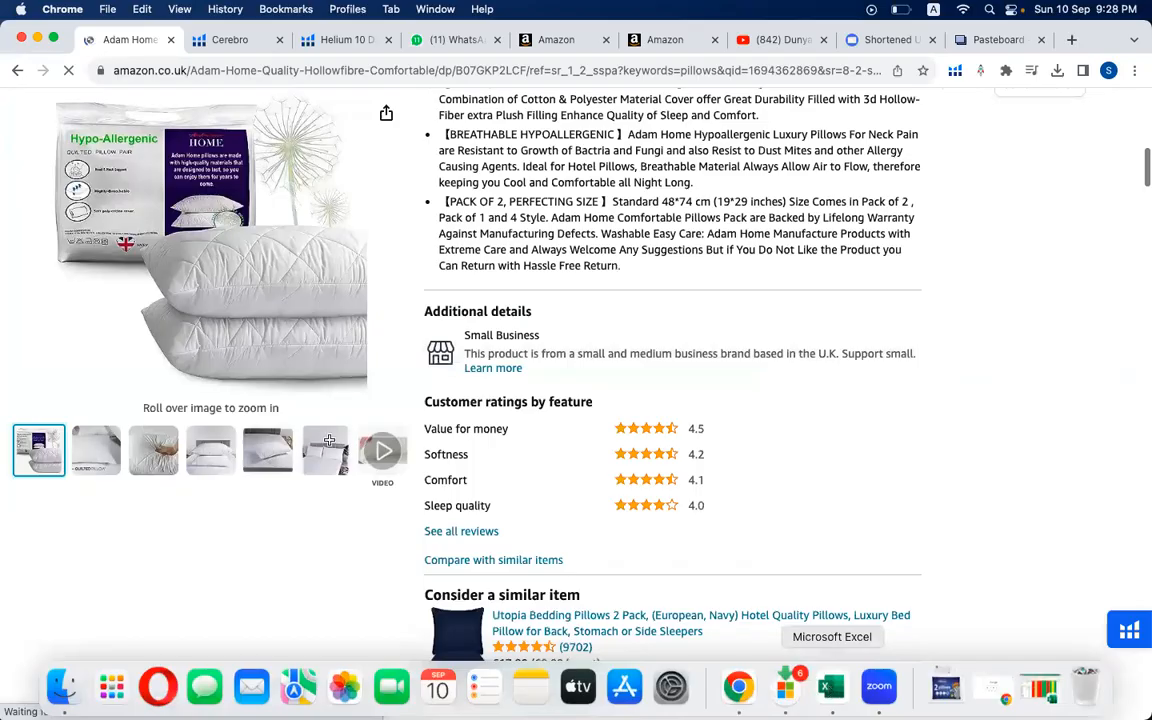
- Return to the Excel validation sheet and check Seller 1's Variations value and the LQS row
{"action": "left_click", "coordinate": [830, 688]}
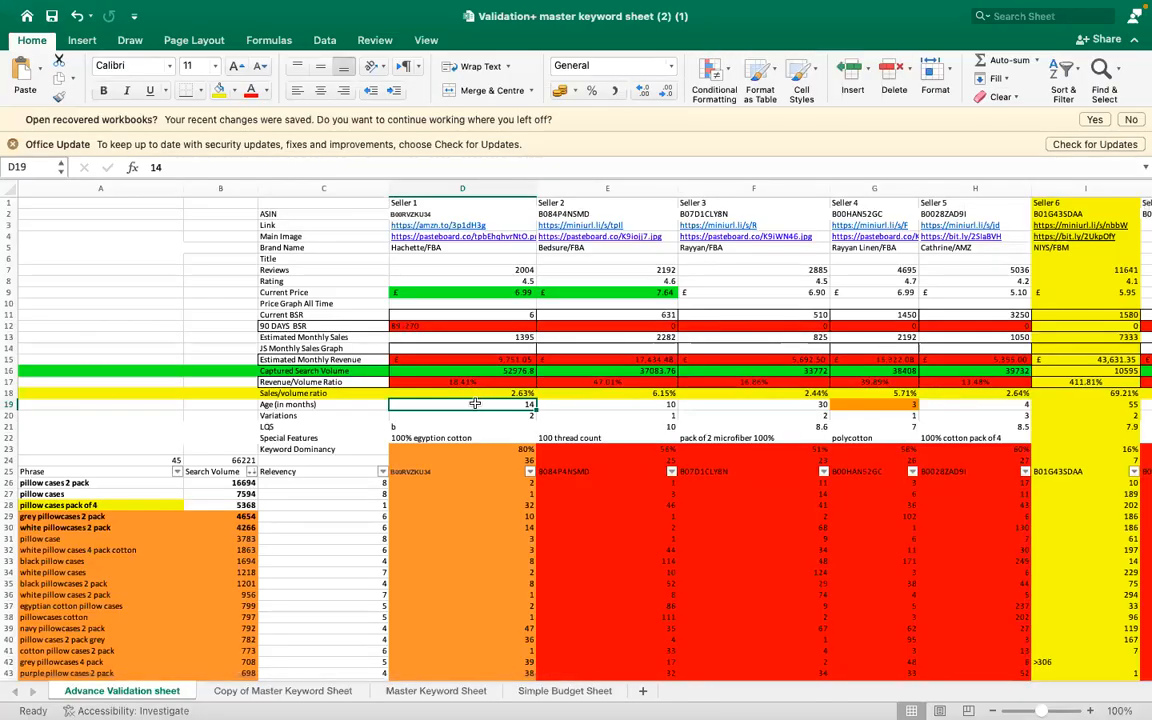
{"action": "left_click", "coordinate": [440, 417]}
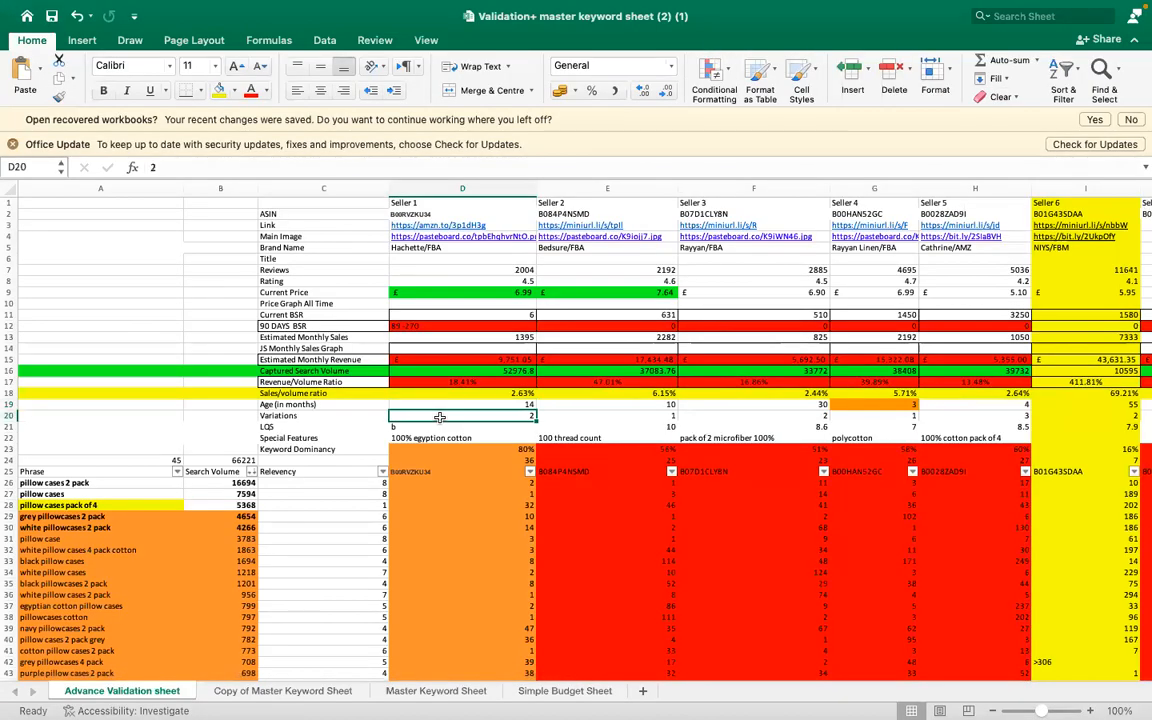
{"action": "left_click", "coordinate": [290, 427]}
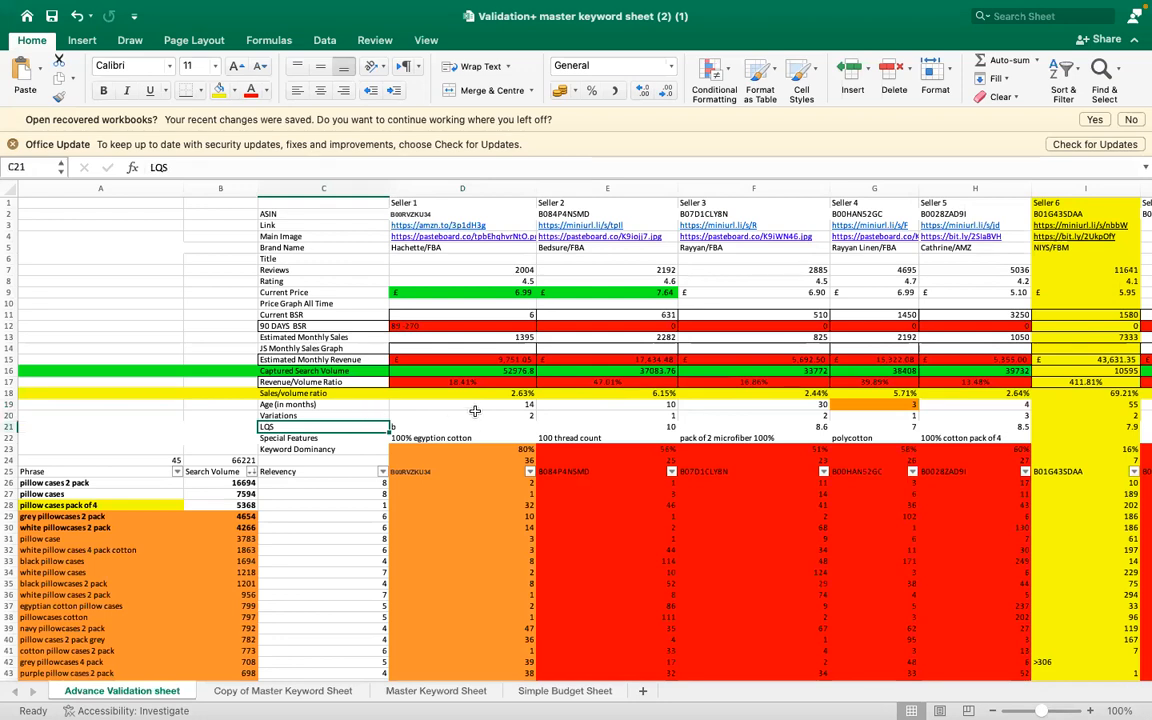
- Switch to Chrome and examine the Helium 10 Listing Health Score breakdown for the Adam Home pillow listing
{"action": "mouse_move", "coordinate": [830, 688]}
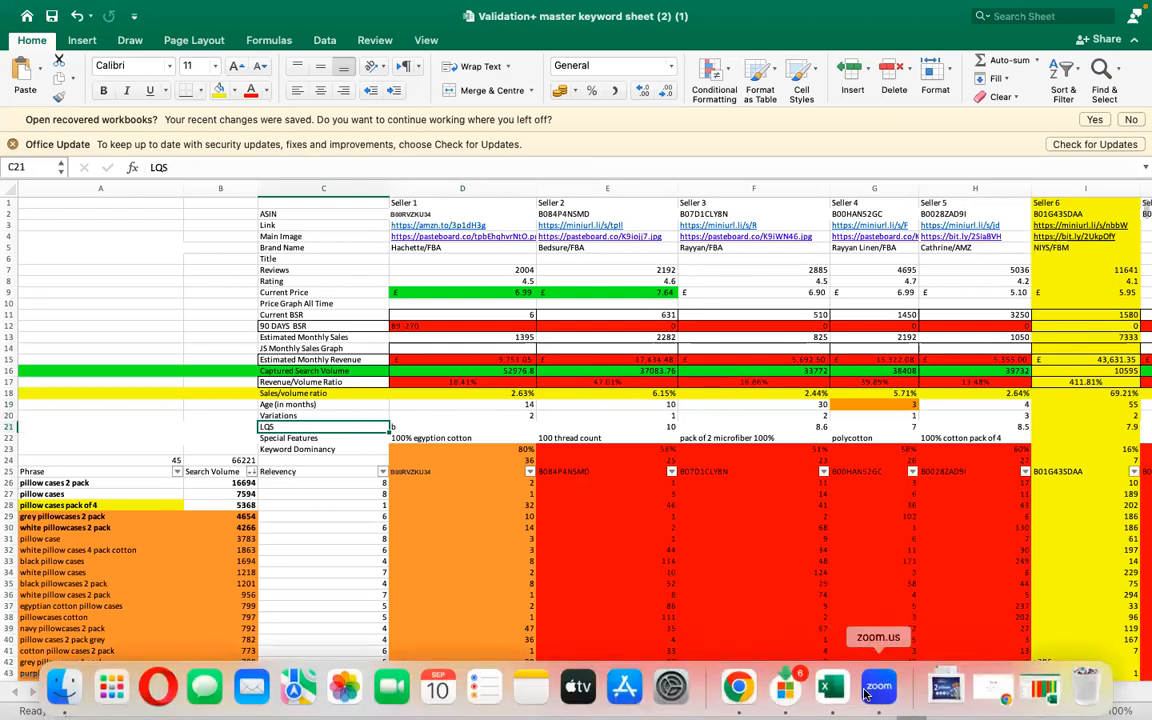
{"action": "left_click", "coordinate": [740, 688]}
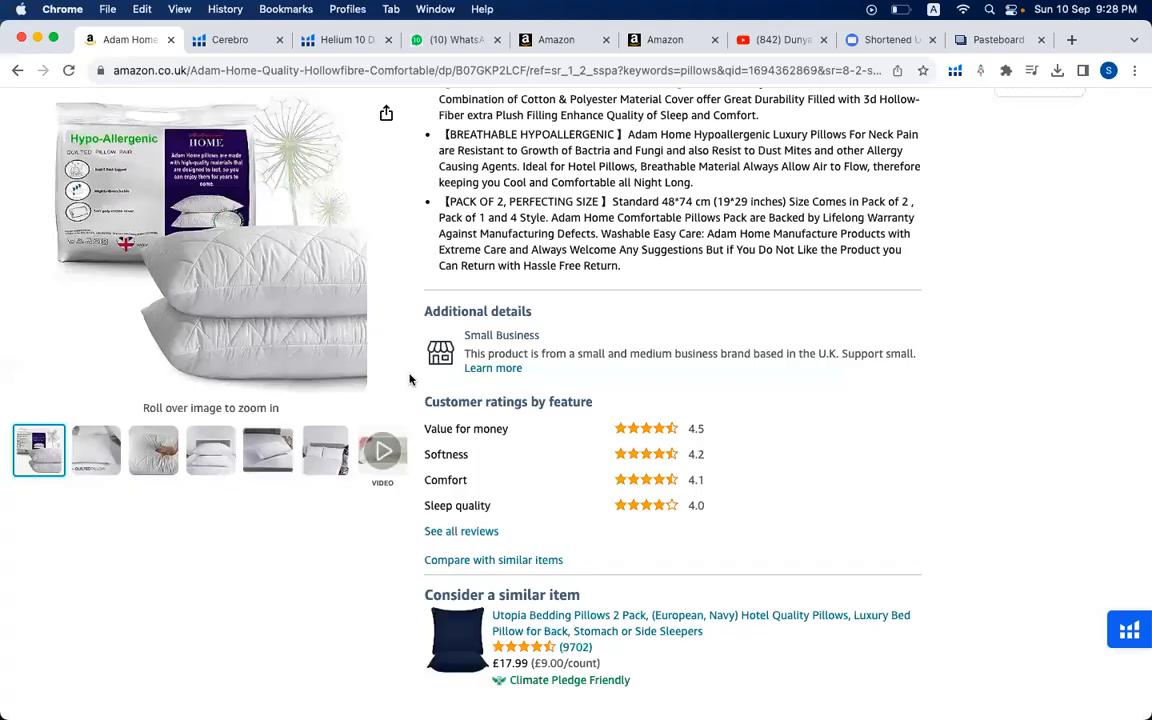
{"action": "scroll", "coordinate": [411, 378], "scroll_direction": "up", "scroll_amount": 10}
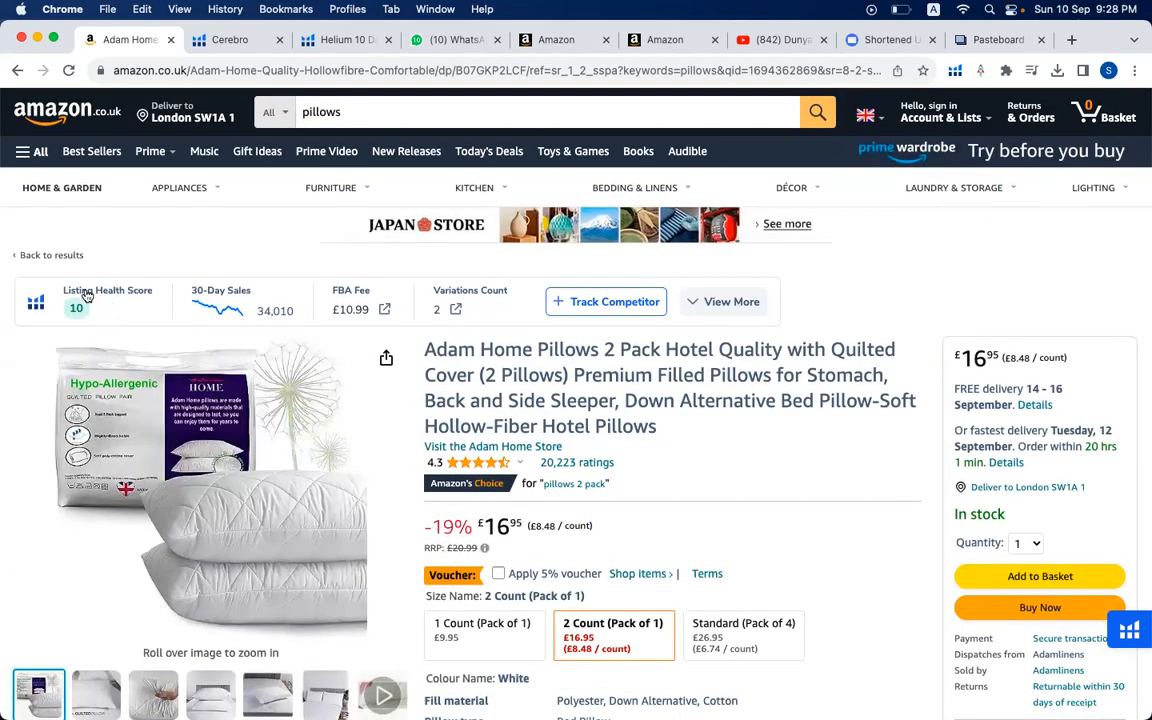
{"action": "left_click", "coordinate": [75, 308]}
{"action": "scroll", "coordinate": [125, 377], "scroll_direction": "down", "scroll_amount": 1}
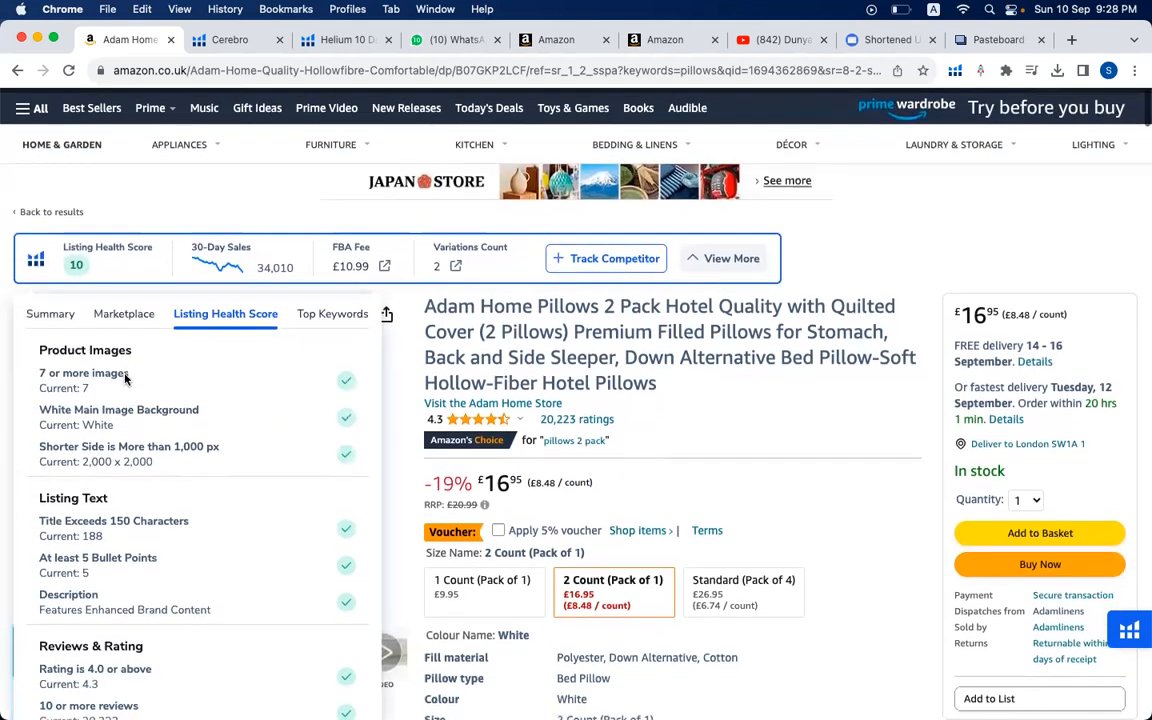
{"action": "scroll", "coordinate": [125, 377], "scroll_direction": "down", "scroll_amount": 3}
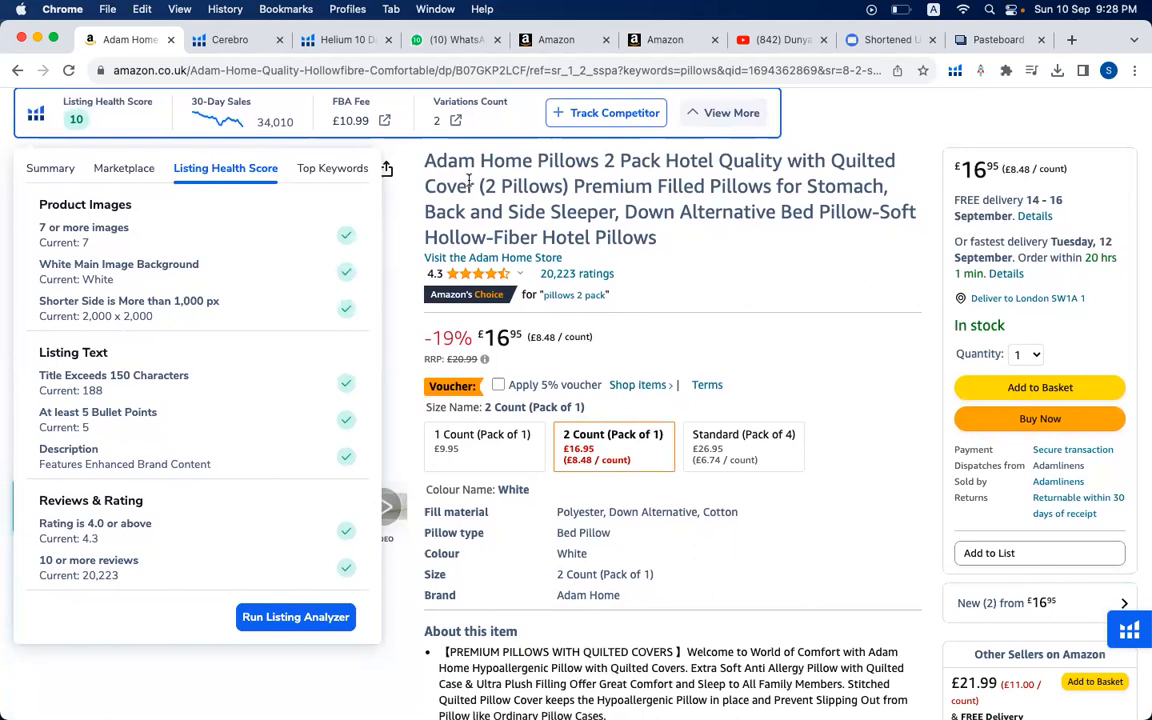
{"action": "scroll", "coordinate": [468, 181], "scroll_direction": "up", "scroll_amount": 4}
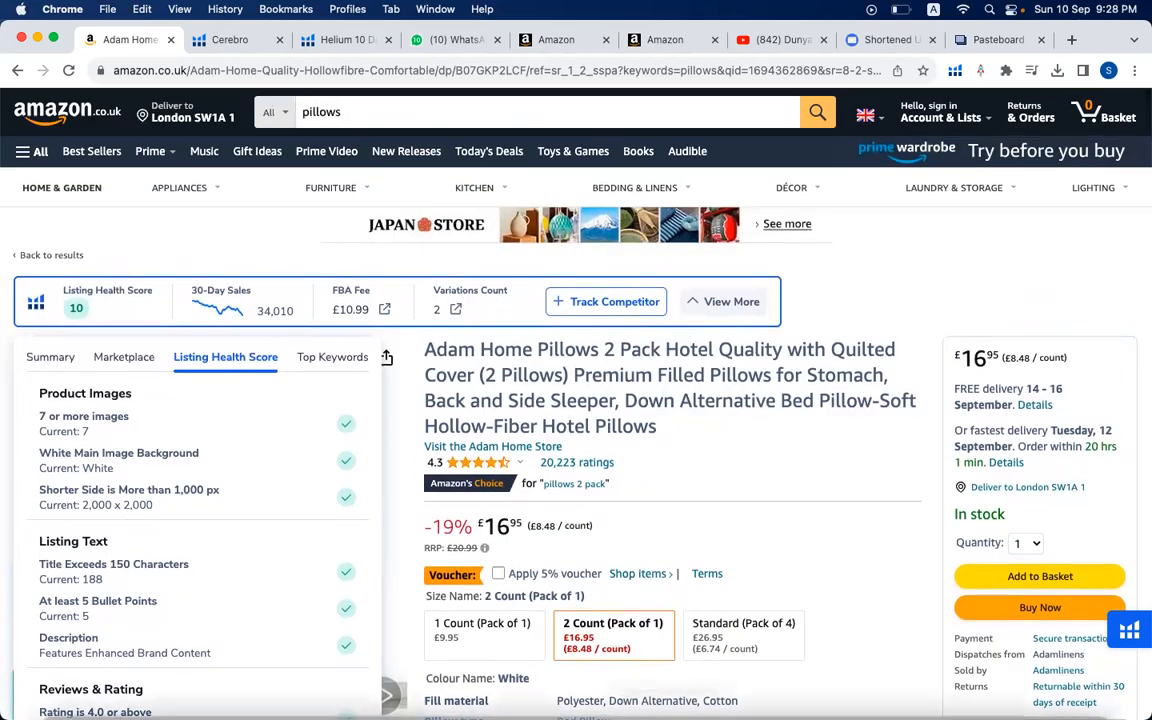
- Switch back to Excel and review the sellers' LQS row, the Keyword Dominancy row and Seller 1's Special Features entry in D22
{"action": "left_click", "coordinate": [828, 691]}
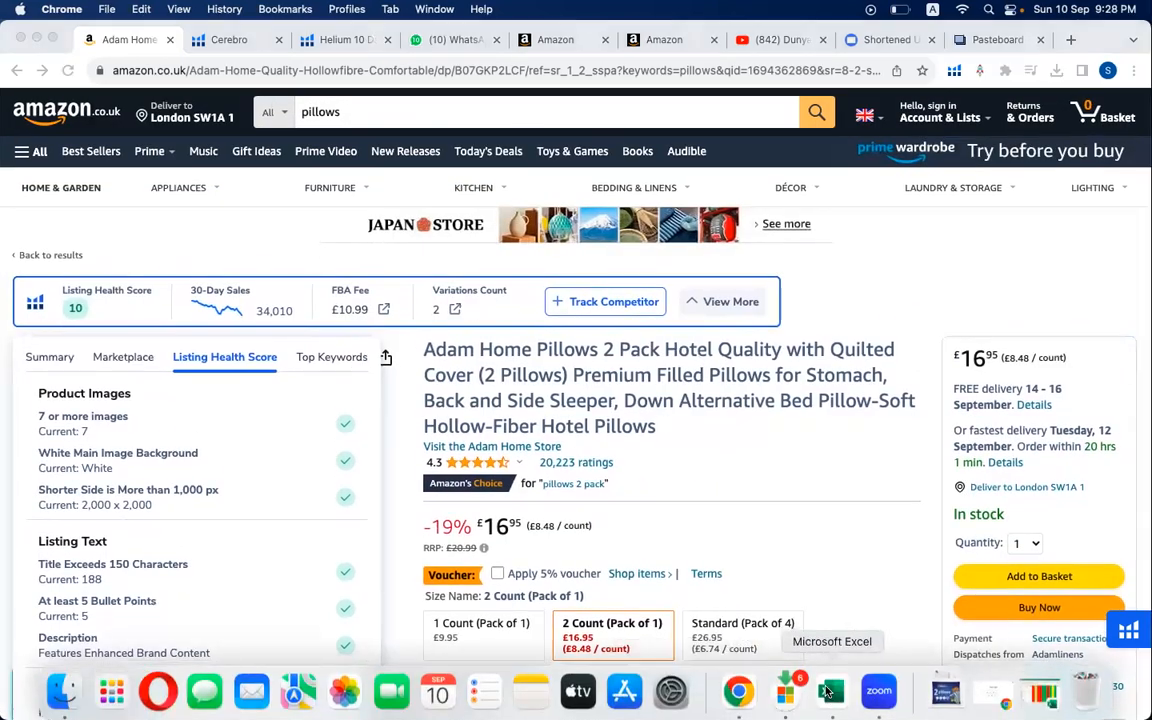
{"action": "type", "text": "b"}
{"action": "key", "text": "Tab"}
{"action": "key", "text": "Tab"}
{"action": "key", "text": "Tab"}
{"action": "key", "text": "Tab"}
{"action": "key", "text": "Tab"}
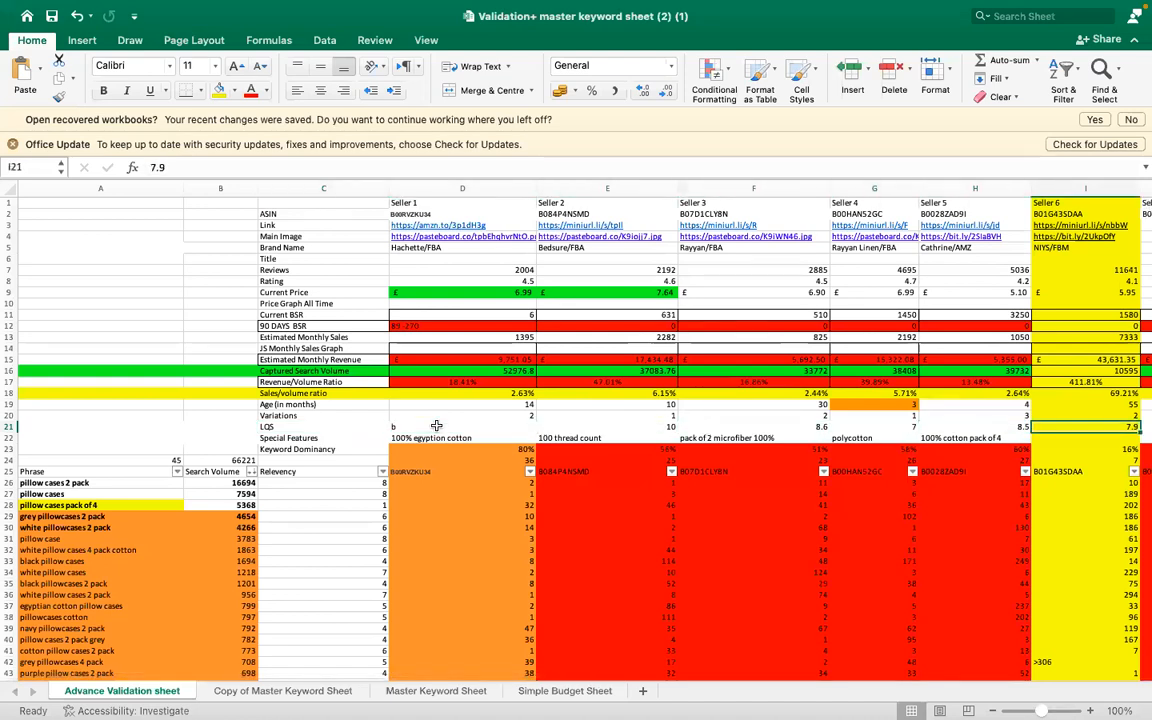
{"action": "key", "text": "Tab"}
{"action": "key", "text": "Tab"}
{"action": "key", "text": "Home"}
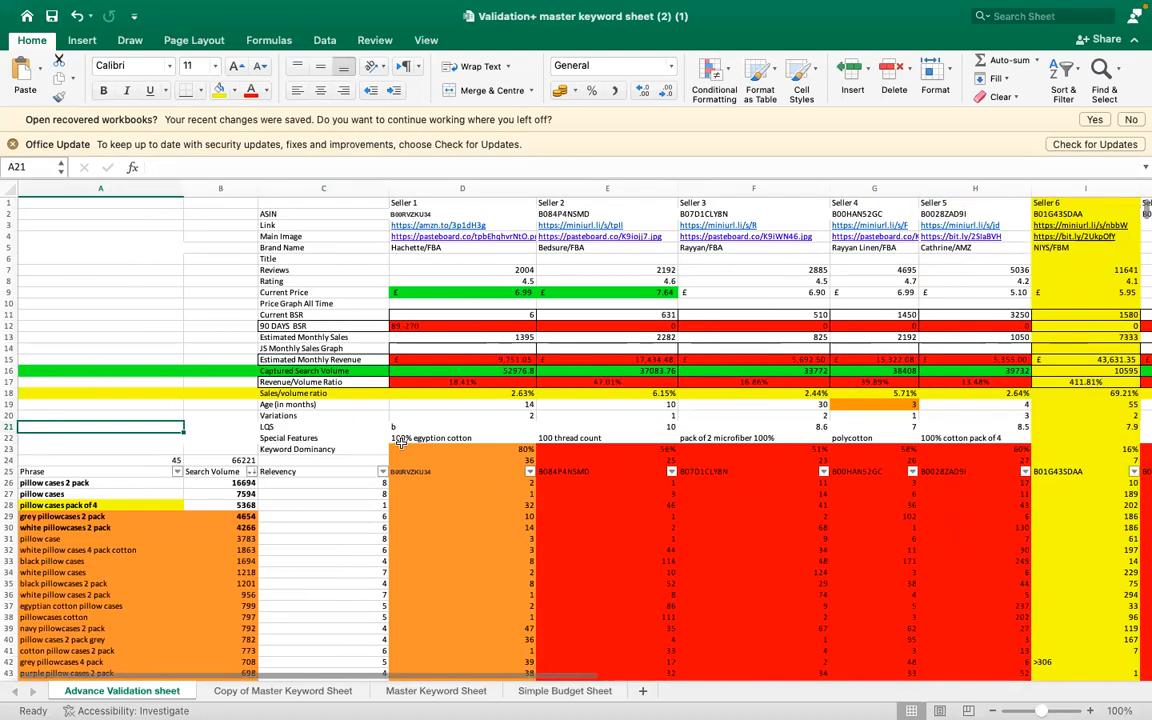
{"action": "left_click", "coordinate": [383, 446]}
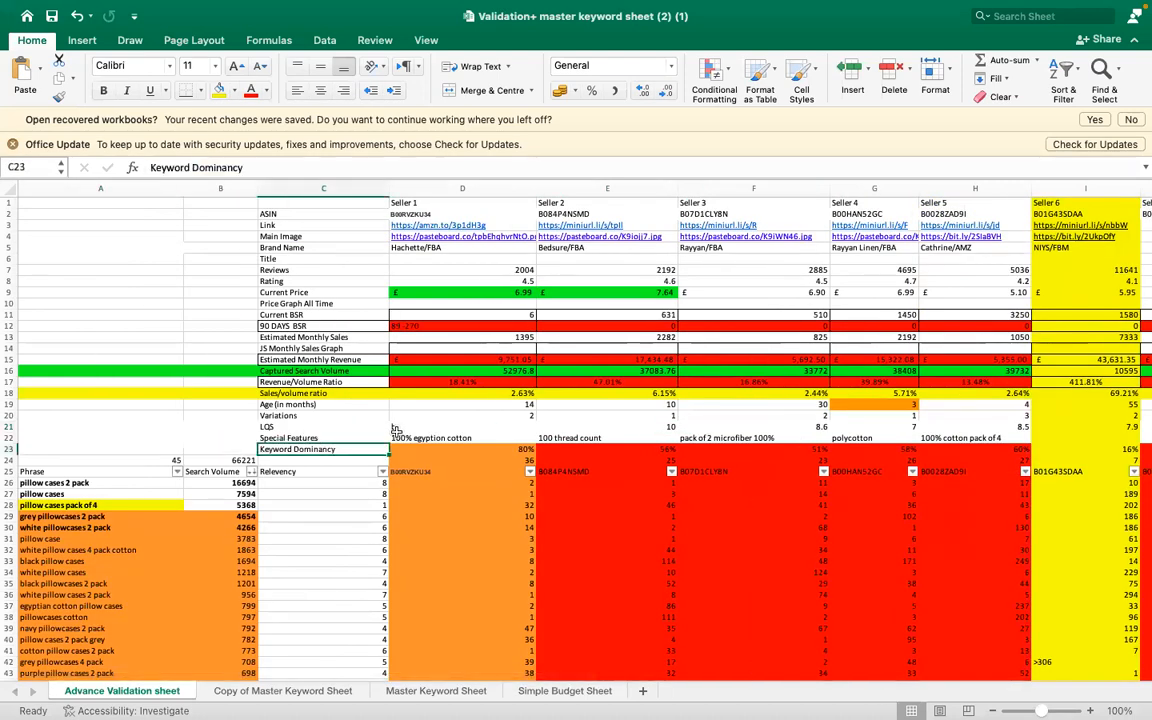
{"action": "left_click", "coordinate": [408, 434]}
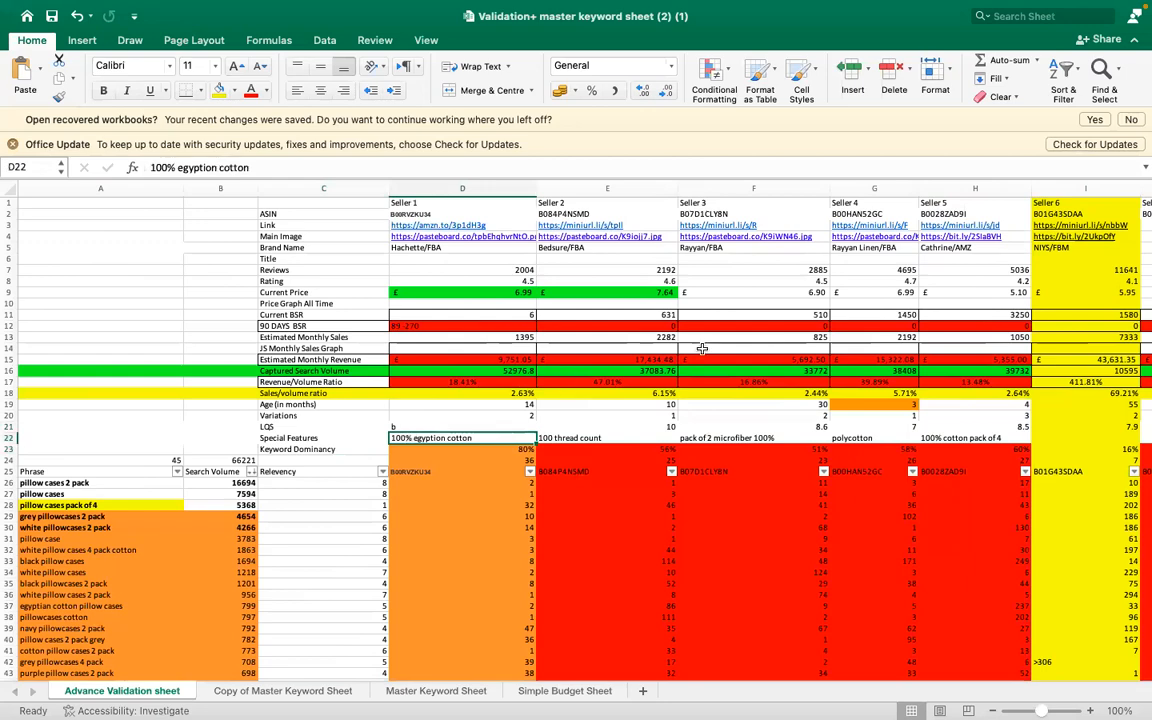
- Compare the validation figures and keyword ranks across the Seller 1 to Seller 10 columns
{"action": "scroll", "coordinate": [700, 345], "scroll_direction": "right", "scroll_amount": 6}
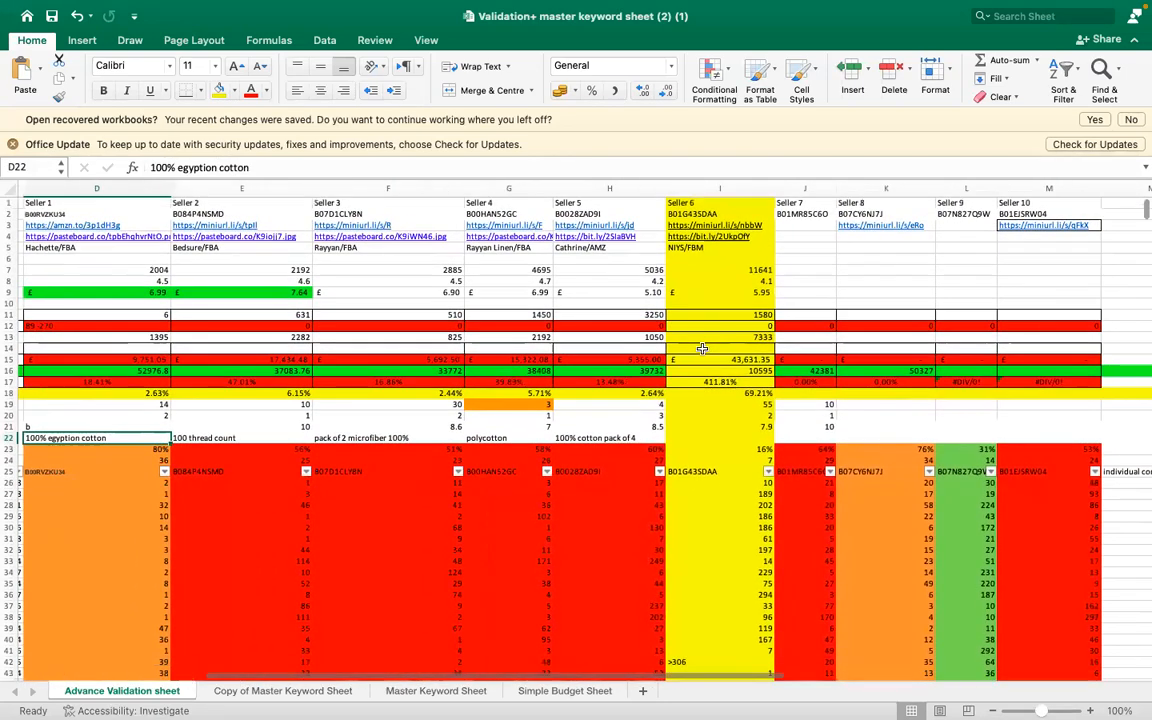
{"action": "scroll", "coordinate": [703, 348], "scroll_direction": "left", "scroll_amount": 6}
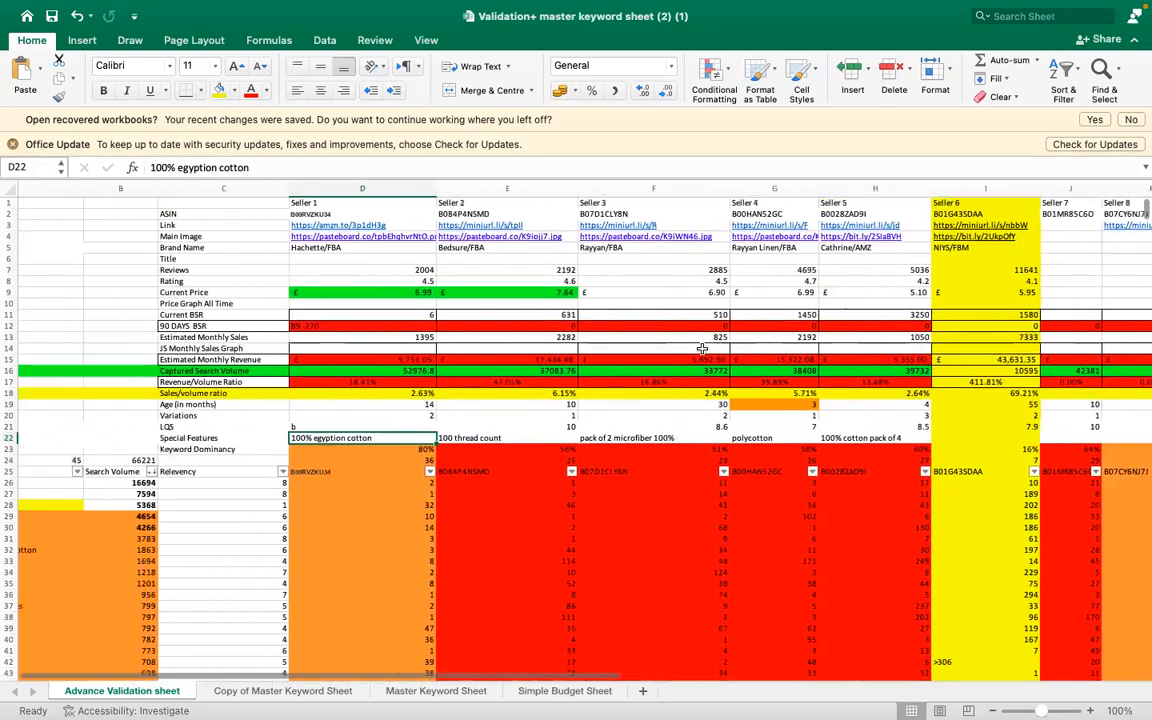
{"action": "scroll", "coordinate": [703, 348], "scroll_direction": "right", "scroll_amount": 1}
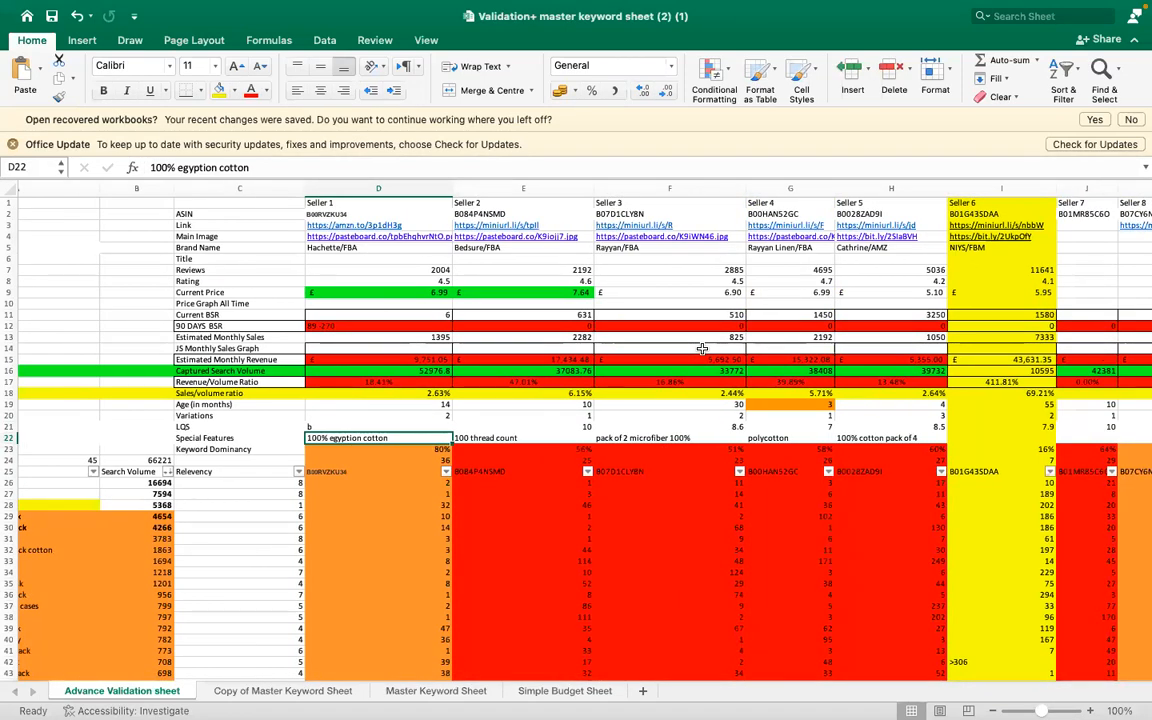
{"action": "scroll", "coordinate": [703, 348], "scroll_direction": "right", "scroll_amount": 1}
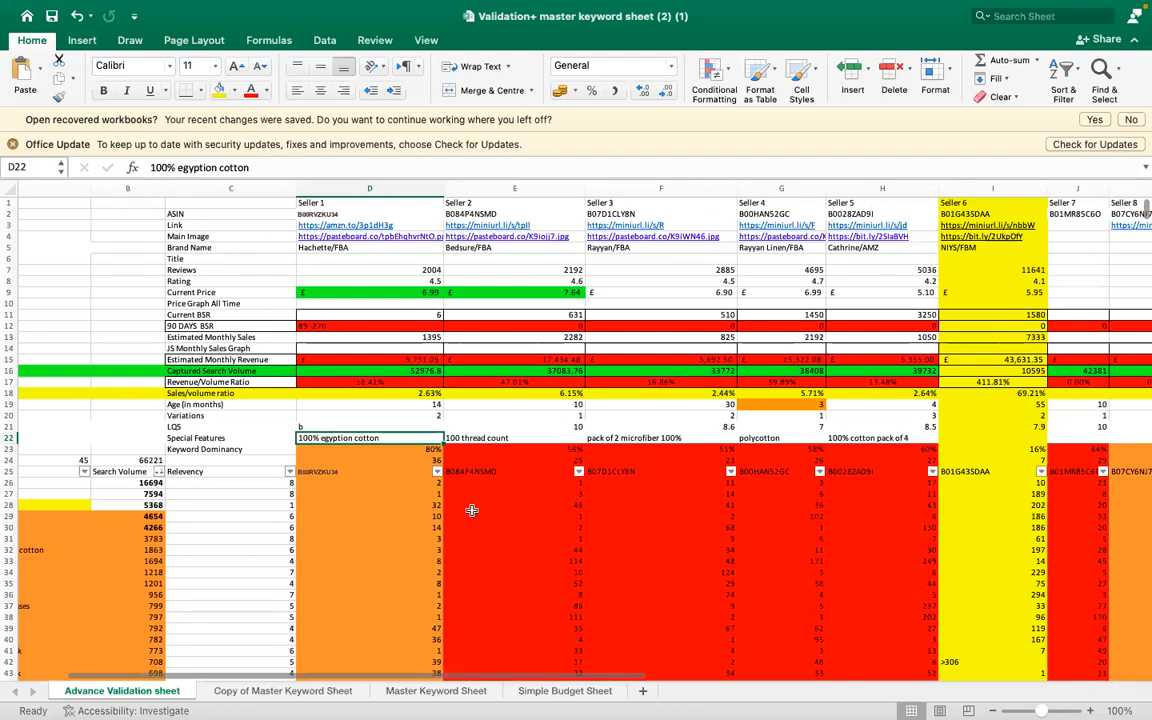
{"action": "left_click", "coordinate": [470, 507]}
{"action": "scroll", "coordinate": [310, 496], "scroll_direction": "left", "scroll_amount": 2}
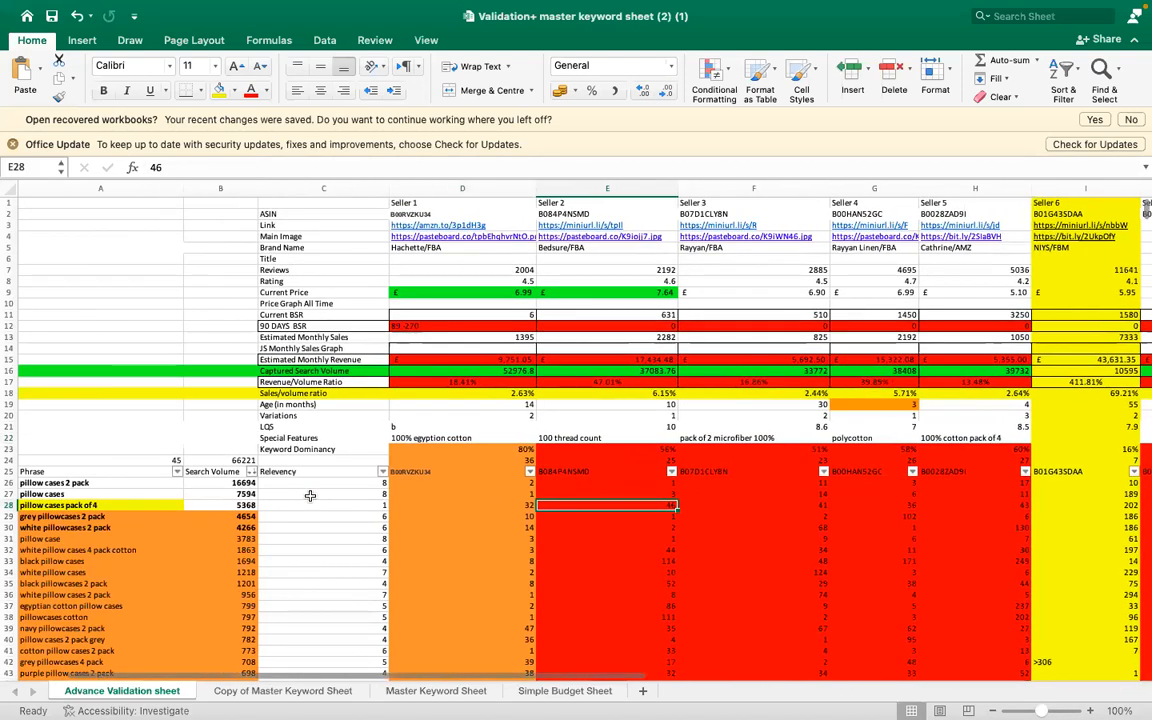
- Check Seller 2's rank for "pillow cases 2 pack" in E26 against the ranks in the neighbouring seller columns
{"action": "left_click", "coordinate": [623, 484]}
{"action": "scroll", "coordinate": [623, 480], "scroll_direction": "down", "scroll_amount": 1}
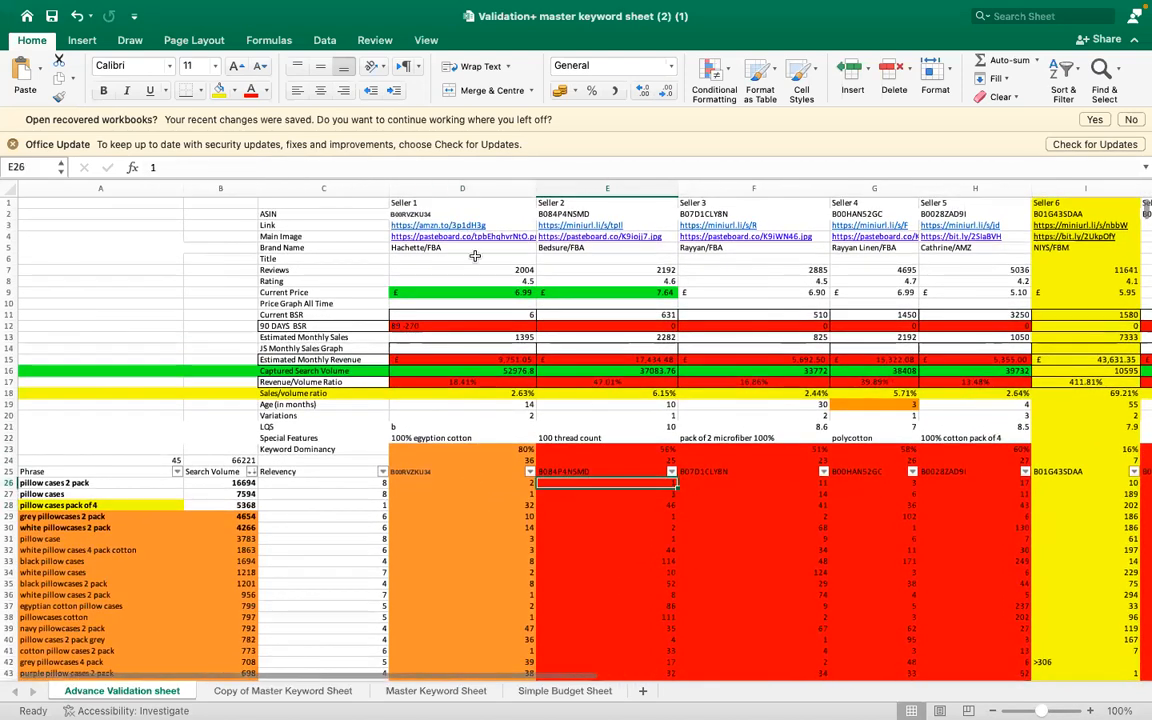
{"action": "scroll", "coordinate": [475, 257], "scroll_direction": "right", "scroll_amount": 3}
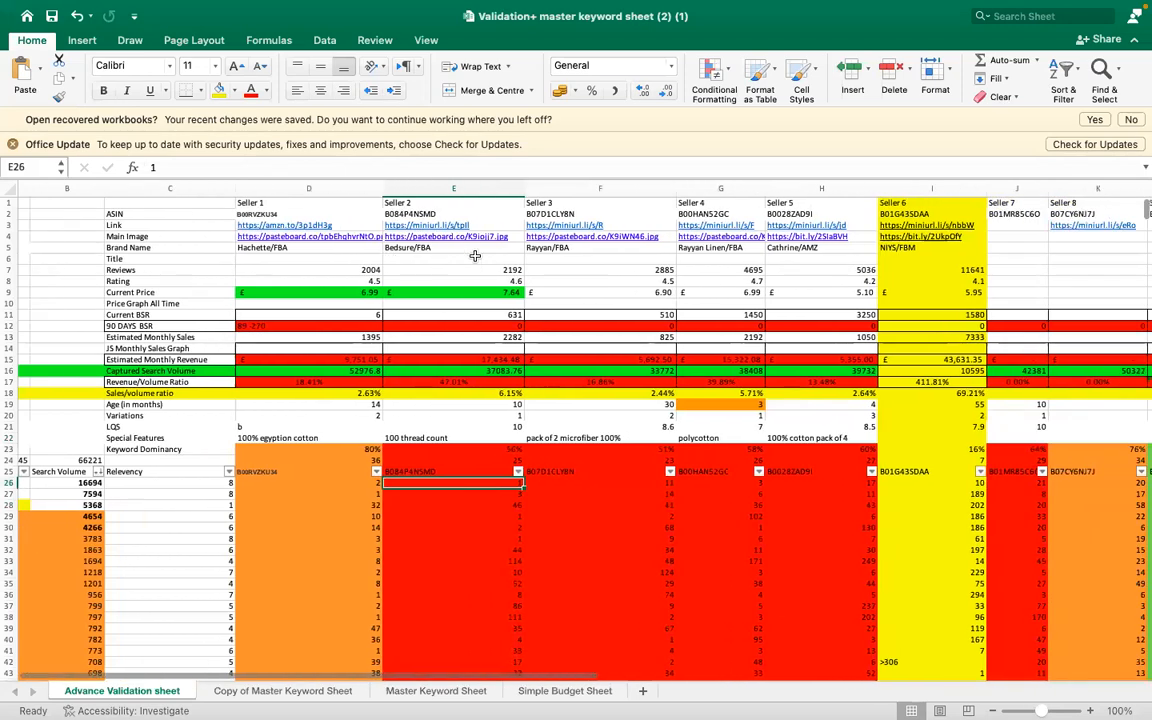
{"action": "scroll", "coordinate": [475, 257], "scroll_direction": "down", "scroll_amount": 1}
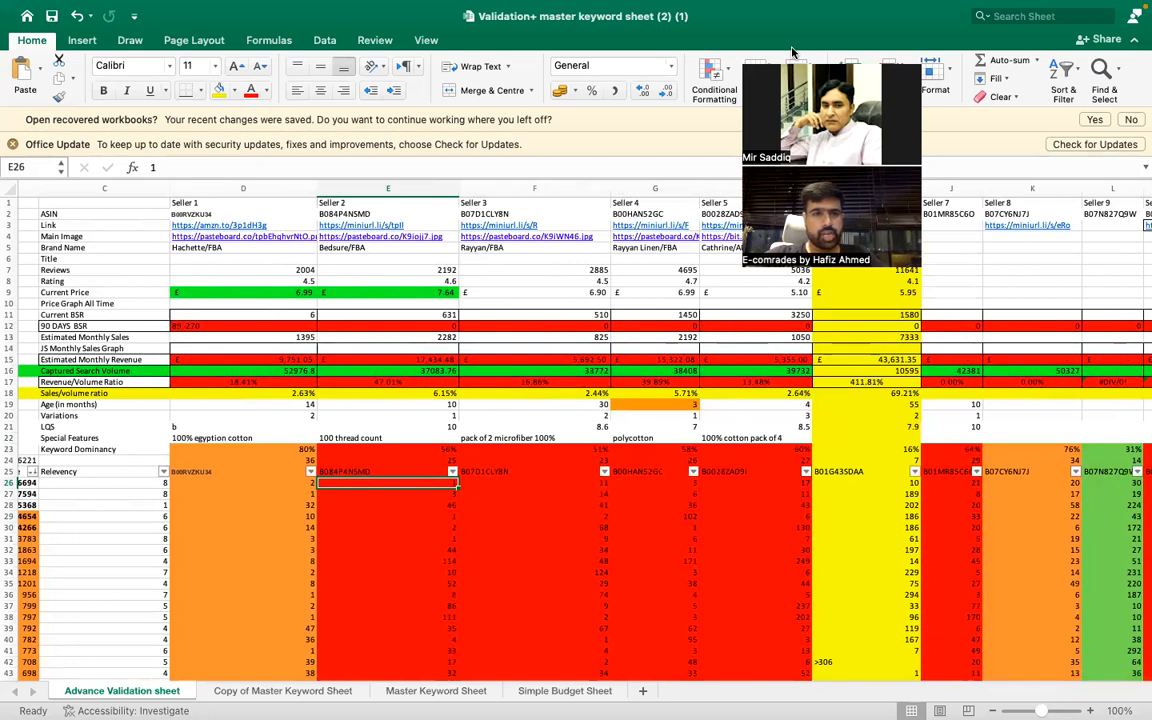
- Review the sellers' validation figures and inspect Seller 2's Sales/volume ratio formula in E18
{"action": "left_click", "coordinate": [632, 288]}
{"action": "left_click", "coordinate": [482, 358]}
{"action": "left_click", "coordinate": [290, 384]}
{"action": "left_click", "coordinate": [323, 393]}
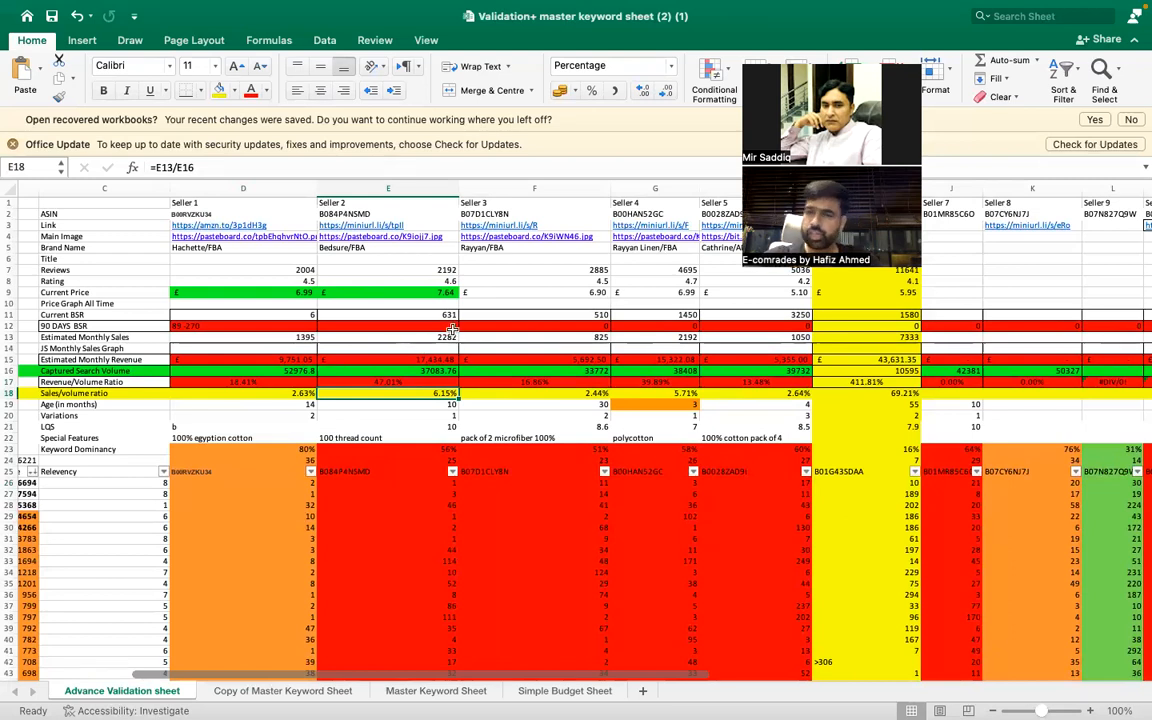
{"action": "mouse_move", "coordinate": [850, 7]}
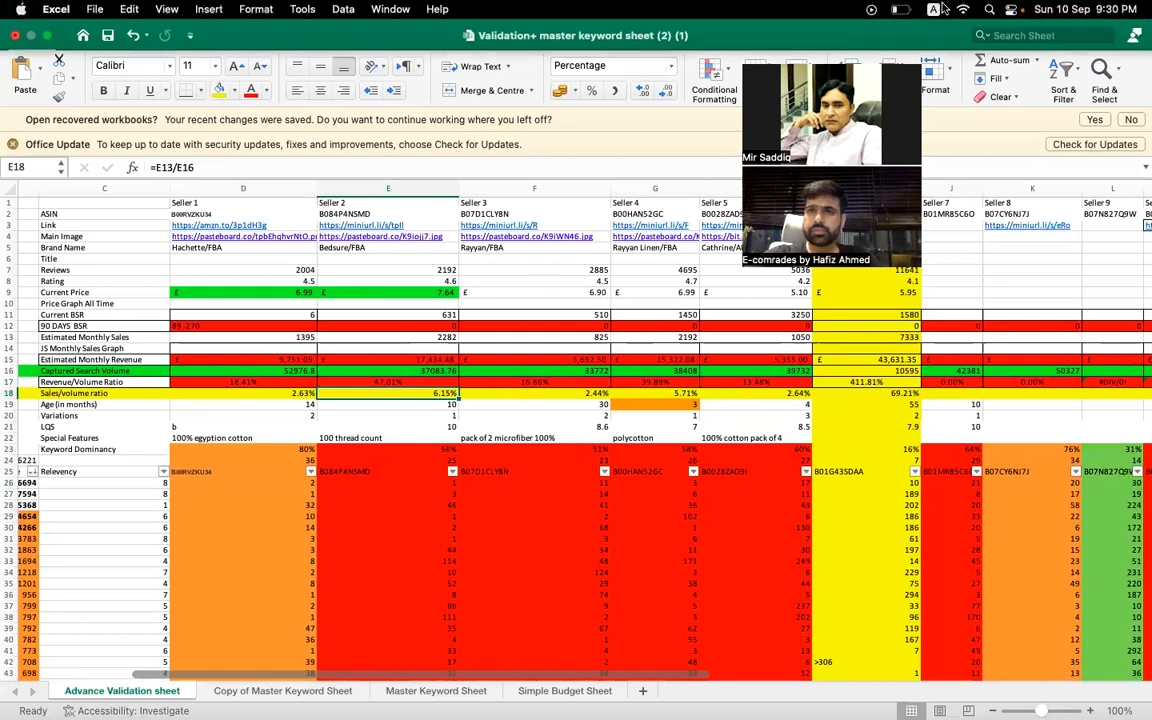
{"action": "left_click", "coordinate": [1009, 9]}
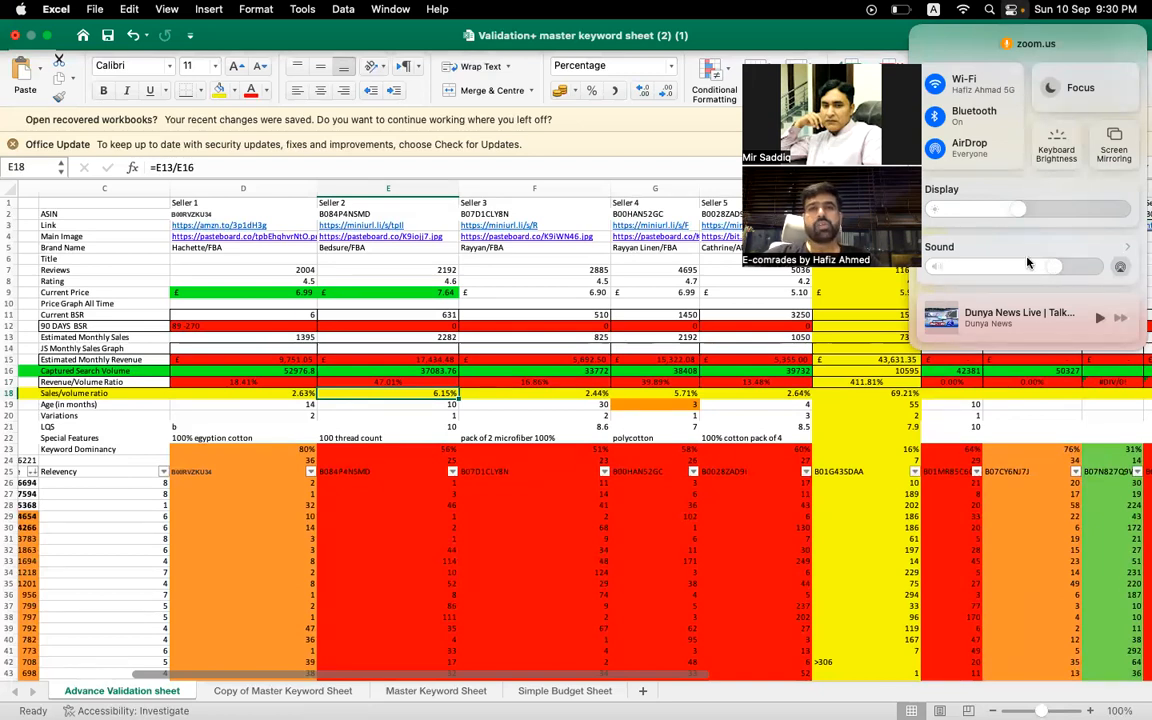
{"action": "left_click", "coordinate": [724, 37]}
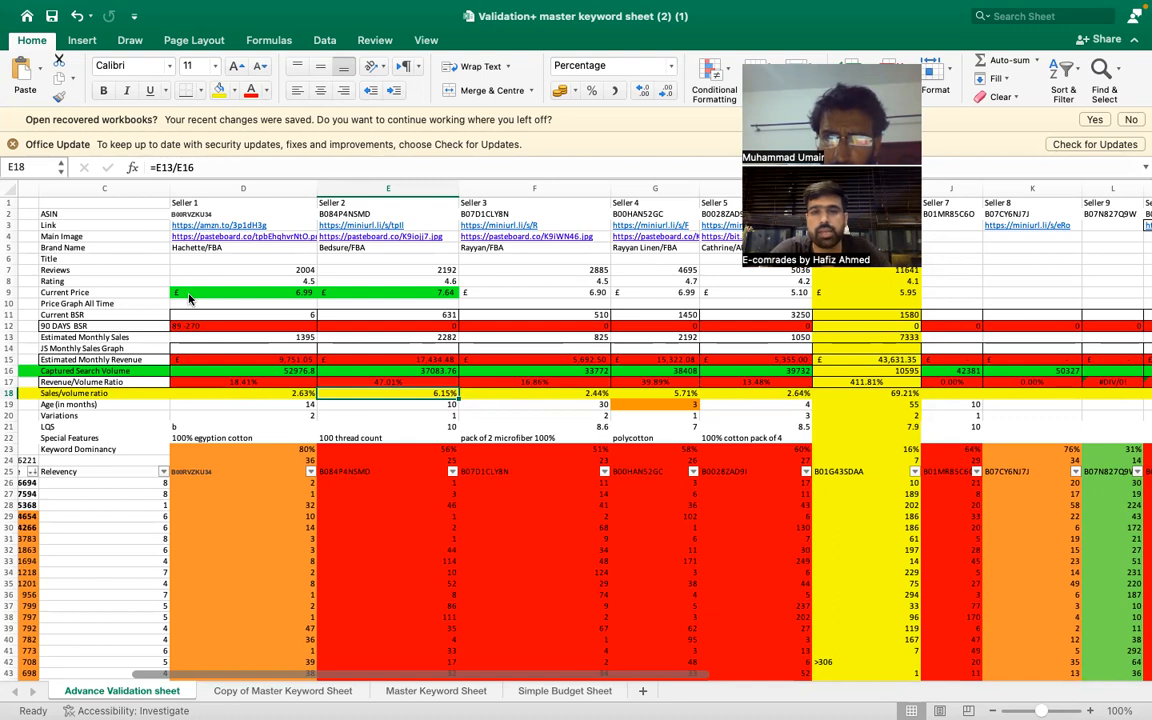
- Compare the seller columns with the keyword phrases, search volumes and individual contribution figures across the validation sheet
{"action": "scroll", "coordinate": [579, 479], "scroll_direction": "left", "scroll_amount": 1}
{"action": "scroll", "coordinate": [579, 479], "scroll_direction": "left", "scroll_amount": 5}
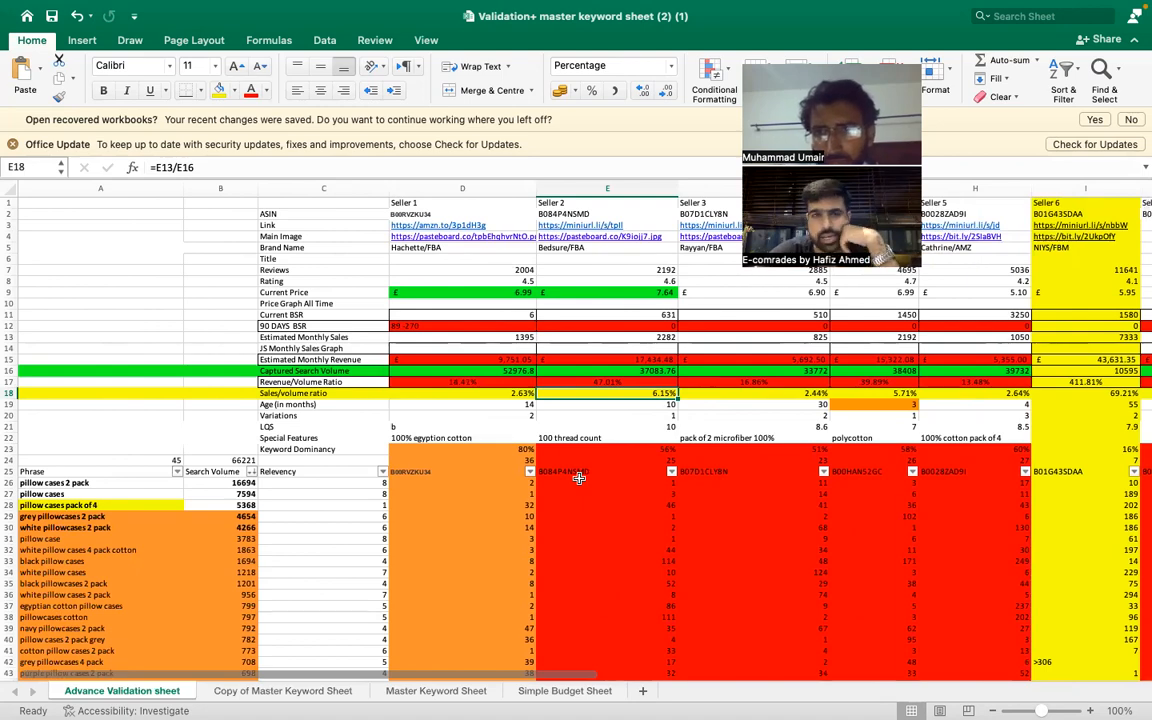
{"action": "scroll", "coordinate": [579, 479], "scroll_direction": "right", "scroll_amount": 10}
{"action": "scroll", "coordinate": [579, 479], "scroll_direction": "left", "scroll_amount": 10}
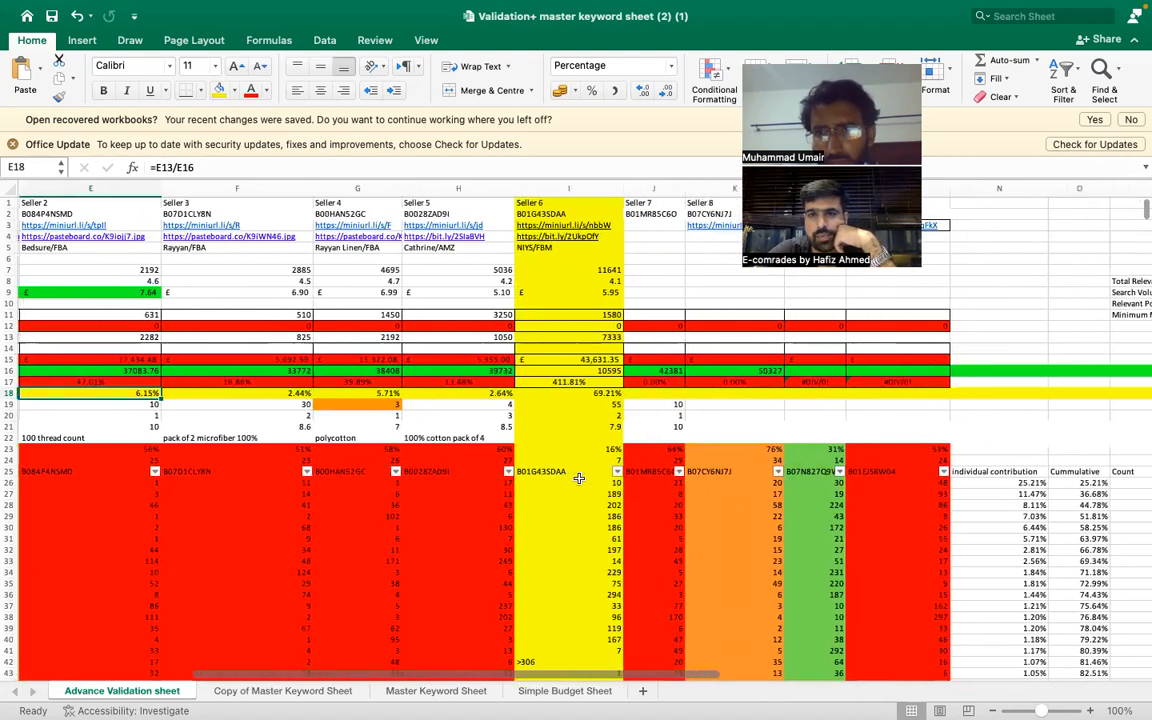
{"action": "scroll", "coordinate": [579, 479], "scroll_direction": "right", "scroll_amount": 4}
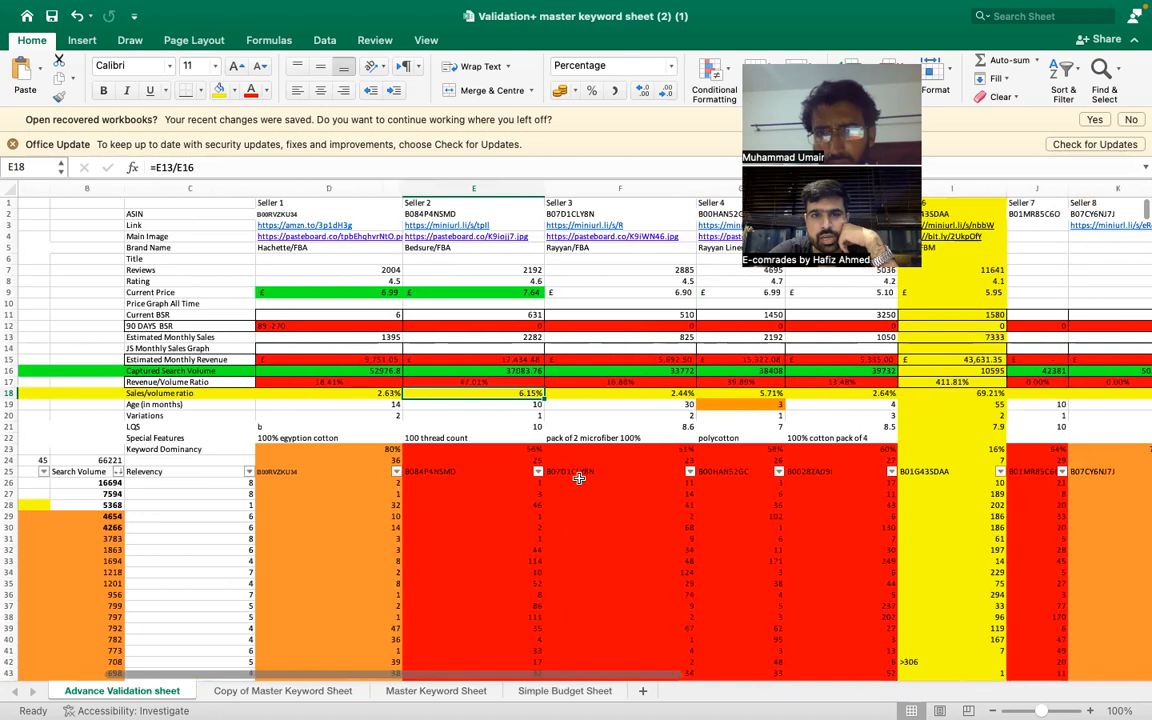
{"action": "scroll", "coordinate": [579, 479], "scroll_direction": "left", "scroll_amount": 3}
{"action": "scroll", "coordinate": [728, 506], "scroll_direction": "right", "scroll_amount": 1}
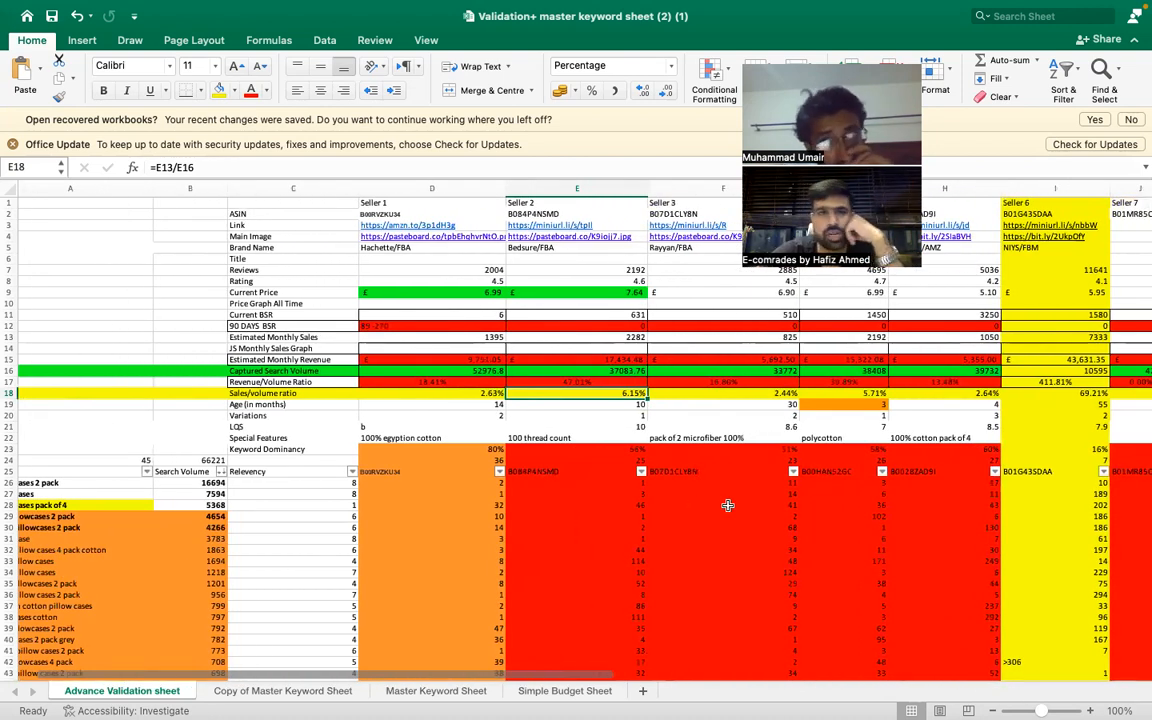
{"action": "scroll", "coordinate": [728, 506], "scroll_direction": "left", "scroll_amount": 1}
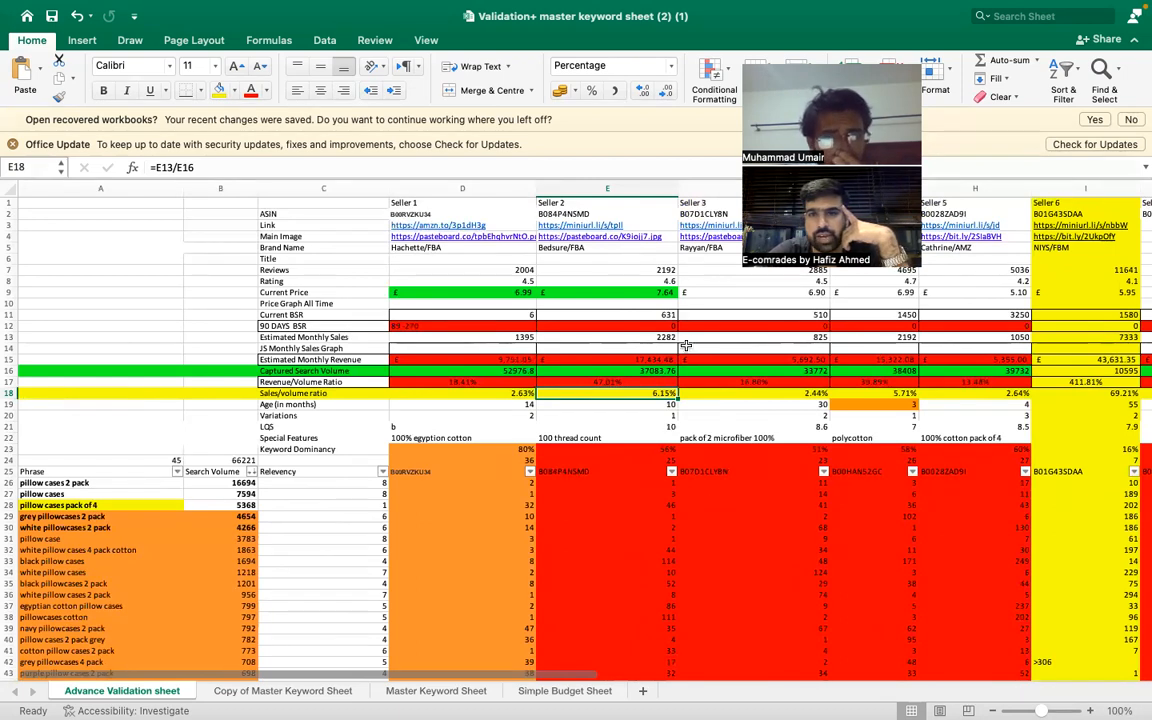
- Review the Estimated Monthly Sales values one by one for Sellers 1 to 5 in row 13
{"action": "left_click", "coordinate": [524, 338]}
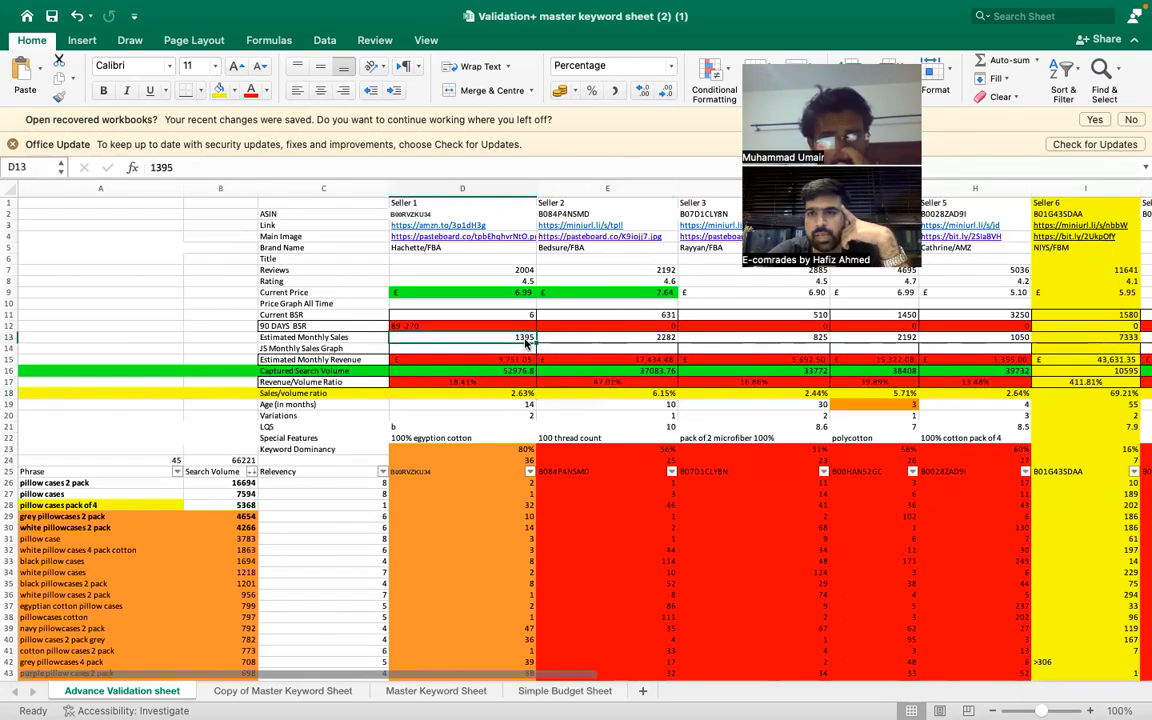
{"action": "left_click", "coordinate": [610, 338]}
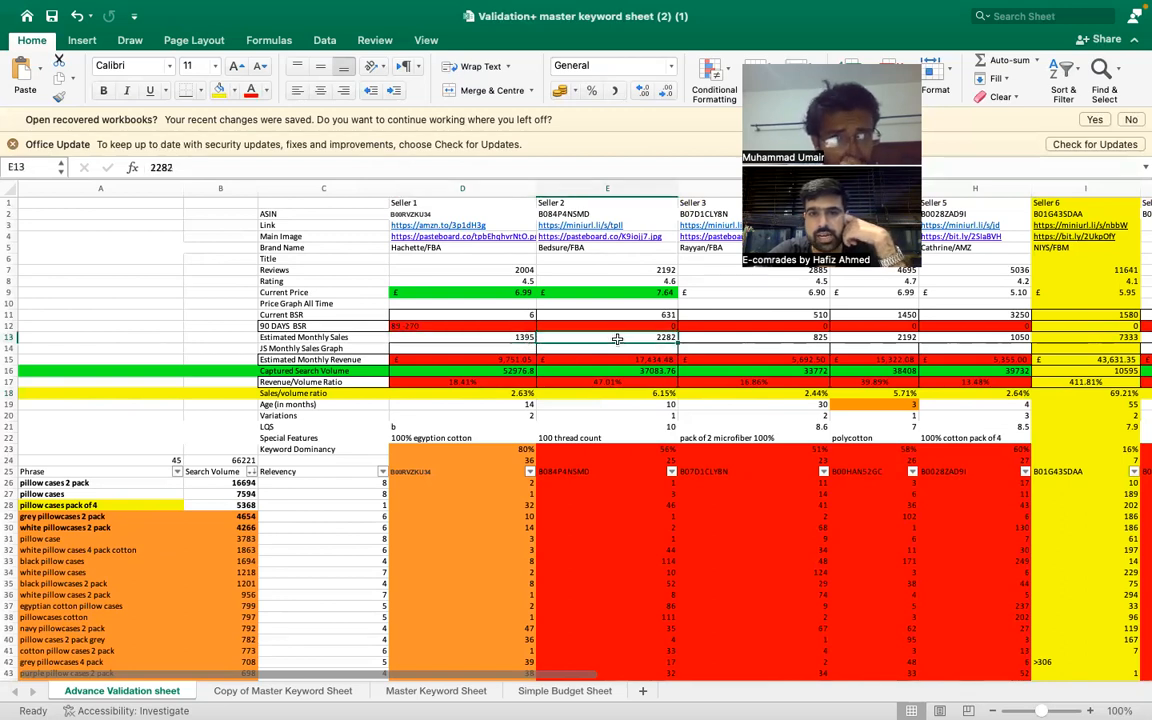
{"action": "left_click", "coordinate": [796, 337]}
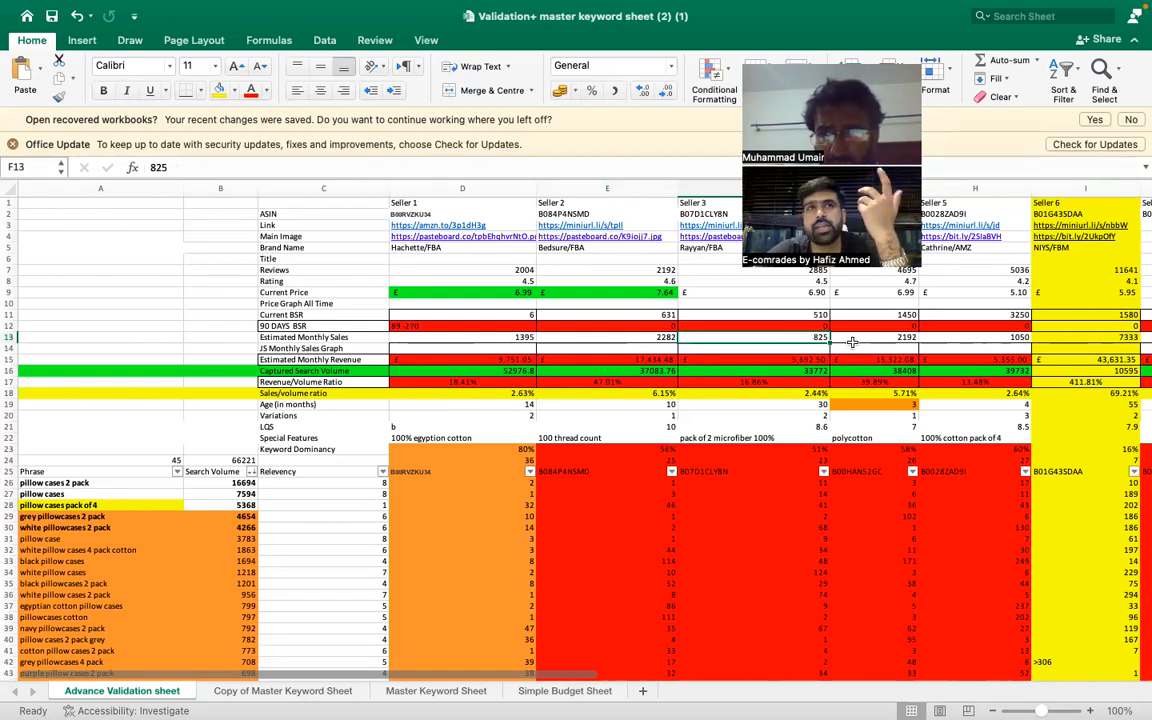
{"action": "left_click", "coordinate": [853, 342]}
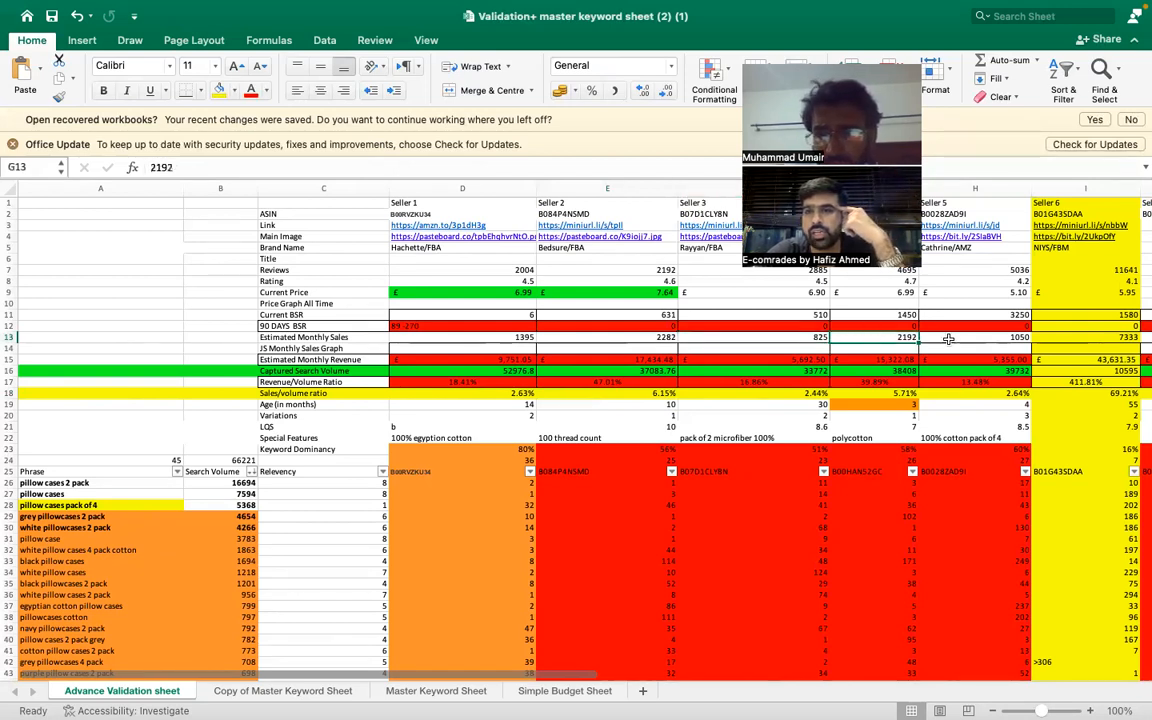
{"action": "left_click", "coordinate": [959, 341]}
{"action": "scroll", "coordinate": [900, 400], "scroll_direction": "right", "scroll_amount": 2}
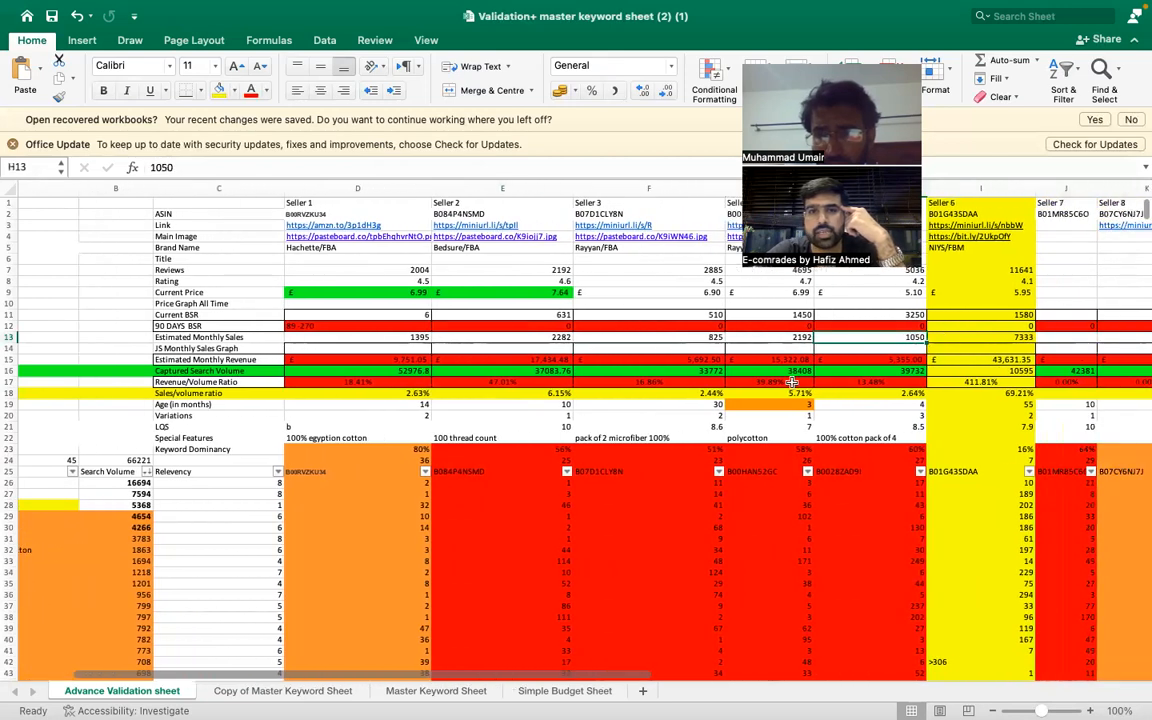
{"action": "scroll", "coordinate": [779, 382], "scroll_direction": "left", "scroll_amount": 2}
{"action": "scroll", "coordinate": [779, 382], "scroll_direction": "right", "scroll_amount": 1}
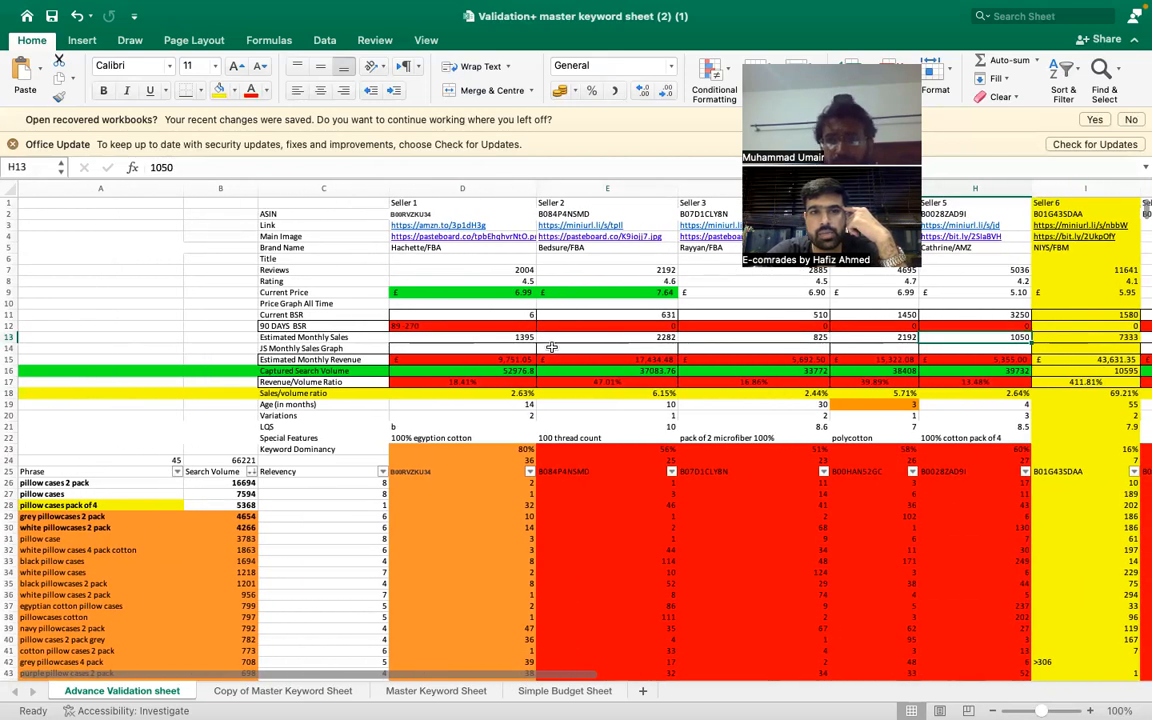
- Go through the Current Price row from Seller 1 to Seller 6
{"action": "left_click", "coordinate": [512, 291]}
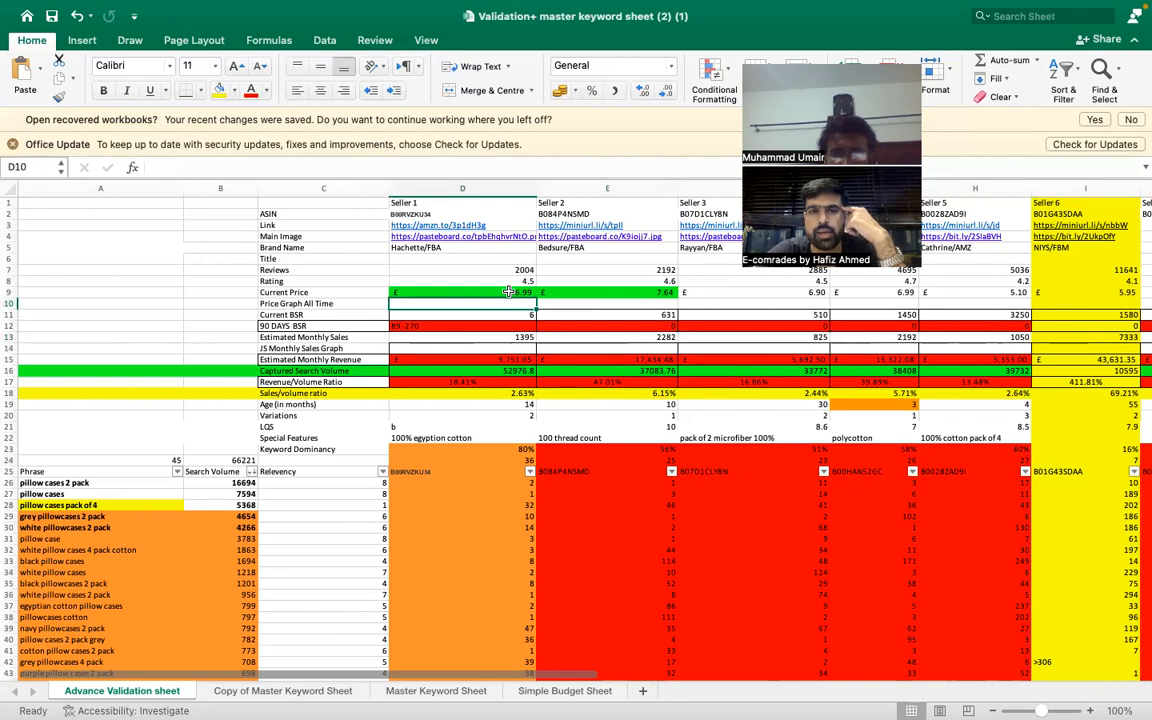
{"action": "key", "text": "Right"}
{"action": "key", "text": "Right"}
{"action": "key", "text": "Right"}
{"action": "key", "text": "Right"}
{"action": "key", "text": "Right"}
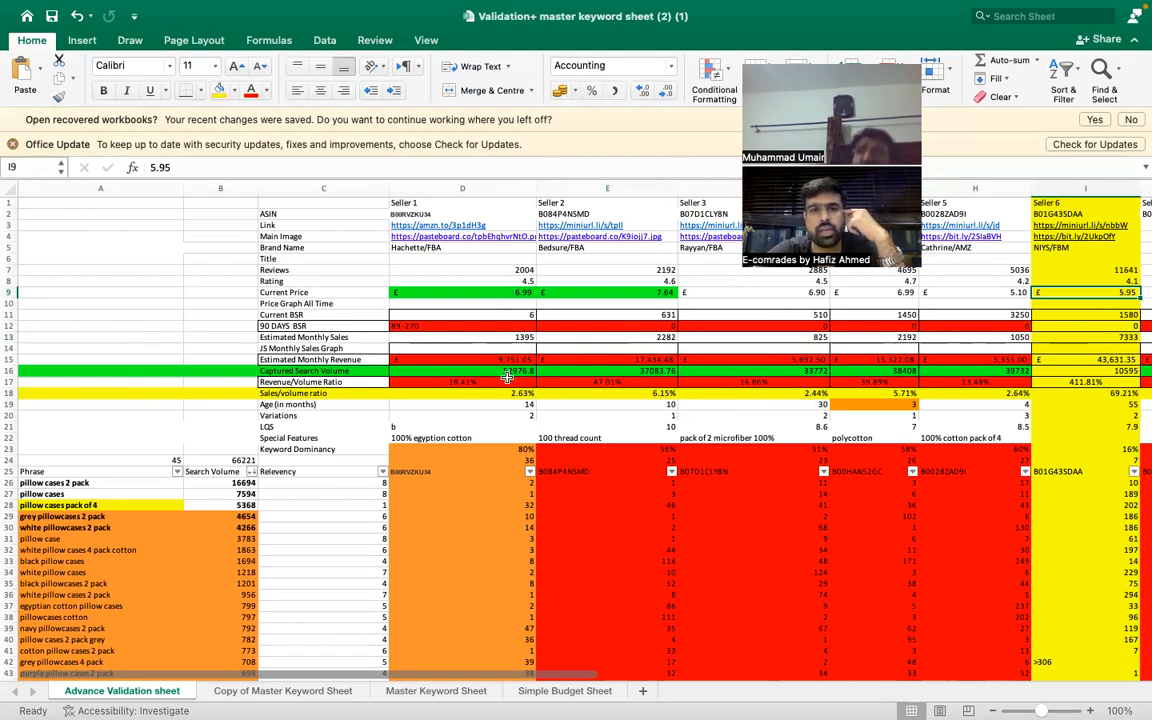
- Check Seller 1's 90 DAYS BSR entry and the Estimated Monthly Revenue formulas of Sellers 1 to 3
{"action": "left_click", "coordinate": [515, 323]}
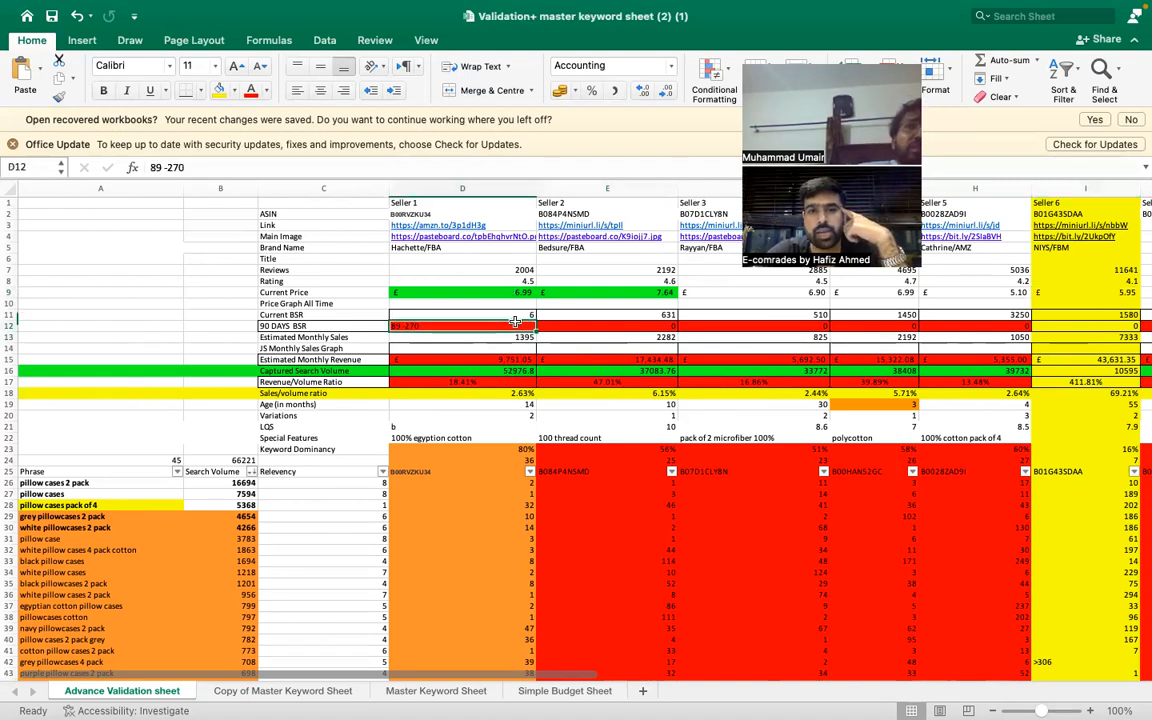
{"action": "left_click", "coordinate": [512, 360]}
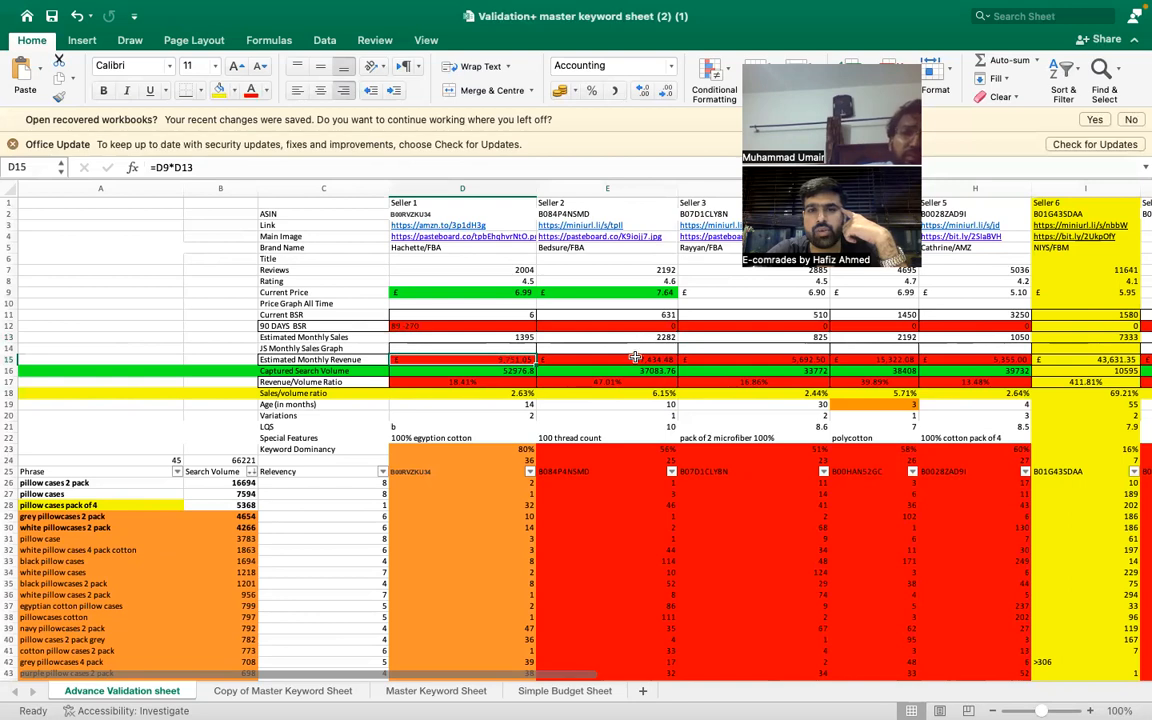
{"action": "left_click", "coordinate": [636, 359]}
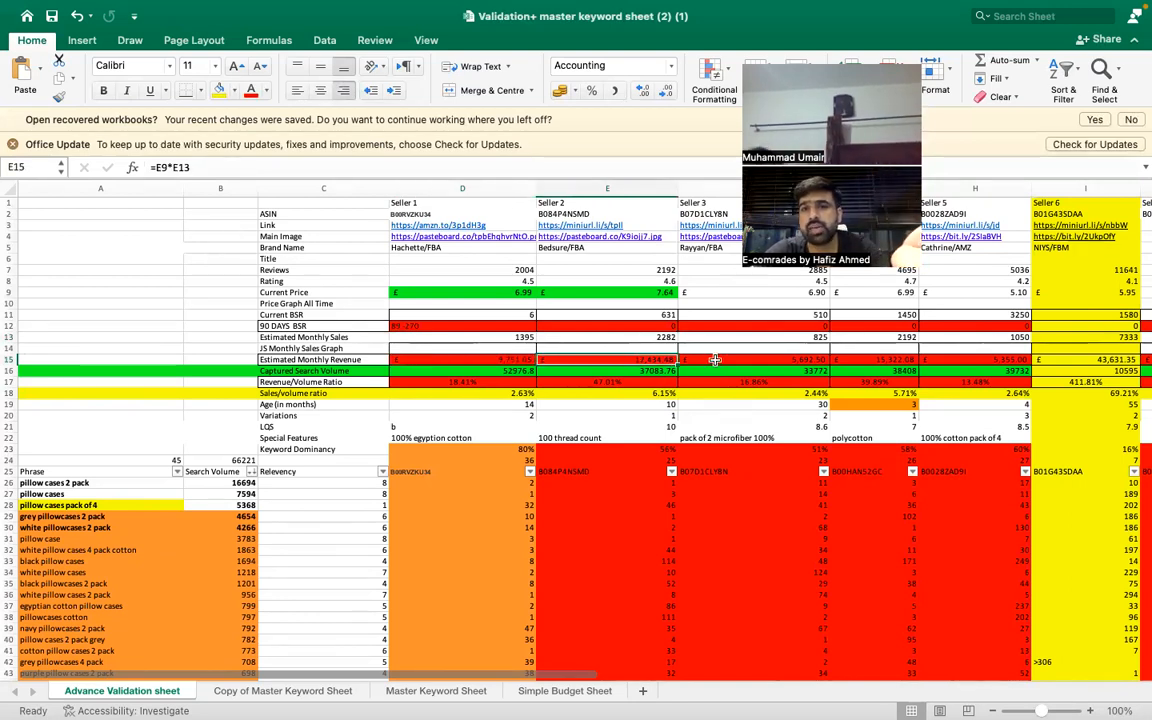
{"action": "left_click", "coordinate": [755, 360]}
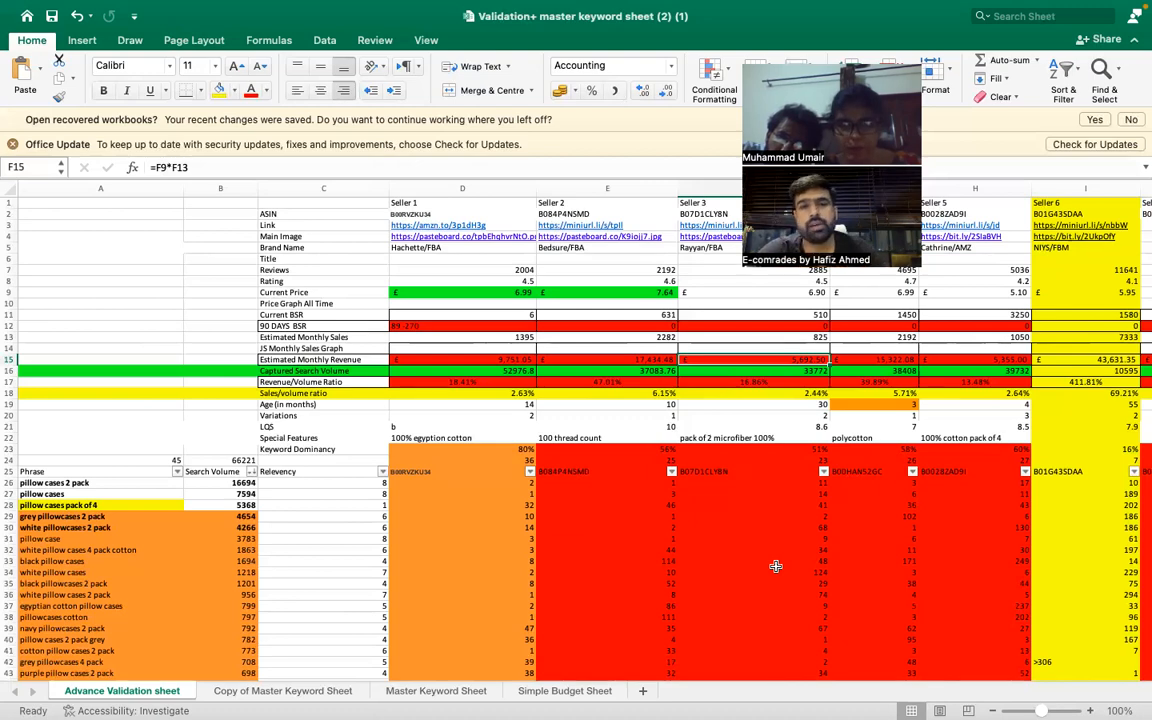
- Look through the keyword phrase list down to its last entry and return to the "pillow case" phrase in A31
{"action": "scroll", "coordinate": [330, 490], "scroll_direction": "down", "scroll_amount": 5}
{"action": "scroll", "coordinate": [345, 513], "scroll_direction": "up", "scroll_amount": 5}
{"action": "scroll", "coordinate": [345, 513], "scroll_direction": "left", "scroll_amount": 1}
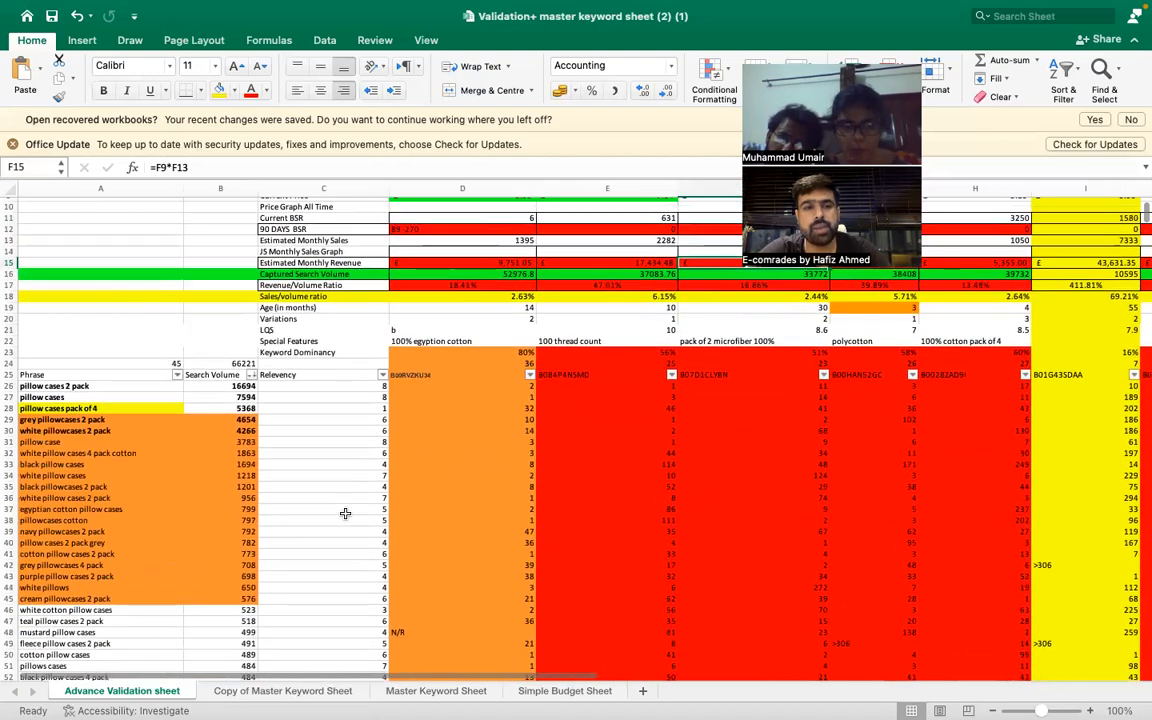
{"action": "scroll", "coordinate": [345, 513], "scroll_direction": "down", "scroll_amount": 6}
{"action": "scroll", "coordinate": [345, 513], "scroll_direction": "down", "scroll_amount": 8}
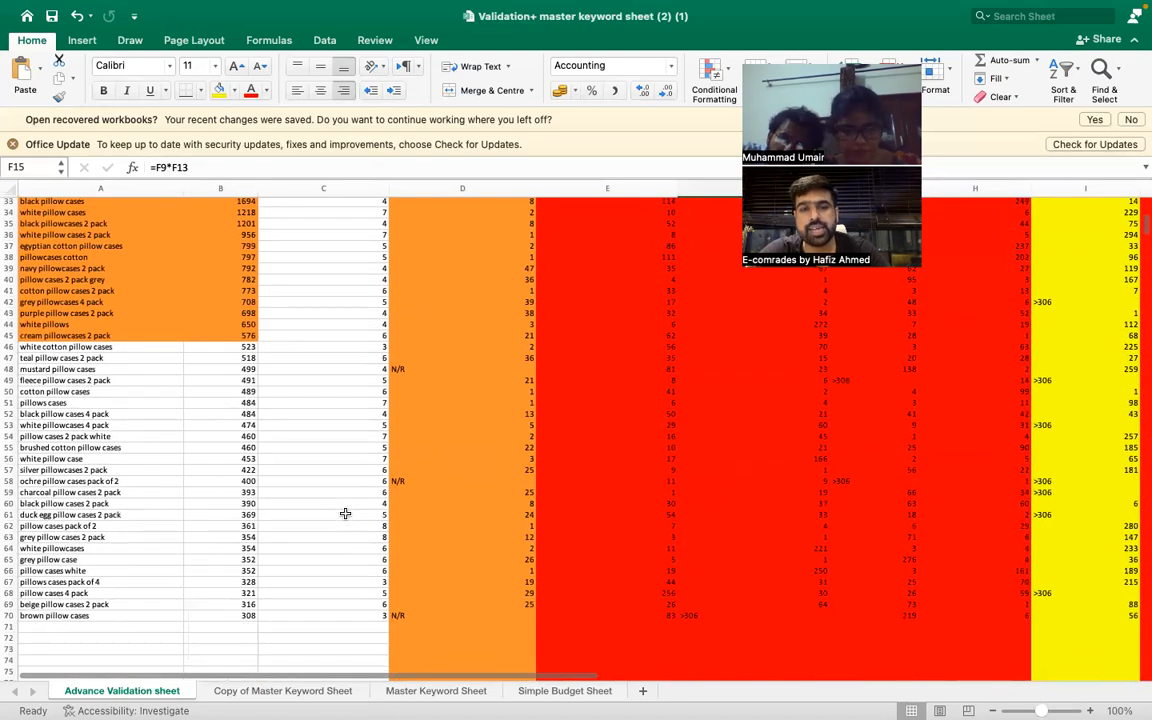
{"action": "scroll", "coordinate": [345, 513], "scroll_direction": "up", "scroll_amount": 10}
{"action": "left_click", "coordinate": [142, 537]}
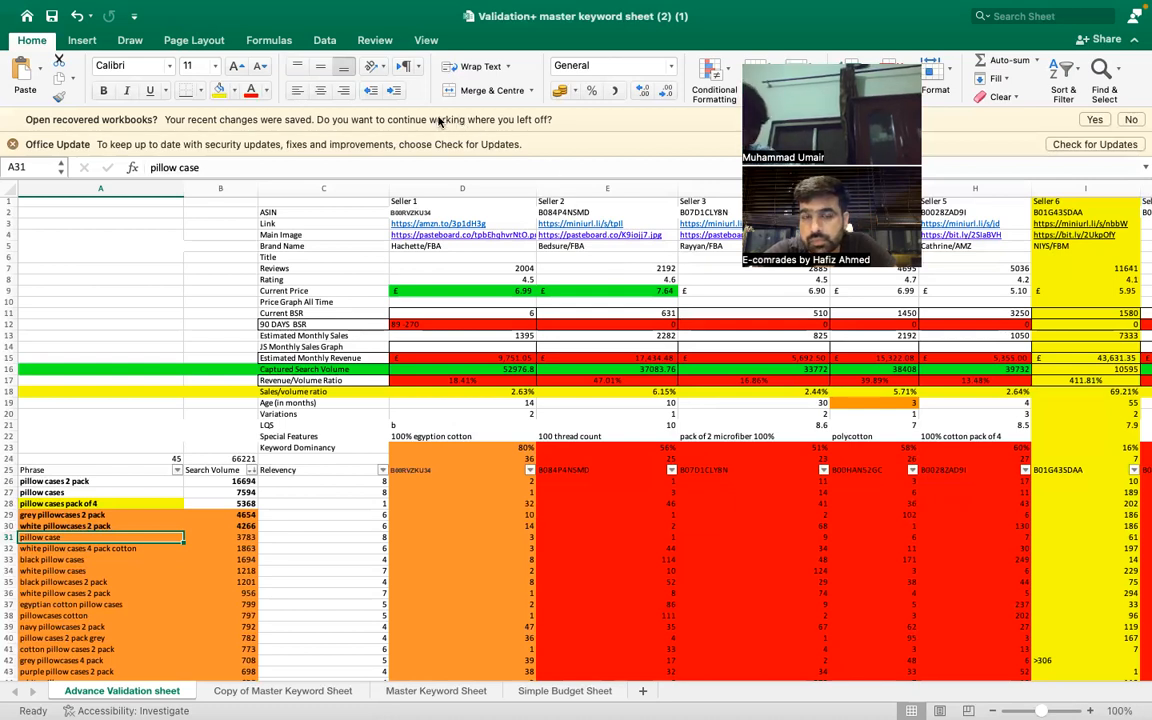
- Review Seller 2's Revenue/Volume Ratio, Seller 1's revenue formula, the monthly sales of Sellers 1 and 3, and Seller 5's 90 DAYS BSR
{"action": "left_click", "coordinate": [597, 380]}
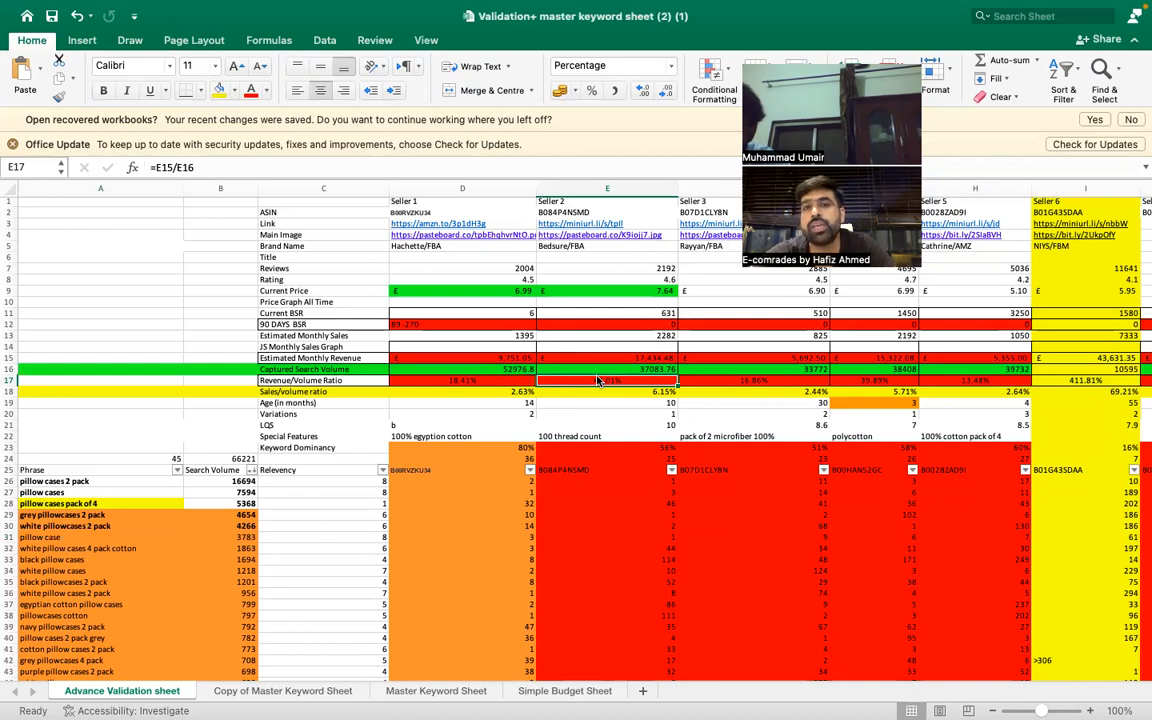
{"action": "scroll", "coordinate": [598, 381], "scroll_direction": "up", "scroll_amount": 1}
{"action": "left_click", "coordinate": [508, 362]}
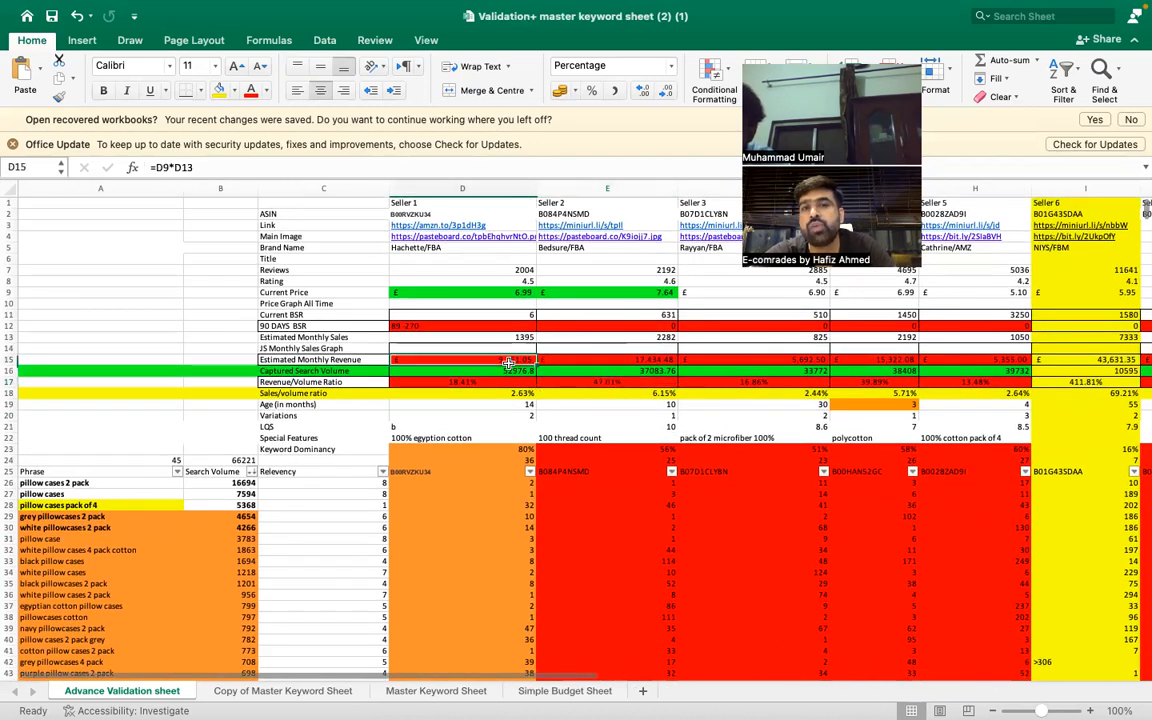
{"action": "left_click", "coordinate": [508, 338]}
{"action": "left_click", "coordinate": [820, 338]}
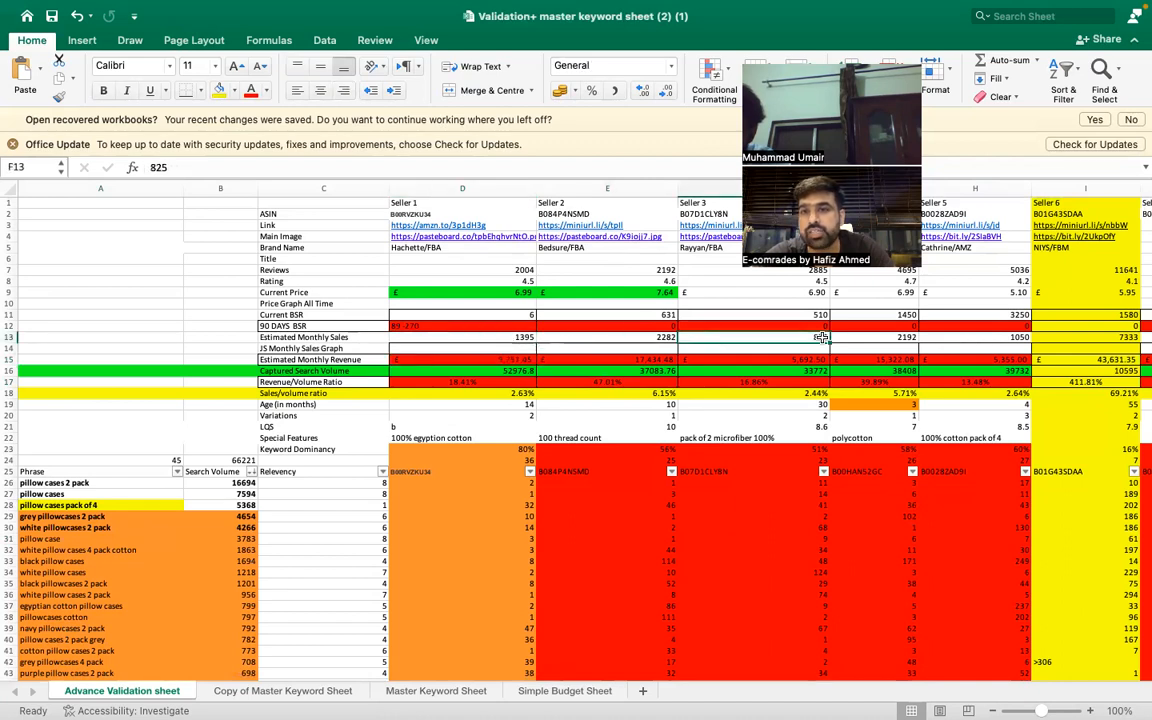
{"action": "left_click", "coordinate": [955, 325]}
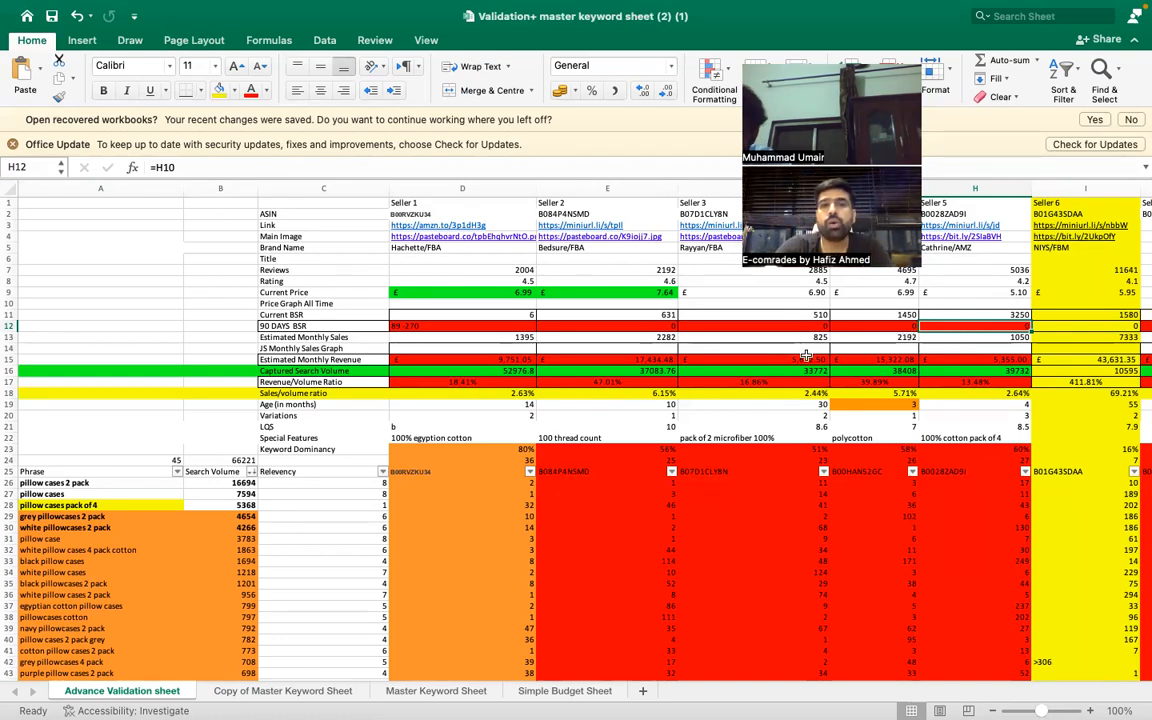
- Compare Seller 1's Estimated Monthly Sales, Estimated Monthly Revenue and Current BSR with the other sellers' columns
{"action": "left_click", "coordinate": [510, 338]}
{"action": "left_click", "coordinate": [518, 359]}
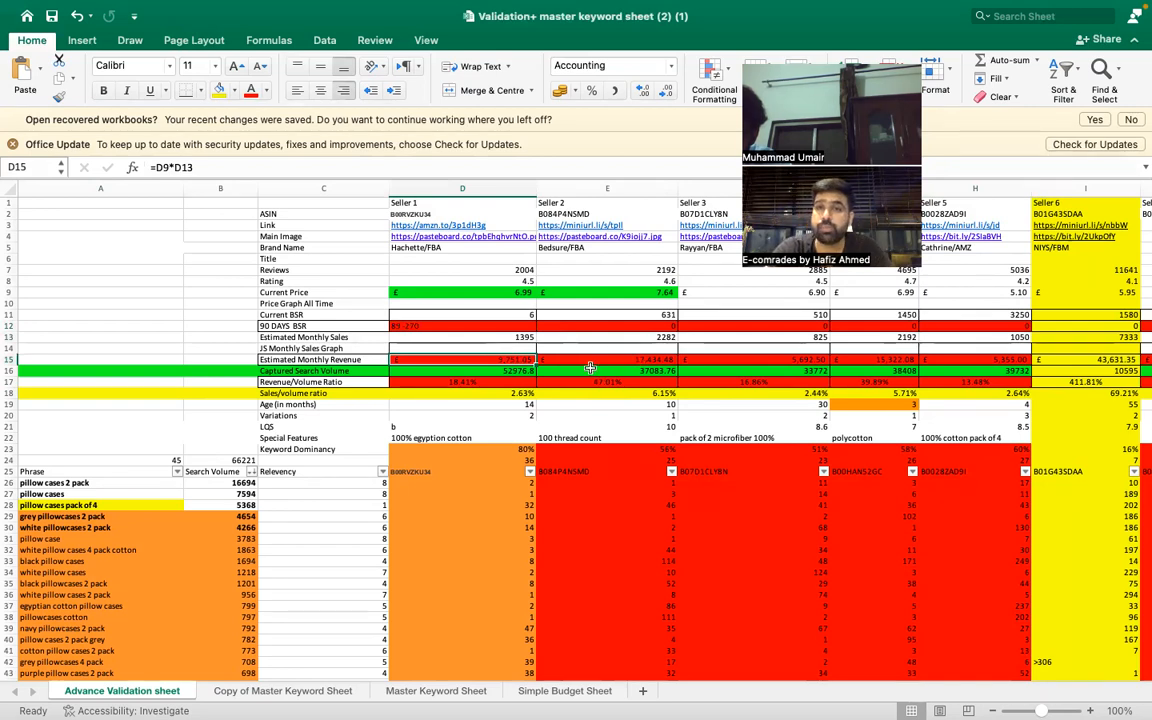
{"action": "key", "text": "Up"}
{"action": "key", "text": "Up"}
{"action": "key", "text": "Up"}
{"action": "key", "text": "Up"}
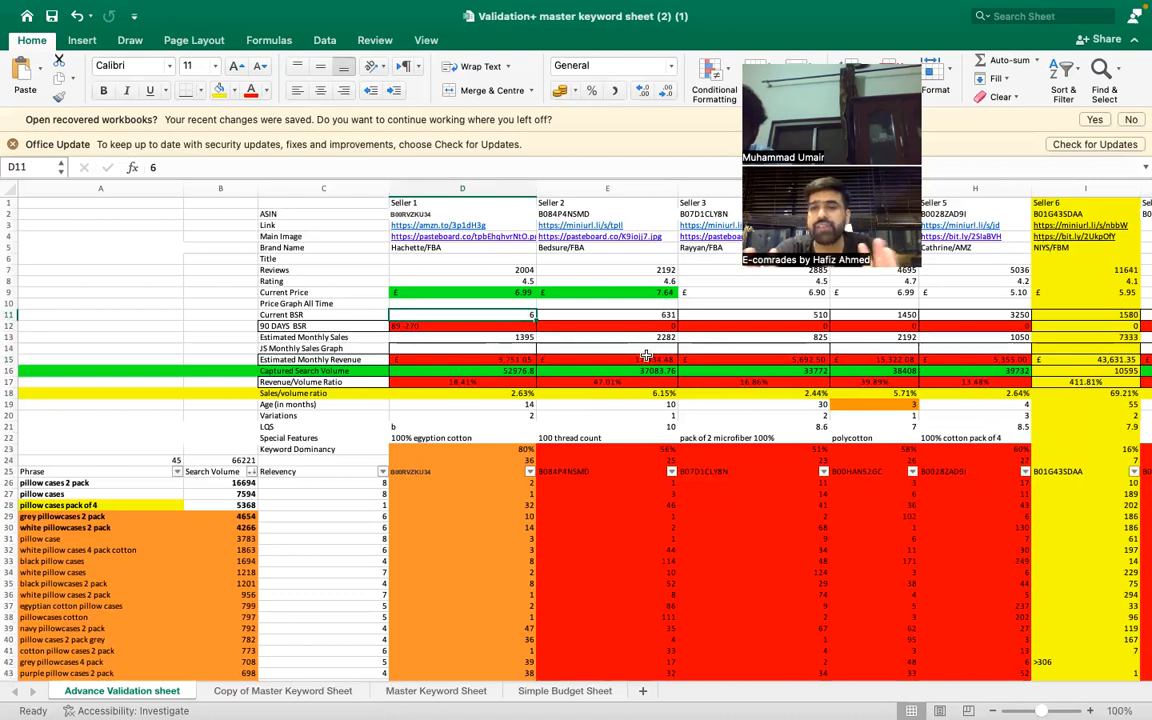
{"action": "key", "text": "Down"}
{"action": "key", "text": "Down"}
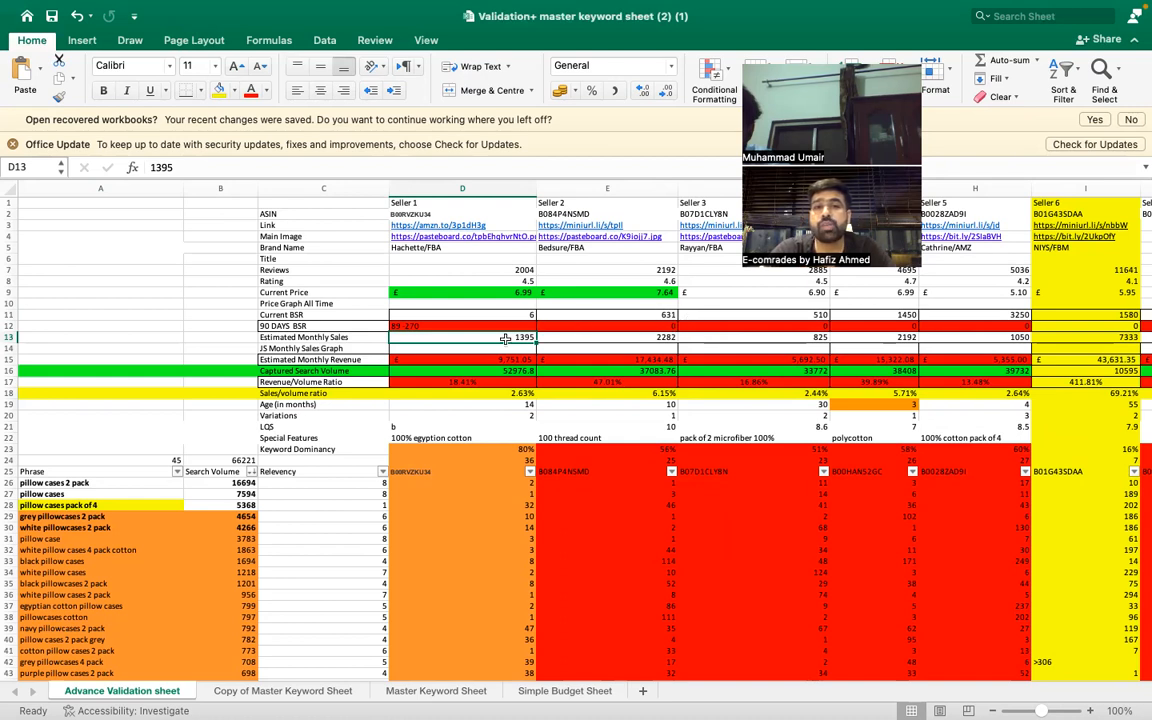
{"action": "scroll", "coordinate": [900, 383], "scroll_direction": "right", "scroll_amount": 4}
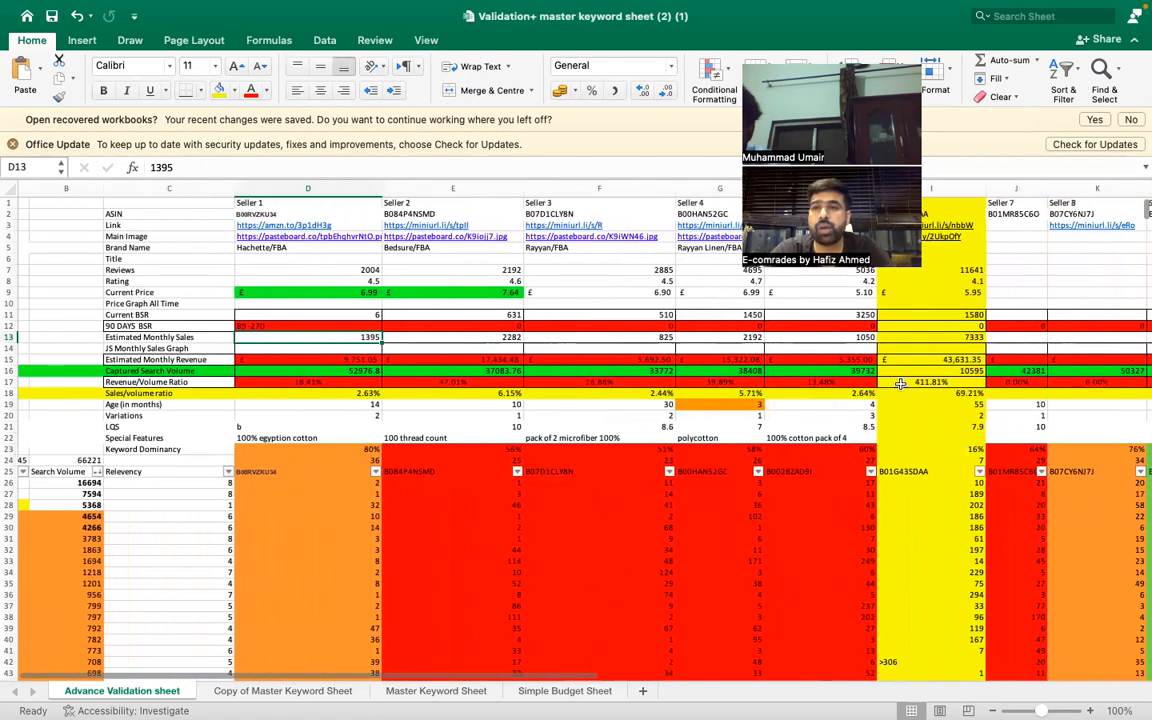
- Compare the Estimated Monthly Sales of Seller 6 with those of Sellers 1 to 5
{"action": "left_click", "coordinate": [929, 338]}
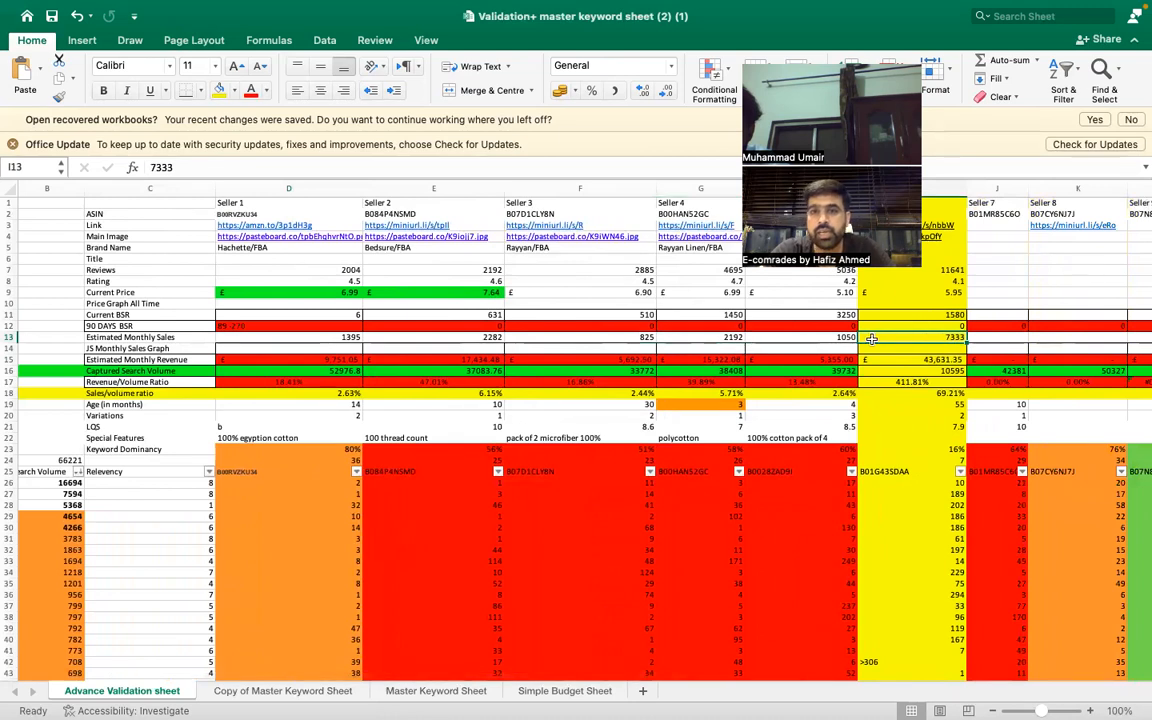
{"action": "scroll", "coordinate": [854, 338], "scroll_direction": "left", "scroll_amount": 1}
{"action": "scroll", "coordinate": [854, 338], "scroll_direction": "left", "scroll_amount": 3}
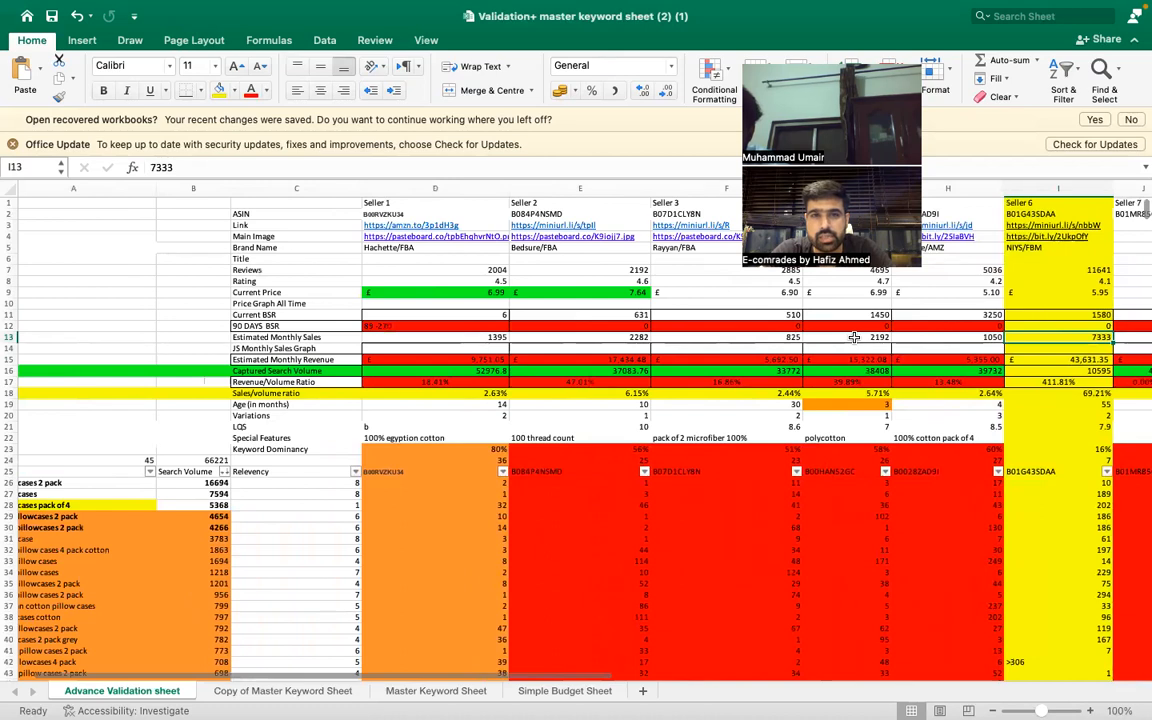
{"action": "left_click", "coordinate": [614, 337]}
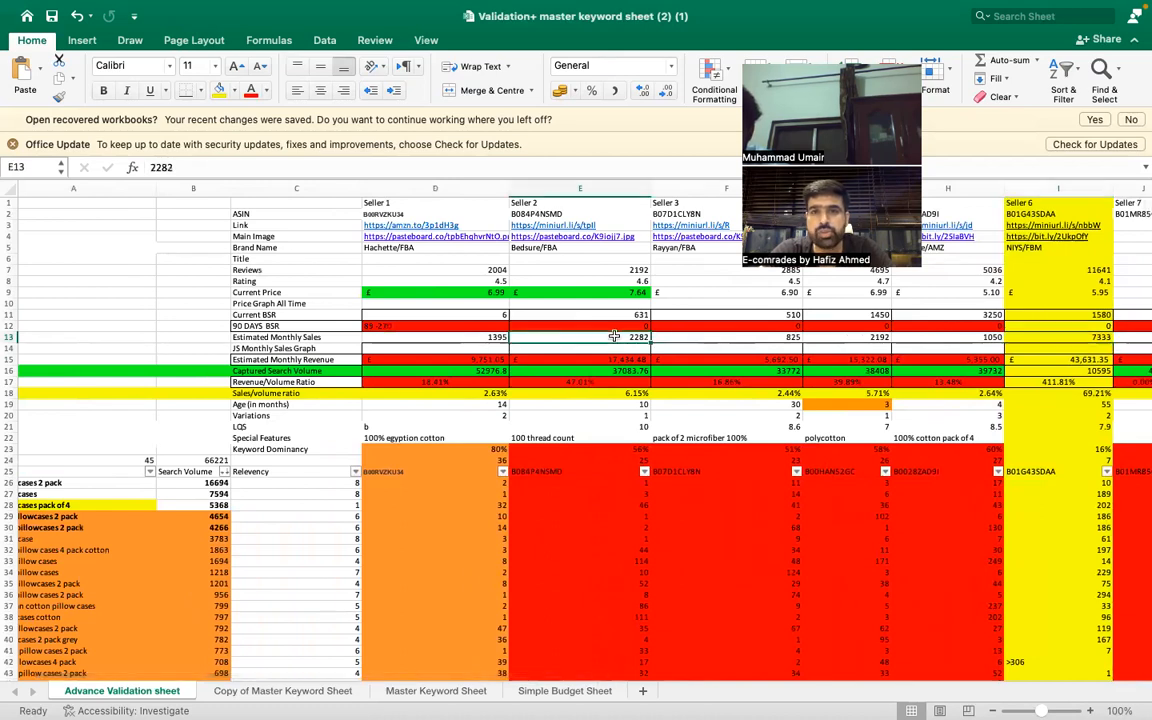
{"action": "left_click", "coordinate": [858, 337]}
{"action": "left_click", "coordinate": [969, 340]}
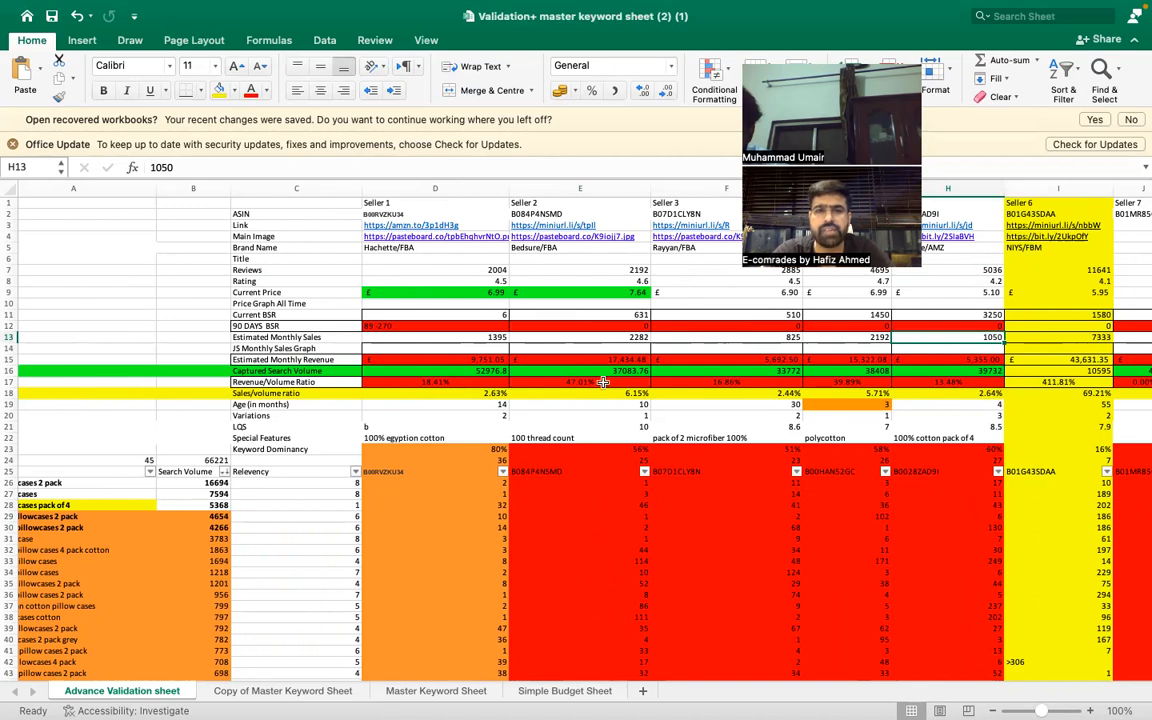
{"action": "left_click", "coordinate": [470, 337]}
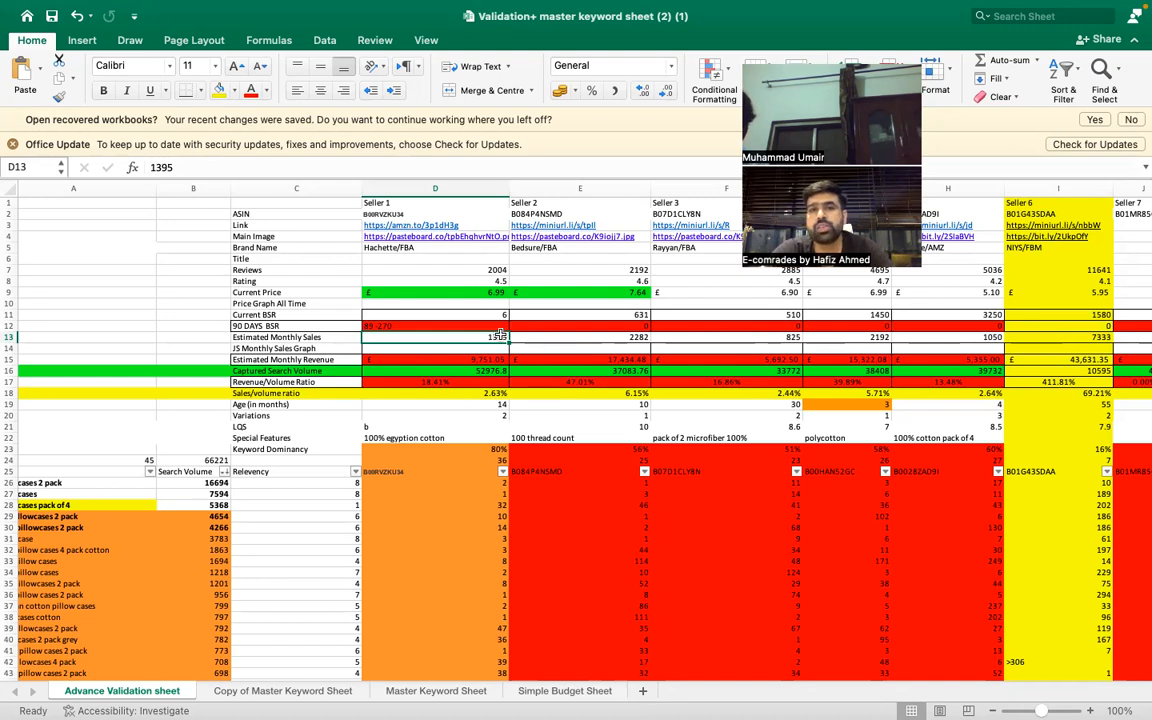
{"action": "left_click", "coordinate": [768, 338]}
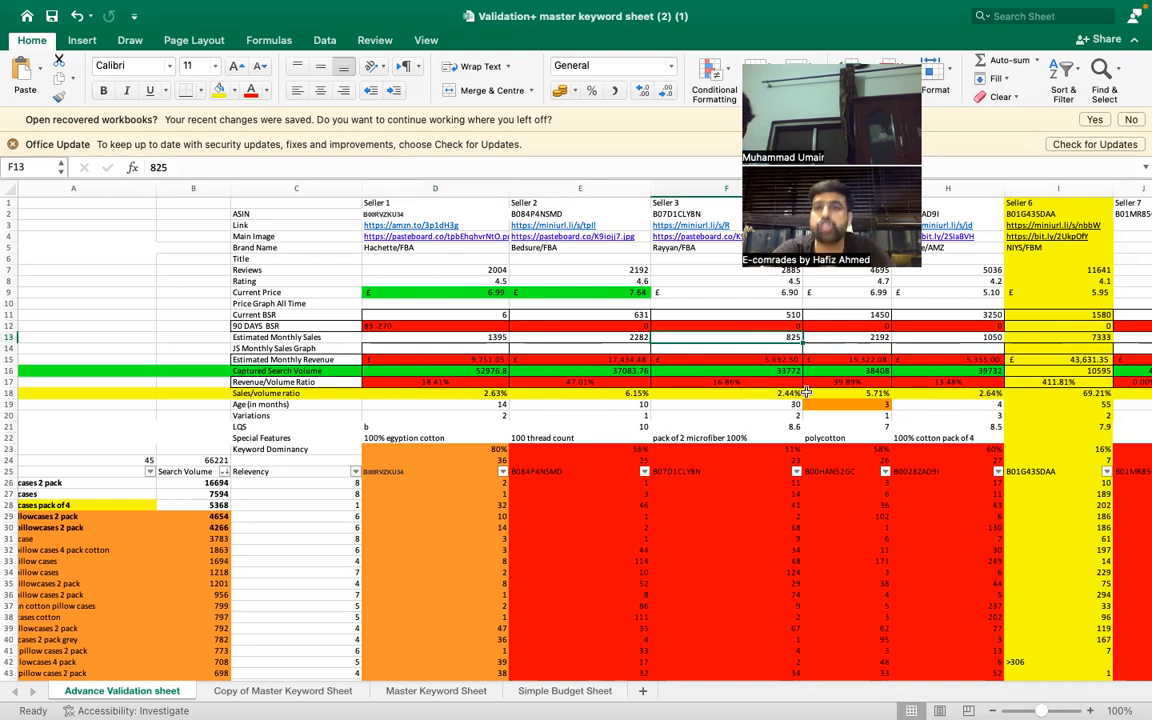
{"action": "scroll", "coordinate": [806, 393], "scroll_direction": "down", "scroll_amount": 2}
{"action": "scroll", "coordinate": [806, 393], "scroll_direction": "up", "scroll_amount": 2}
{"action": "scroll", "coordinate": [806, 393], "scroll_direction": "left", "scroll_amount": 1}
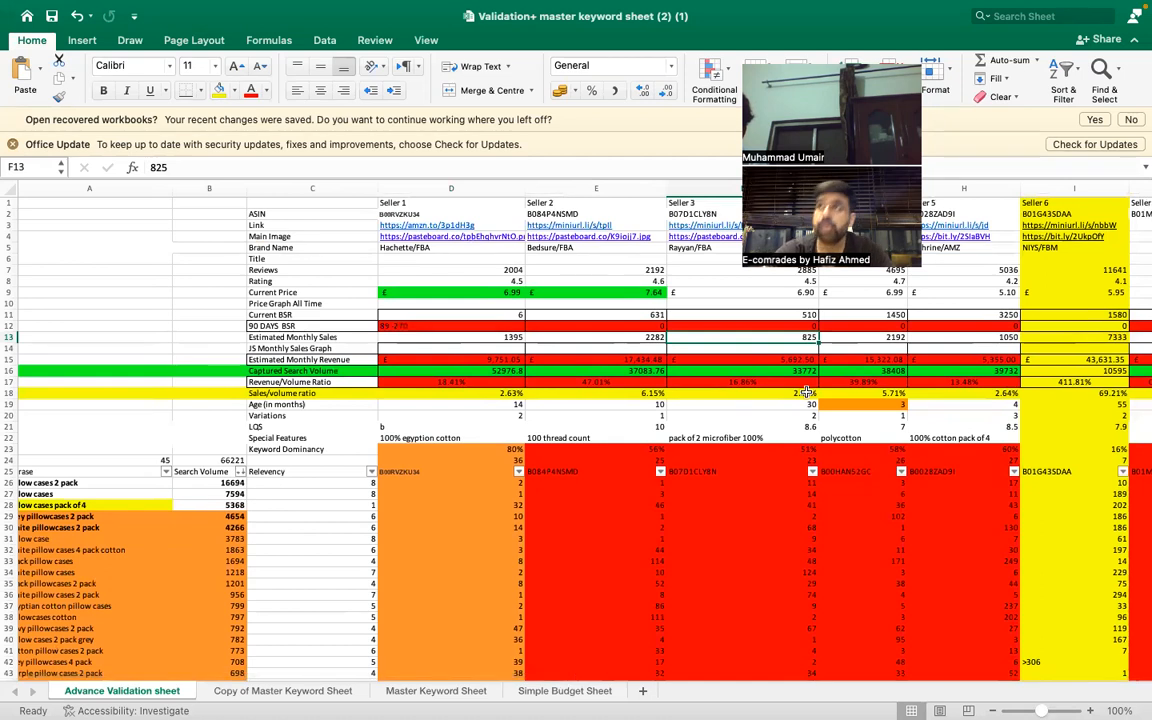